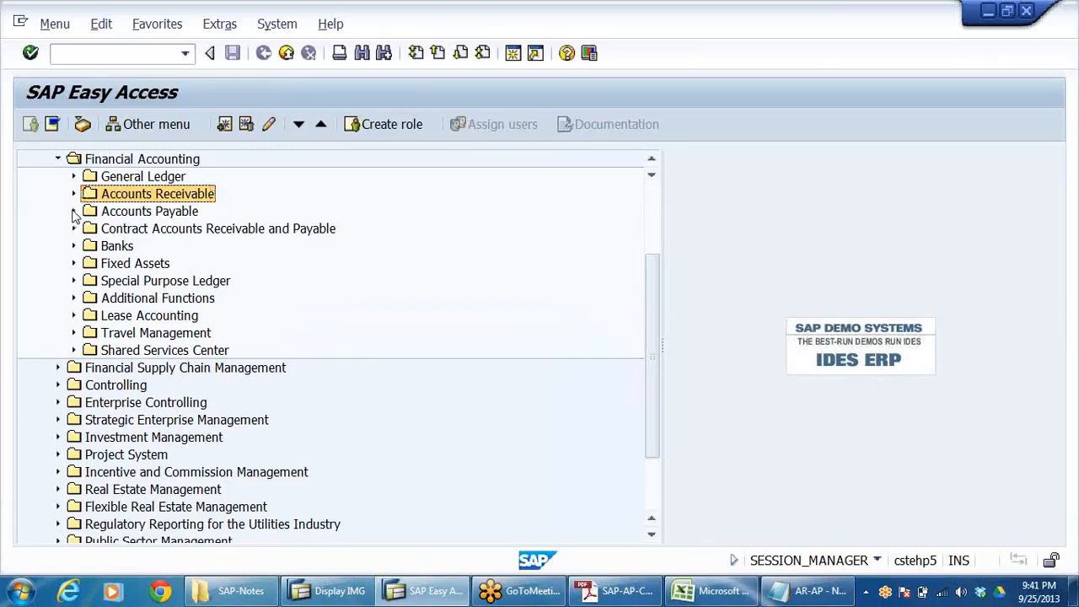
Open the FB03 document display transaction under Accounts Payable documents and return to the SAP Easy Access menu
left_click(74, 212)
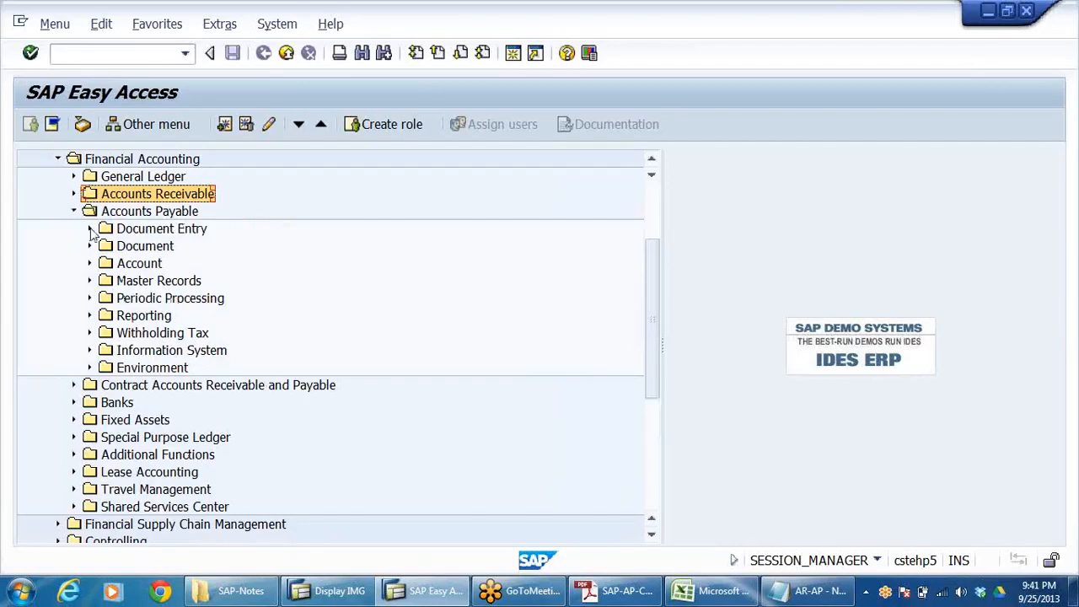
left_click(90, 247)
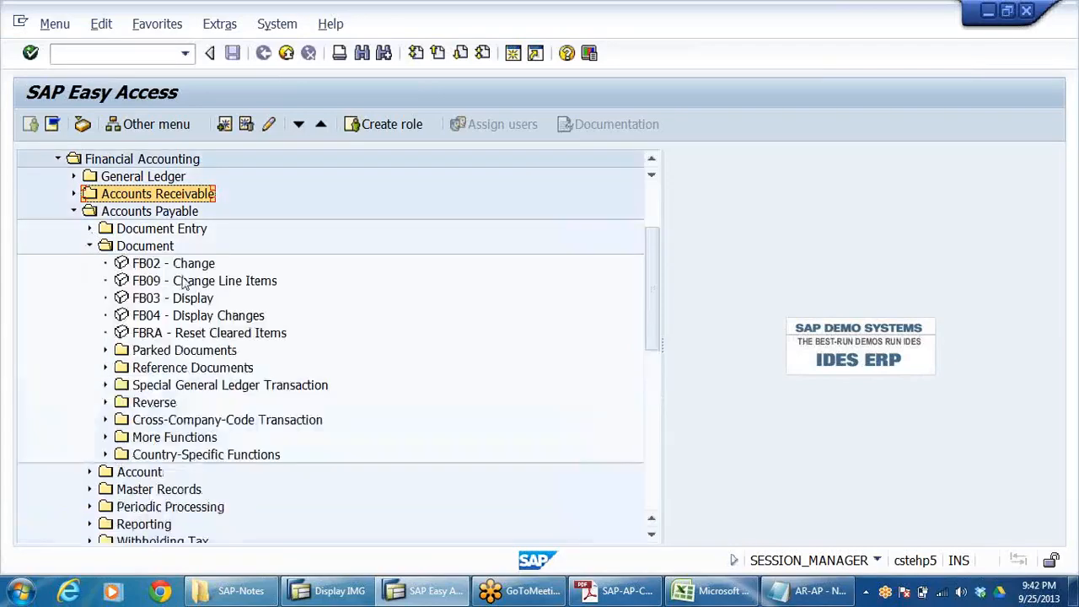
left_click(189, 266)
left_click(173, 301)
double_click(173, 302)
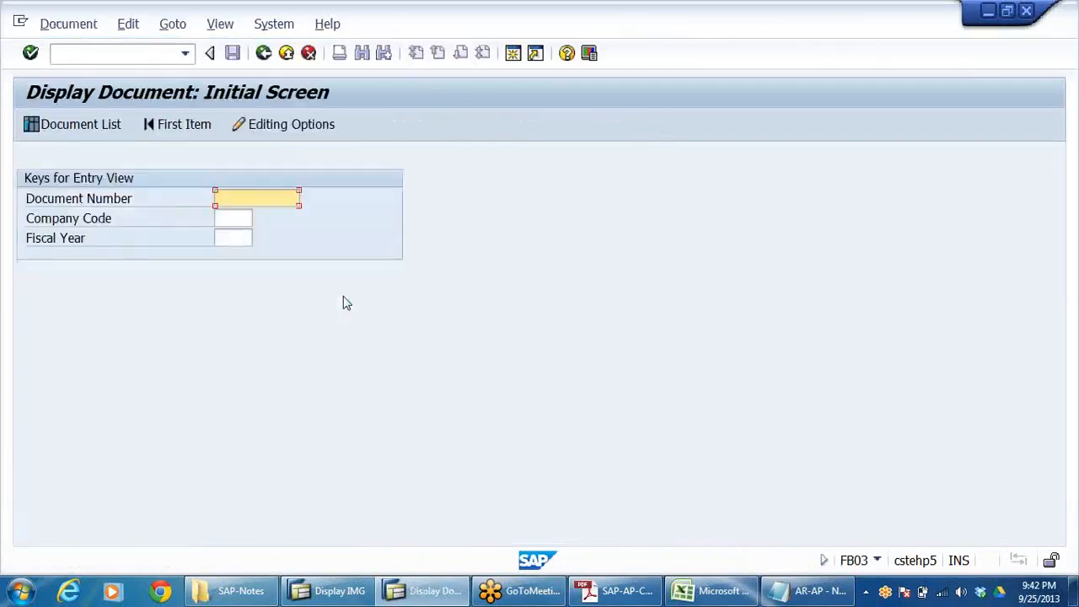
left_click(287, 54)
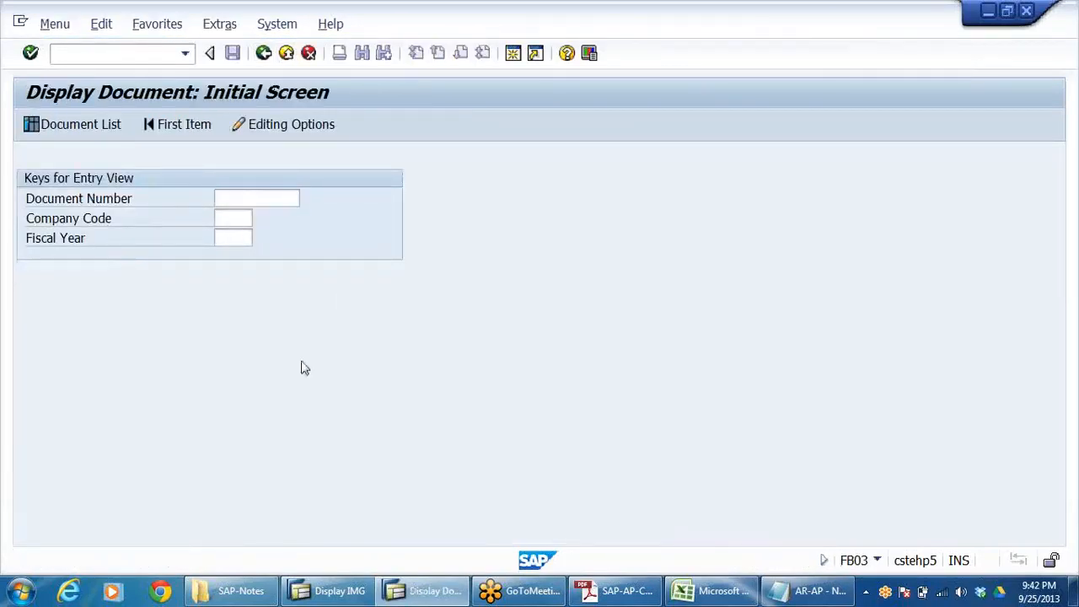
Open the FK10N vendor balance display with company code DRLB and fiscal year 2013
double_click(135, 403)
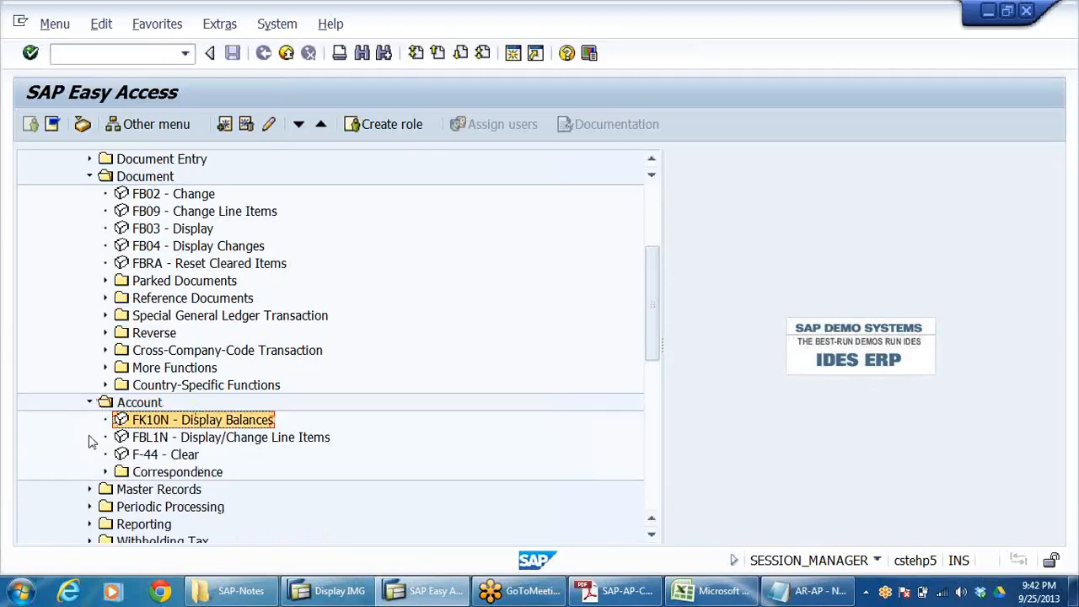
key("Return")
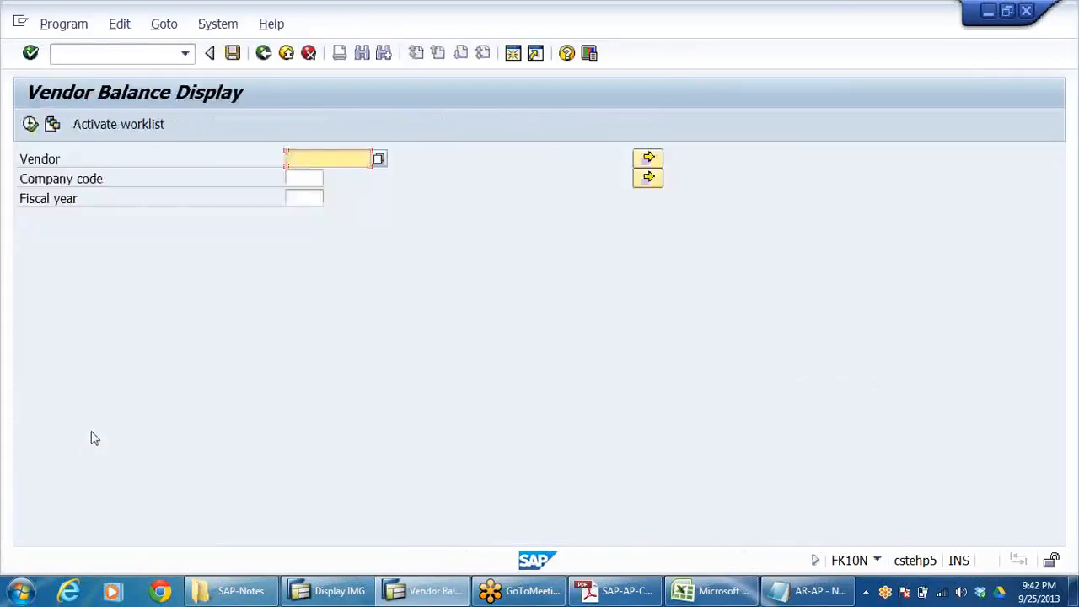
left_click(294, 183)
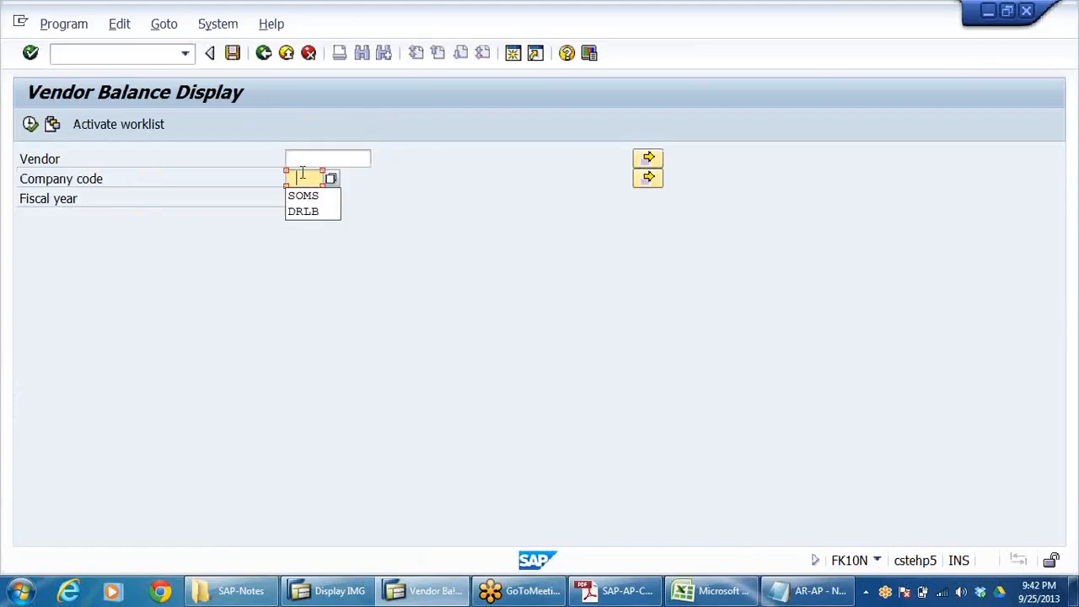
left_click(304, 206)
left_click(312, 198)
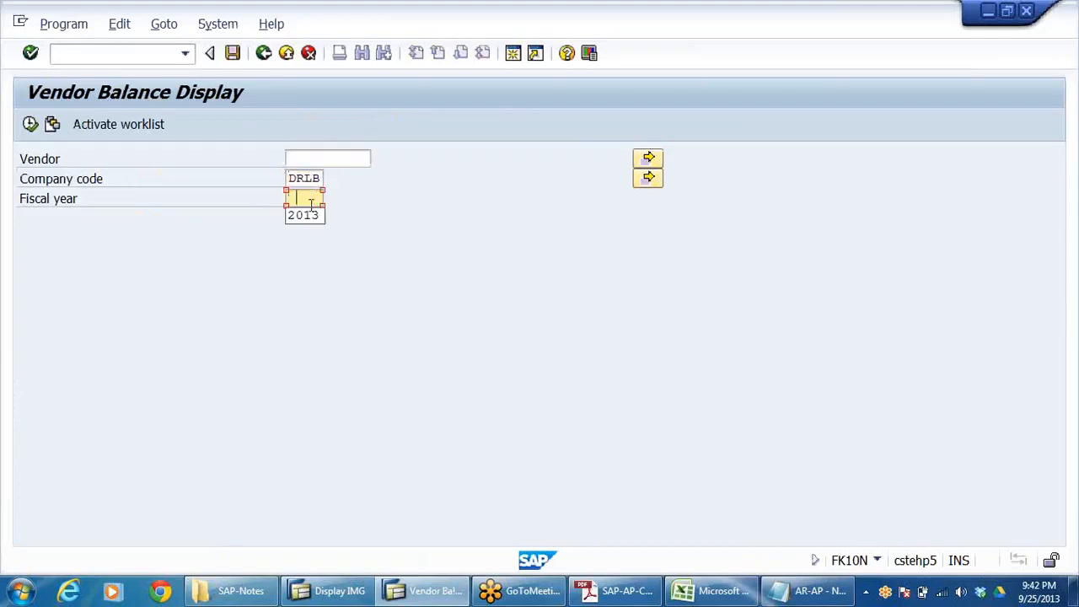
left_click(308, 216)
Search for vendors belonging to company code DRLB, close the search and exit the vendor balance display
left_click(327, 160)
left_click(380, 160)
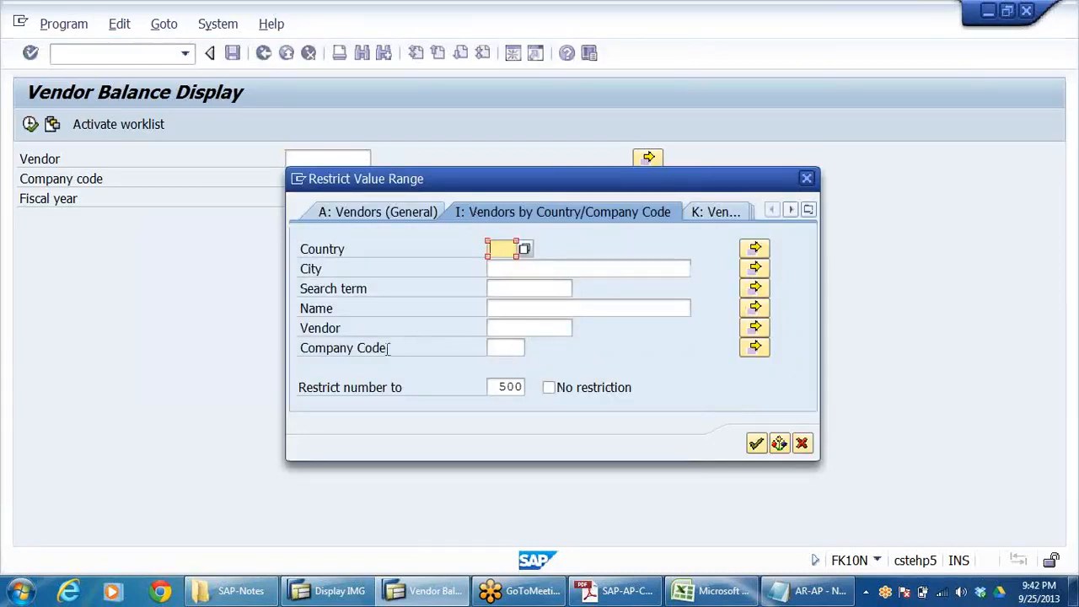
left_click(506, 347)
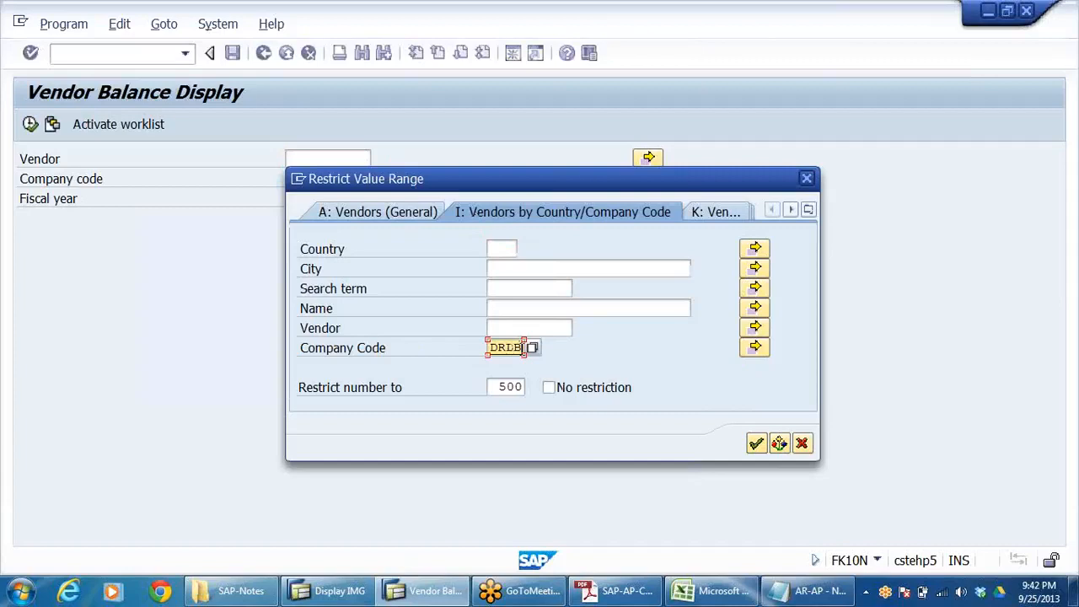
key("Return")
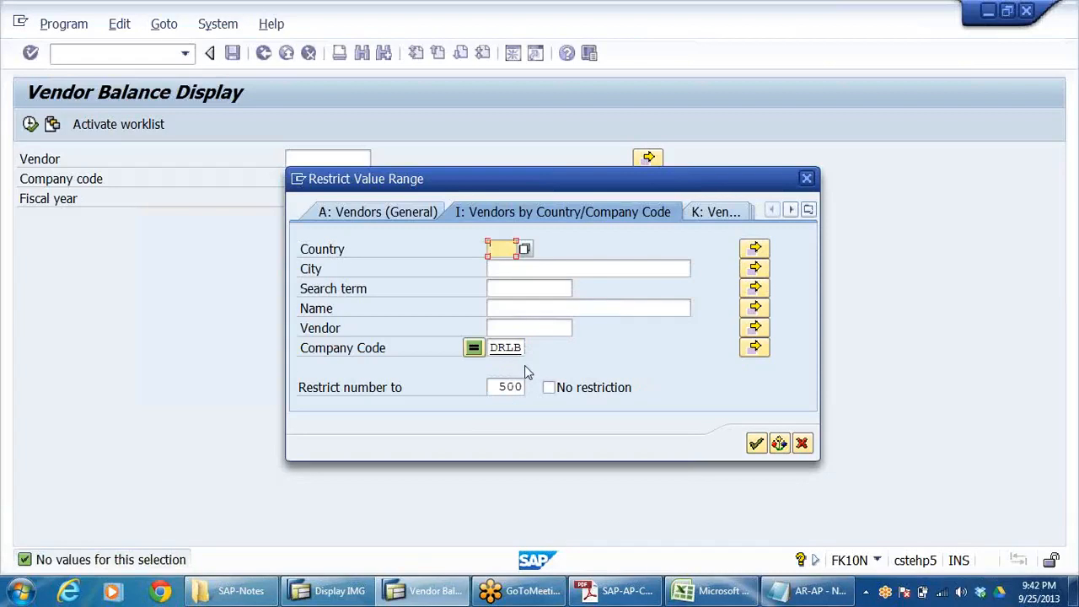
left_click(546, 327)
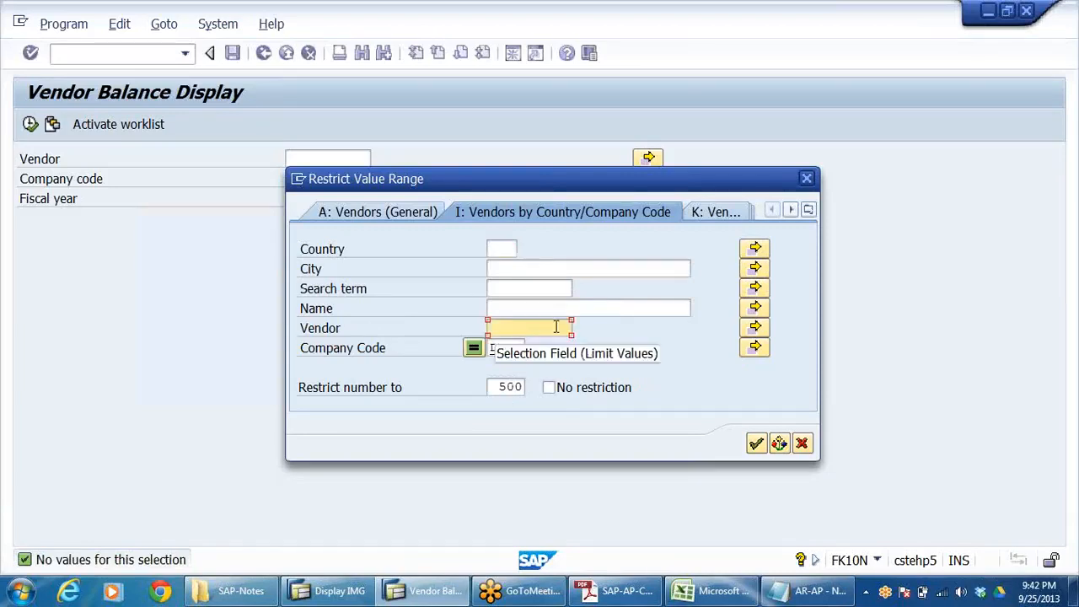
left_click(807, 178)
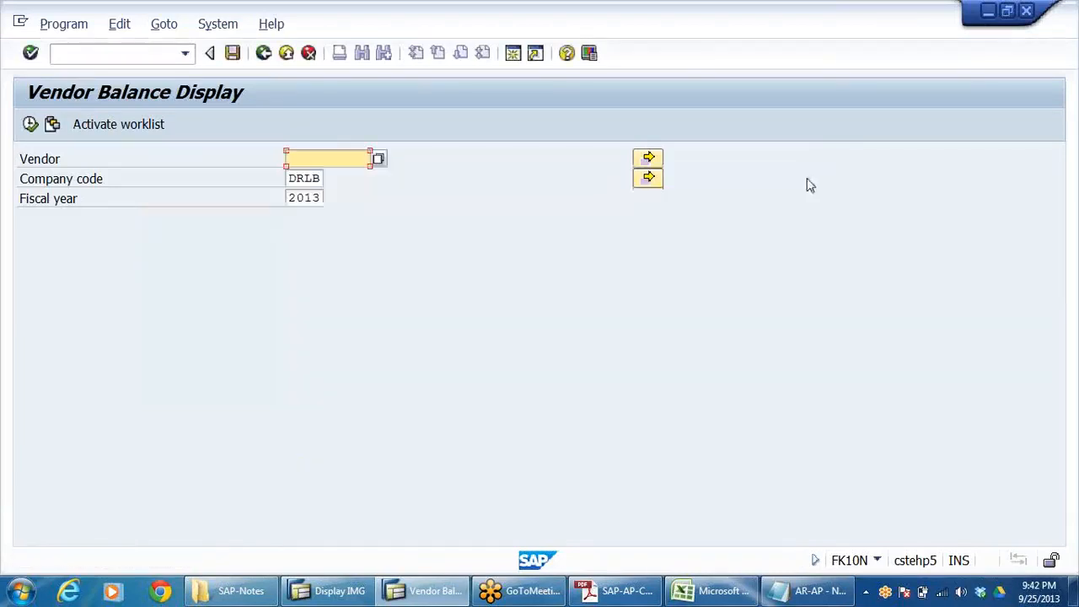
left_click(286, 53)
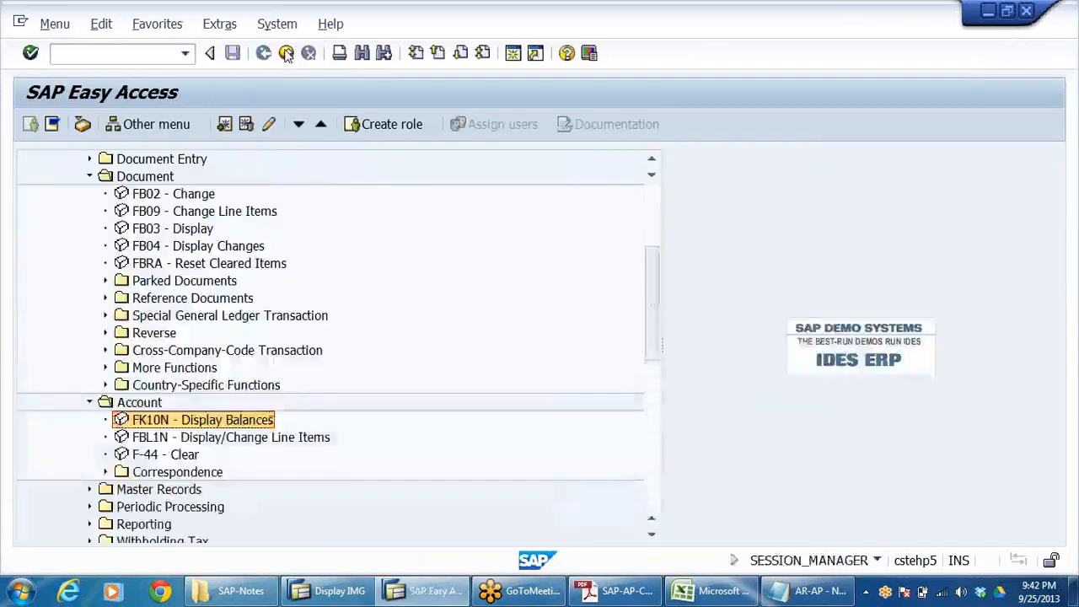
Open the FK02 vendor change transaction under Accounts Payable master records and enter company code DRLB
scroll(405, 345, "up", 2)
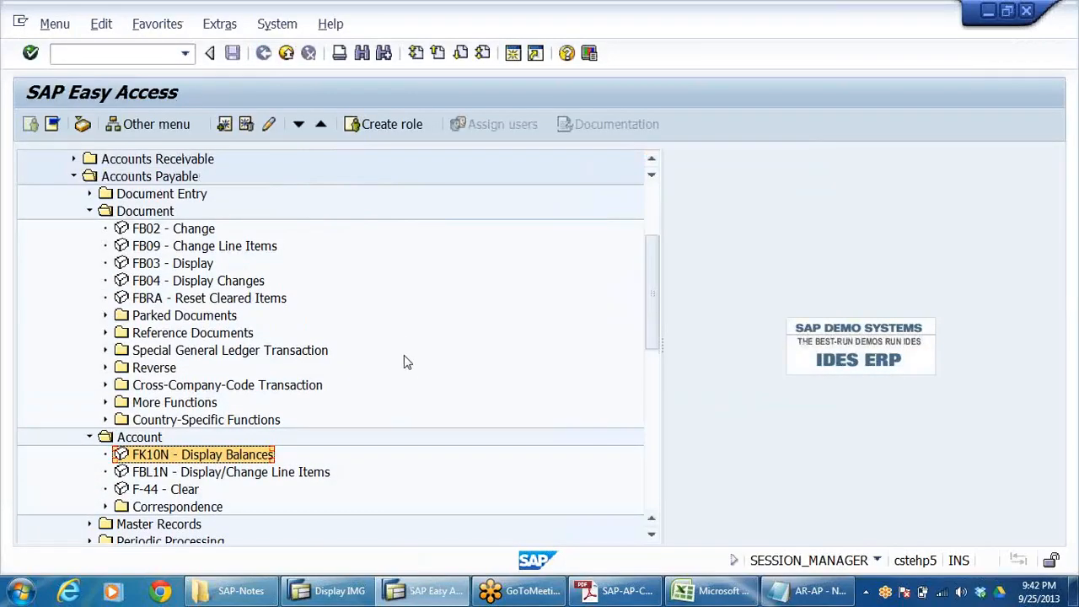
scroll(405, 363, "down", 3)
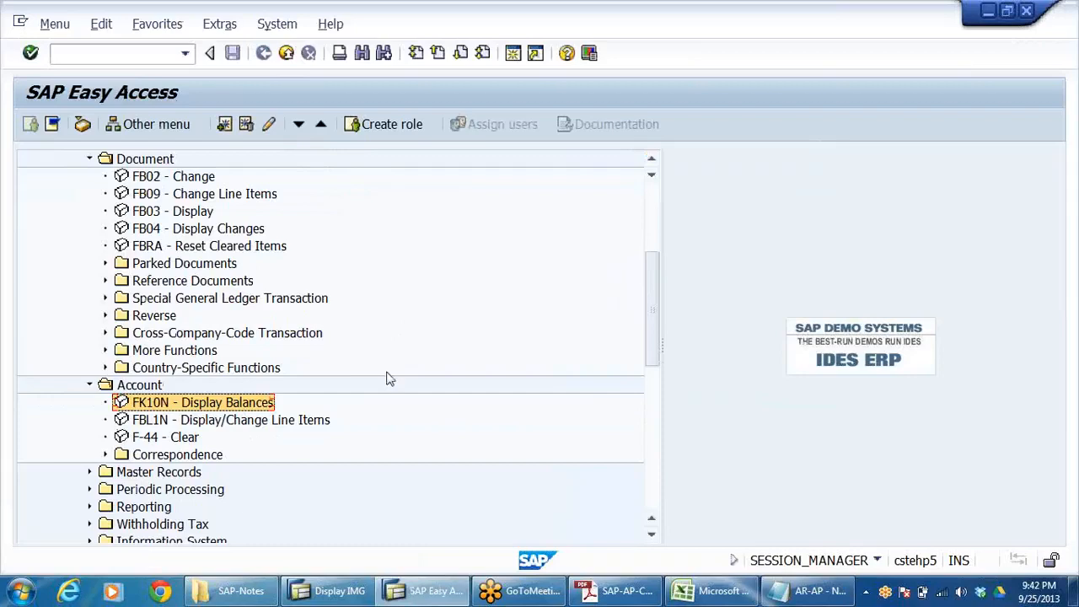
left_click(90, 474)
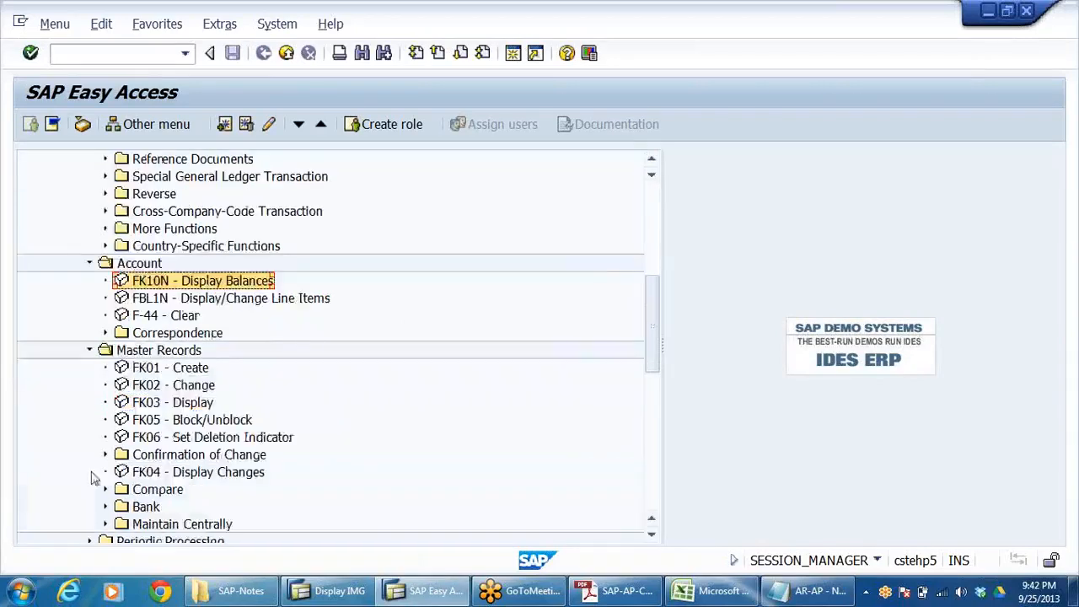
left_click(192, 368)
left_click(179, 388)
double_click(177, 390)
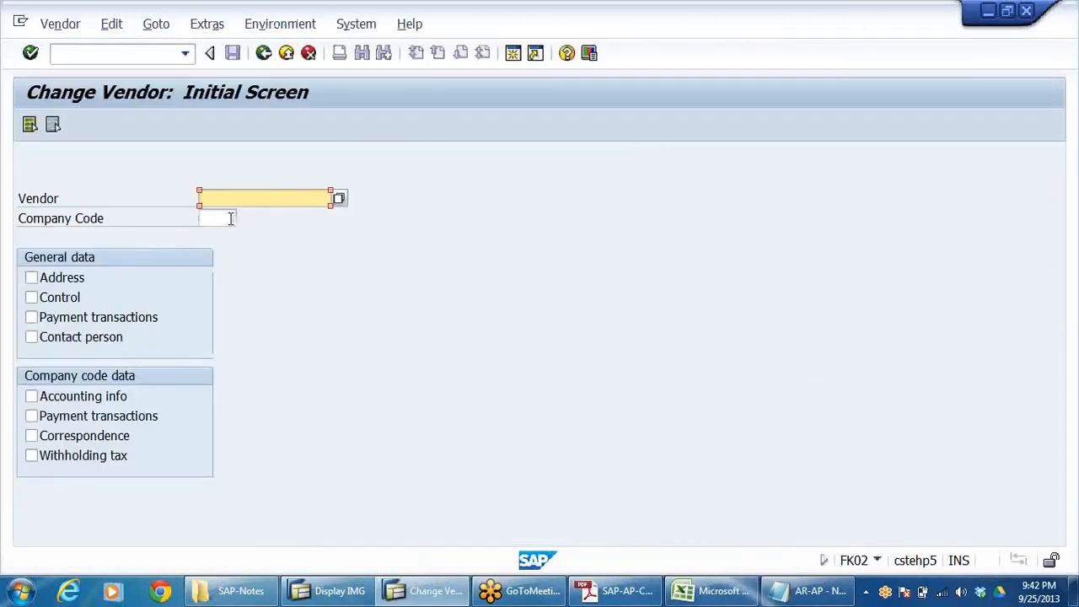
left_click(230, 218)
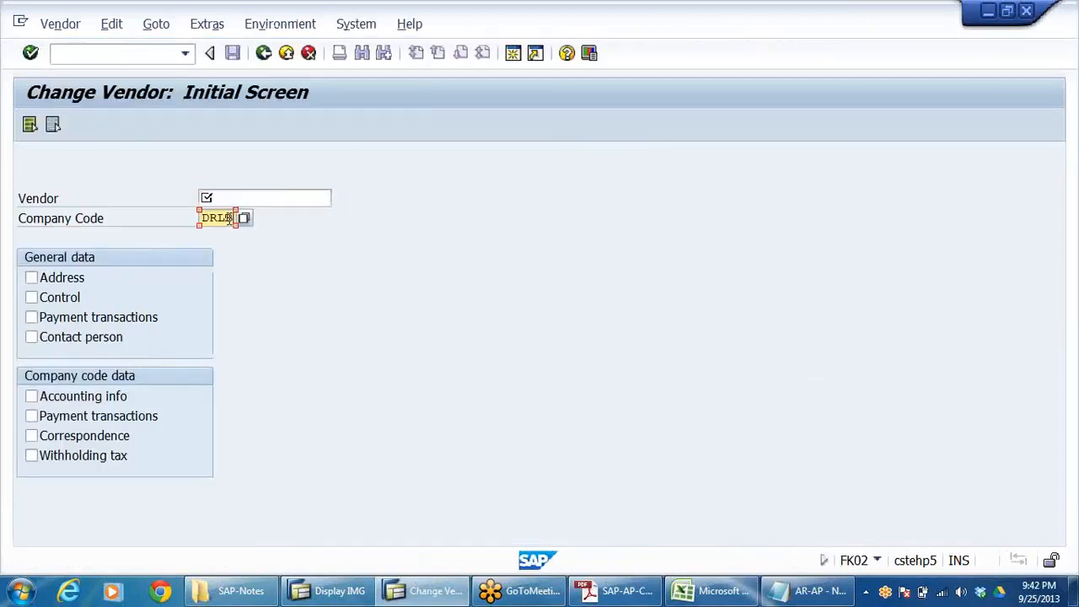
Look up the vendors of company code DRLB for the Vendor field and exit the vendor change transaction
left_click(279, 199)
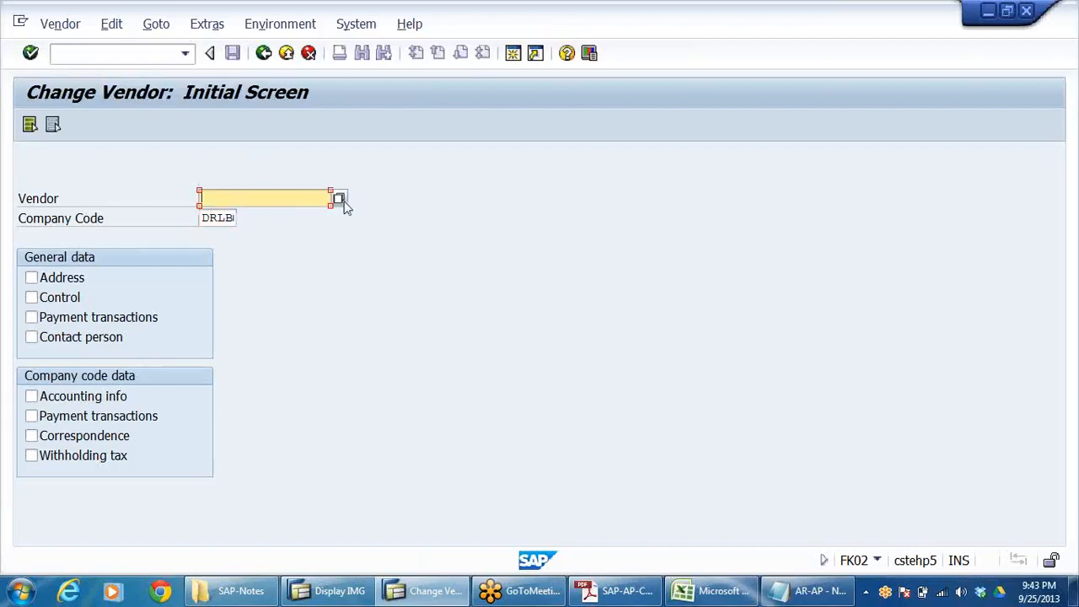
left_click(338, 200)
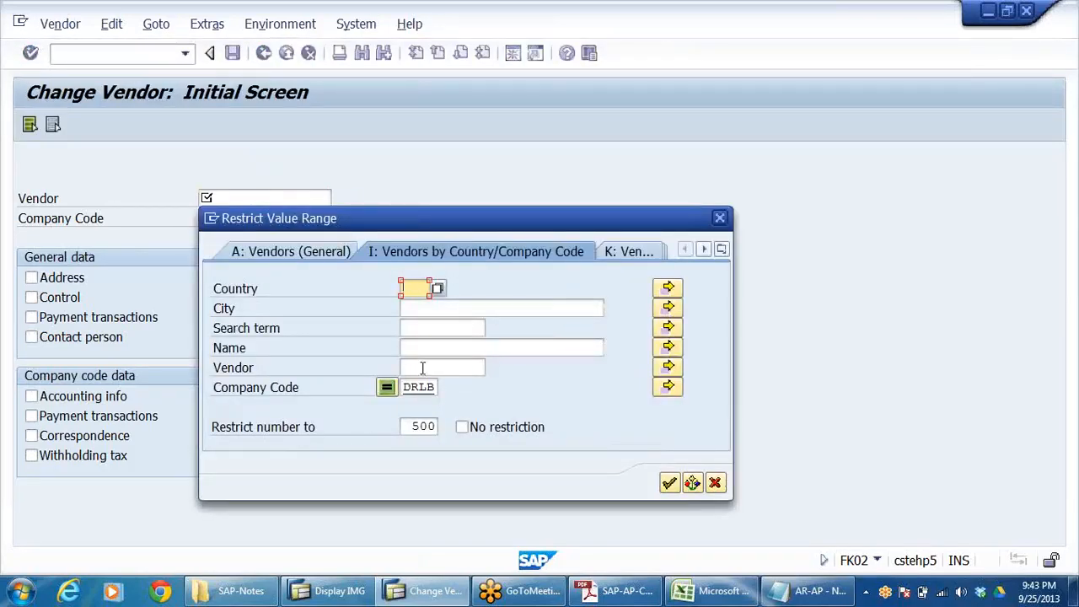
left_click(668, 482)
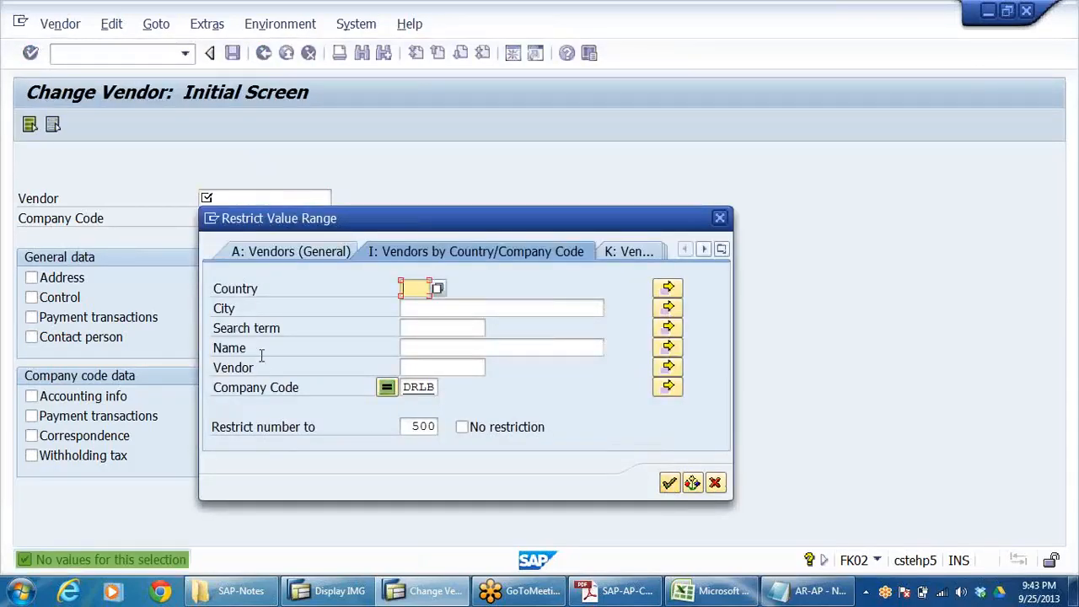
left_click(692, 482)
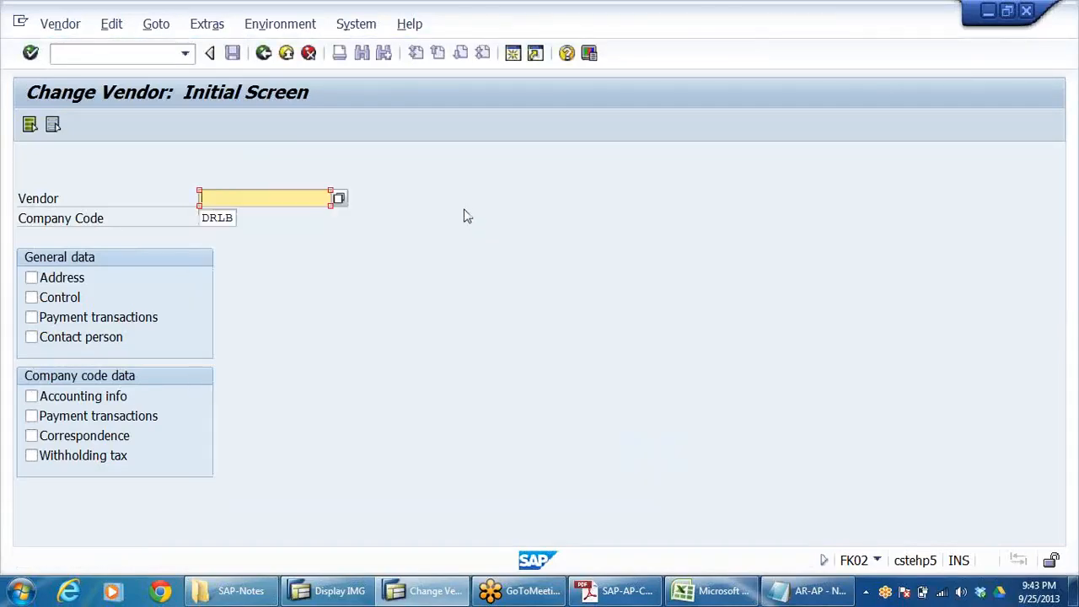
left_click(286, 52)
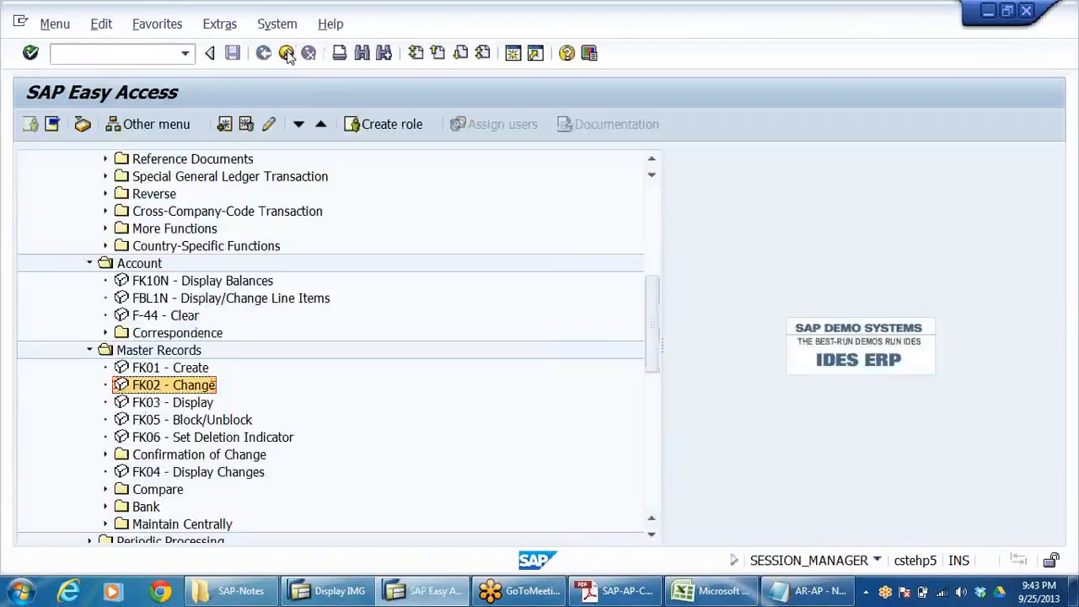
Start transaction FB03 by its code and set the company code to DRLB
scroll(311, 207, "up", 4)
left_click(119, 54)
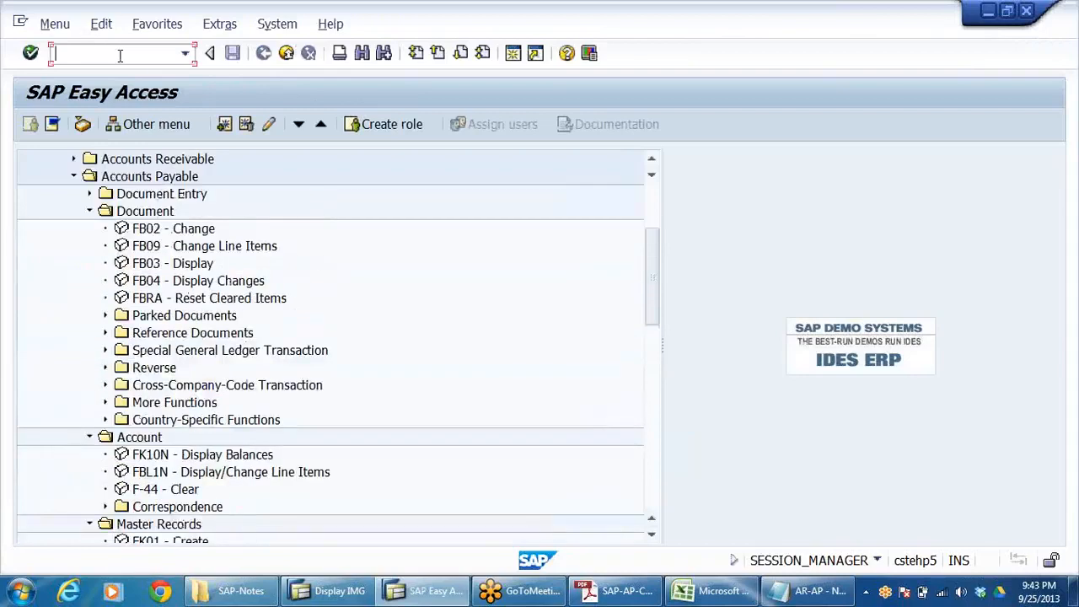
type("FN03")
key("Return")
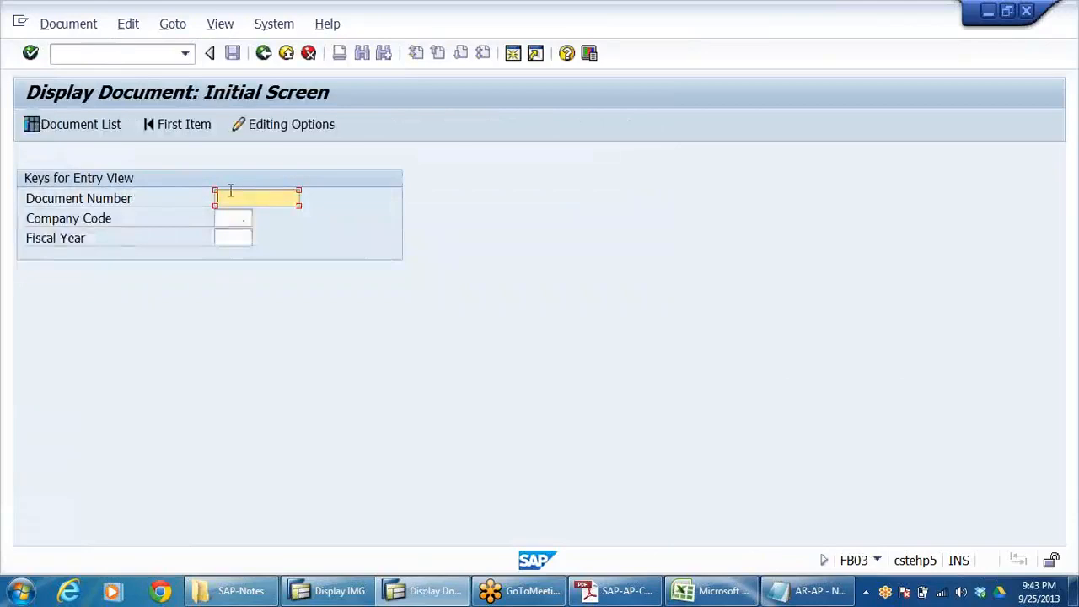
left_click(237, 226)
left_click(259, 217)
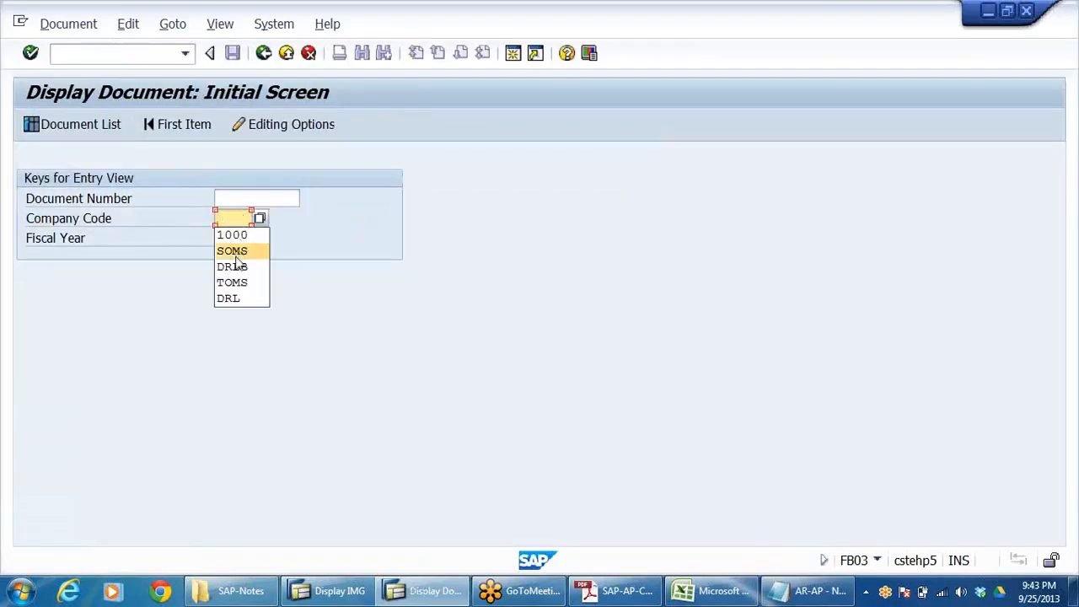
left_click(240, 267)
Run the document list for company code DRLB without further criteria and examine the document types and posting dates
left_click(236, 238)
left_click(236, 255)
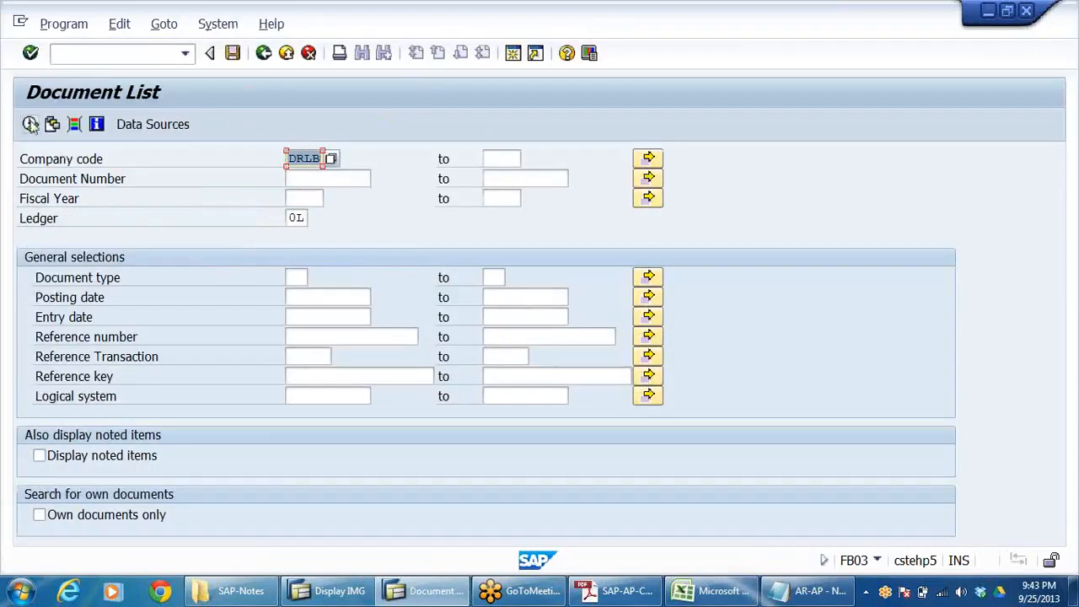
left_click(31, 124)
key("F8")
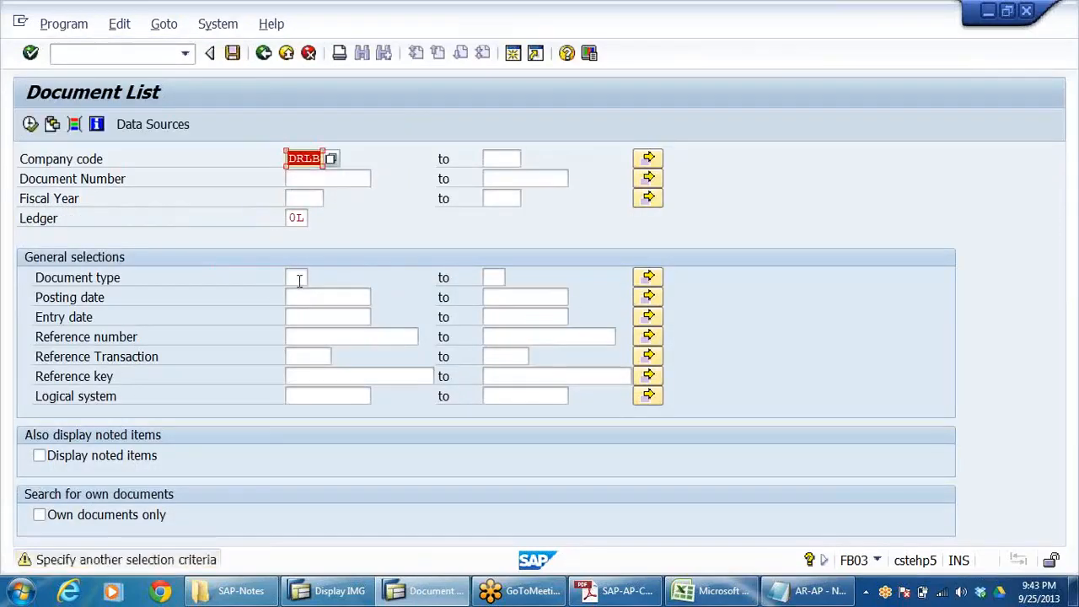
key("F8")
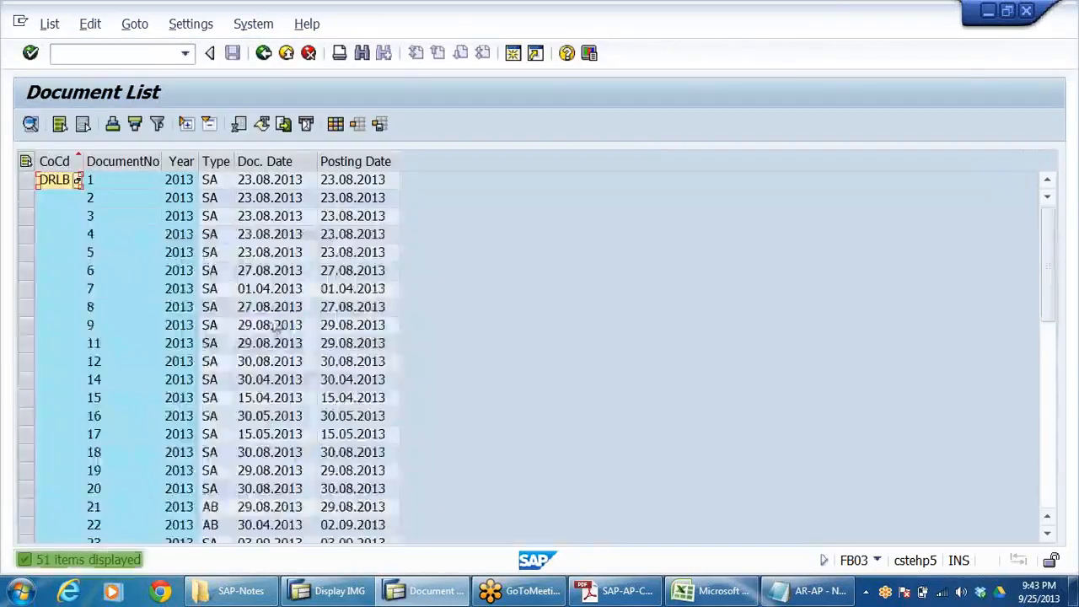
left_click(285, 323)
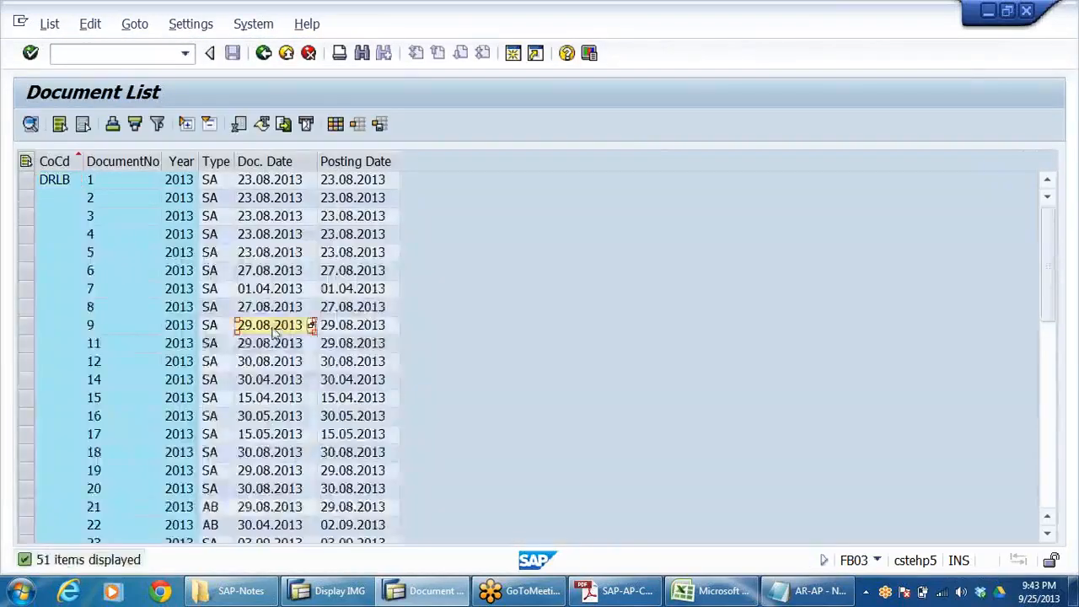
scroll(285, 346, "down", 5)
scroll(285, 345, "down", 5)
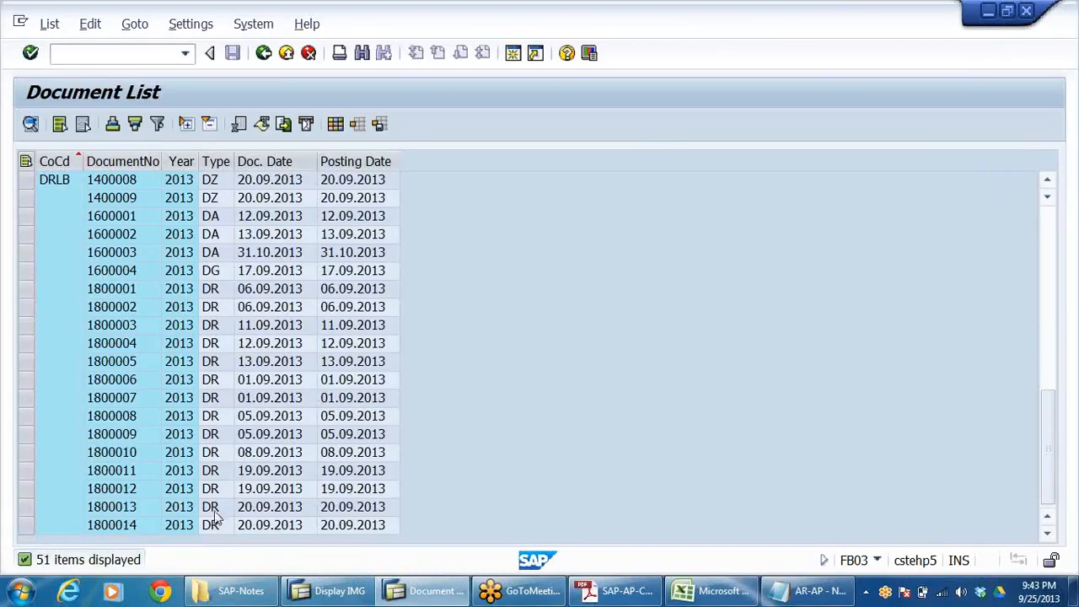
scroll(285, 445, "up", 4)
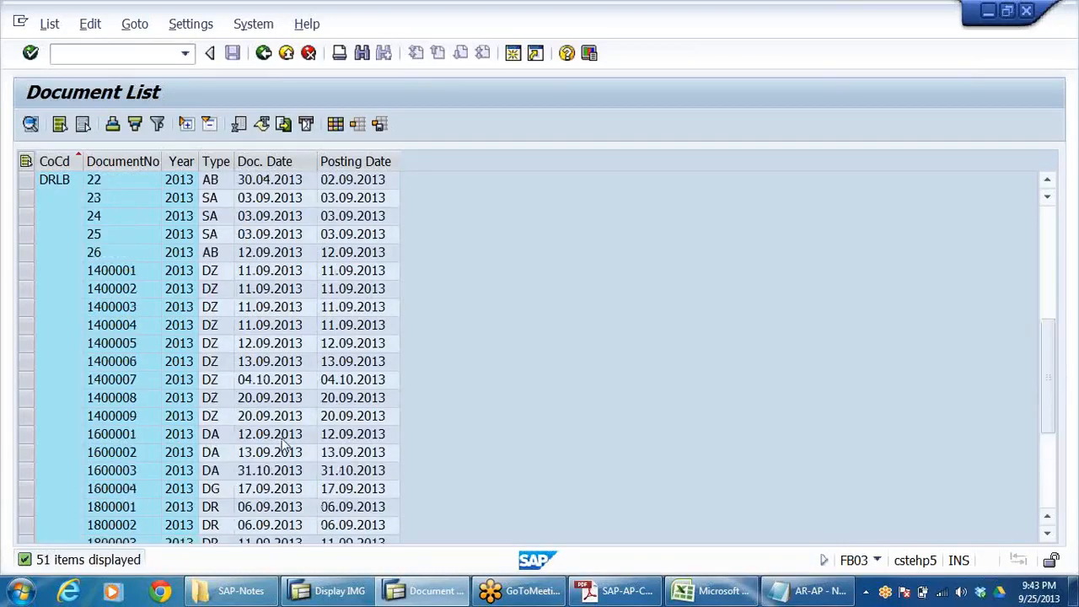
scroll(261, 430, "down", 4)
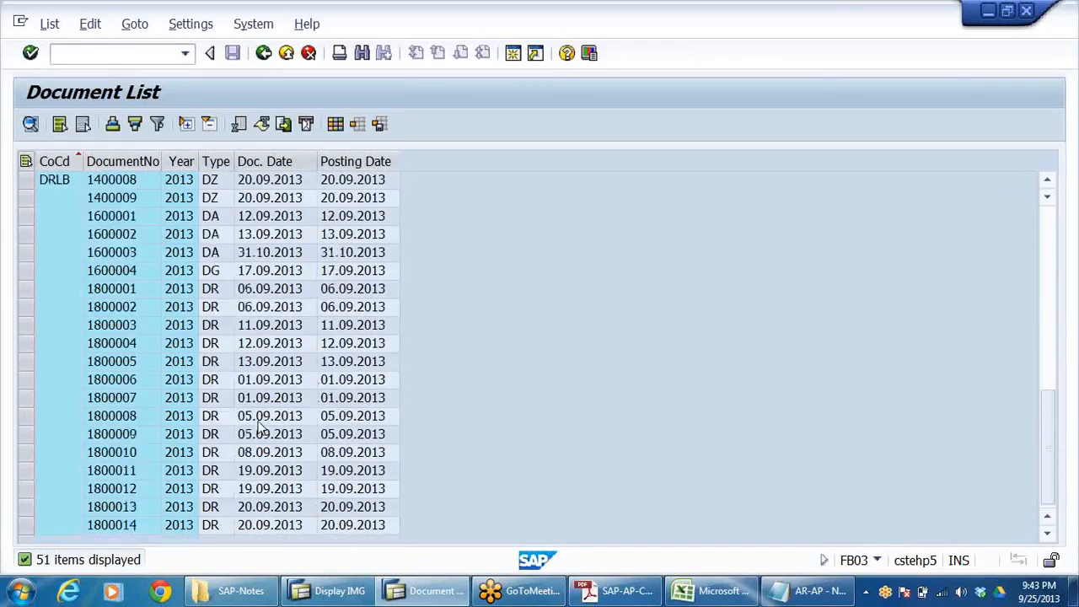
scroll(262, 430, "up", 11)
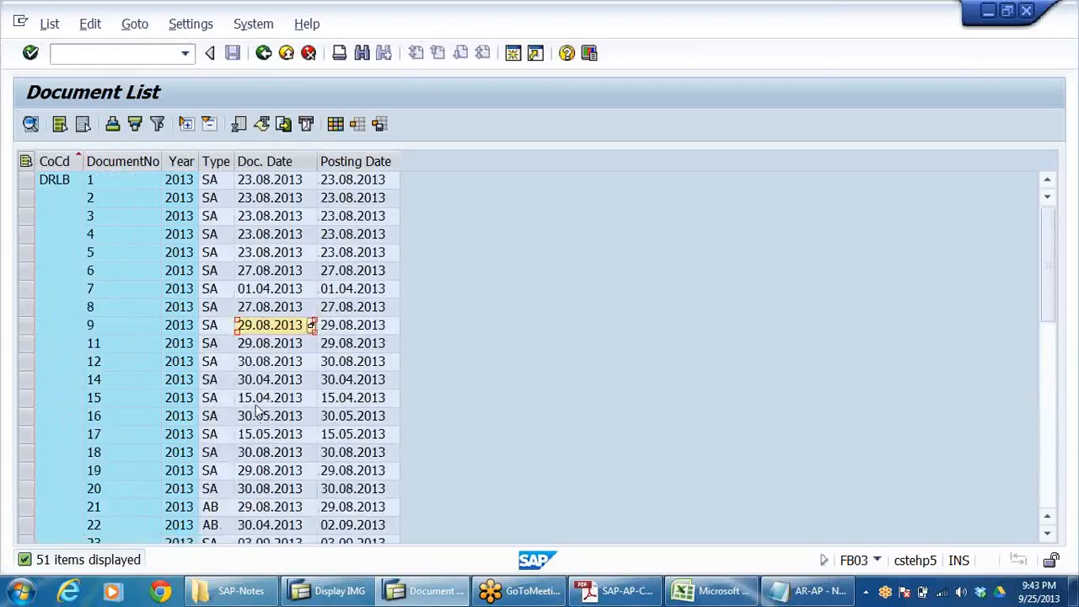
Leave the document list and start transaction FS00 for central G/L account editing
left_click(286, 52)
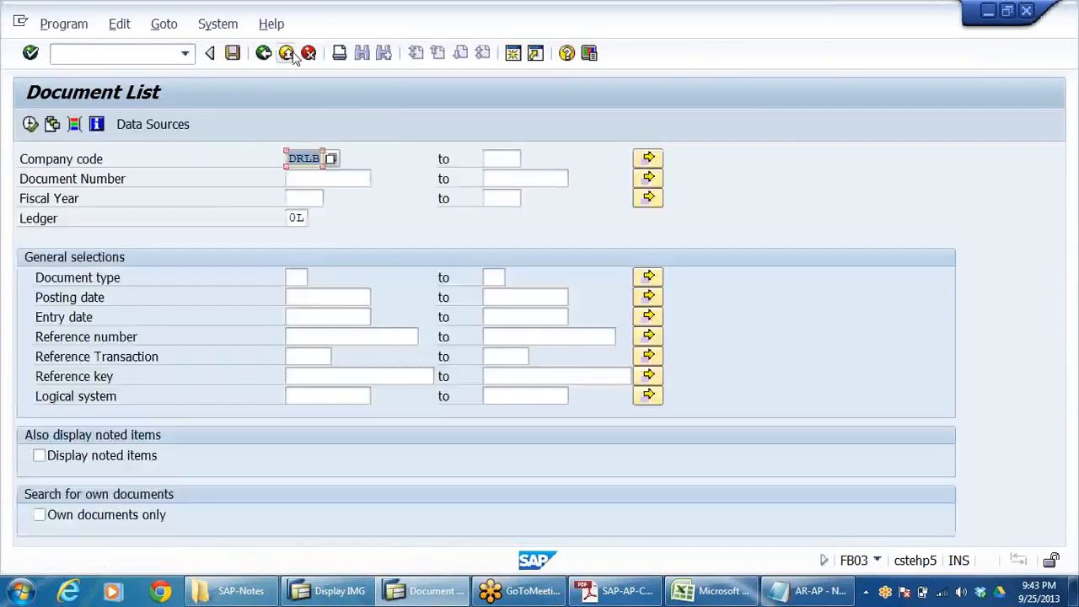
left_click(288, 53)
left_click(287, 53)
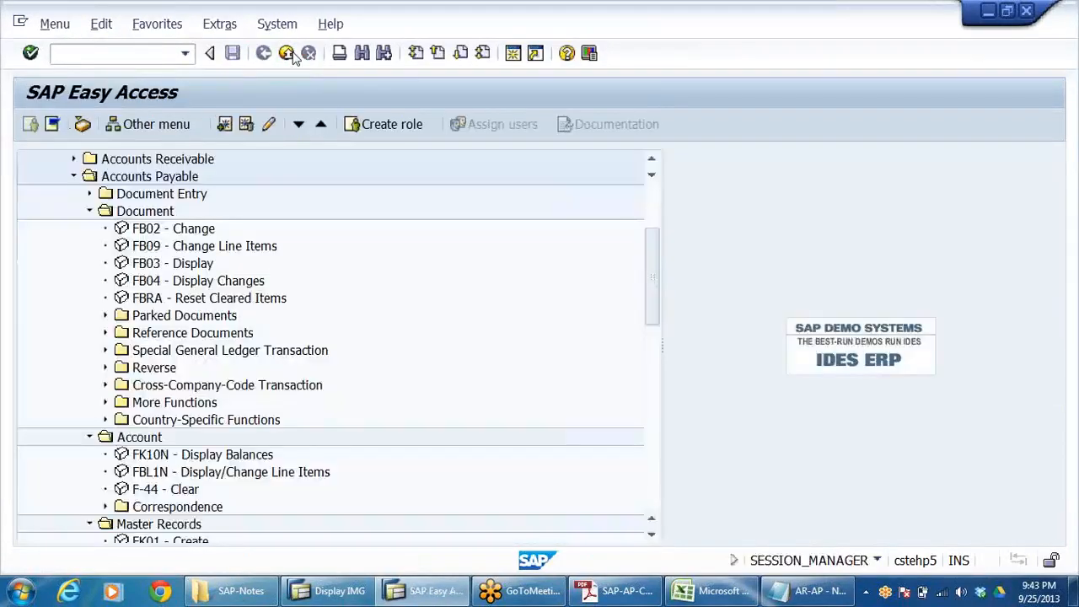
left_click(172, 55)
key("Return")
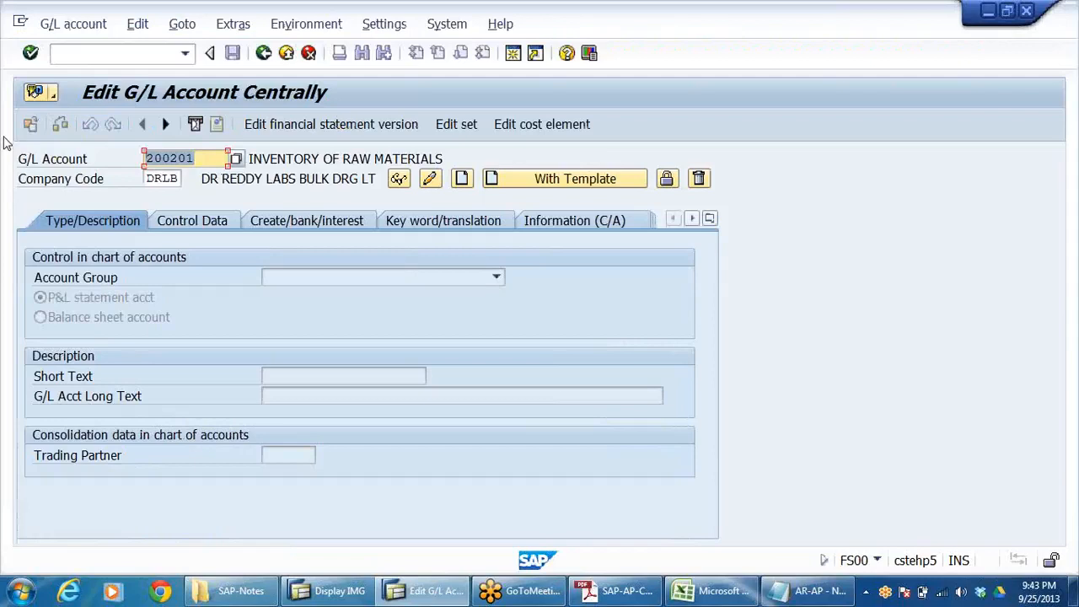
Clear the G/L account, look up the accounts of company code DRLB without further restriction, and exit the transaction
key("Delete")
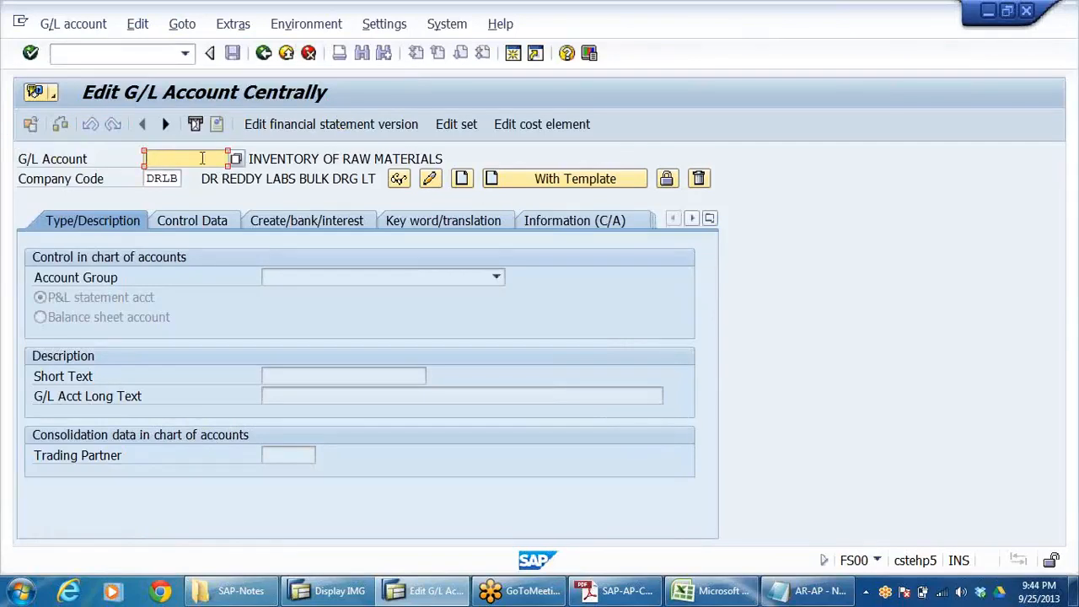
left_click(237, 160)
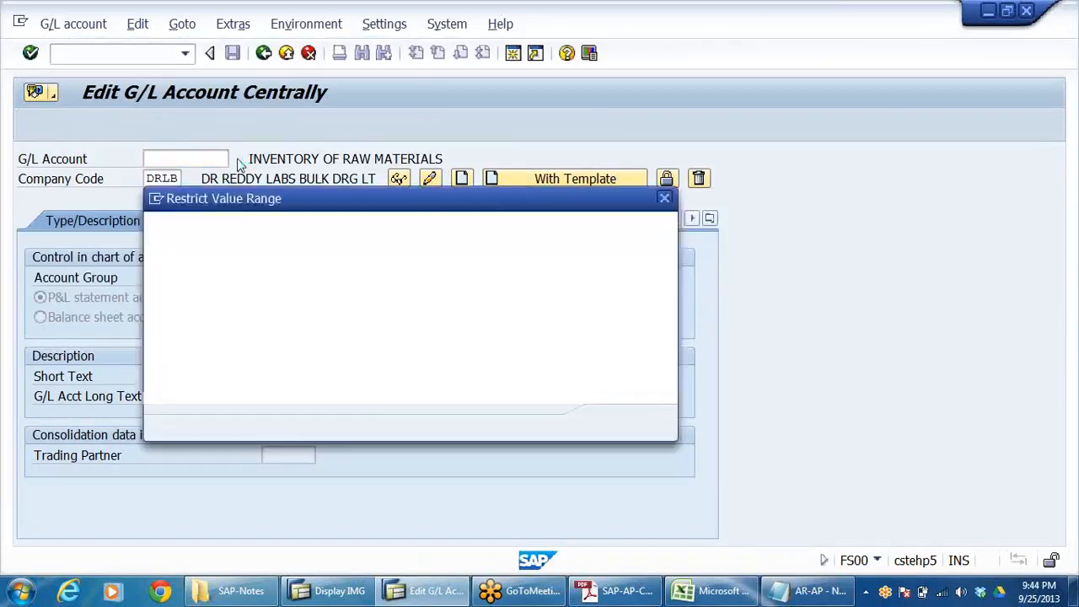
left_click(614, 424)
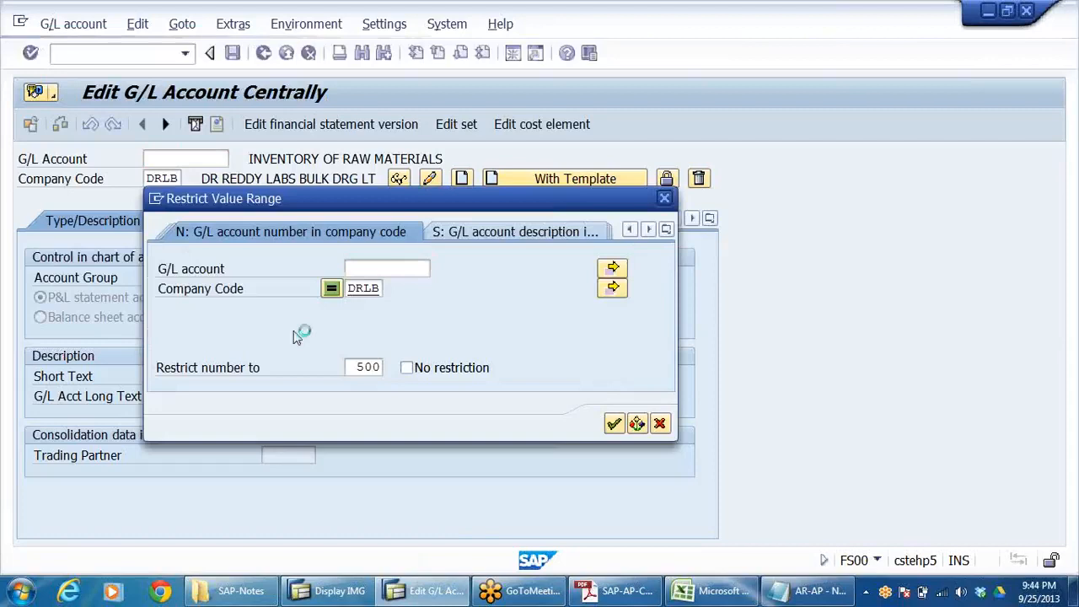
scroll(300, 300, "down", 1)
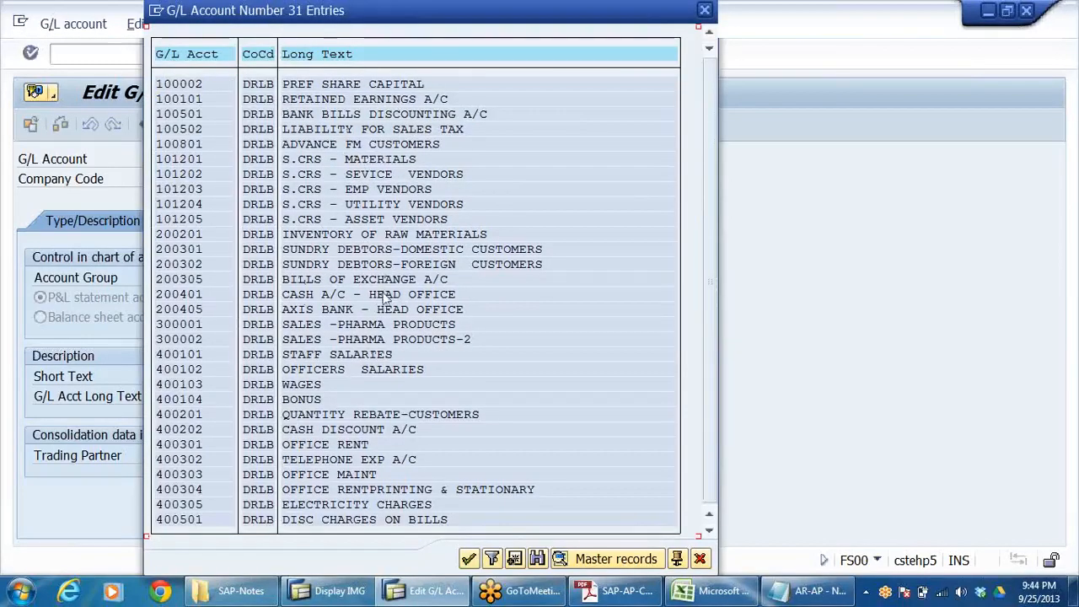
left_click(377, 266)
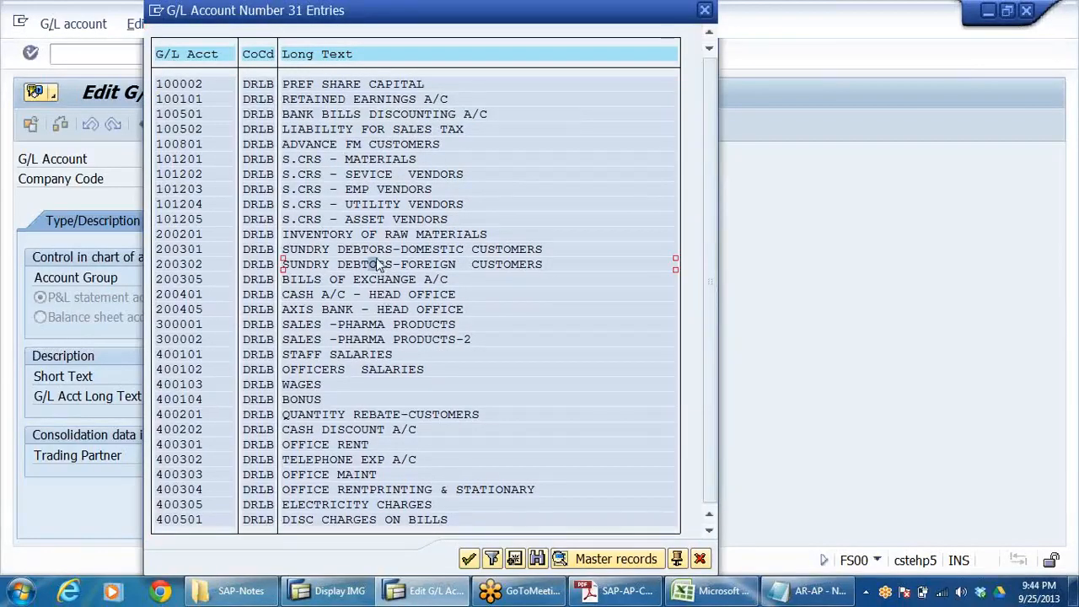
left_click(701, 558)
left_click(264, 53)
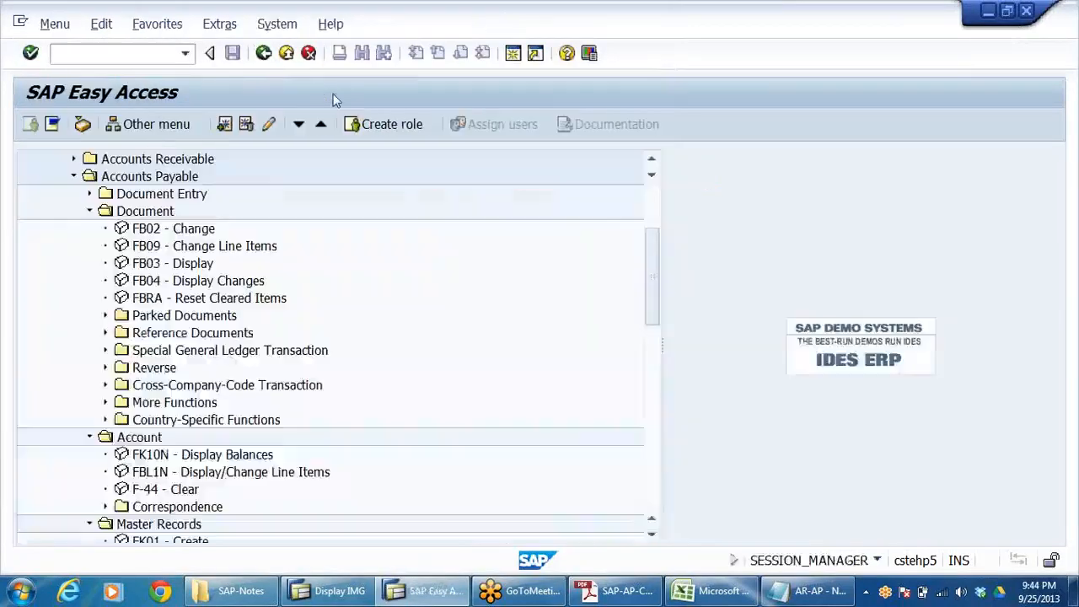
Collapse the Document and Account folders under Accounts Payable and start the FK01 vendor creation transaction from the master records
left_click(89, 211)
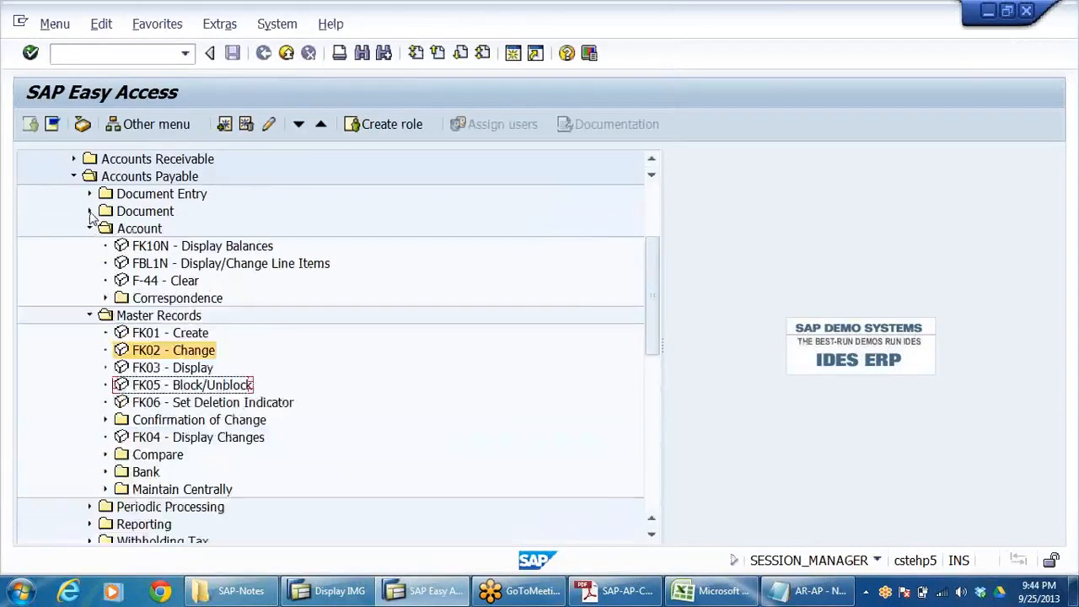
left_click(89, 228)
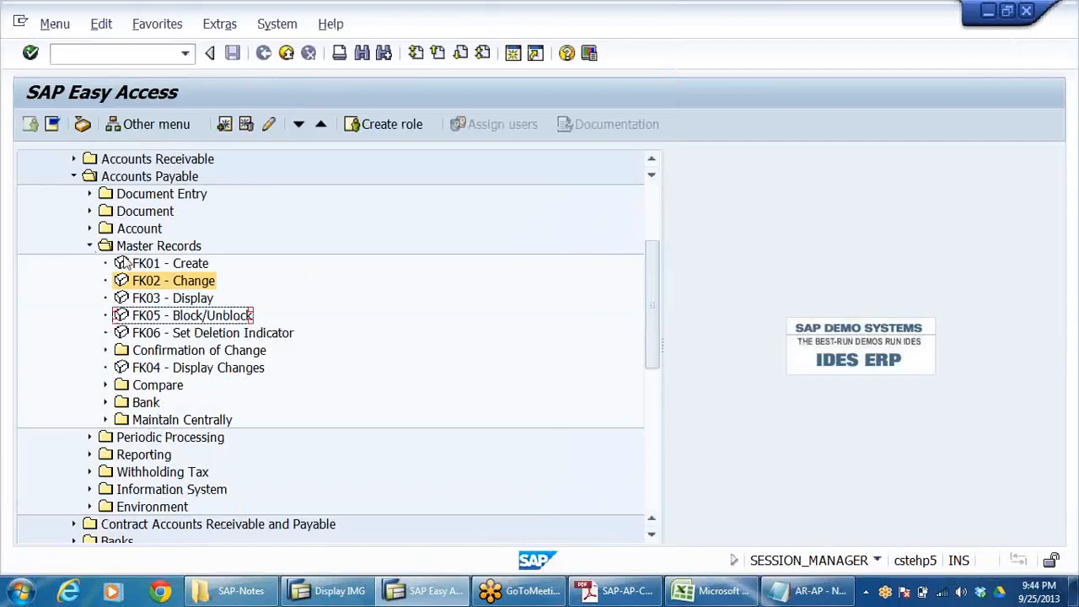
left_click(180, 265)
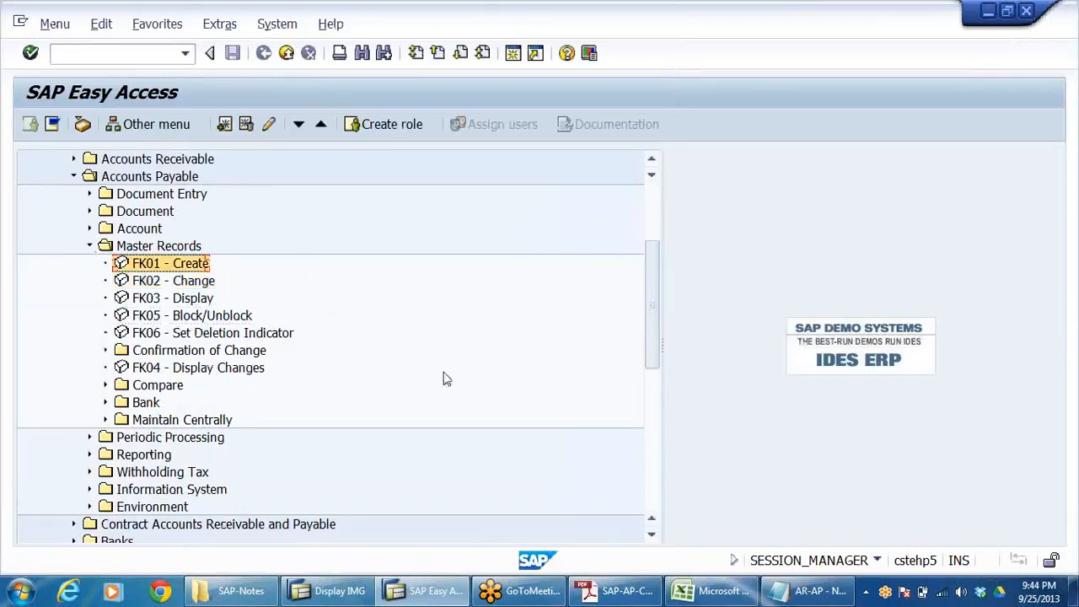
left_click(154, 282)
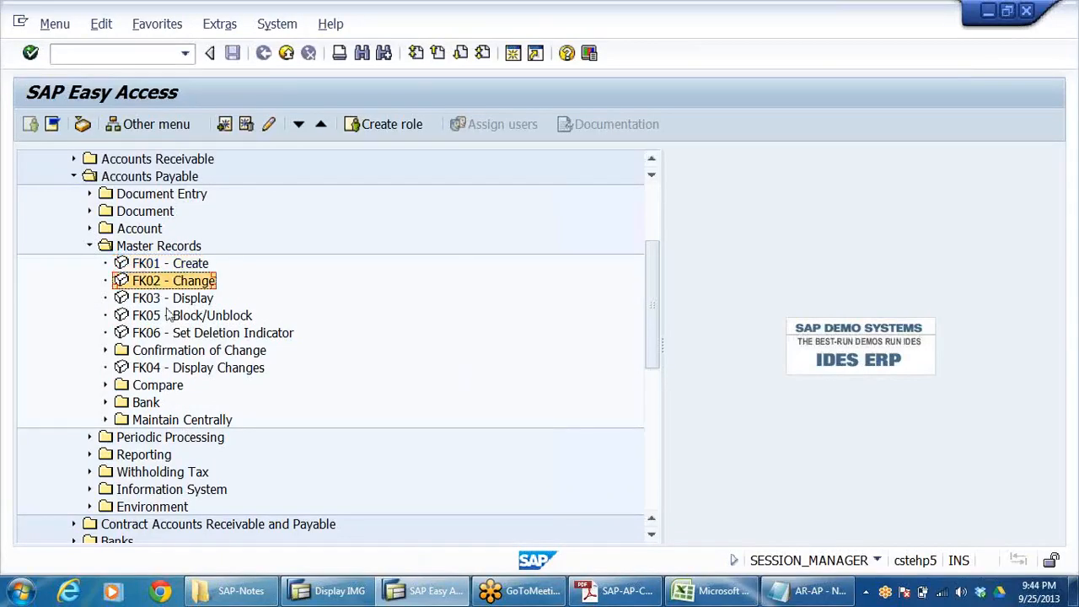
left_click(162, 302)
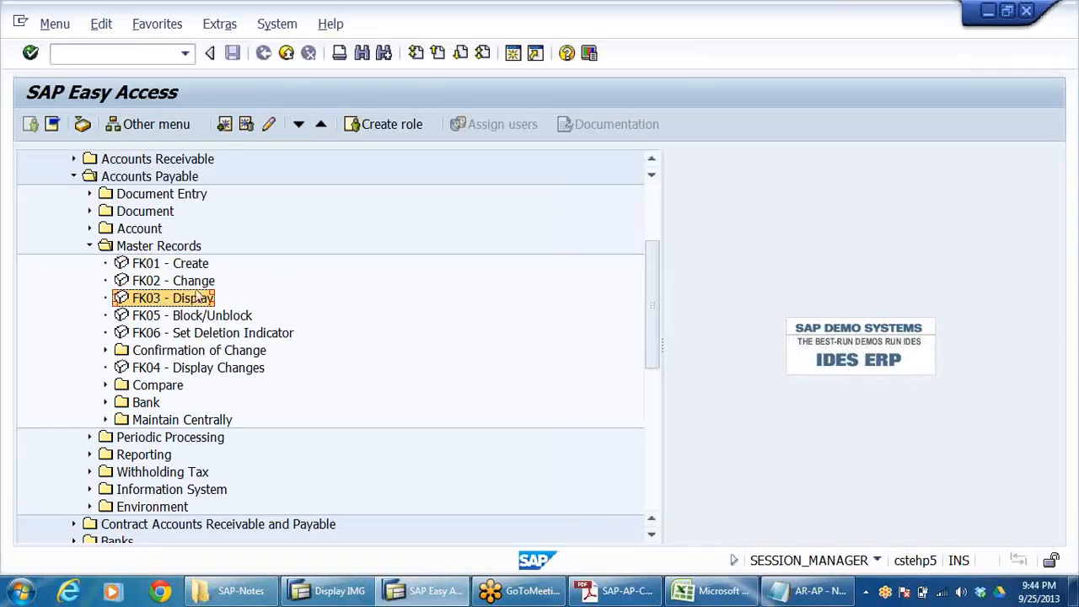
left_click(200, 265)
double_click(164, 265)
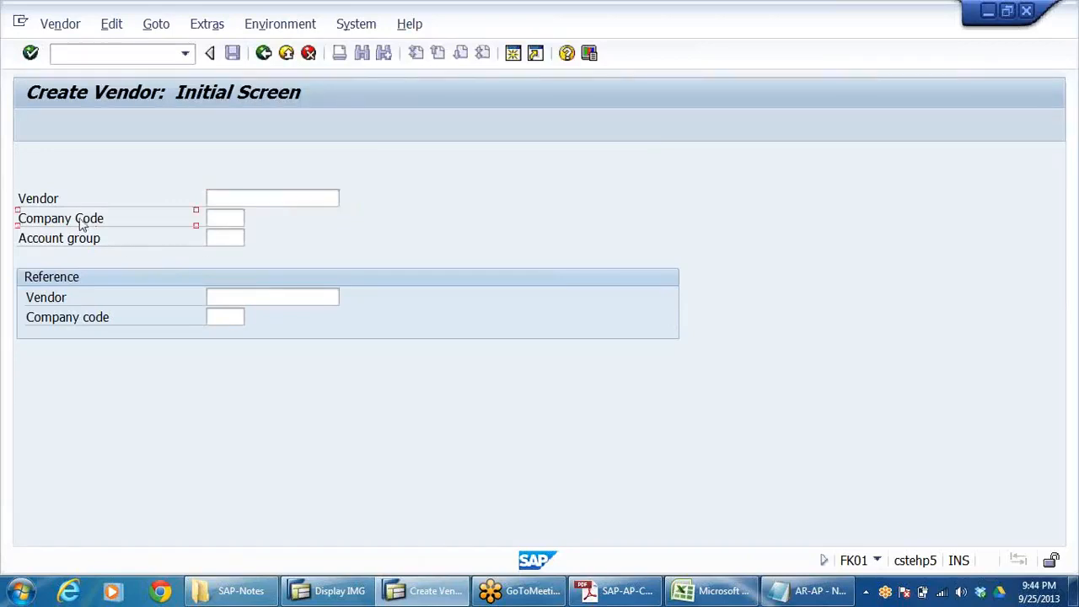
Set the new vendor's company code to DRLB, choose account group DRMV, and continue to the address data
left_click(238, 220)
left_click(224, 236)
left_click(226, 237)
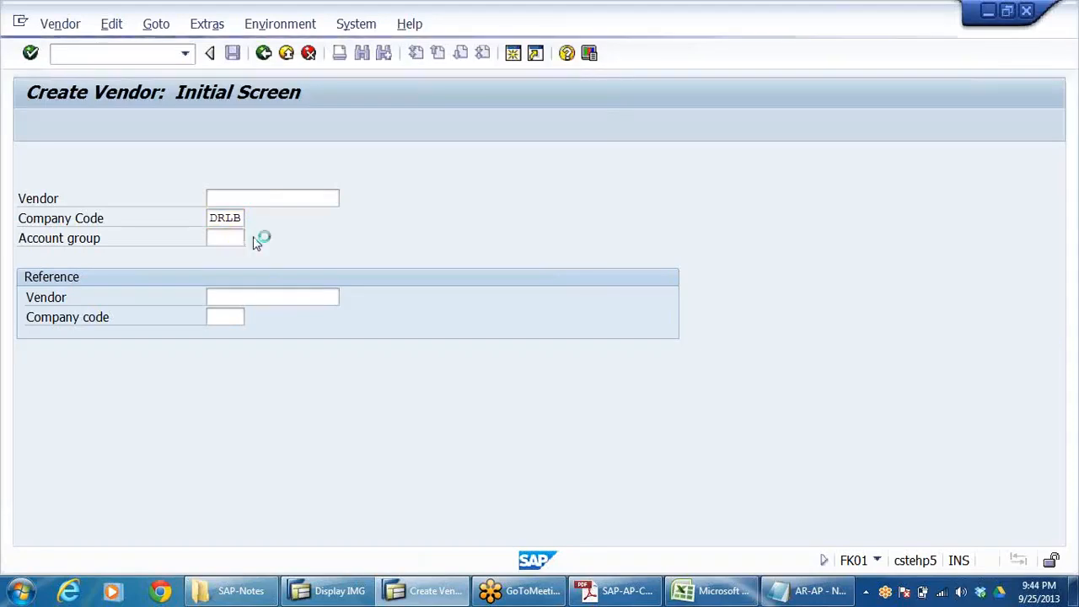
left_click(254, 239)
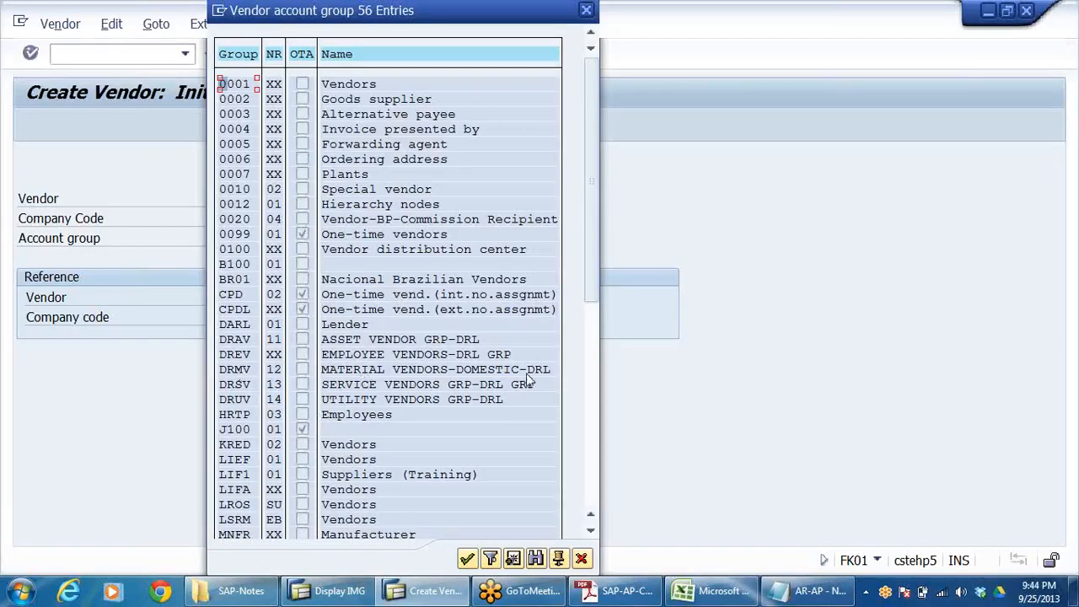
left_click(240, 370)
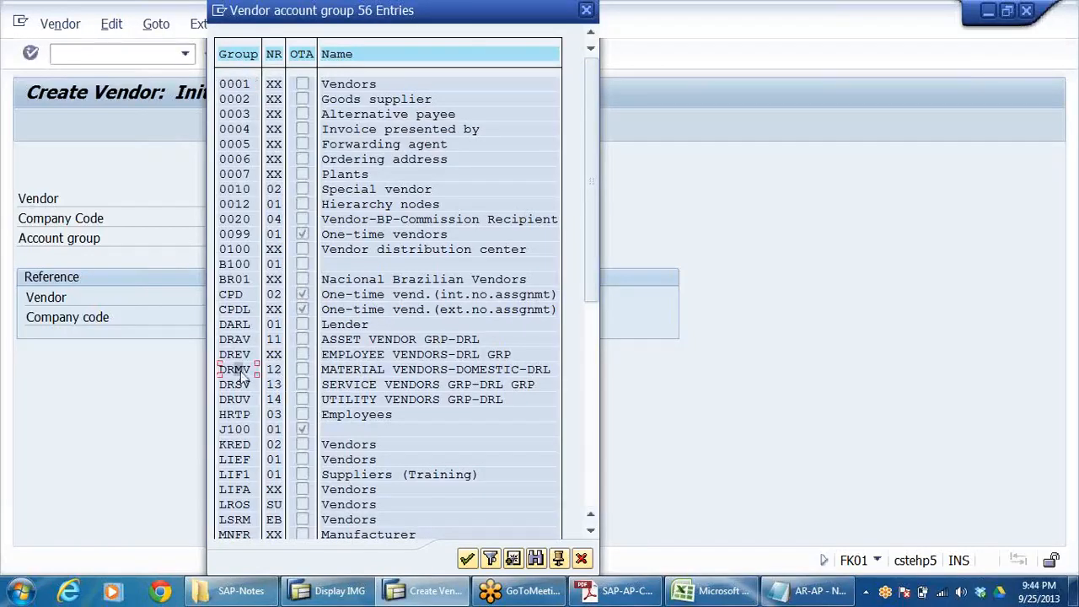
double_click(239, 369)
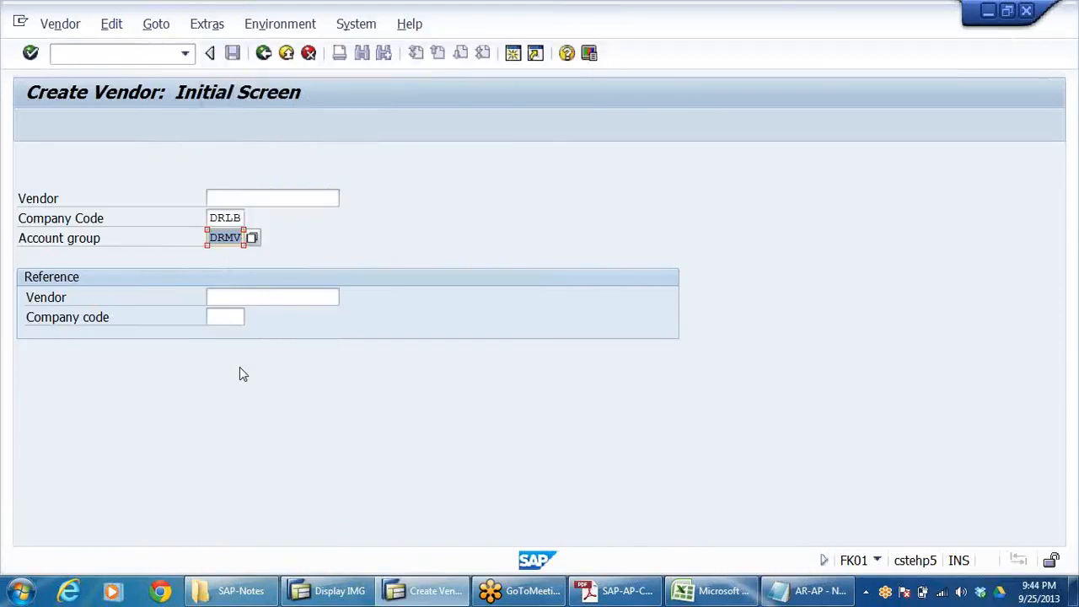
key("Return")
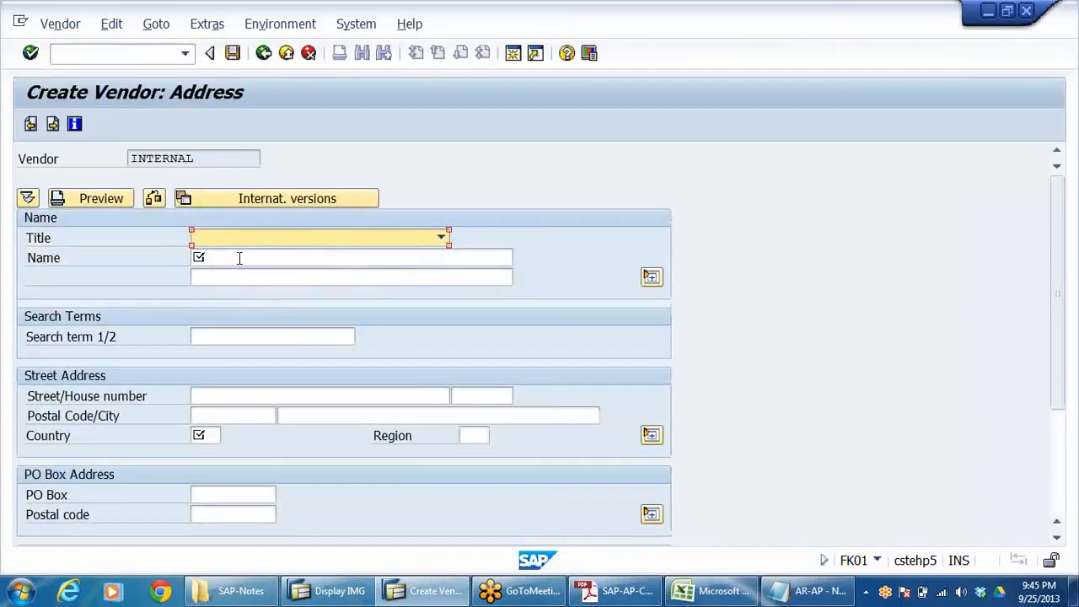
Set the vendor's title to Company, name to ABC RAW MATERIAL SUPPLIERS and search term to ABCSUPPLIERS
left_click(441, 237)
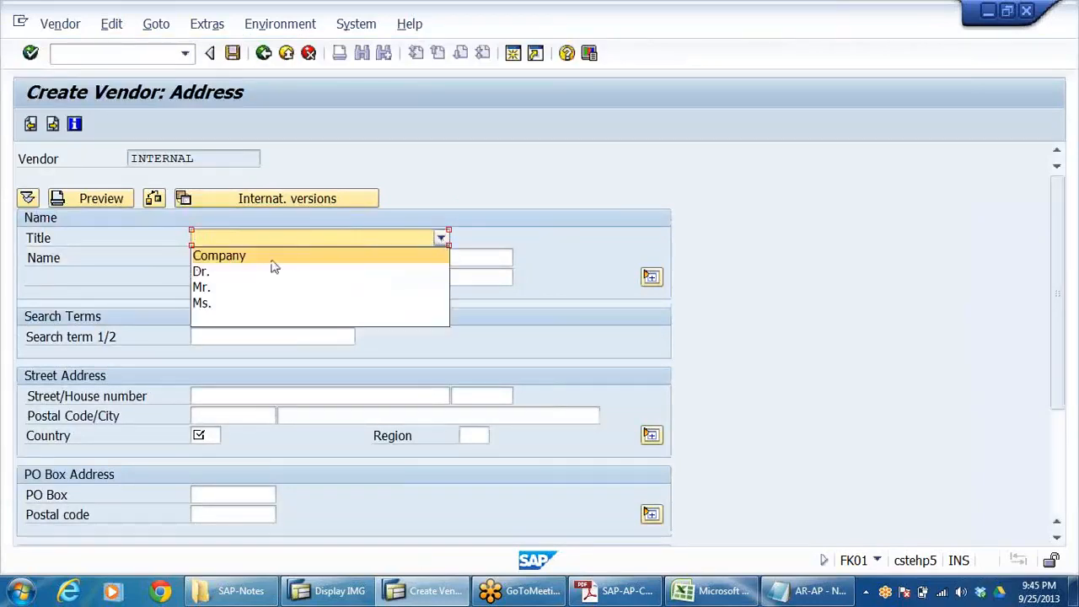
left_click(242, 261)
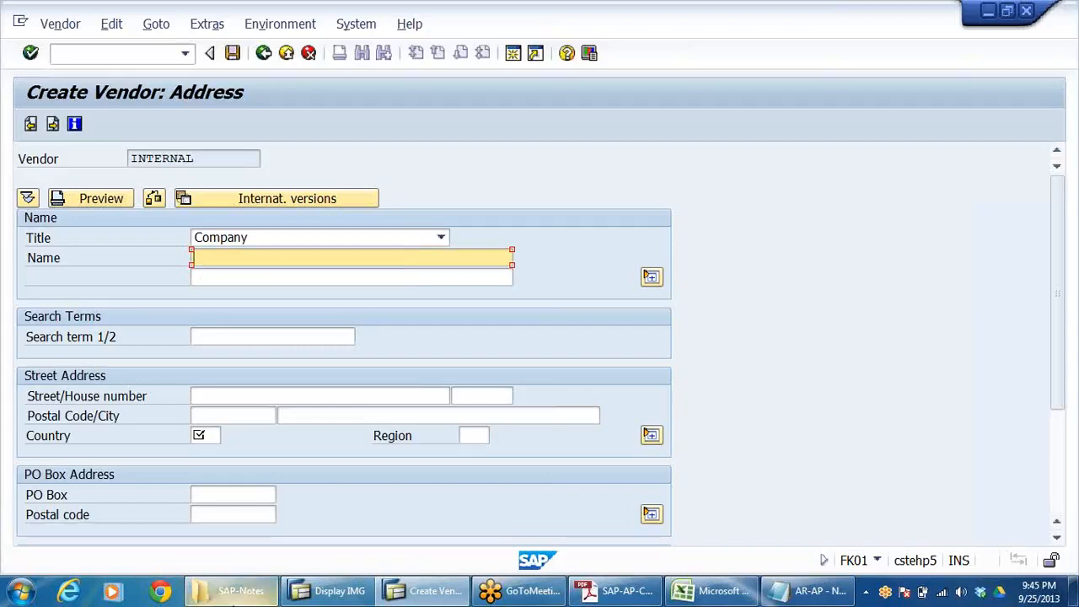
mouse_move(233, 594)
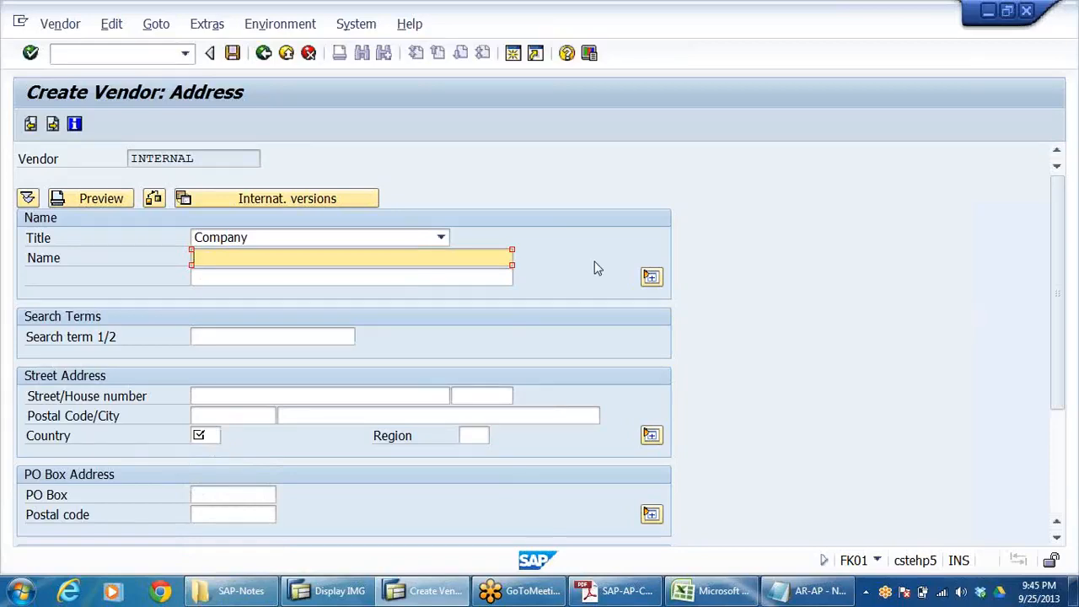
type("ABC RAW MATE")
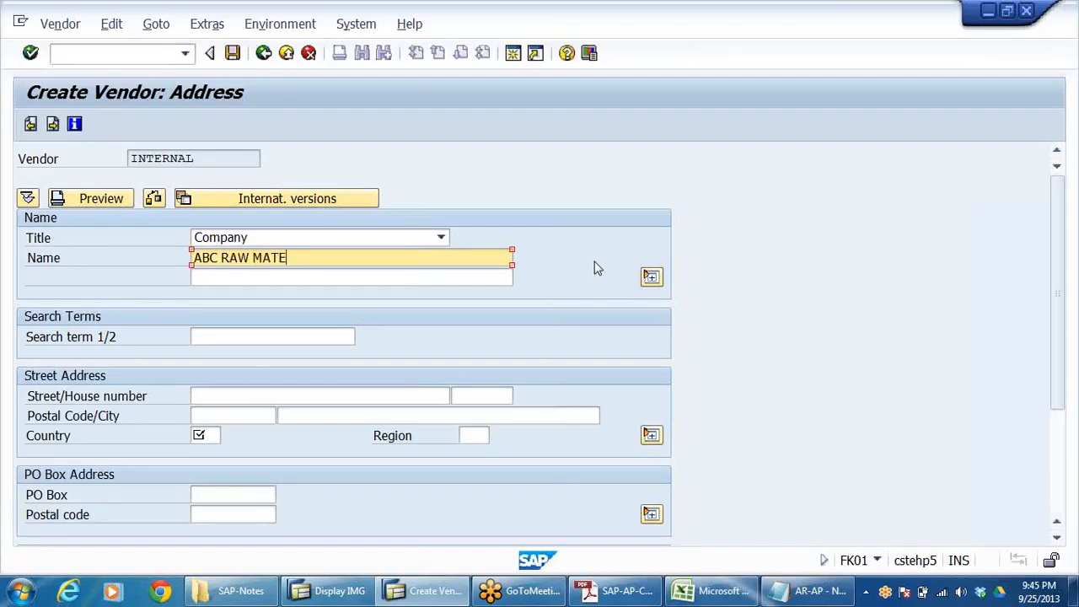
type("RIALS")
type("SU")
type("PPLIERS")
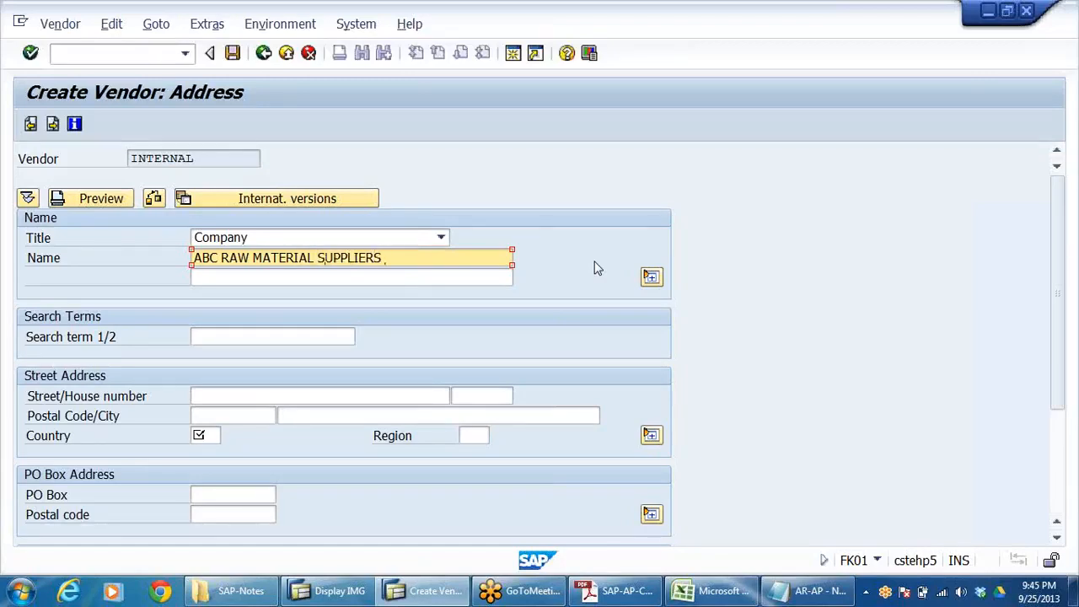
left_click(211, 337)
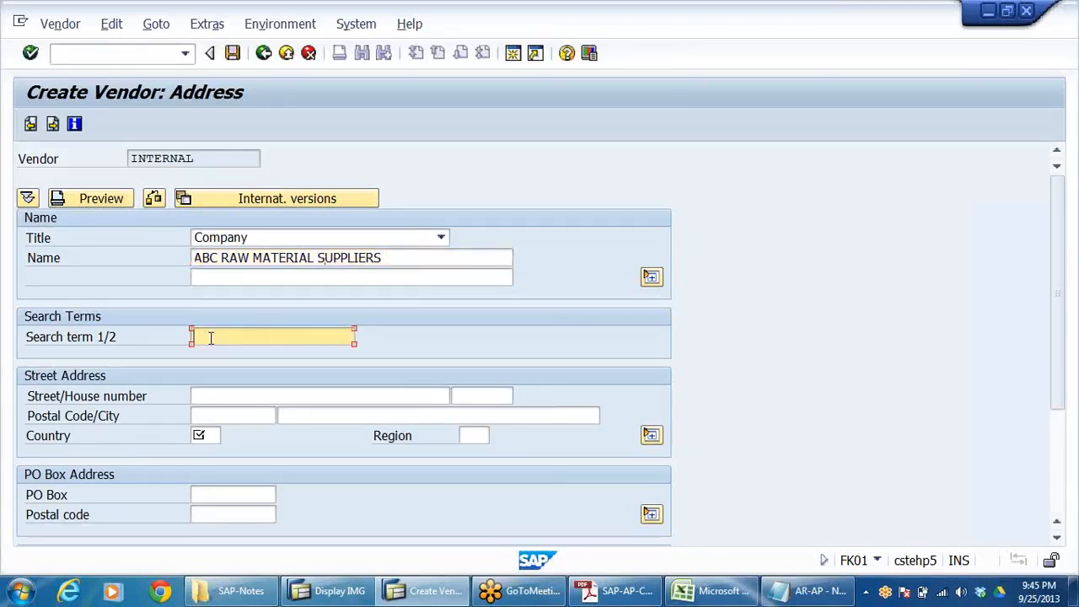
type("ABCSUPPLIERS")
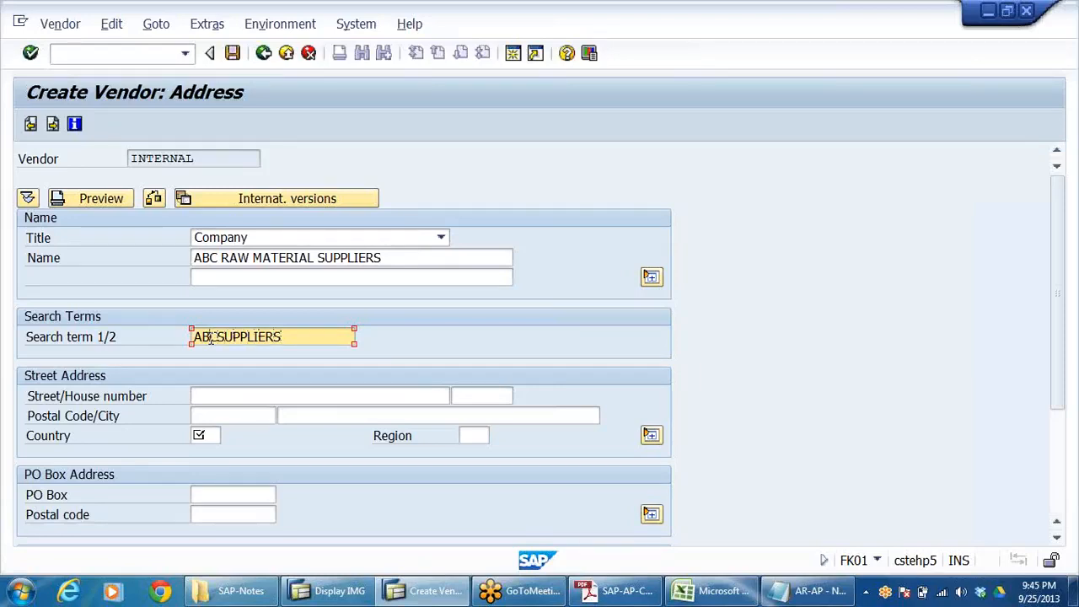
Fill in the vendor's street address with country IN, city DELHI and street DELHI
left_click(221, 435)
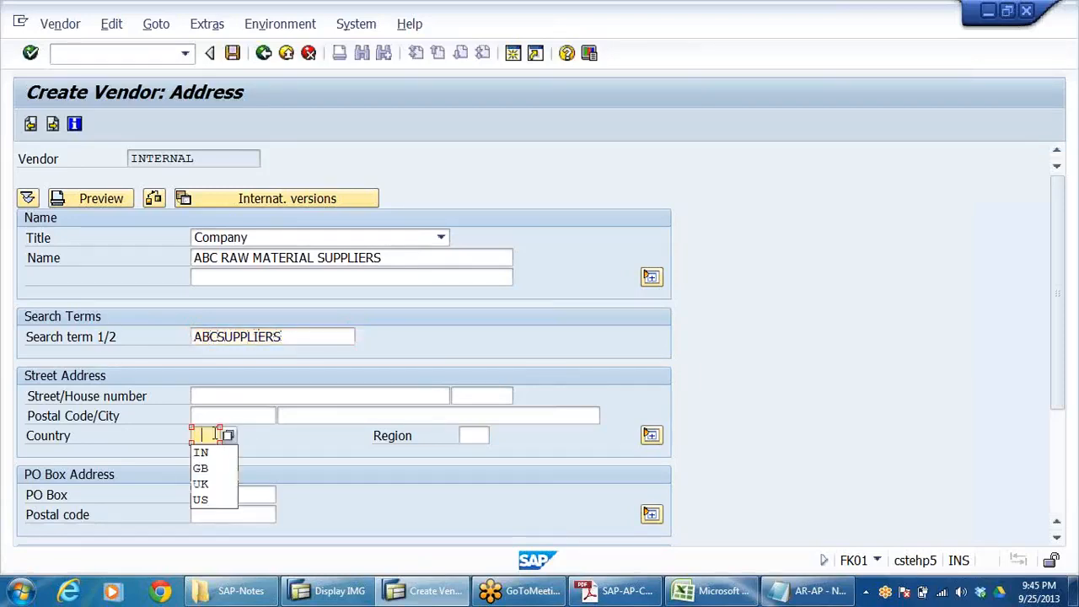
left_click(204, 452)
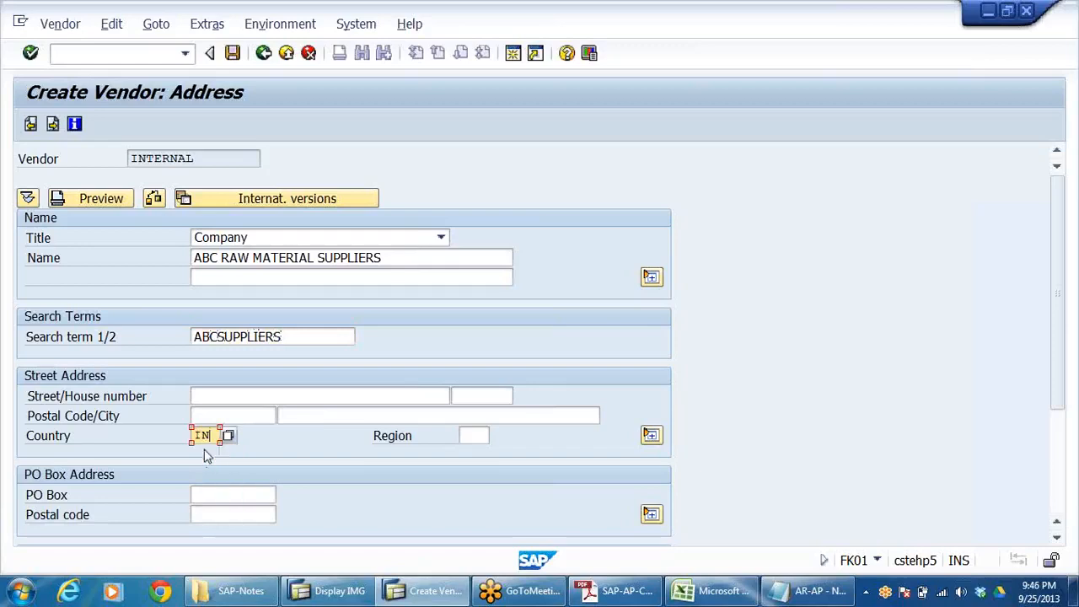
left_click(320, 417)
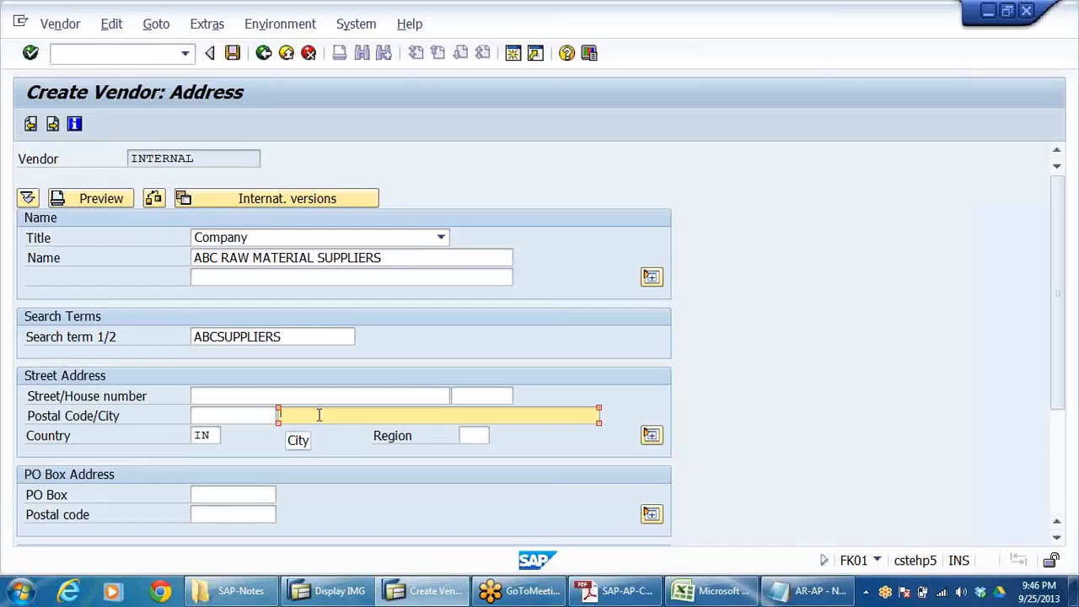
type("DELHI")
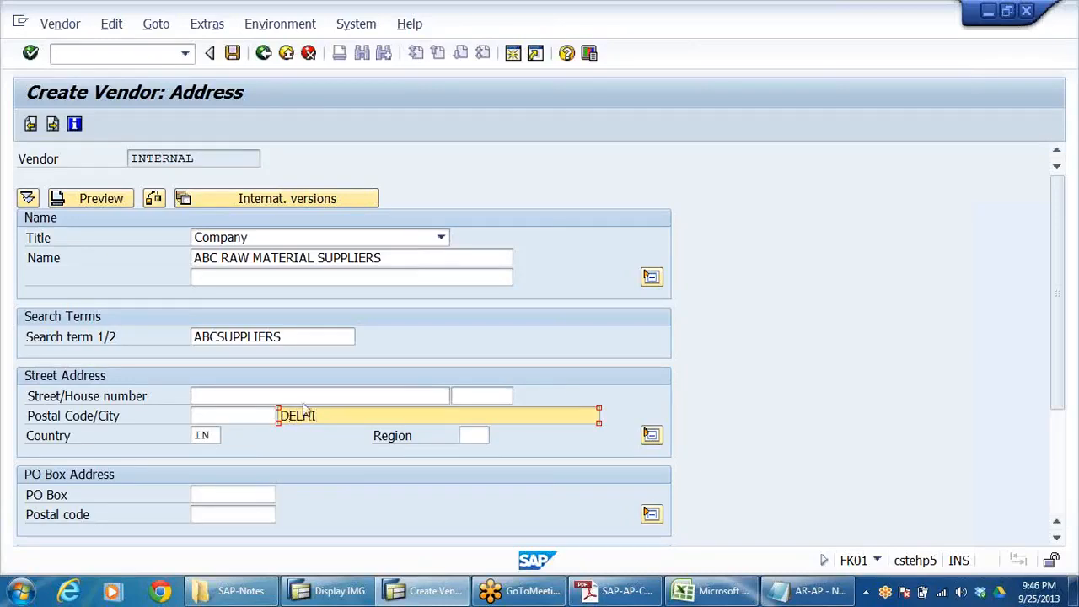
left_click(284, 394)
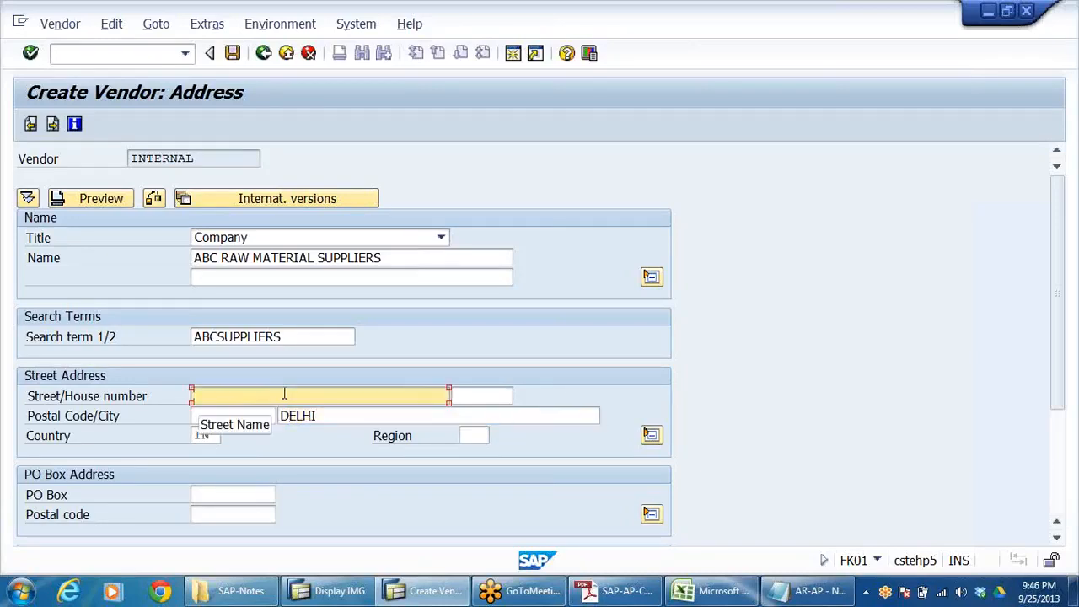
type("DELHI")
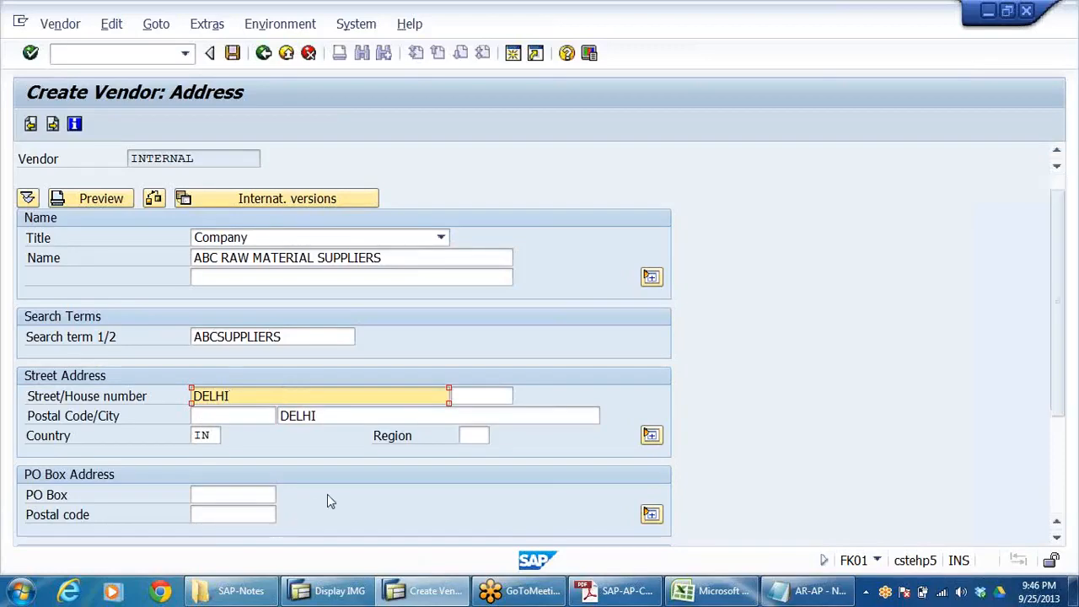
scroll(329, 501, "down", 1)
scroll(328, 501, "down", 2)
scroll(328, 498, "up", 3)
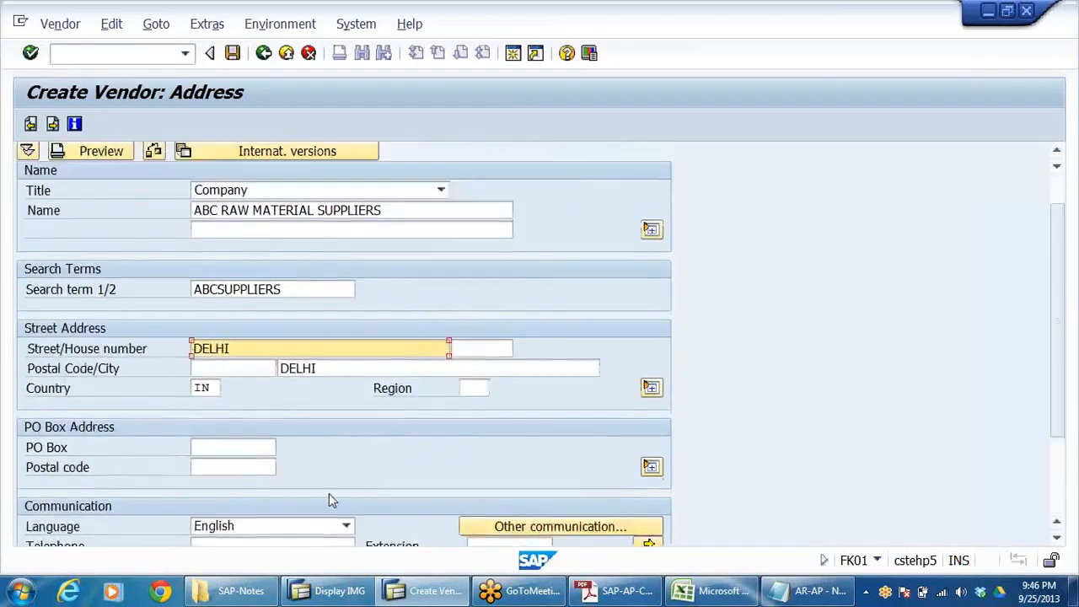
left_click(217, 325)
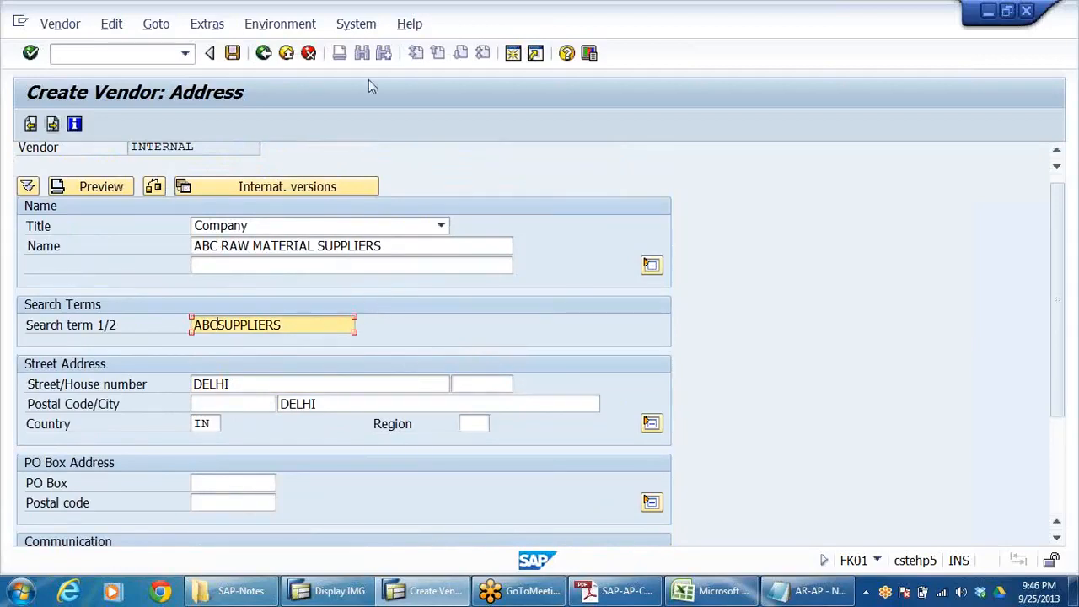
Accept the vendor's address data and continue through the control and bank details without entries to the company code accounting information
scroll(194, 314, "down", 5)
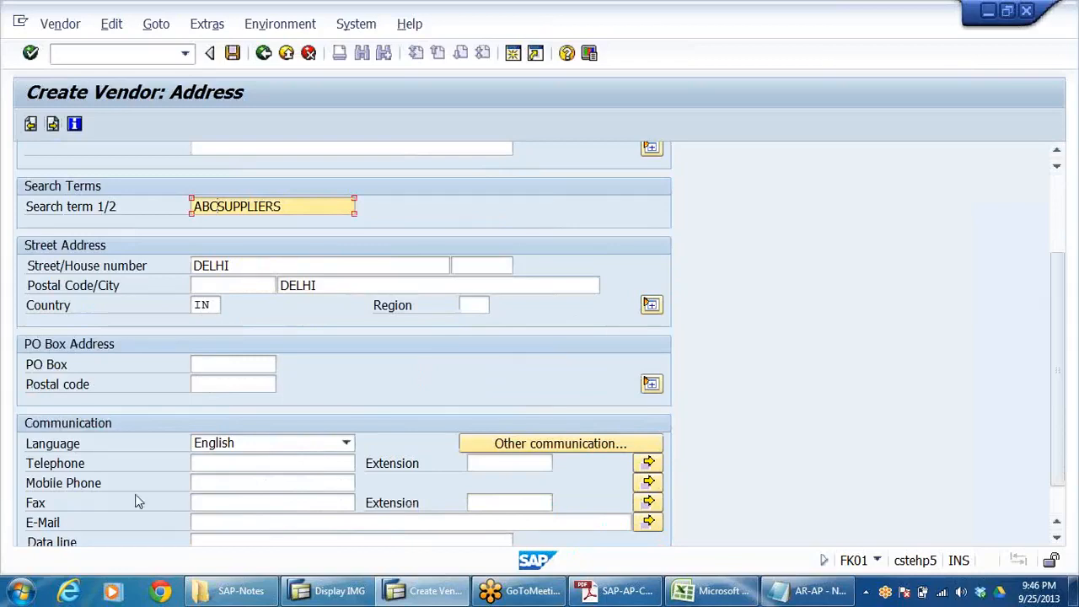
key("Return")
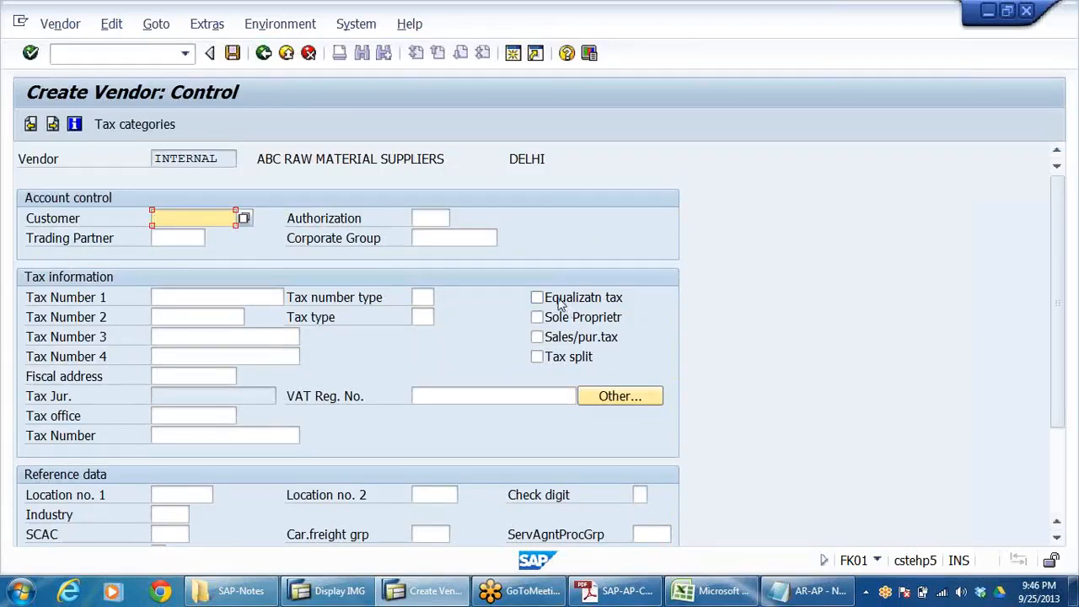
key("Return")
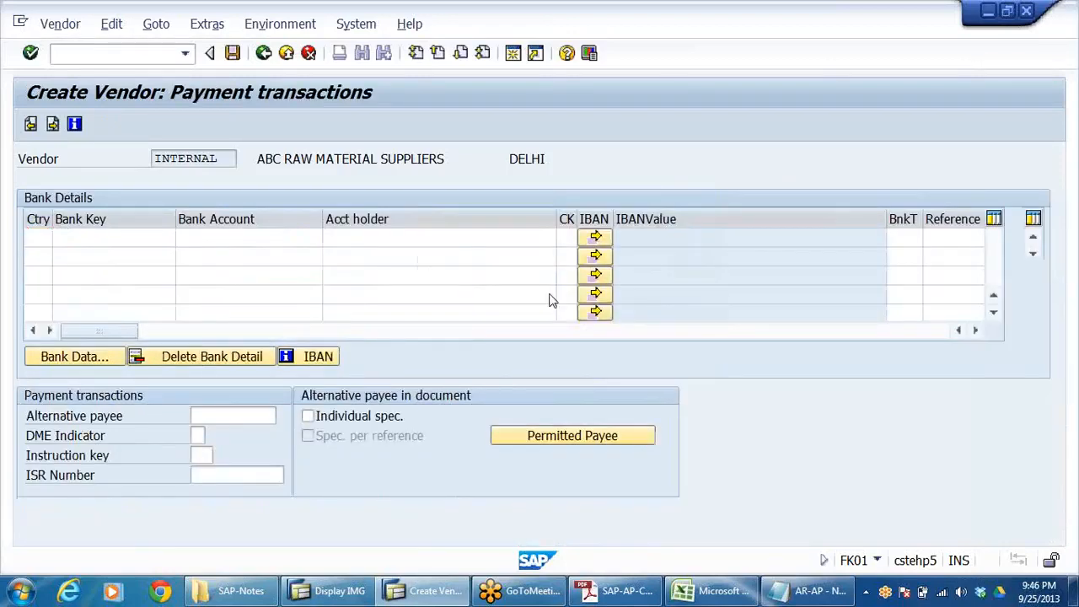
key("Return")
key("Return")
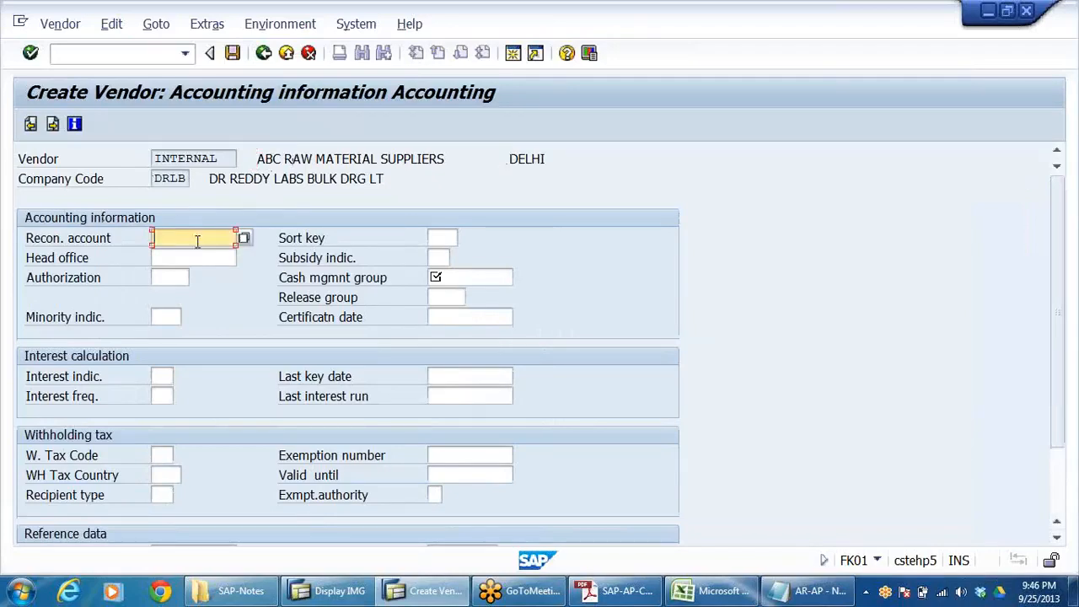
Assign reconciliation account 101201 (S.CRS - MATERIALS) and sort key 001 to the vendor
left_click(244, 237)
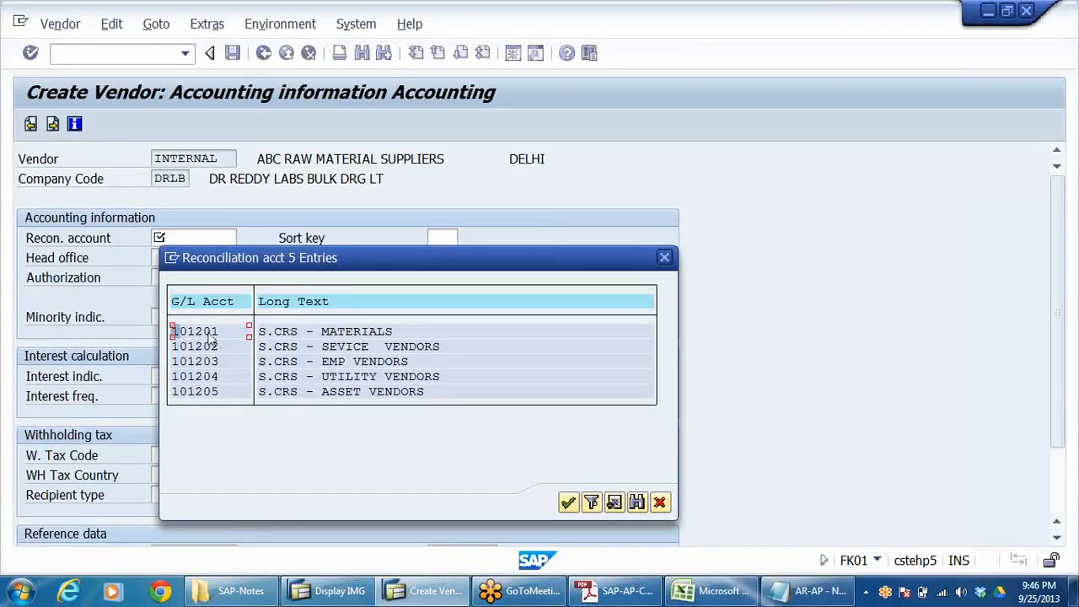
key("Tab")
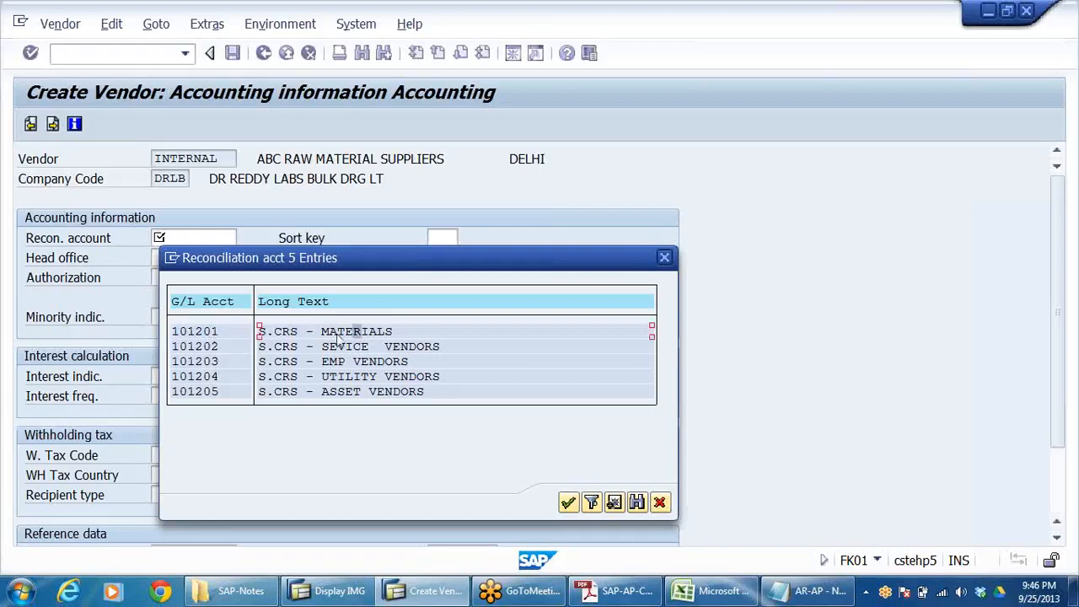
double_click(199, 331)
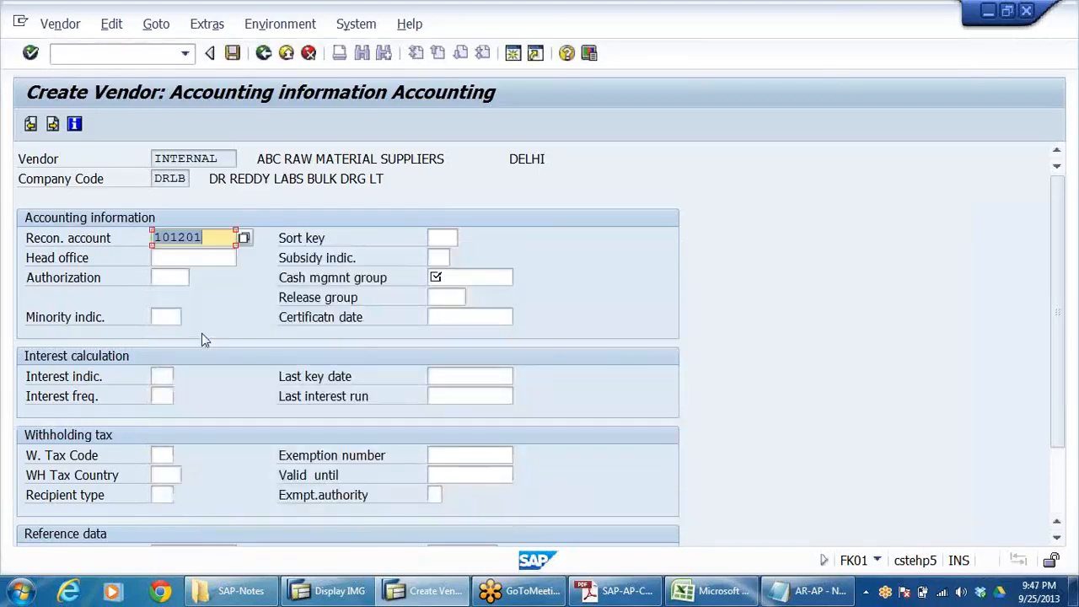
left_click(443, 238)
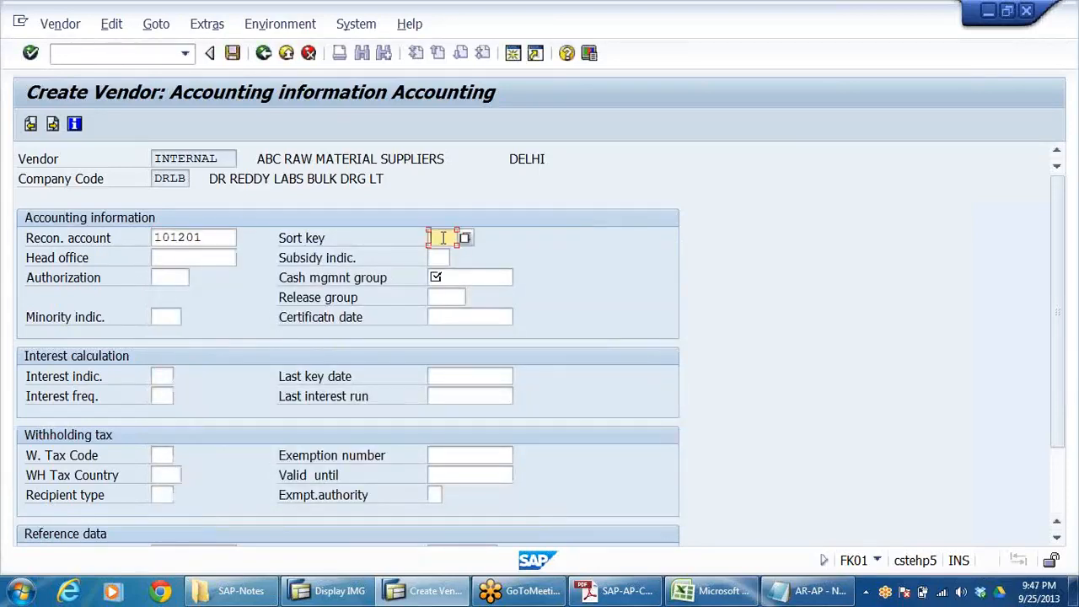
type("001")
Assign cash management group A1 for domestic payments and continue to the vendor's accounting payment transactions
left_click(450, 276)
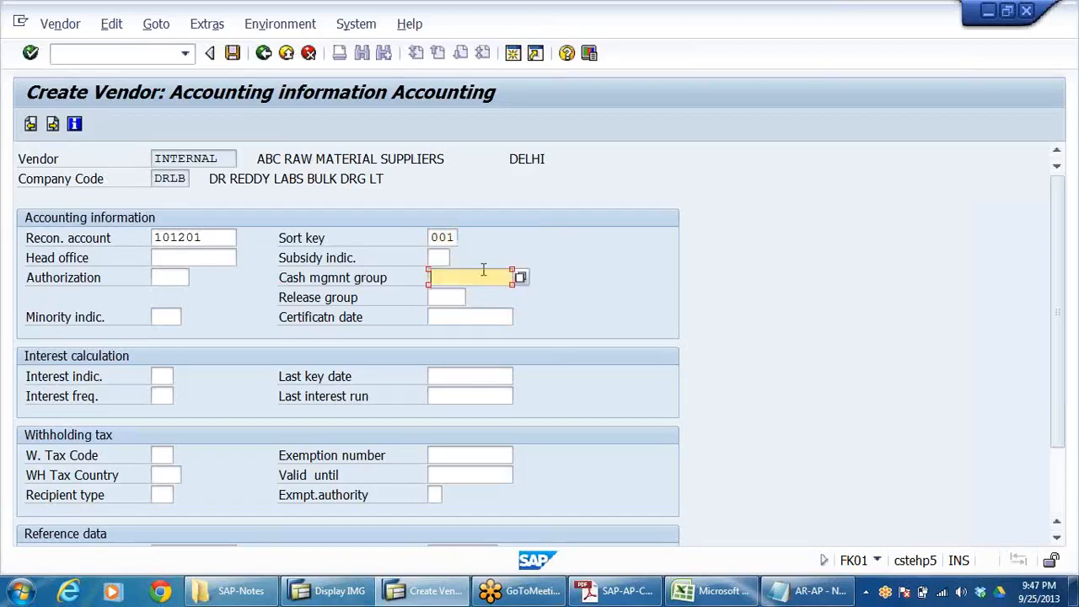
left_click(520, 278)
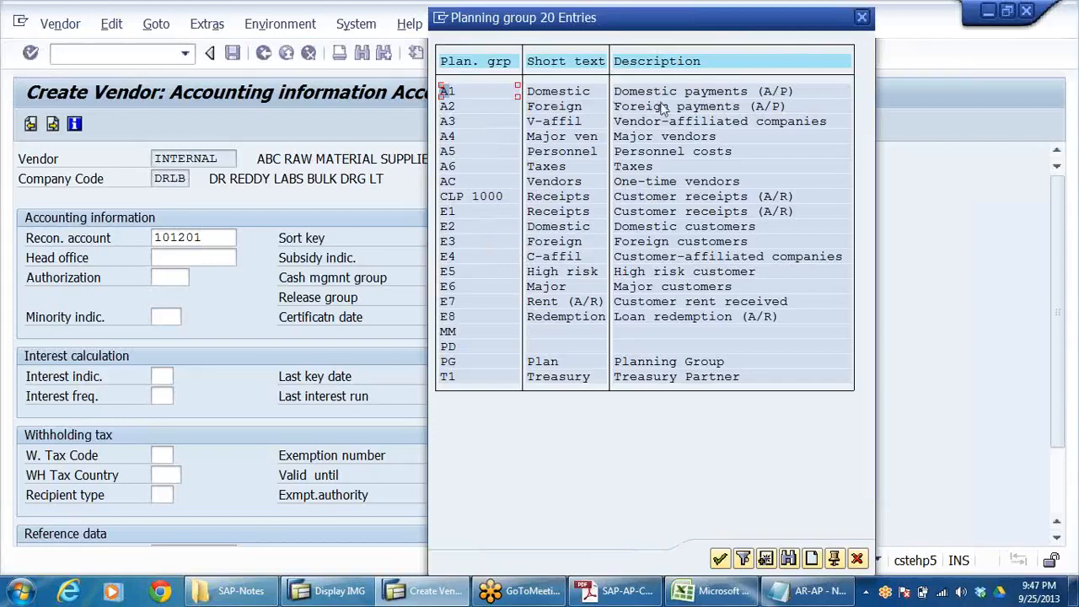
double_click(580, 99)
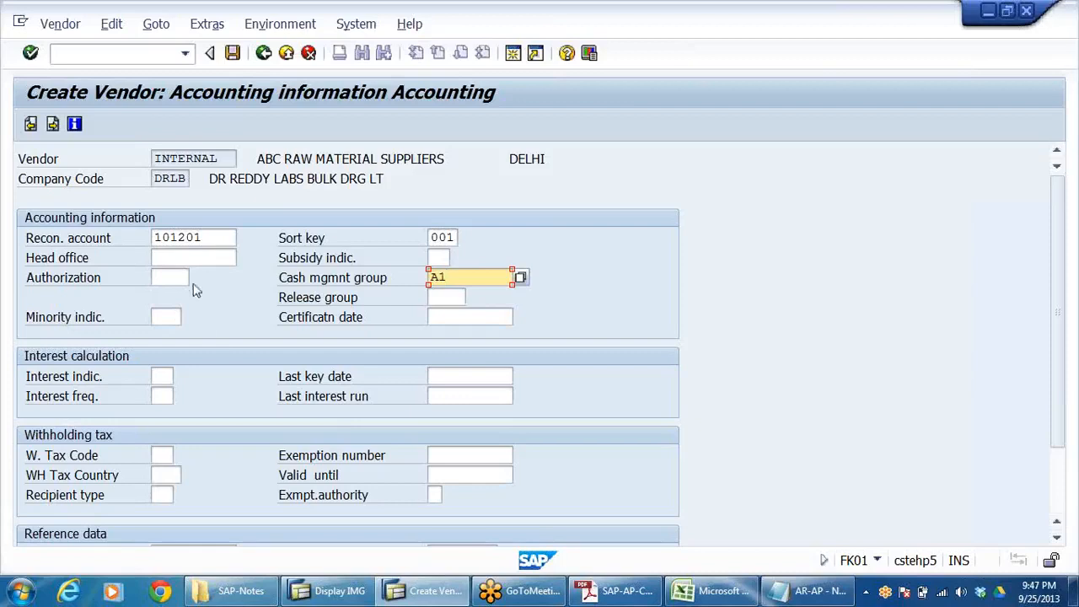
left_click(199, 258)
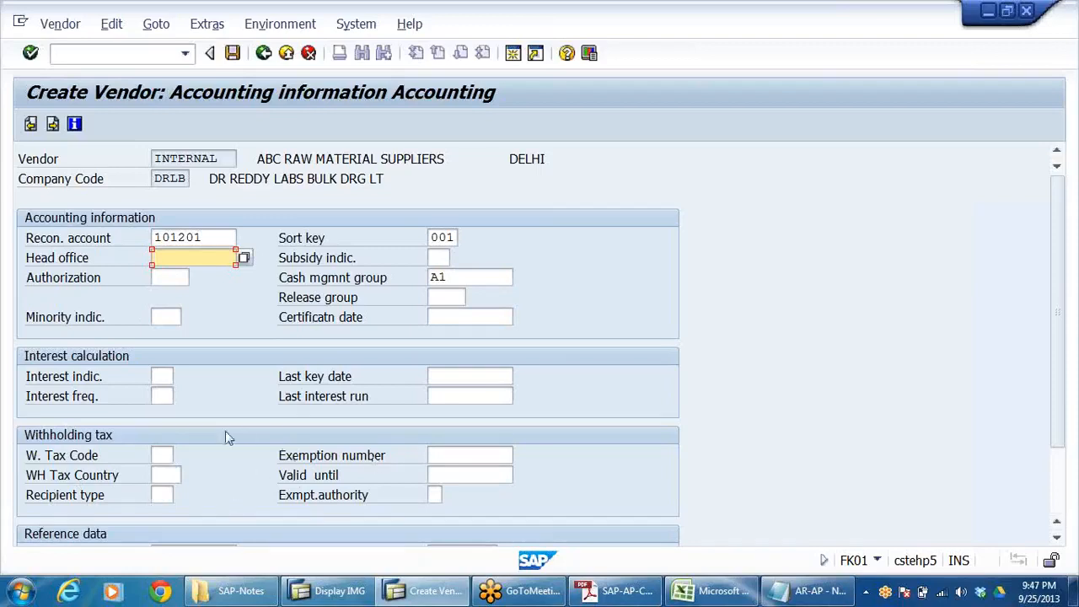
left_click(162, 453)
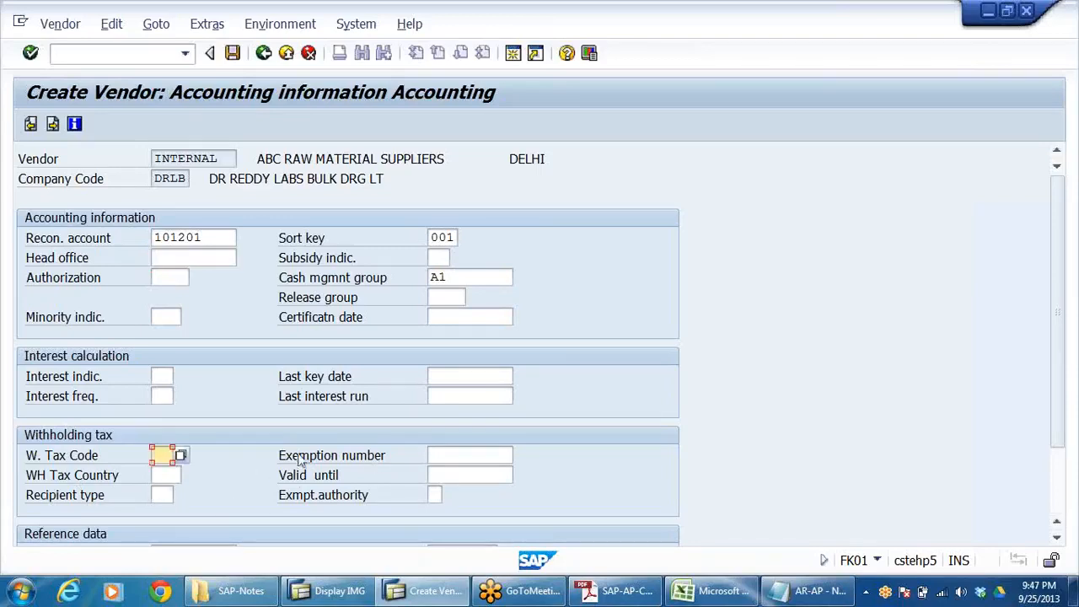
scroll(304, 458, "down", 3)
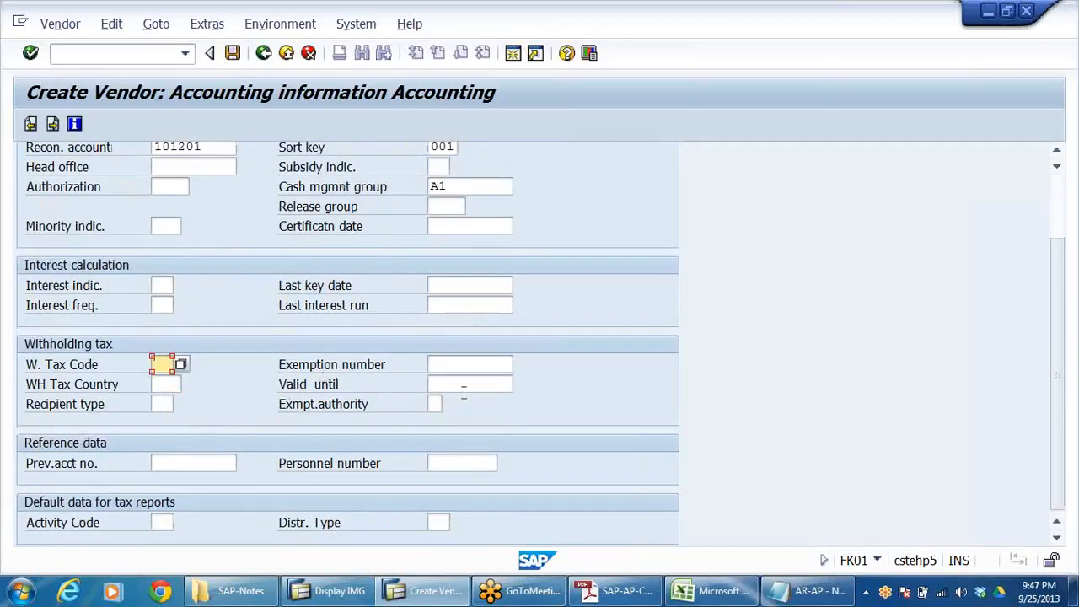
scroll(340, 360, "up", 2)
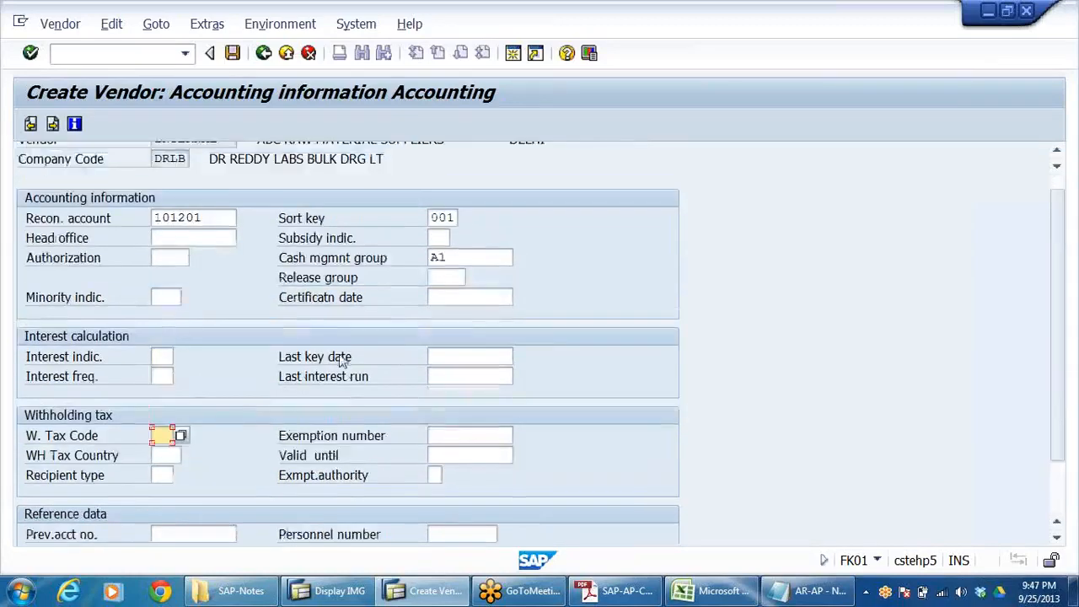
scroll(341, 360, "up", 1)
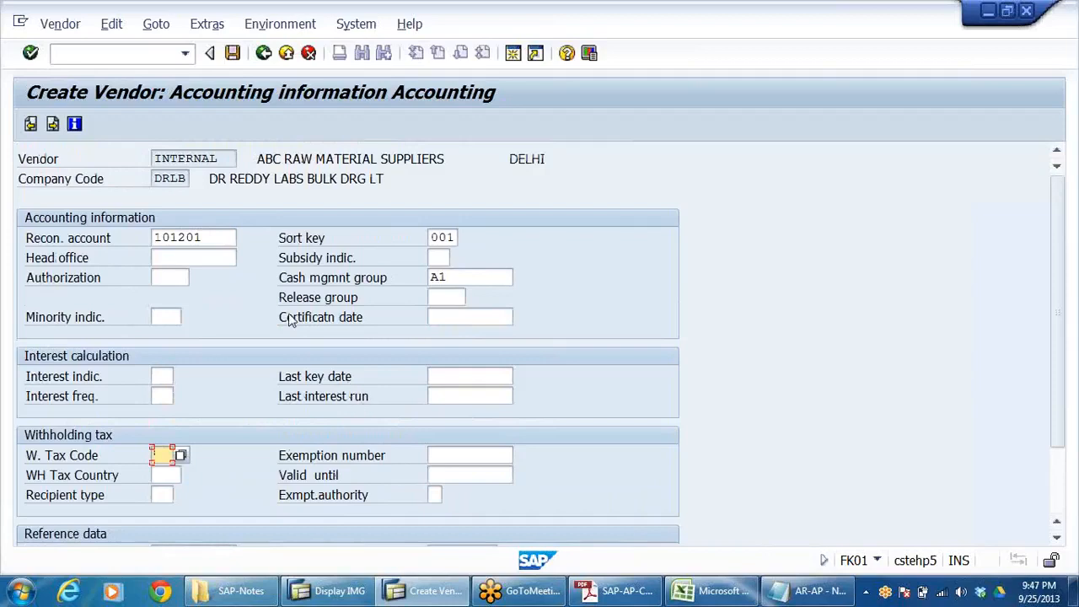
key("Return")
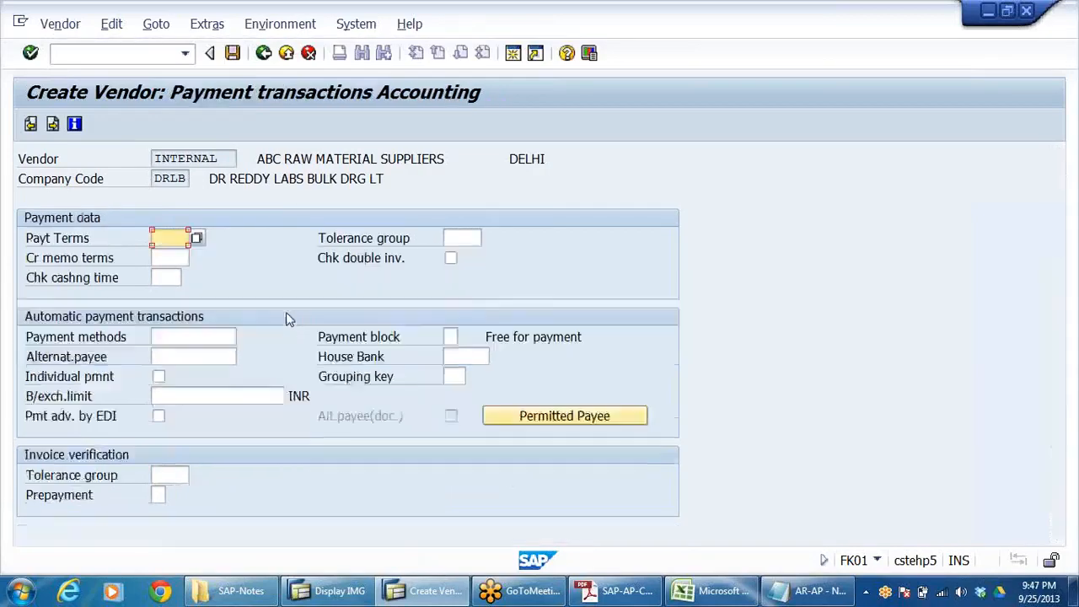
Set the vendor's payment terms to 0001 and the payment data tolerance group to DR09
left_click(184, 239)
left_click(173, 257)
left_click(469, 238)
left_click(487, 239)
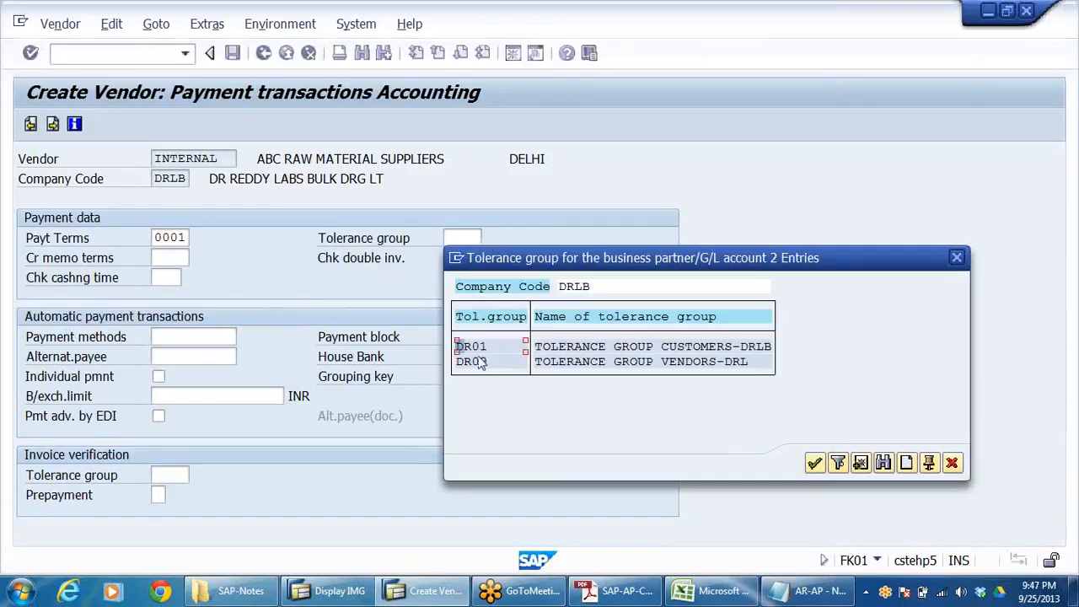
double_click(472, 361)
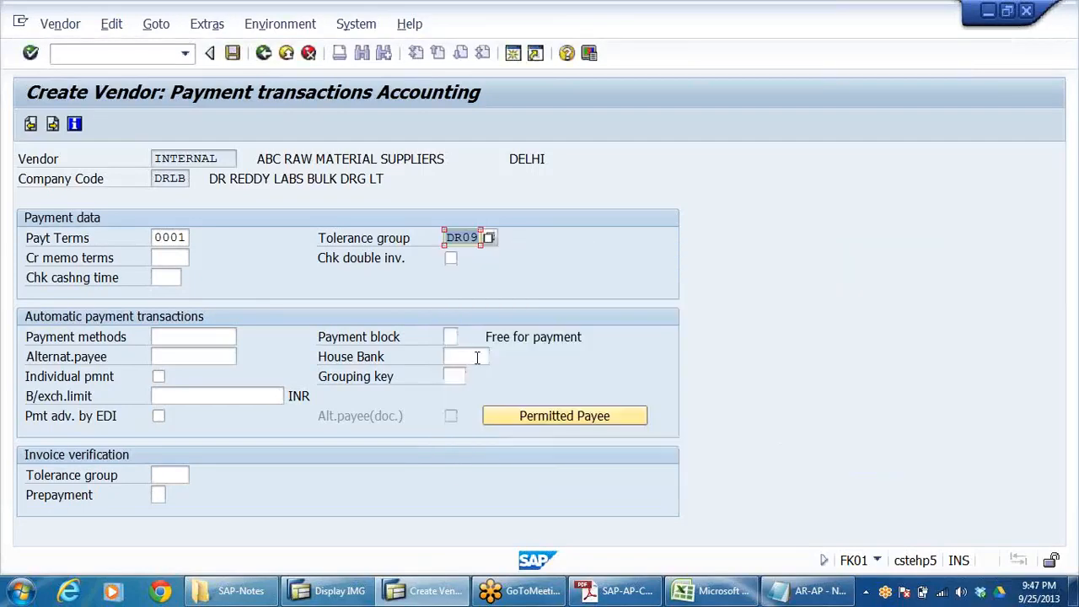
Continue past the correspondence data without entries and save the new vendor
key("Return")
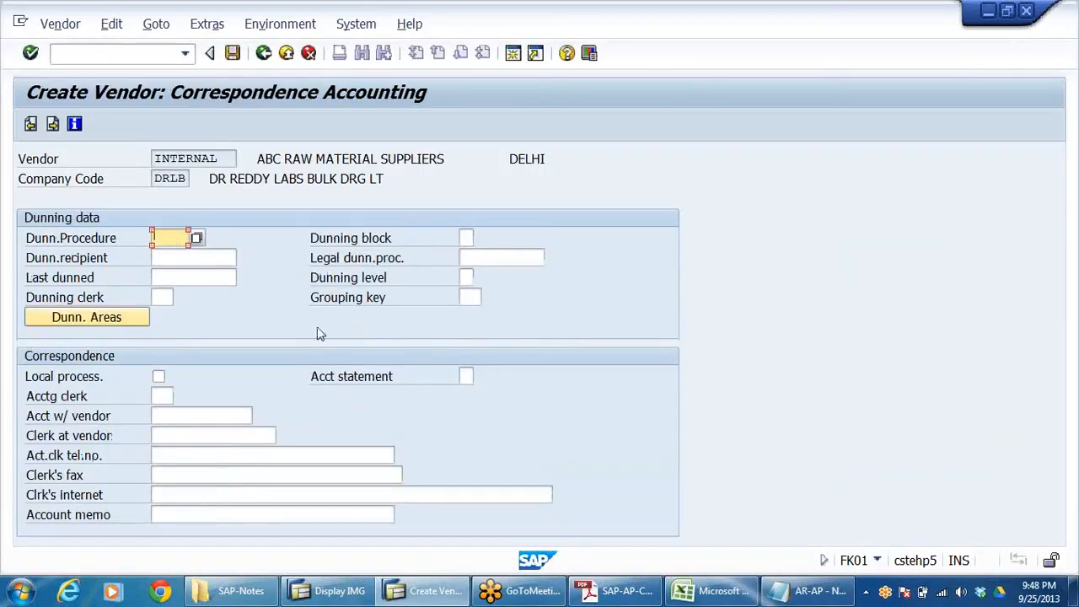
key("Return")
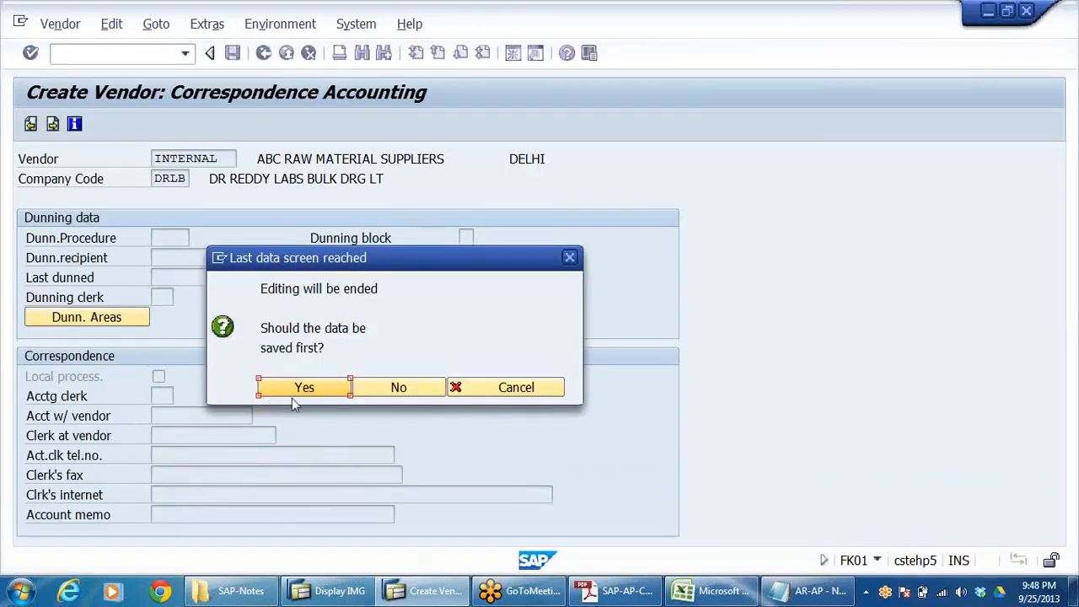
left_click(306, 391)
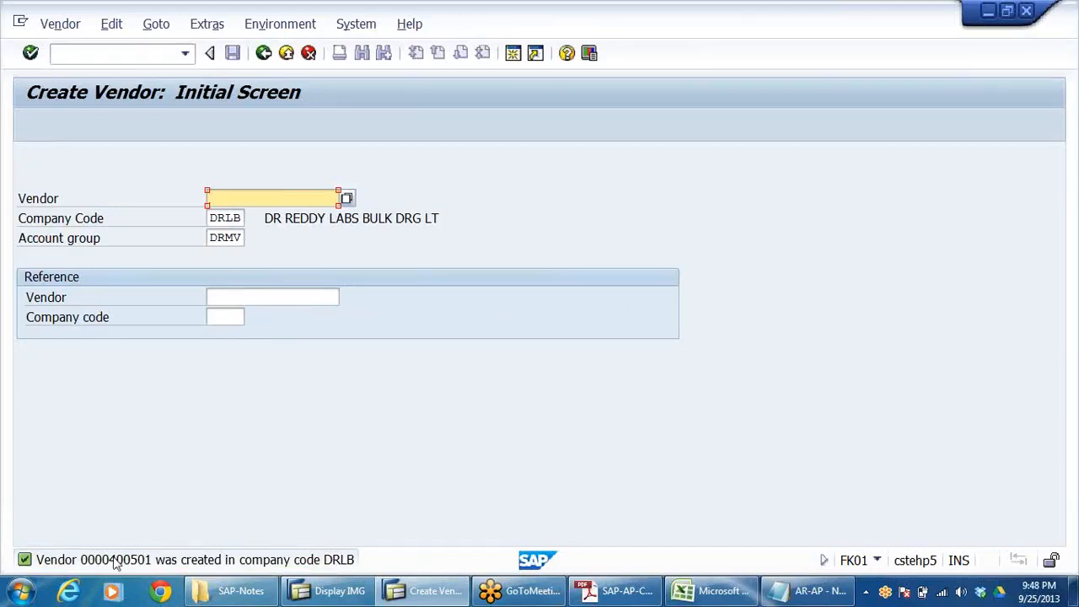
Start another vendor using the just-created vendor's number and company code DRLB as the reference, and continue to the address data
left_click(261, 295)
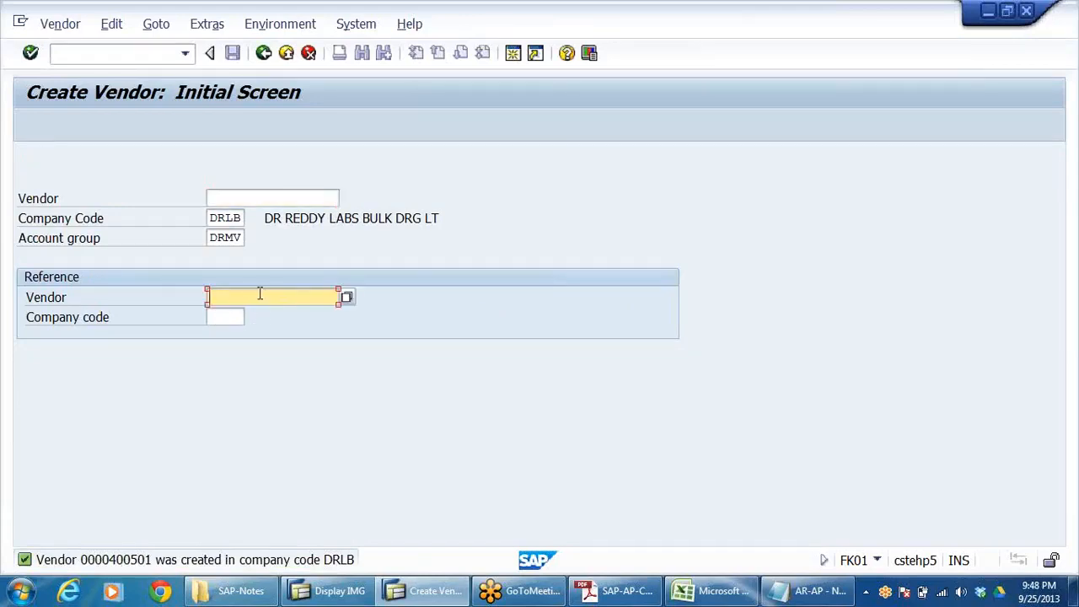
type("400501")
left_click(222, 317)
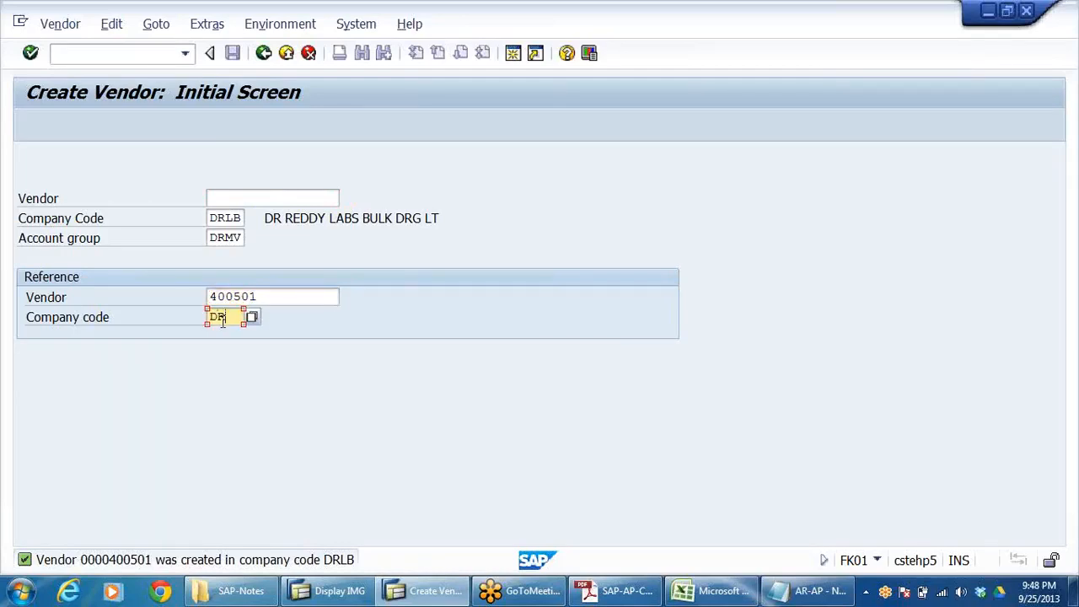
type("DRLB")
double_click(274, 296)
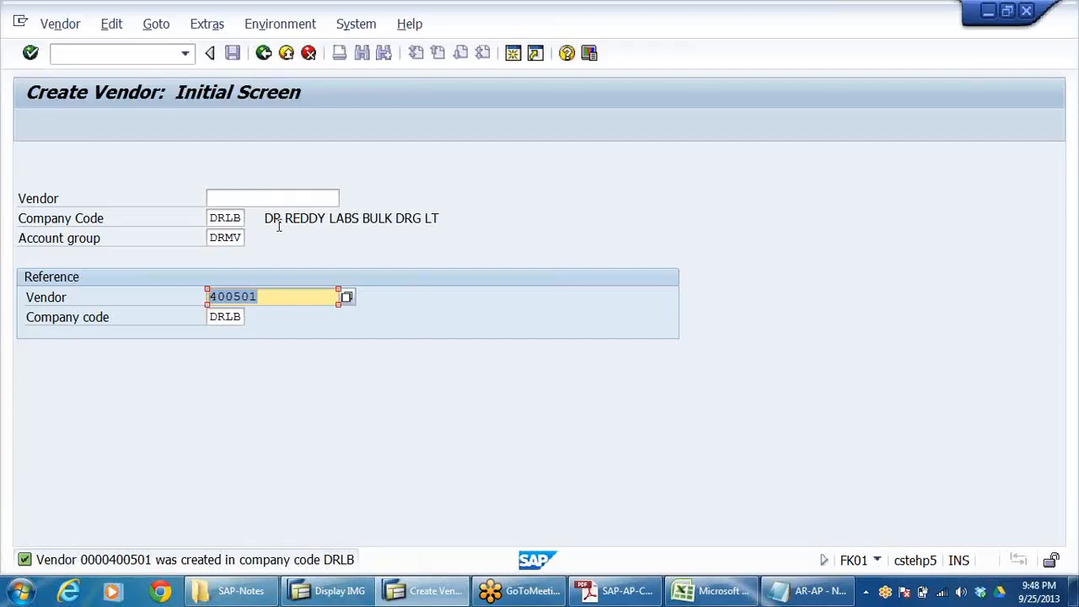
key("Return")
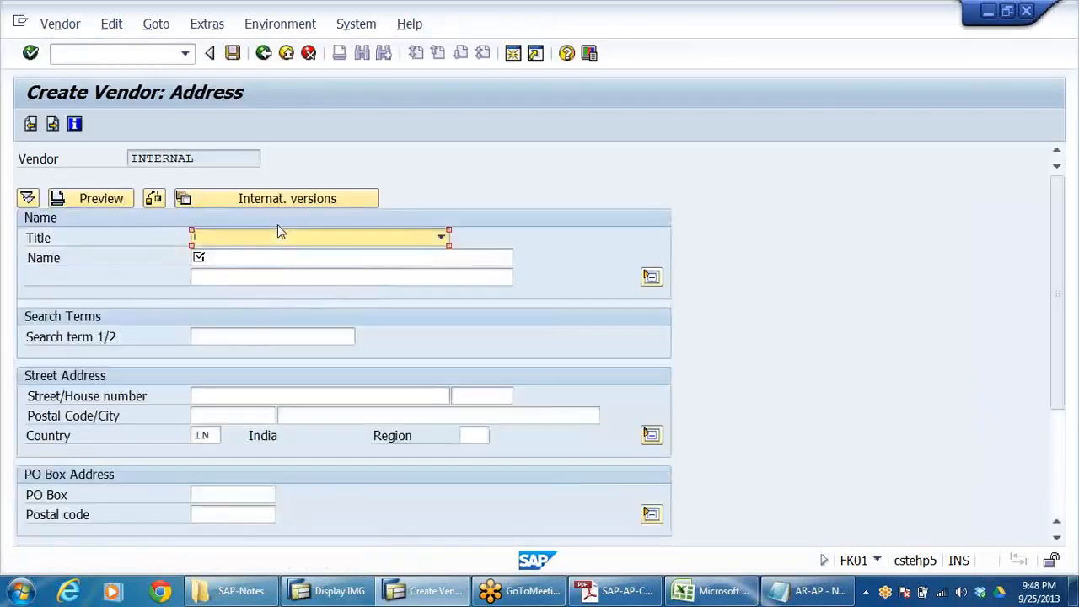
Set the second vendor's title to Company, name to PQR RM SUPPLIERS and search term to PQR
left_click(441, 237)
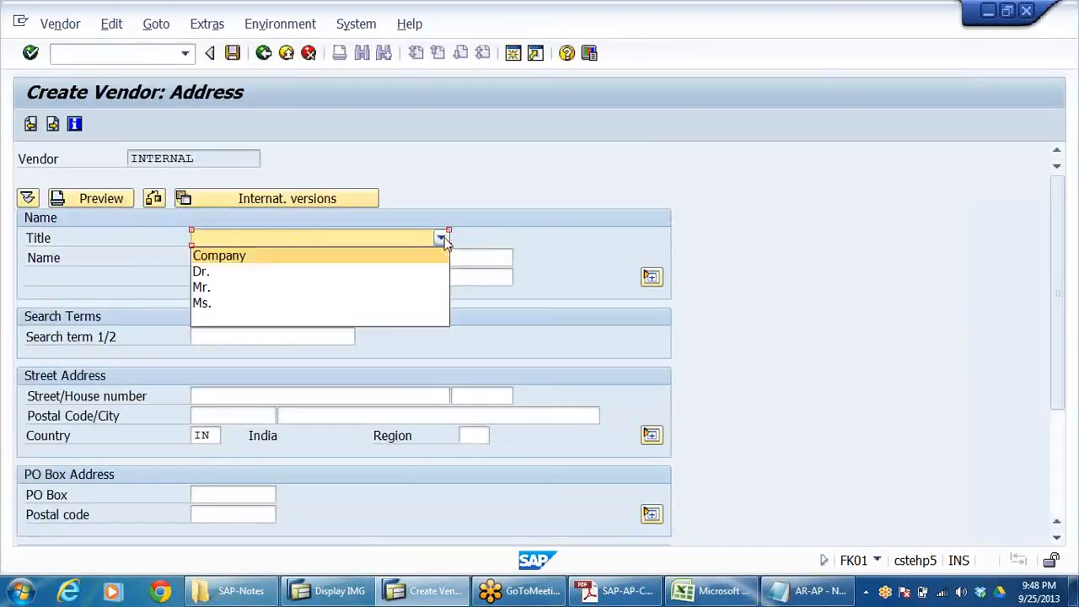
left_click(258, 256)
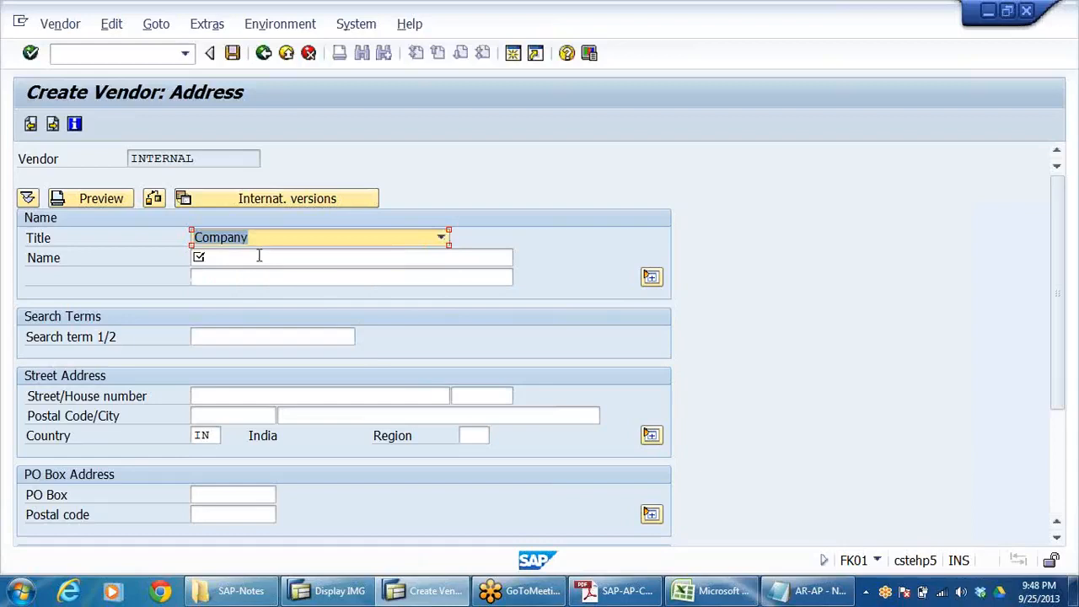
left_click(216, 262)
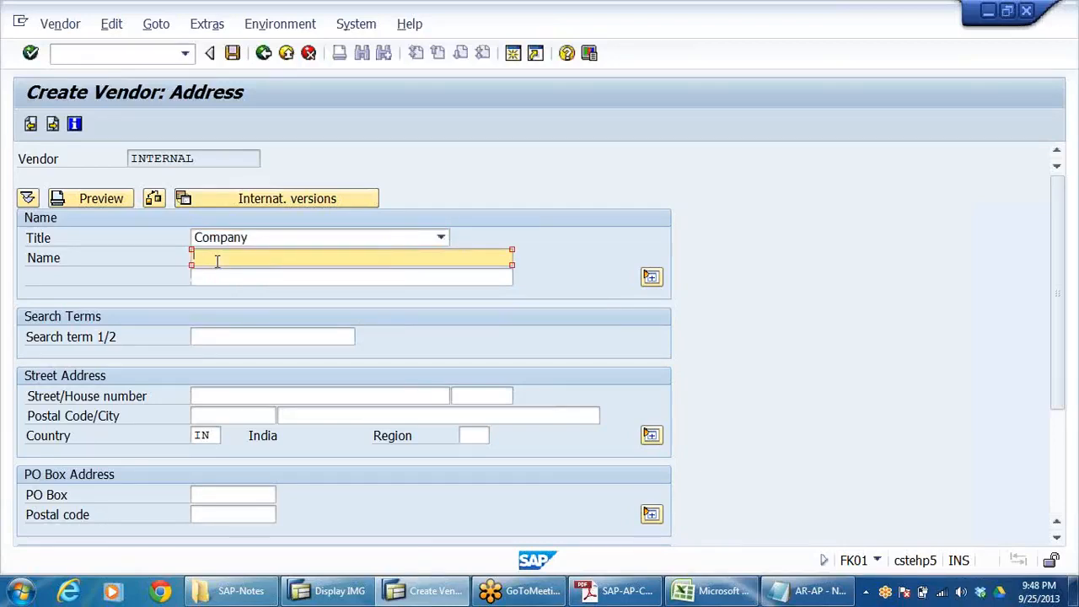
type("PQR RM SUPPLIERS")
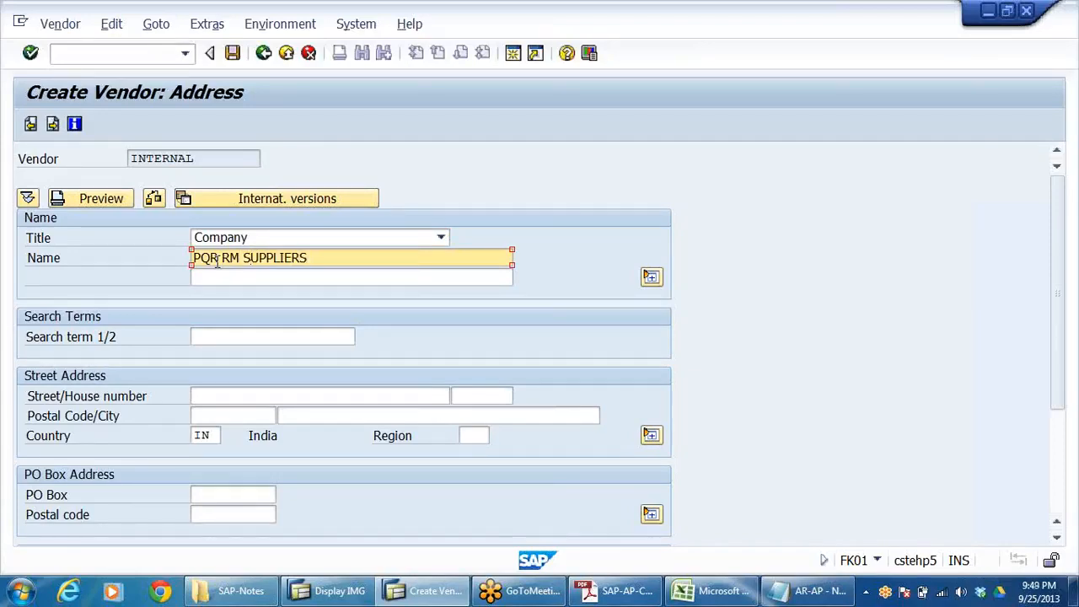
left_click(274, 336)
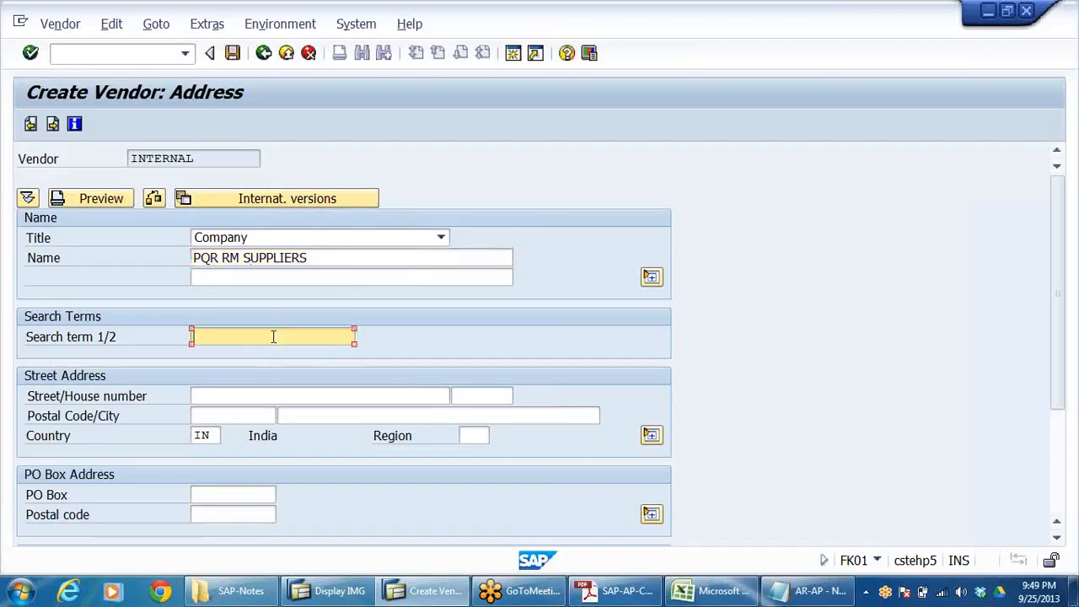
type("PQR")
Set the second vendor's city to CHENNAI and the street to CCHENNAI
left_click(327, 416)
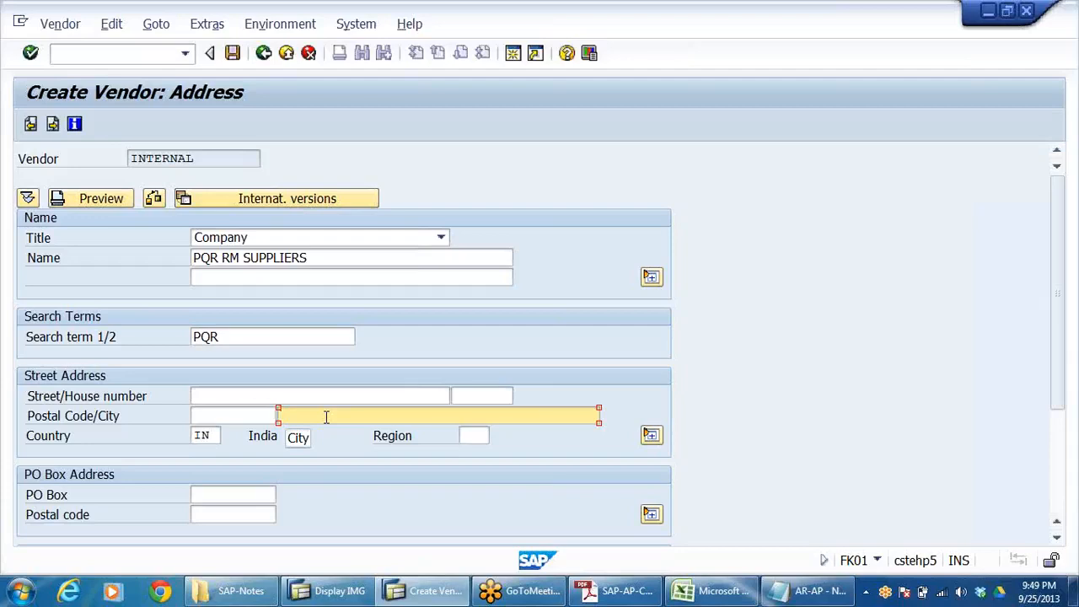
left_click(326, 417)
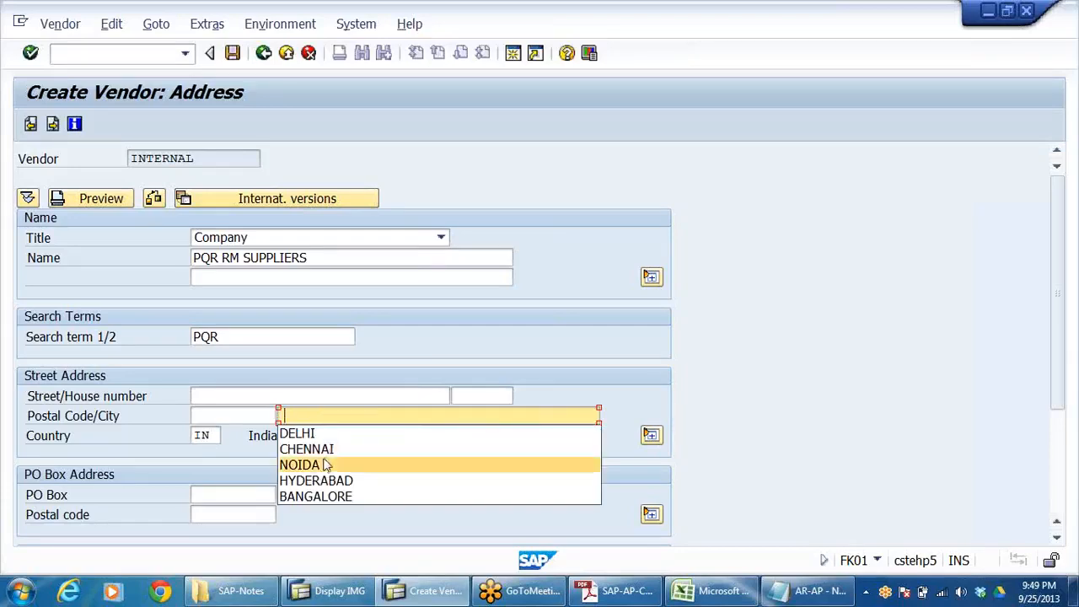
left_click(329, 450)
left_click(263, 395)
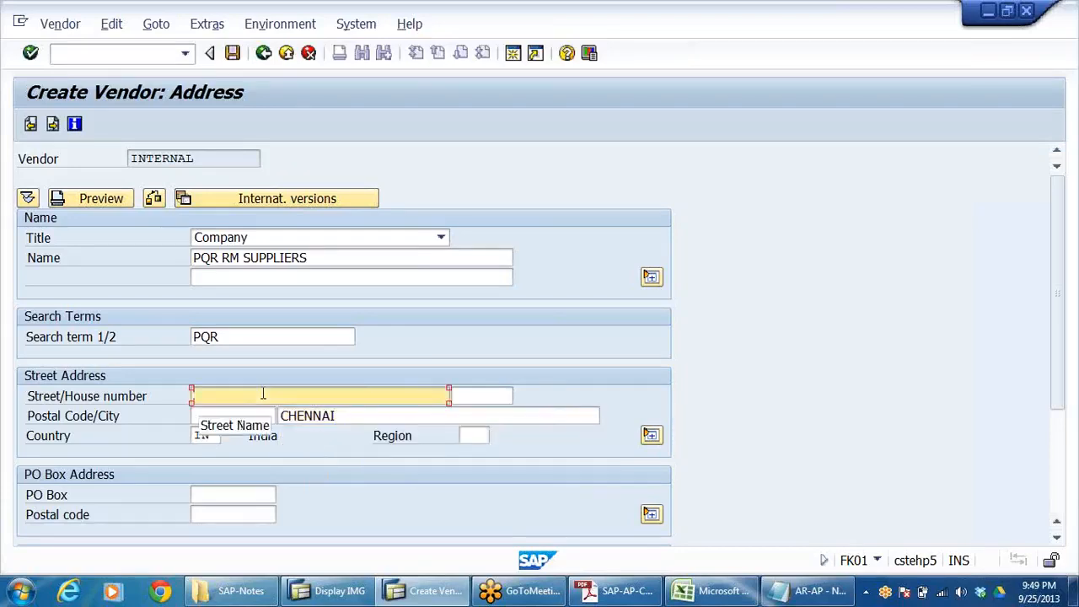
type("C")
double_click(351, 415)
key("ctrl+c")
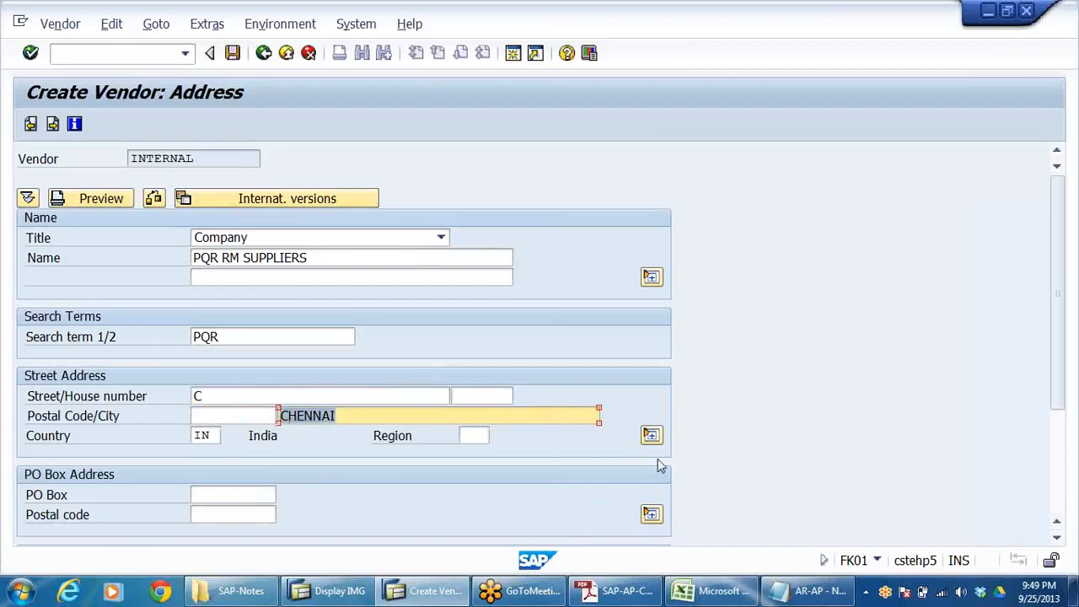
left_click(229, 395)
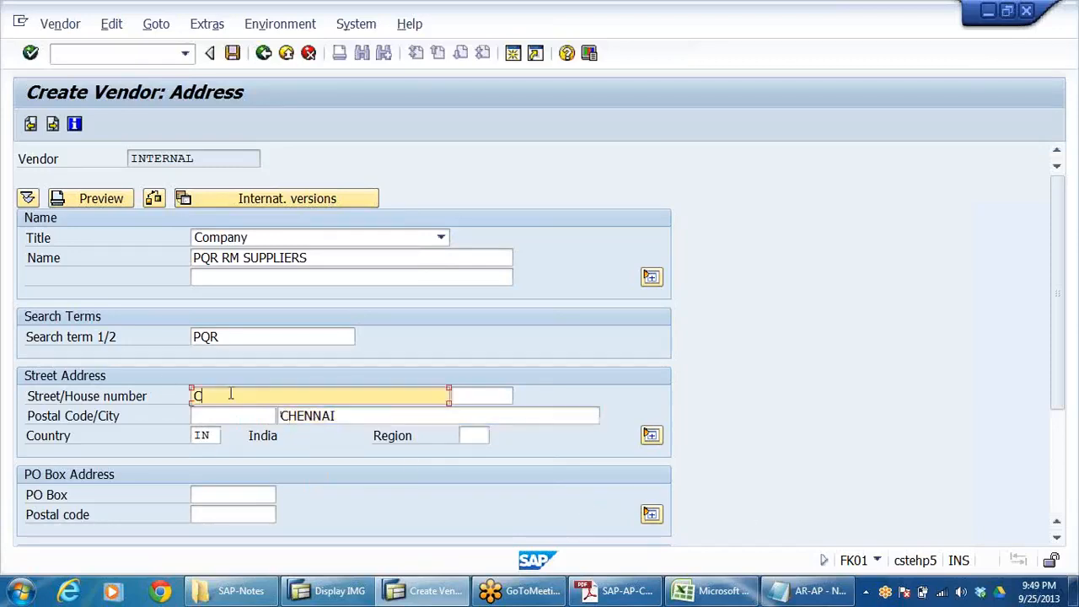
key("ctrl+v")
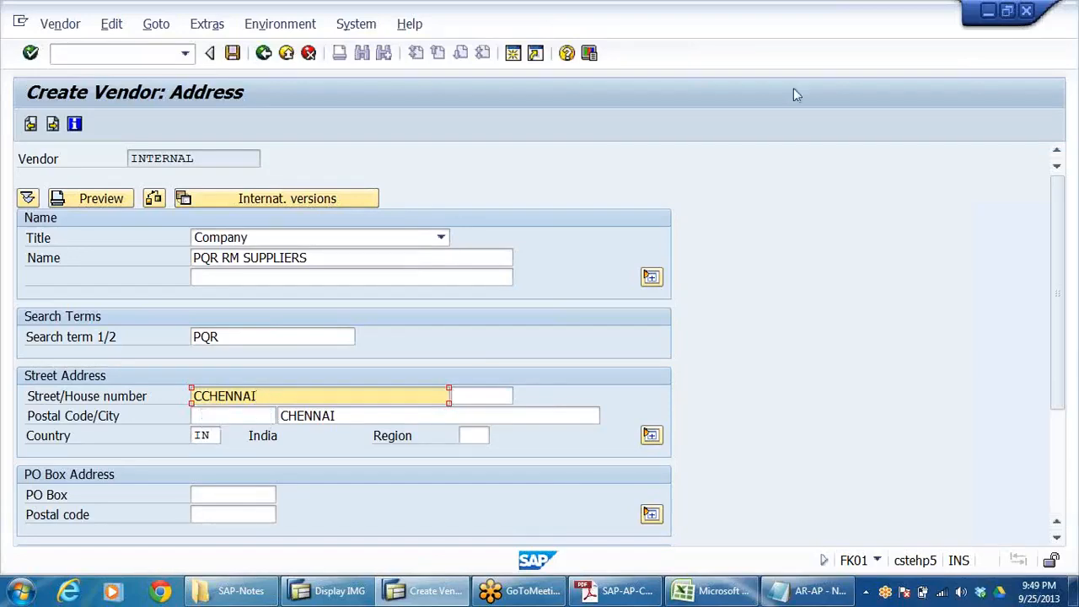
Continue through the address, control, bank details and accounting information data to the company code payment transactions, keeping the values from the reference vendor
left_click(1070, 59)
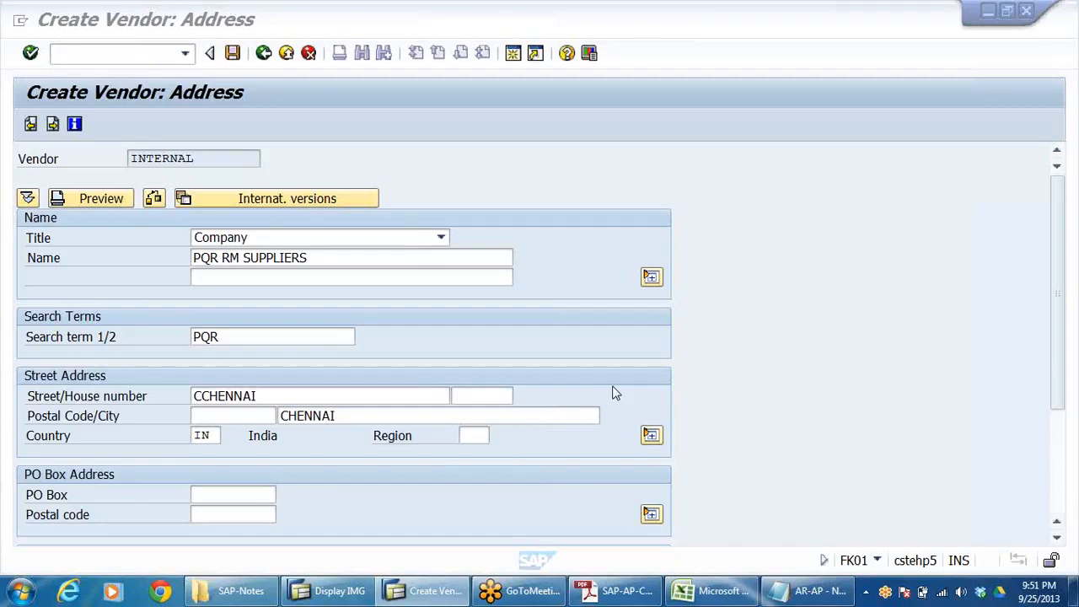
left_click(847, 269)
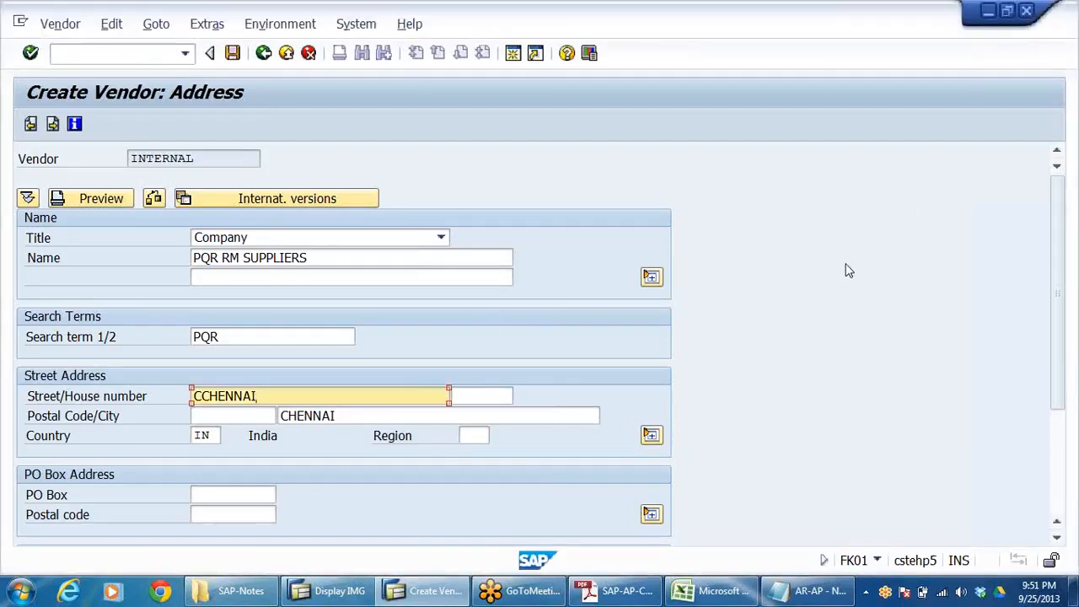
key("Return")
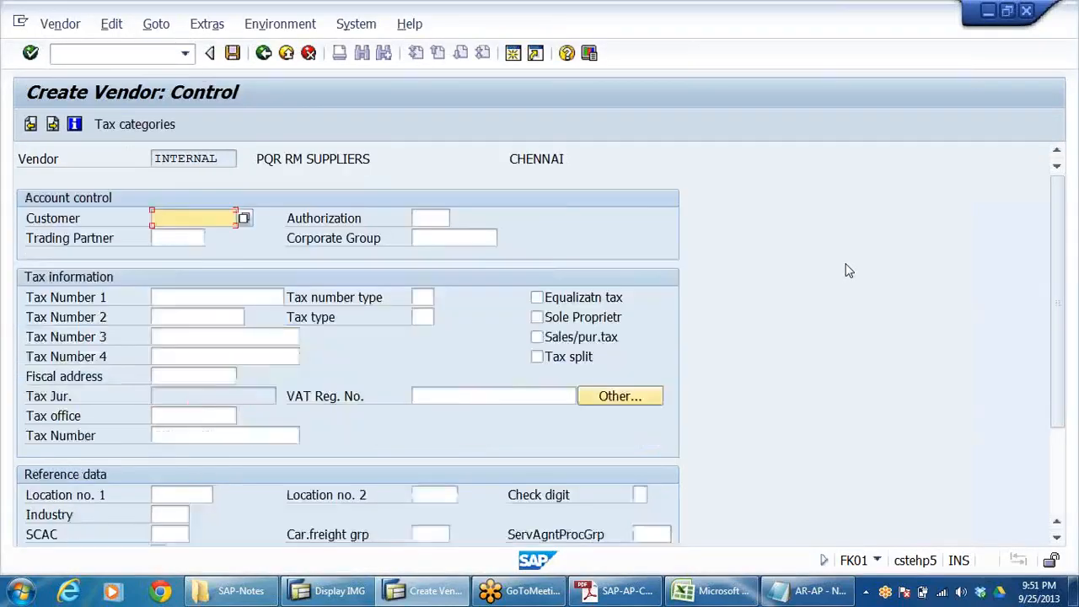
key("Return")
key("Return")
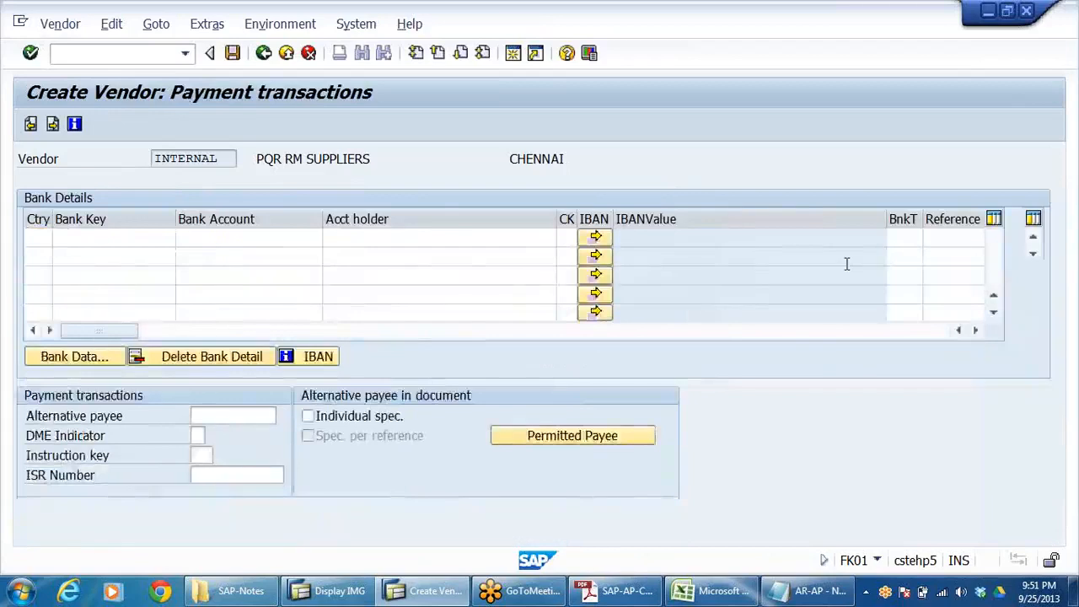
key("Return")
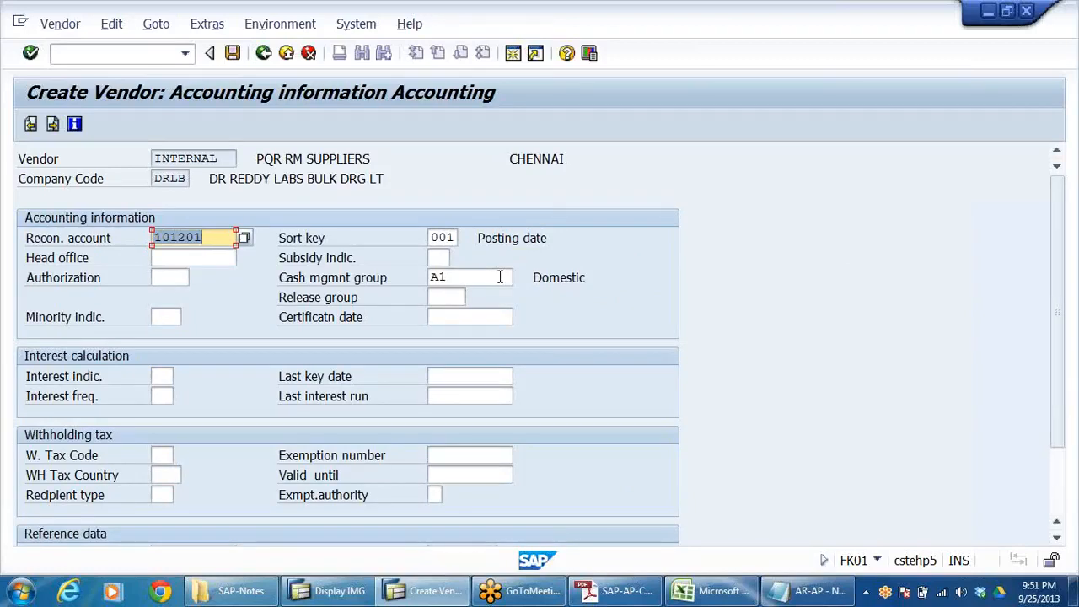
key("Return")
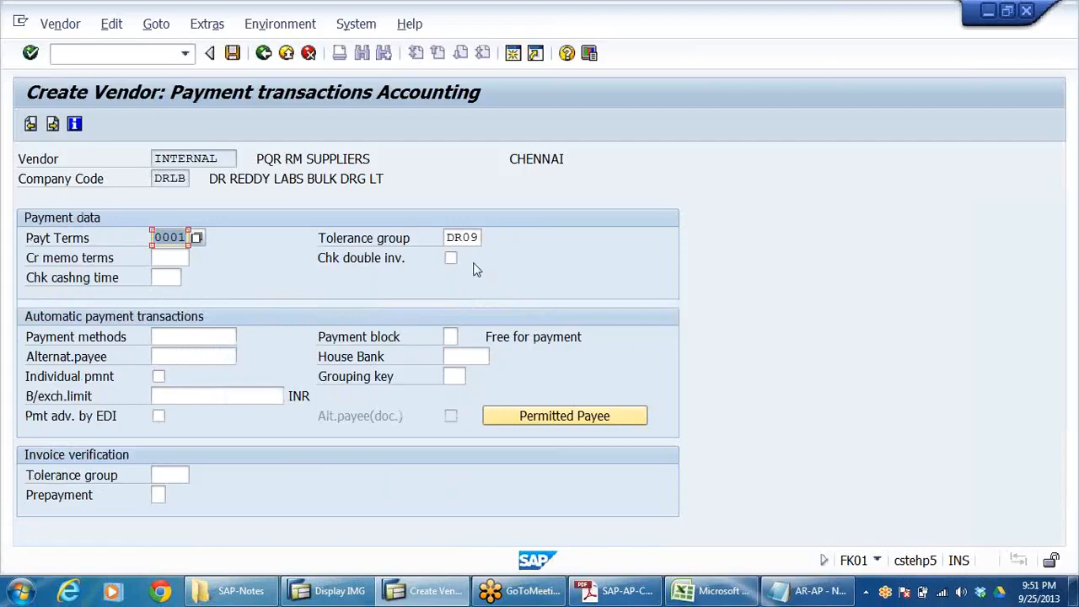
Examine the payment methods, alternative payee and house bank fields in relation to the vendor PQR RM SUPPLIERS
left_click(180, 339)
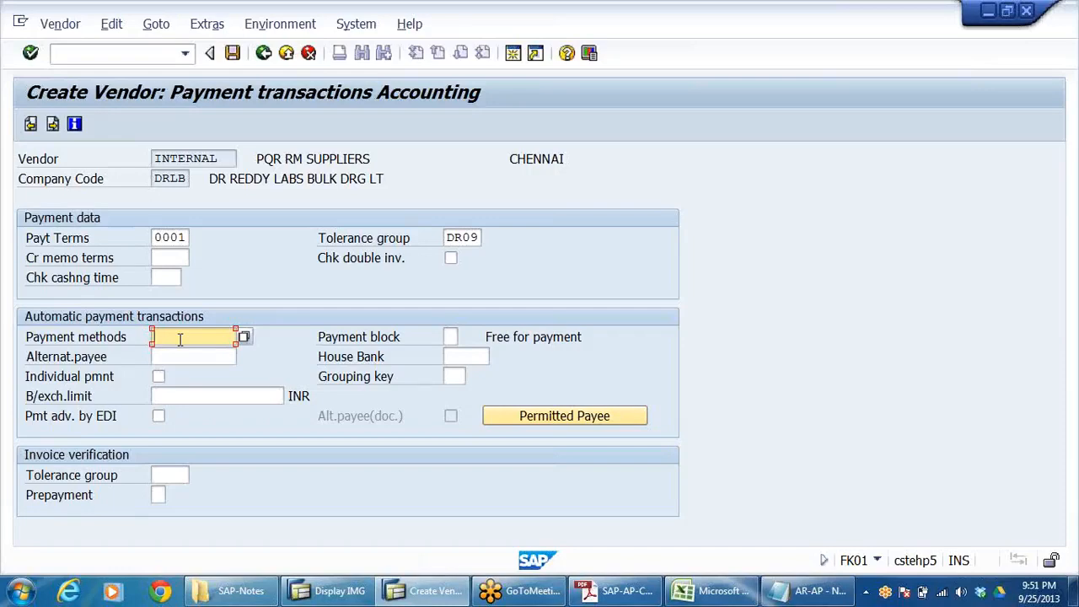
left_click(175, 357)
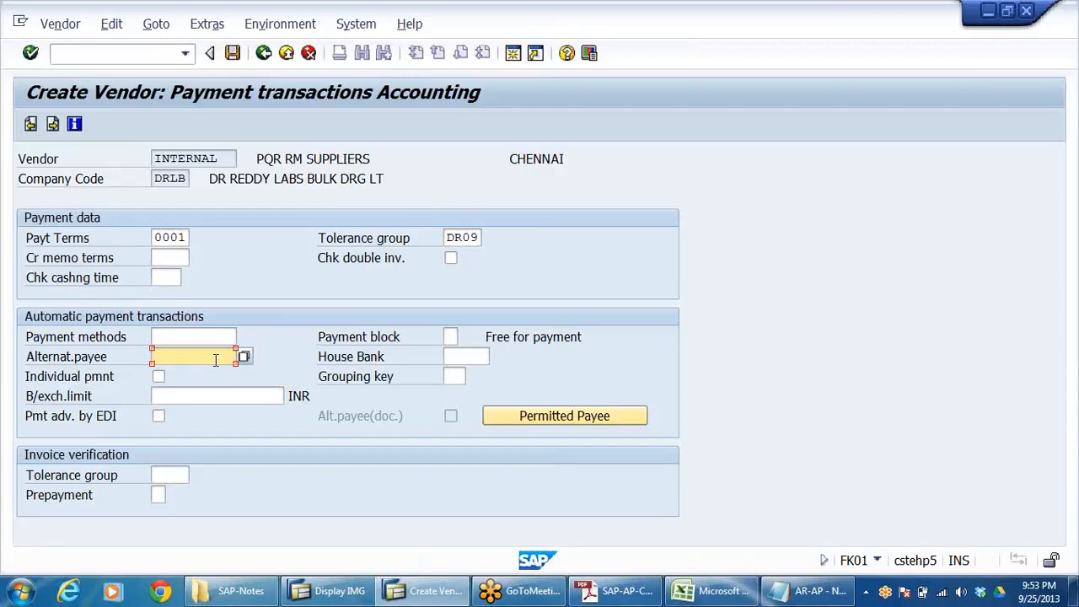
left_click(183, 337)
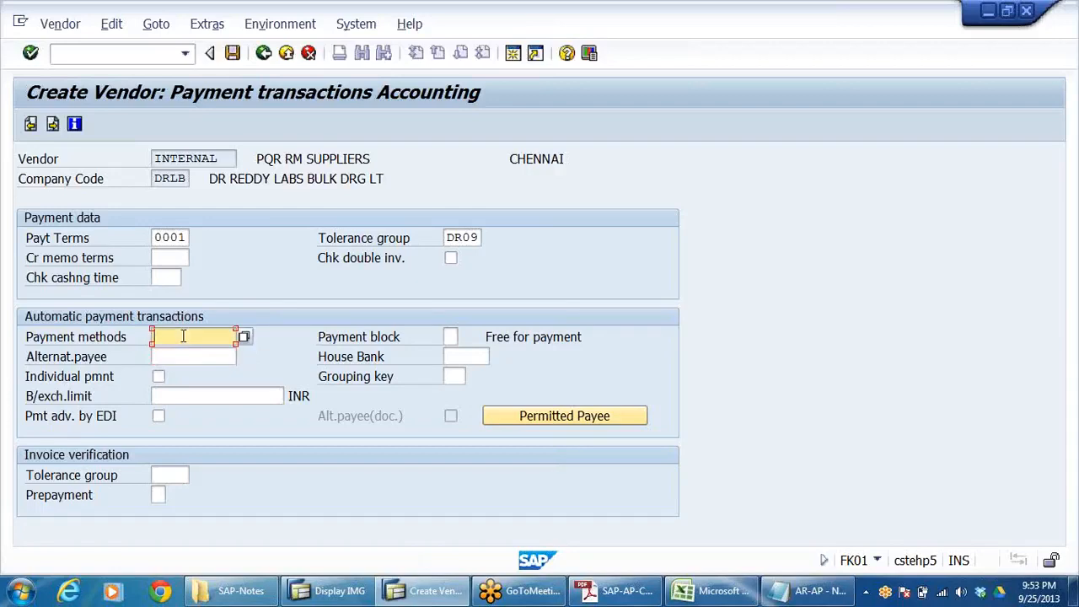
left_click(174, 356)
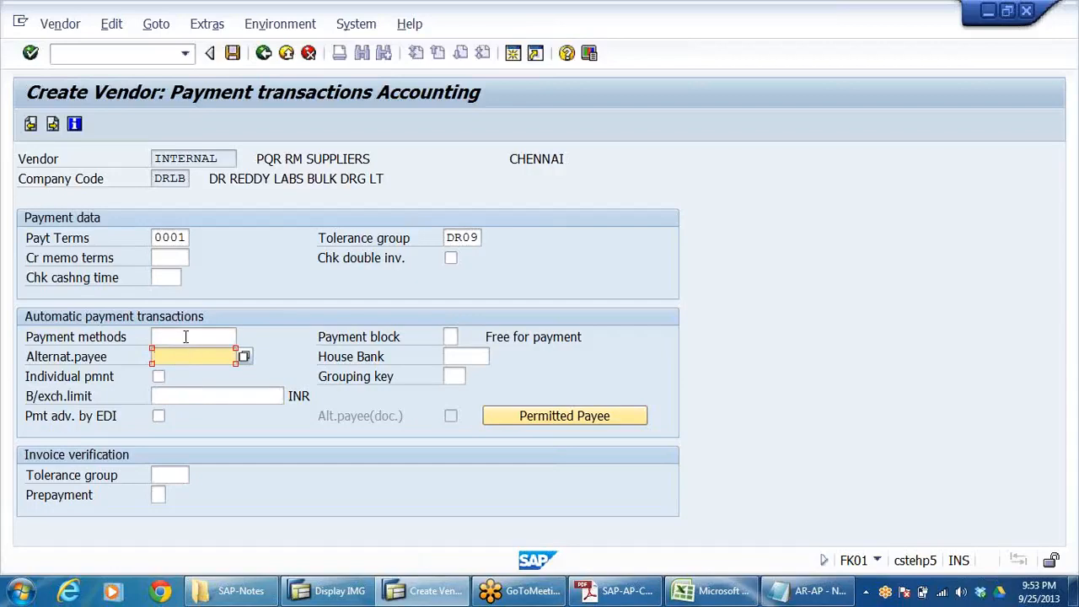
left_click(185, 338)
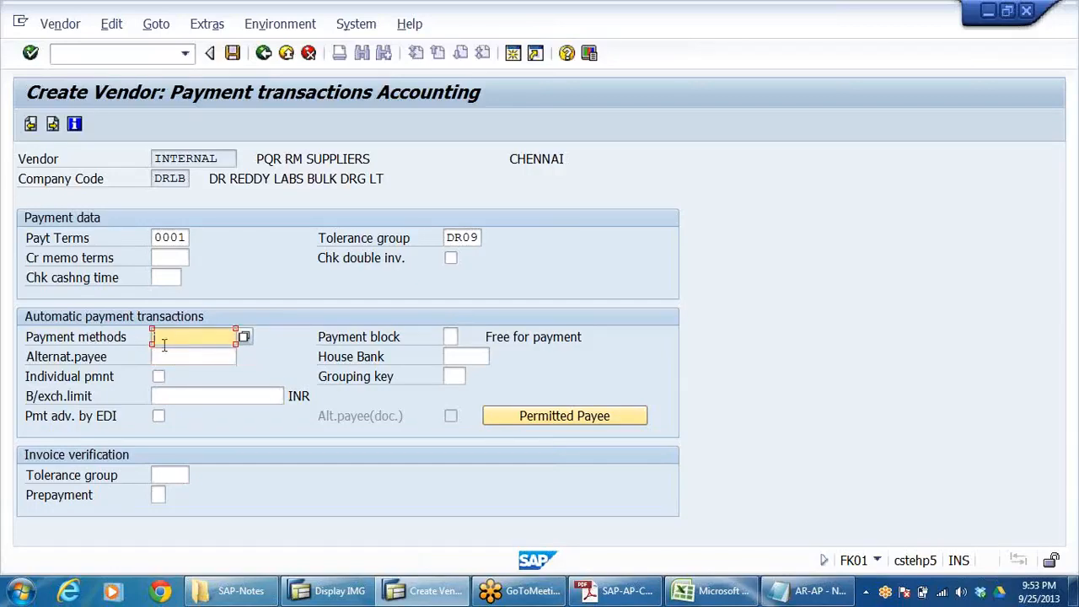
left_click(224, 158)
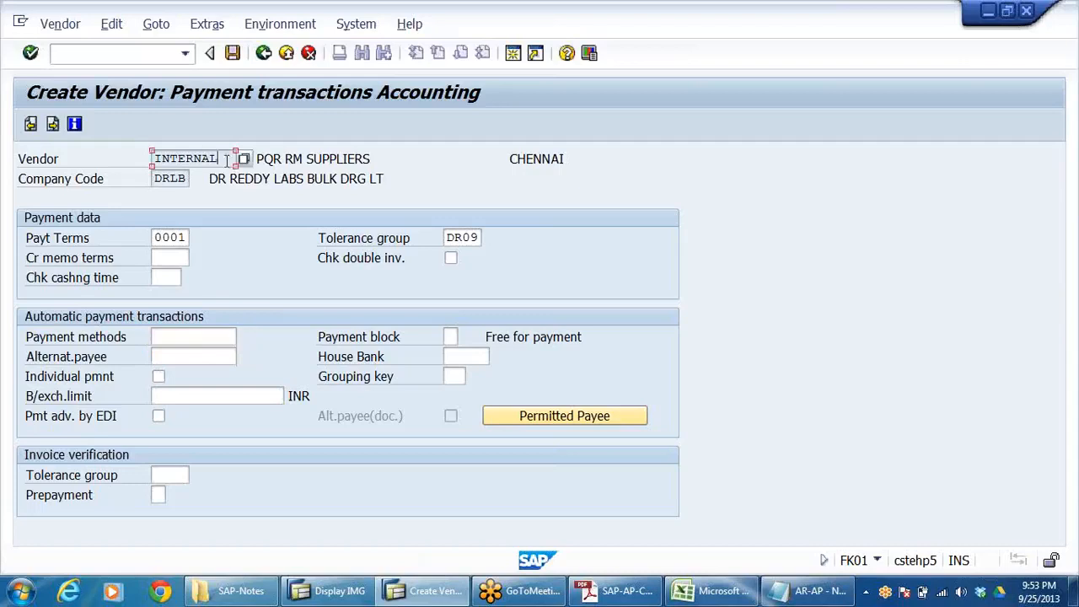
left_click_drag(262, 158, 432, 166)
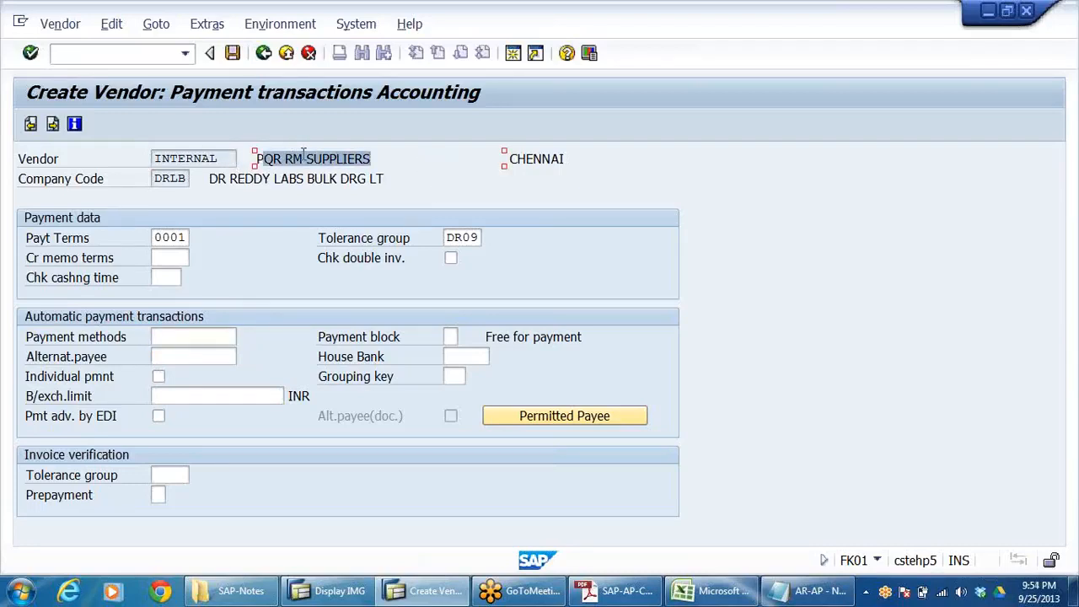
left_click(165, 357)
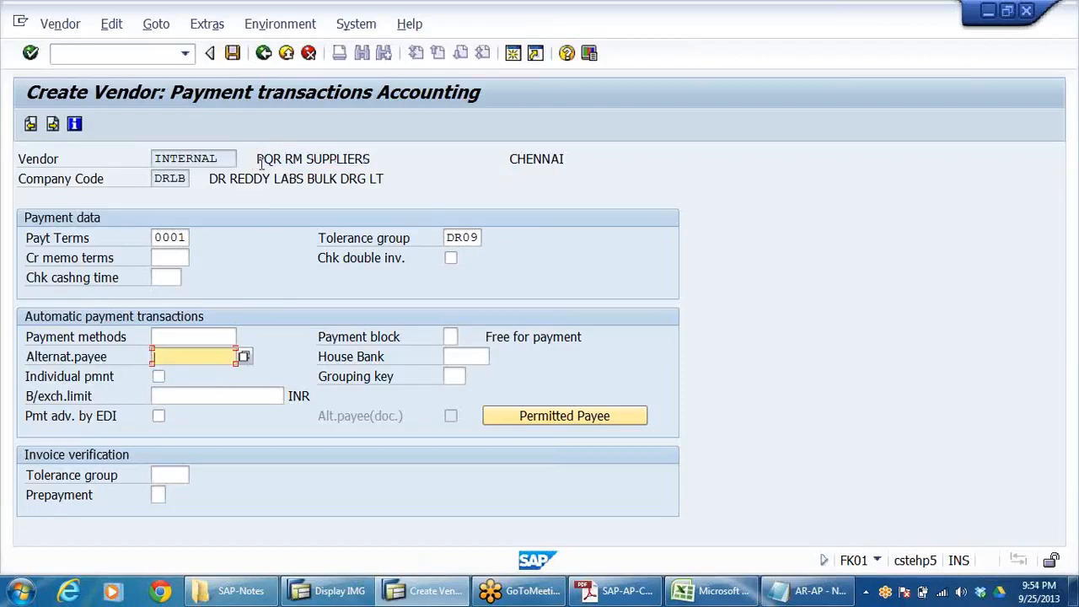
left_click_drag(258, 158, 371, 160)
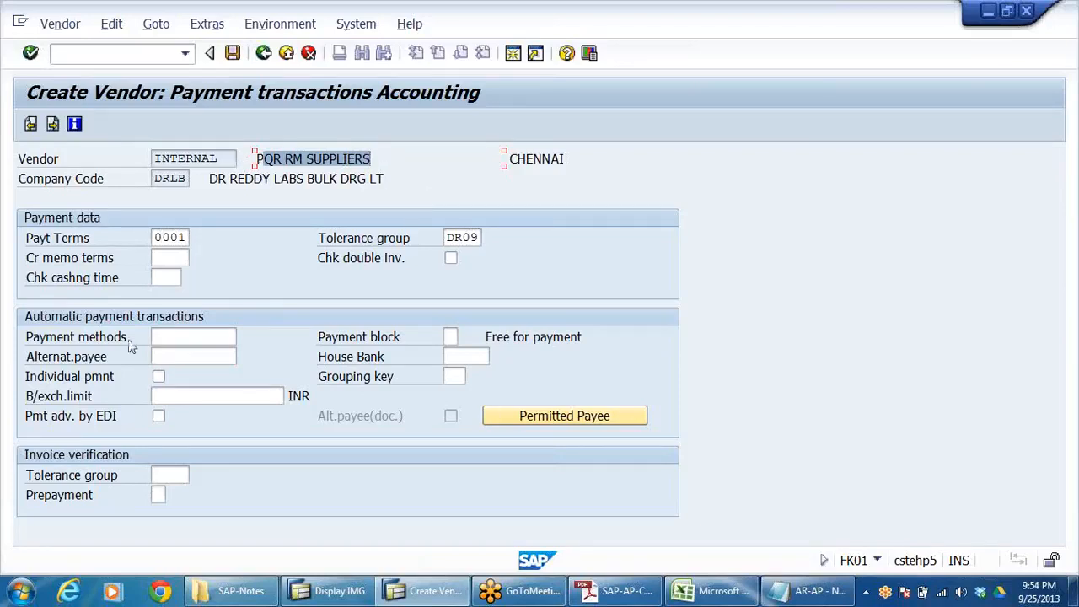
left_click(160, 357)
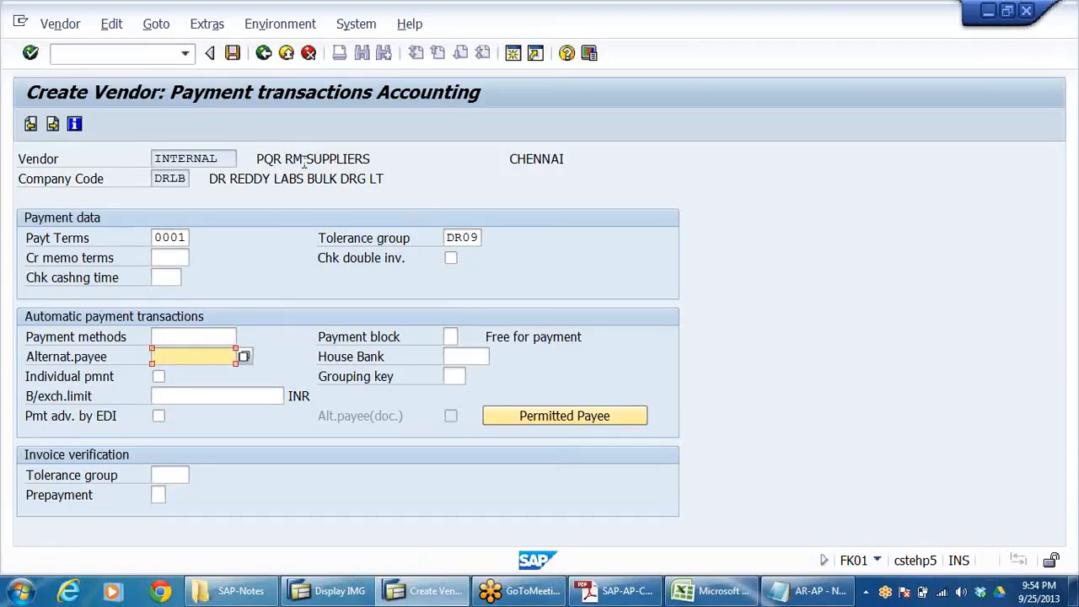
left_click(344, 159)
left_click_drag(344, 158, 256, 156)
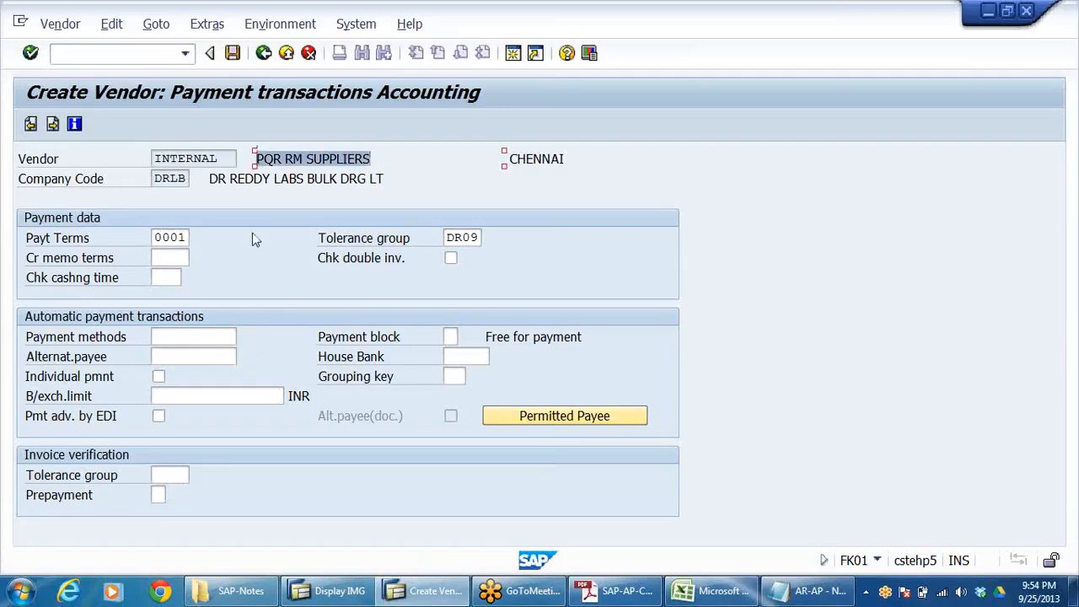
left_click(210, 358)
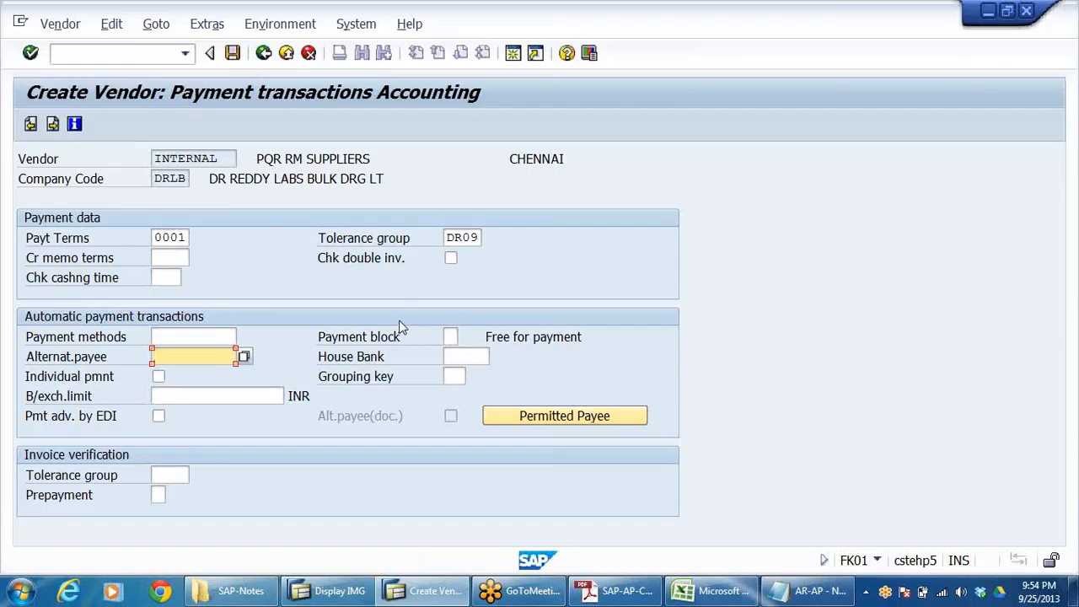
left_click(459, 358)
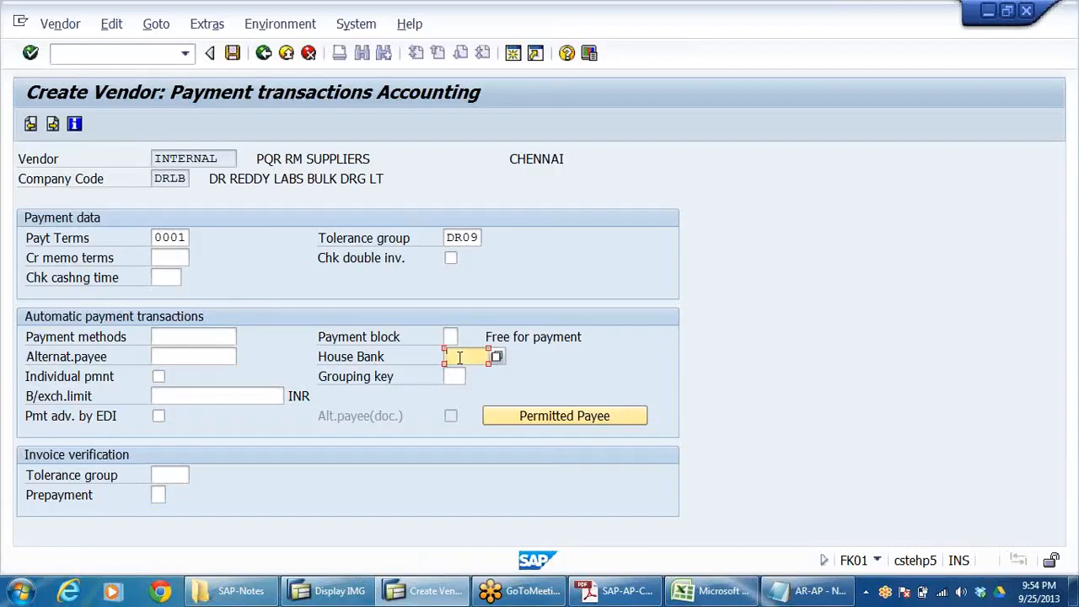
Review the available payment block keys and close the list without choosing one
left_click(449, 337)
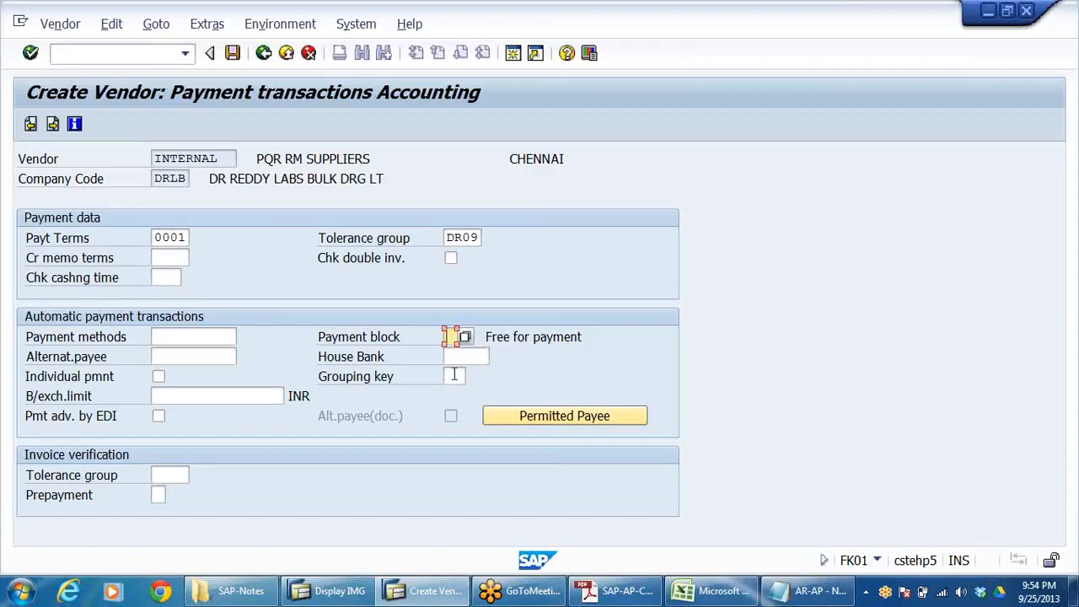
left_click(465, 337)
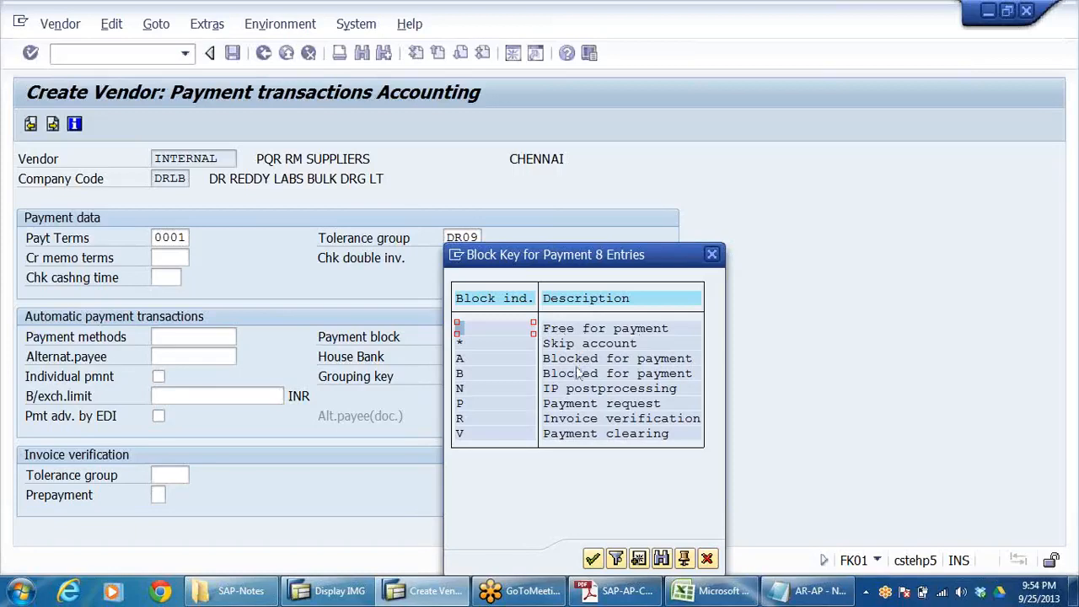
left_click(713, 254)
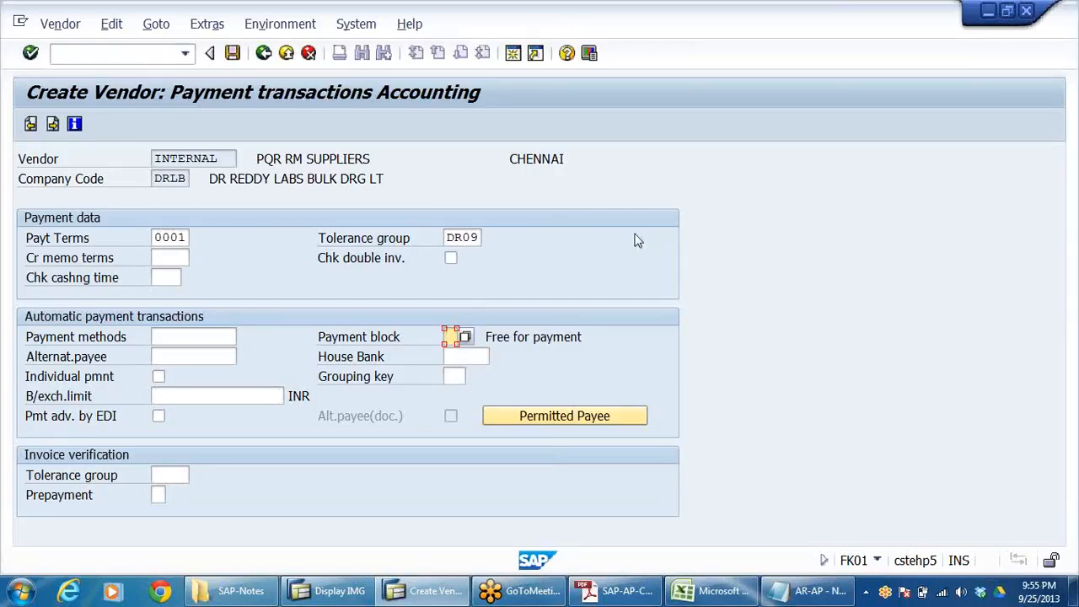
Continue past the dunning and correspondence data without entries, save the PQR RM SUPPLIERS vendor and leave vendor creation
key("Return")
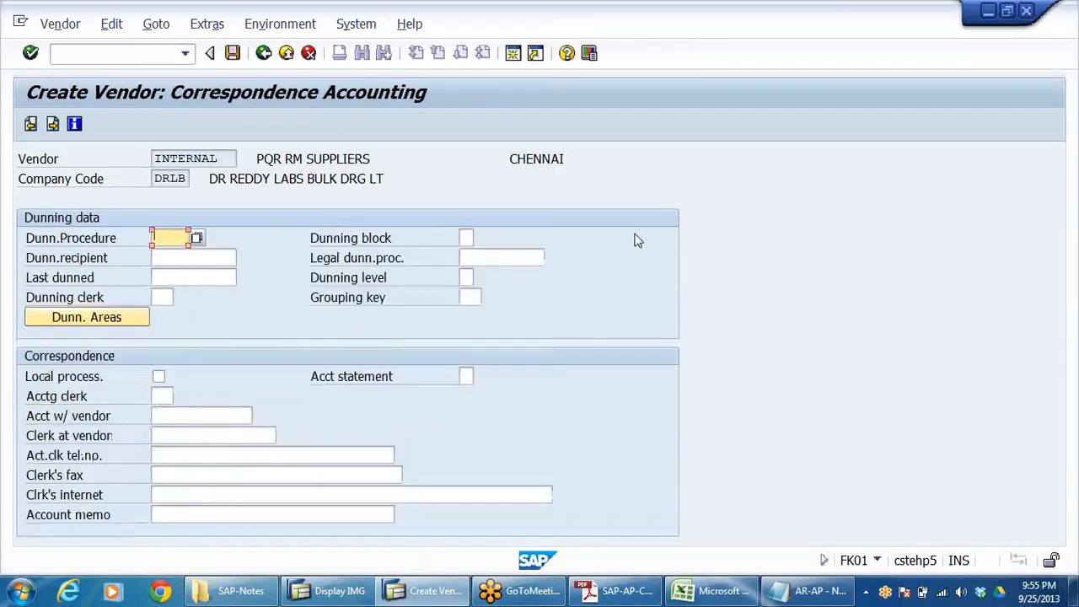
key("Return")
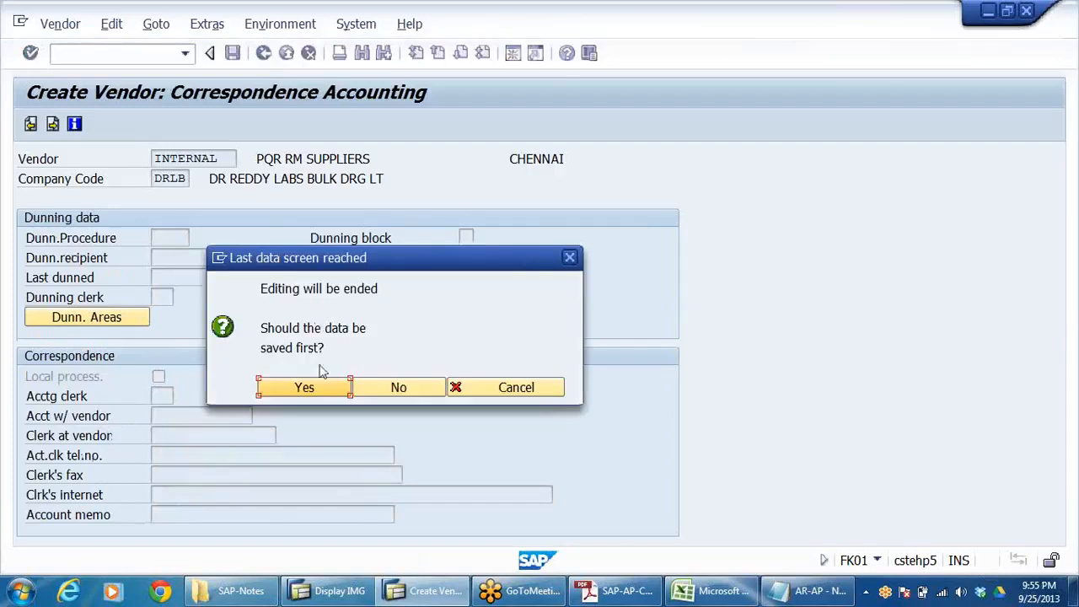
left_click(306, 387)
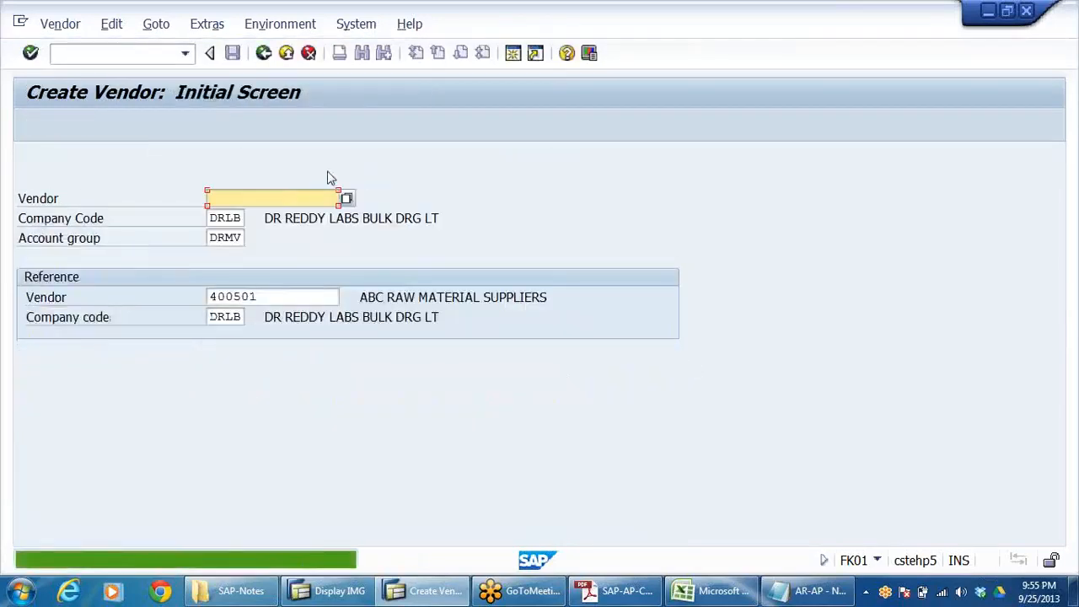
left_click(297, 54)
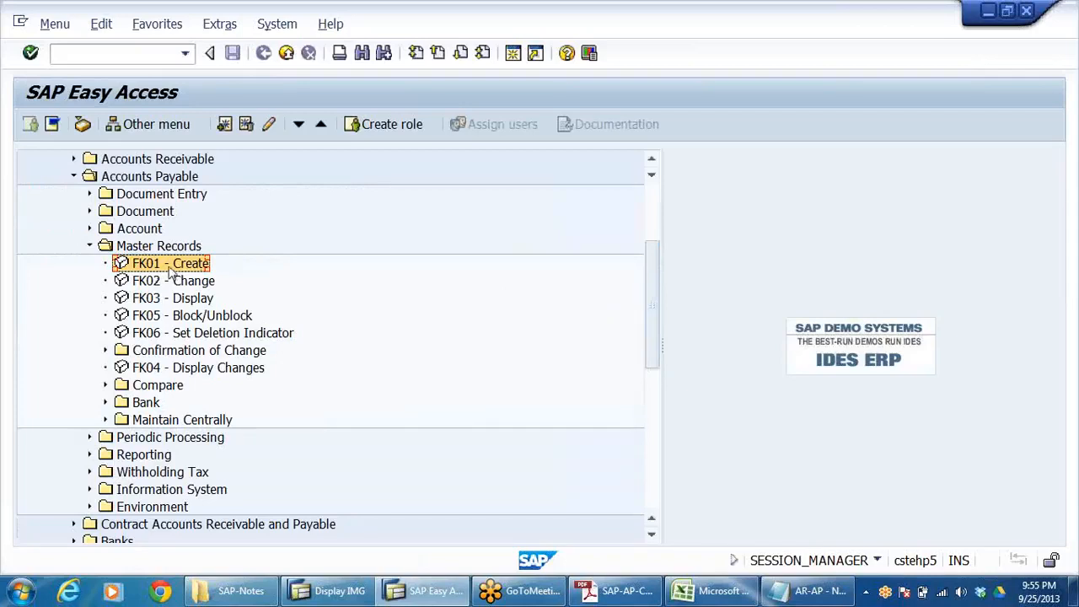
Open vendor change transaction FK02, clear the Address selection and enter the first vendor's number
double_click(169, 280)
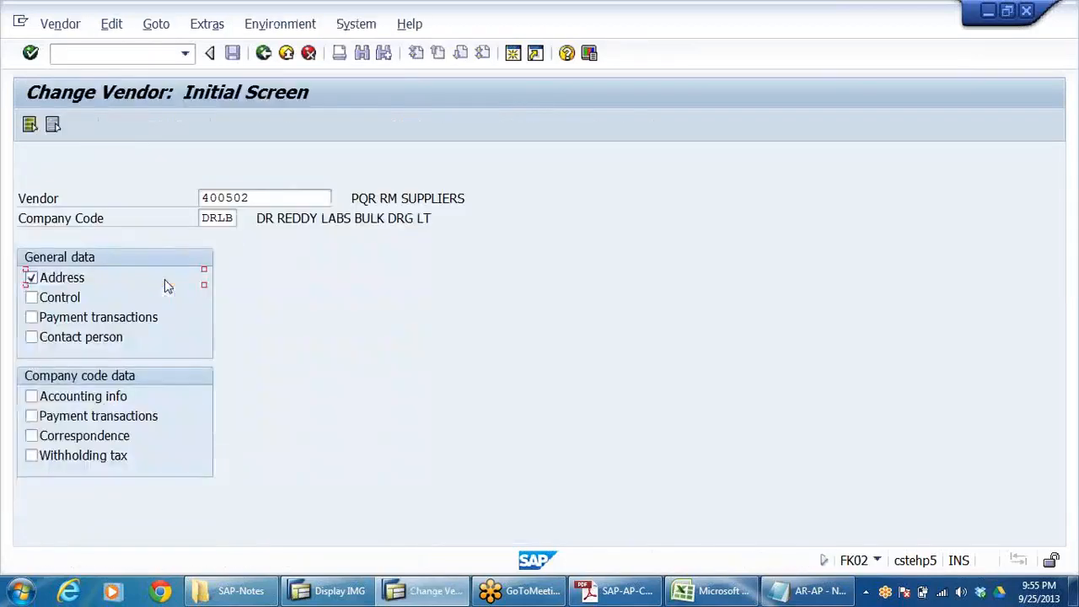
left_click(31, 277)
left_click(263, 53)
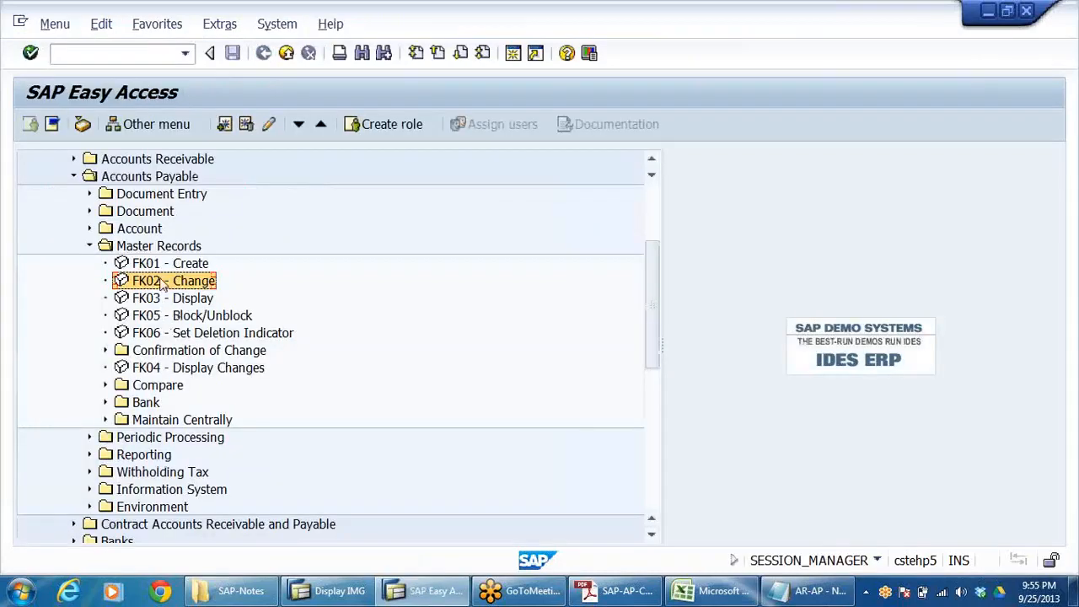
double_click(162, 285)
left_click(282, 197)
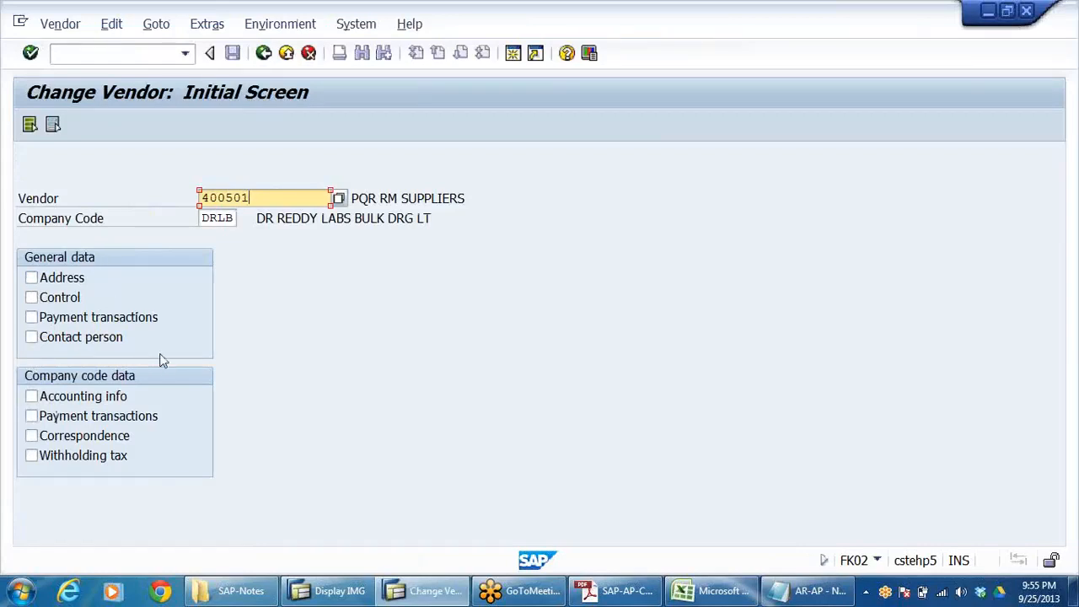
Open the vendor for changes with the Address, Accounting info and company code Payment transactions views selected
left_click(32, 278)
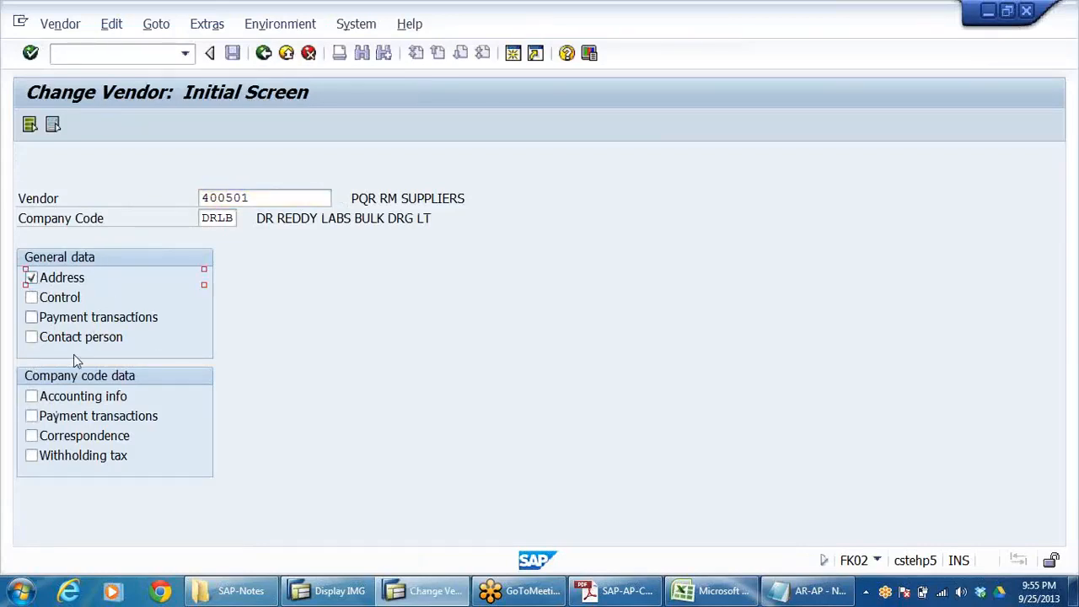
left_click(38, 398)
left_click(31, 416)
key("Return")
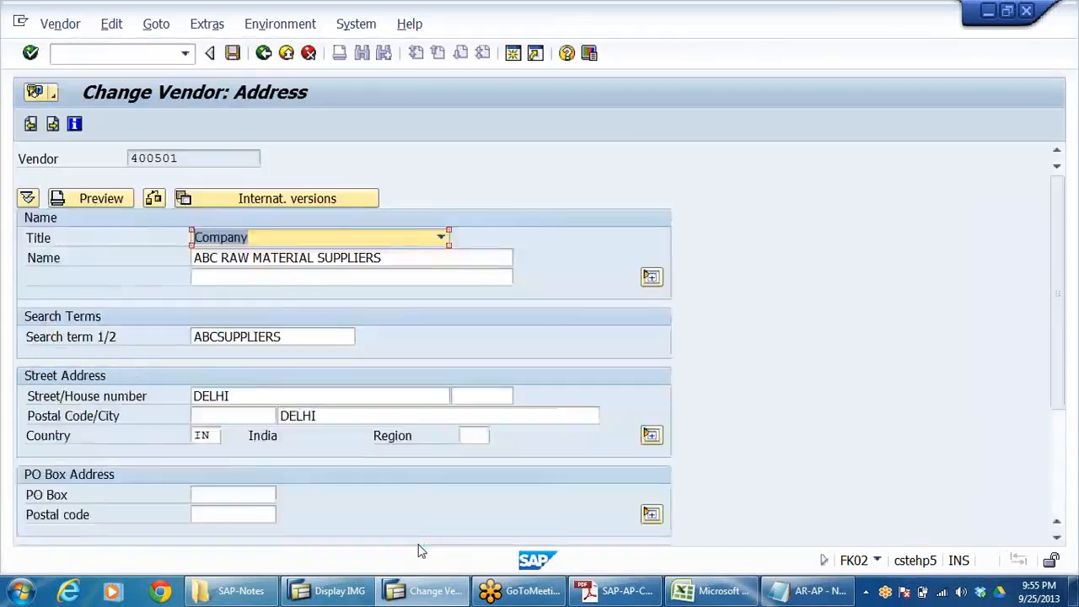
Review the vendor's address, accounting and payment data without changes, exit editing and leave the vendor change transaction
key("Return")
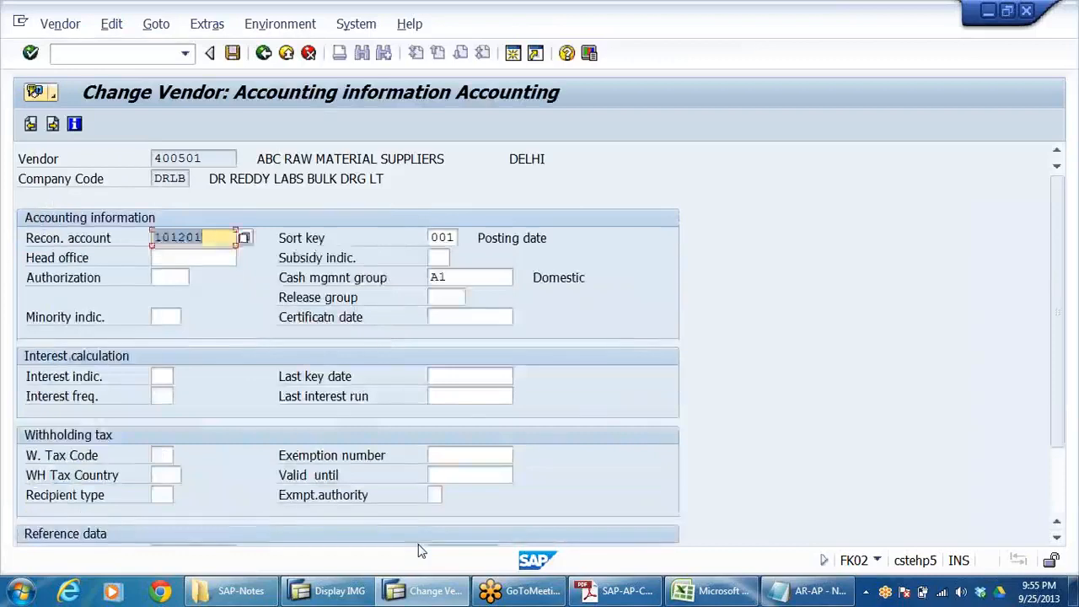
key("Return")
key("Return")
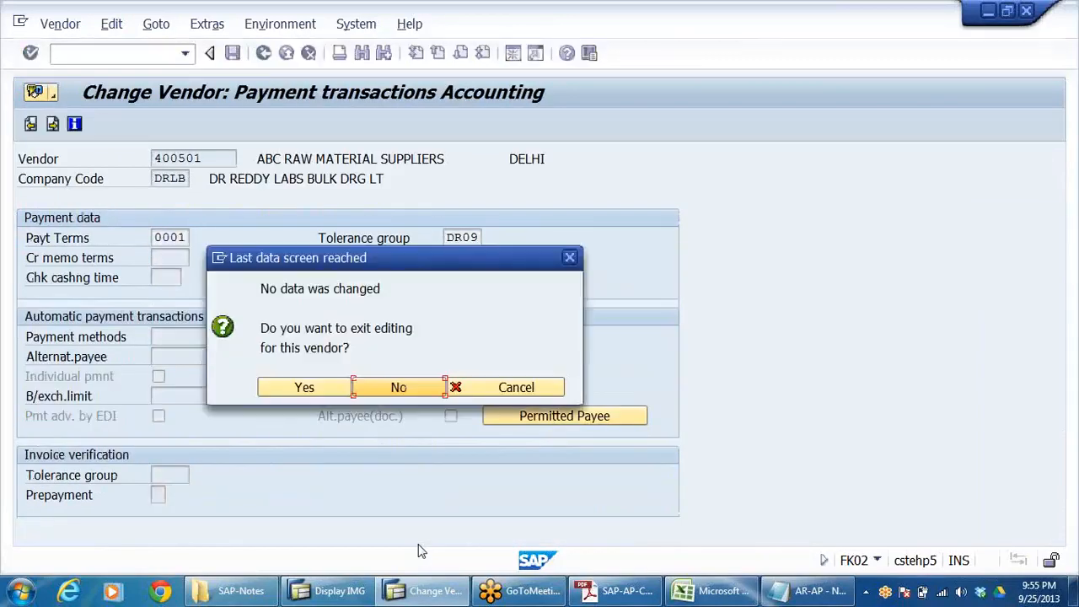
left_click(305, 392)
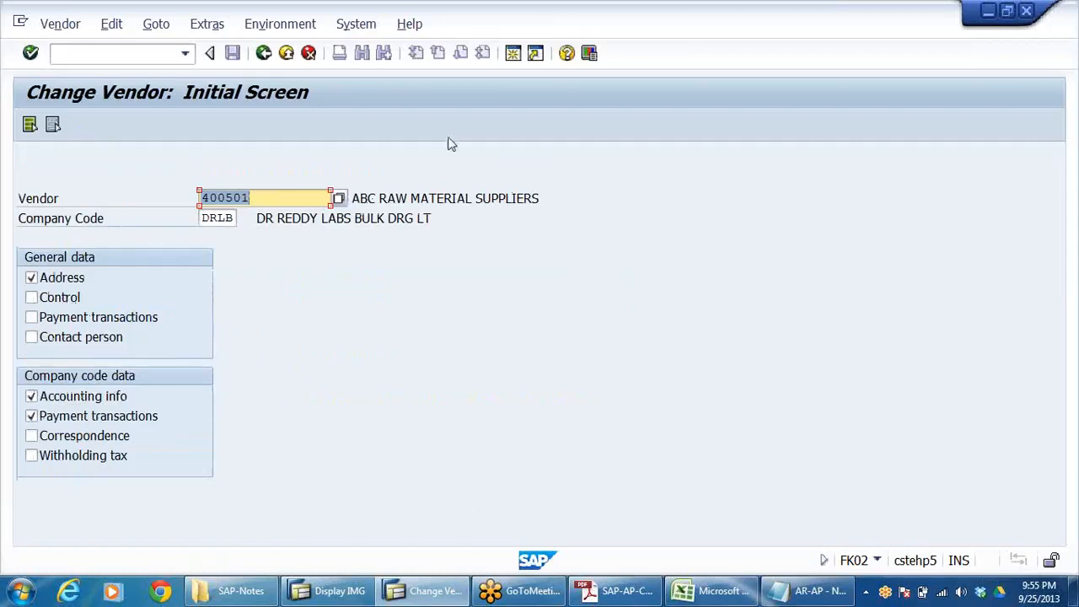
left_click(286, 54)
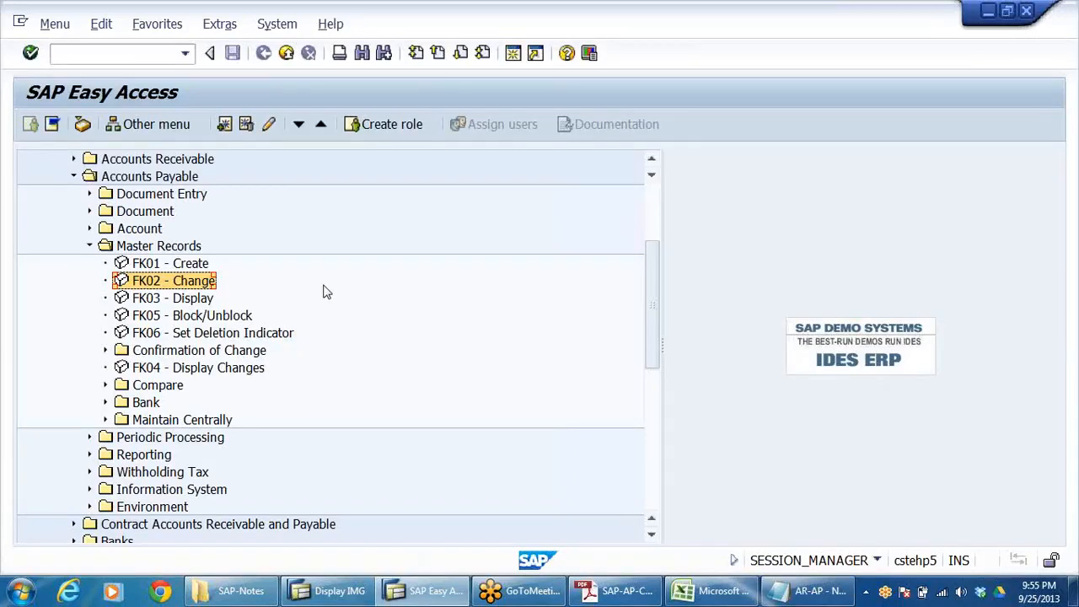
Switch to the DRL_GRP workbook in Excel and open the ACCTS PAYBLS sheet
left_click(713, 590)
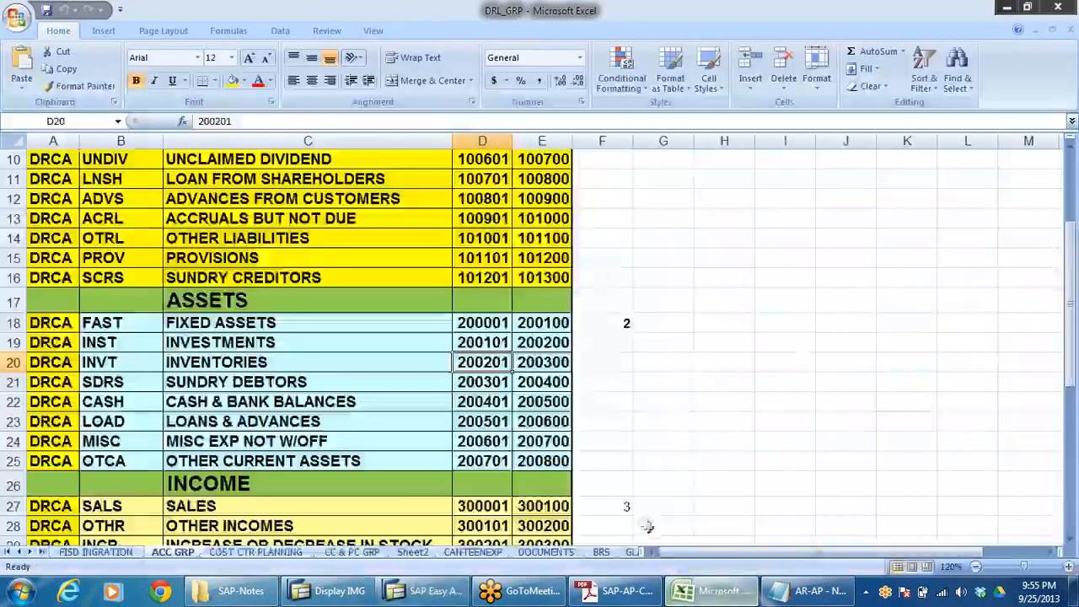
left_click(30, 554)
left_click(30, 553)
left_click(30, 553)
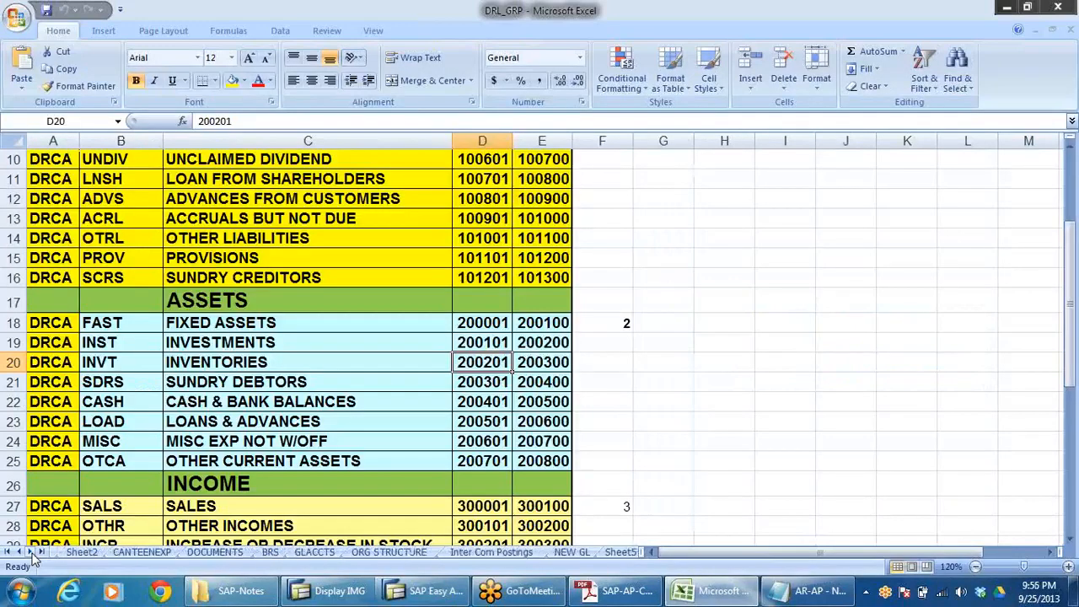
left_click(31, 553)
left_click(31, 554)
left_click(30, 554)
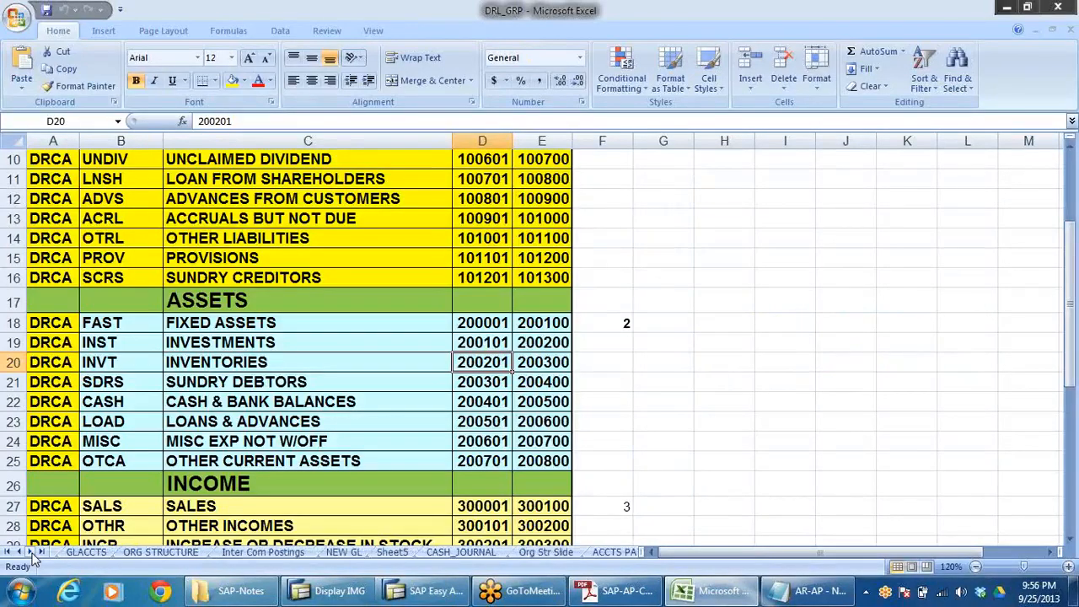
left_click(30, 553)
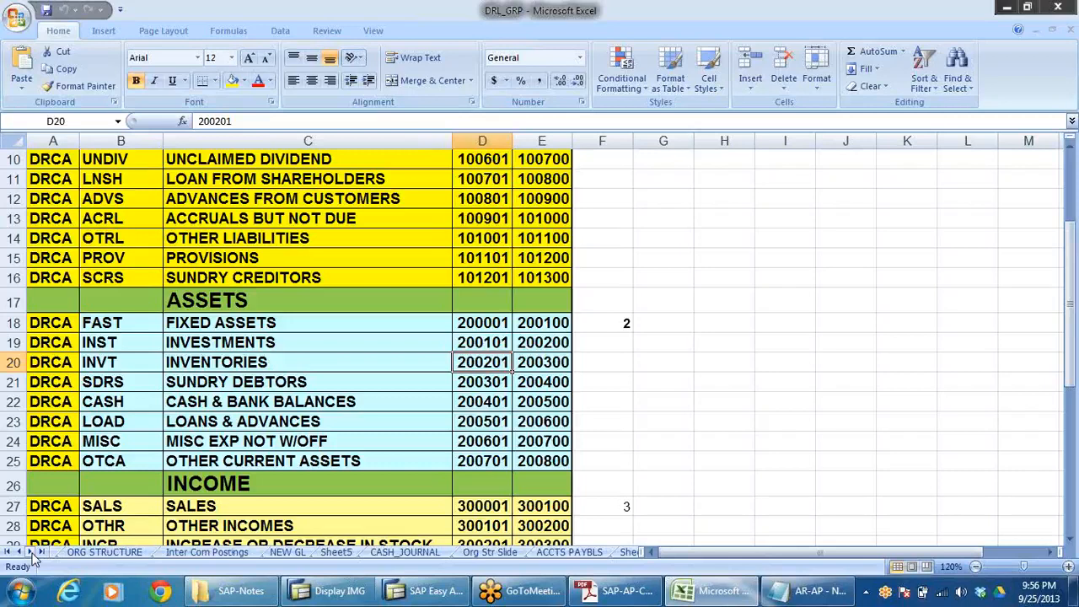
left_click(565, 553)
Examine the accounting entries for raw material receipt (MIGO) and invoice verification (MIRO), including the GR/IR clearing account
scroll(650, 386, "up", 20)
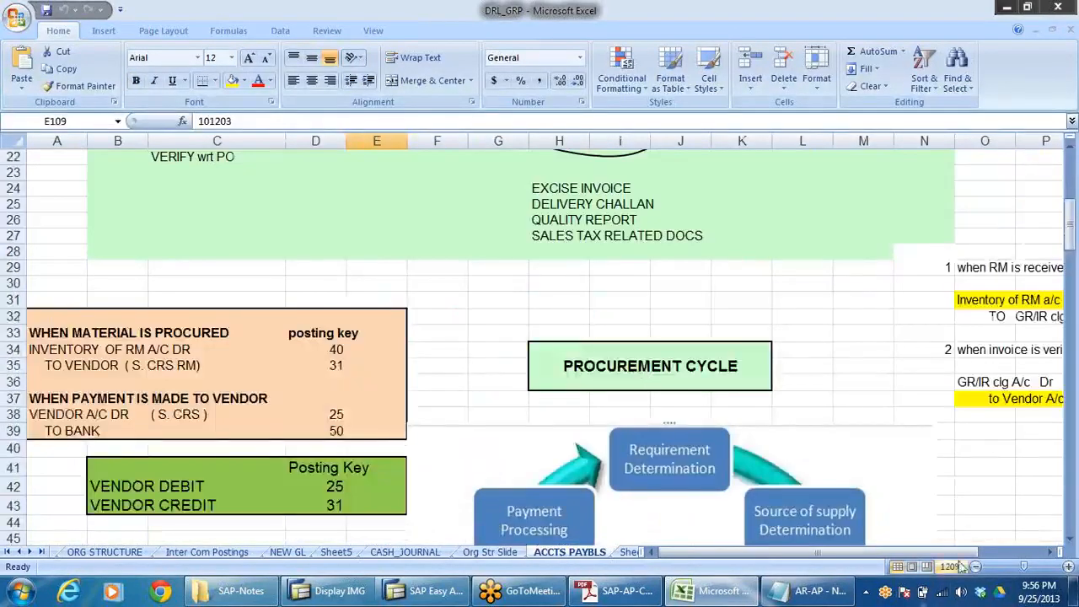
left_click_drag(964, 551, 1032, 560)
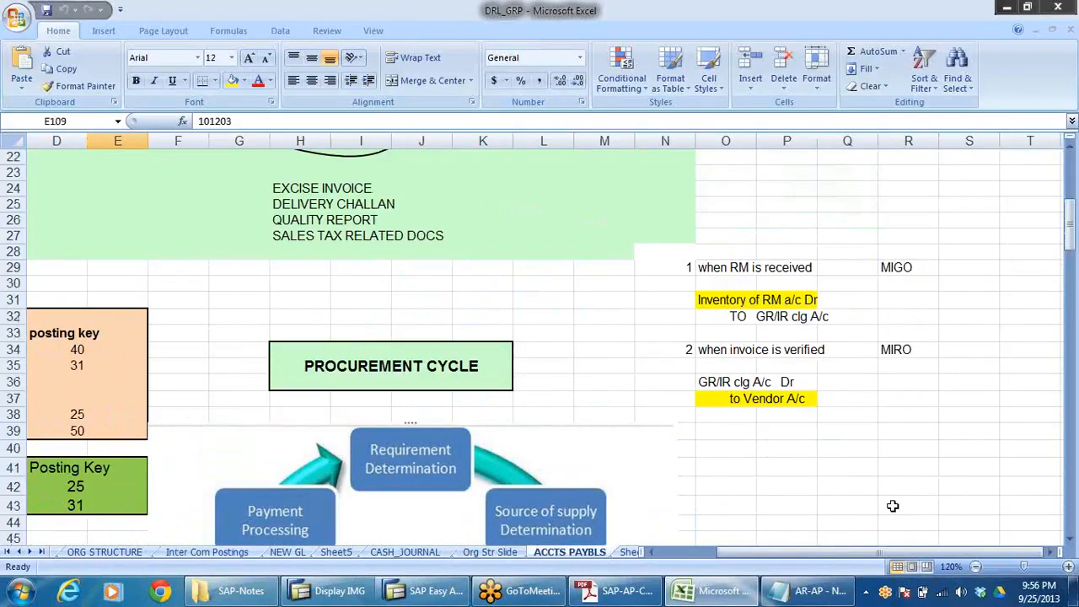
left_click(755, 305)
left_click(767, 321)
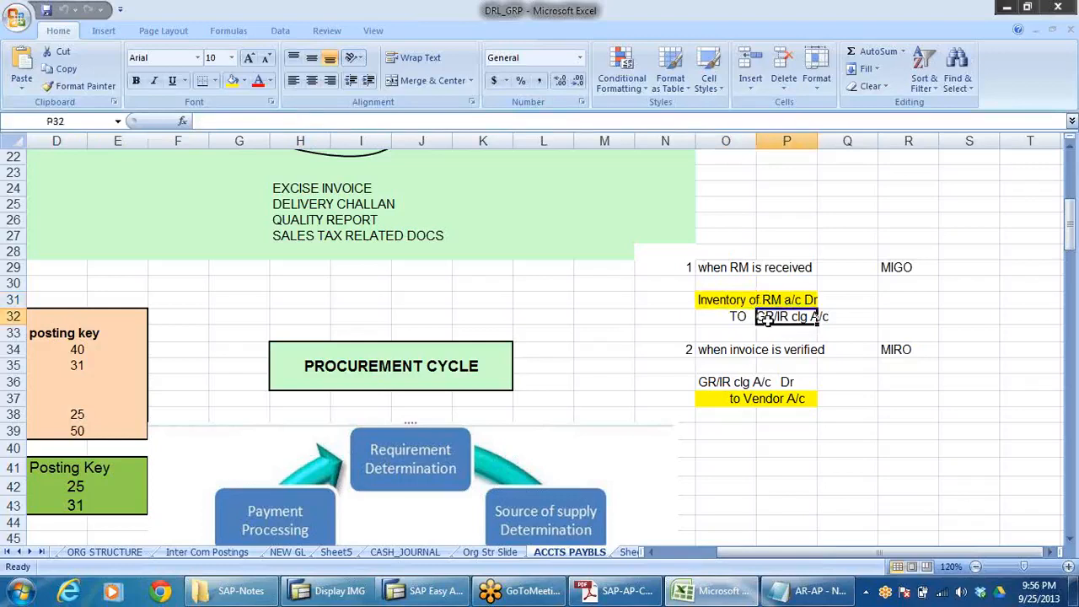
left_click(737, 353)
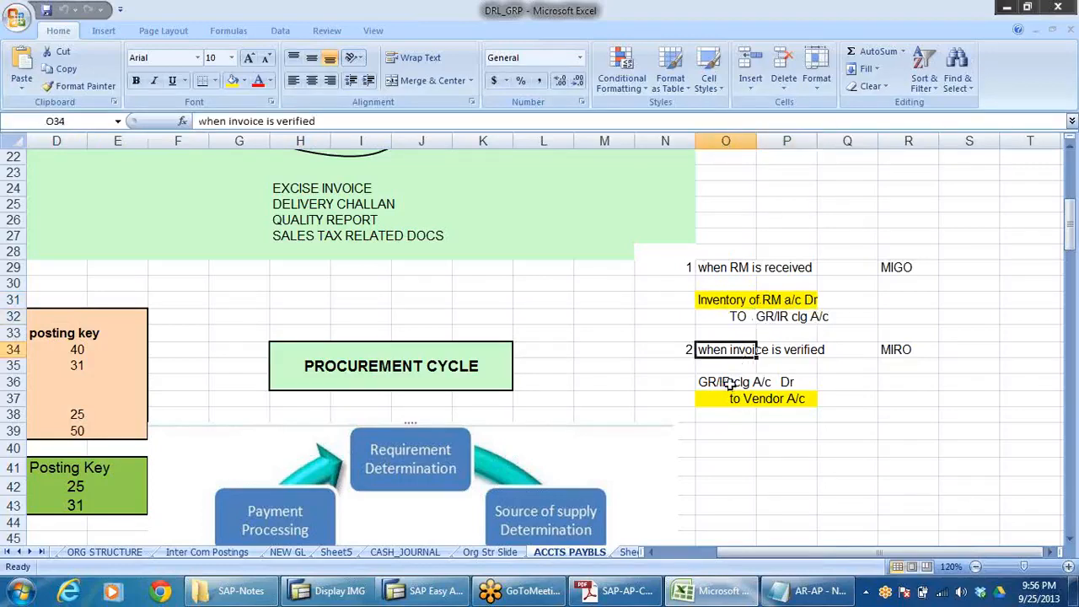
left_click(730, 384)
left_click(744, 398)
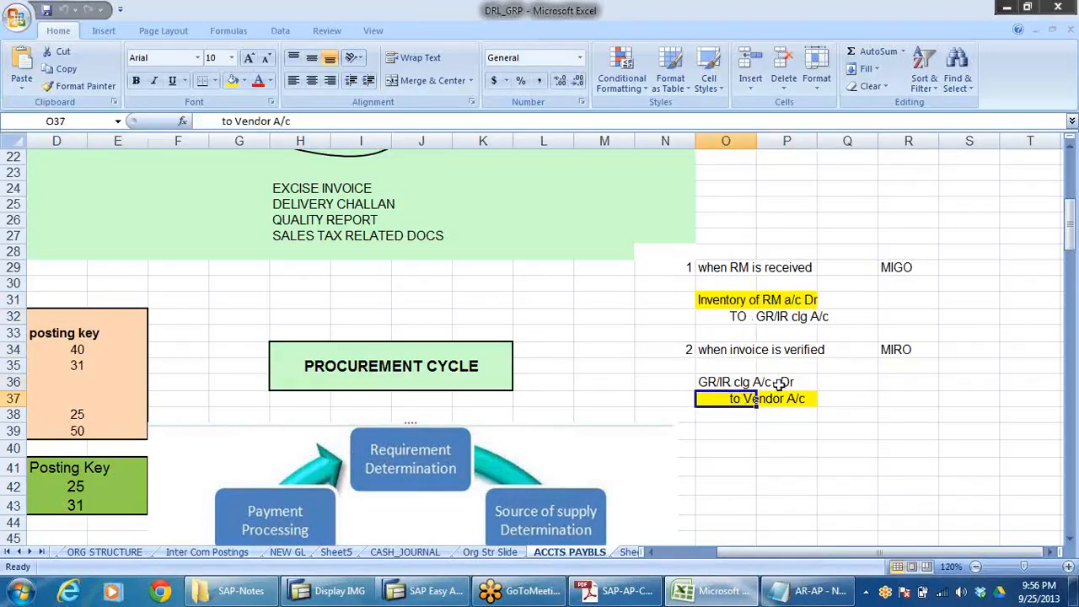
left_click(781, 384)
left_click(773, 398)
left_click(896, 409)
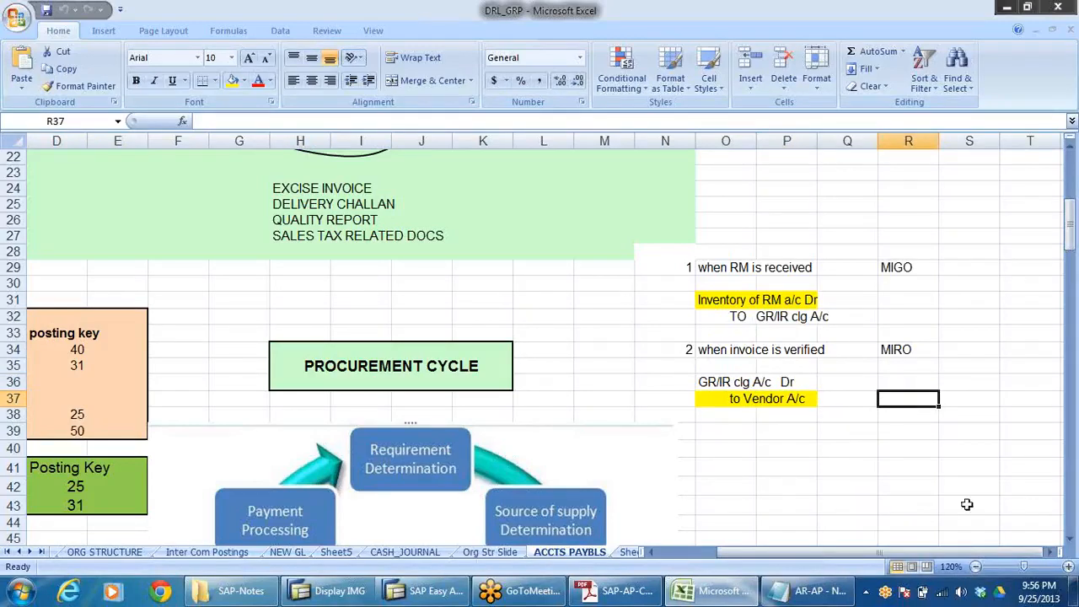
left_click_drag(706, 301, 843, 302)
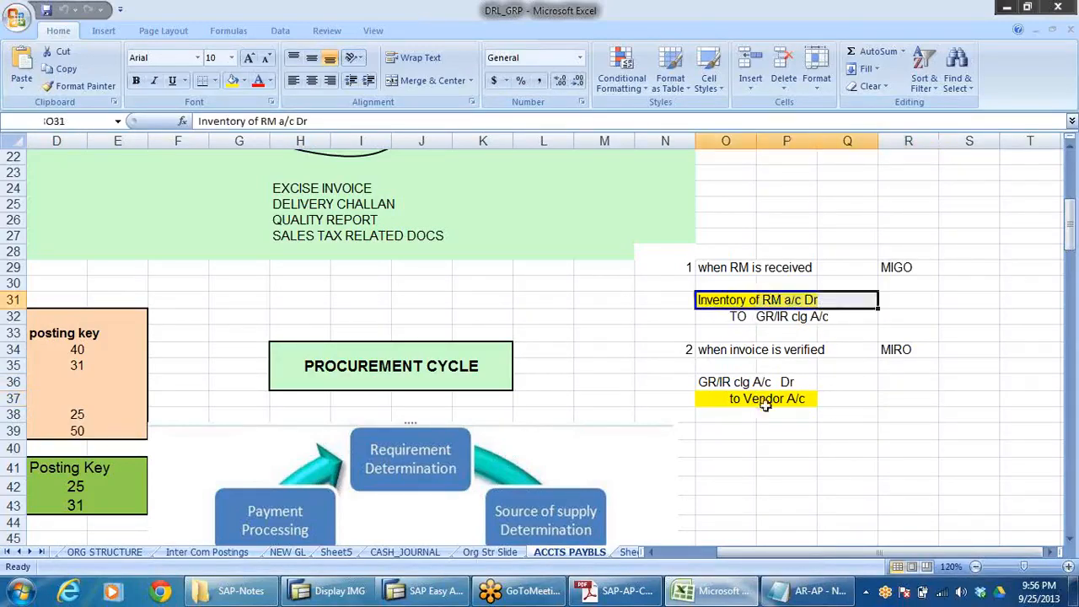
left_click_drag(722, 404, 866, 422)
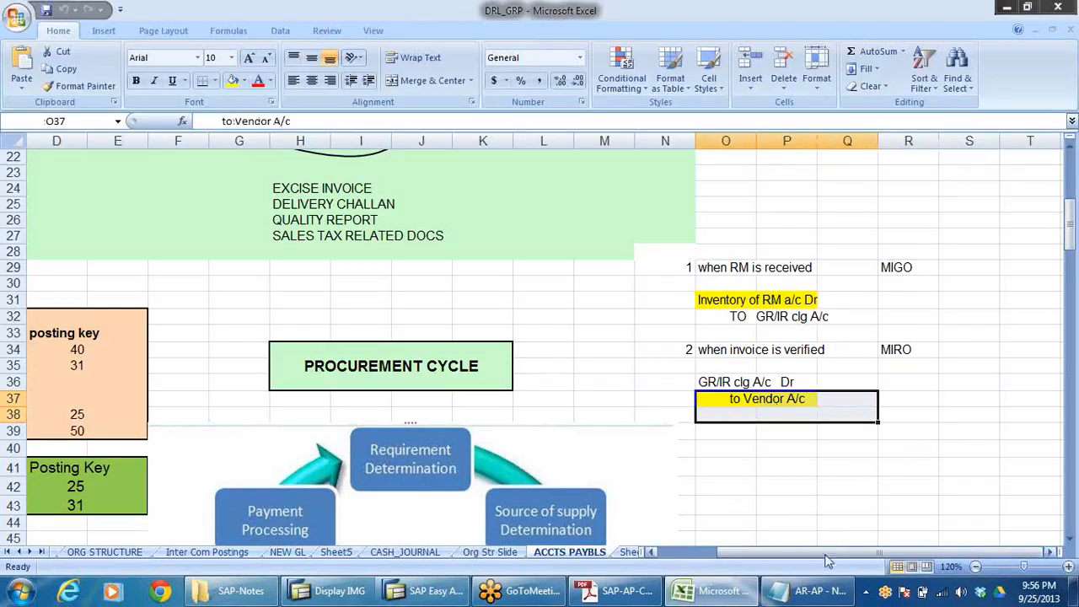
Compare the material procurement and vendor payment entries with the highlighted inventory and vendor lines of the MIGO and MIRO entries
left_click_drag(827, 558, 763, 560)
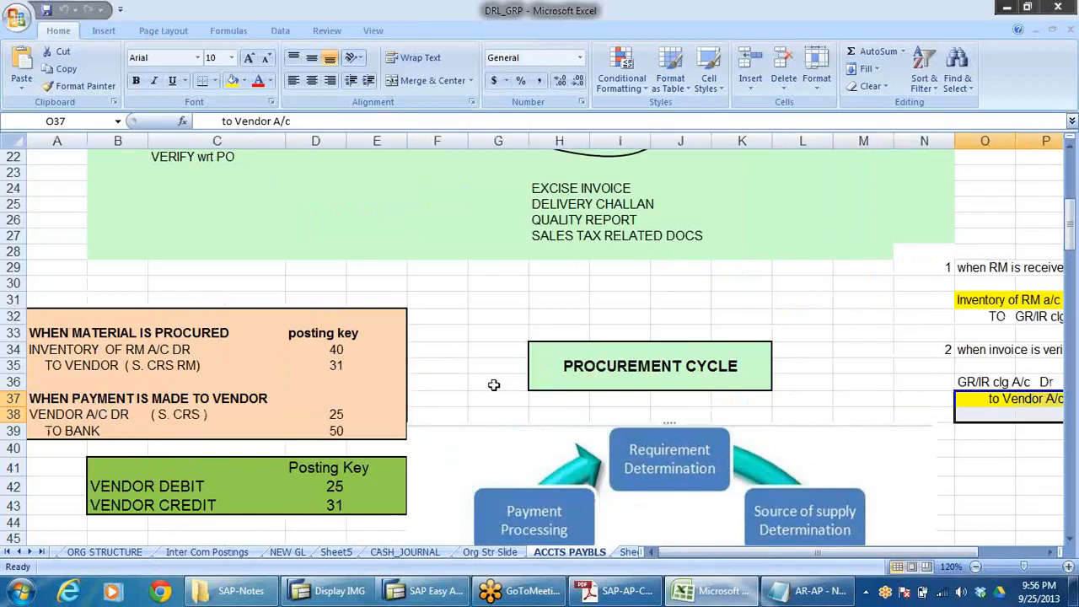
left_click(44, 351)
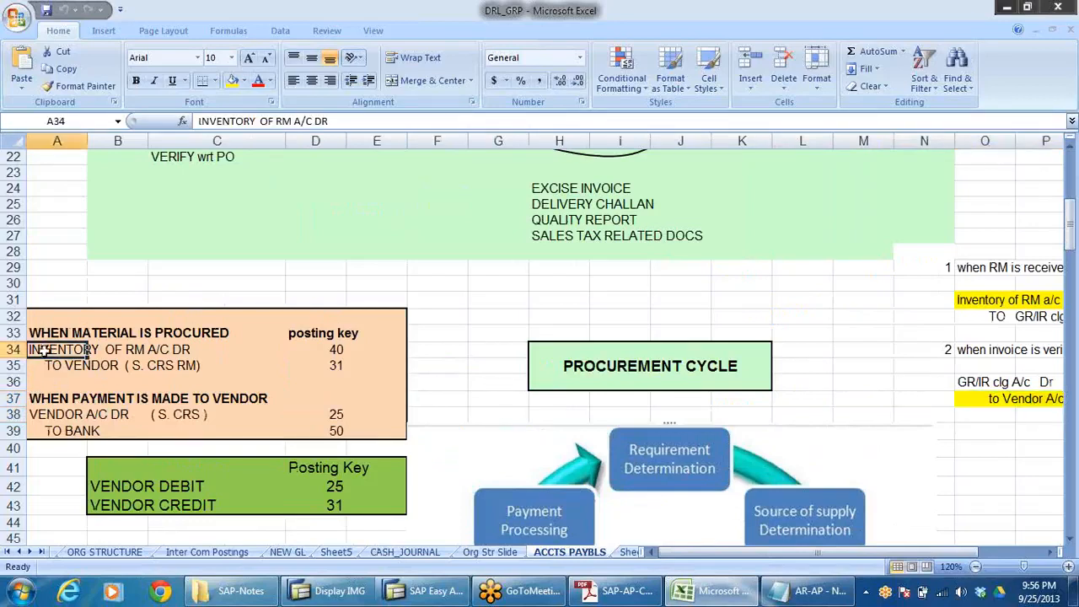
left_click(74, 365)
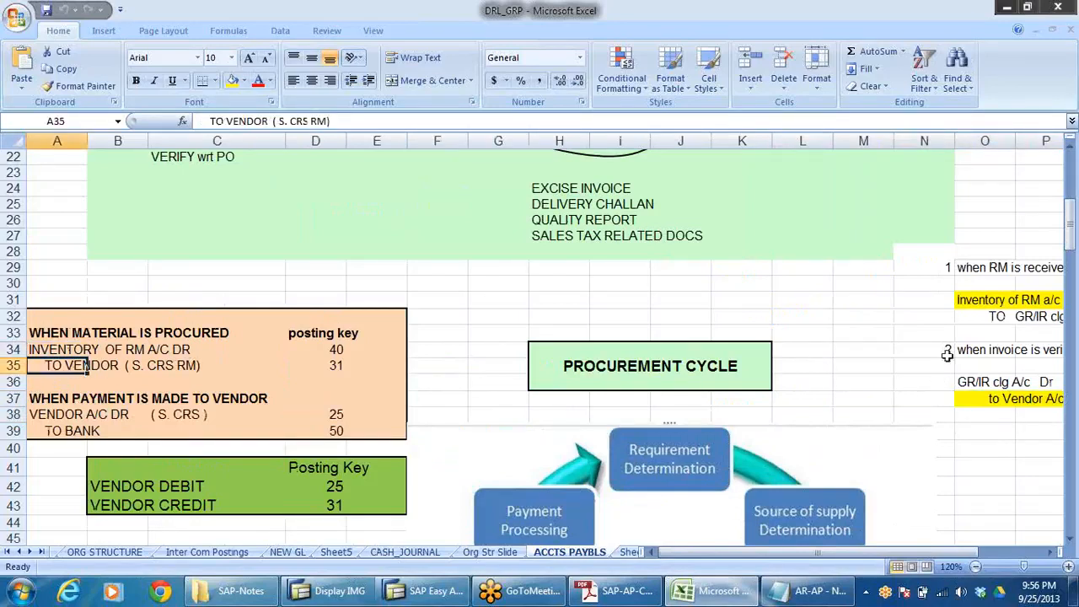
left_click(980, 299)
left_click(995, 403)
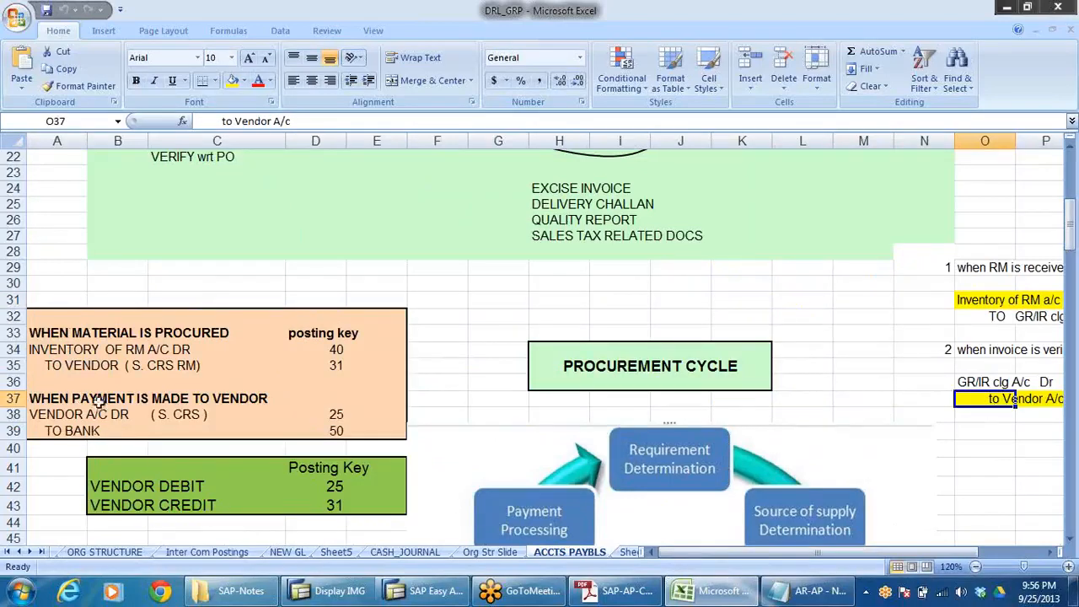
left_click(83, 431)
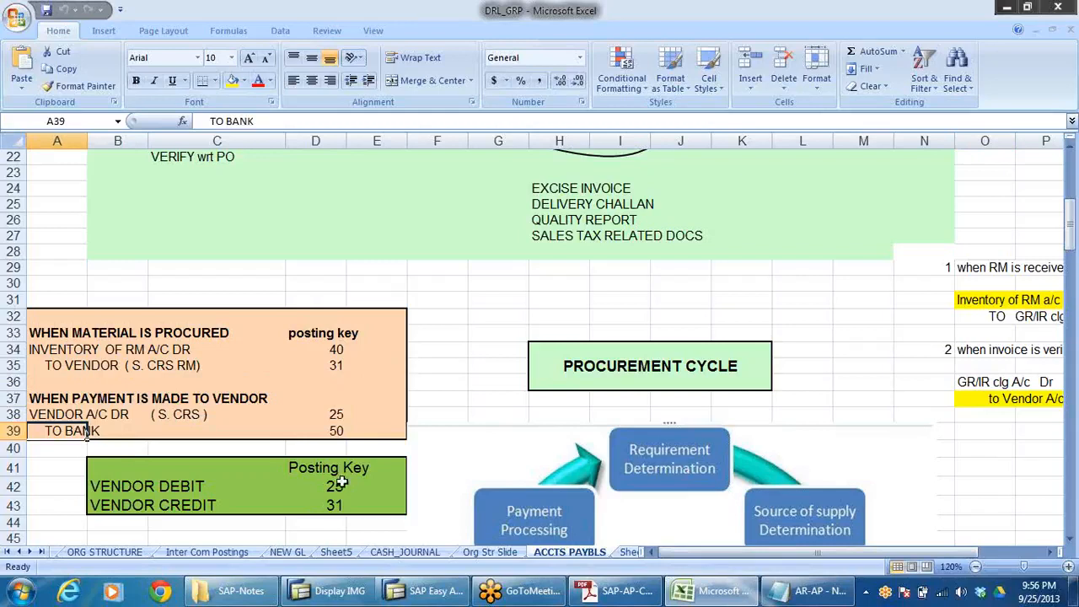
Examine the posting keys for vendor debit and vendor credit and the procurement cycle diagram
left_click(337, 481)
left_click(348, 509)
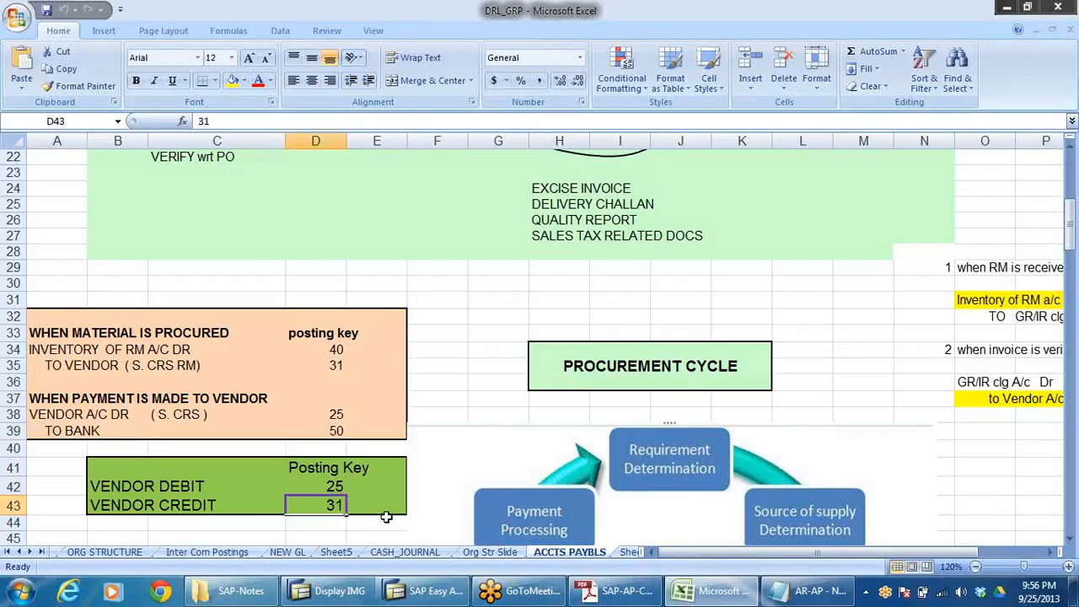
left_click(336, 487)
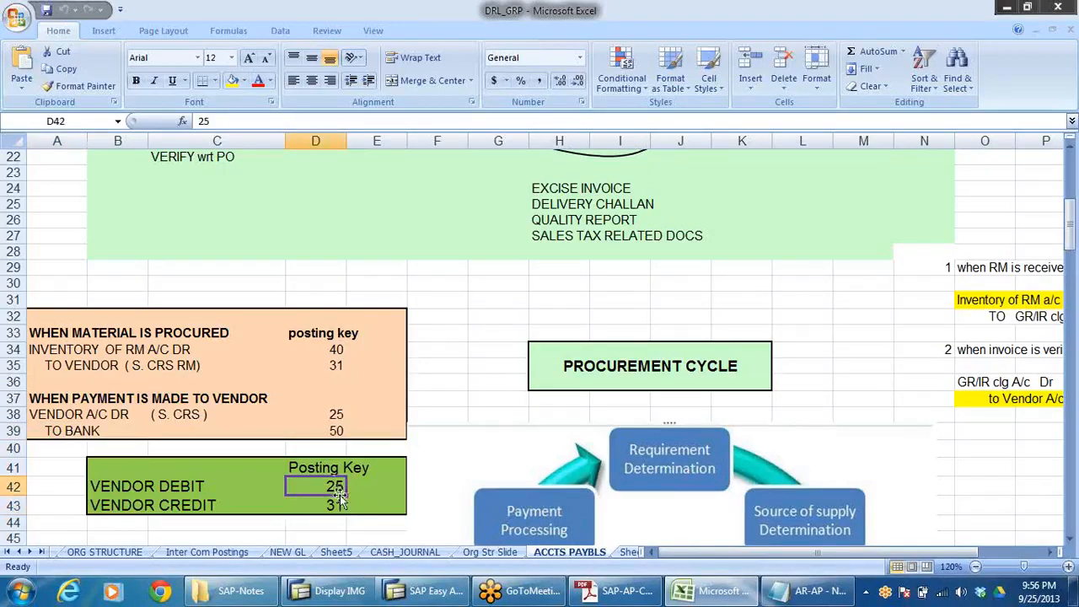
left_click(337, 507)
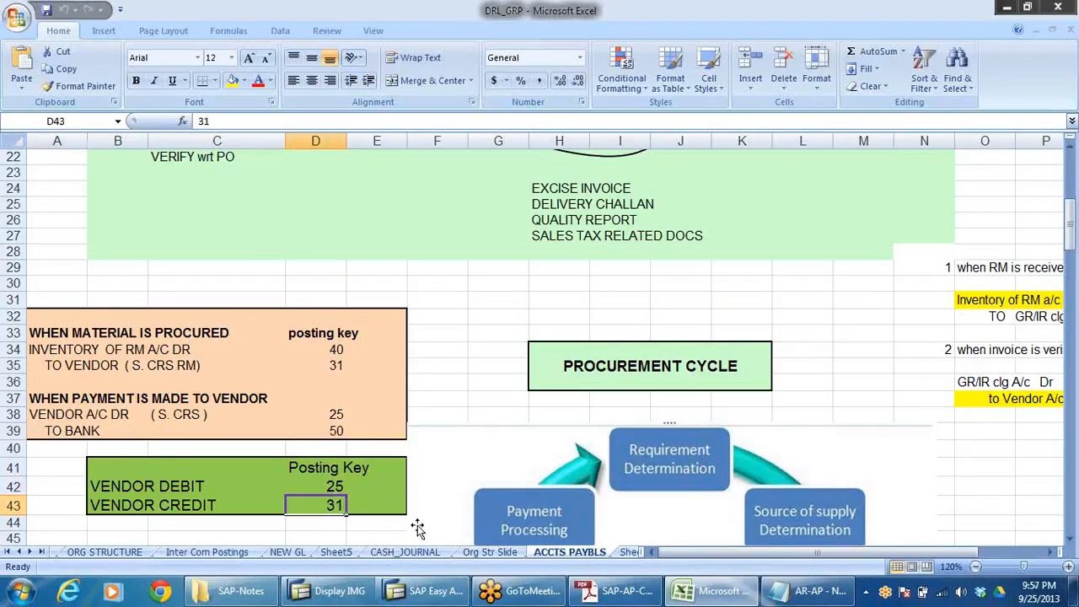
left_click(443, 328)
scroll(442, 328, "down", 5)
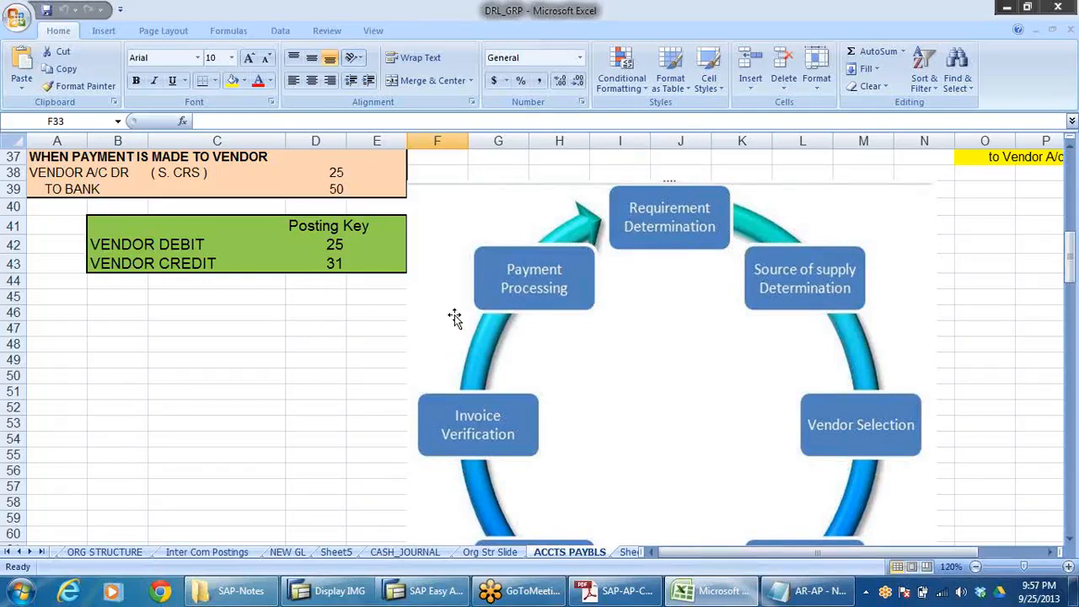
left_click(332, 308)
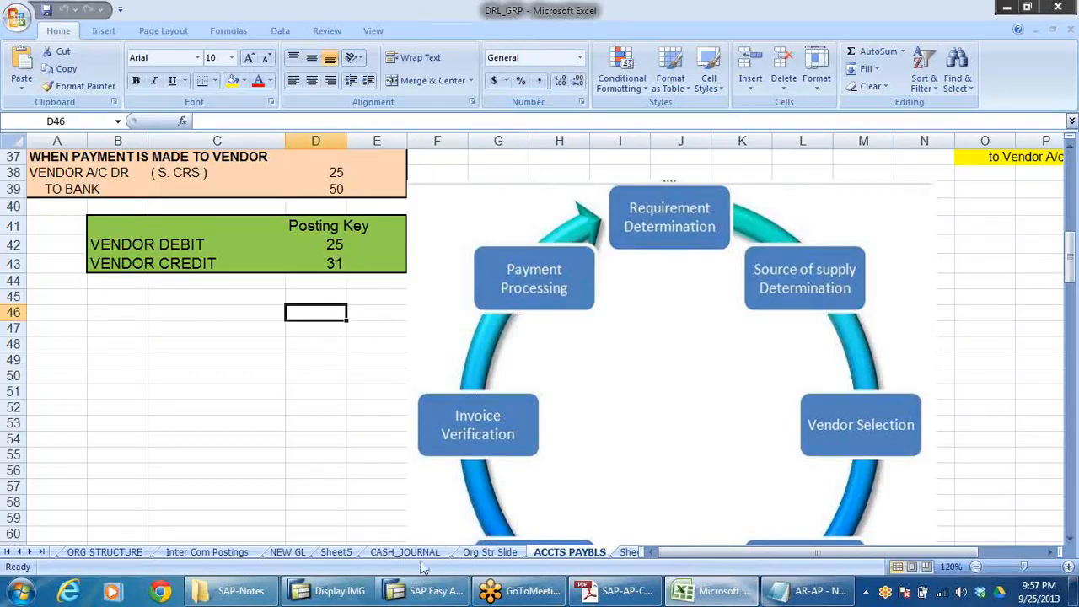
Switch back to SAP Easy Access and collapse the Master Records folder under Accounts Payable
left_click(430, 590)
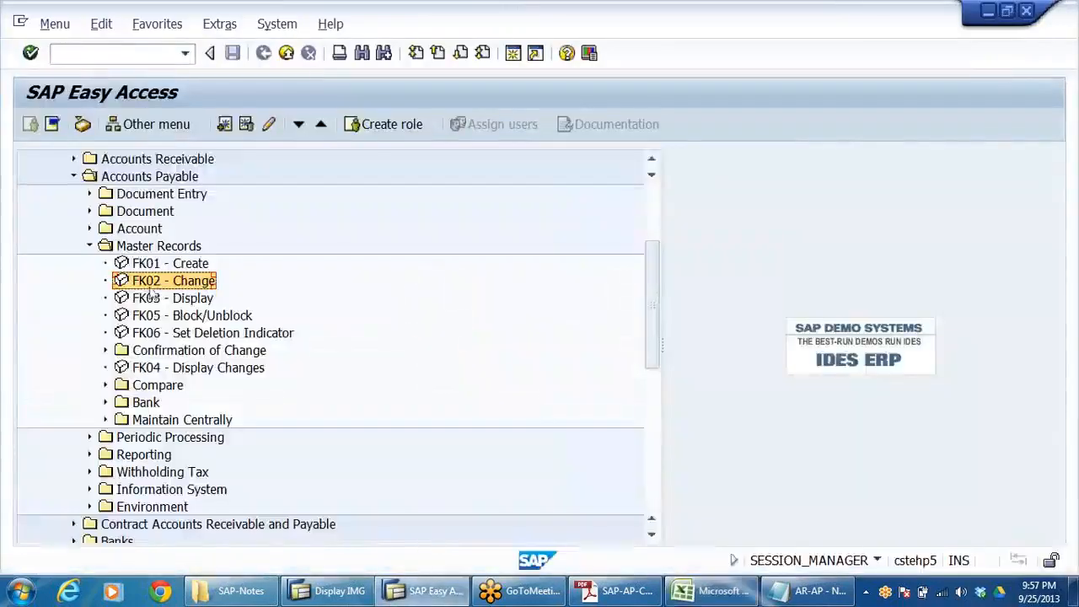
left_click(89, 245)
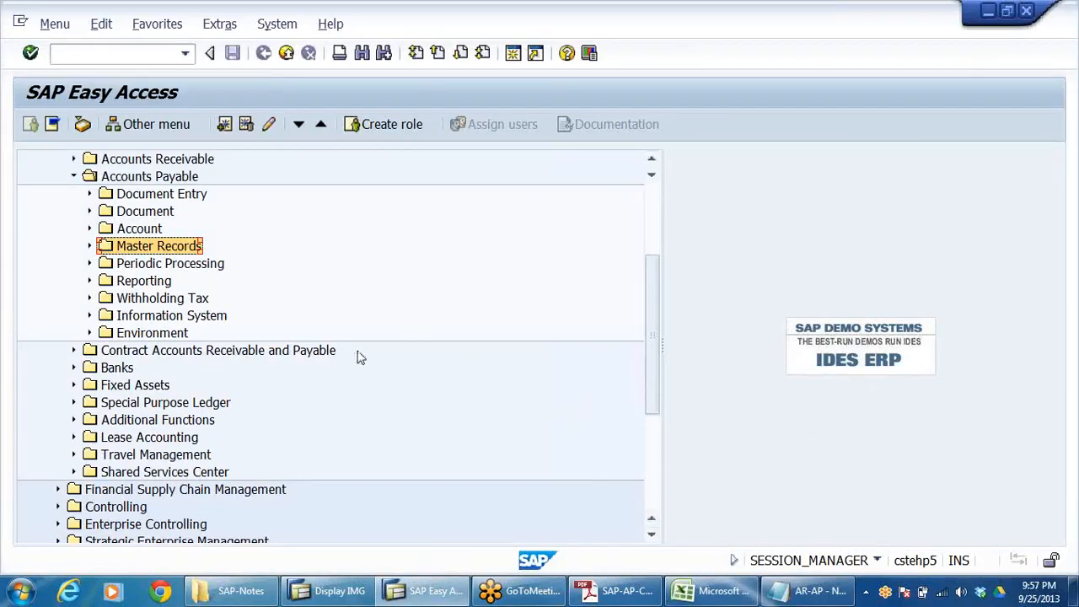
scroll(367, 319, "up", 2)
Expand the Document Entry folder under Accounts Payable and select the FB60 - Invoice transaction
left_click(189, 246)
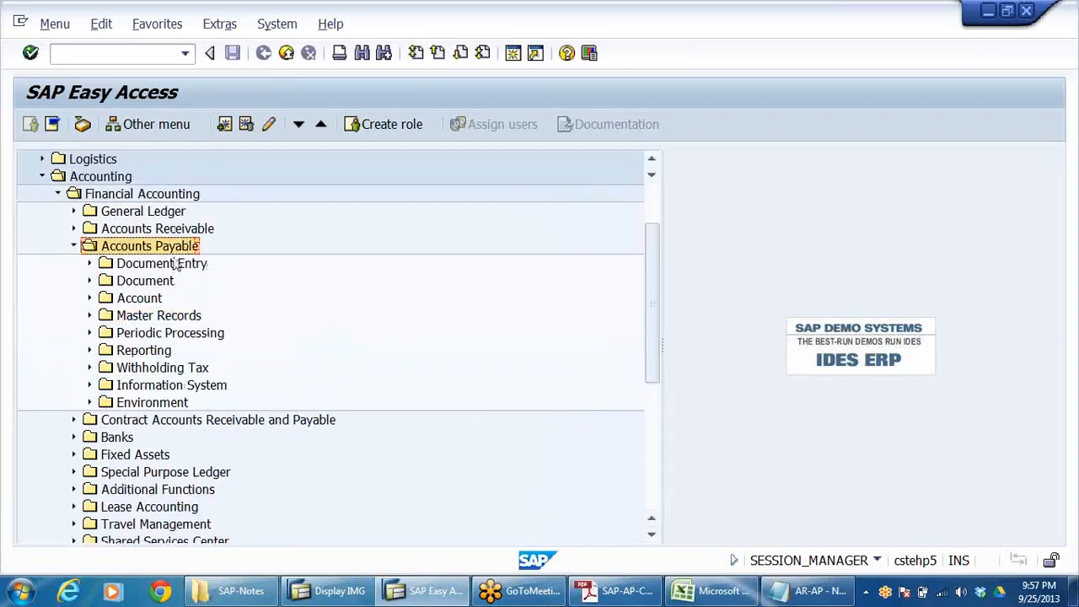
left_click(173, 264)
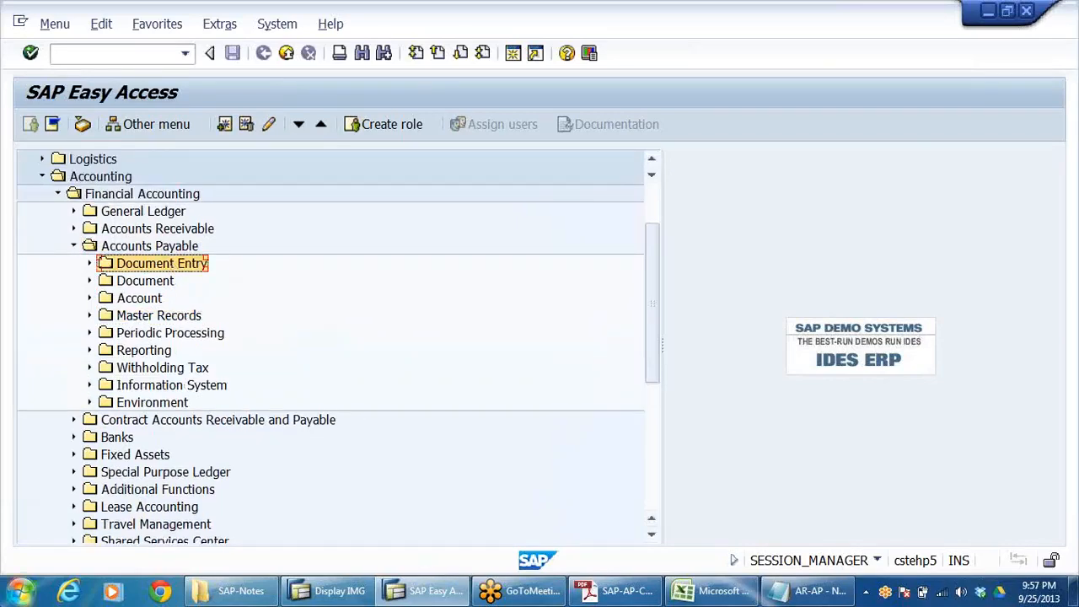
key("Right")
key("Down")
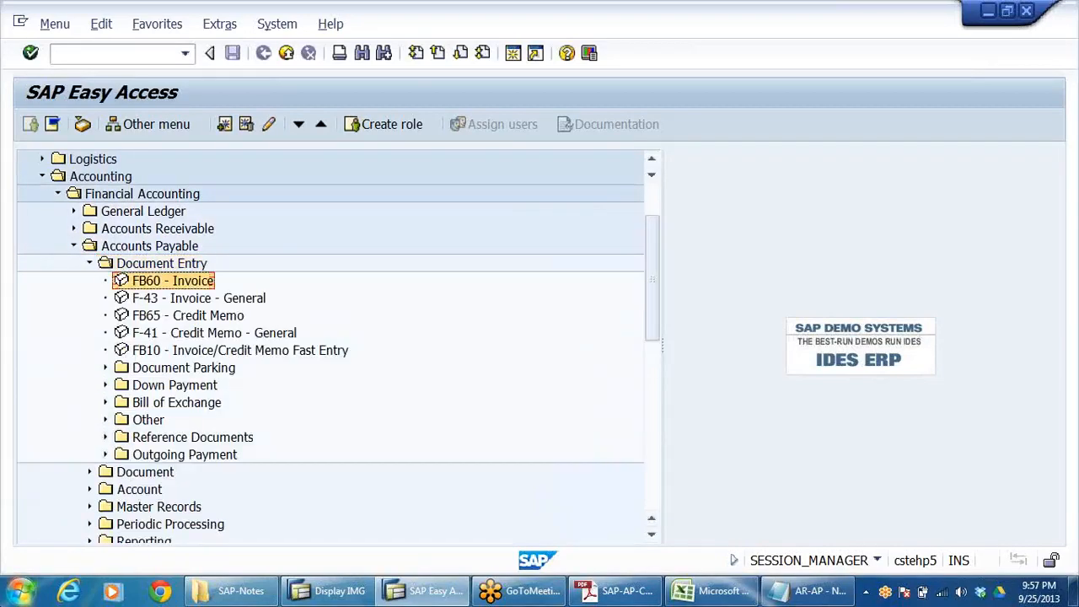
key("Down")
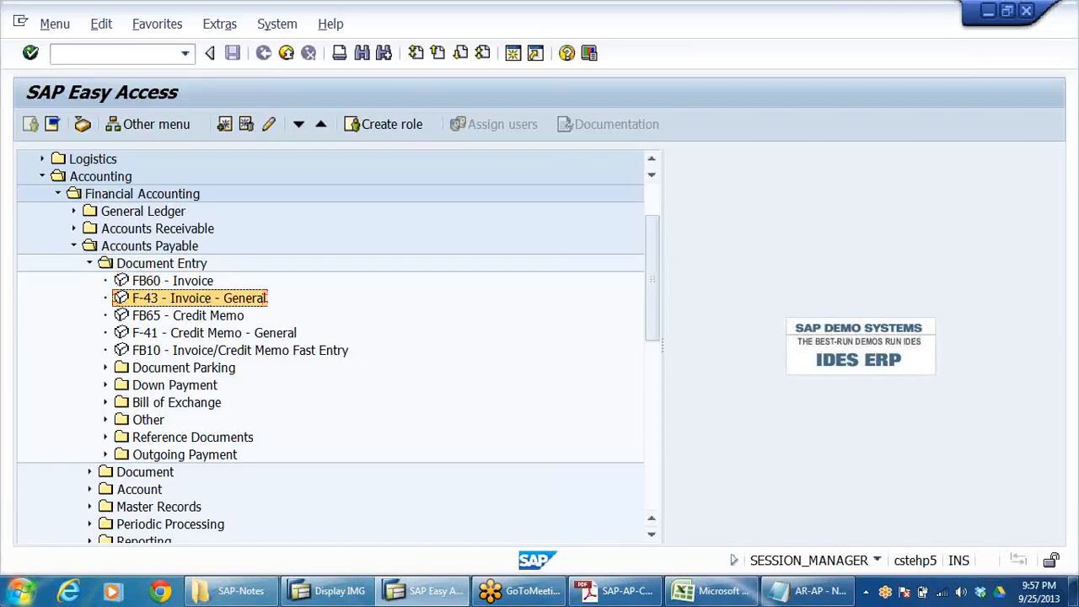
key("Up")
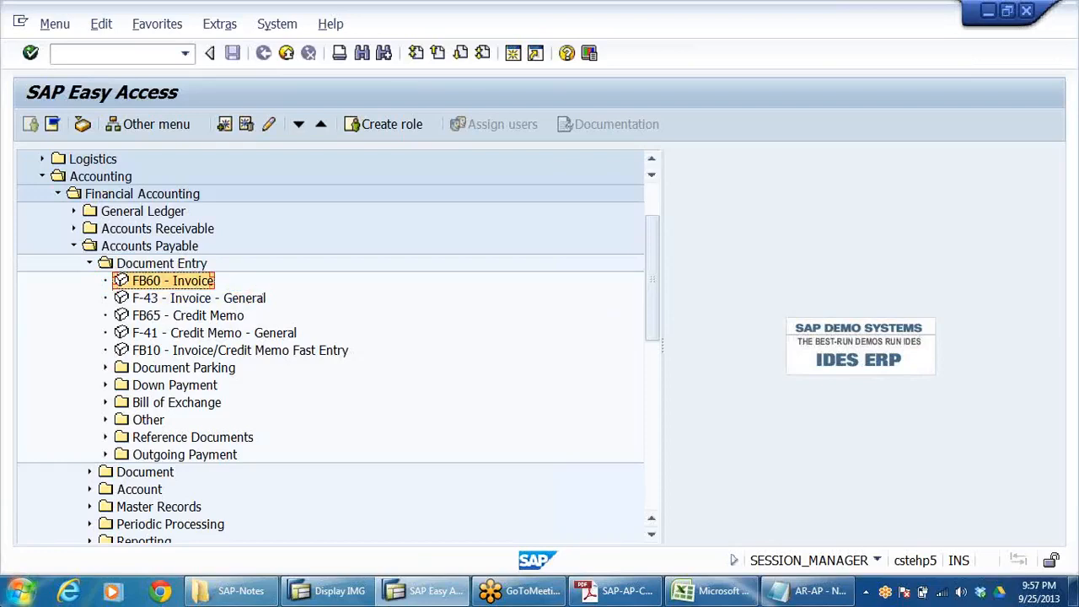
Examine the General Ledger document entry transactions around F-02 General Posting, and collapse the General Ledger folder
left_click(75, 210)
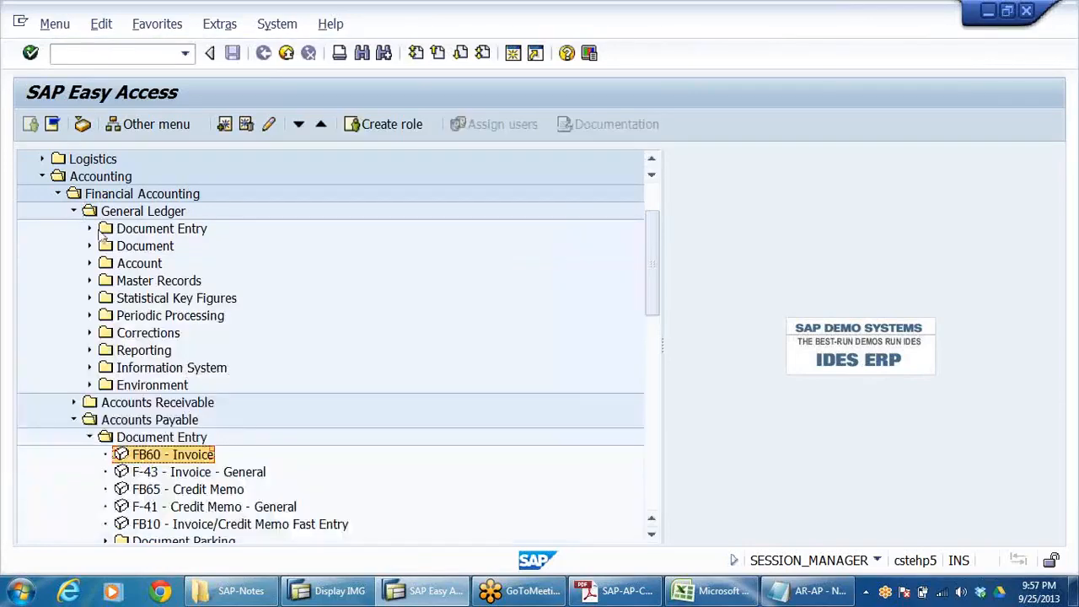
left_click(89, 229)
left_click(164, 247)
left_click(160, 280)
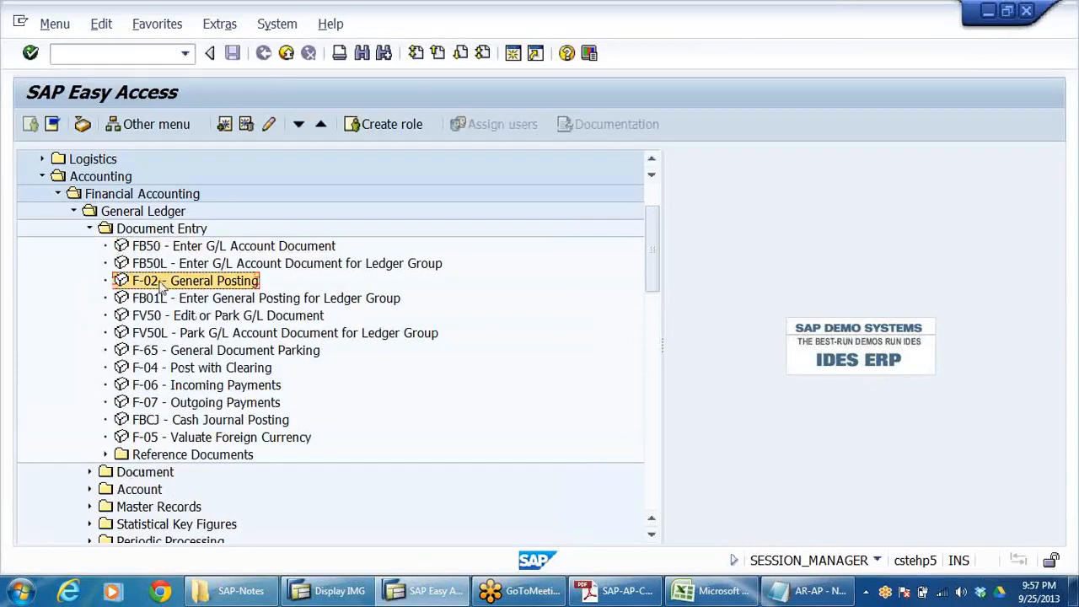
scroll(377, 311, "down", 3)
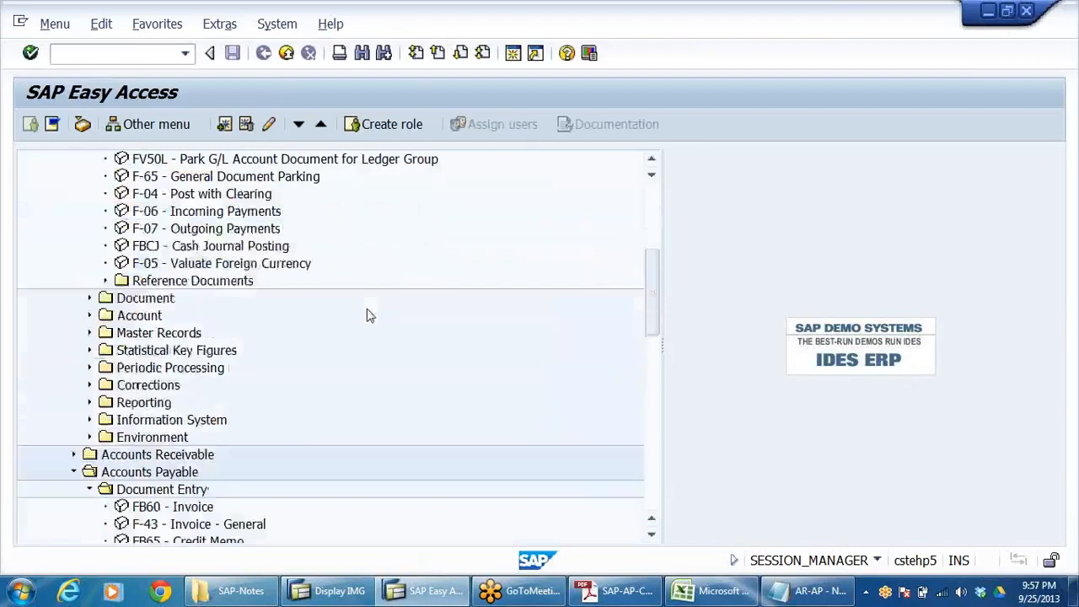
scroll(377, 311, "up", 2)
scroll(377, 311, "up", 1)
left_click(89, 194)
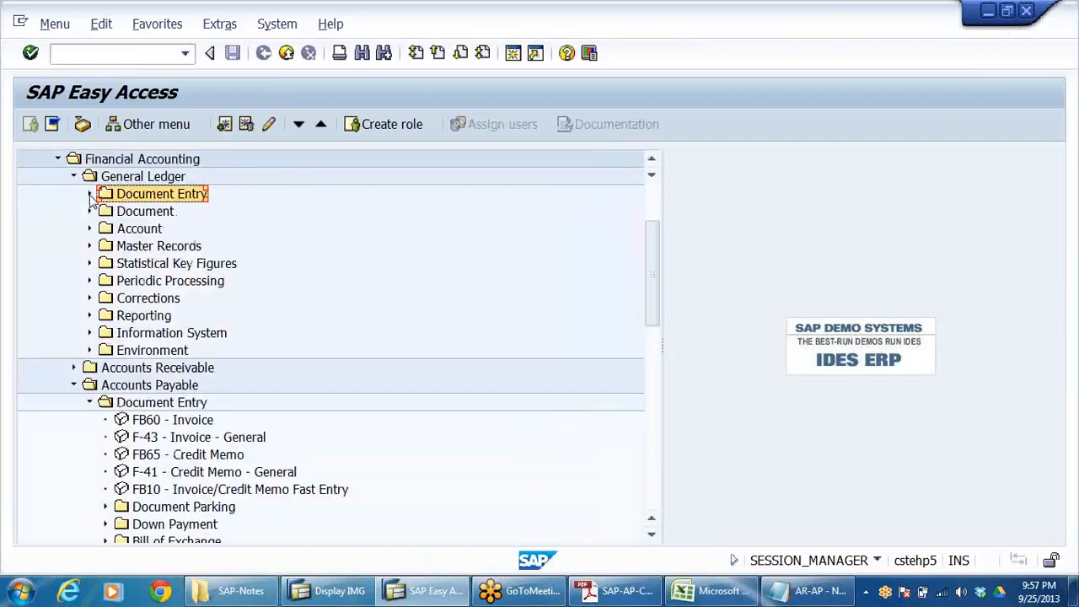
left_click(73, 176)
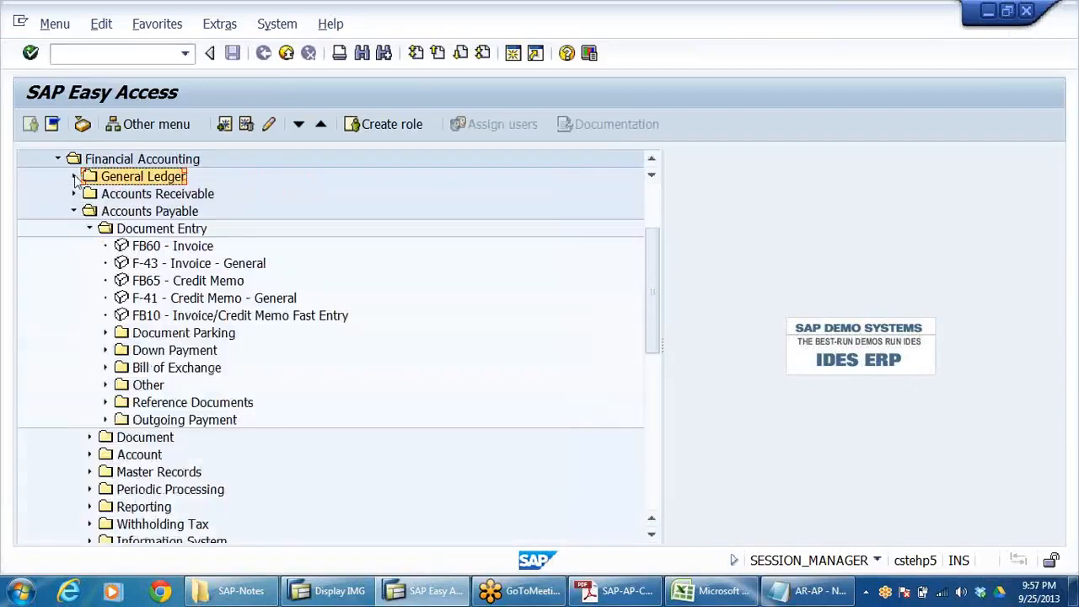
Expand the Document Entry folder under Accounts Receivable and open the FB70 - Invoice transaction
left_click(74, 194)
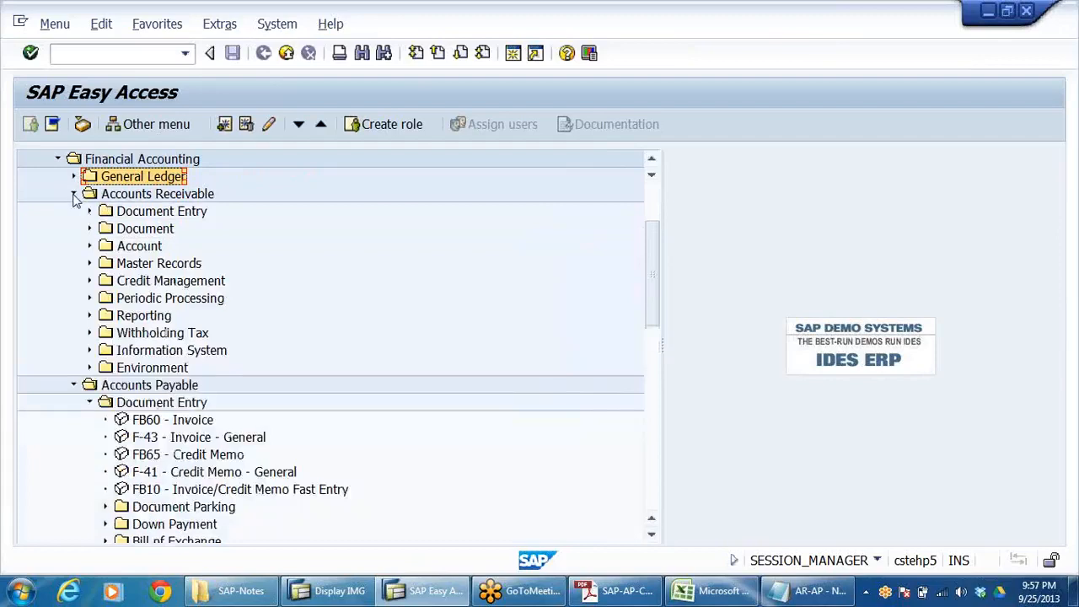
left_click(89, 212)
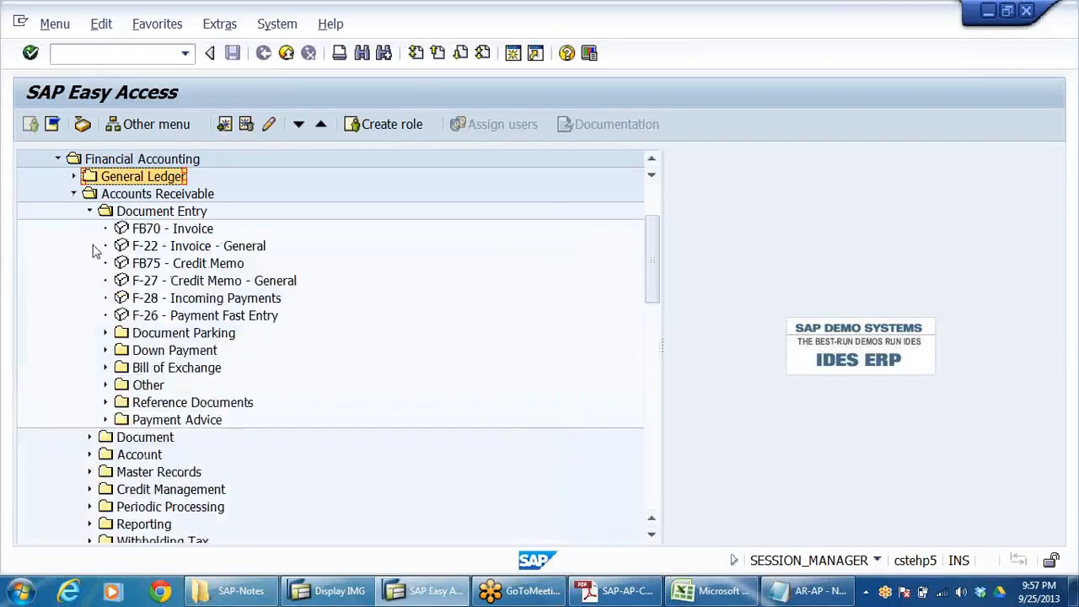
left_click(169, 228)
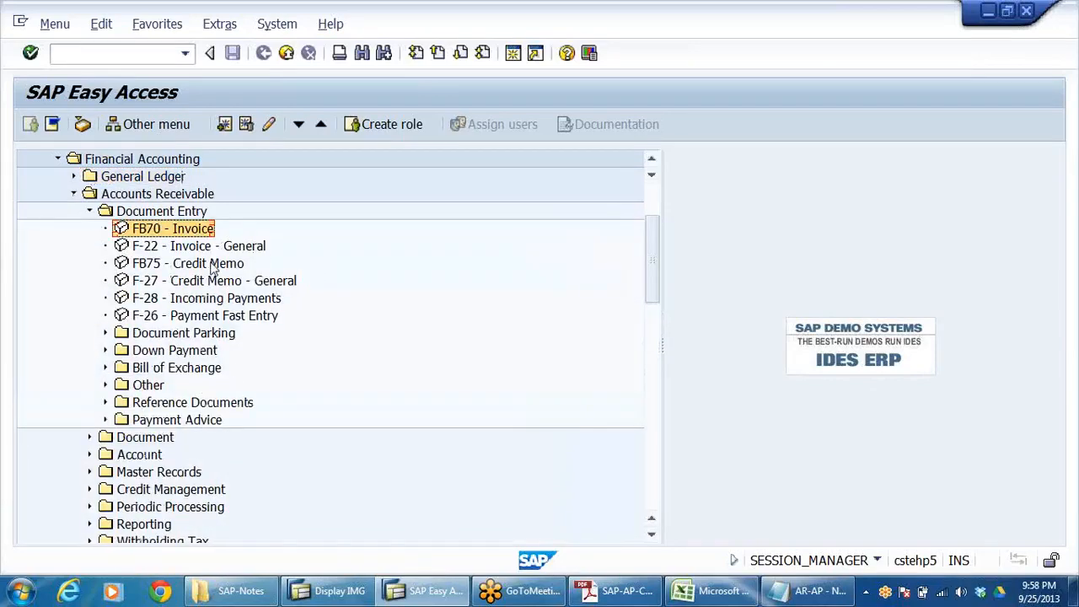
left_click(148, 247)
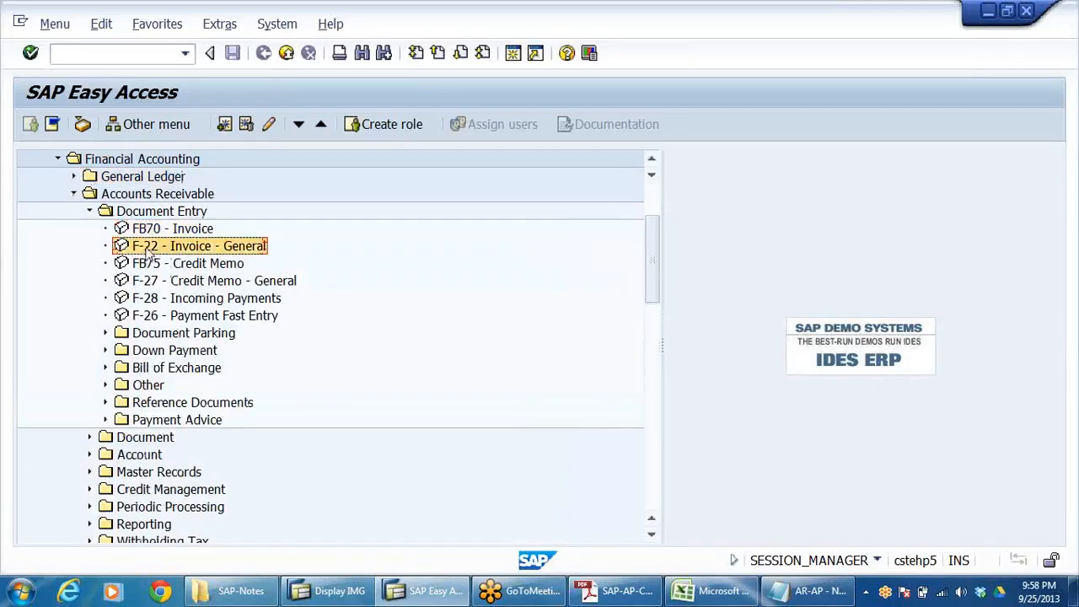
left_click(157, 230)
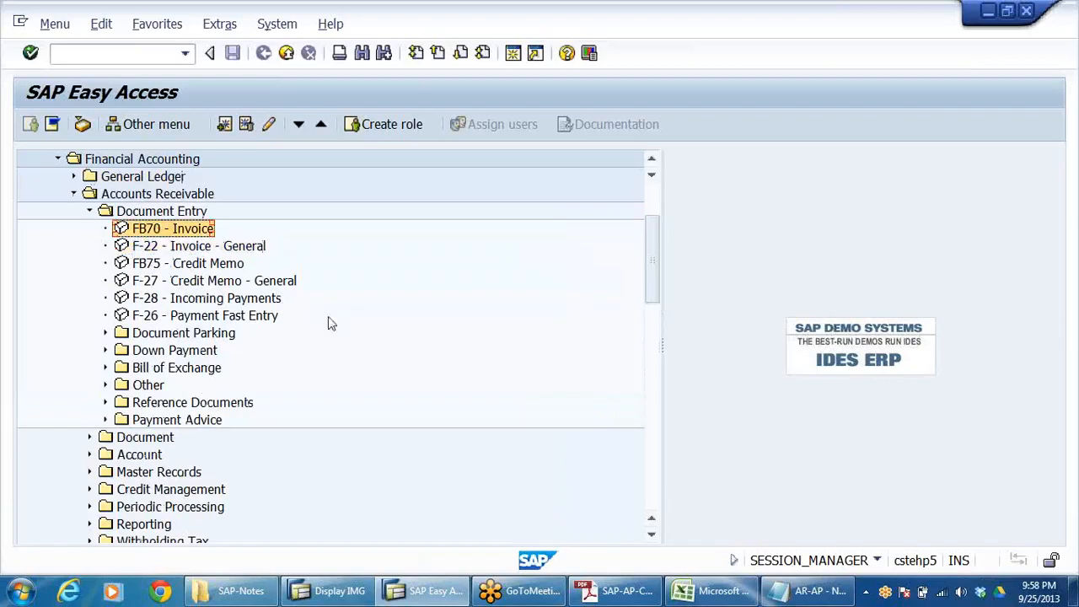
double_click(156, 234)
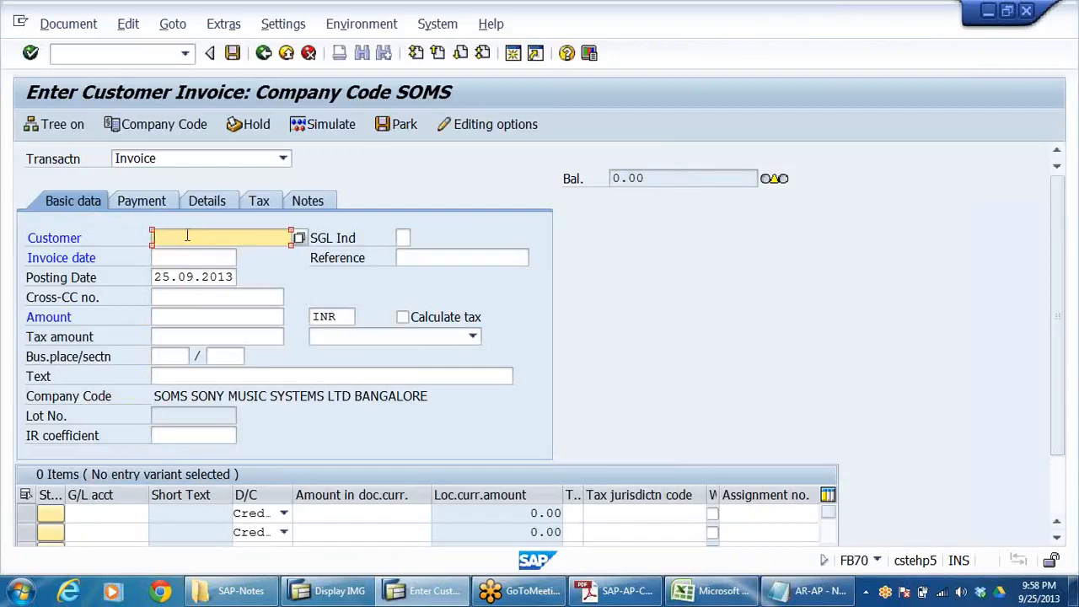
left_click(105, 513)
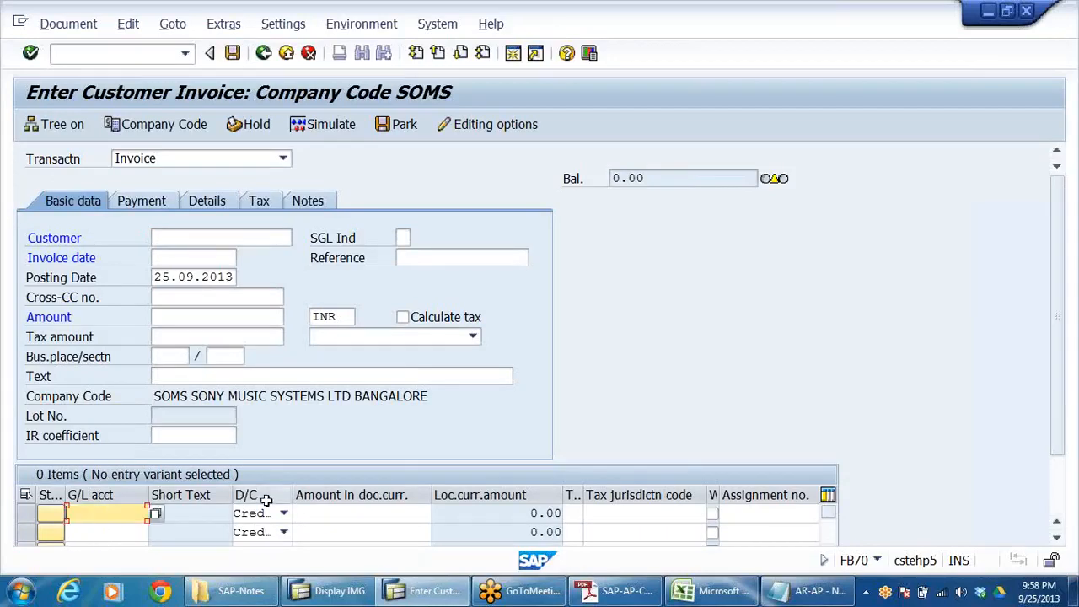
left_click(154, 238)
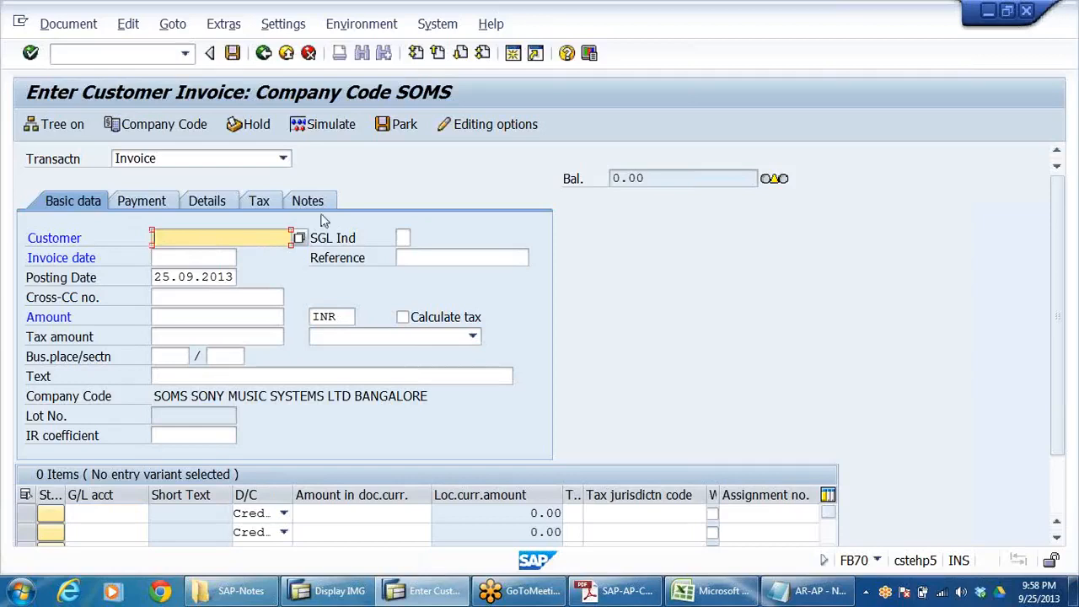
left_click(300, 239)
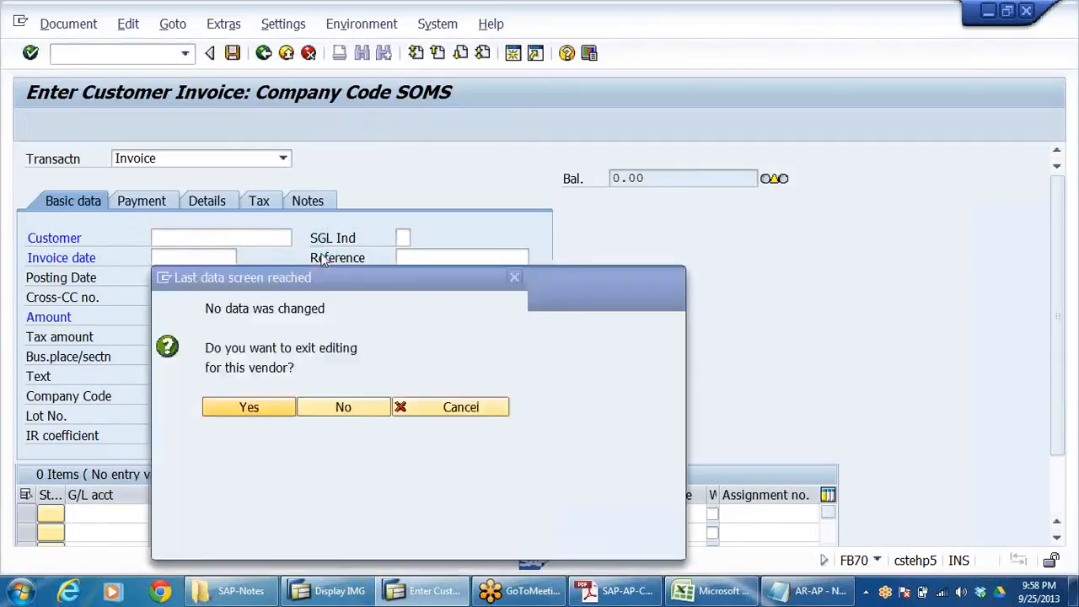
left_click(621, 542)
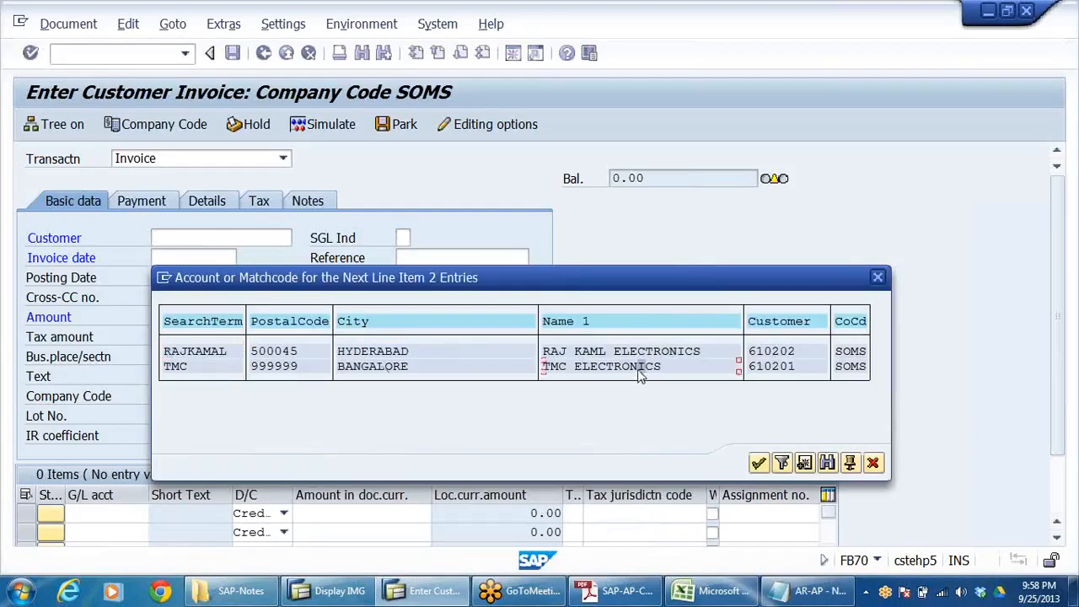
double_click(641, 368)
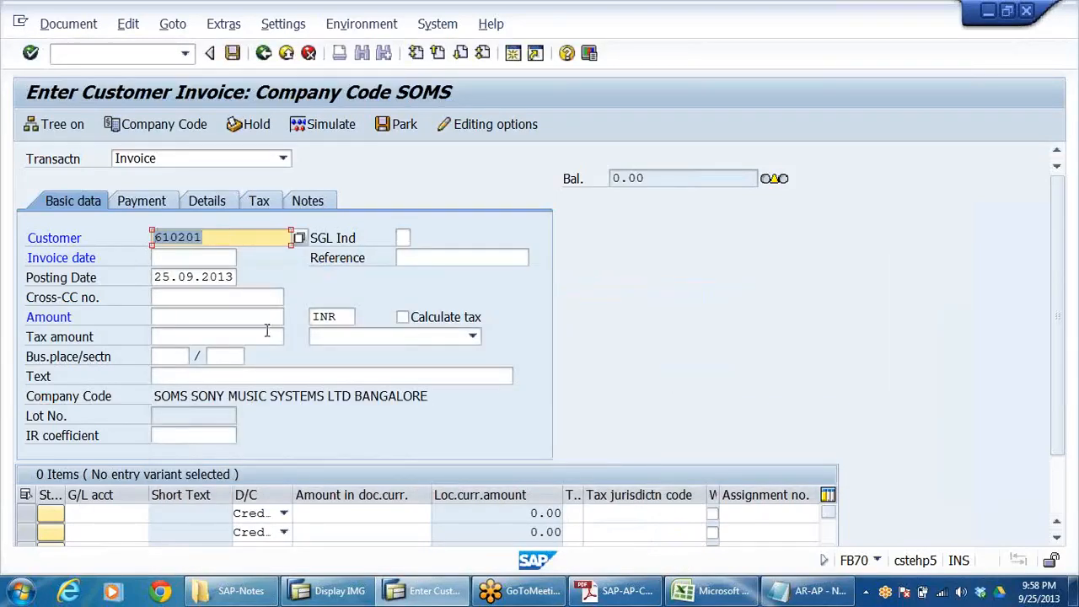
key("Return")
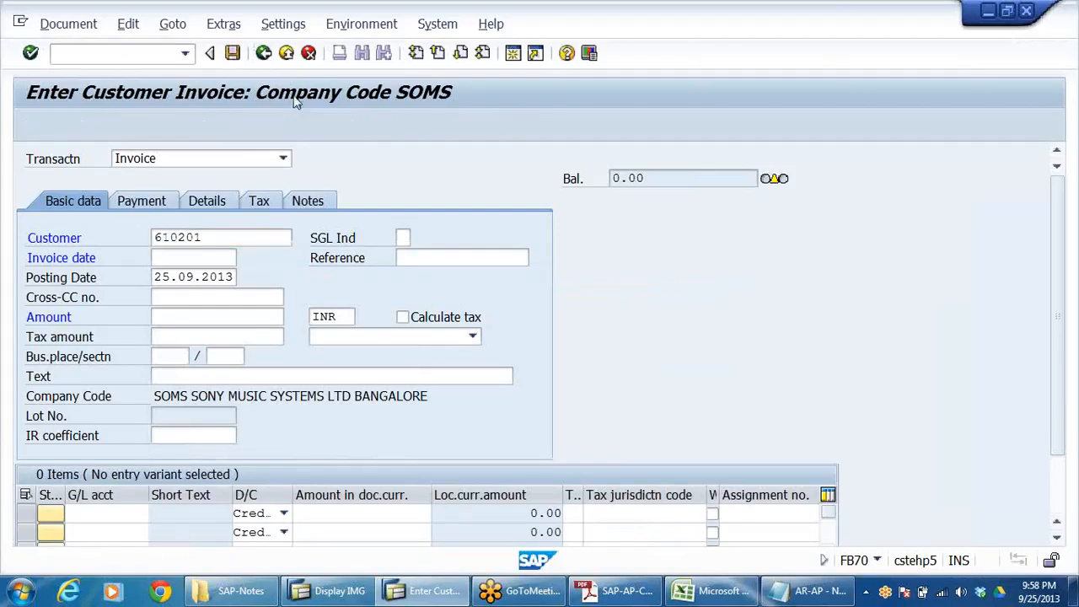
left_click(309, 52)
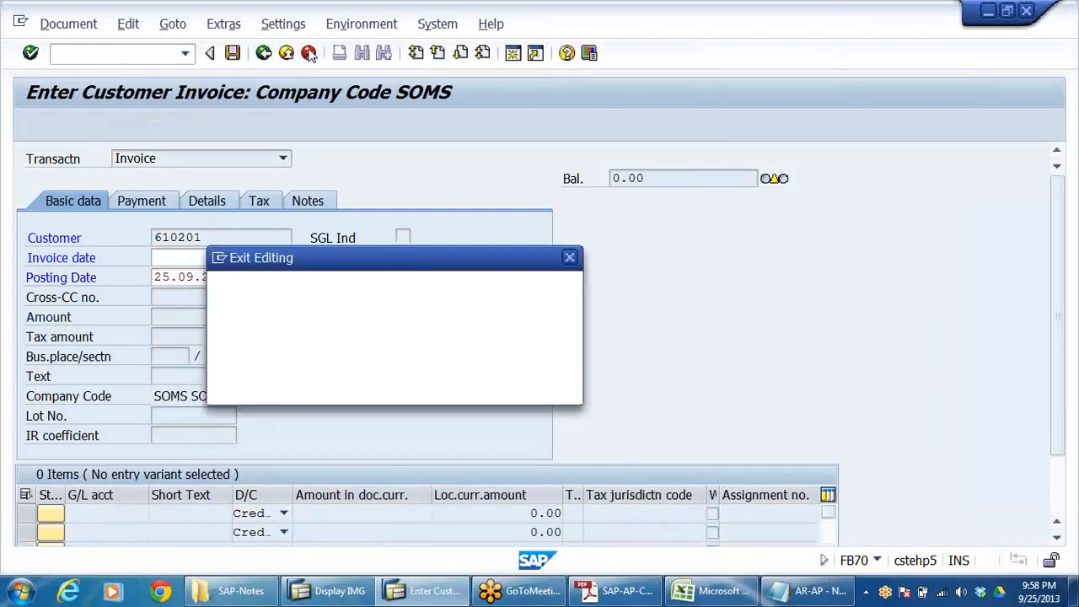
left_click(339, 387)
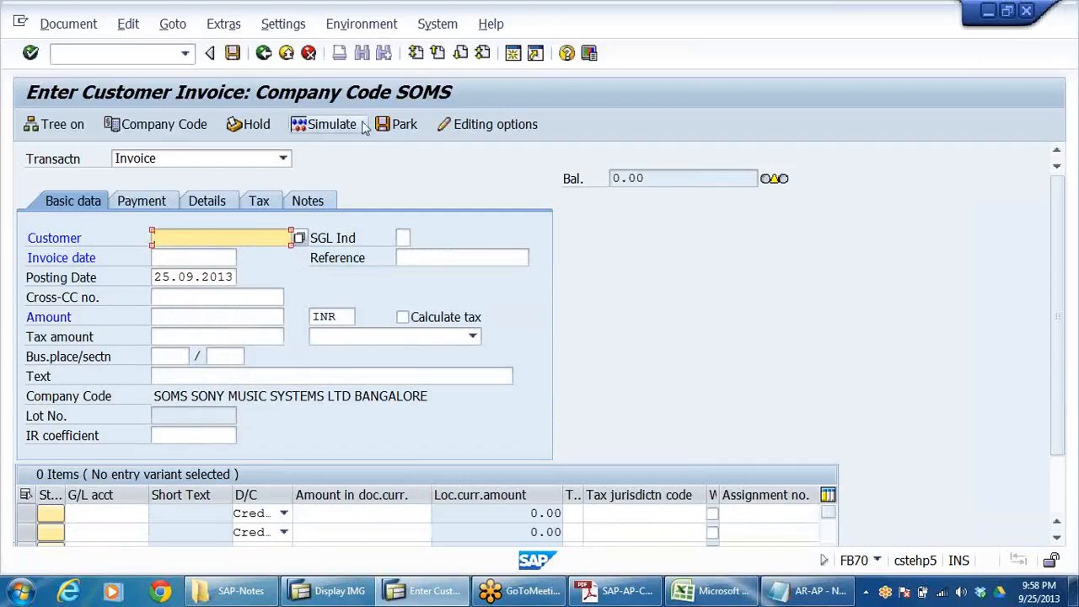
Change the company code of the customer invoice to DRLB
left_click(167, 124)
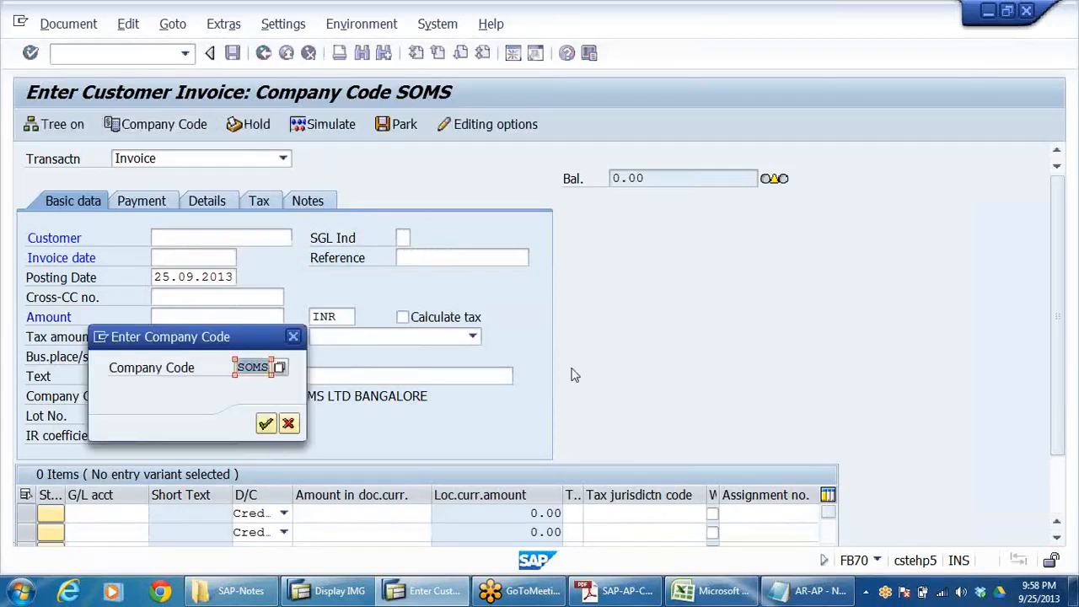
type("D")
left_click(252, 385)
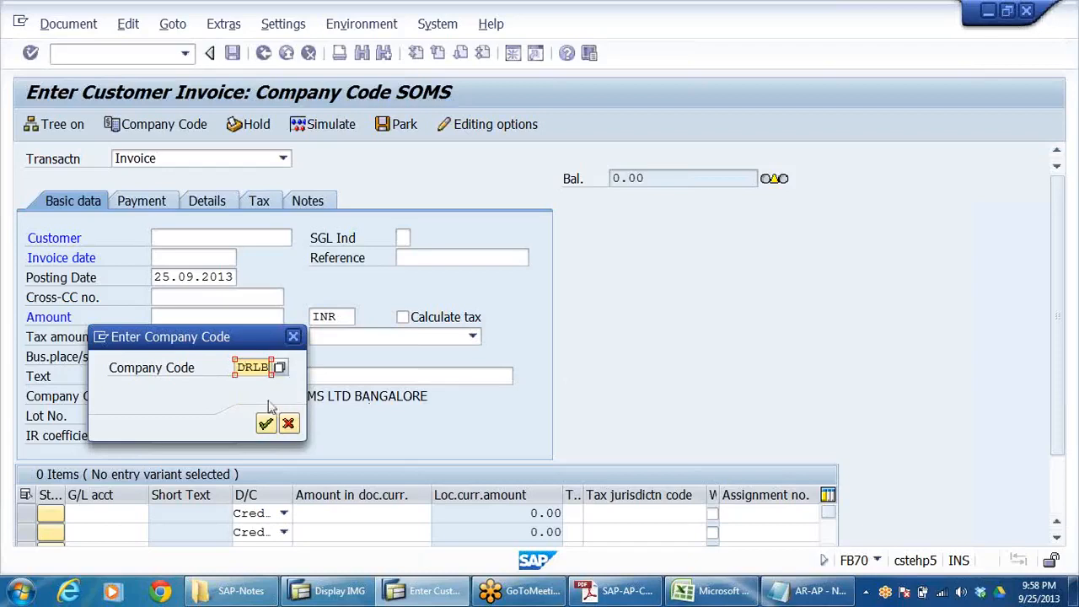
left_click(266, 423)
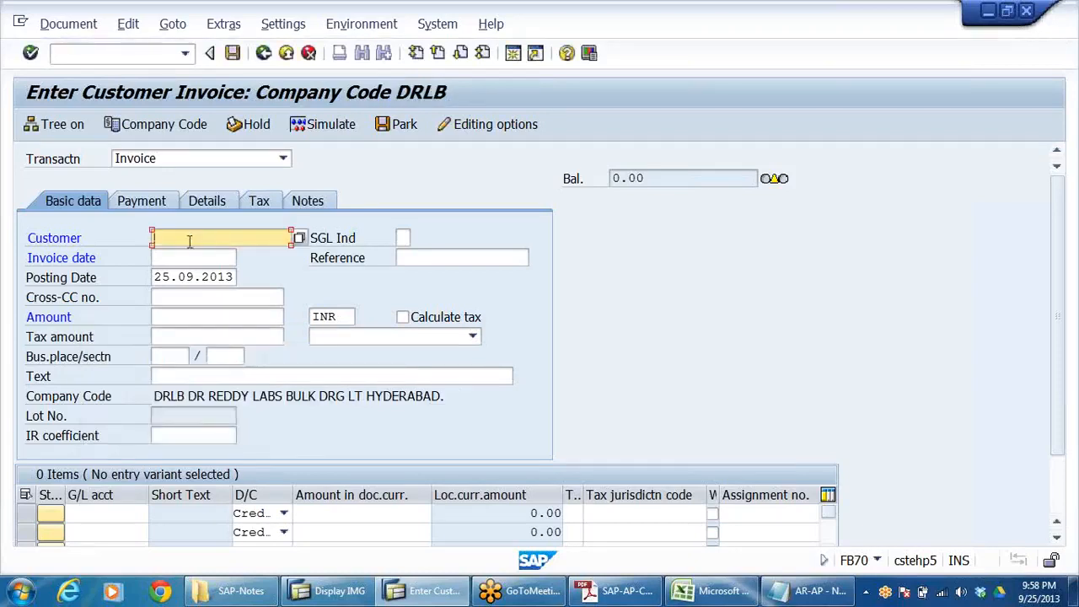
Look up and choose the customer Sun Pharma Dealers, and set the invoice amount to 130000 INR
left_click(299, 238)
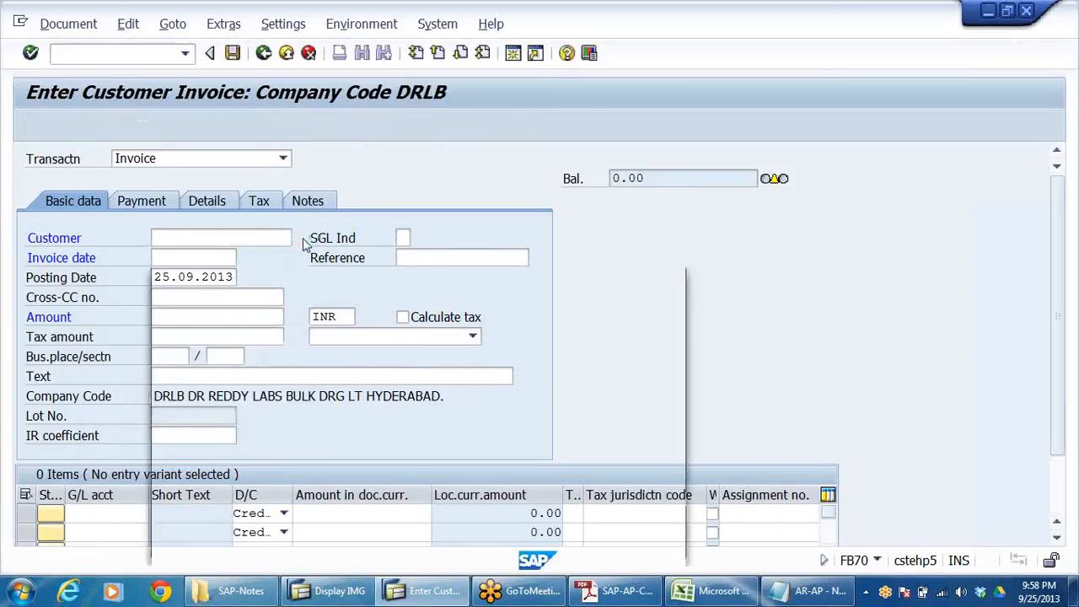
left_click(622, 541)
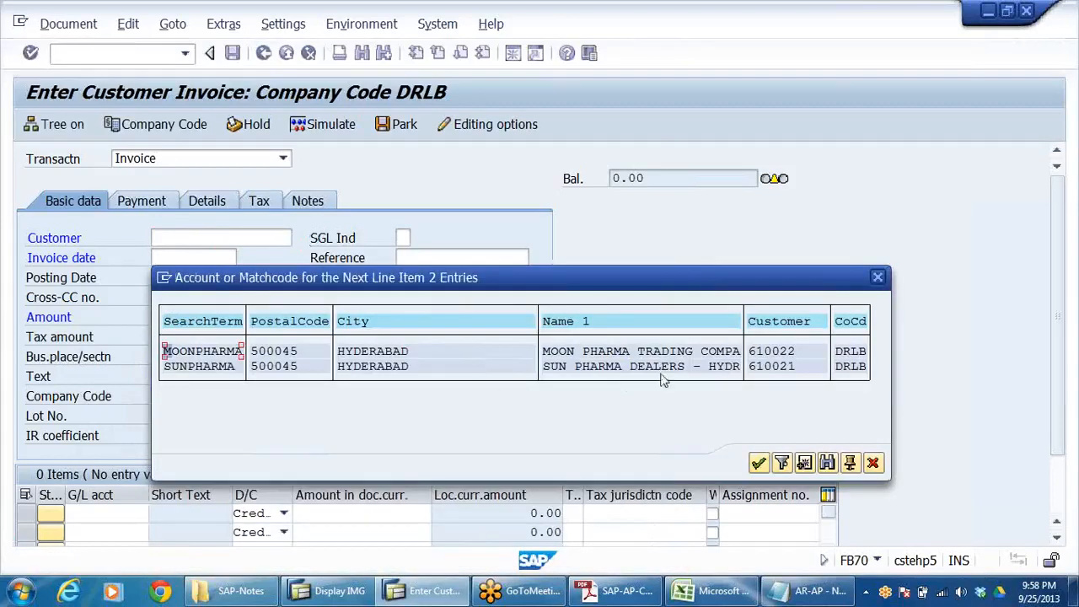
left_click(661, 371)
double_click(773, 373)
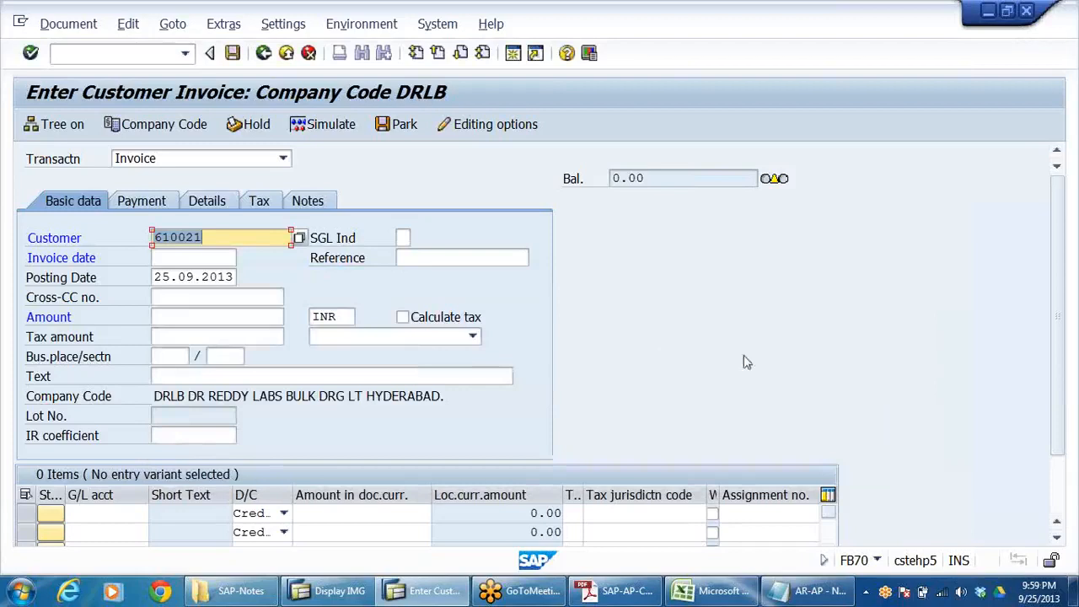
left_click(216, 238)
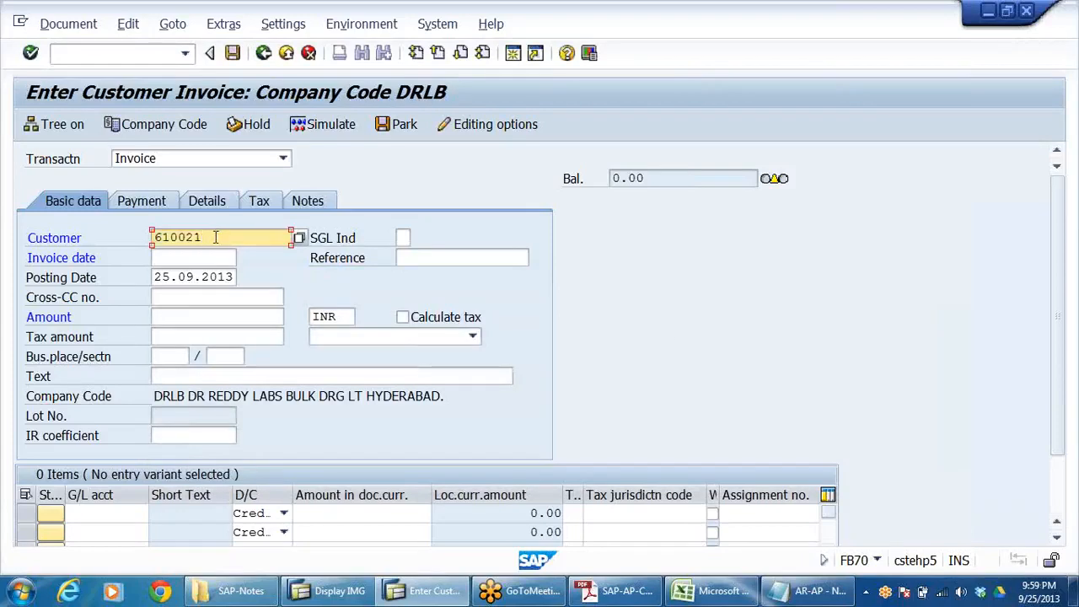
left_click_drag(216, 237, 35, 238)
left_click(162, 316)
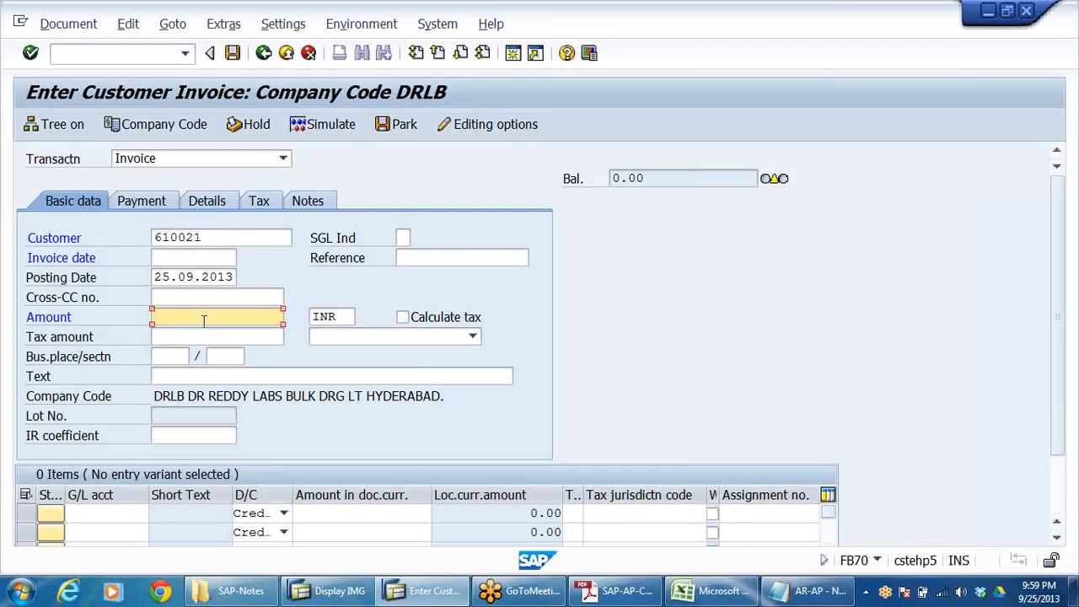
type("130000")
Enter G/L accounts 300001 and 300002 in the first two line items of the customer invoice
left_click(106, 514)
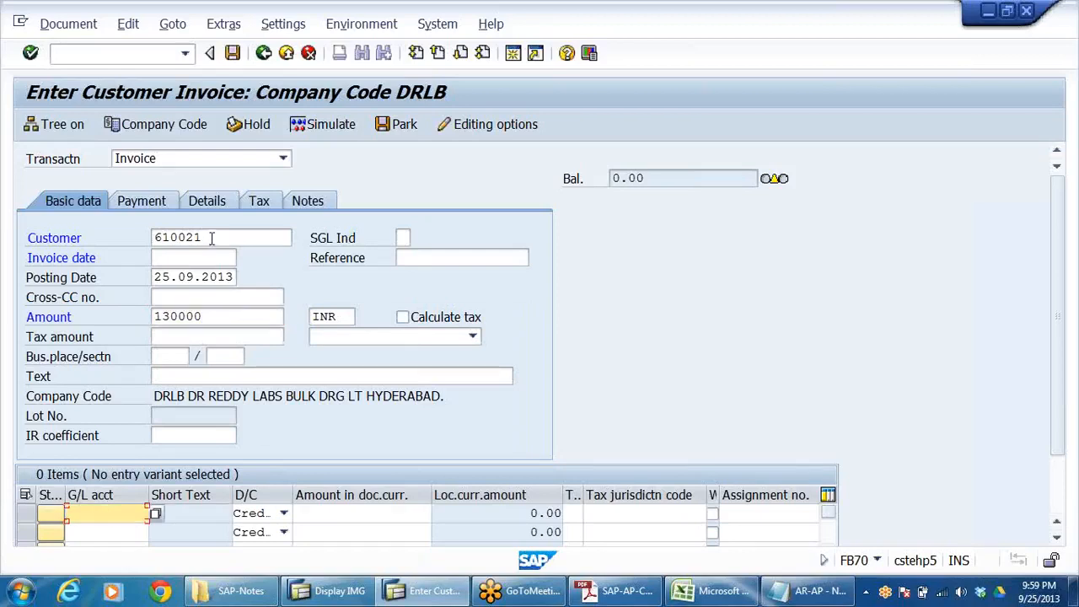
left_click(212, 238)
left_click(103, 512)
left_click(103, 511)
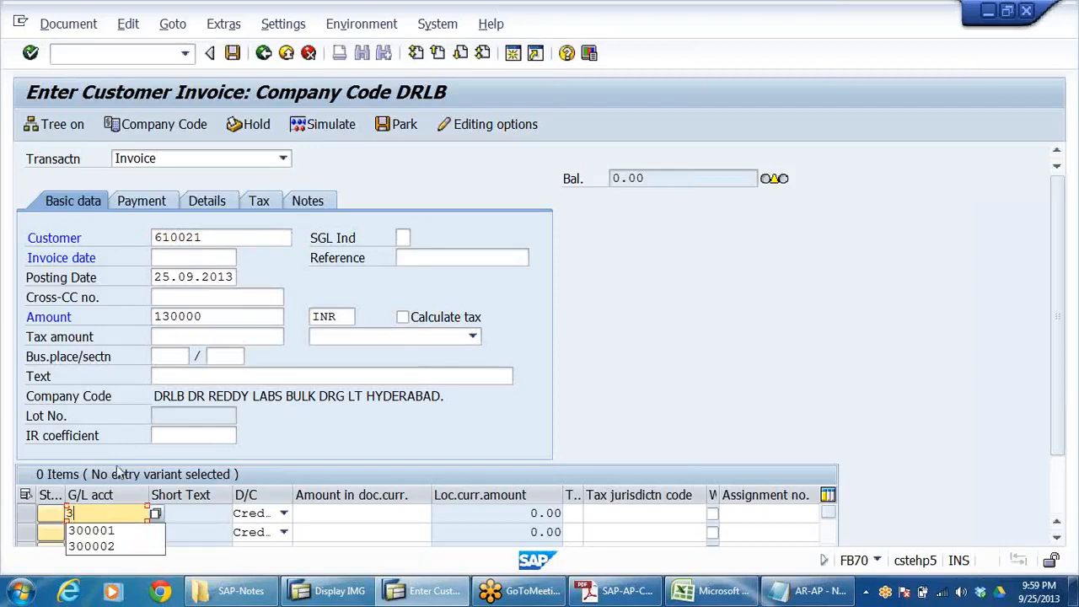
left_click(96, 524)
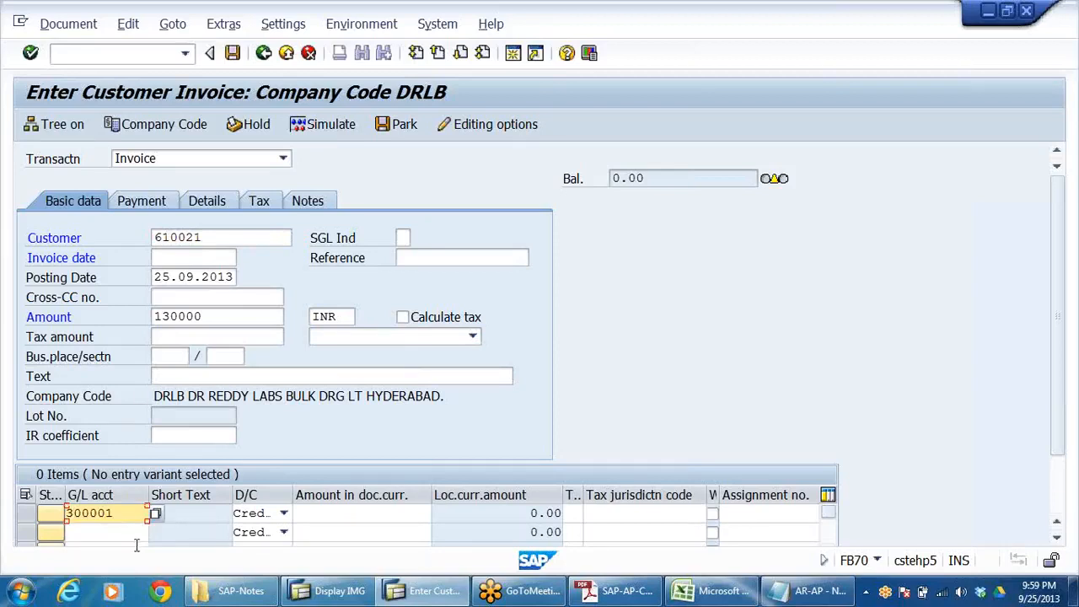
left_click(122, 533)
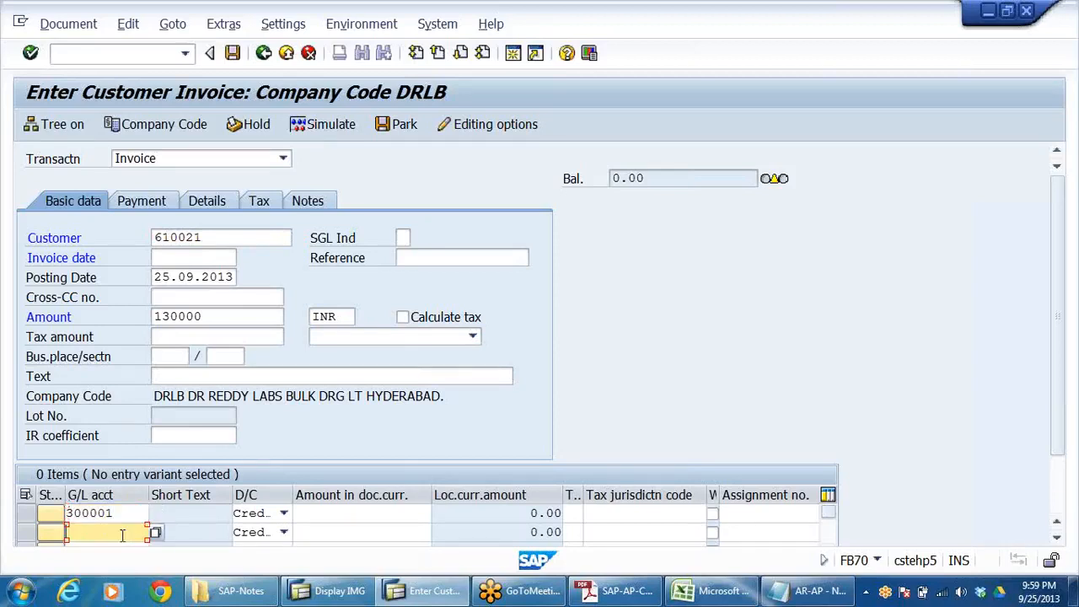
left_click(122, 532)
left_click(118, 560)
Set the document currency amounts to 100000 for G/L account 300001 and 30000 for 300002, and validate the entries
left_click(376, 513)
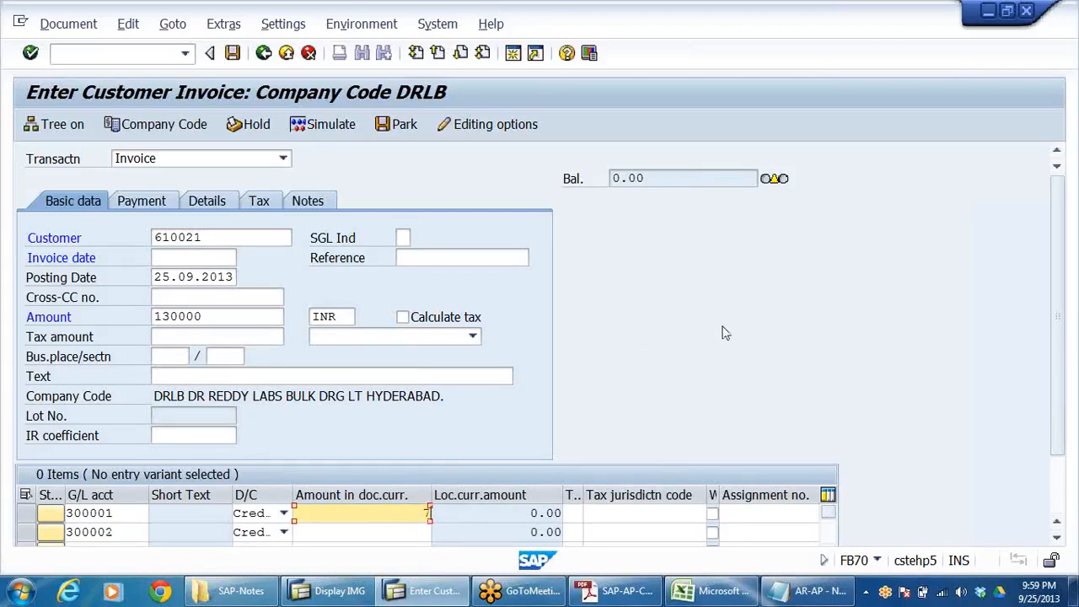
type("100000")
left_click(379, 533)
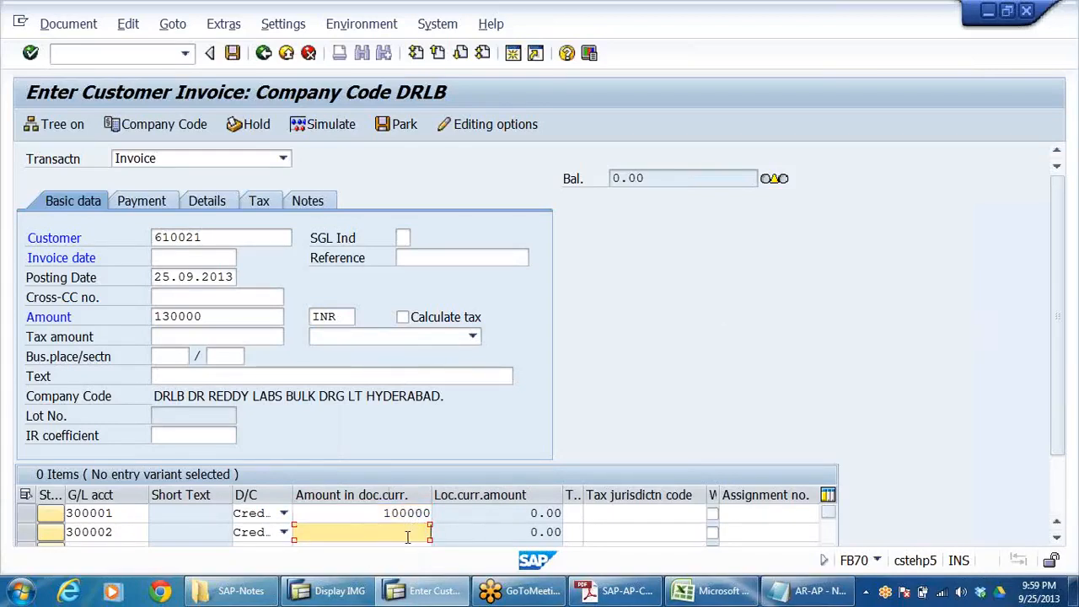
type("30000")
key("Return")
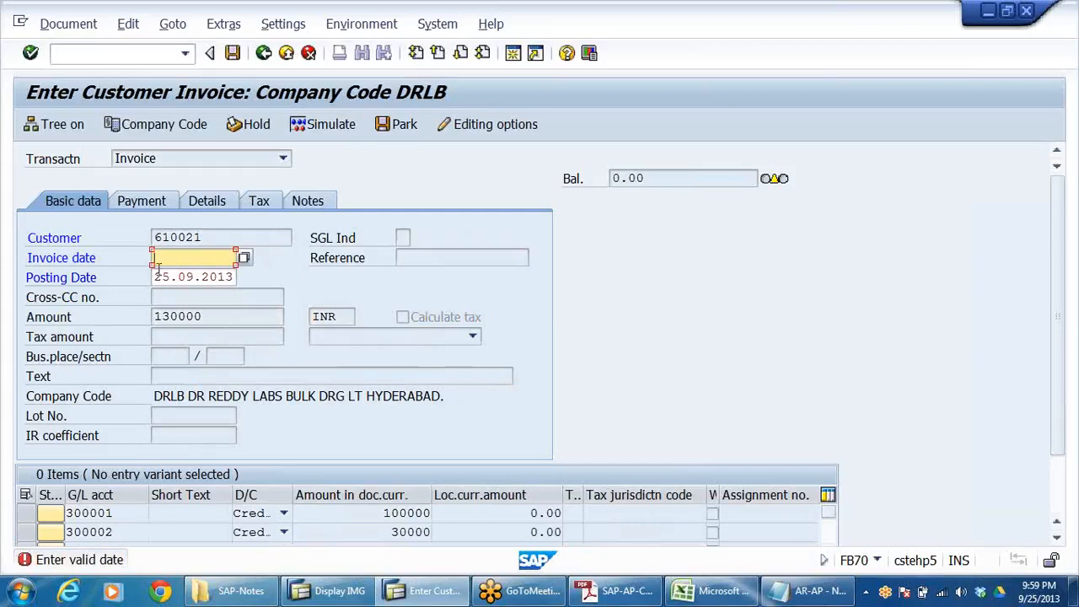
Copy the posting date 25.09.2013 into the invoice date of the customer invoice and validate the entry
left_click_drag(157, 277, 353, 289)
key("ctrl+c")
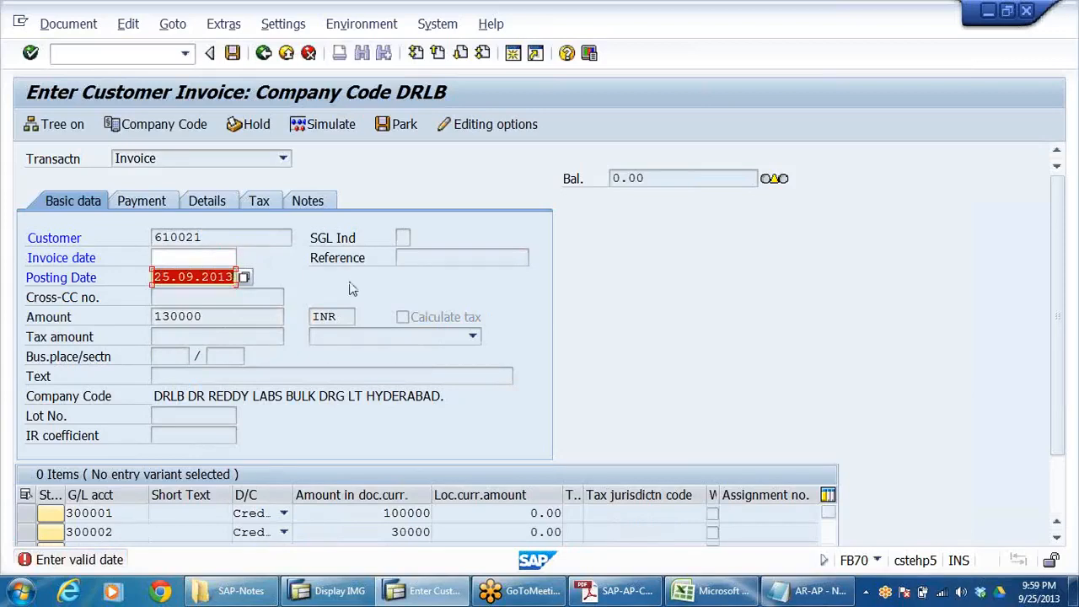
left_click(189, 257)
key("ctrl+v")
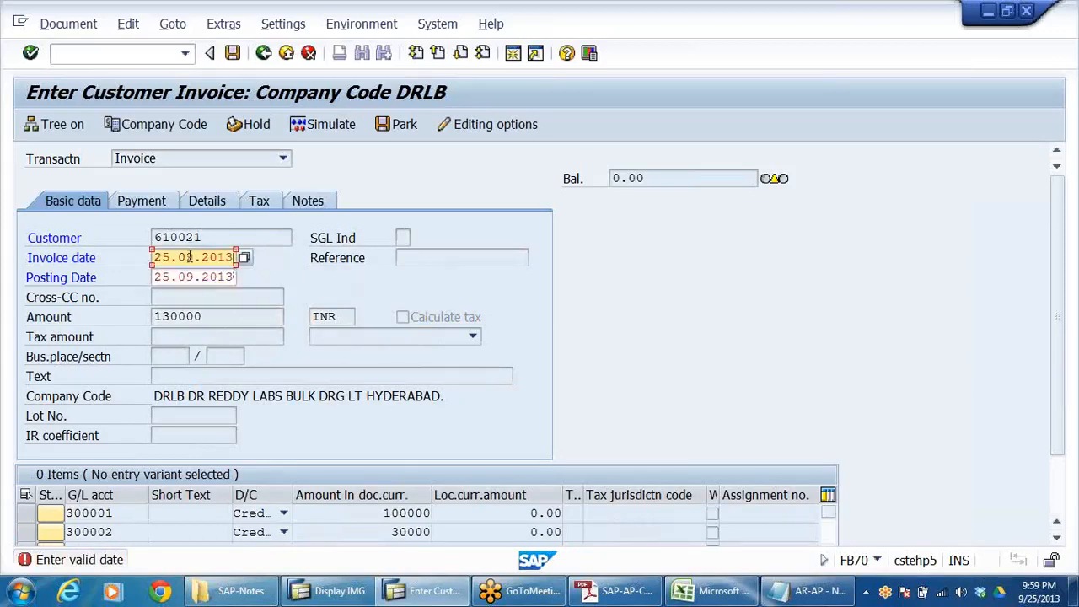
key("Return")
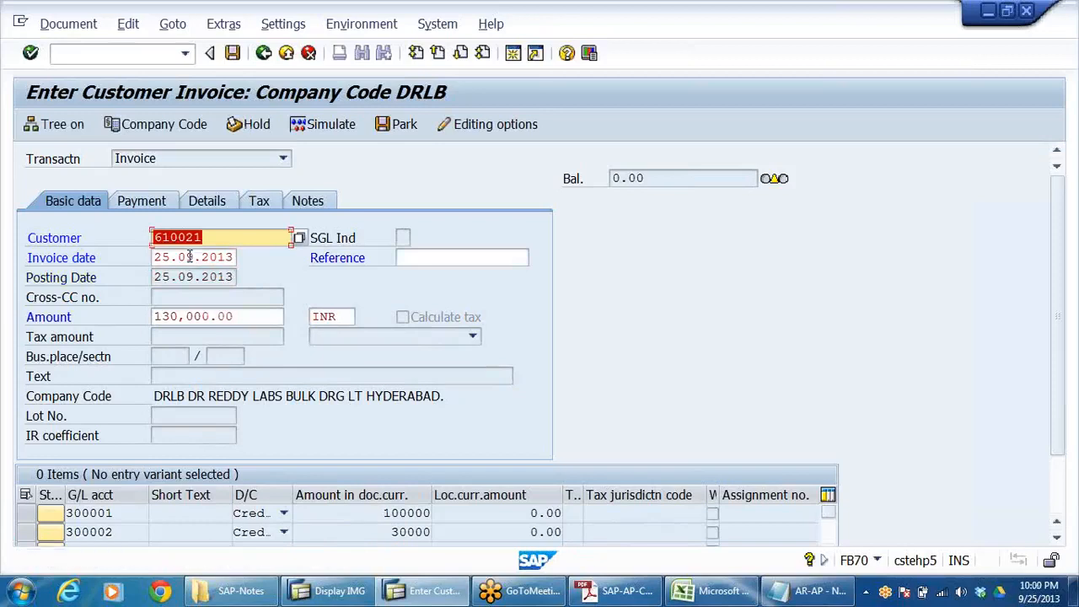
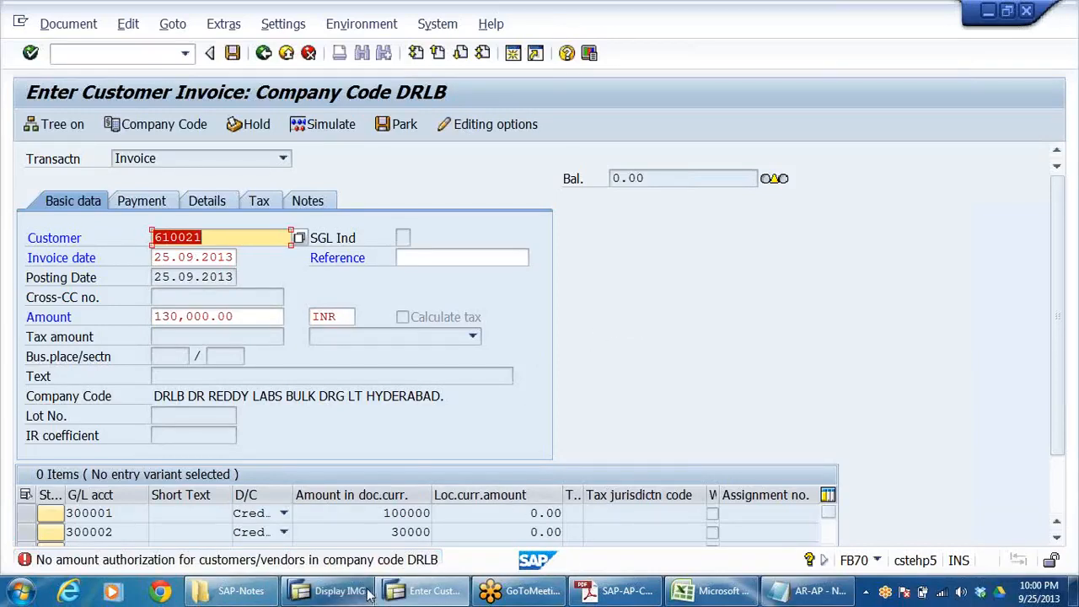
Run OB57 in a new session, assign tolerance group DRAO to the first listed user, and save with the proposed customizing request
left_click(511, 56)
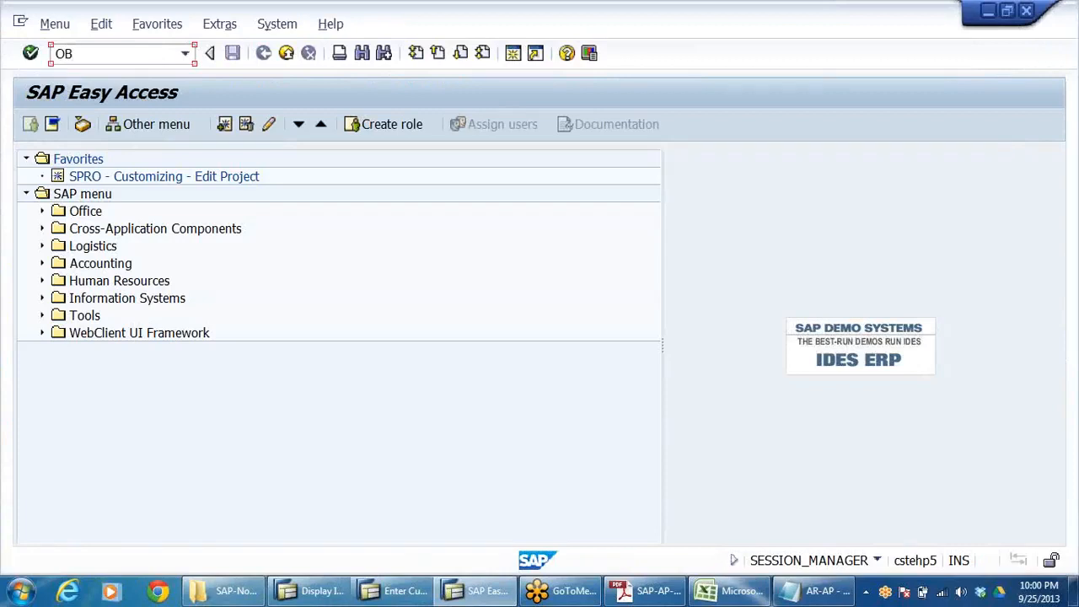
type("OB57")
key("Return")
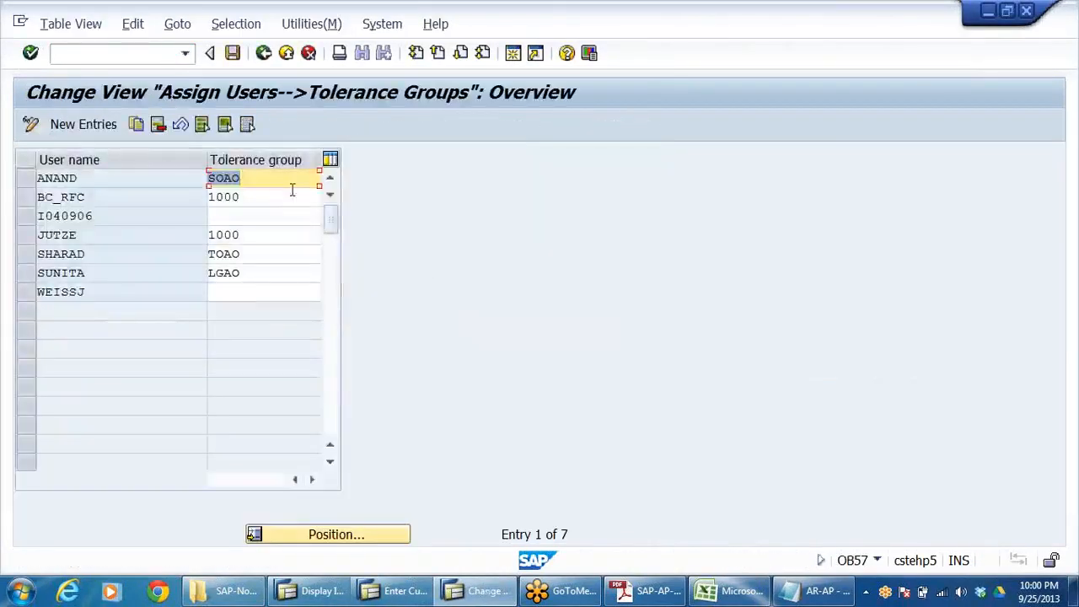
left_click(289, 185)
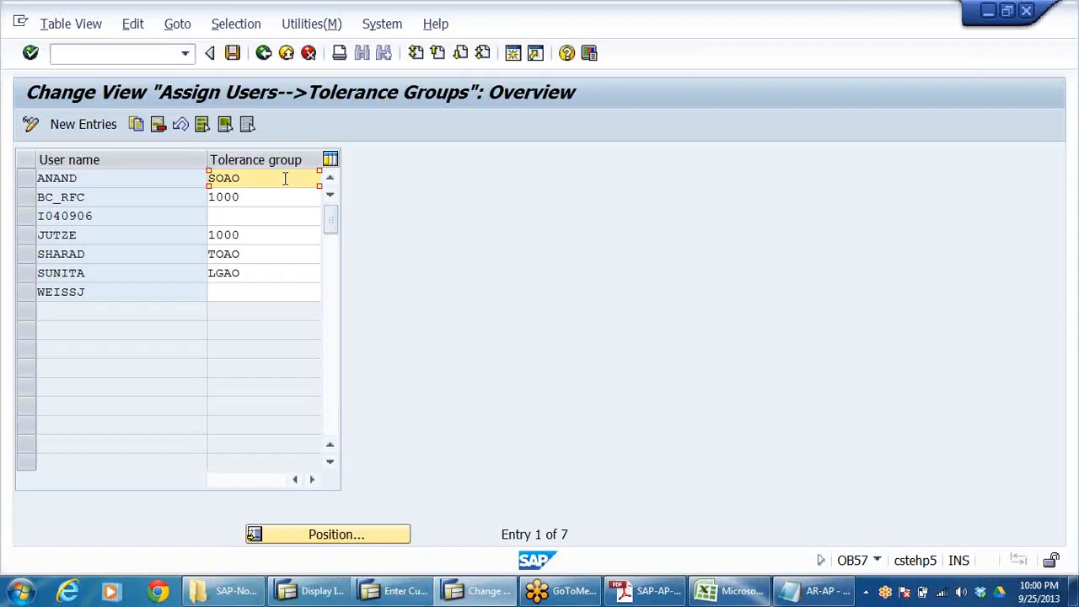
double_click(278, 181)
type("D")
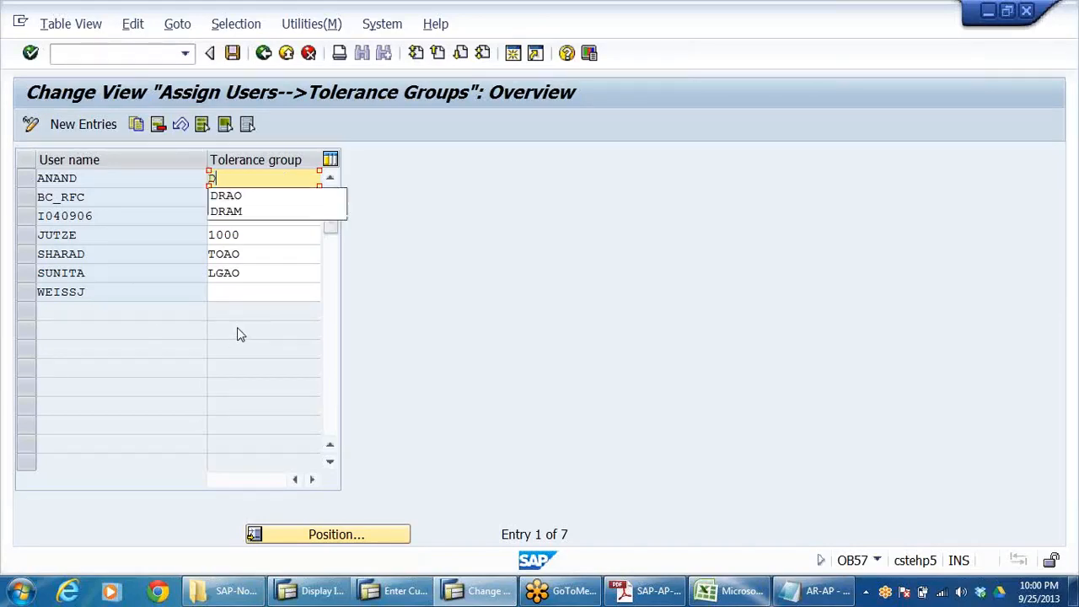
left_click(260, 199)
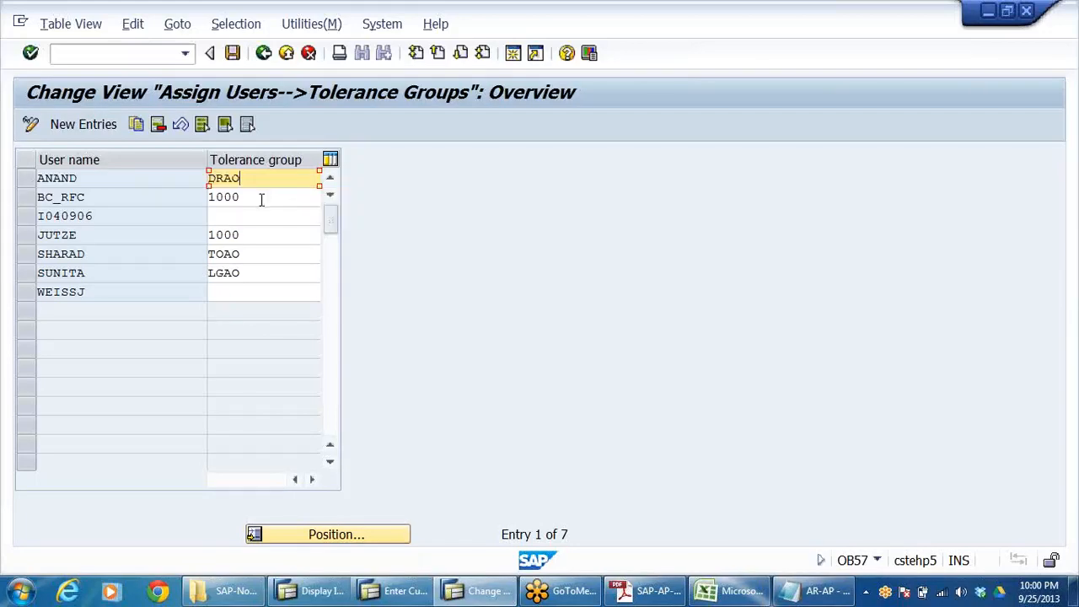
left_click(234, 53)
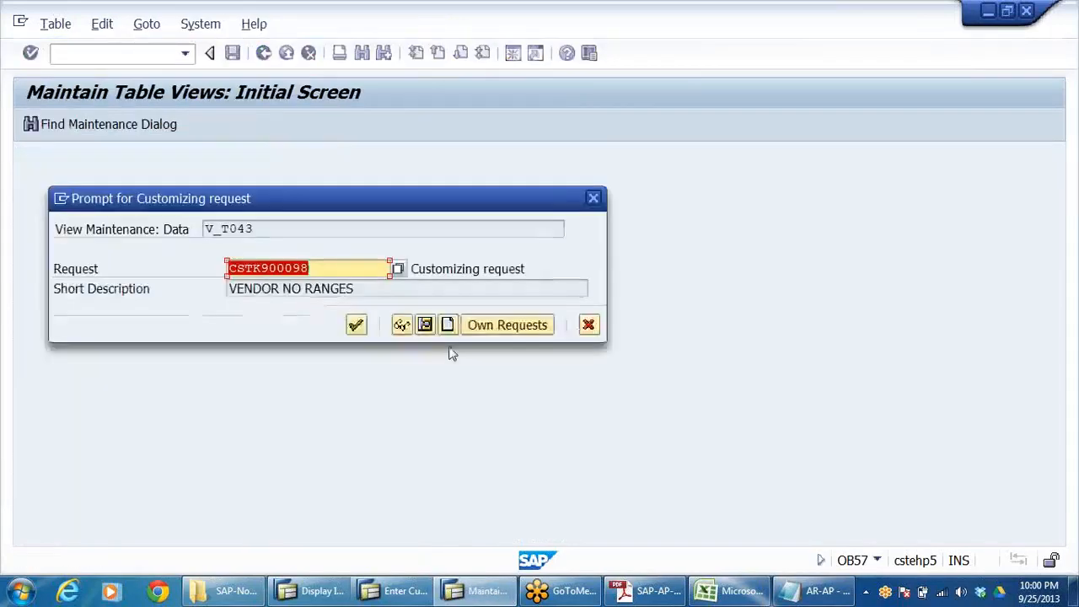
left_click(356, 326)
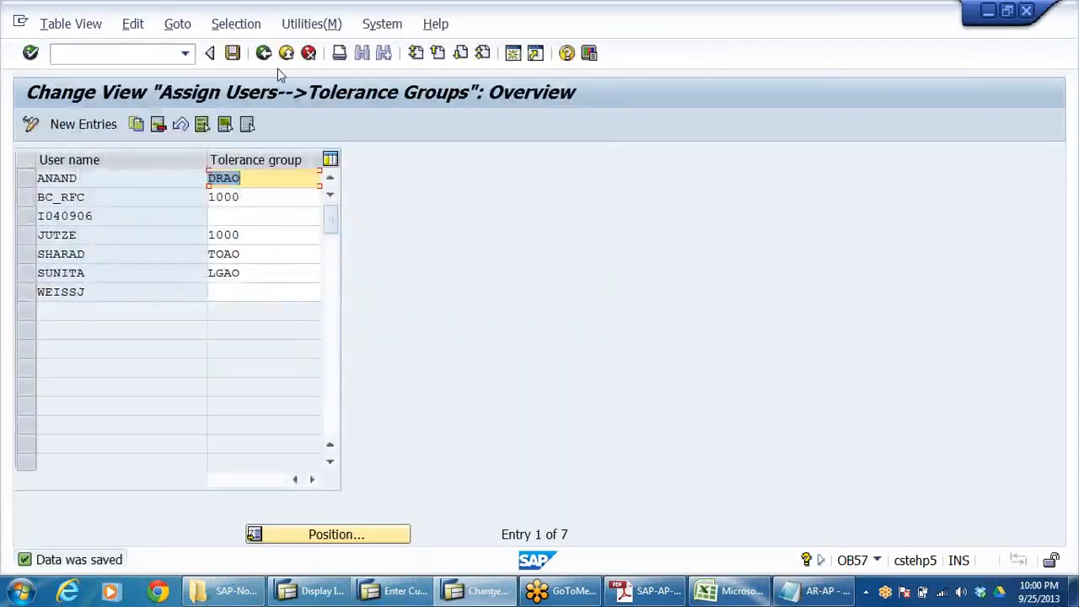
key("F3")
Return to the customer invoice and revalidate it, discard its data, and restart FB70 with an empty invoice
key("alt+Tab")
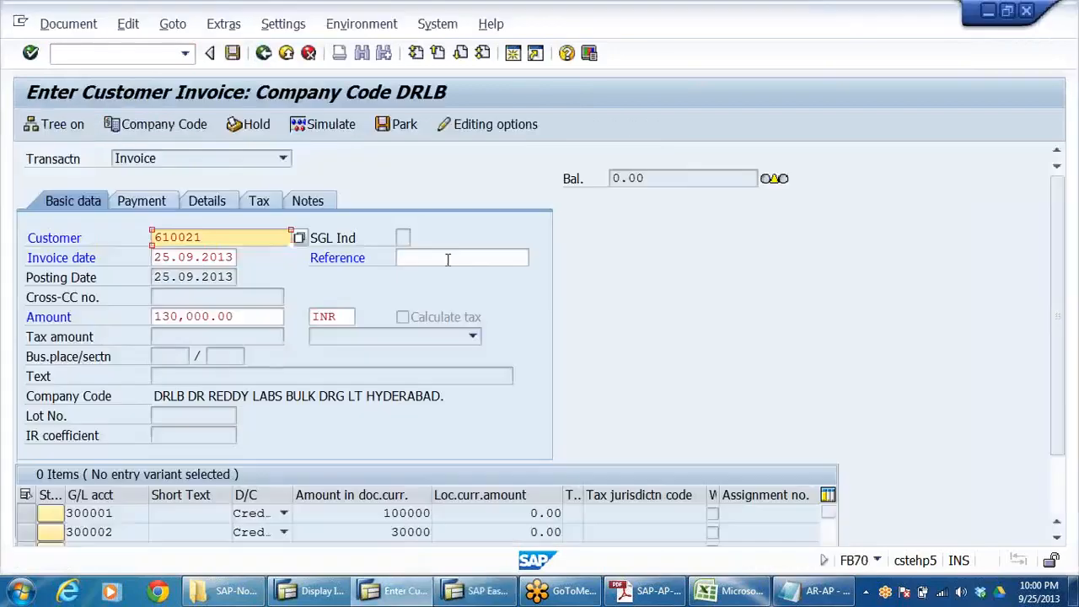
key("Return")
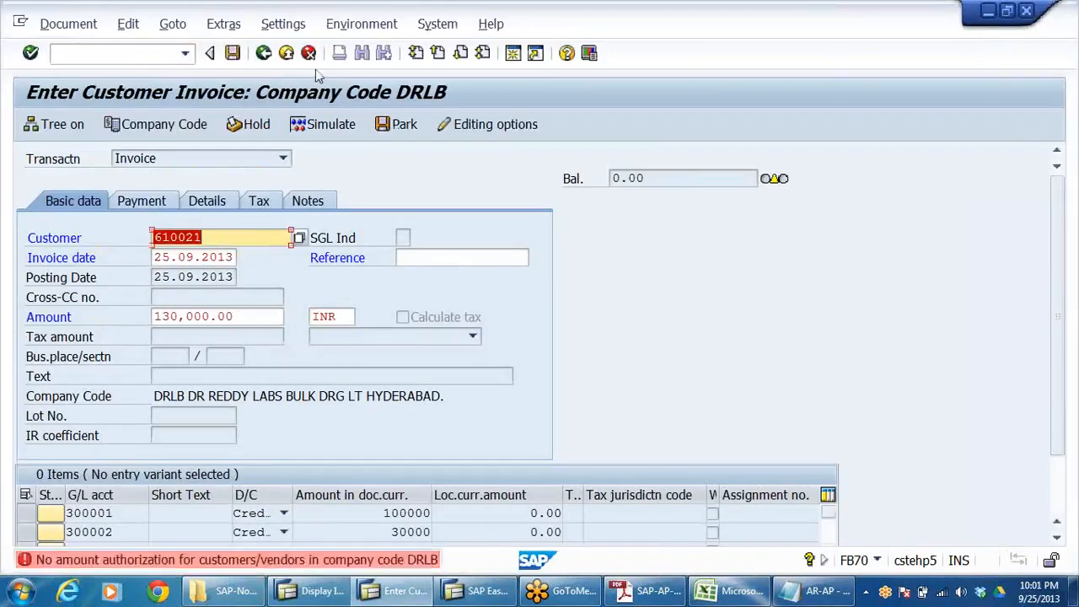
left_click(286, 53)
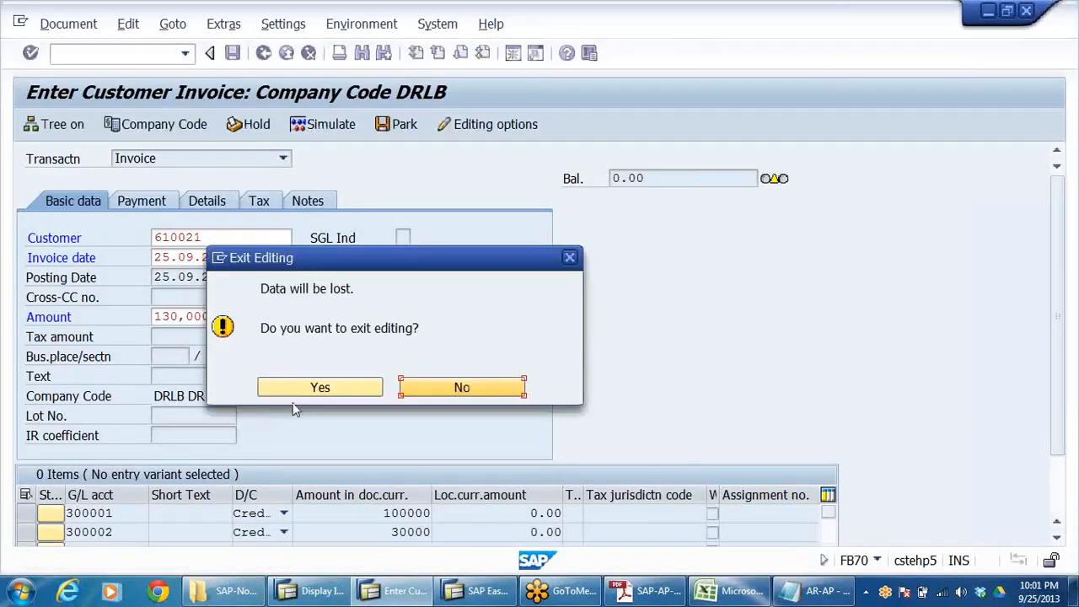
left_click(318, 389)
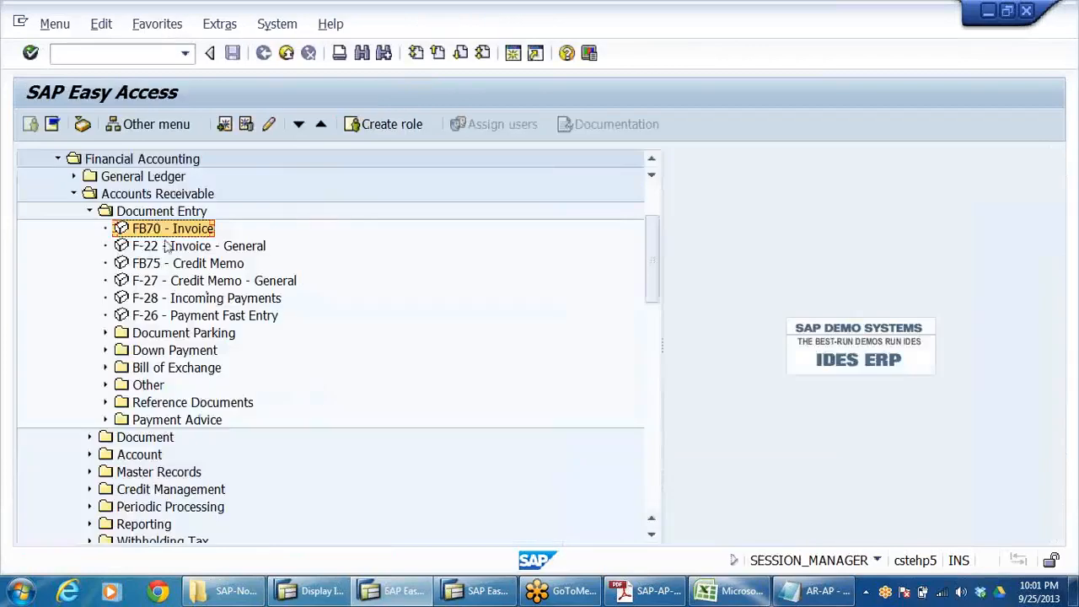
double_click(159, 231)
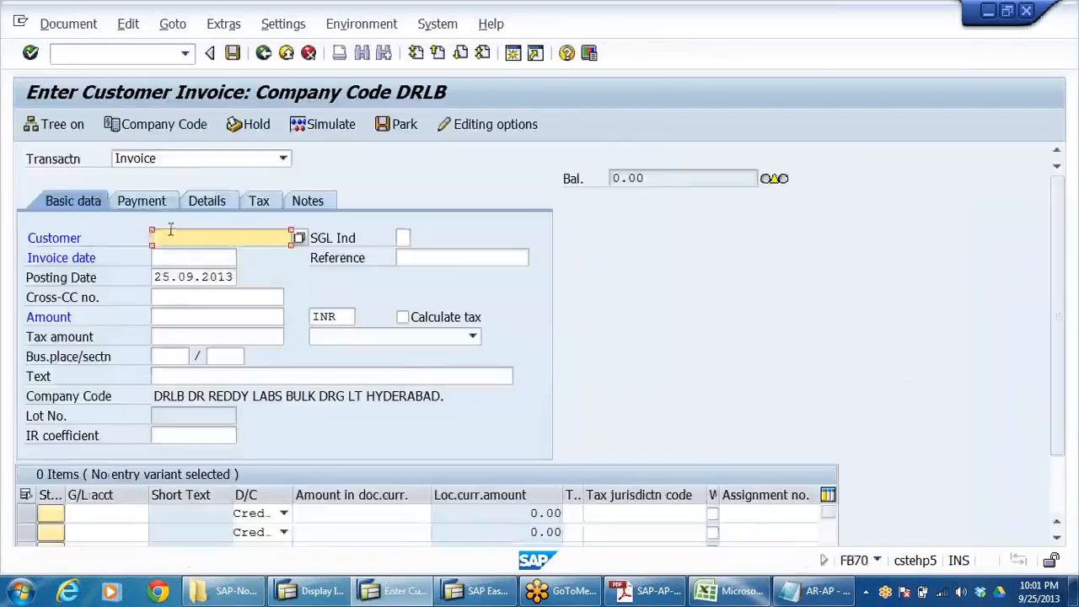
Enter the previously used customer's number in the new invoice, with invoice date 25.09.2013 and amount 130000
left_click(176, 237)
left_click(179, 253)
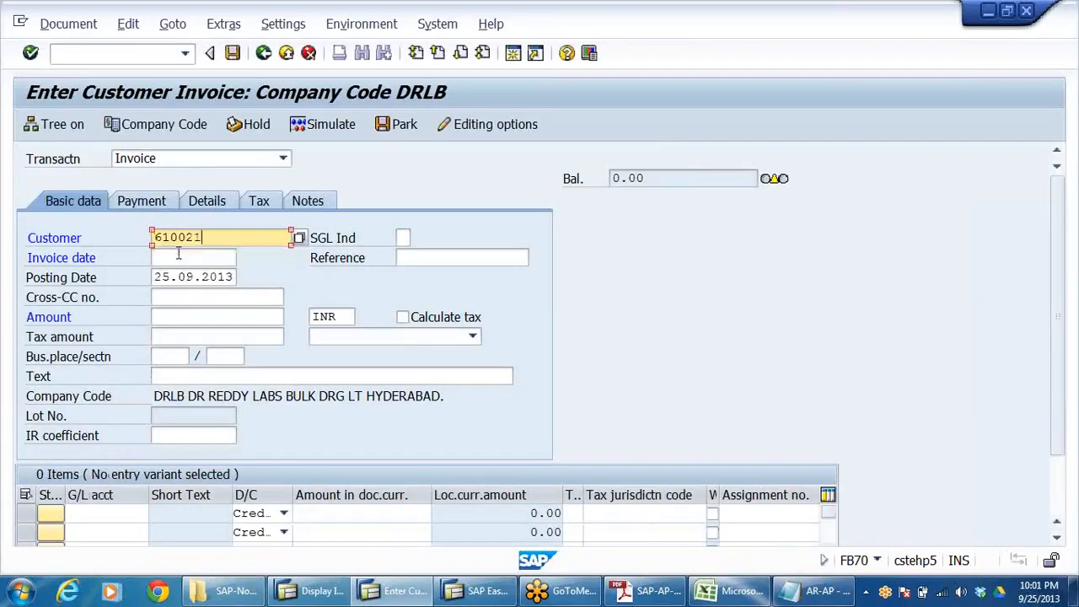
left_click(182, 257)
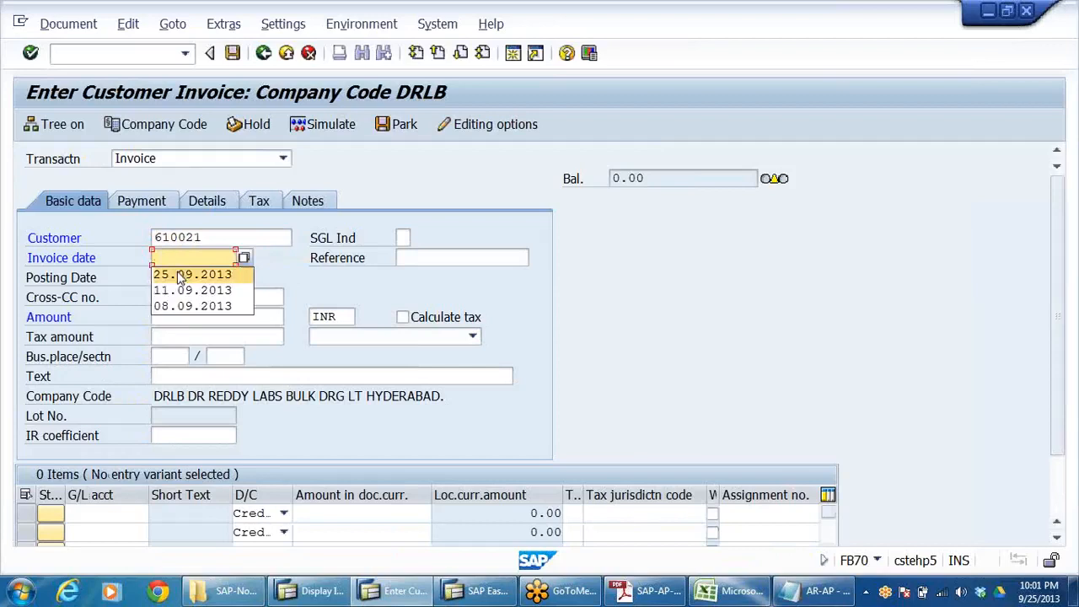
left_click(182, 271)
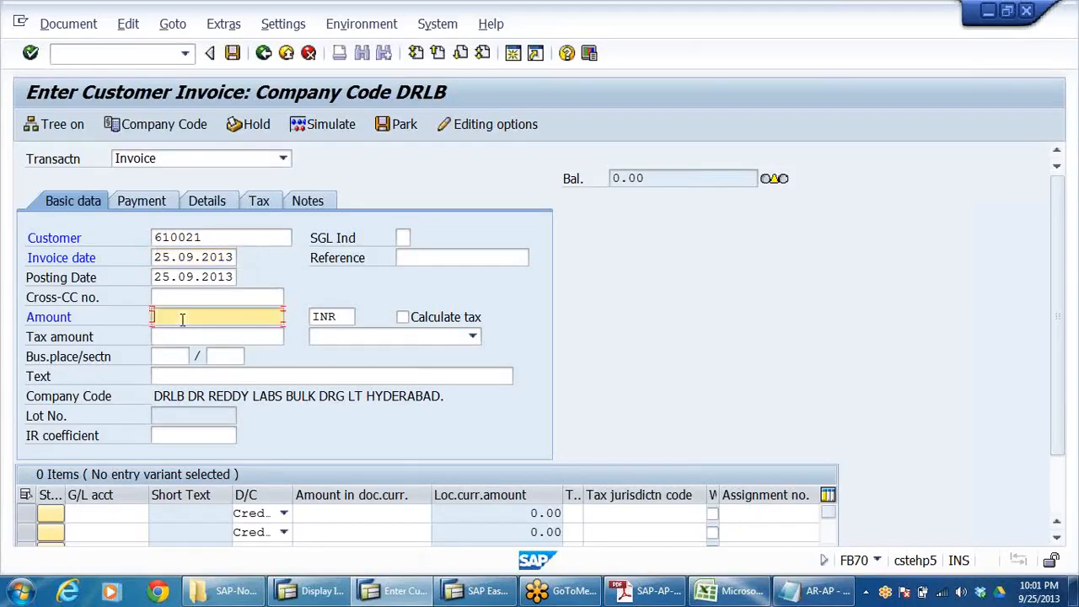
left_click(181, 318)
left_click(181, 319)
left_click(180, 334)
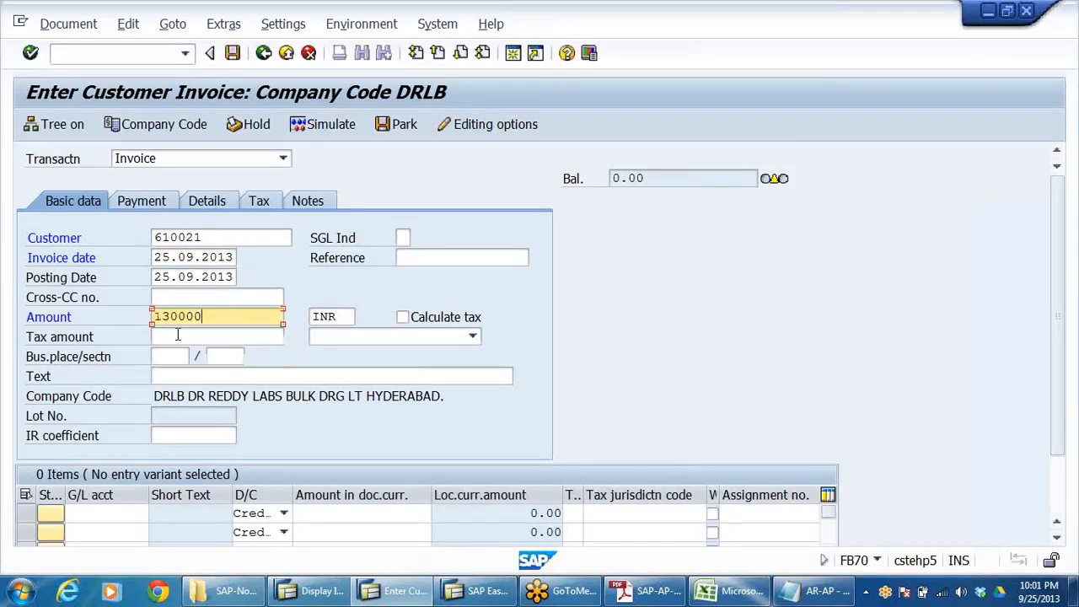
Enter line items for G/L account 300001 with 100000 and G/L account 300002 with 30000, and validate the invoice
left_click(113, 514)
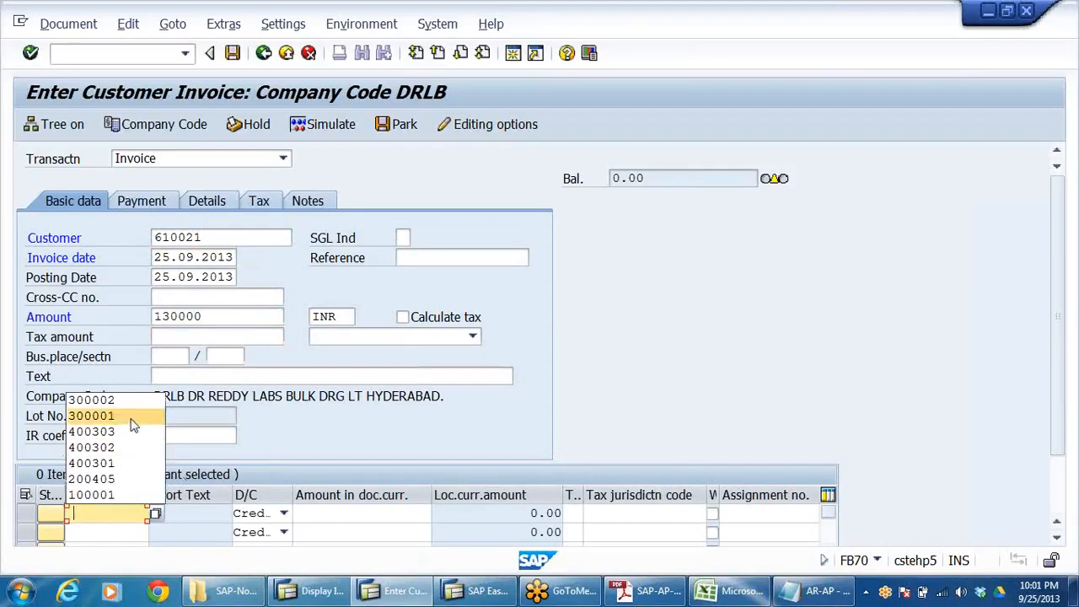
left_click(118, 413)
left_click(120, 529)
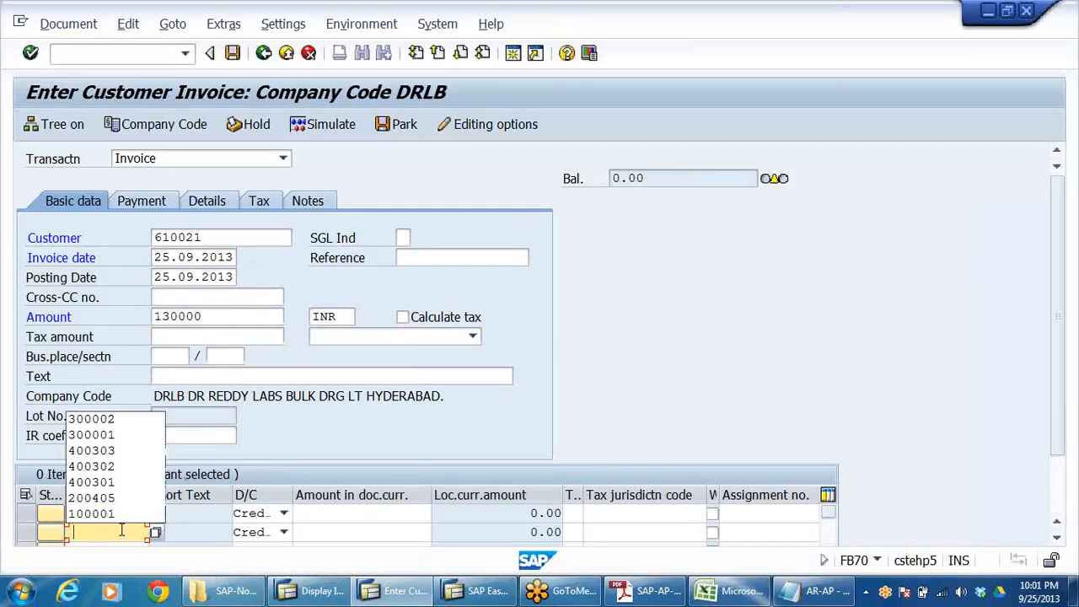
left_click(118, 422)
left_click(362, 513)
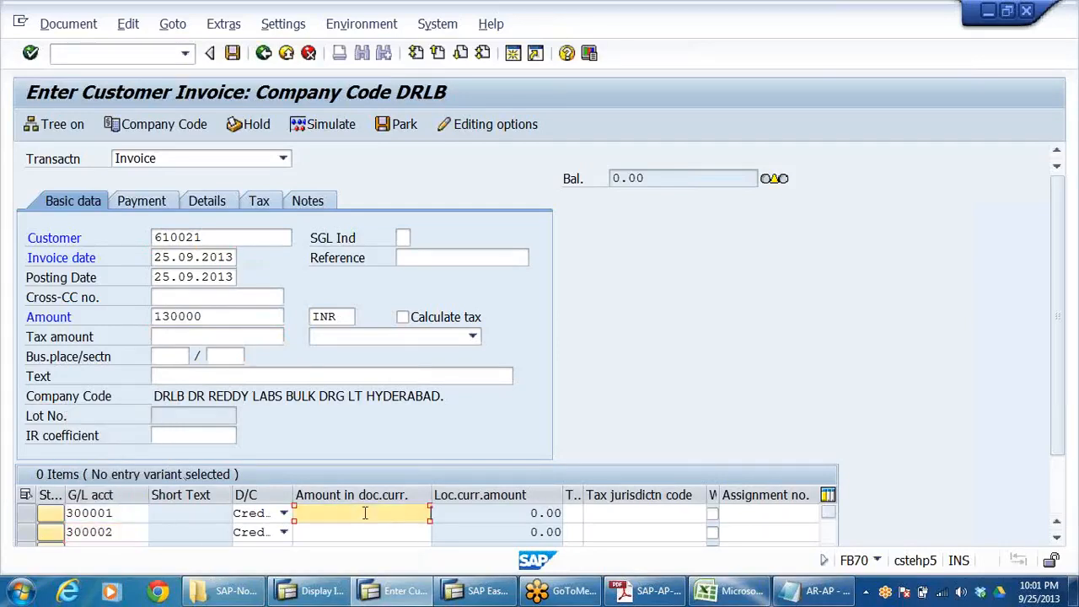
left_click(417, 370)
left_click(422, 532)
left_click(420, 405)
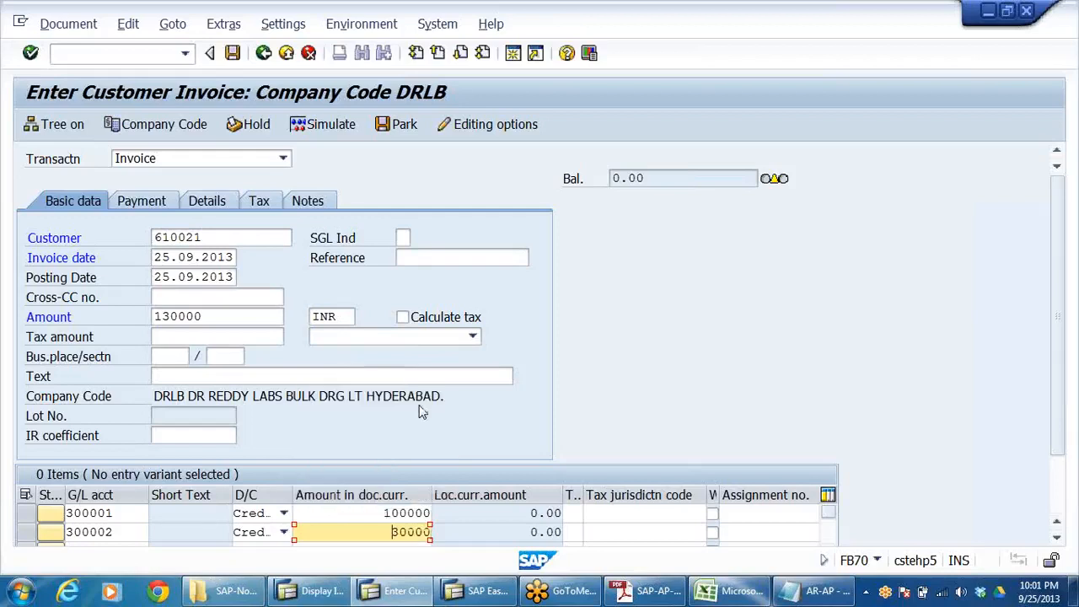
key("Return")
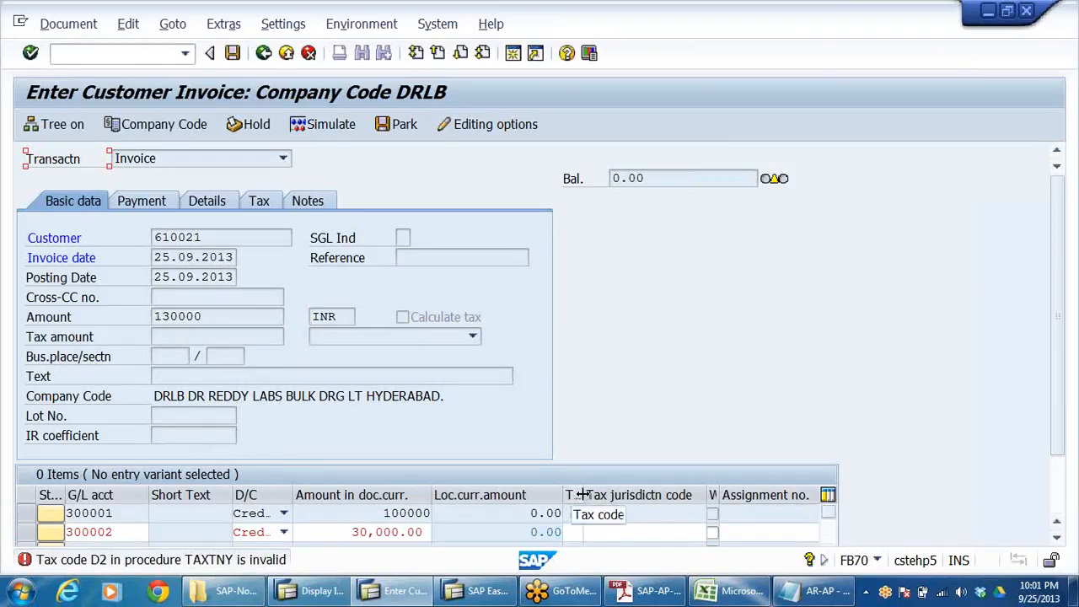
Widen the tax code column and look up the available tax codes for the G/L account 300002 line
left_click_drag(583, 489, 648, 489)
left_click(600, 531)
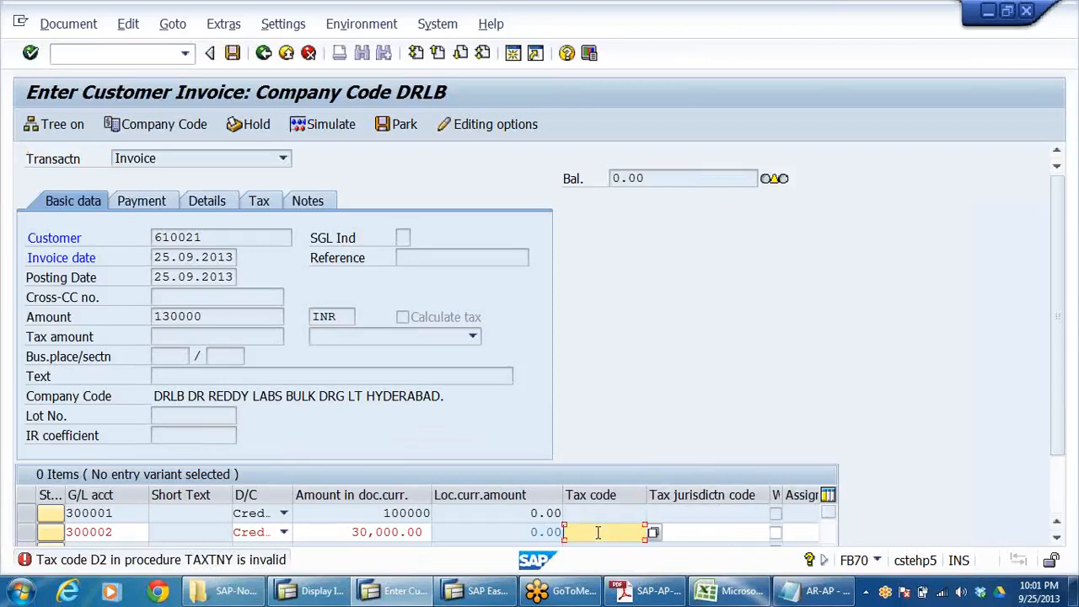
left_click(654, 532)
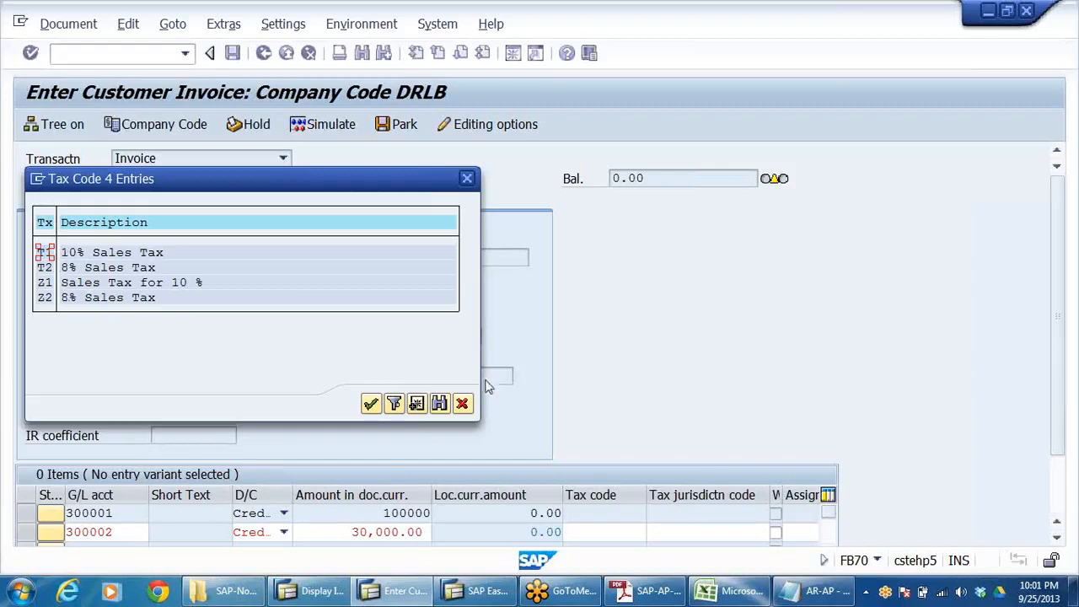
left_click(463, 404)
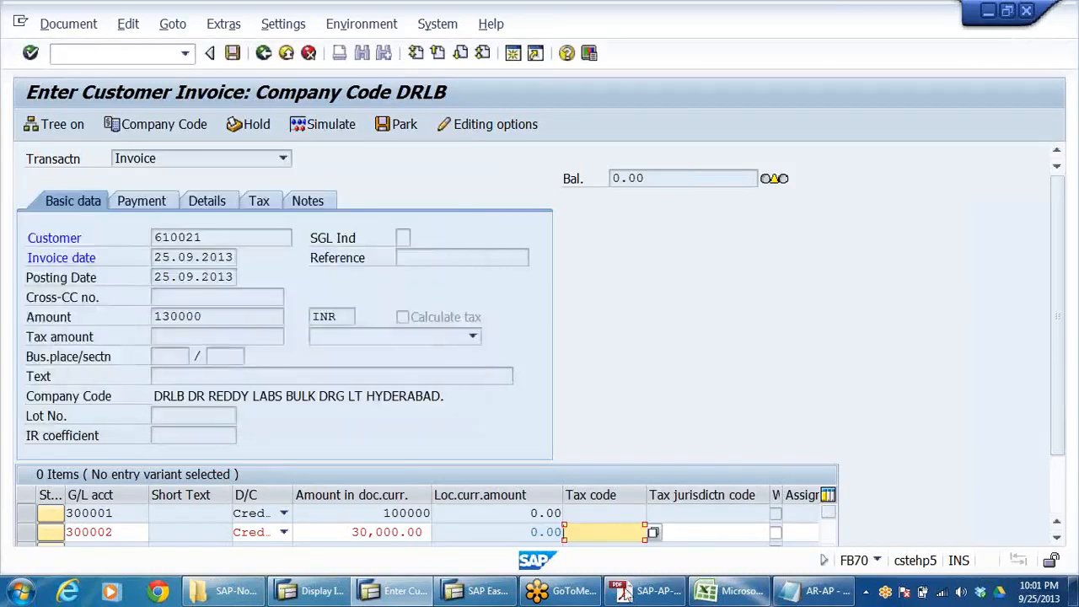
In the Display IMG session, expand Tax on Sales/Purchases basic settings under Financial Accounting Global Settings (New) and view the Check Calculation Procedure activities
left_click(312, 591)
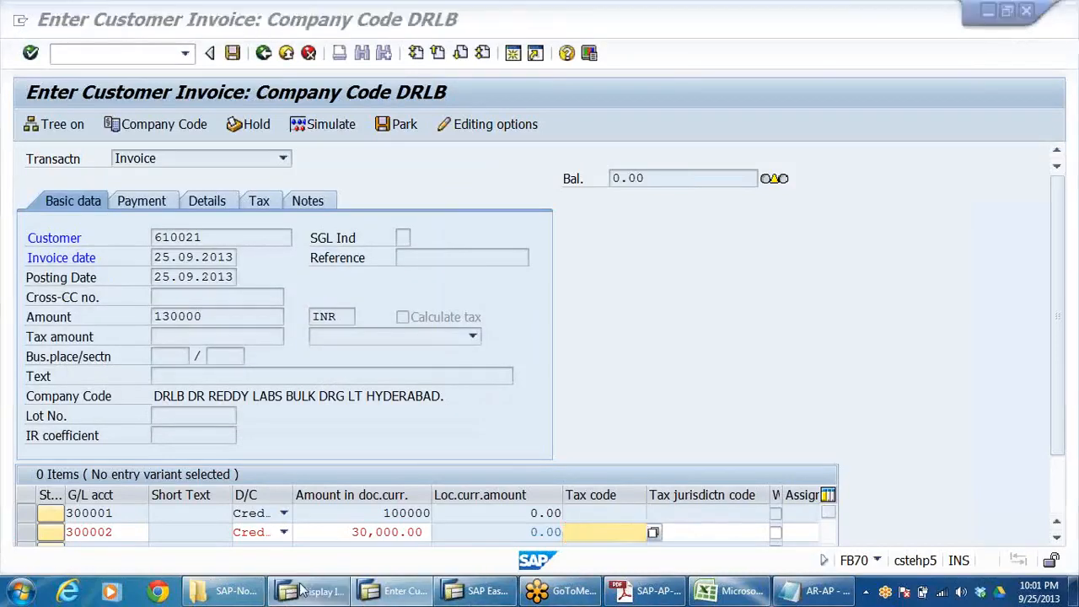
scroll(113, 301, "up", 6)
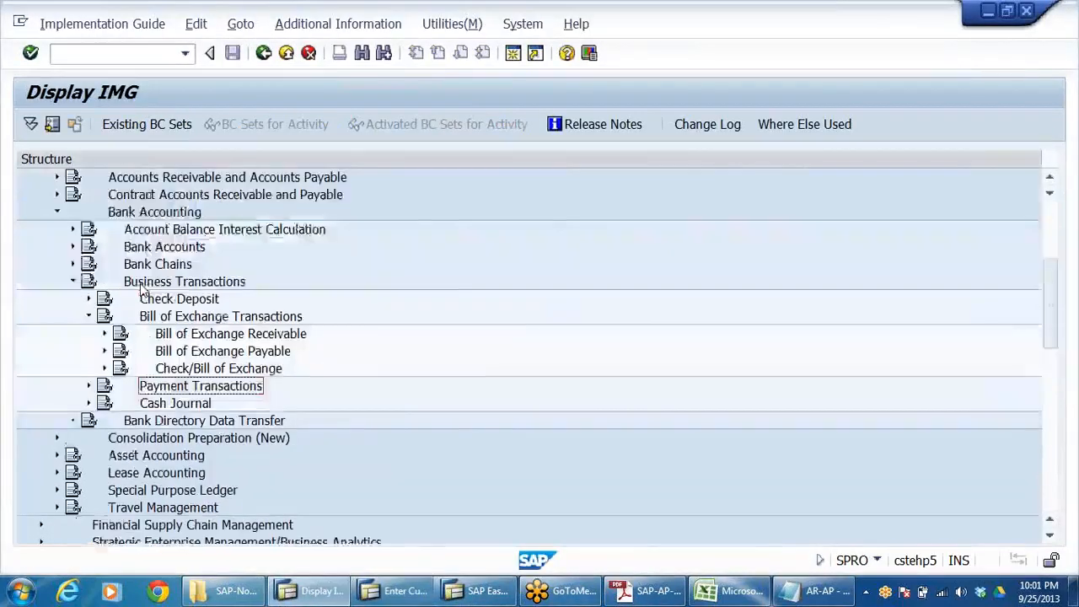
left_click(193, 357)
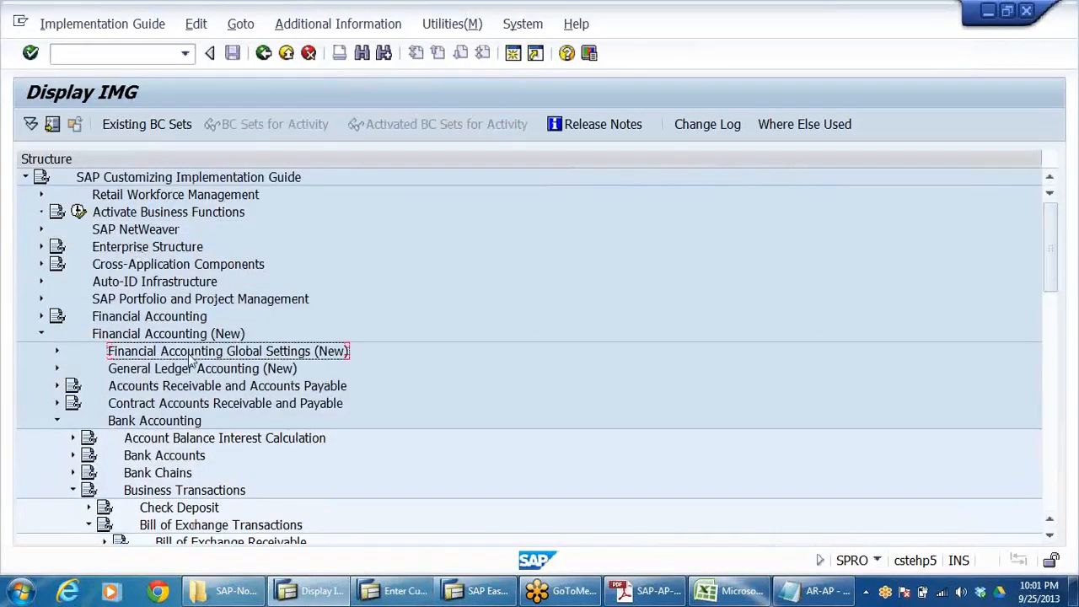
left_click(57, 352)
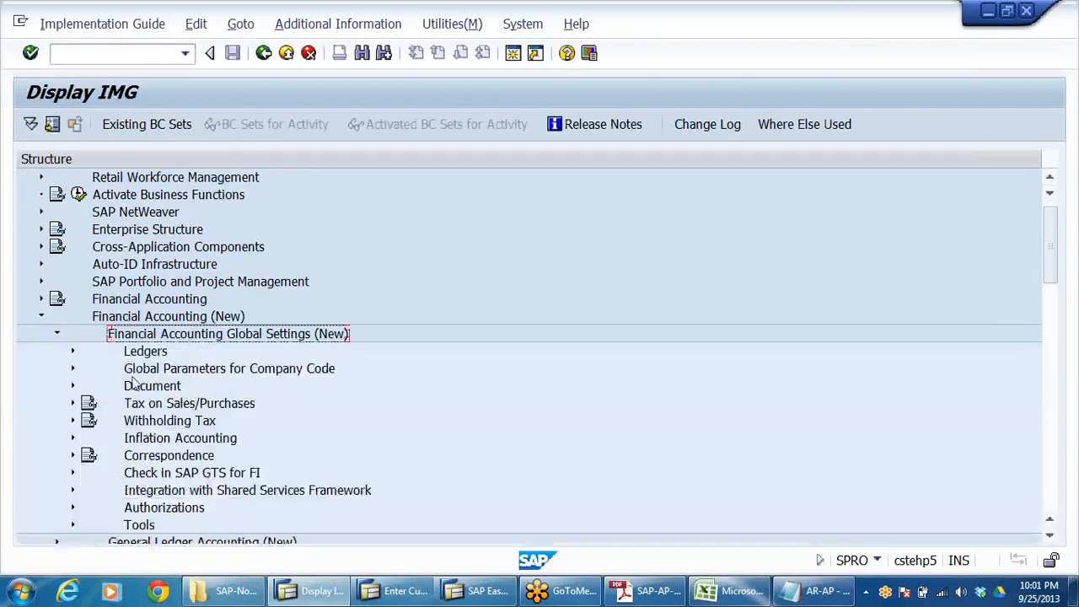
left_click(187, 408)
double_click(187, 408)
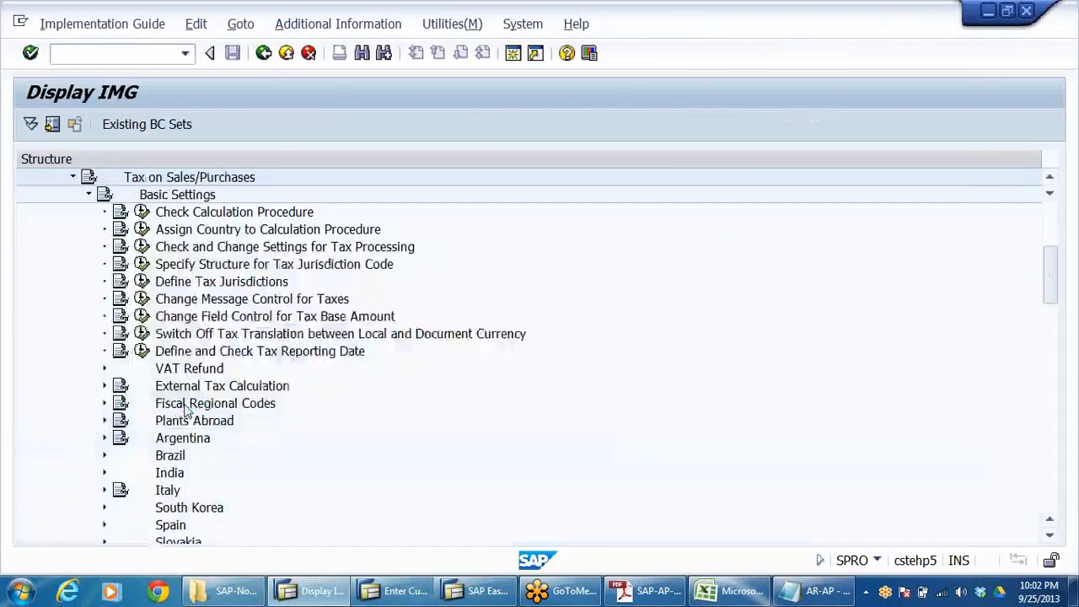
left_click(142, 213)
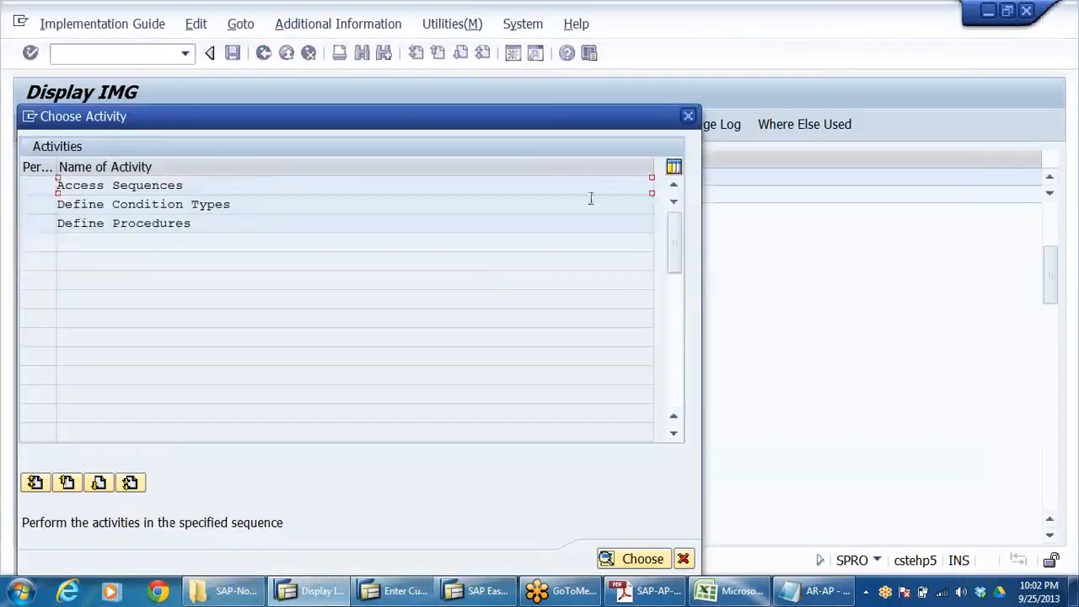
left_click(688, 117)
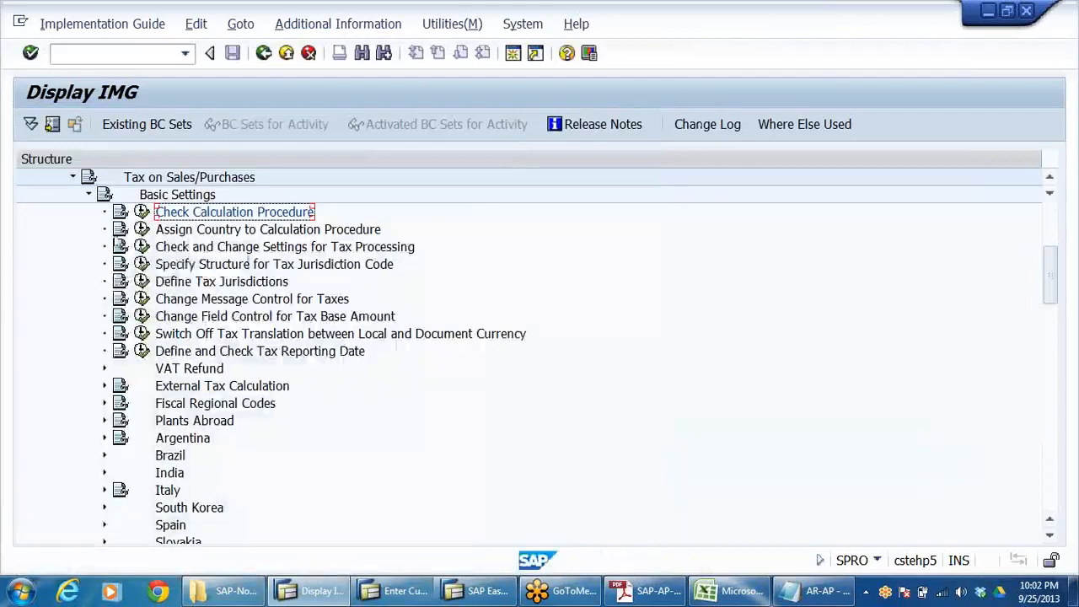
Assign calculation procedure DRLTAX to country IN (India) and save it under the proposed VENDOR NO RANGES customizing request
left_click(142, 229)
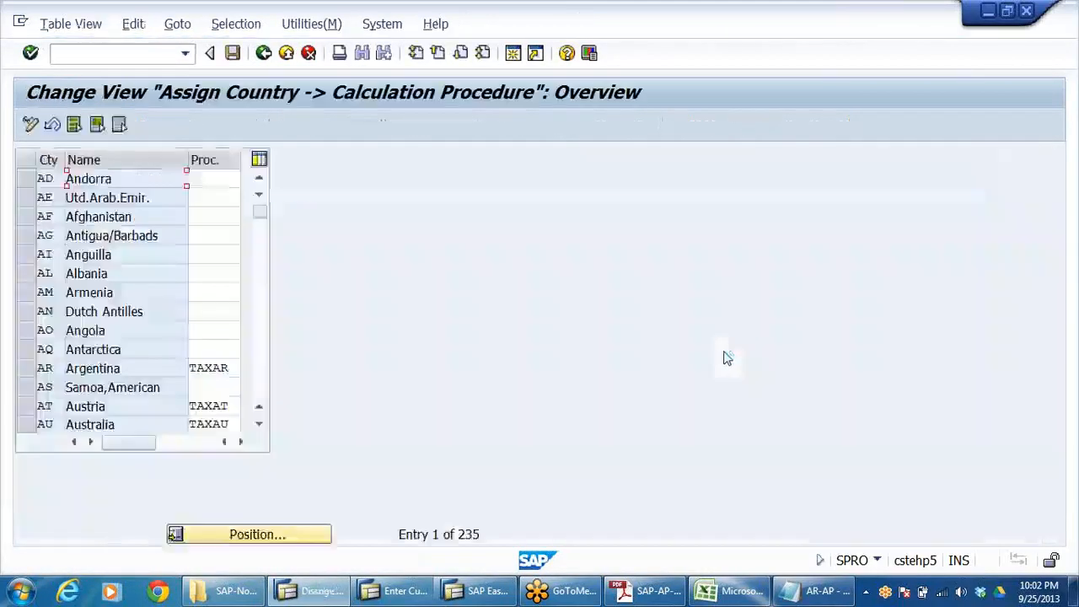
left_click(266, 536)
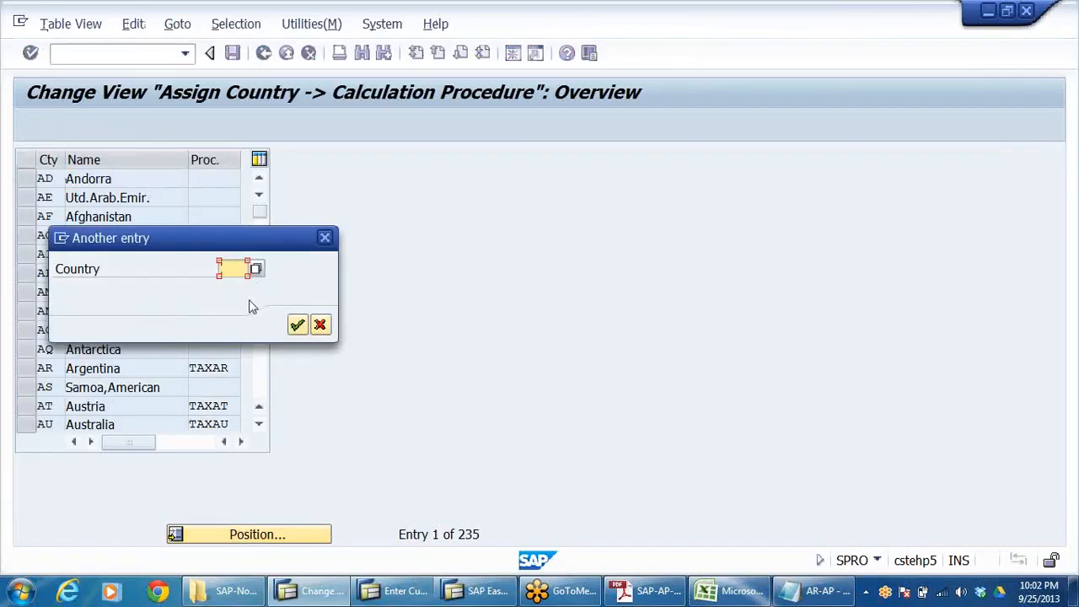
type("IN")
left_click(296, 325)
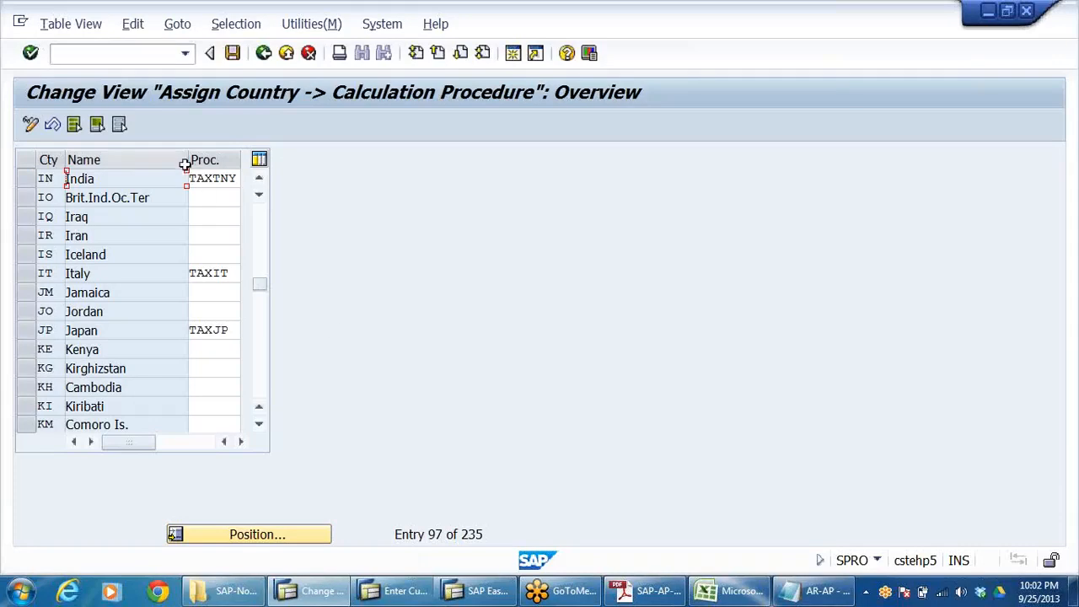
left_click_drag(186, 160, 225, 177)
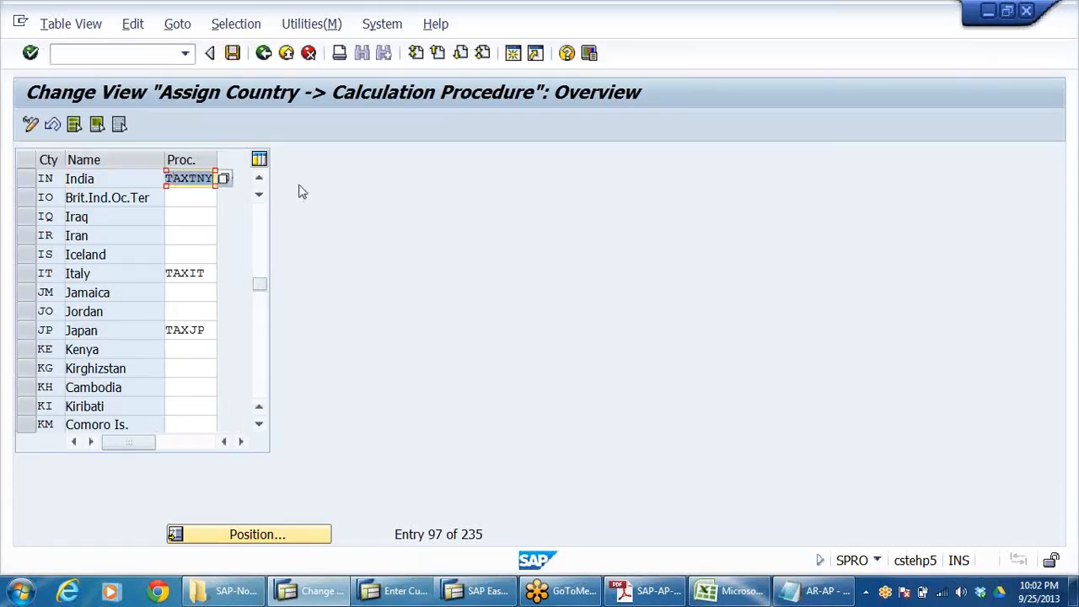
type("D")
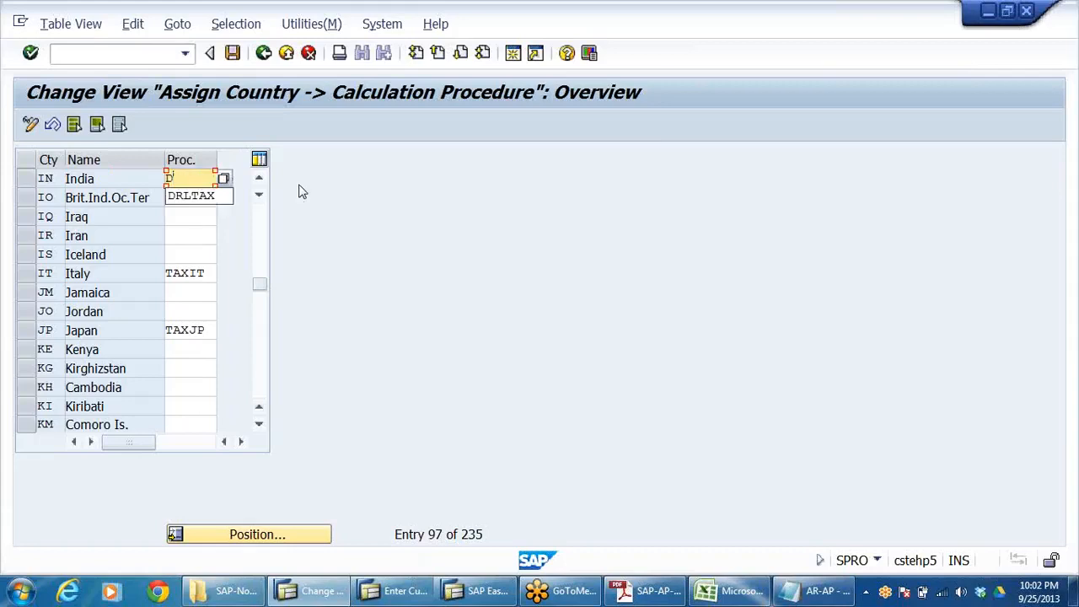
left_click(202, 196)
left_click(233, 53)
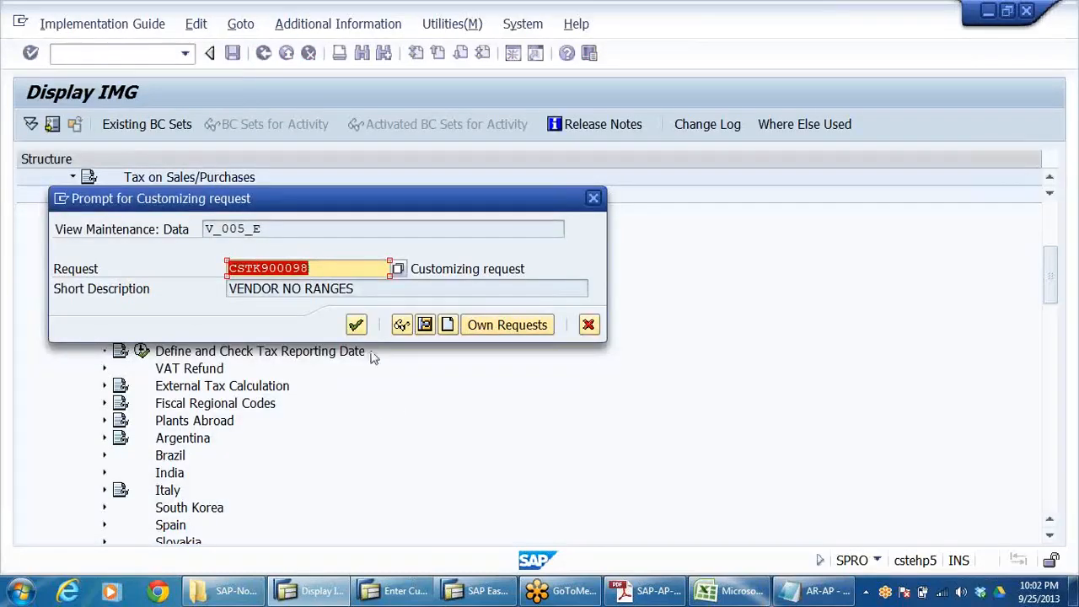
left_click(356, 325)
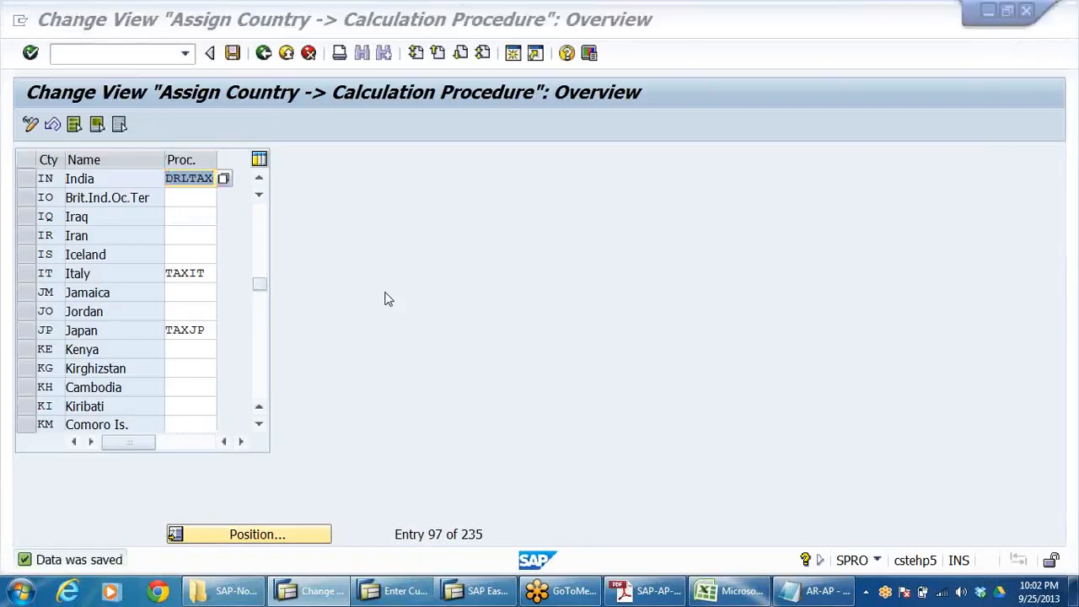
Switch back to the customer invoice and try to apply tax code D2 to the G/L account 300002 line
key("alt+Tab")
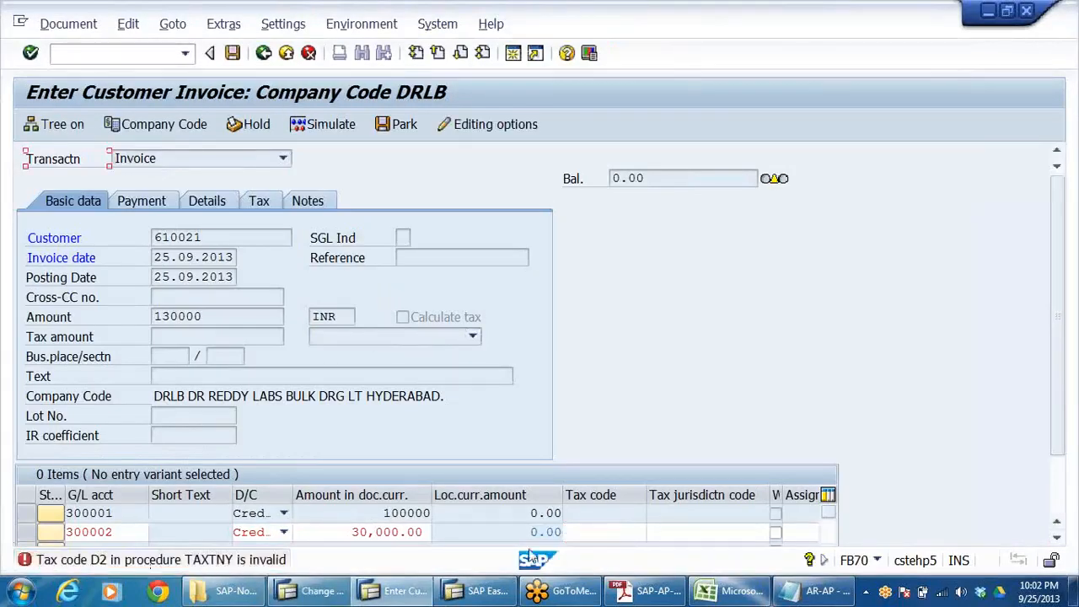
left_click(624, 533)
left_click(653, 533)
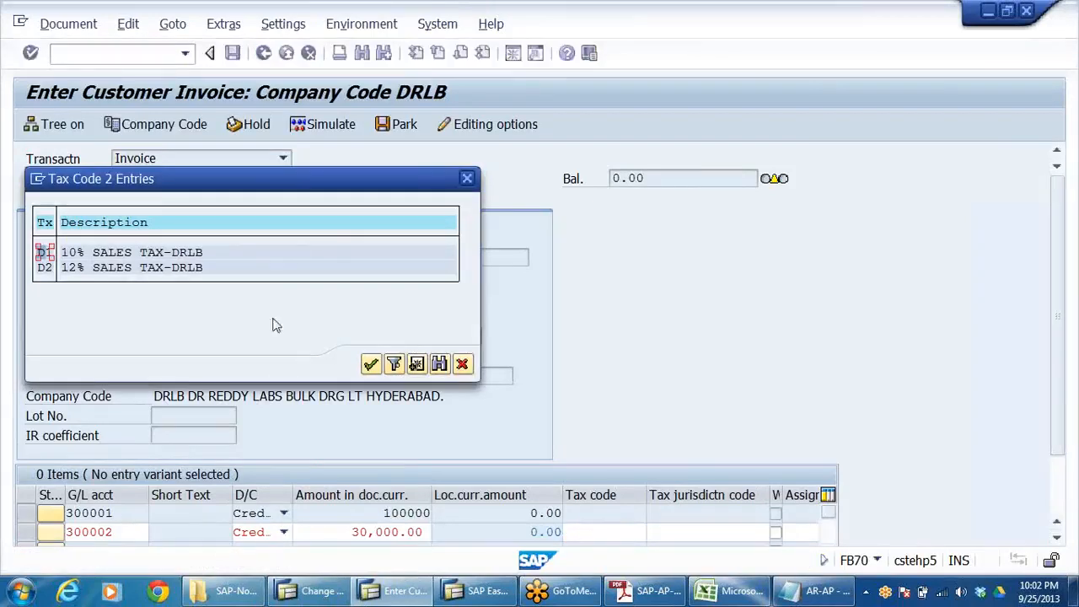
double_click(45, 267)
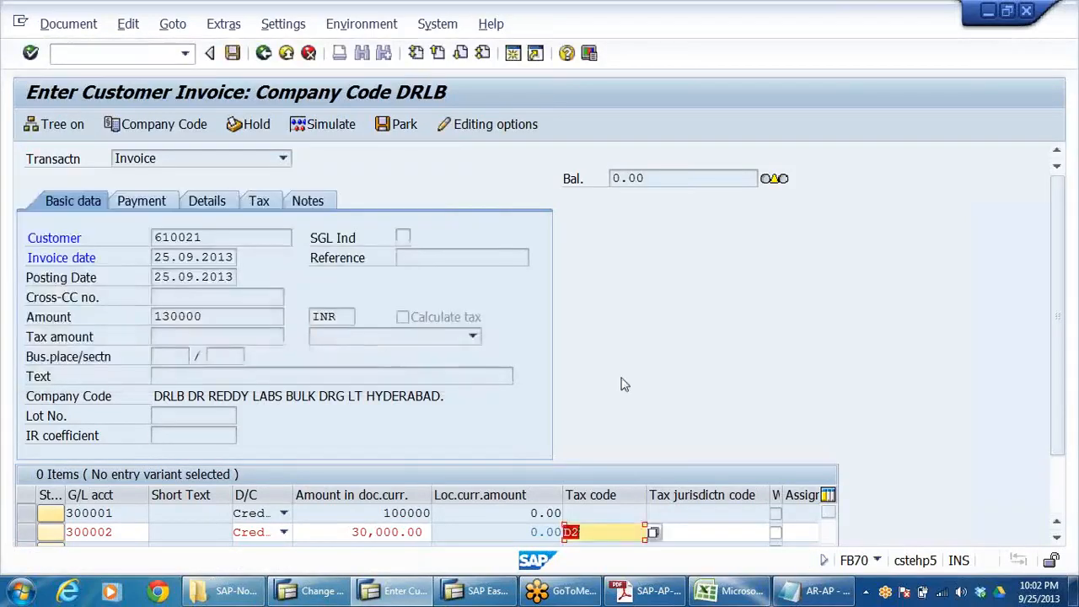
key("Return")
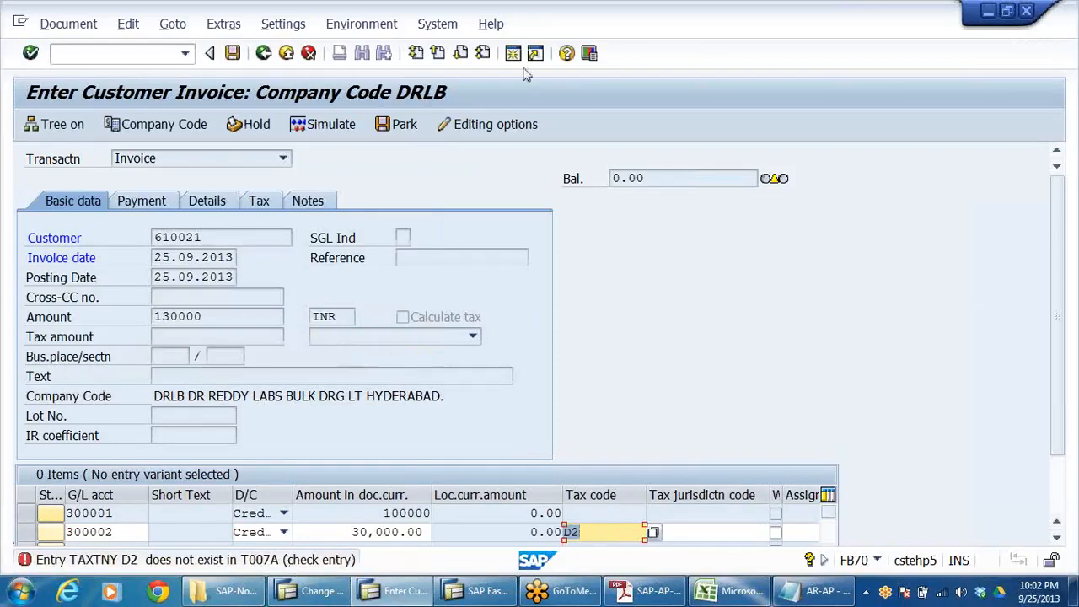
Discard the entered customer invoice data and exit FB70 to SAP Easy Access
left_click(309, 53)
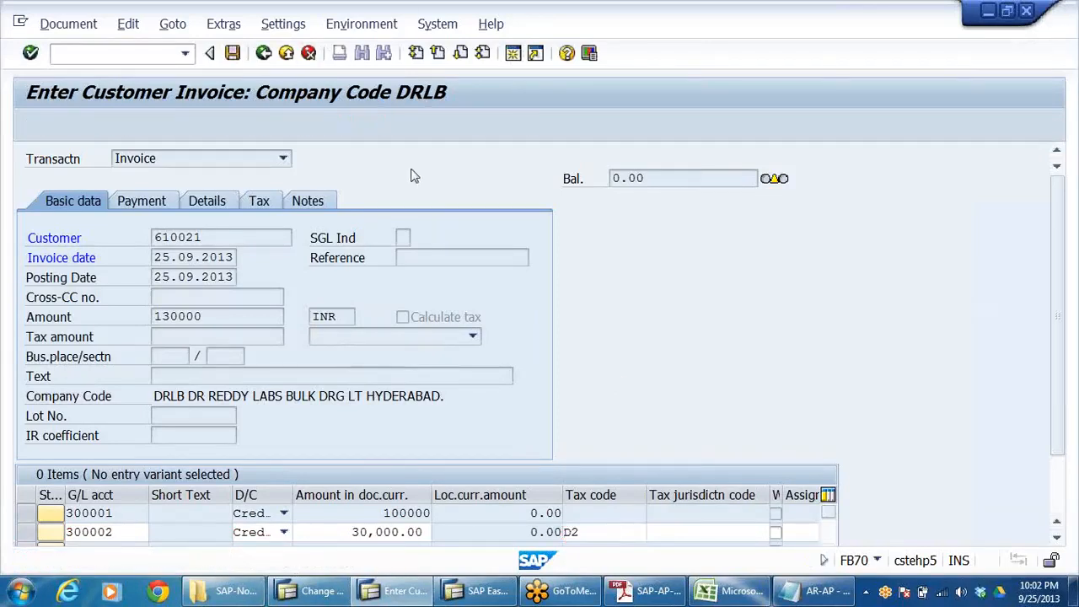
left_click(346, 386)
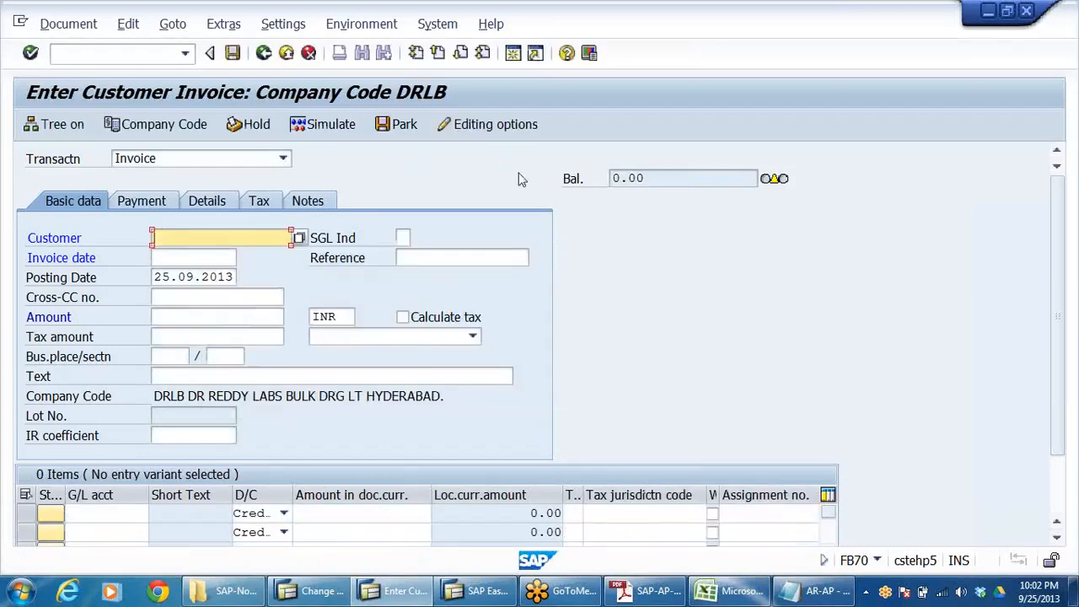
left_click(287, 53)
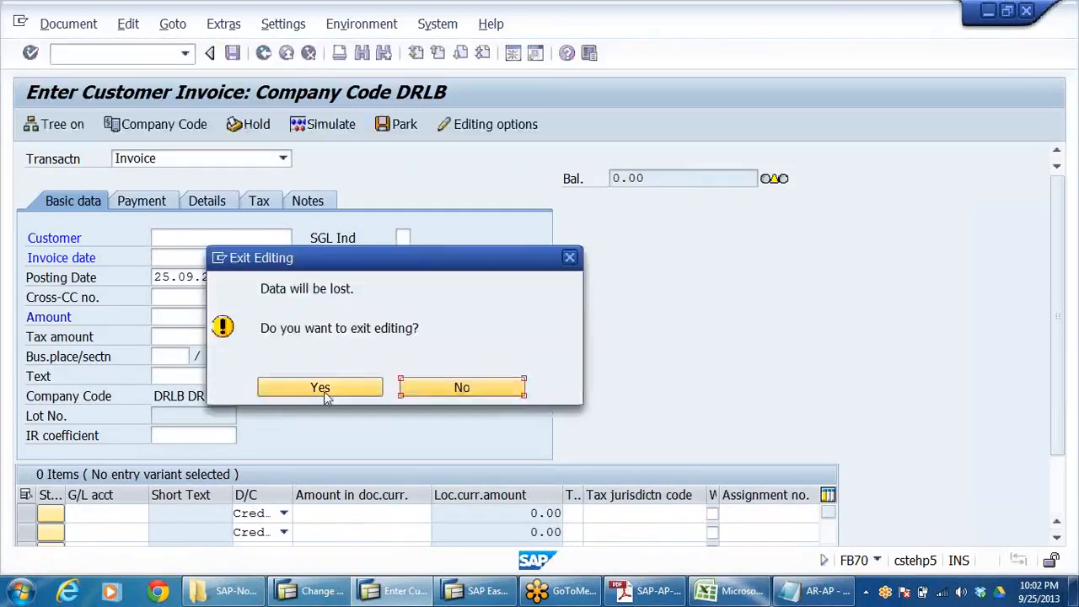
left_click(326, 387)
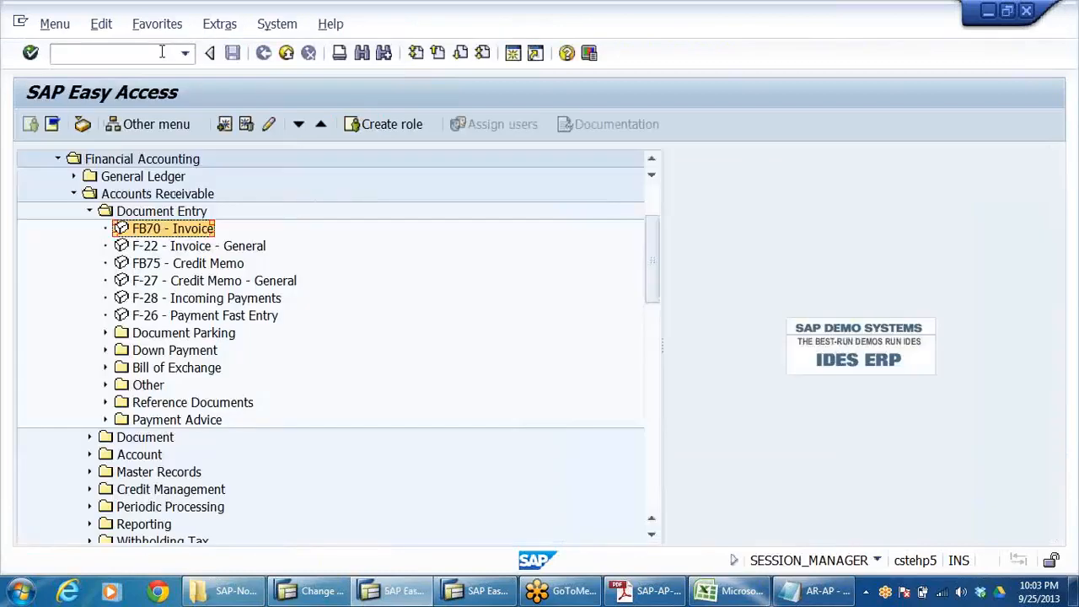
Open G/L account 300001 of company code DRLB for changing in transaction FS00 and display its control data
left_click(162, 52)
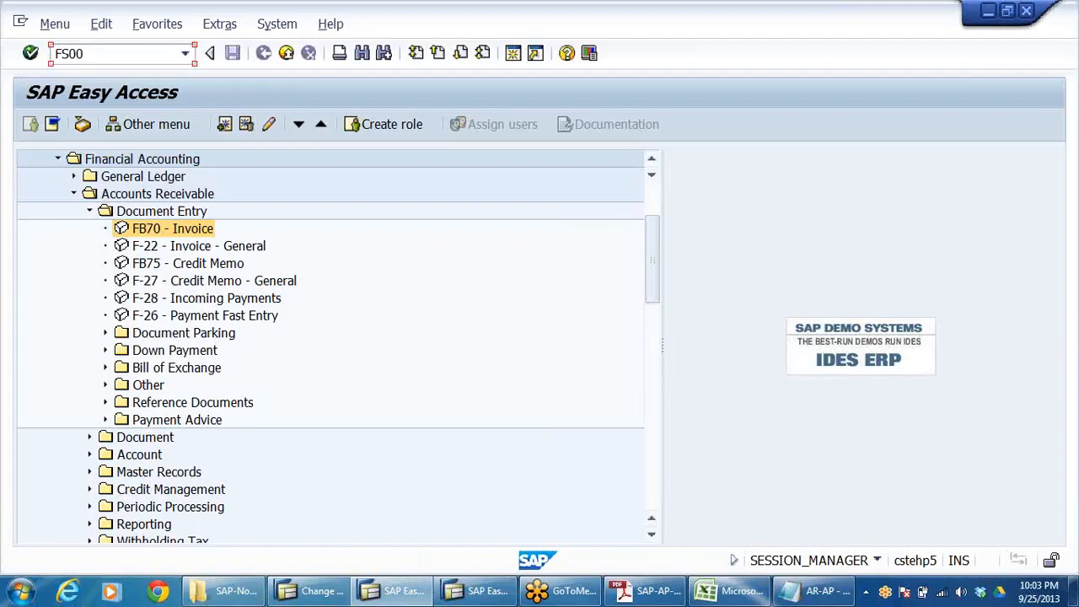
key("Return")
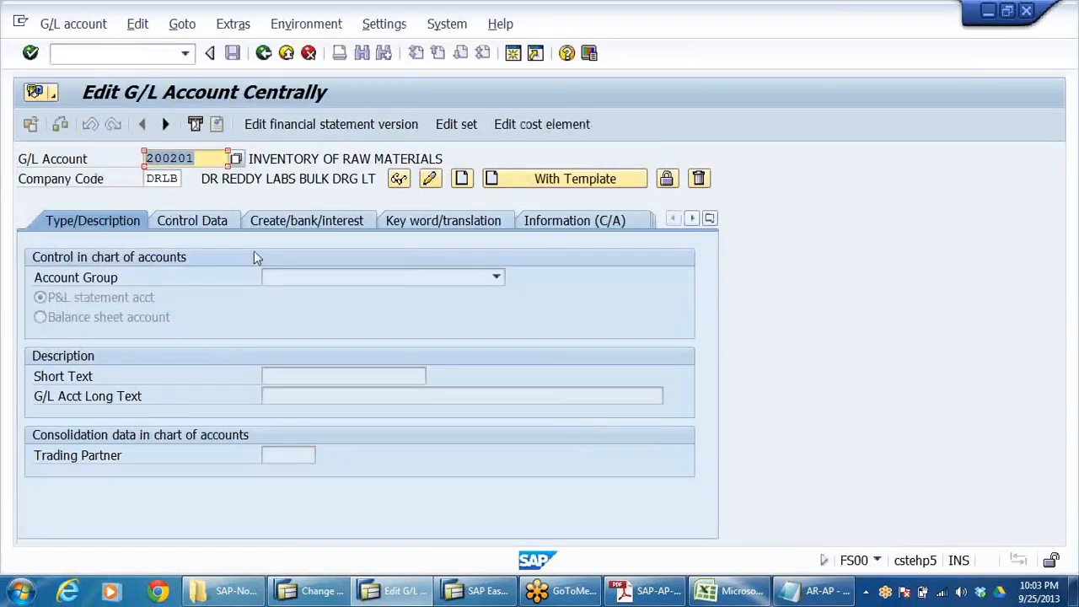
type("300001")
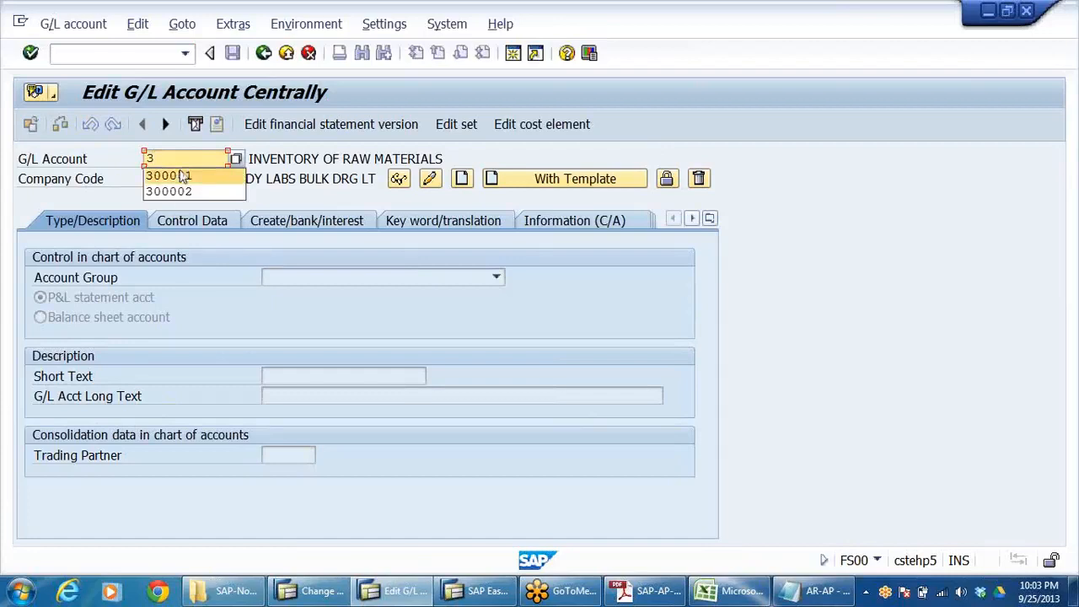
left_click(429, 178)
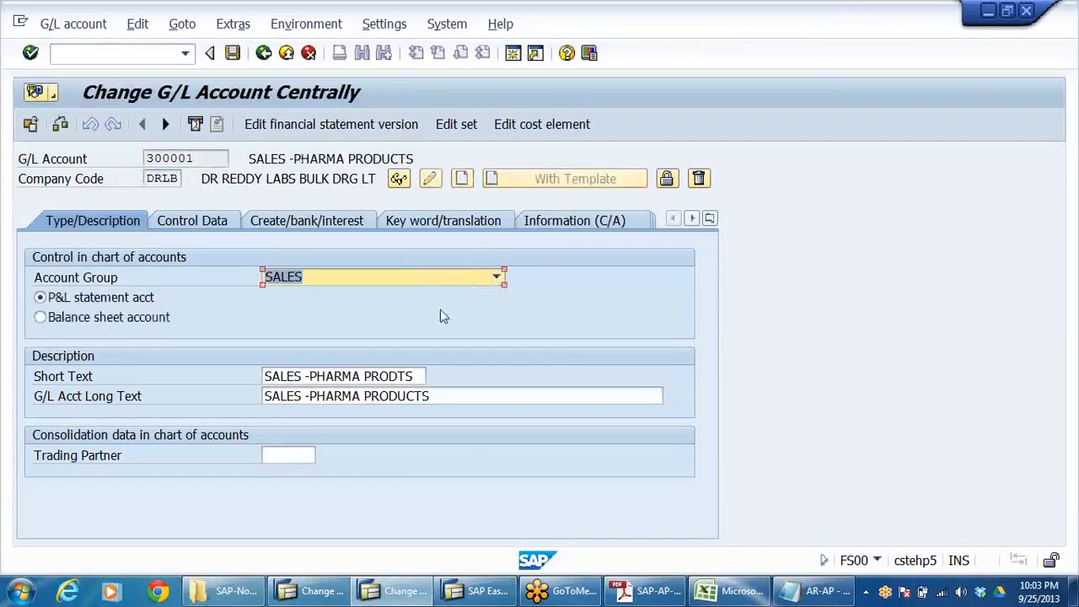
left_click(203, 220)
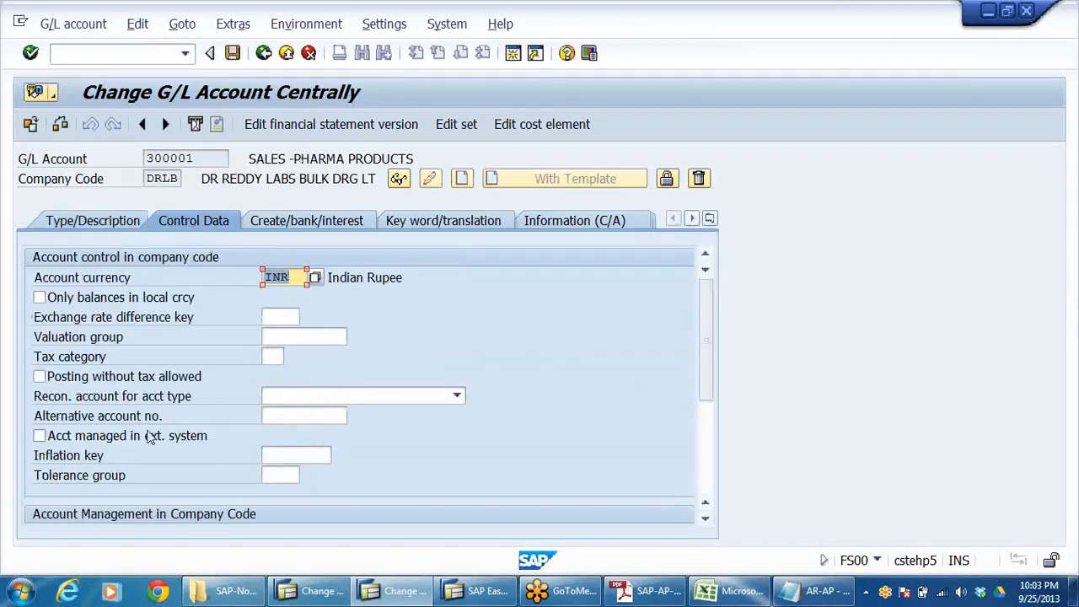
Examine the tax category, type/description and document creation settings of G/L account 300001
left_click(270, 356)
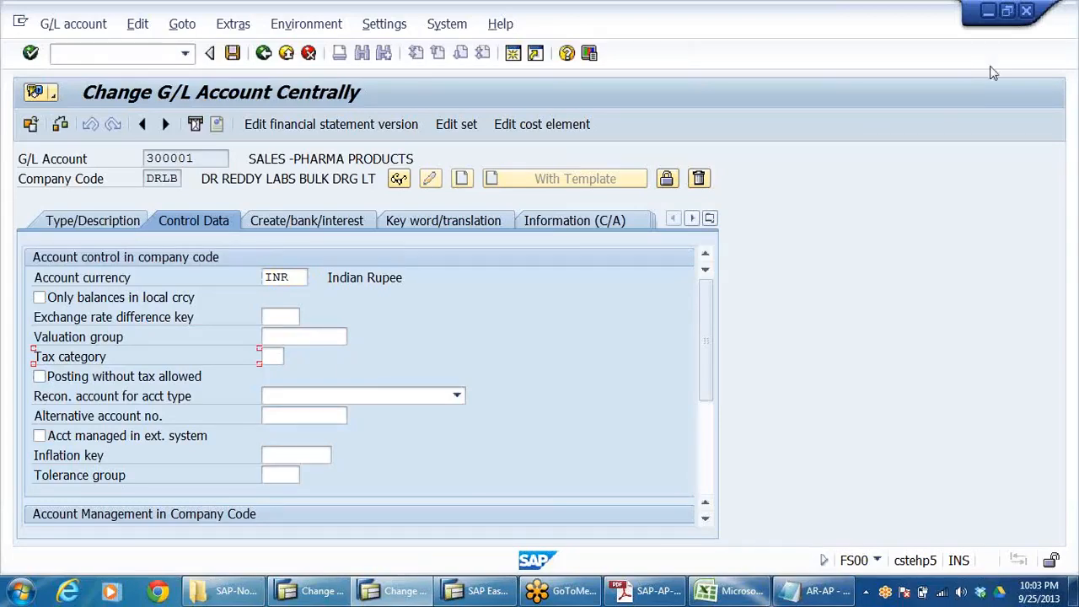
left_click(1064, 43)
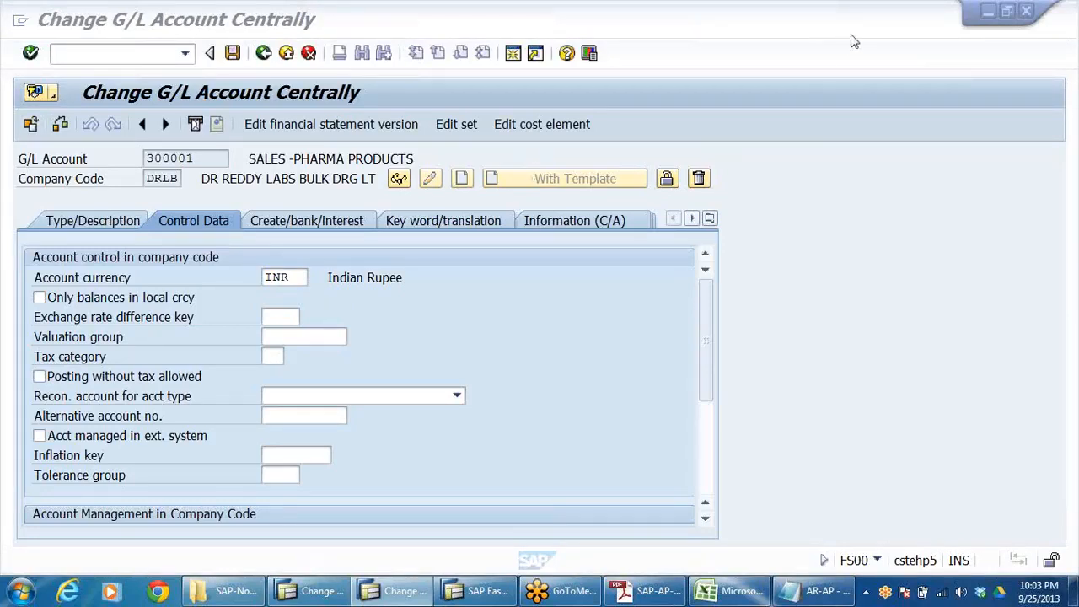
left_click(105, 223)
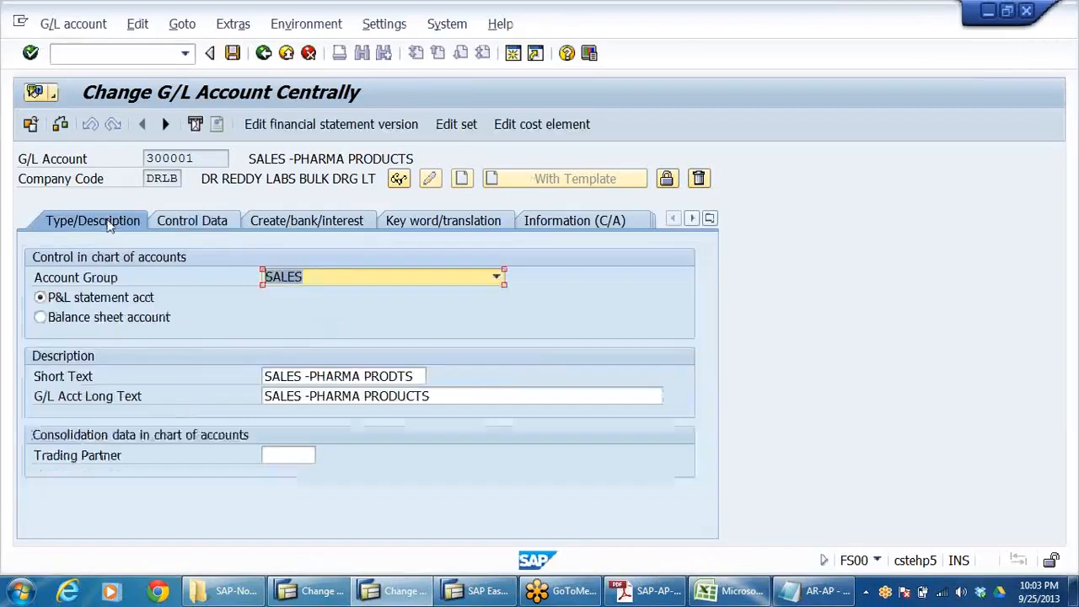
left_click(190, 221)
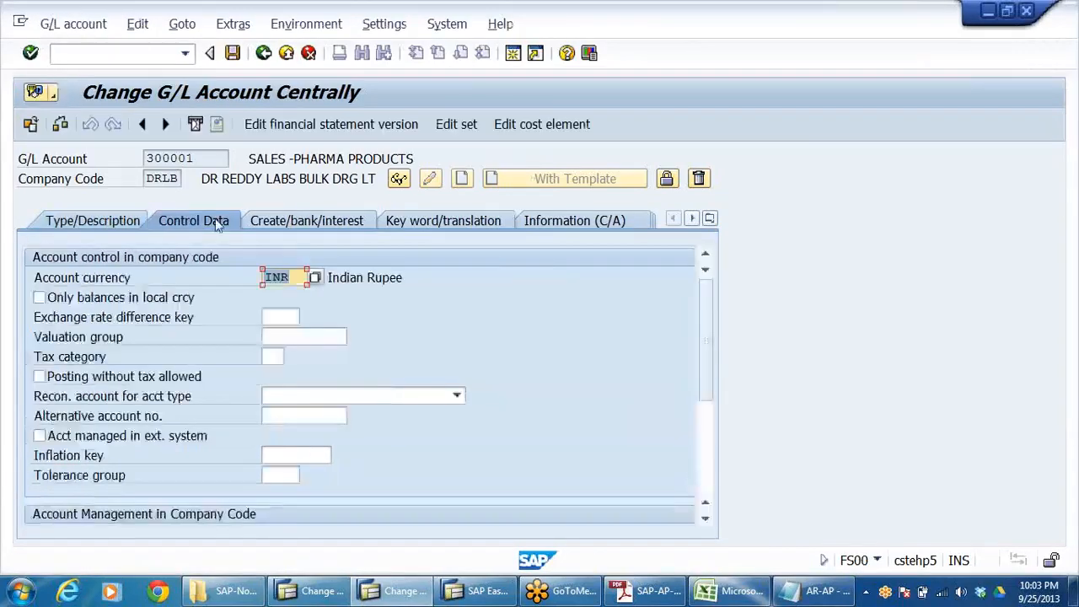
left_click(291, 222)
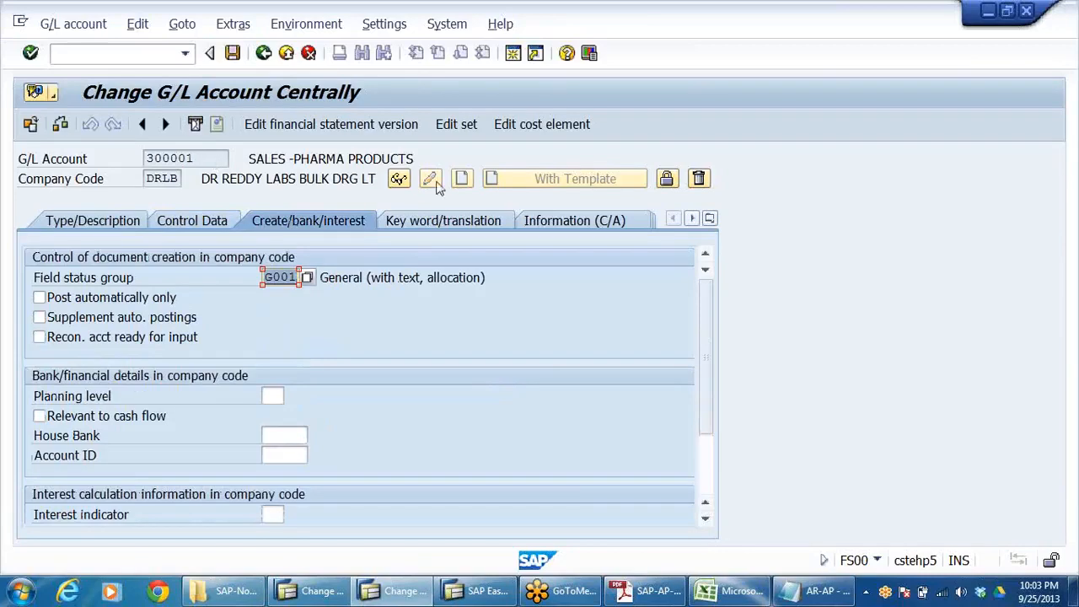
Allow posting without tax in the control data of G/L account 300002, save the account and leave FS00
left_click(399, 178)
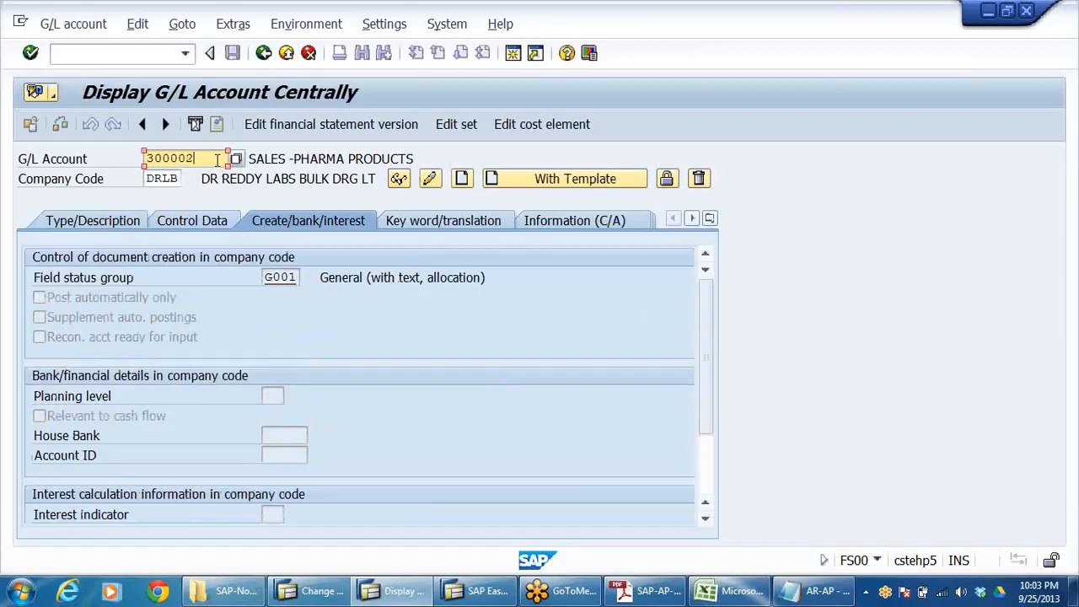
left_click(430, 178)
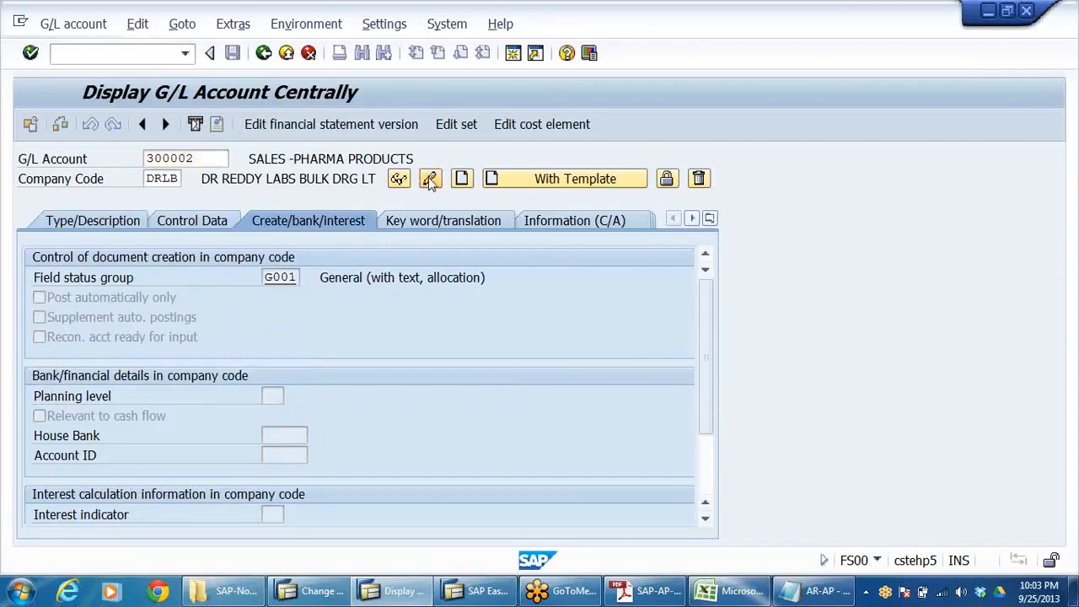
left_click(195, 220)
left_click(279, 357)
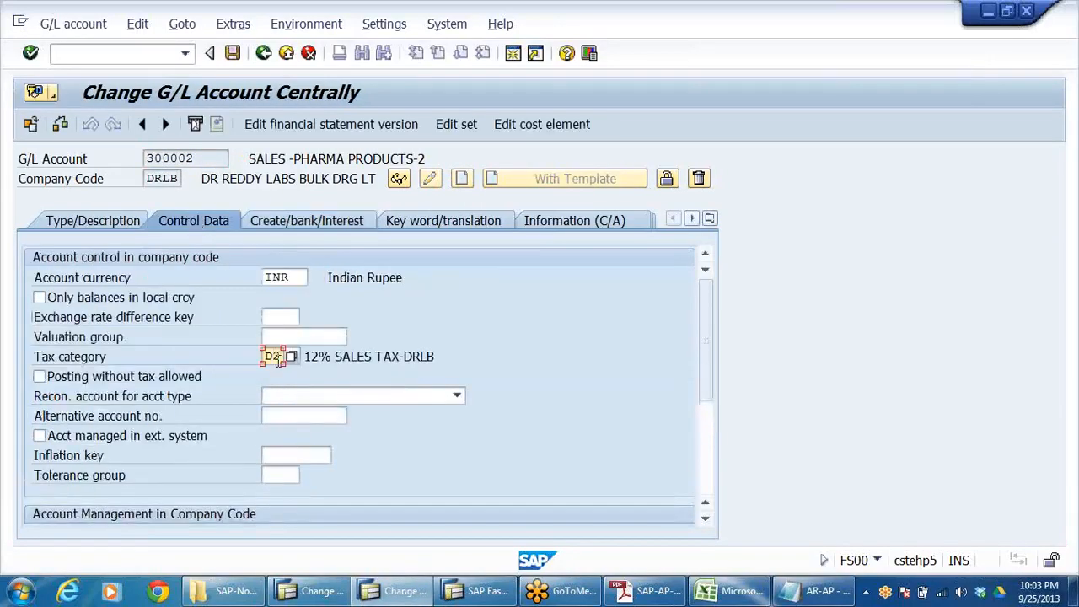
left_click(38, 377)
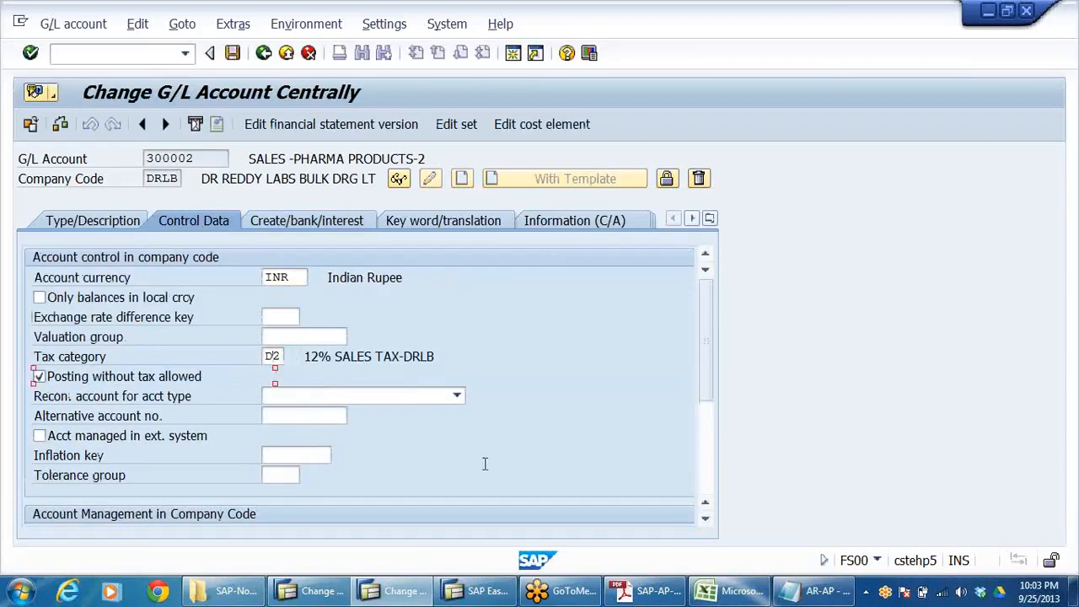
left_click(233, 53)
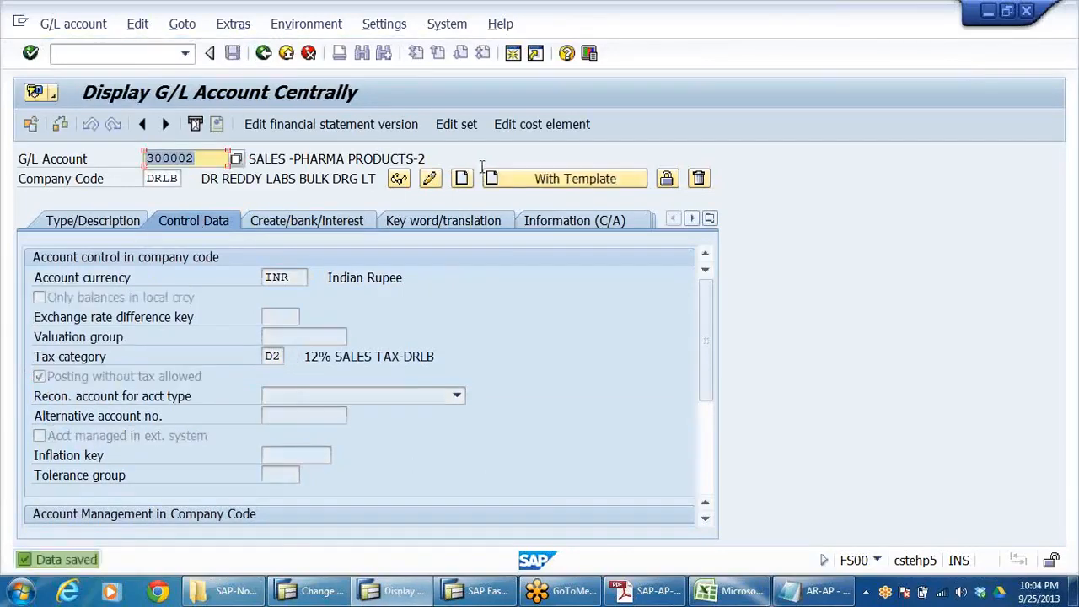
left_click(265, 52)
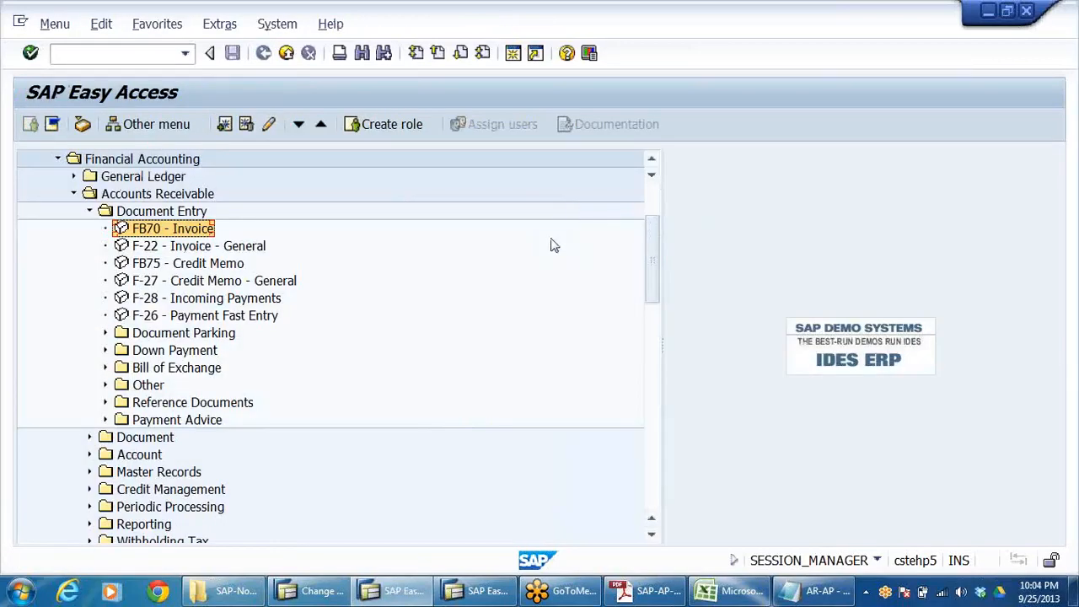
Switch to the country-to-calculation-procedure session and return from it to the Display IMG structure
key("alt+Tab")
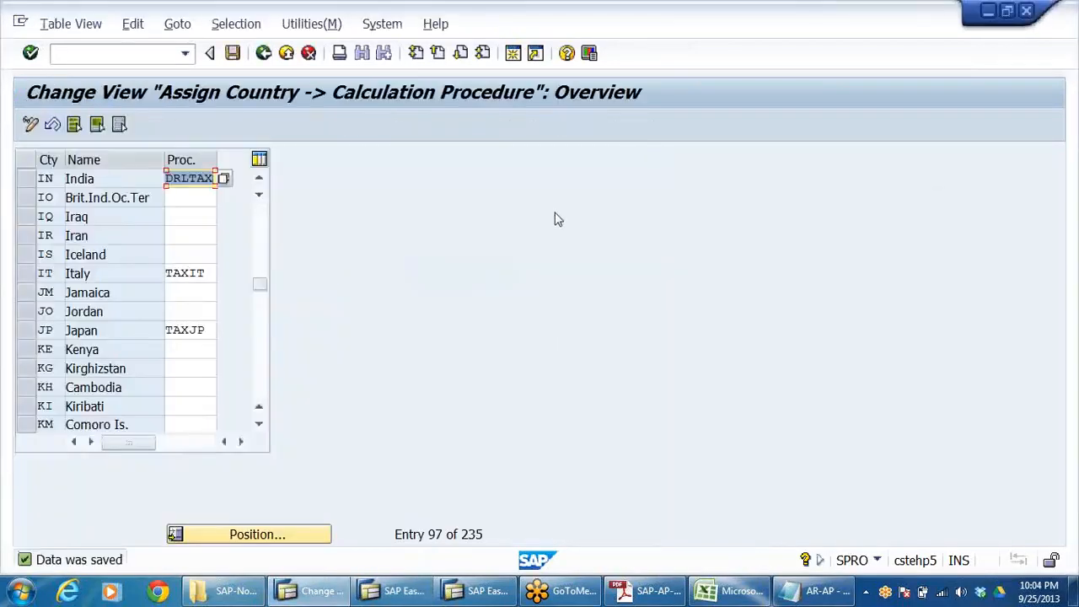
left_click(71, 23)
left_click(403, 223)
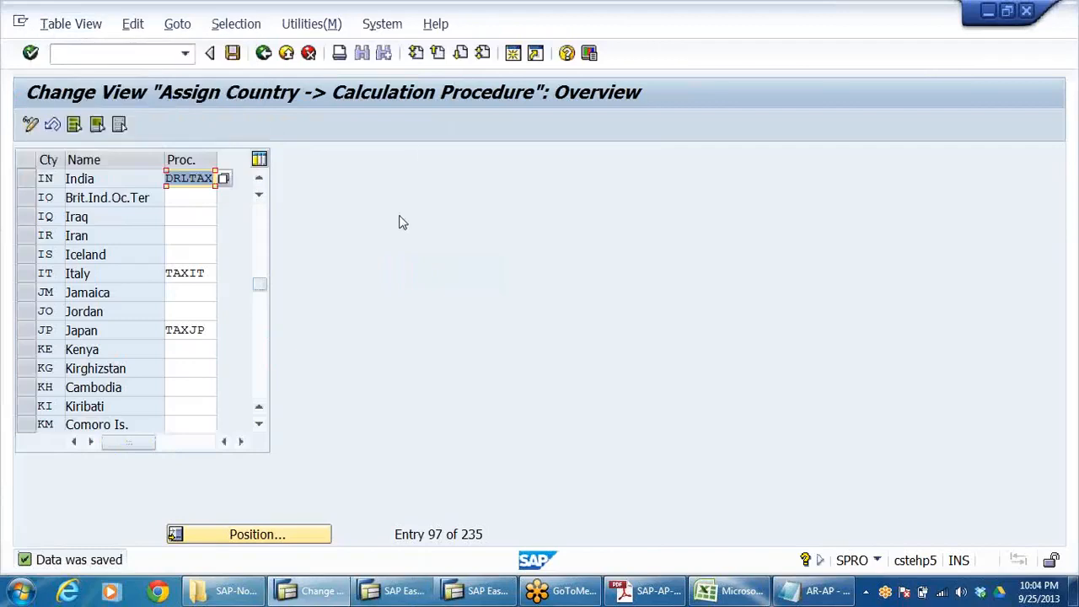
left_click(263, 54)
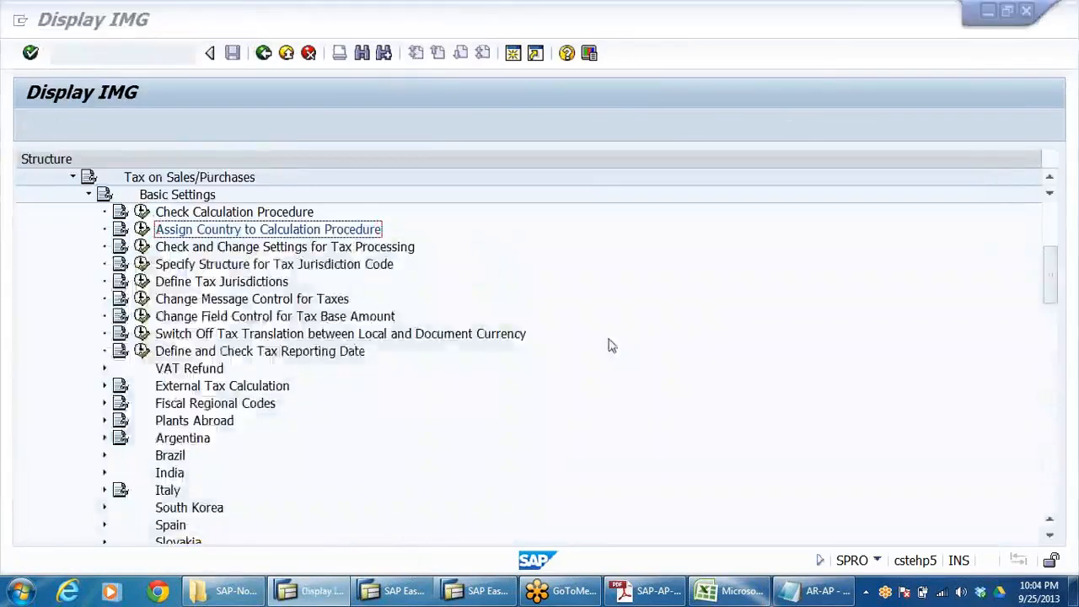
Start a new FB70 invoice with the previously used customer's number, invoice date 25.09.2013 and amount 130000
key("alt+Tab")
double_click(178, 231)
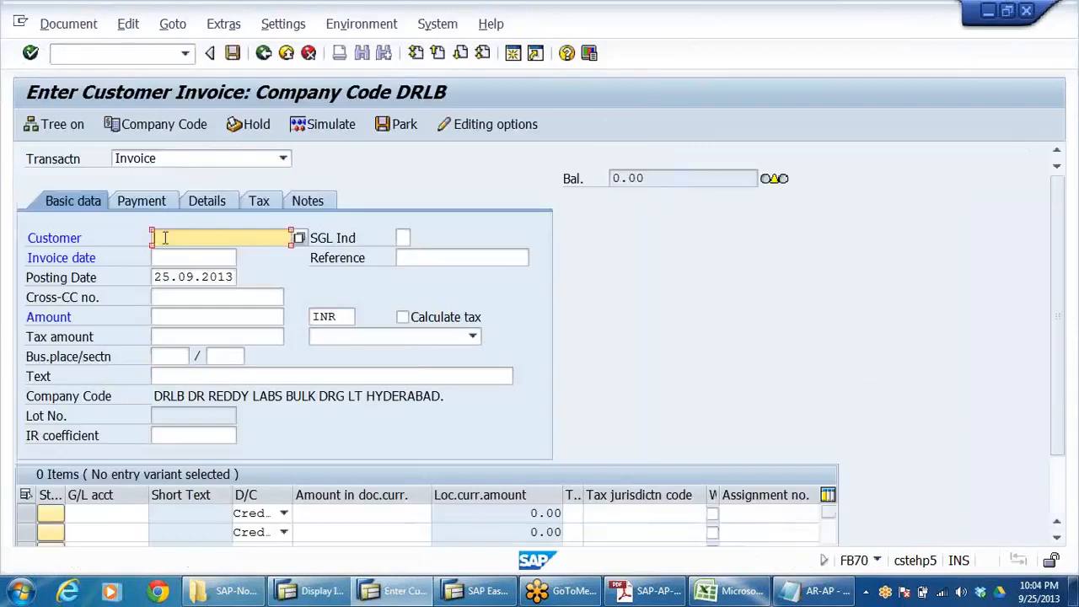
left_click(167, 238)
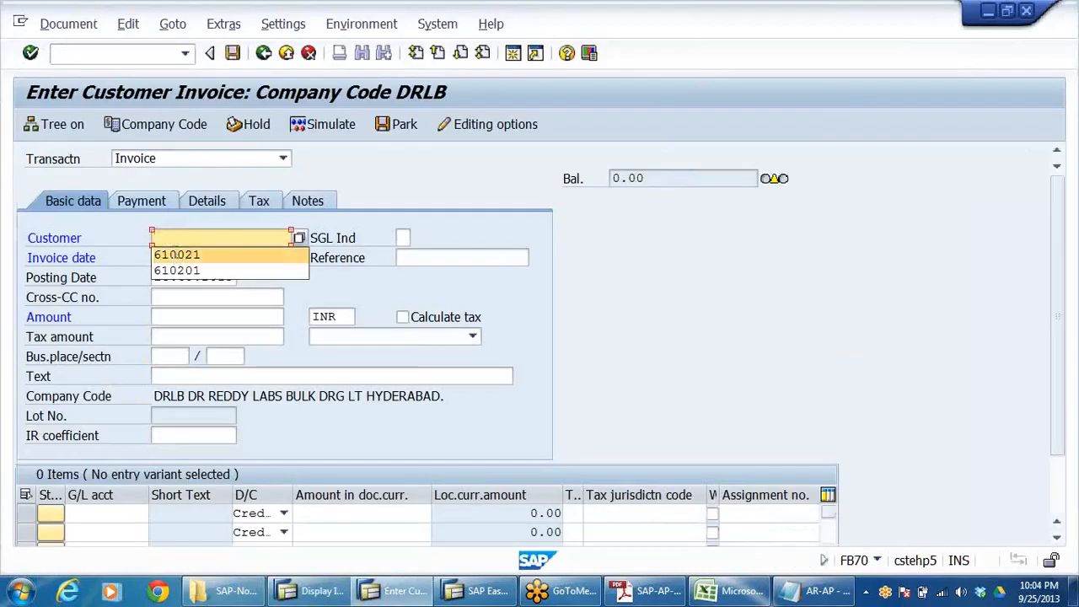
left_click(177, 254)
left_click(173, 259)
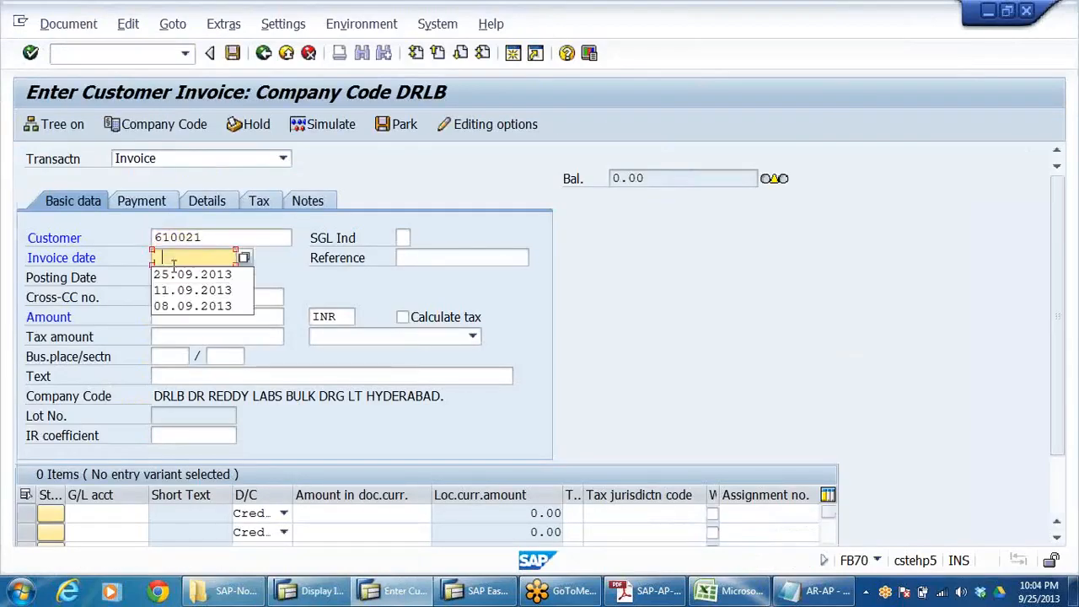
left_click(176, 273)
left_click(171, 316)
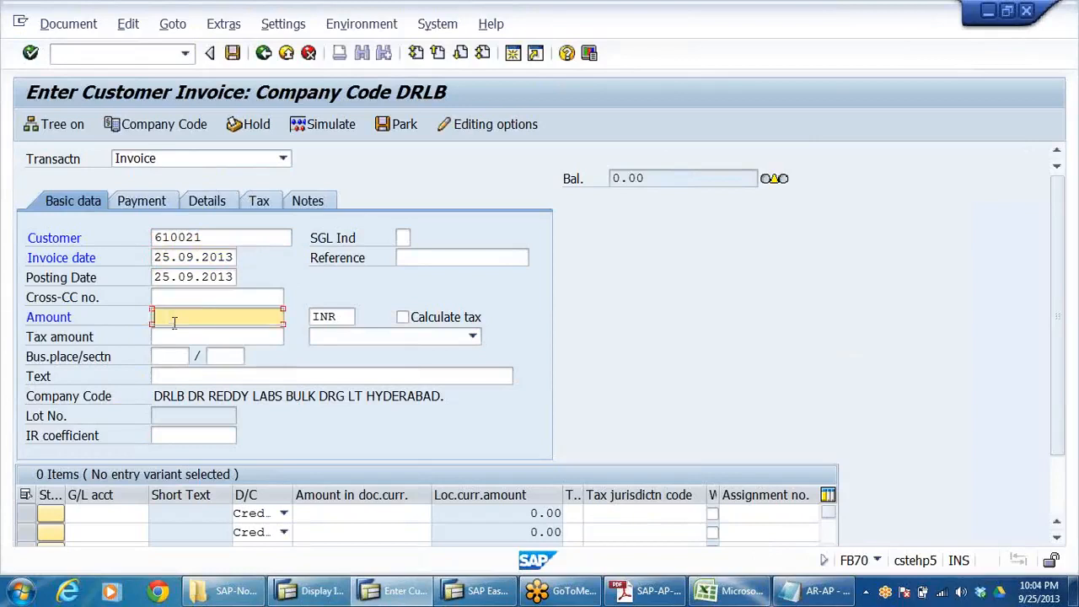
left_click(174, 333)
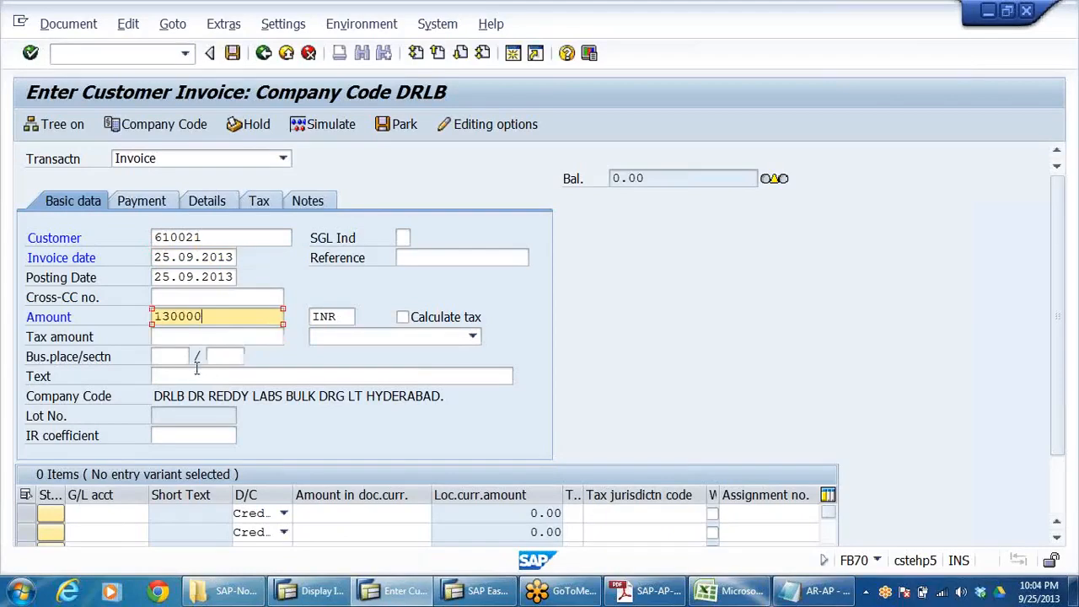
Enter the G/L accounts for SALES -PHARMA PRODTS and SALES -PHARMA PROD-2 in the first two invoice item rows
left_click(124, 513)
left_click(118, 417)
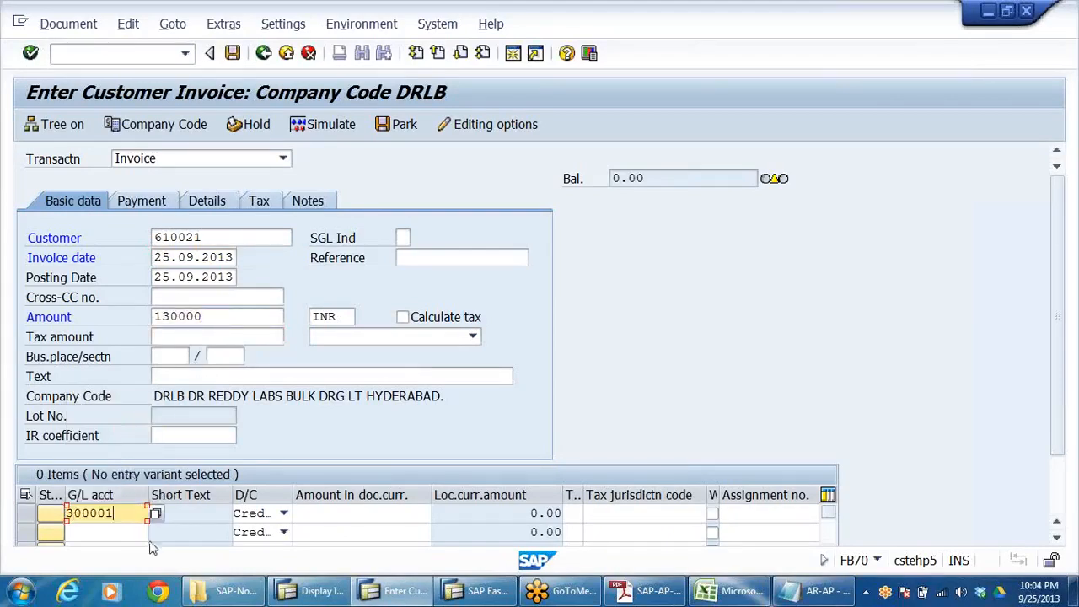
left_click(139, 532)
left_click(139, 421)
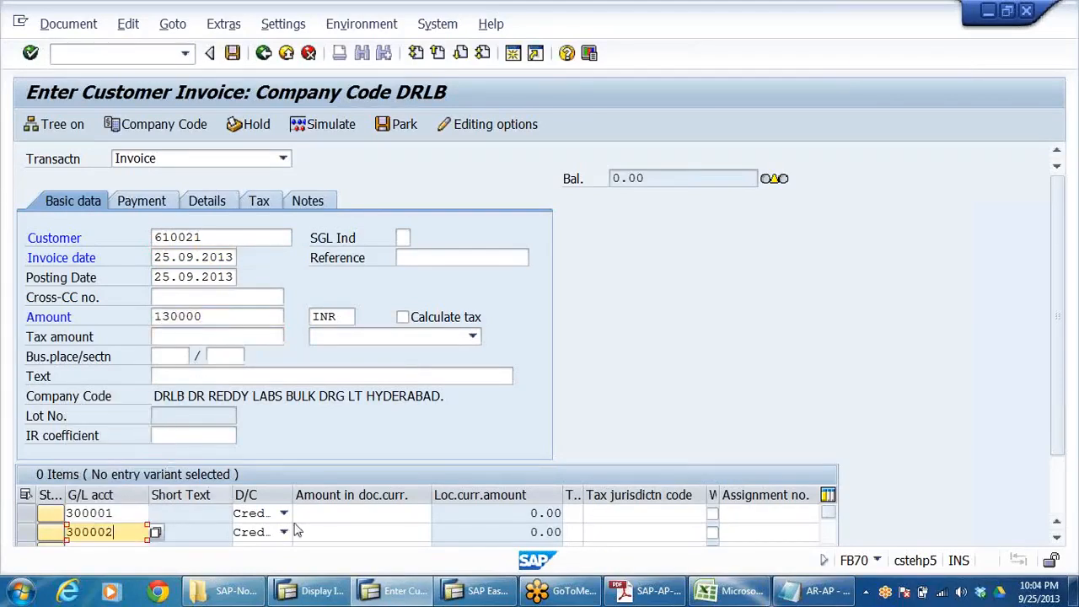
Set the two sales items' document currency amounts to 100000 and 30000, and validate the entries
left_click(338, 510)
left_click(428, 373)
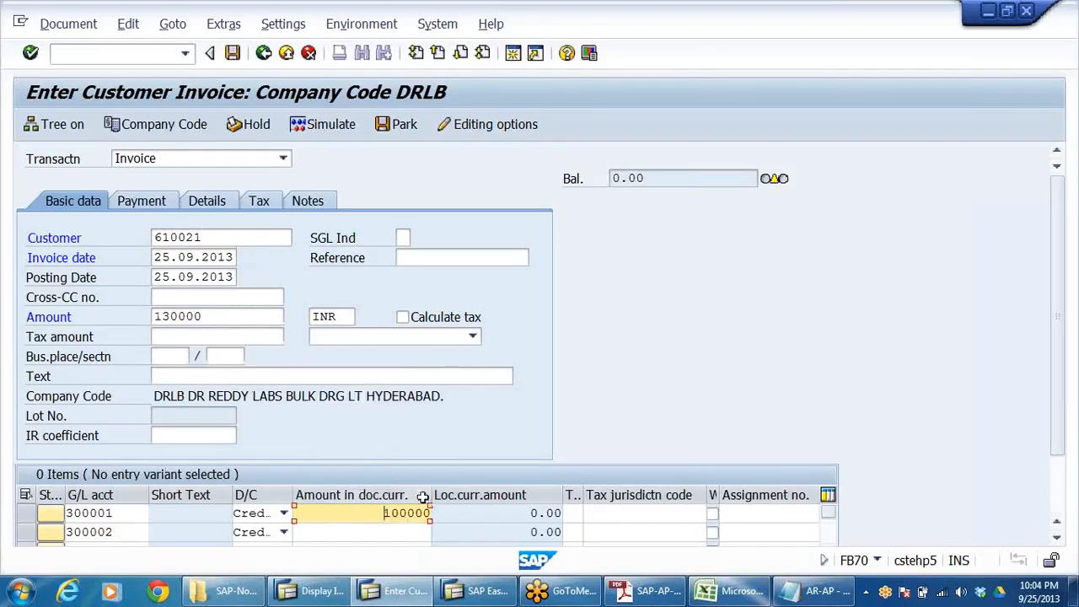
left_click(407, 526)
left_click(437, 404)
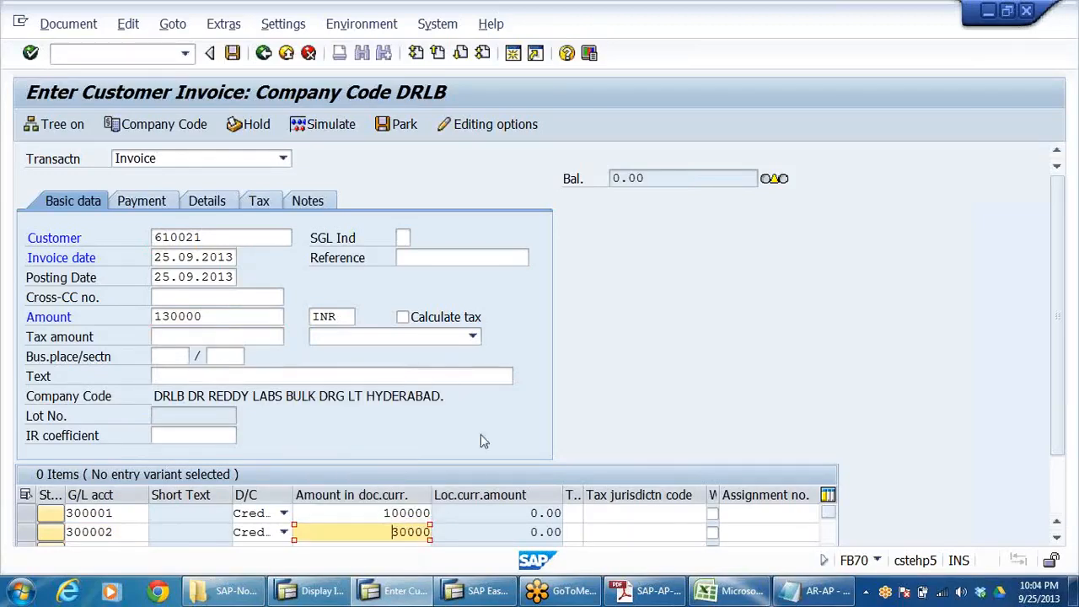
key("Return")
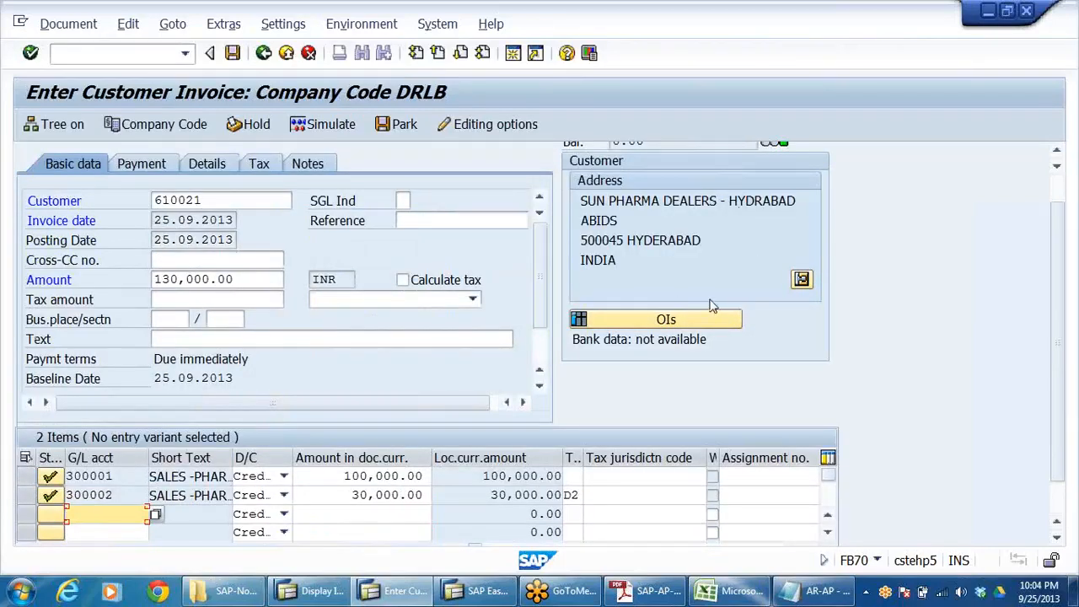
Post the customer invoice of 130,000.00 INR, continuing through the tax data check
scroll(893, 333, "up", 1)
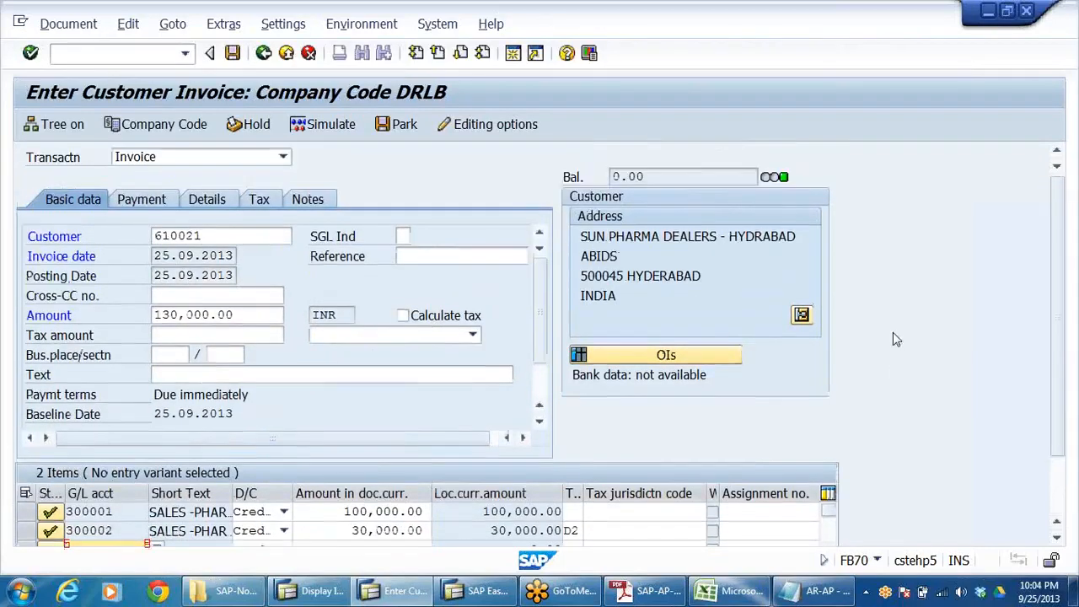
scroll(902, 352, "down", 1)
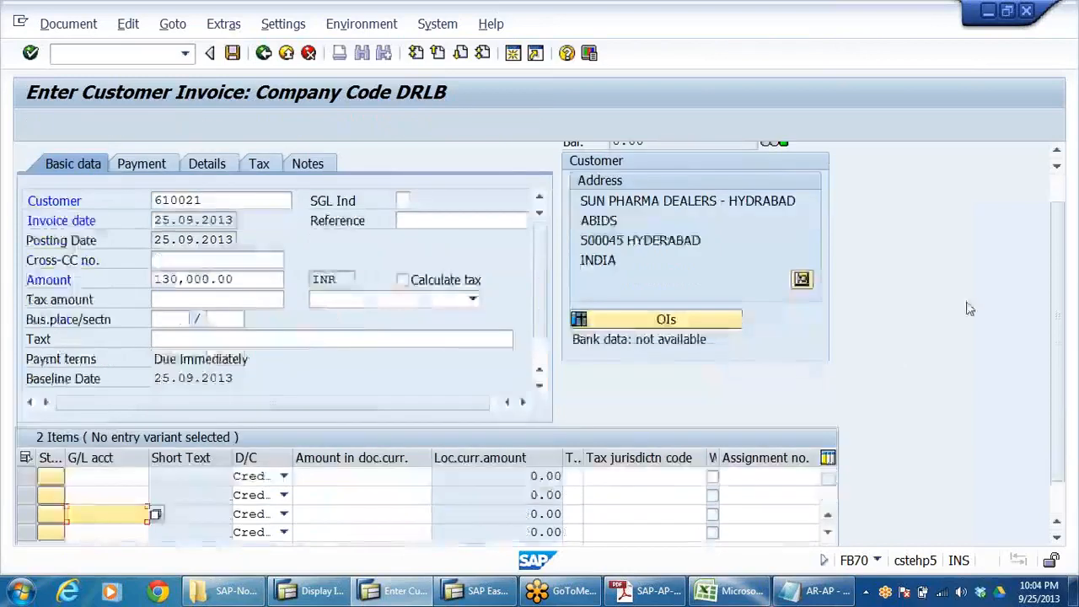
left_click(216, 206)
left_click_drag(240, 280, 14, 279)
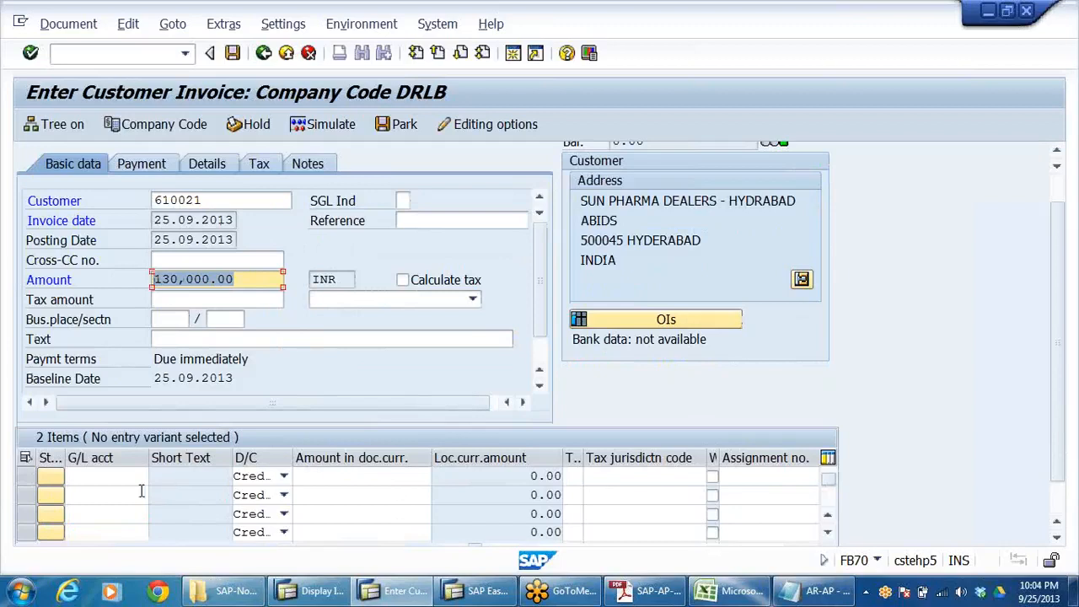
left_click(1059, 516)
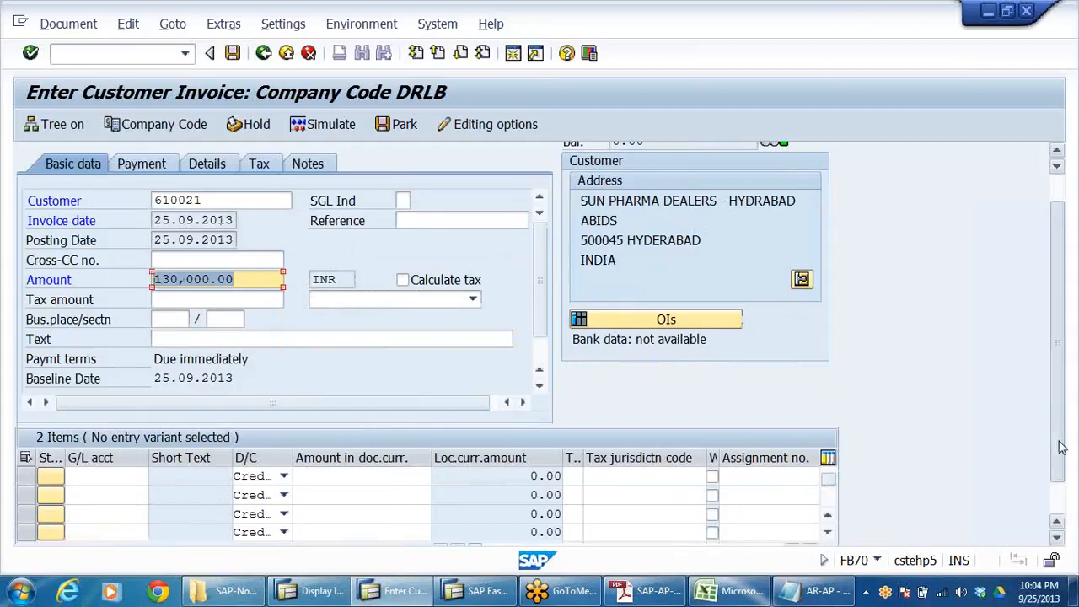
scroll(369, 460, "up", 3)
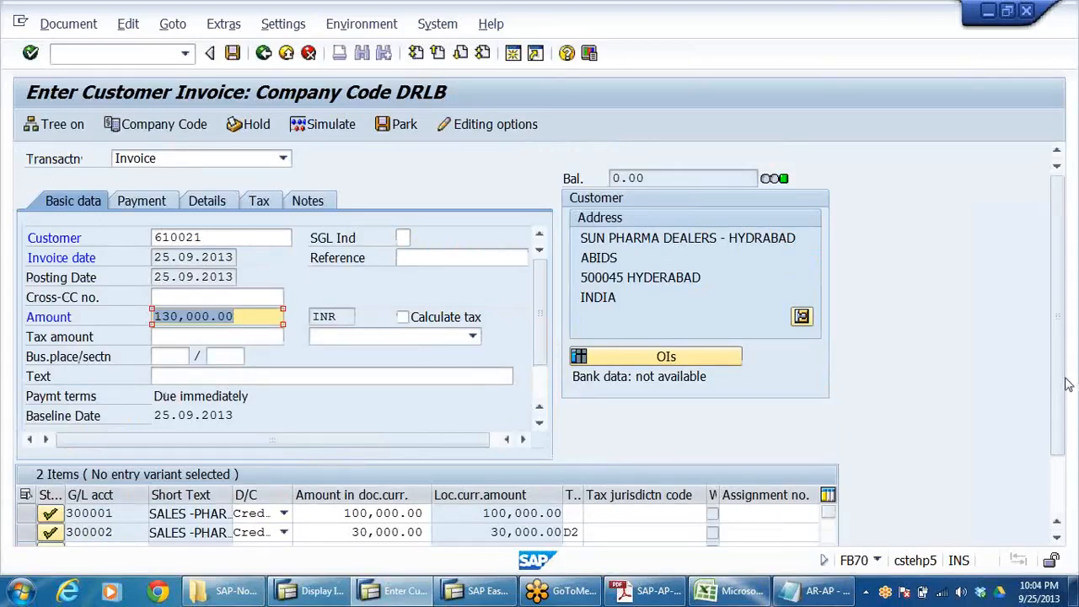
left_click_drag(1062, 389, 1066, 452)
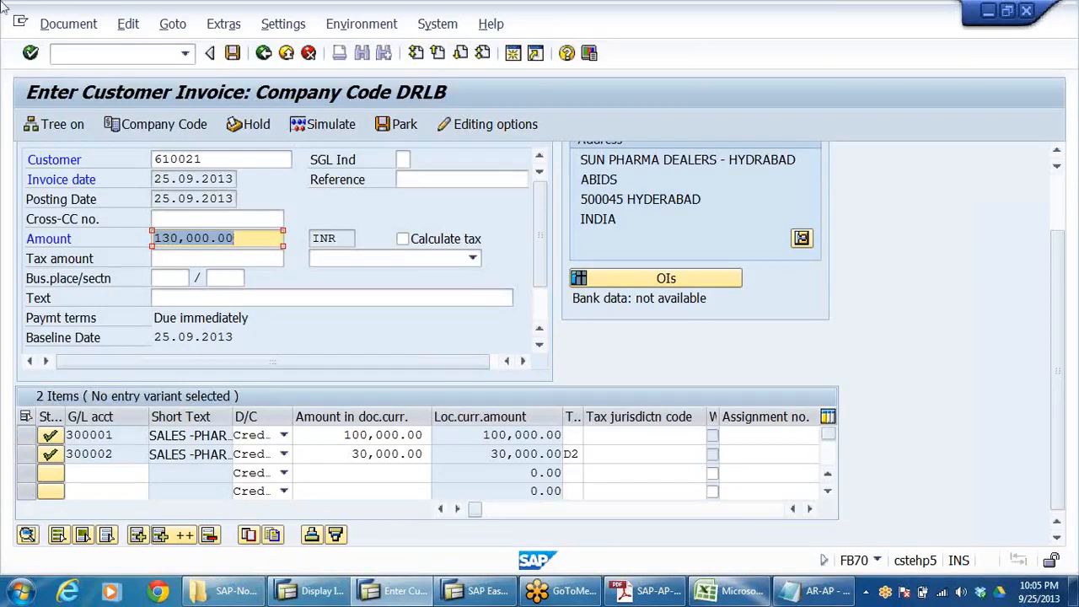
left_click(234, 54)
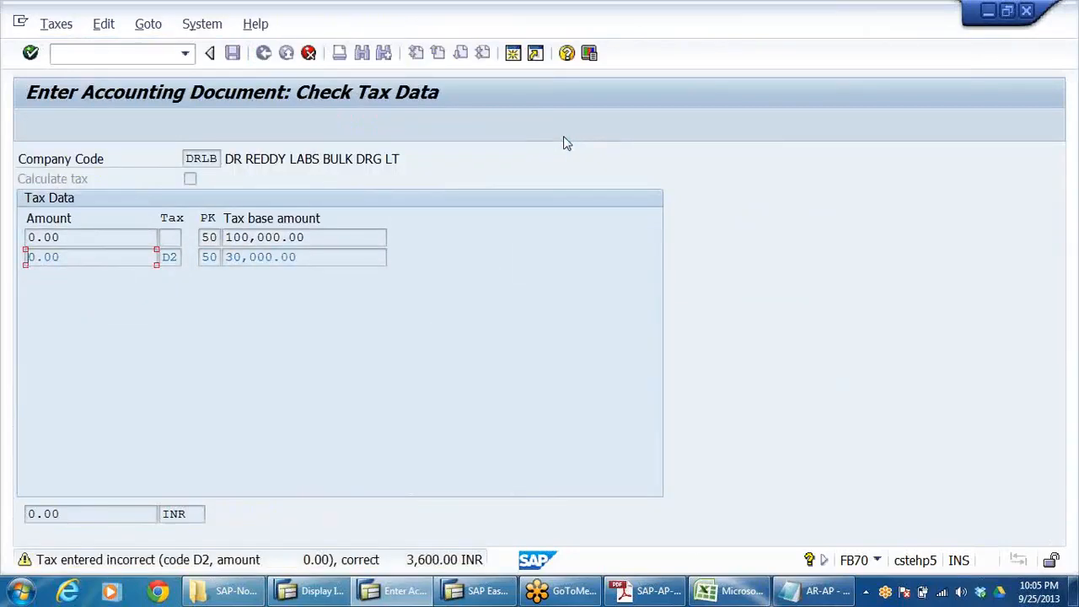
key("Return")
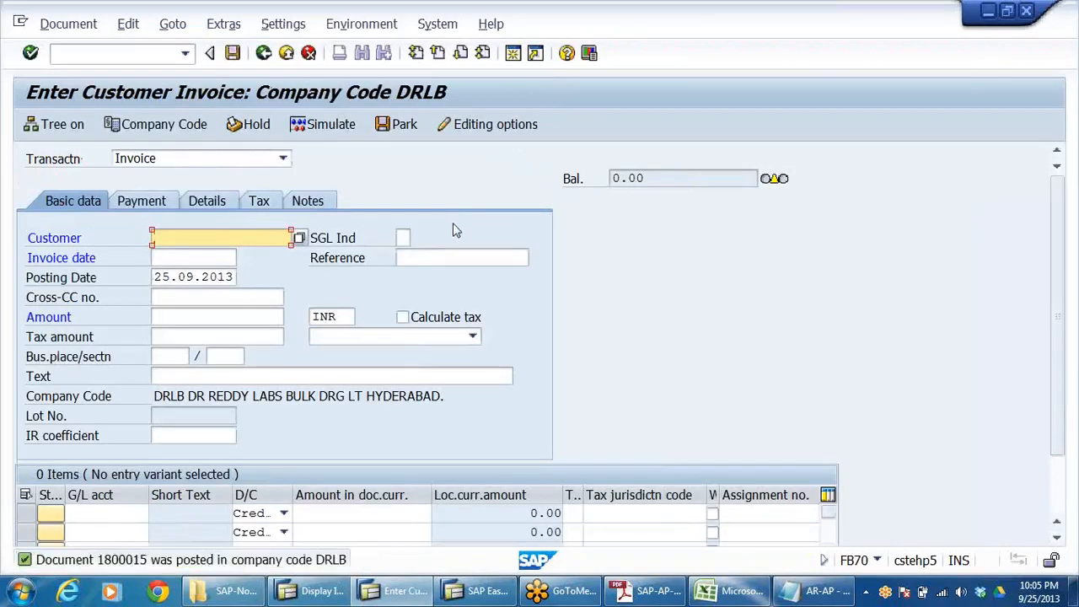
Display the posted invoice document in its data entry view, and return to customer invoice entry
left_click(61, 25)
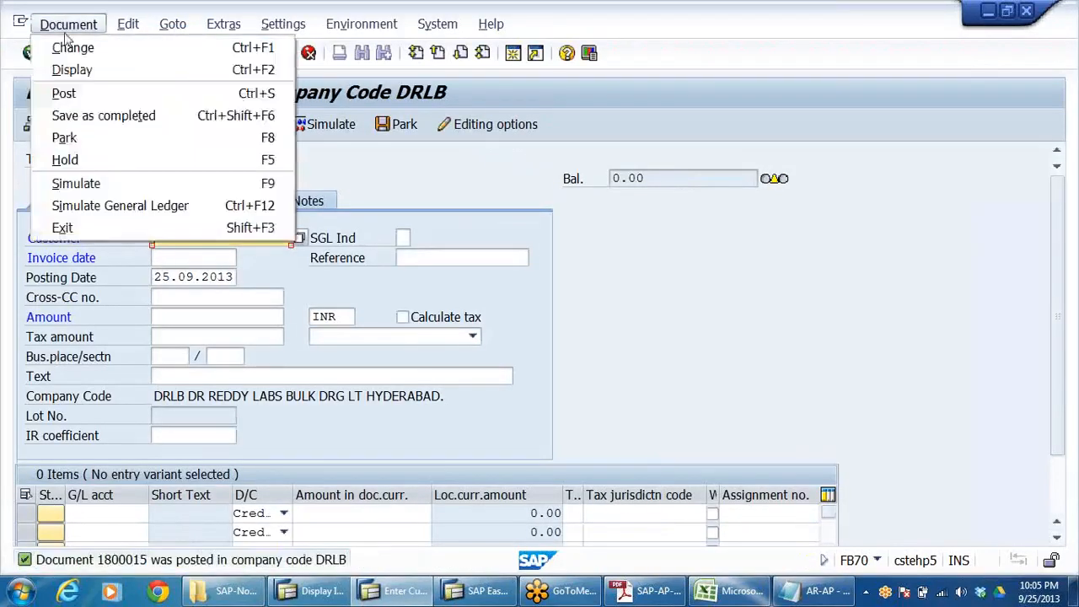
left_click(63, 68)
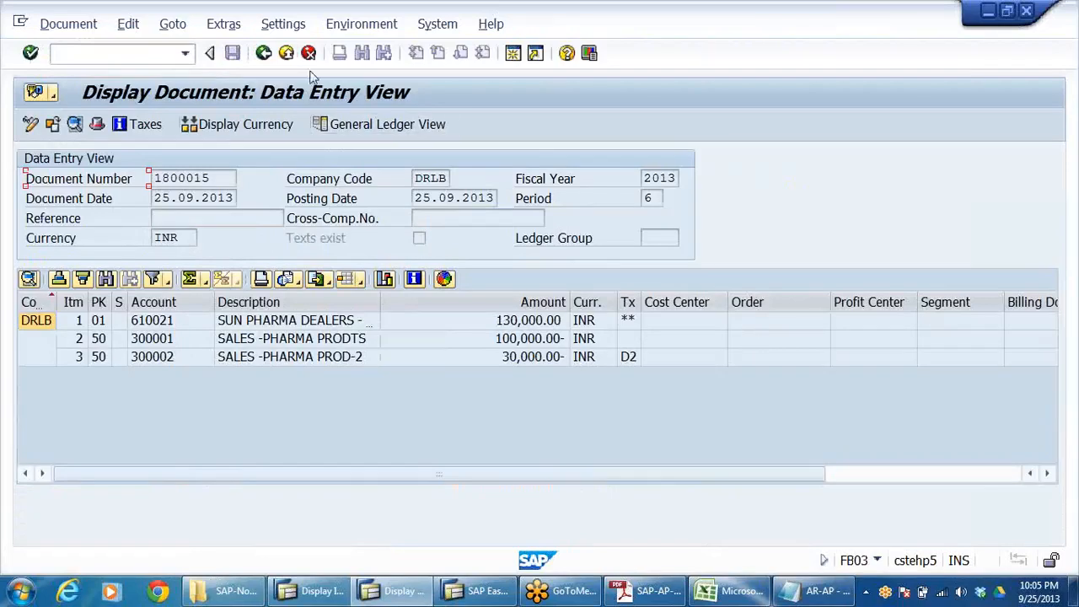
left_click(286, 53)
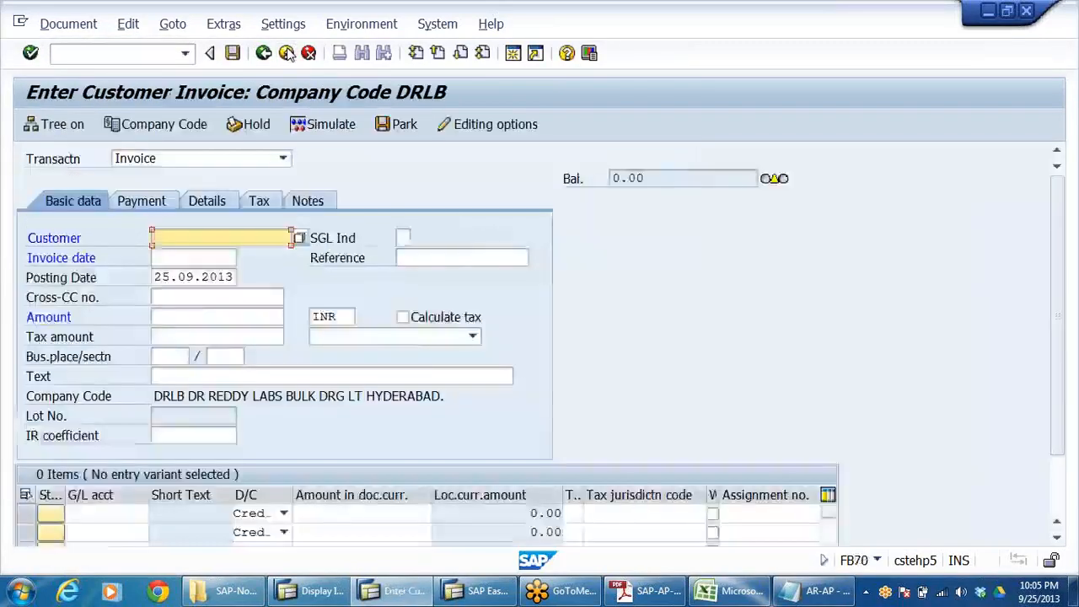
Exit customer invoice entry without keeping data, and collapse the Accounts Receivable document entry folders
left_click(288, 54)
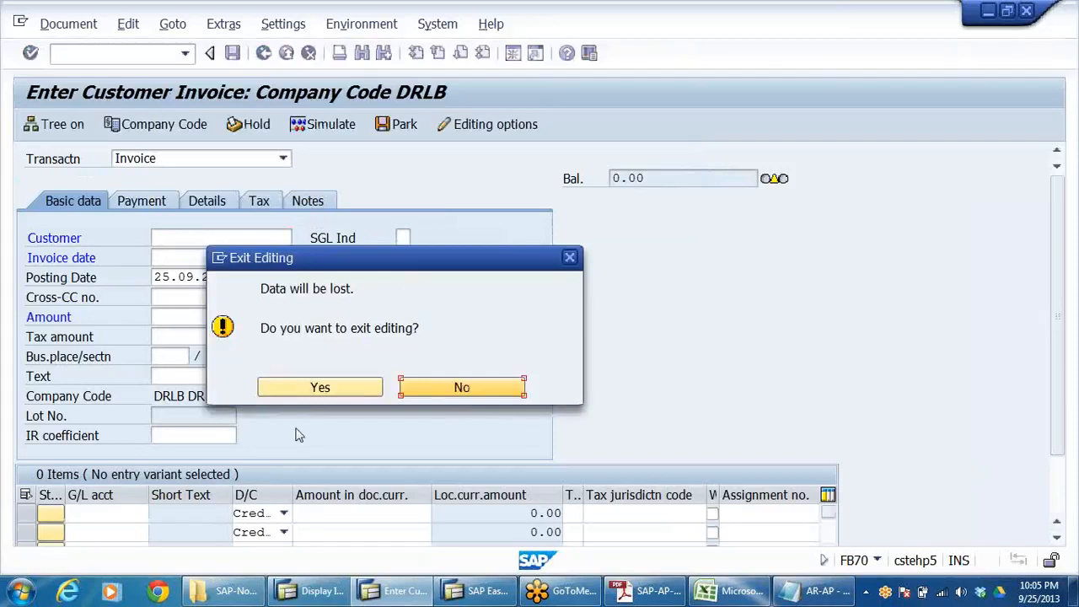
left_click(318, 385)
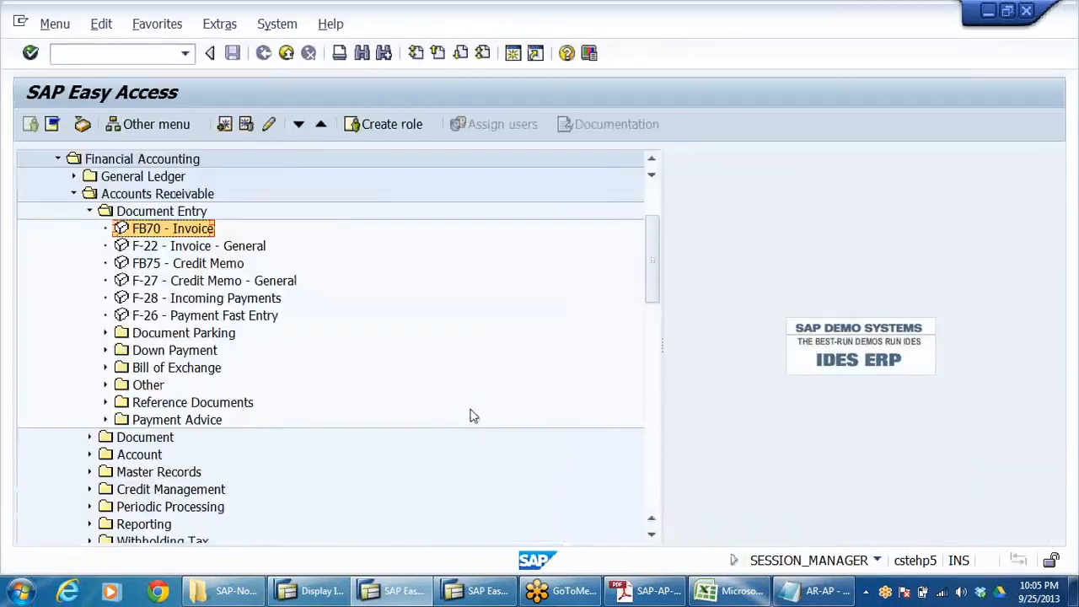
left_click(90, 211)
left_click(74, 194)
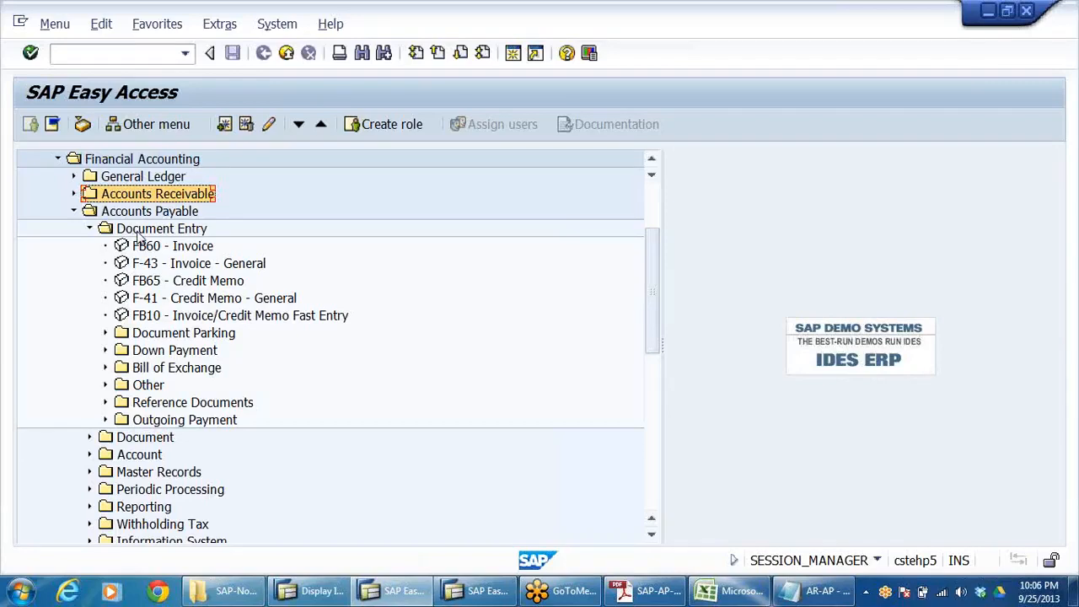
Switch to the Display IMG session and collapse Tax on Sales/Purchases and Financial Accounting Global Settings (New)
left_click(310, 591)
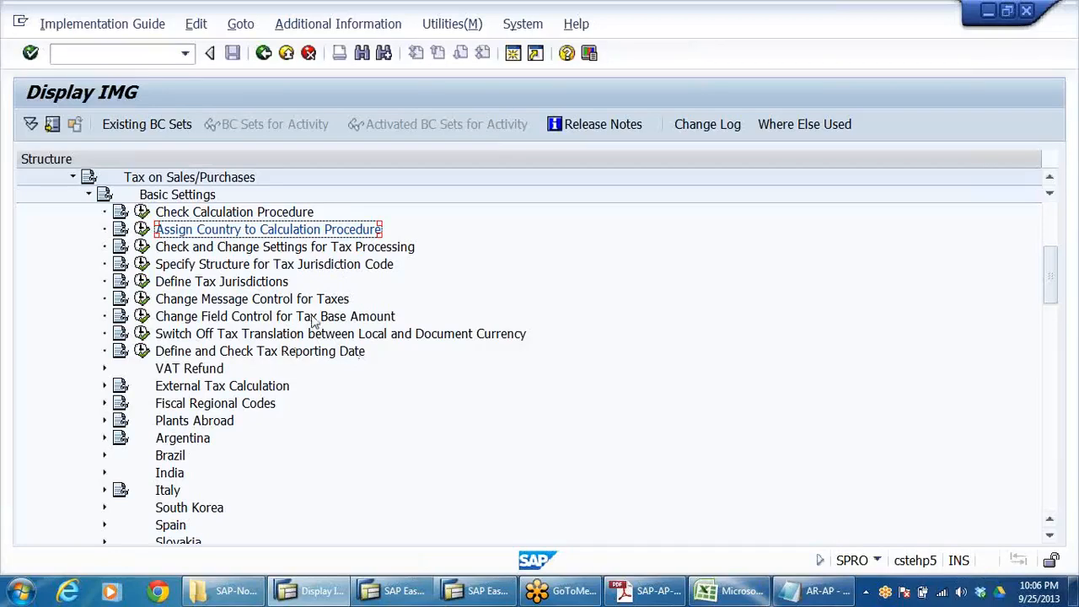
left_click(91, 195)
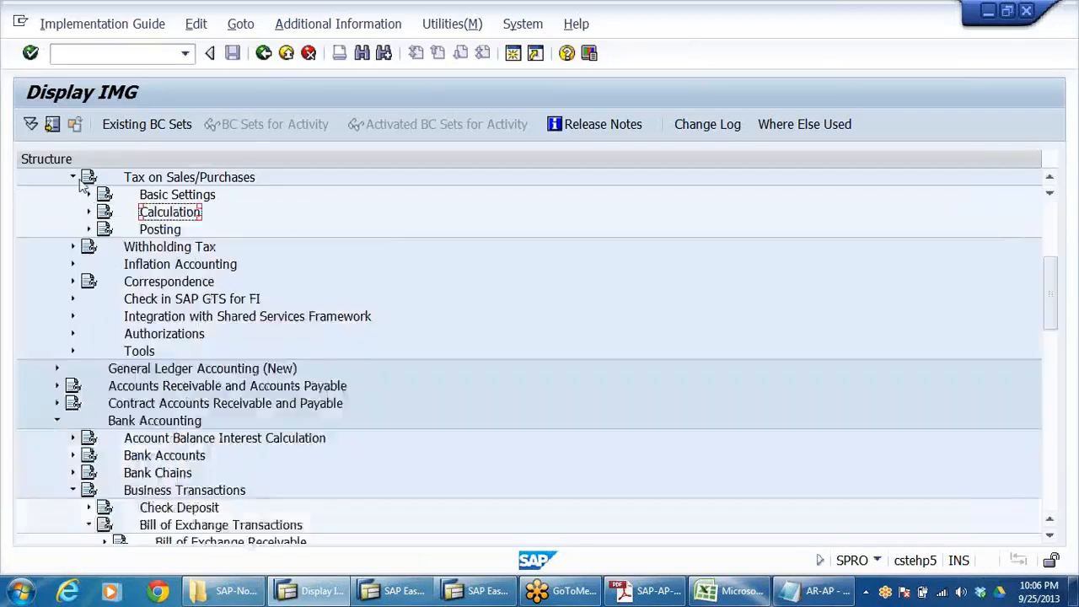
left_click(72, 177)
scroll(55, 190, "up", 2)
left_click(56, 177)
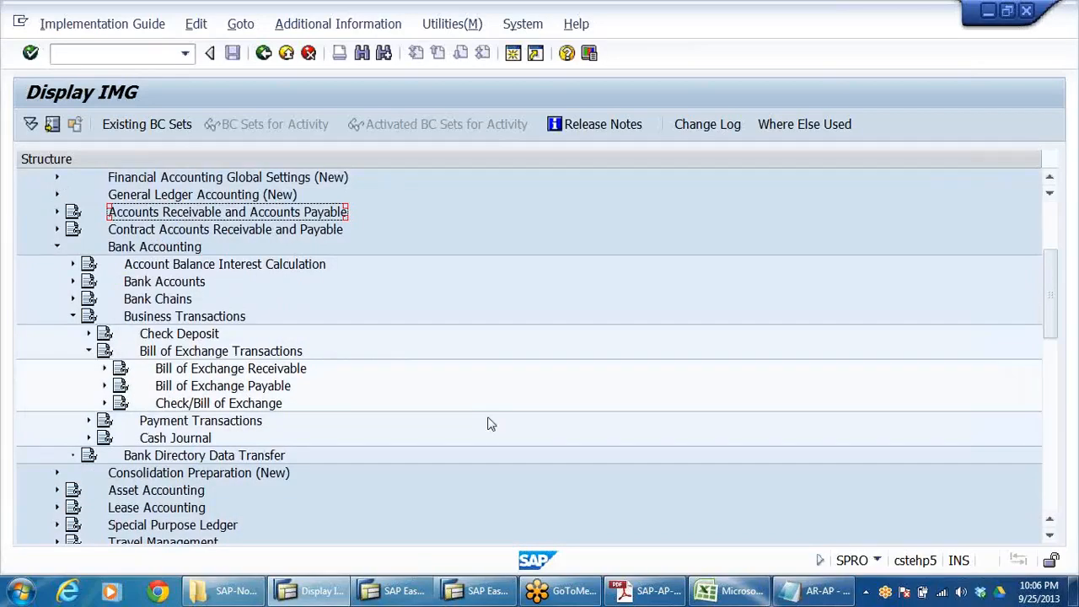
Switch back to the SAP Easy Access session and open F-43 Invoice - General under Accounts Payable document entry
left_click(405, 542)
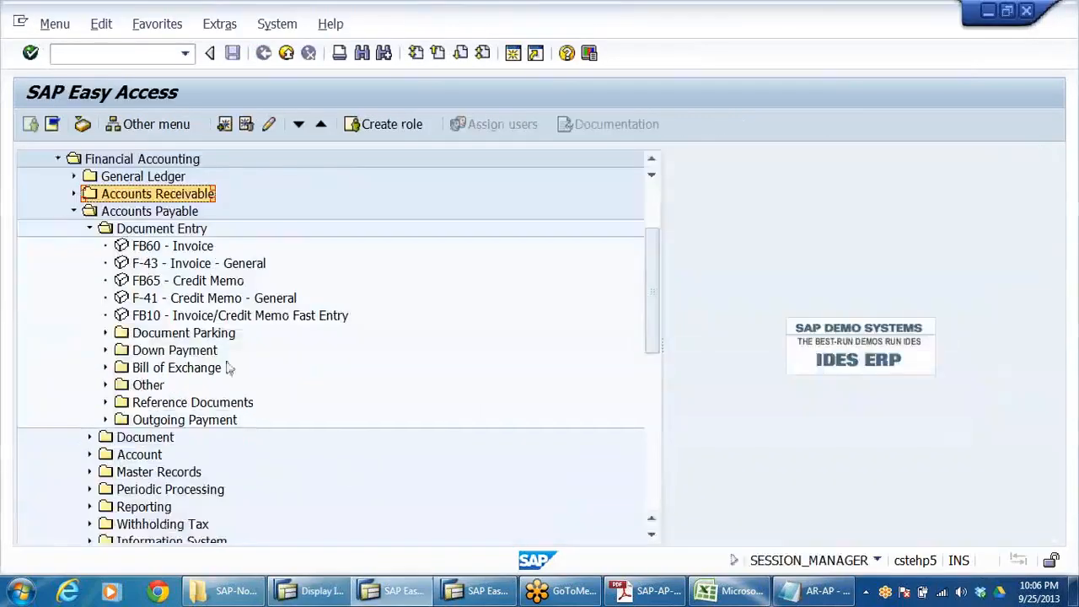
left_click(145, 213)
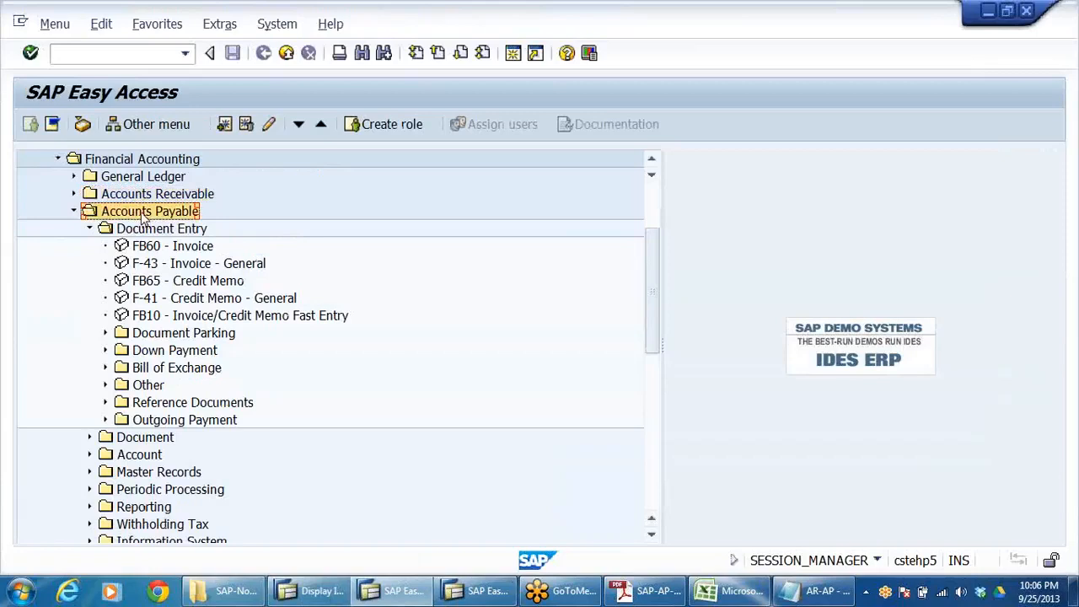
left_click(148, 231)
left_click(158, 246)
left_click(167, 264)
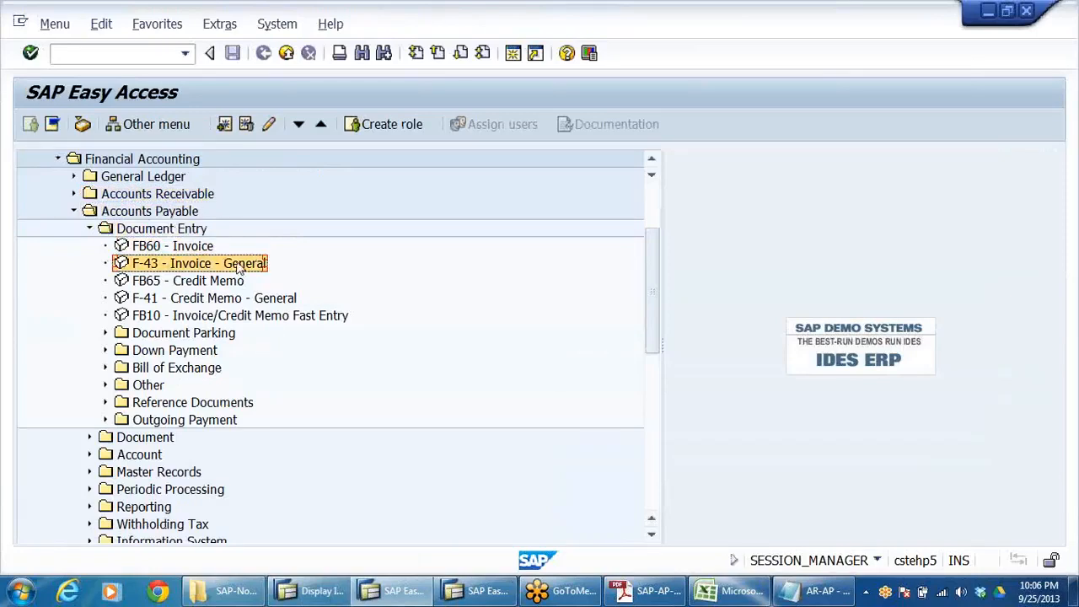
left_click(172, 247)
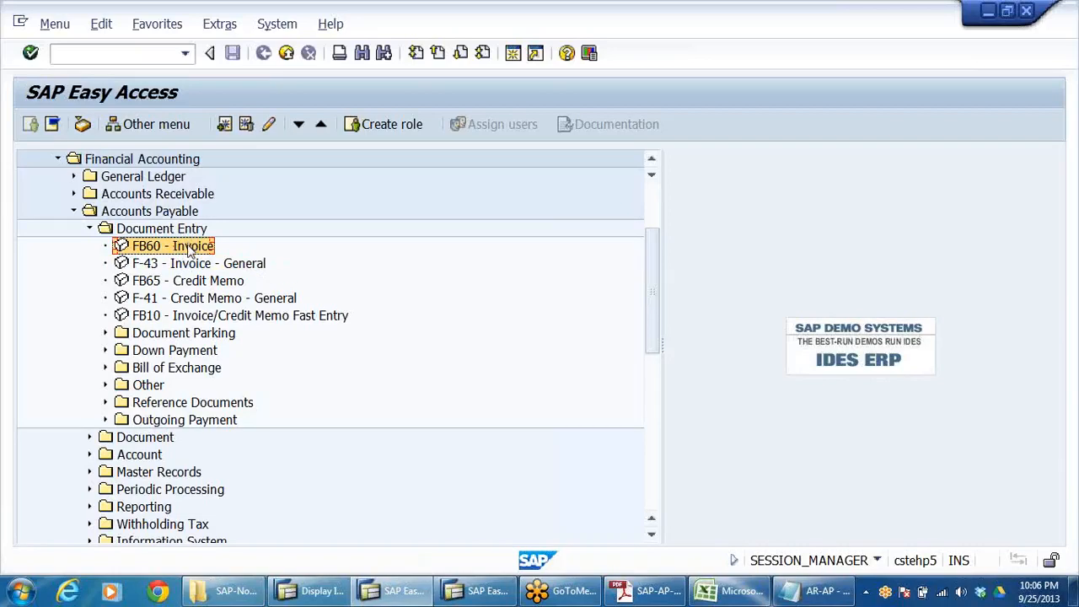
left_click(152, 264)
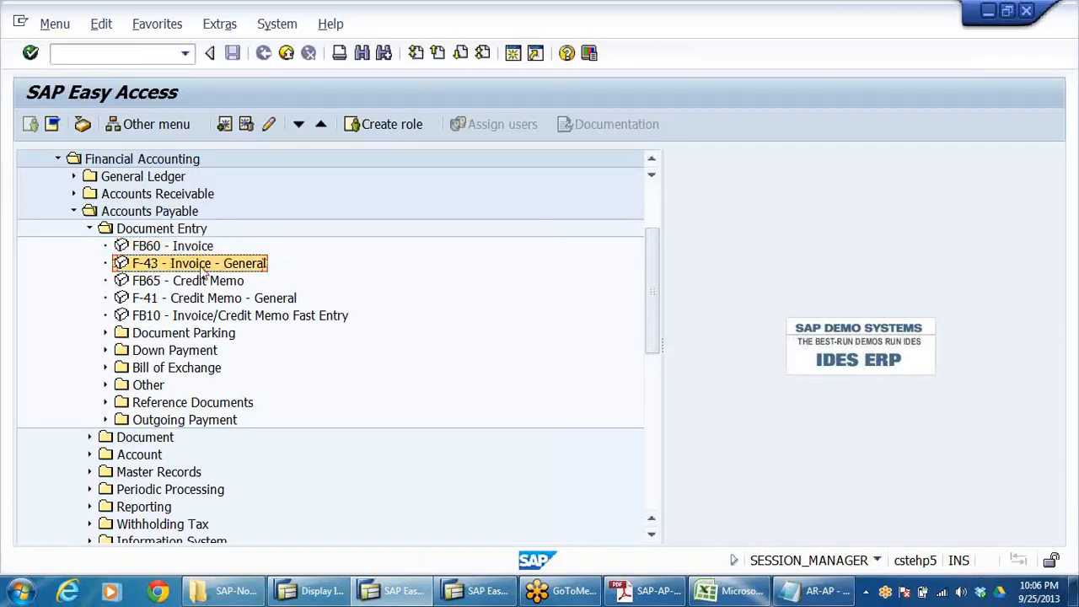
double_click(204, 268)
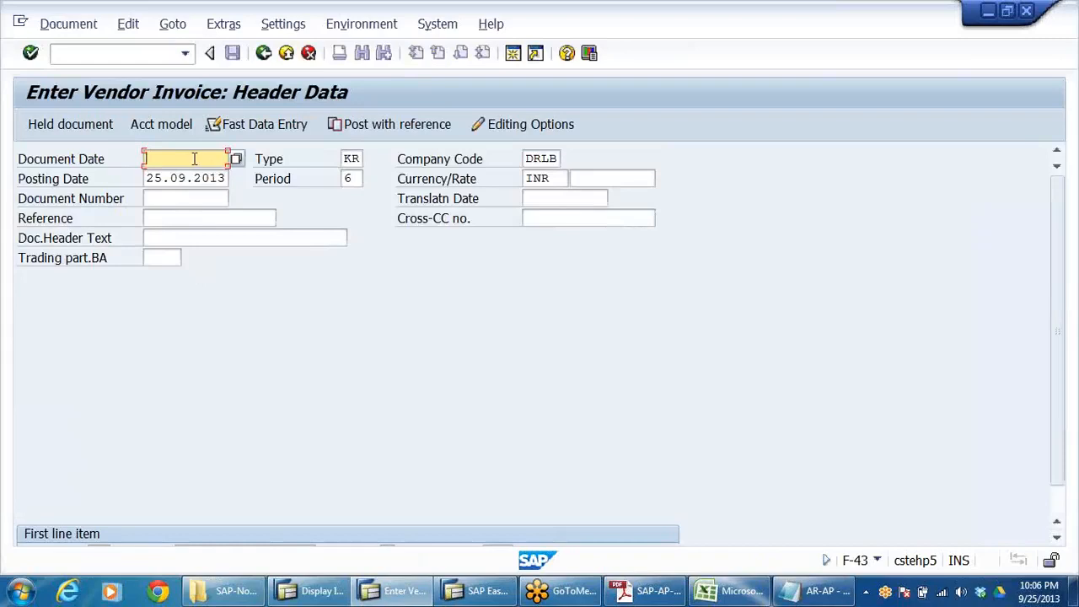
Set the vendor invoice's document date to 25.09.2013 by copying the posting date
left_click(194, 160)
left_click(175, 161)
key("Tab")
key("ctrl+c")
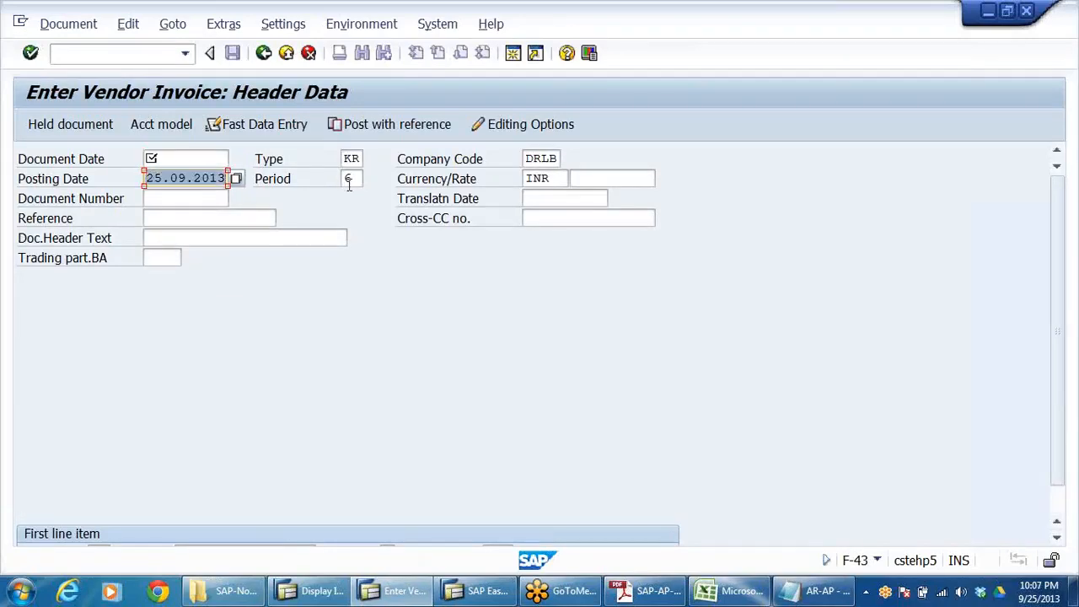
left_click(349, 185)
left_click(188, 159)
key("ctrl+v")
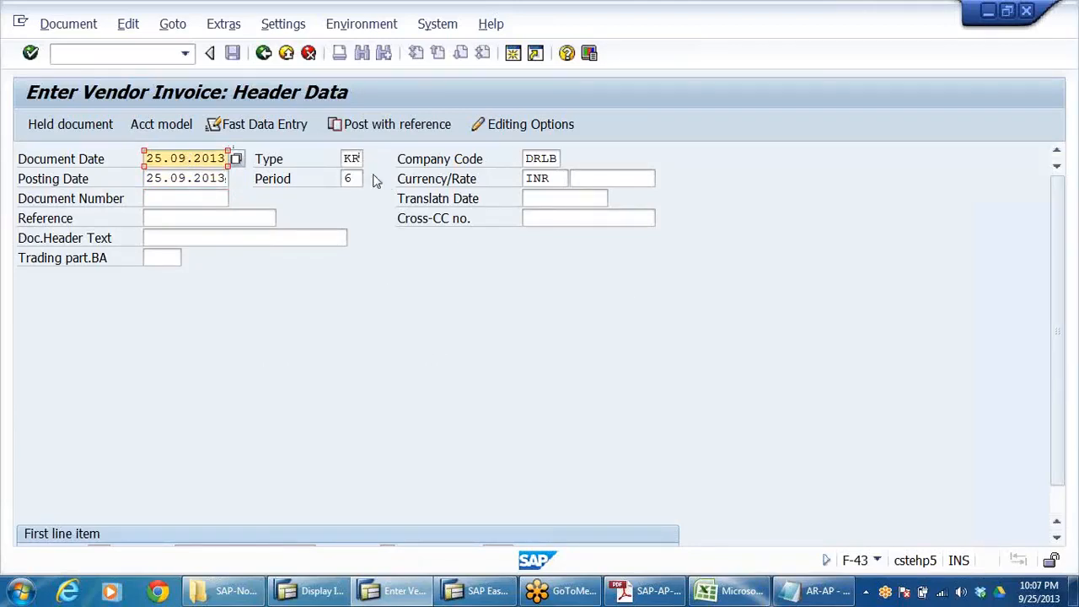
Look up KR, Vendor invoice, in the list of possible document types, and close the list
left_click(348, 157)
key("Return")
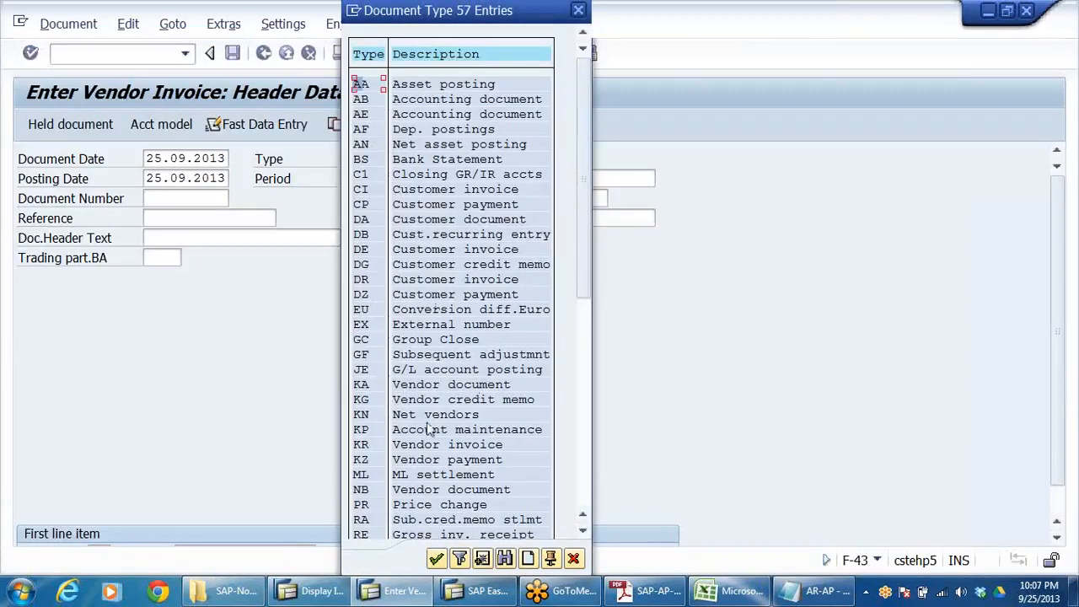
left_click(485, 445)
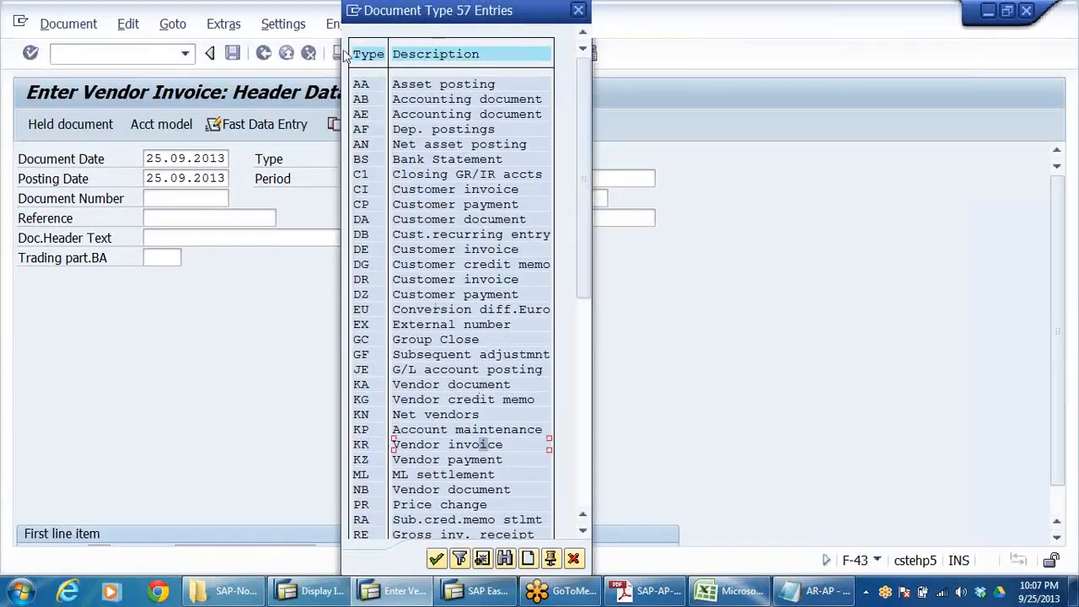
left_click(579, 10)
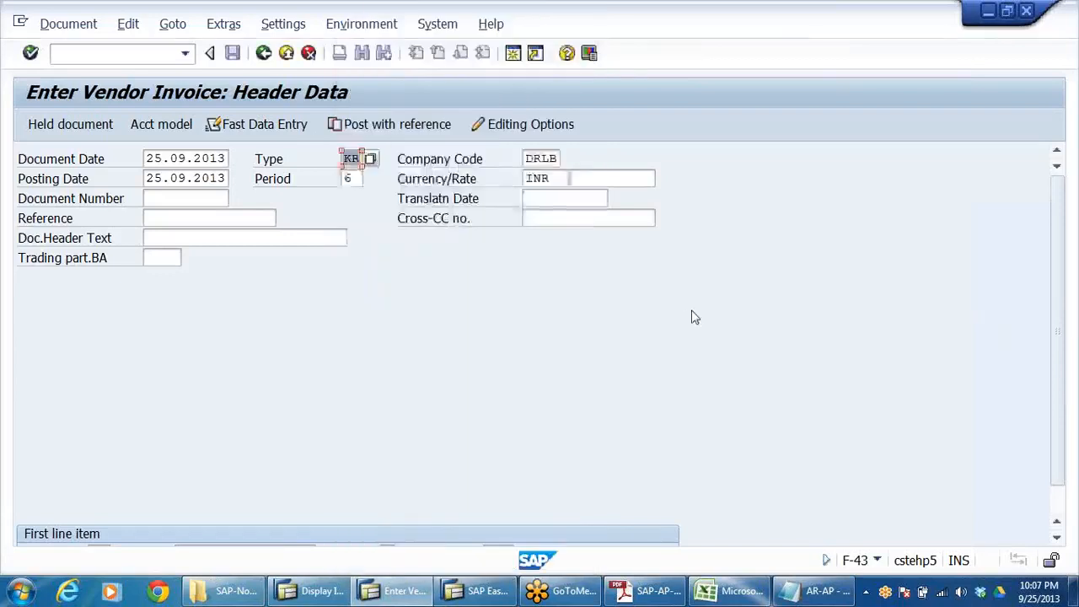
Look up 31, vendor invoice, in the list of posting keys for the first line item, and close the list
left_click(98, 523)
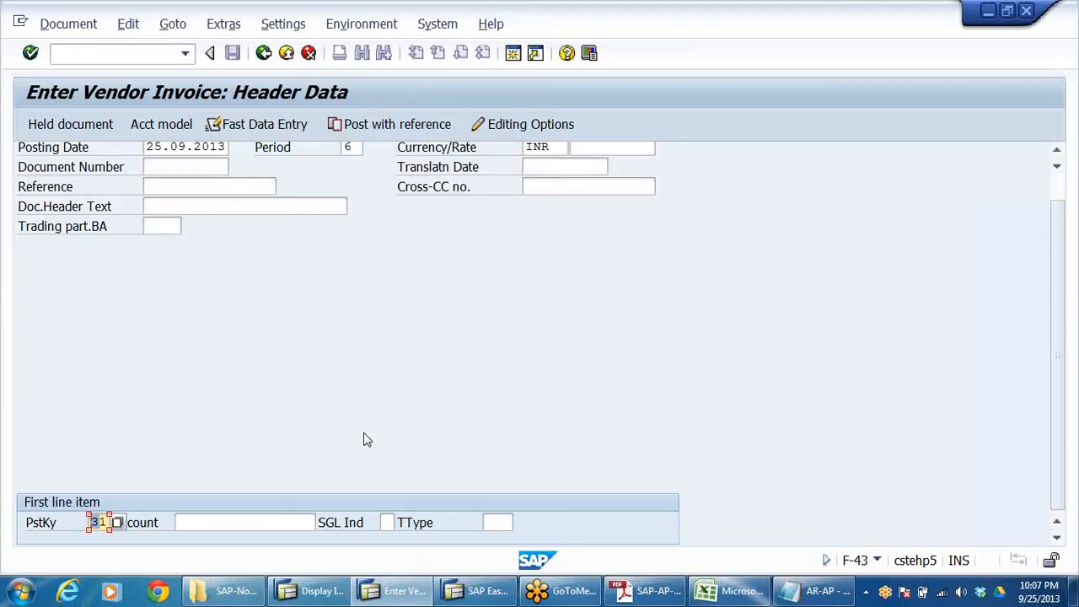
key("Tab")
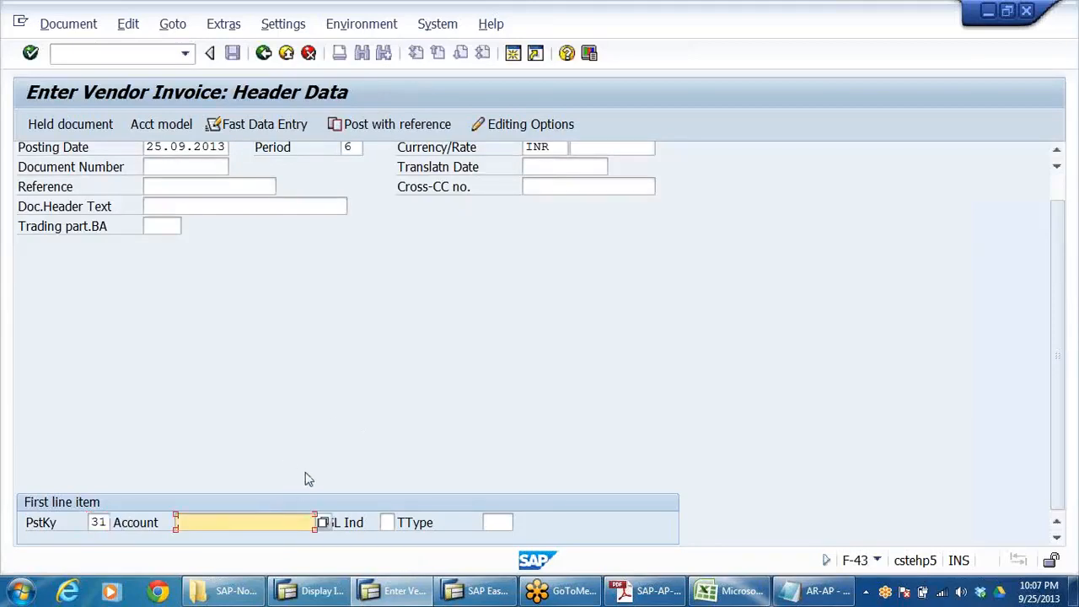
left_click(102, 522)
left_click(118, 522)
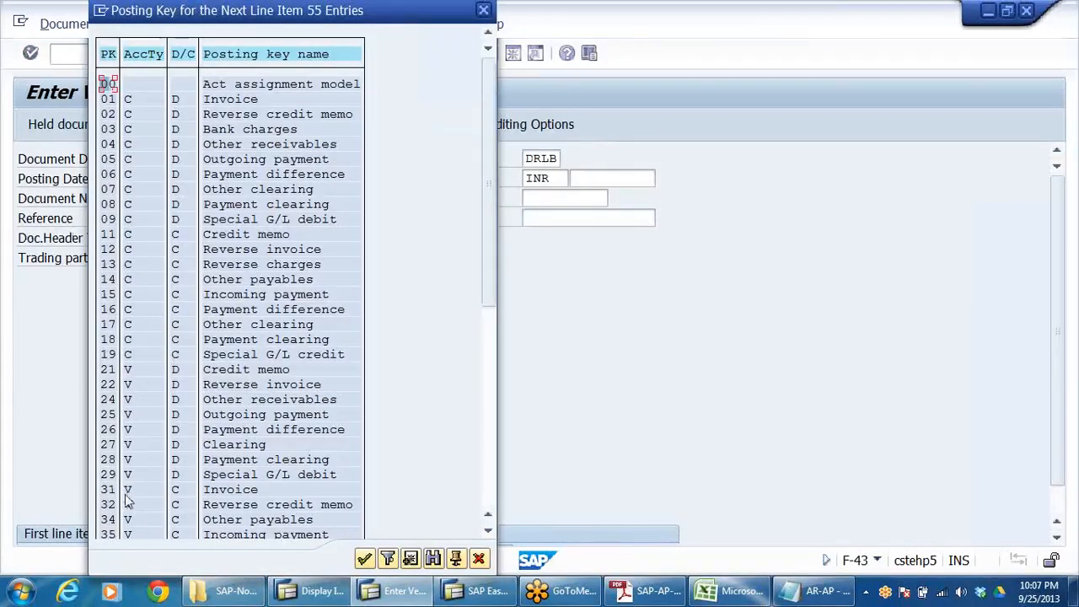
left_click(245, 492)
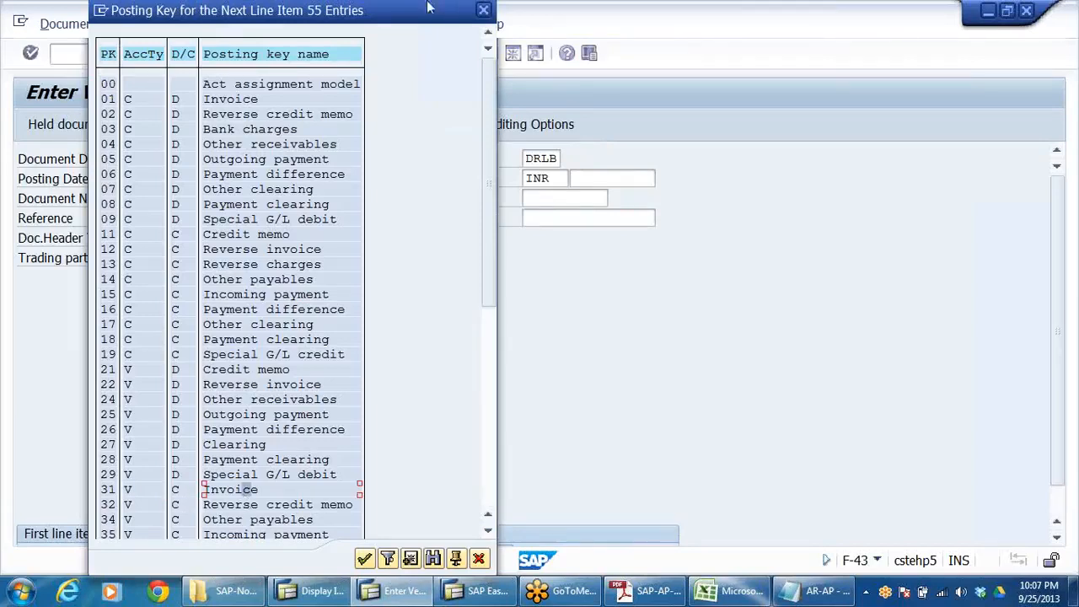
left_click(480, 560)
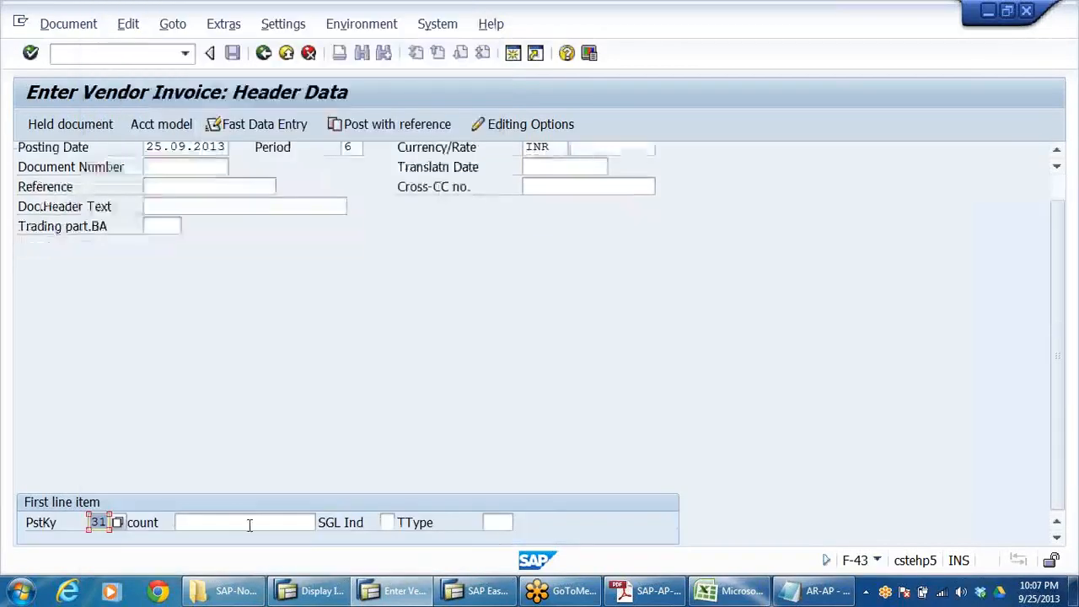
List the vendors available for the first line item's account in company code DRLB, and close the list
left_click(251, 520)
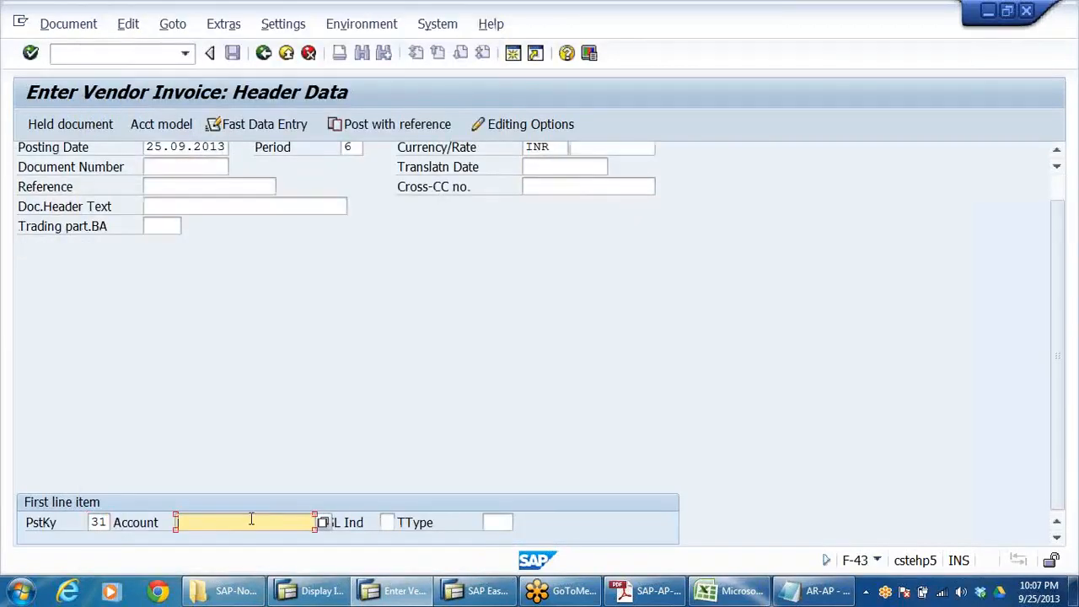
left_click(327, 523)
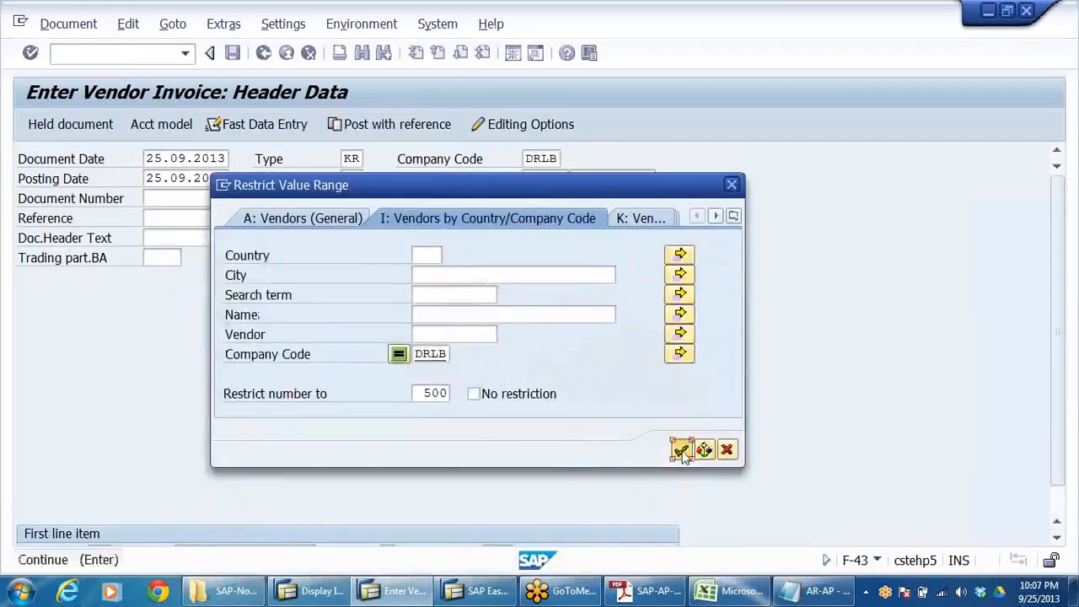
left_click(681, 450)
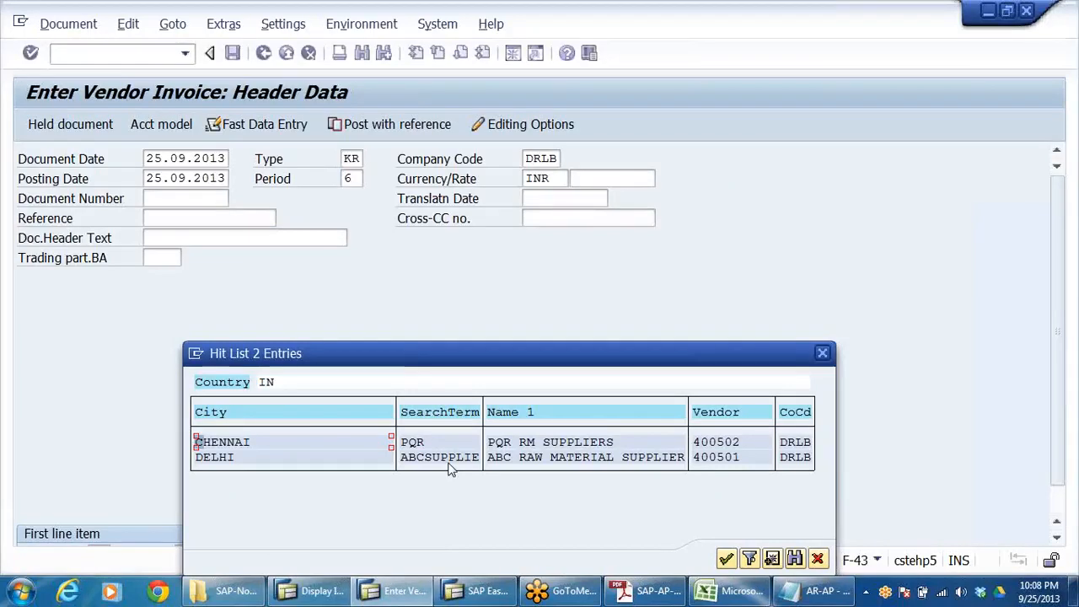
left_click(515, 443)
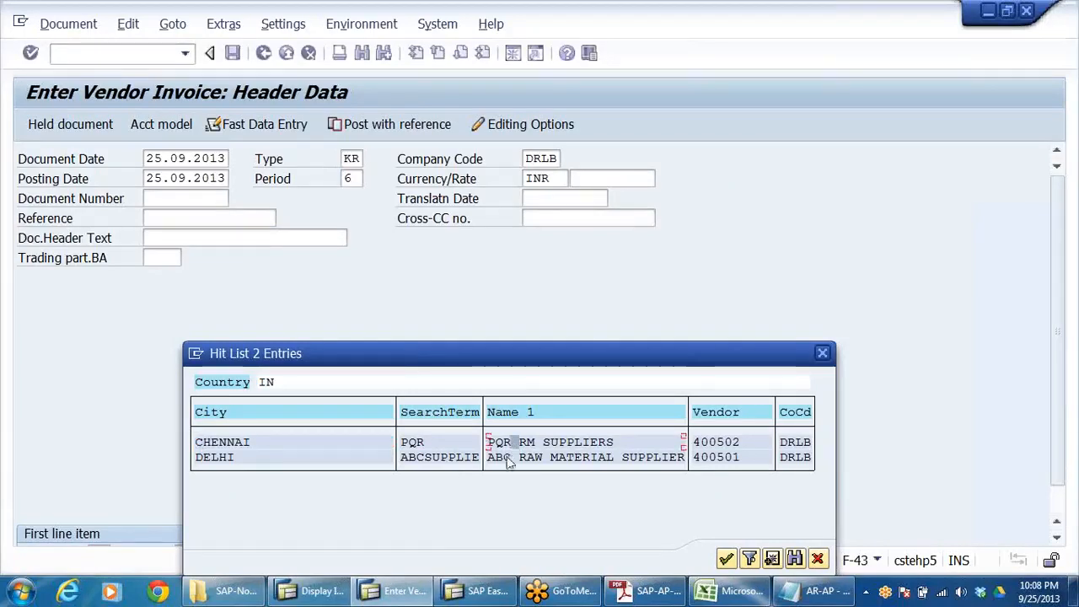
left_click(508, 458)
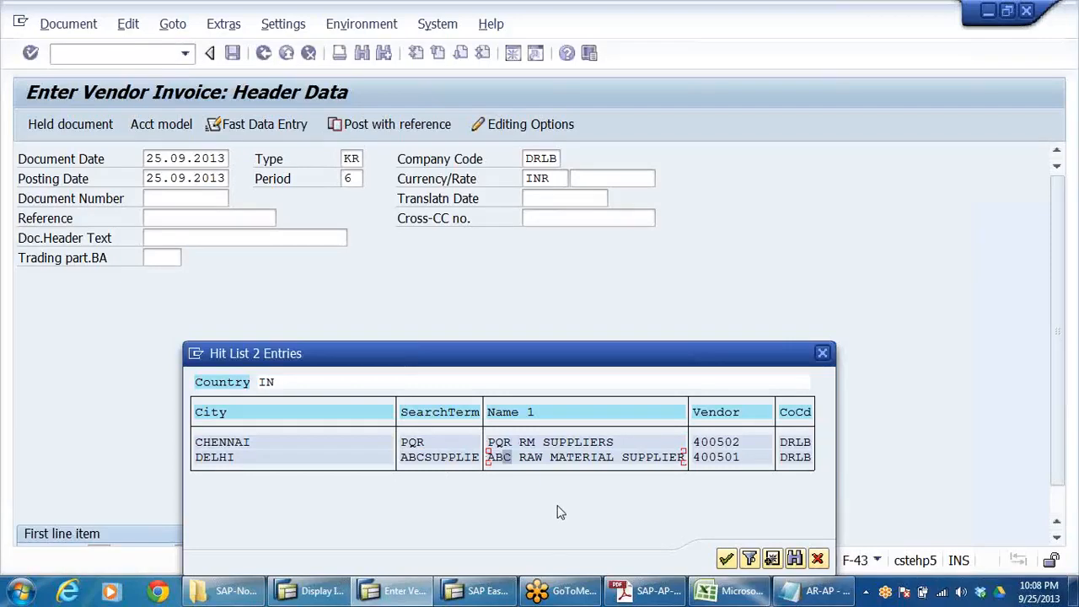
left_click(822, 353)
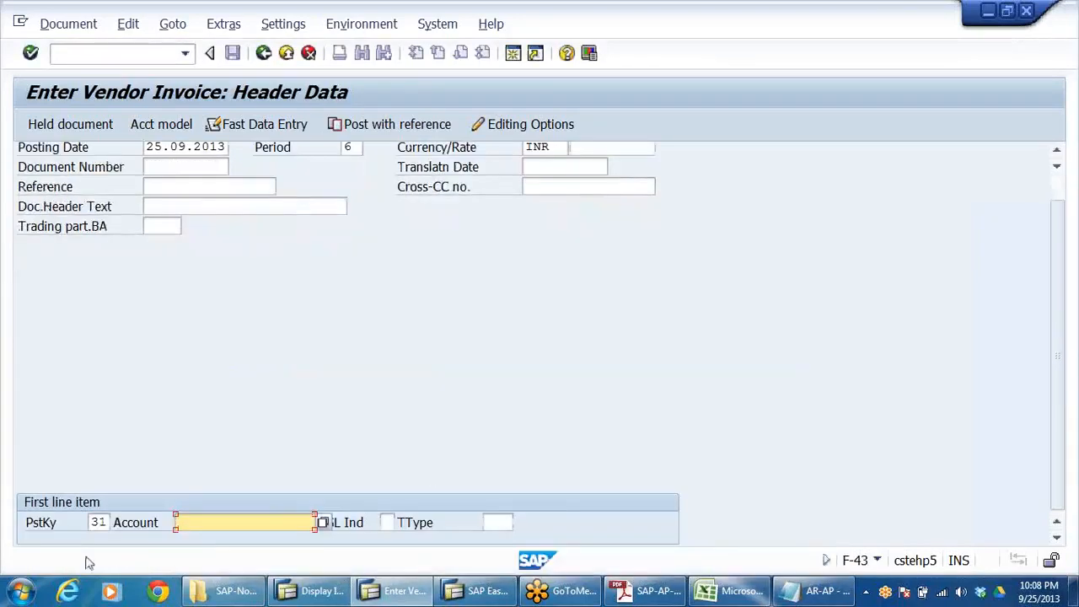
Set the first line item's posting key to 01 and choose the customer SUN PHARMA DEALERS as its account
left_click(103, 523)
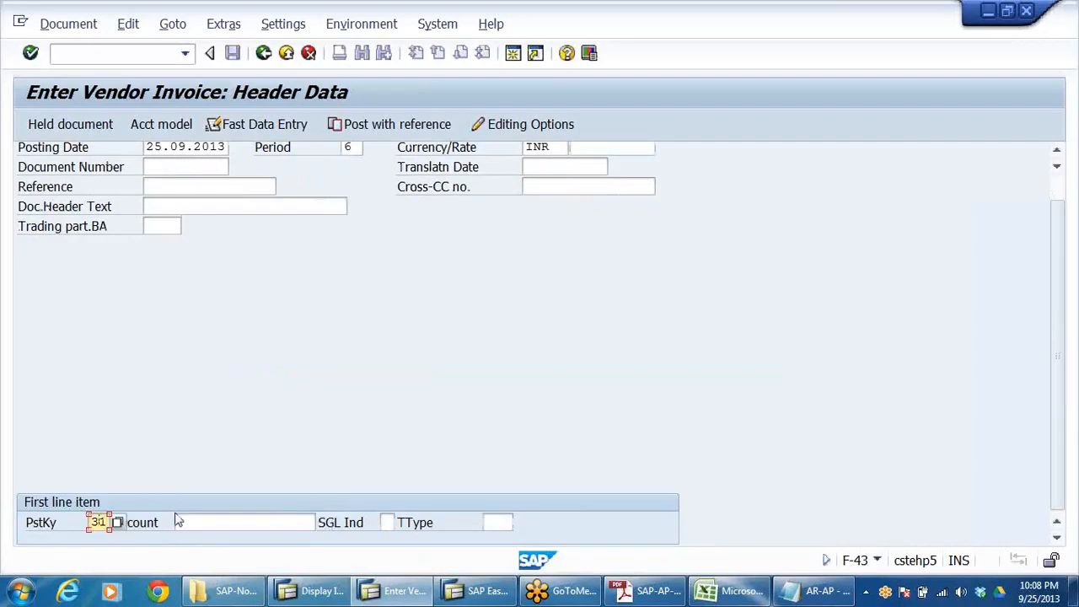
key("Delete")
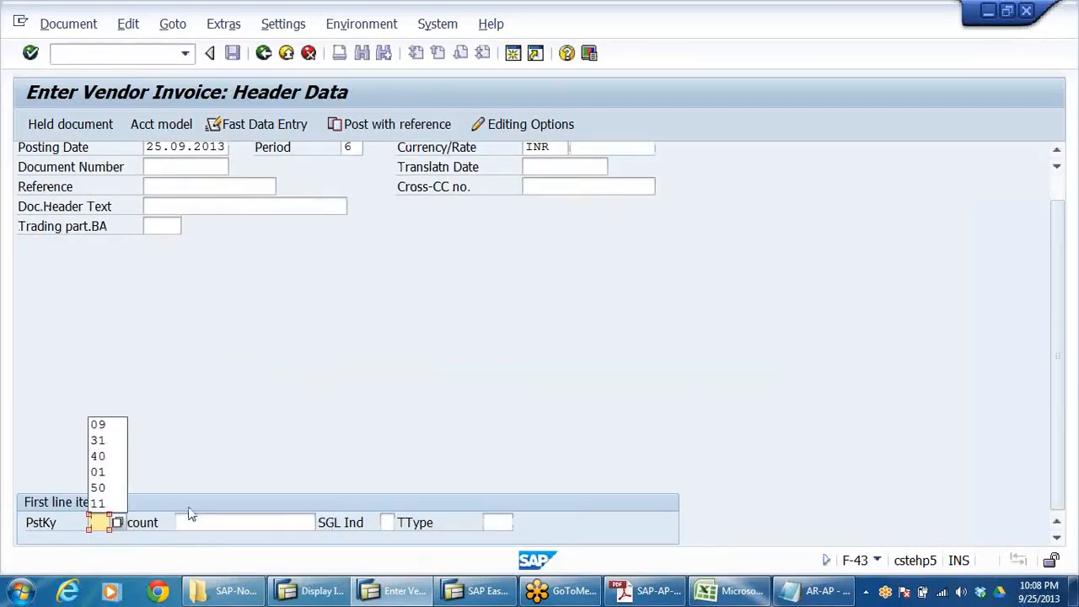
left_click(106, 522)
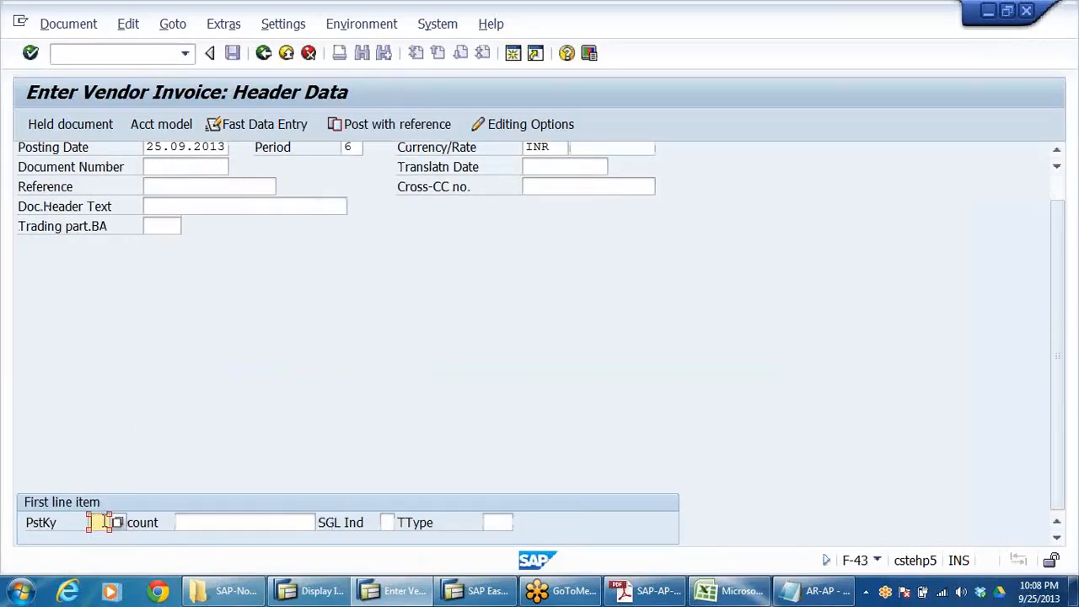
type("01")
left_click(257, 522)
left_click(322, 522)
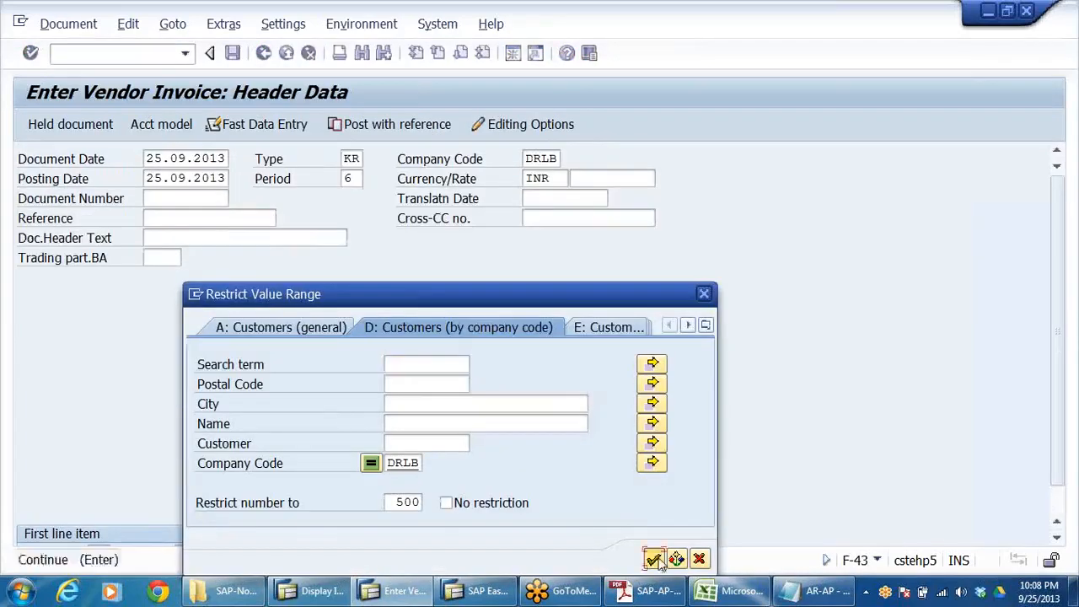
left_click(654, 558)
left_click(620, 461)
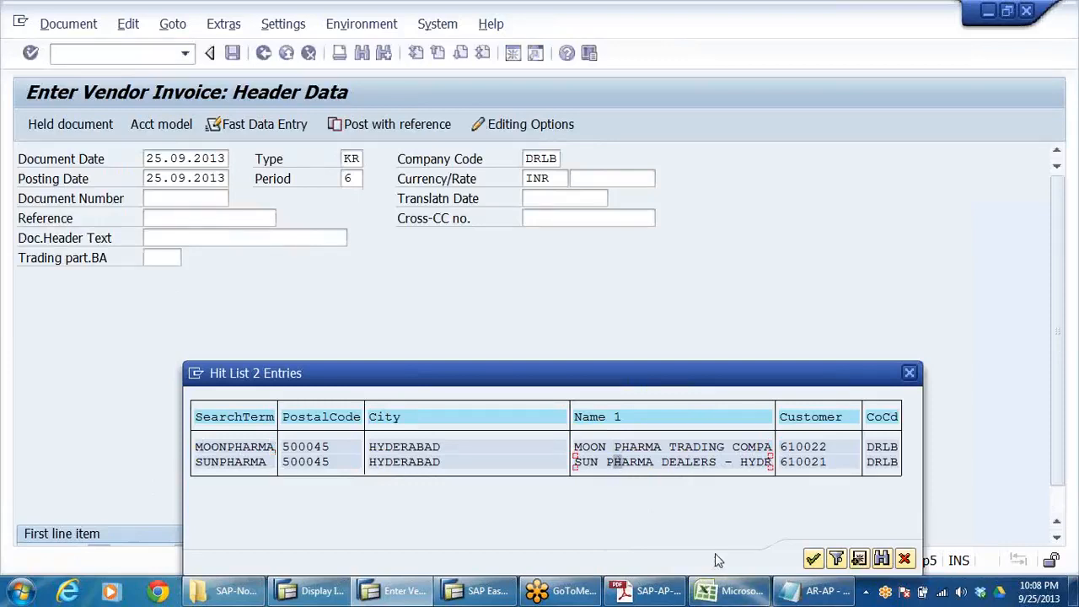
left_click(814, 561)
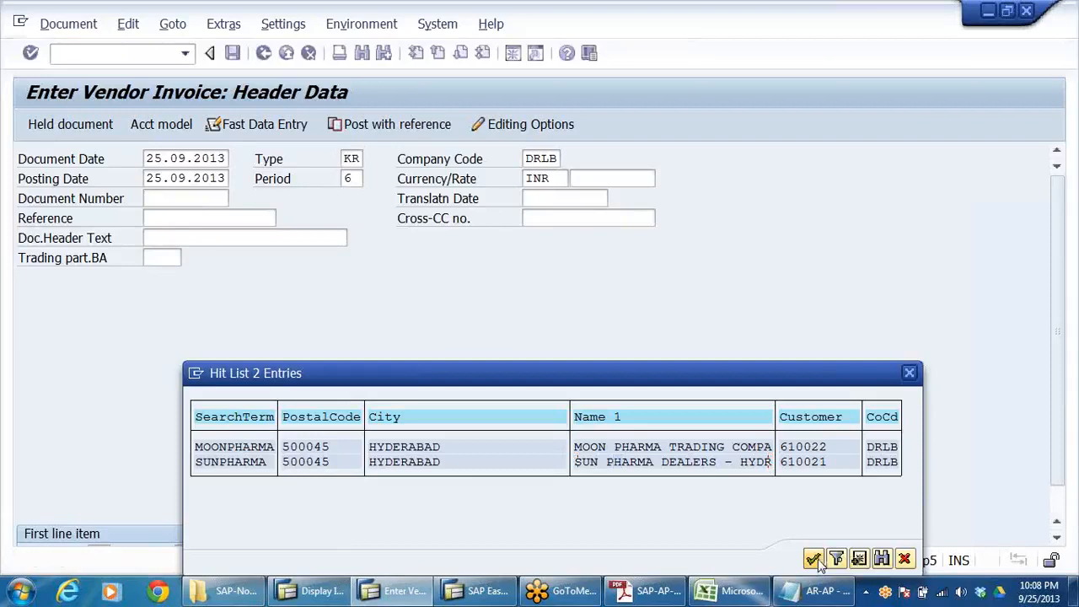
Set the first line item's posting key to 40 and clear its account
left_click(100, 522)
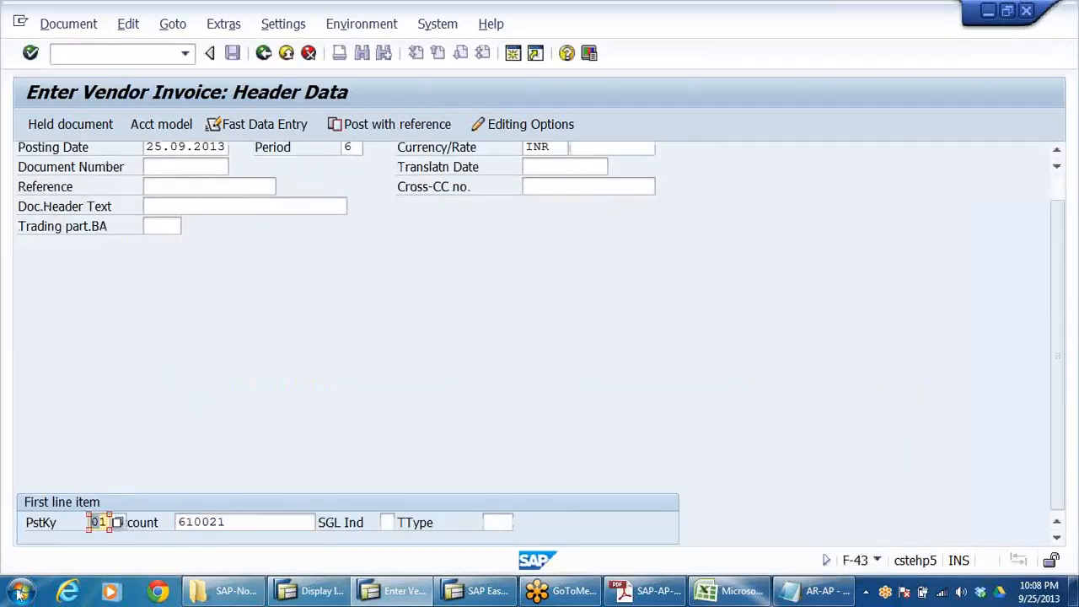
mouse_move(256, 597)
type("1")
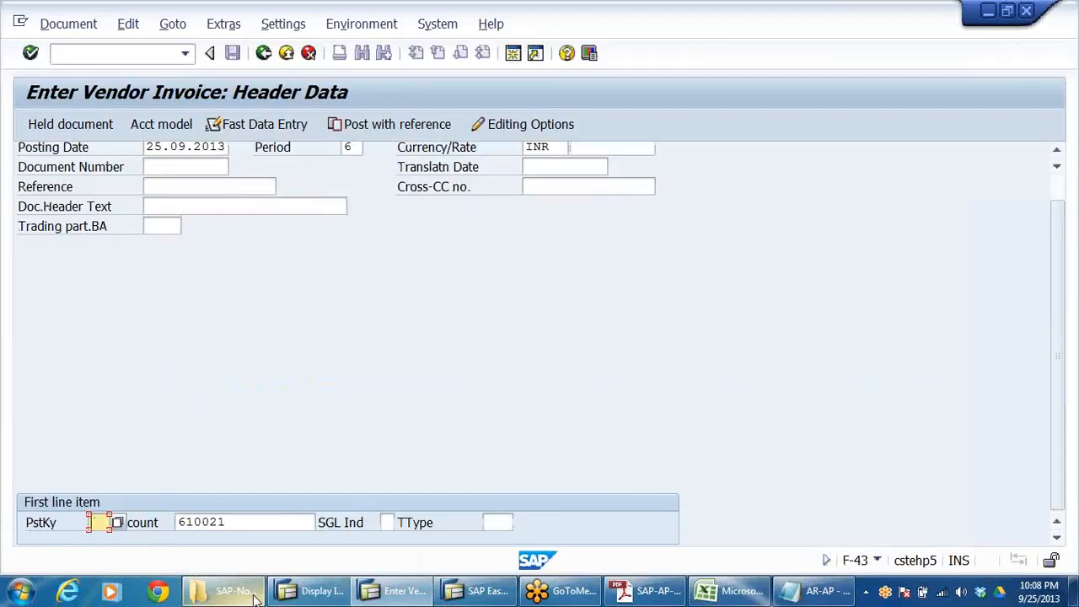
type("40")
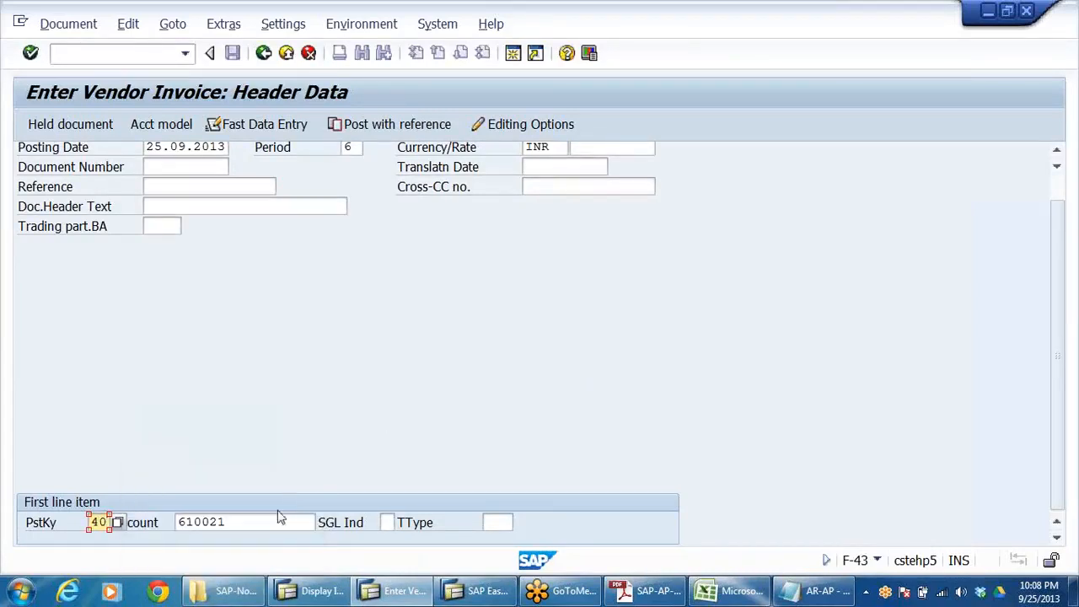
left_click(269, 523)
key("BackSpace")
key("BackSpace")
key("BackSpace")
key("BackSpace")
key("BackSpace")
key("BackSpace")
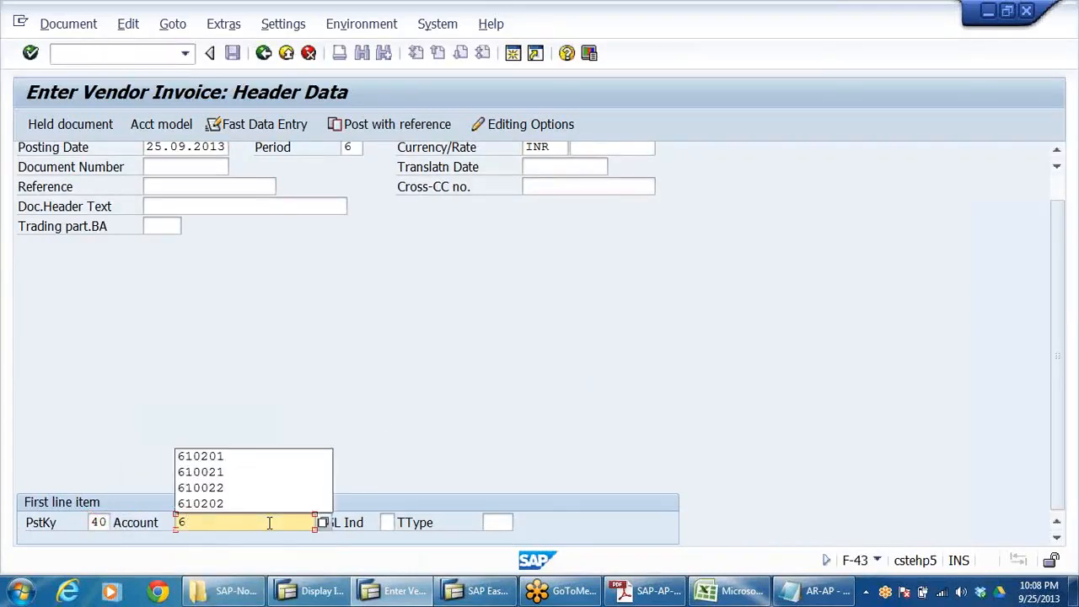
List the G/L accounts available for the first line item in company code DRLB, and close the list
left_click(325, 523)
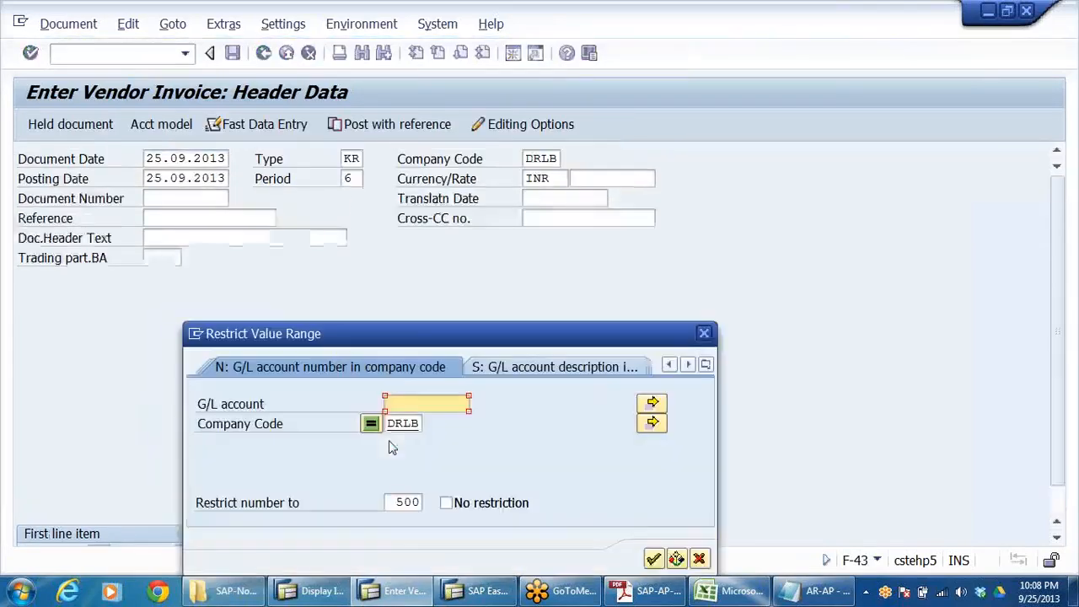
left_click(655, 560)
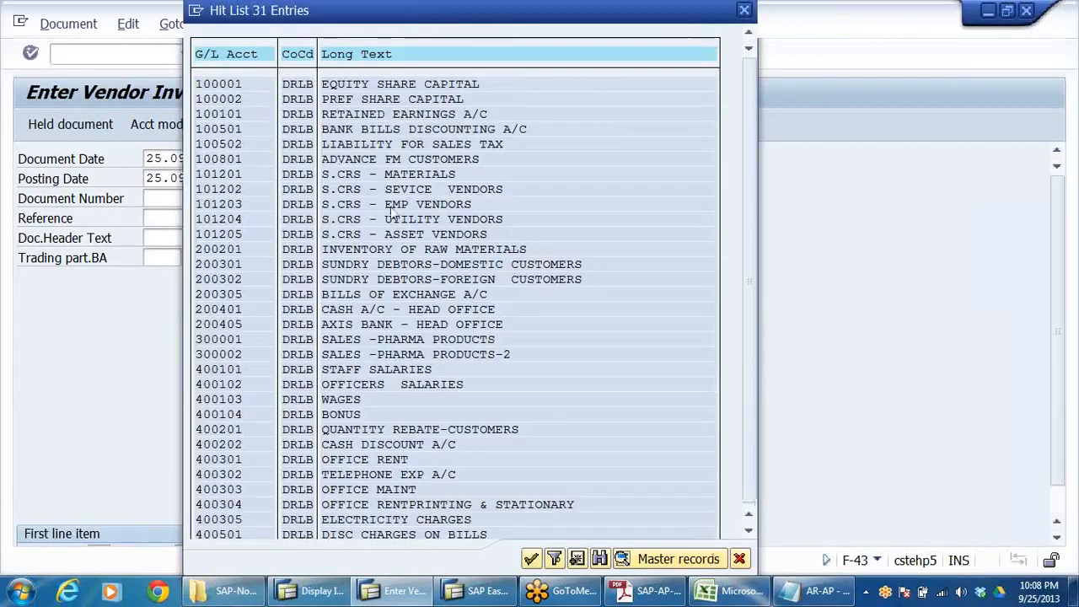
scroll(393, 204, "down", 1)
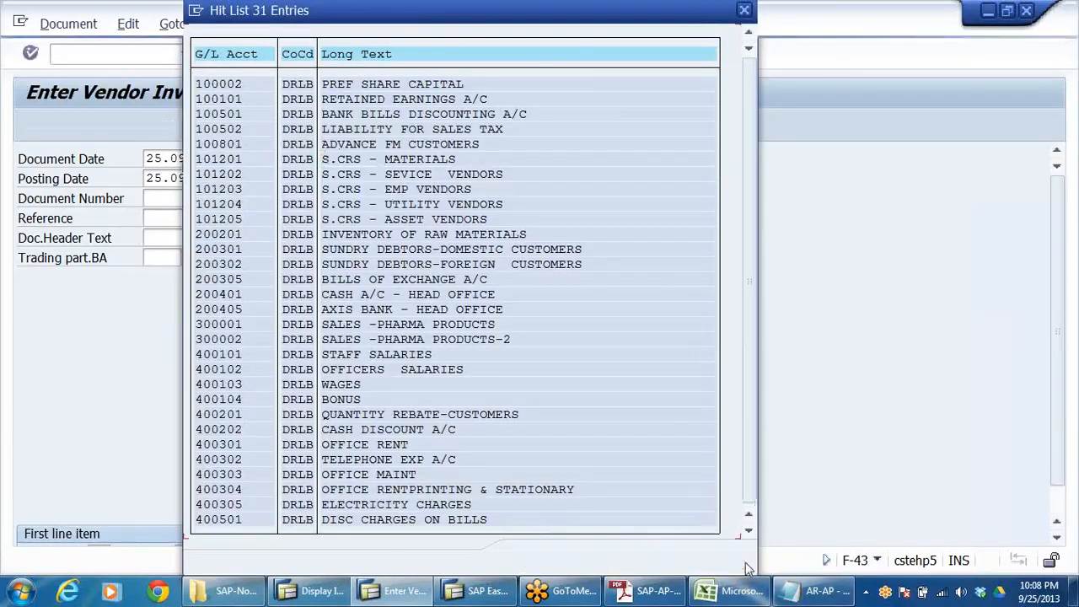
scroll(717, 557, "up", 1)
left_click(739, 559)
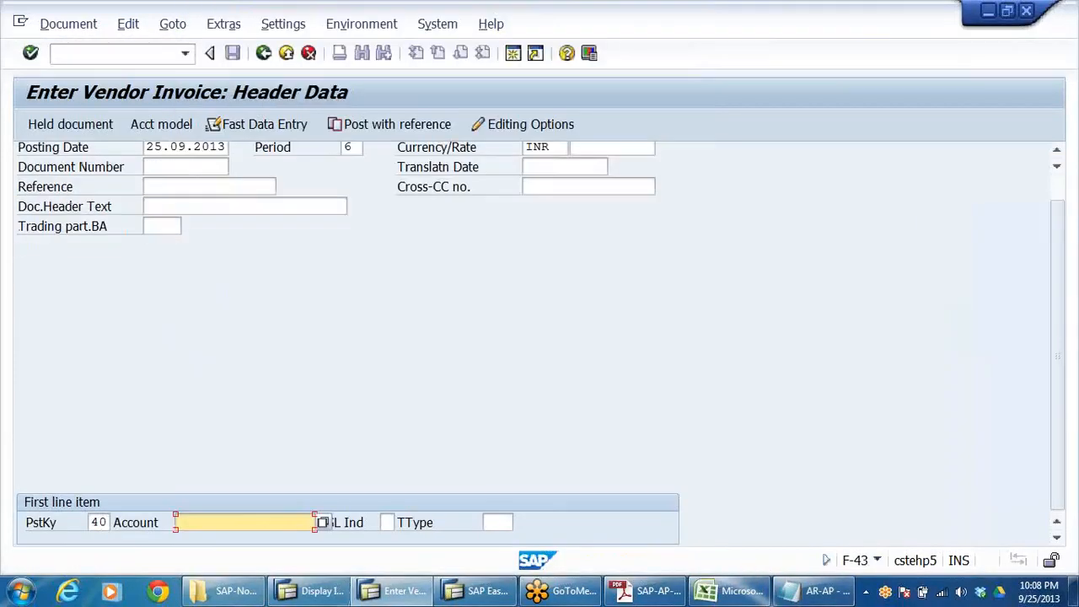
Set the first line item's posting key to 31
left_click(101, 522)
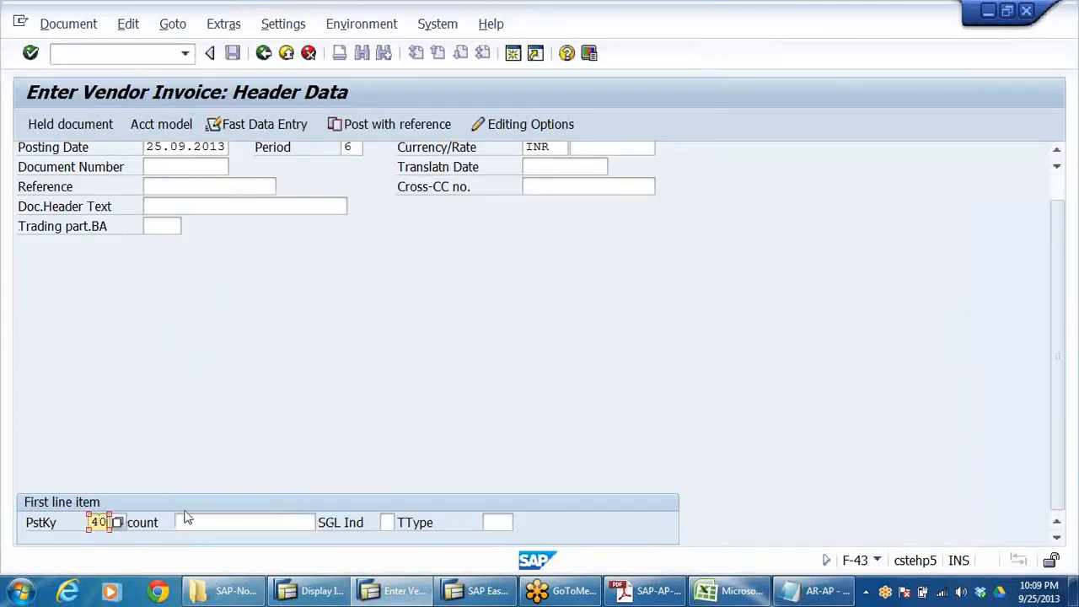
key("BackSpace")
key("BackSpace")
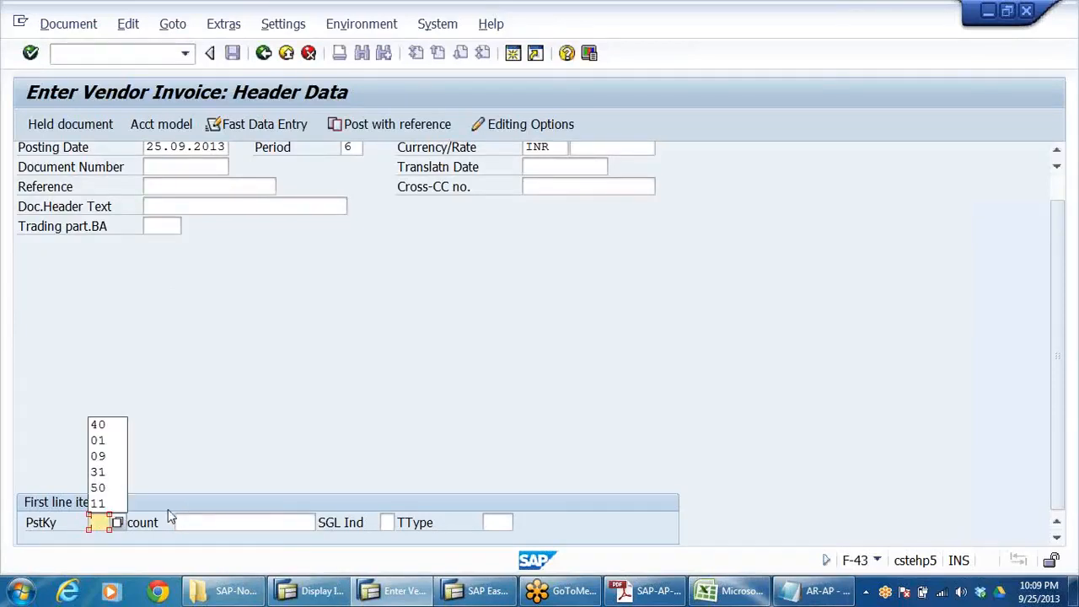
left_click(98, 472)
Find the vendors in company code DRLB and choose ABC RAW MATERIAL SUPPLIER as the first line item's account
left_click(312, 523)
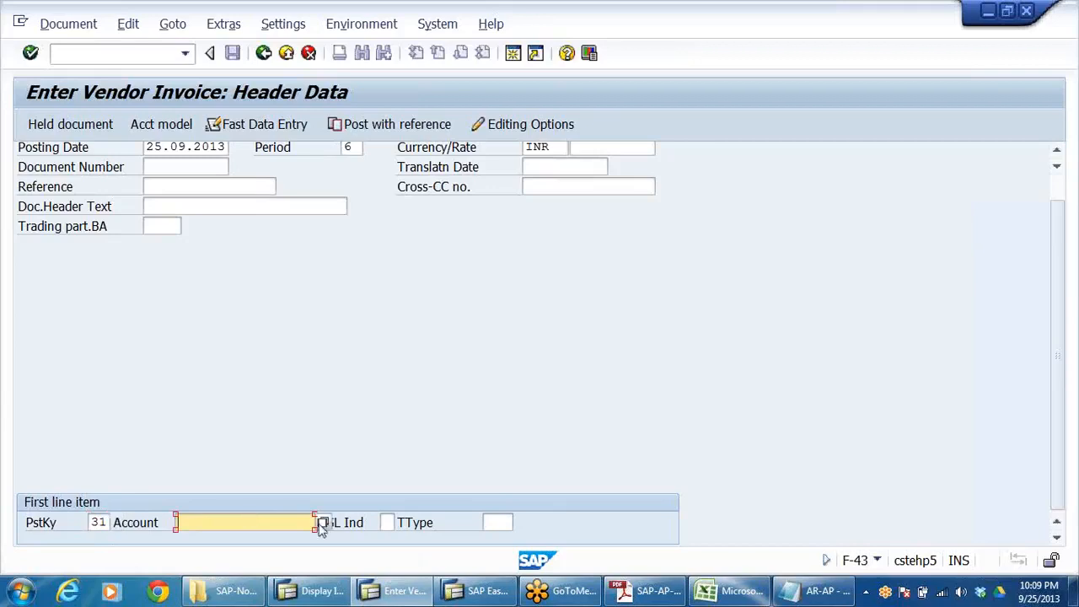
left_click(322, 523)
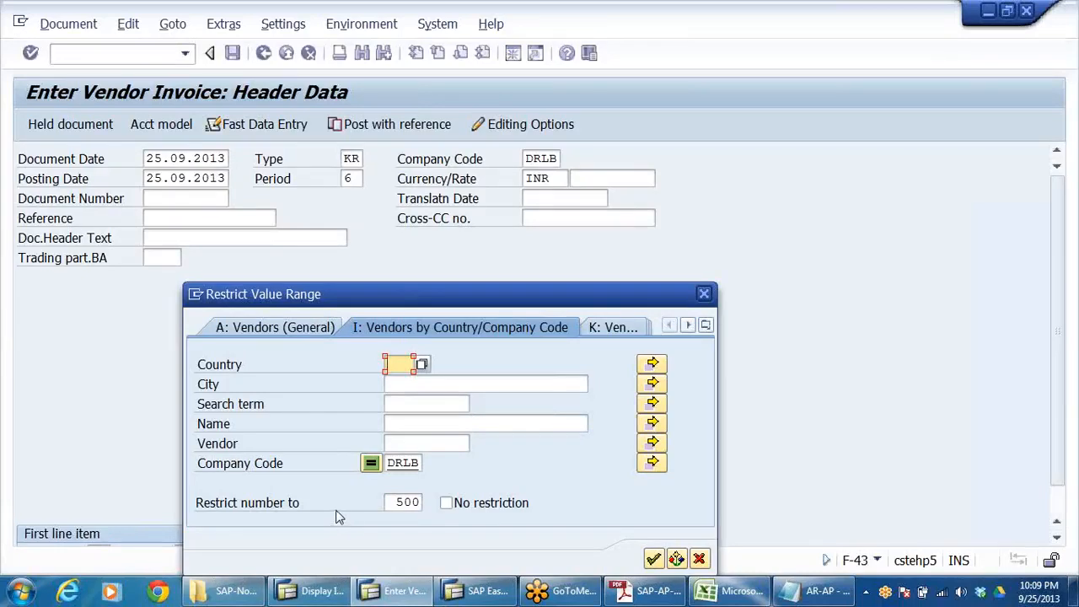
left_click(653, 559)
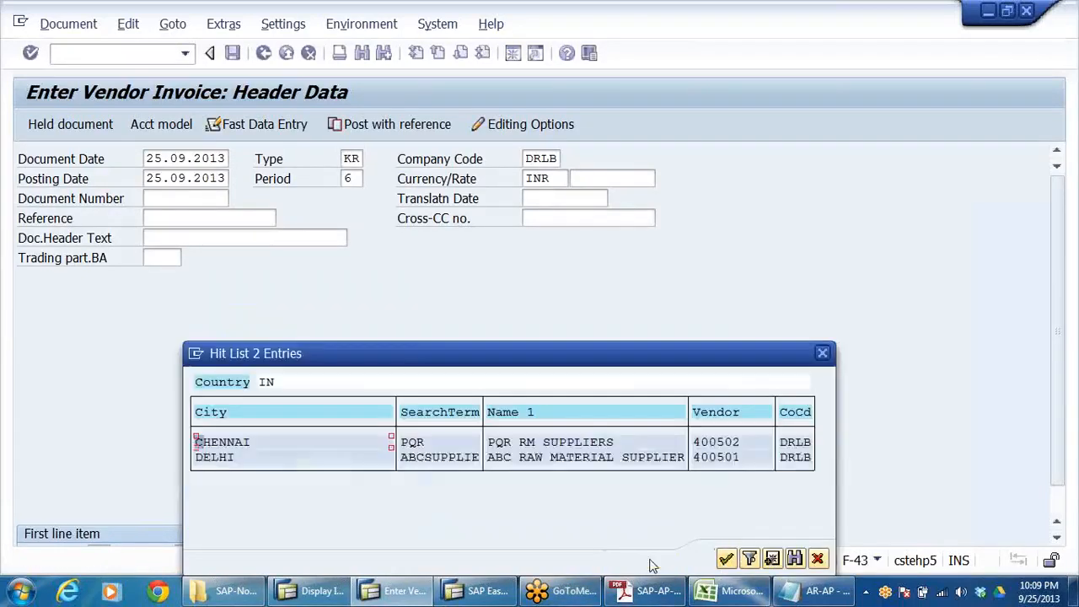
left_click(737, 458)
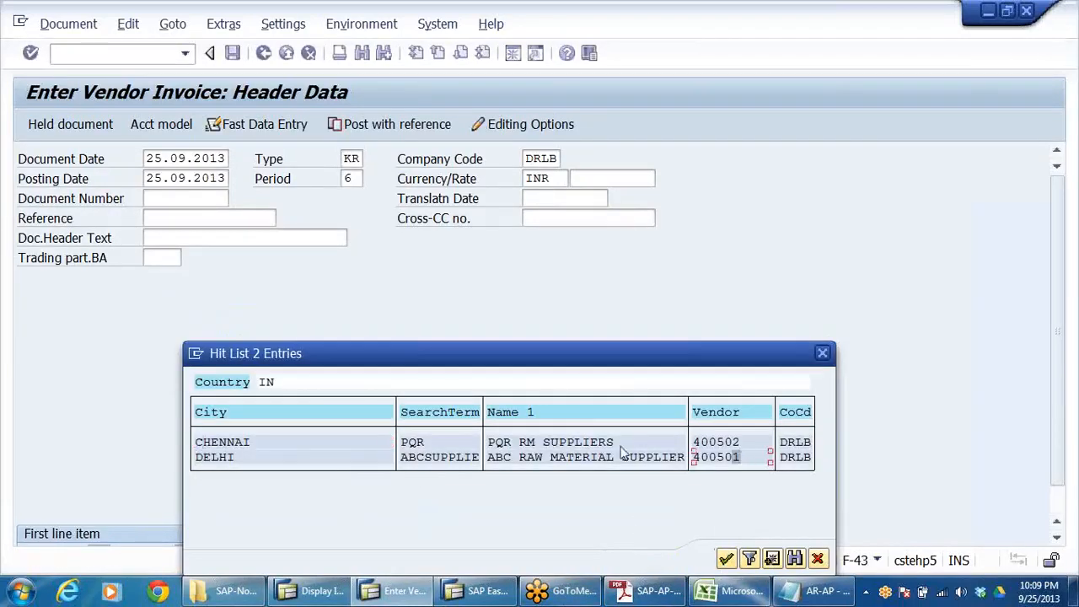
double_click(542, 458)
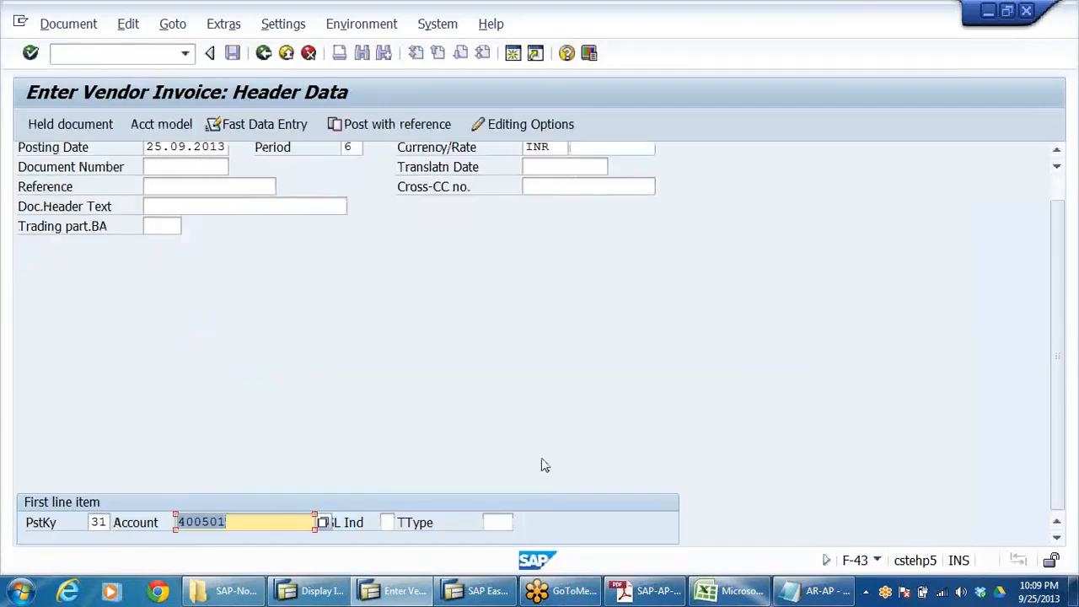
scroll(346, 417, "up", 1)
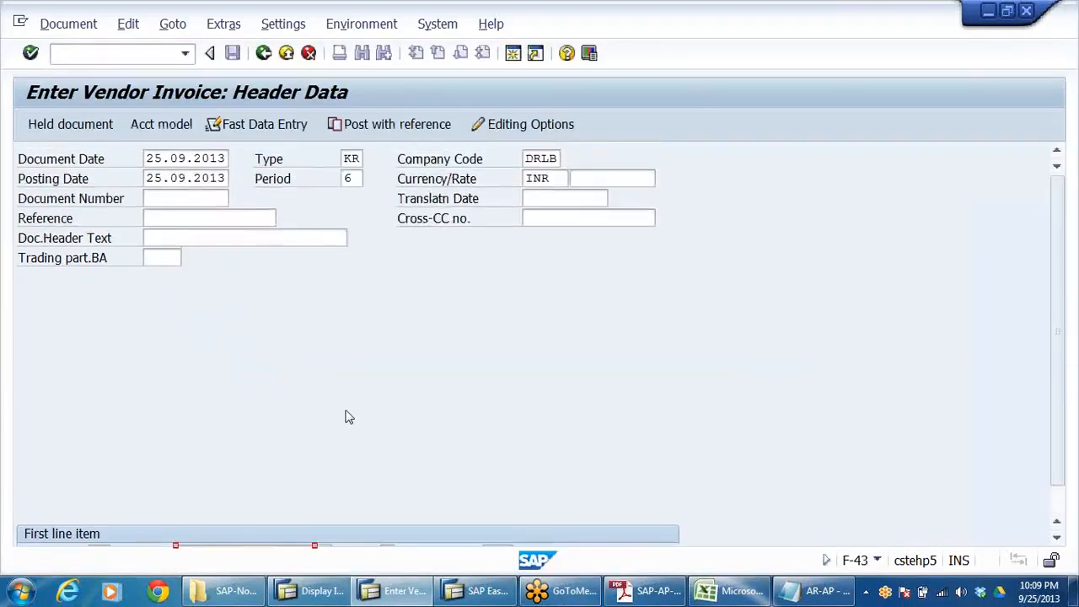
scroll(348, 418, "down", 1)
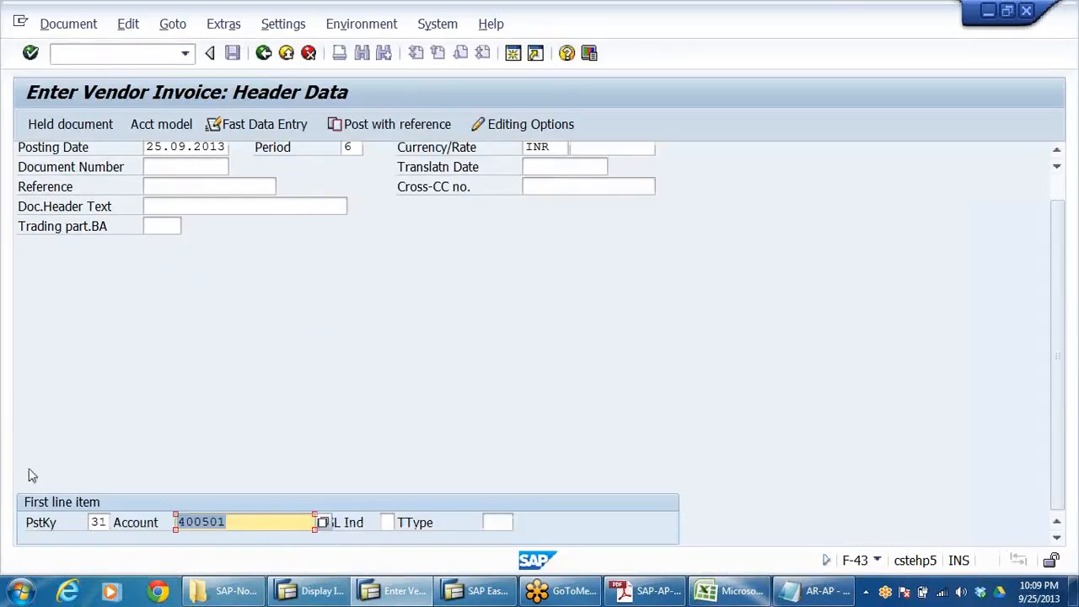
left_click(104, 522)
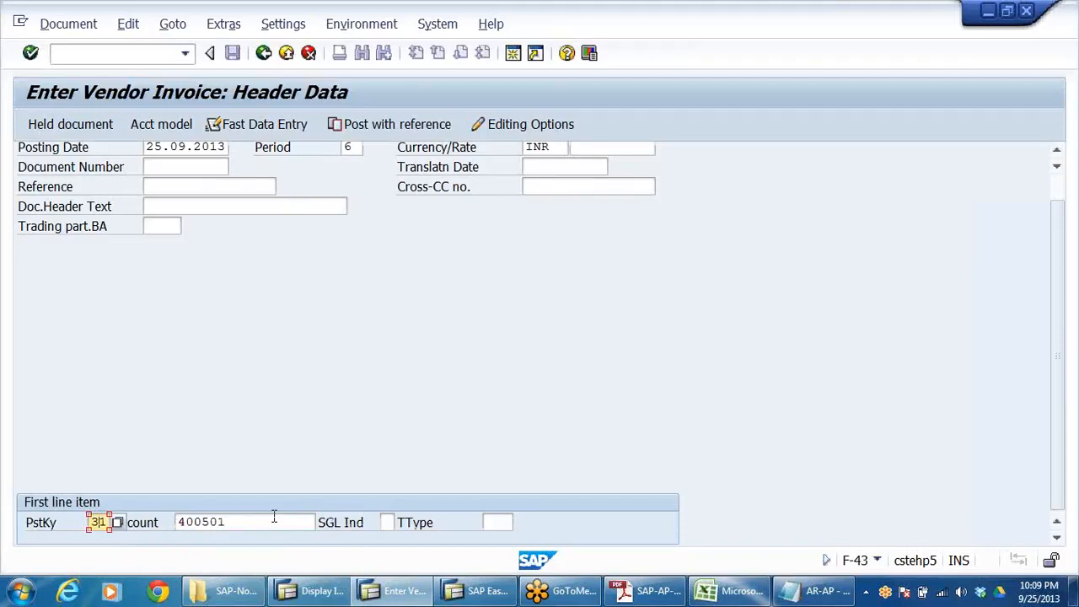
Continue from the invoice header to the vendor item and set its amount to 122000 INR
left_click_drag(256, 523, 5, 523)
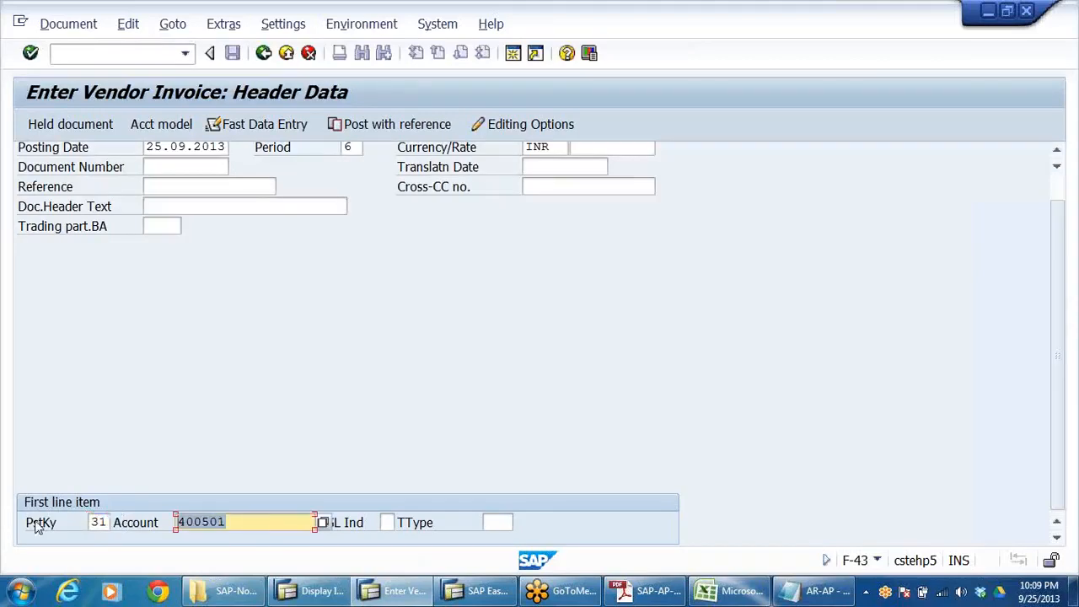
left_click(99, 521)
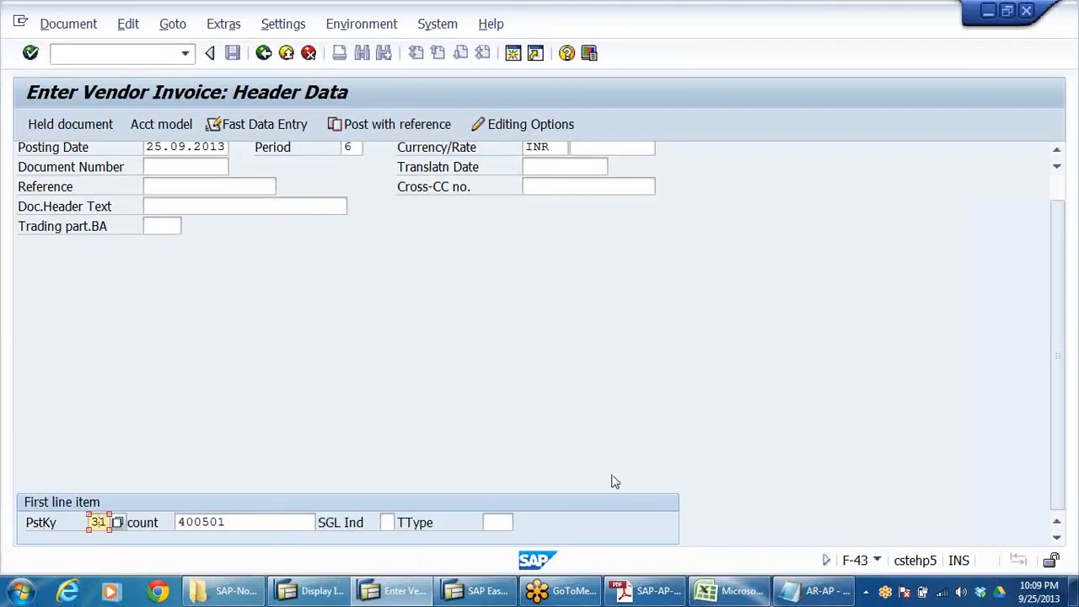
key("Return")
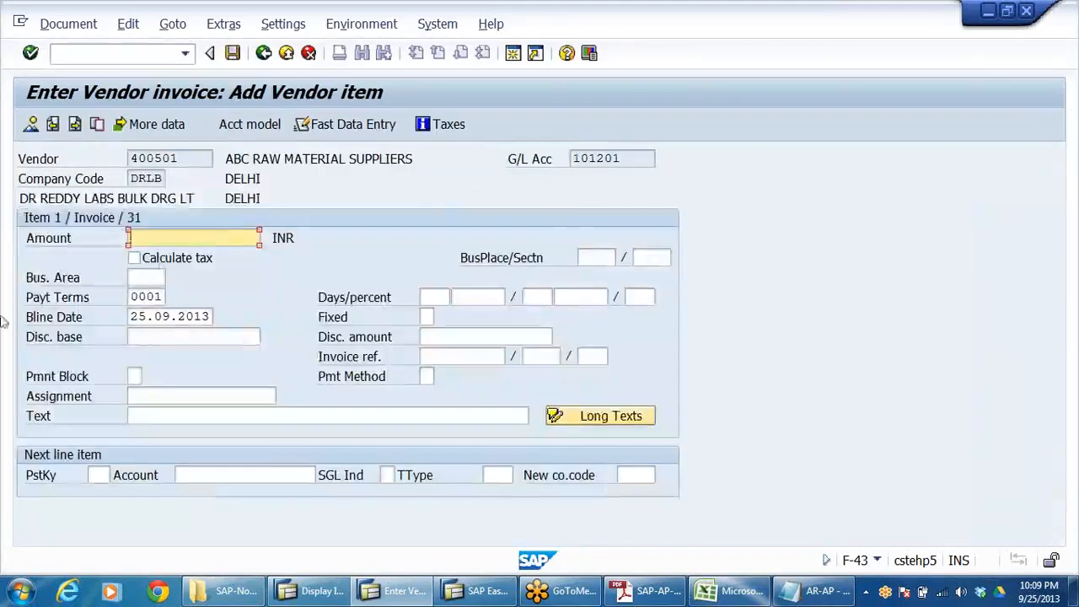
left_click(221, 239)
left_click(169, 284)
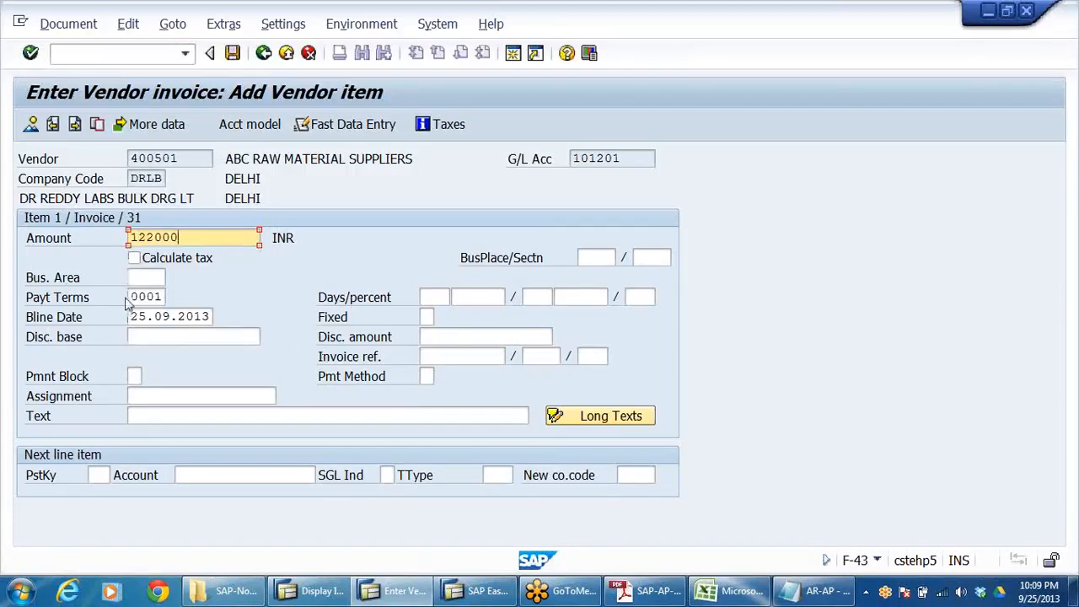
left_click(71, 302)
left_click_drag(131, 297, 220, 301)
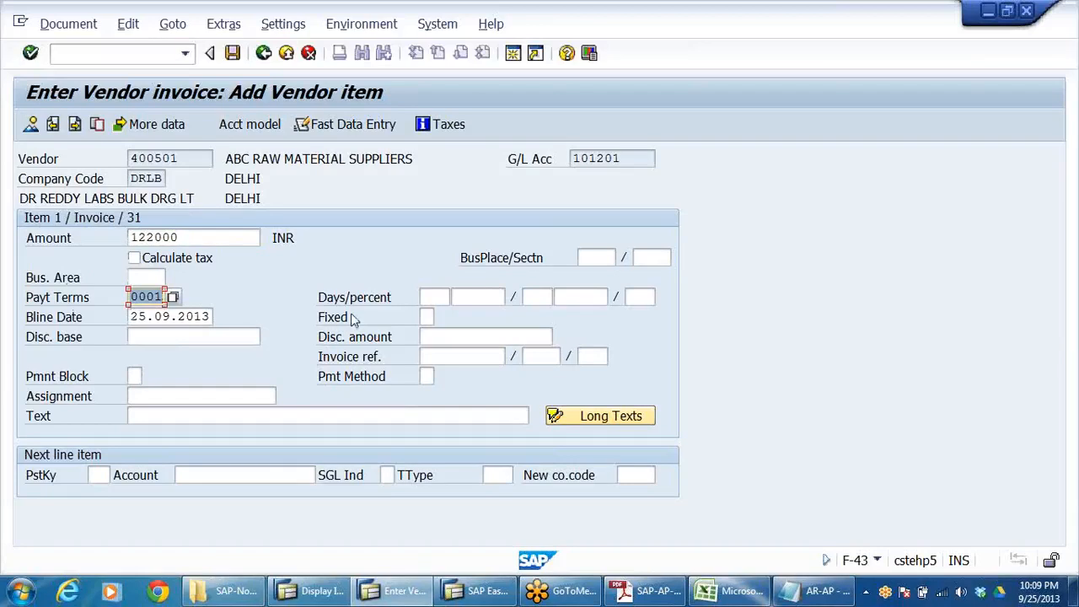
left_click(144, 297)
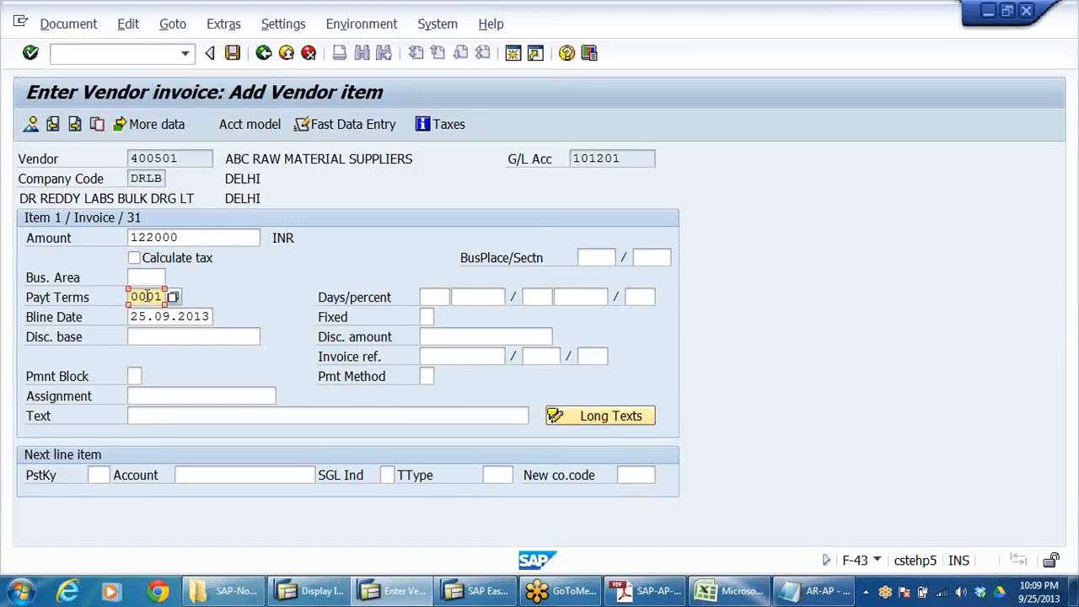
double_click(193, 240)
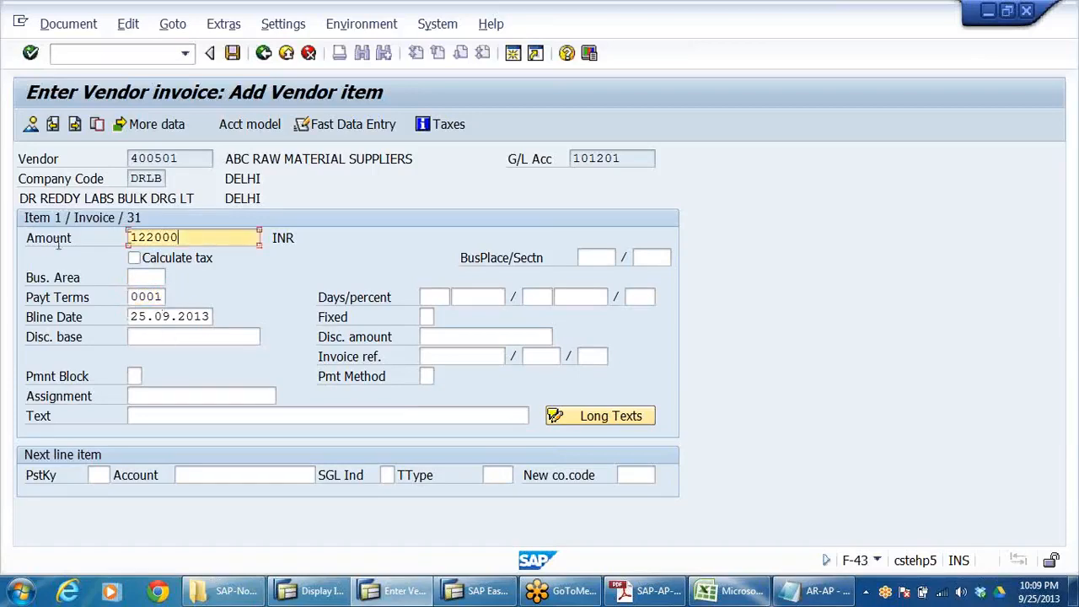
Enter RAW MATERIALS PROCURED as the vendor item's text
left_click(152, 415)
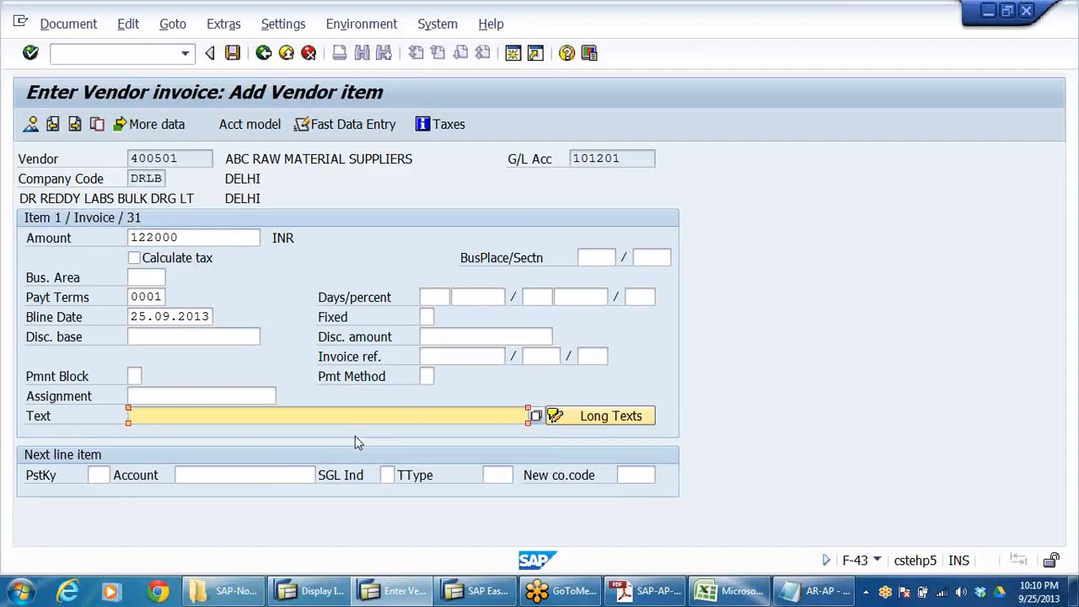
type("RAW MATERI")
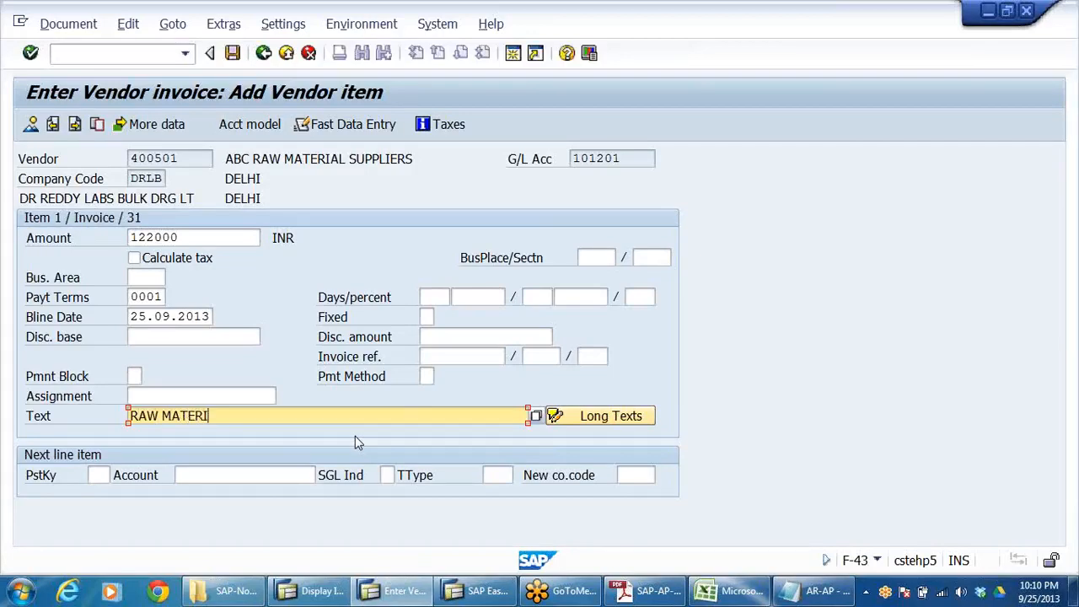
type("ALS PROCURED")
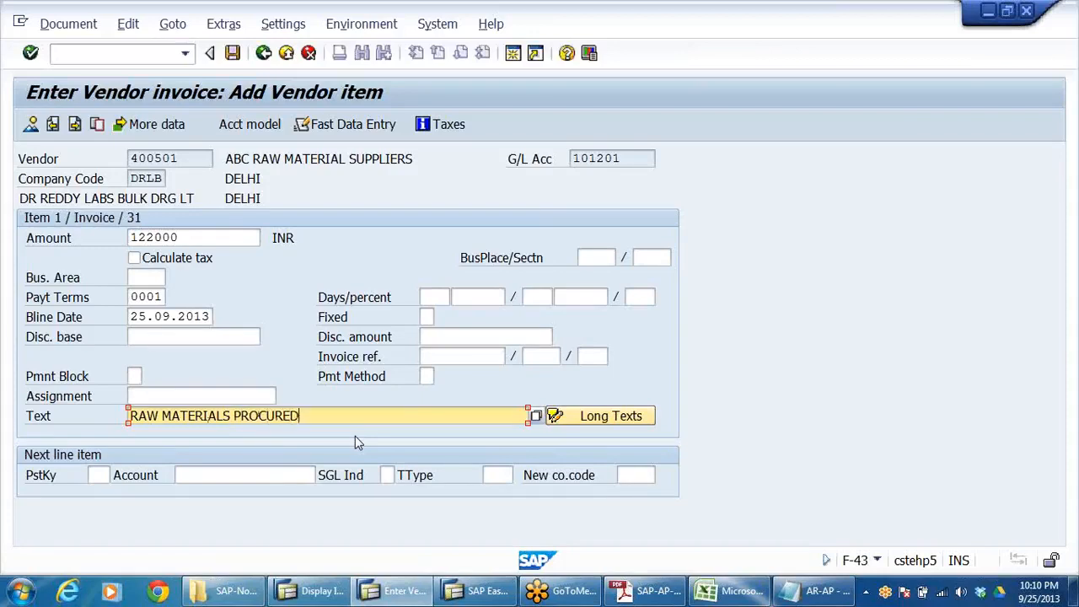
Set the next line item's posting key to 40 and choose INVENTORY OF RAW MATERIALS in company code DRLB as its G/L account
left_click(90, 470)
mouse_move(321, 597)
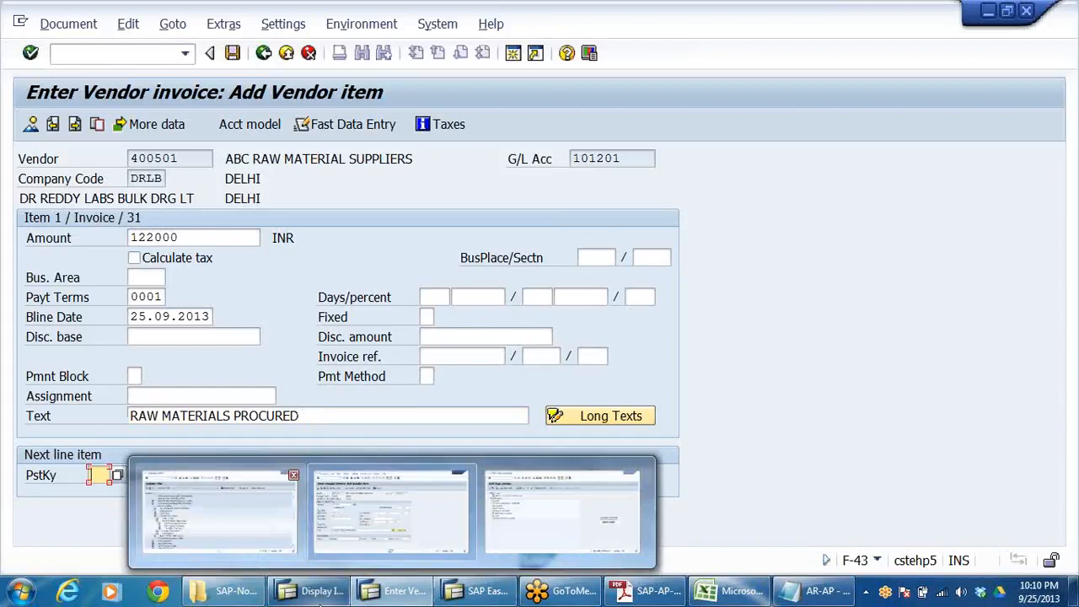
type("40")
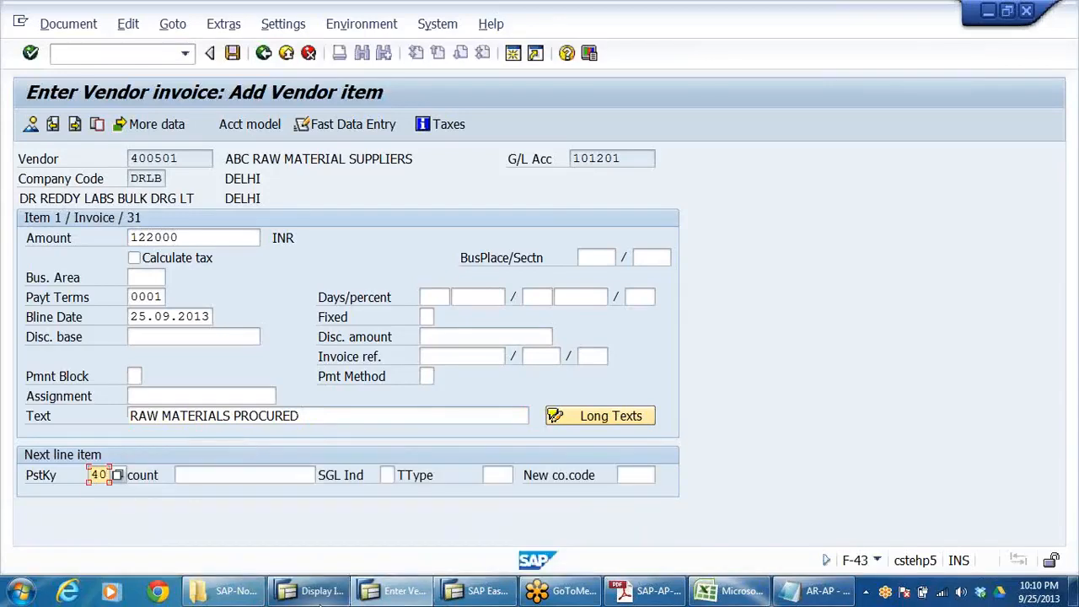
left_click(408, 415)
left_click(241, 475)
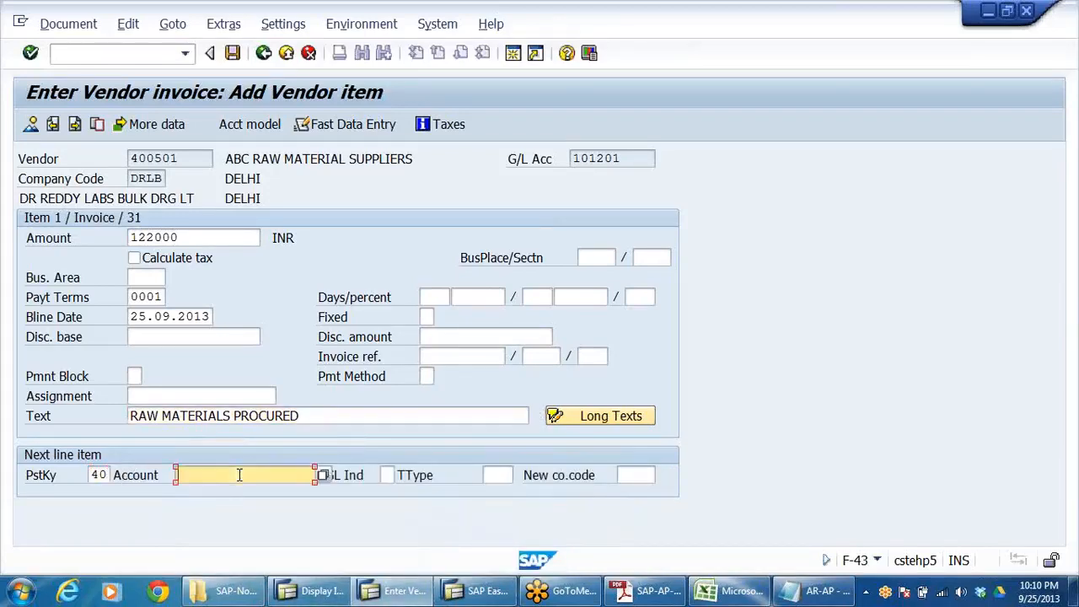
left_click(323, 475)
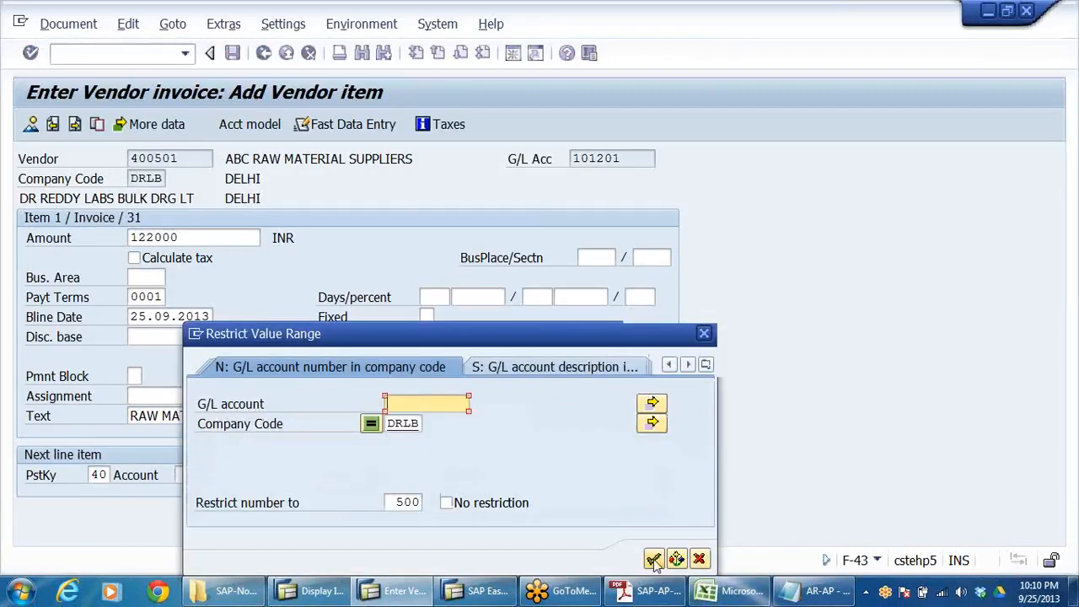
left_click(654, 560)
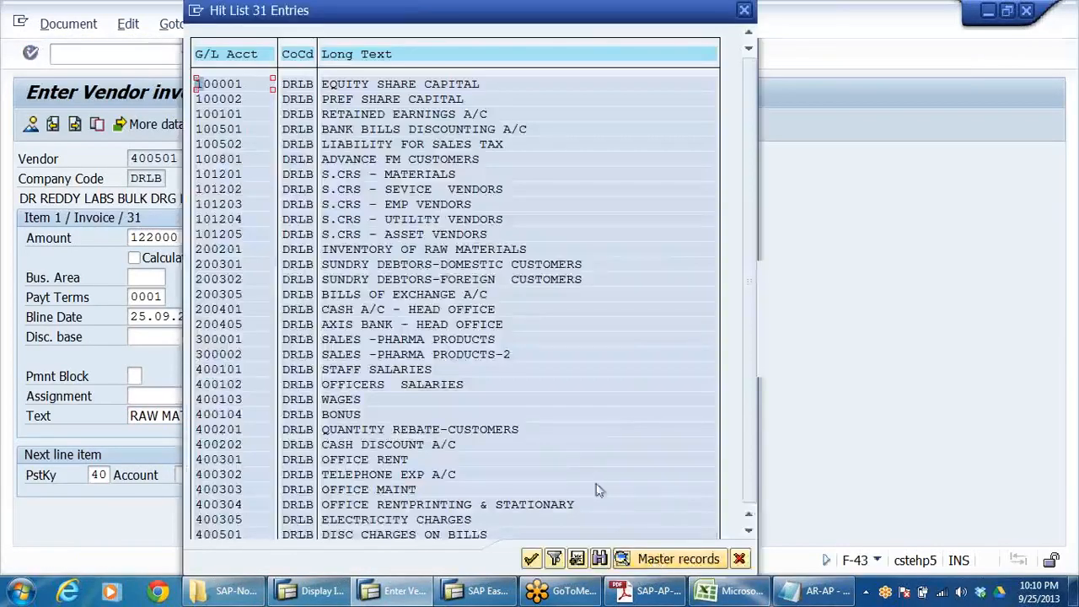
left_click(239, 249)
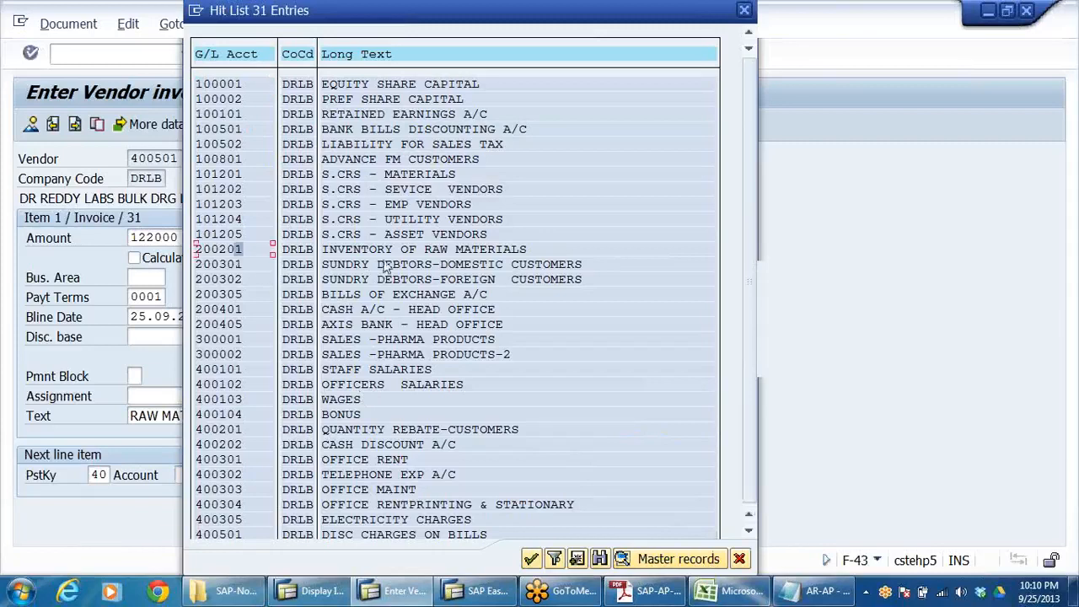
double_click(235, 253)
Continue to the G/L account item and give it the amount 122000 INR and the text RAW MATERIALS PROCURED
left_click(212, 238)
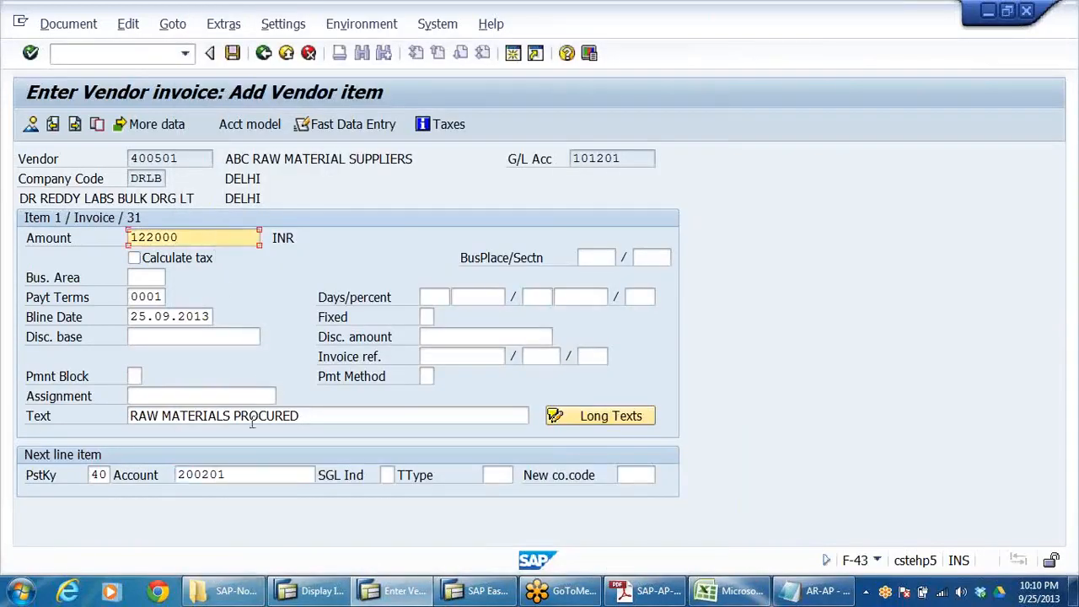
left_click(247, 475)
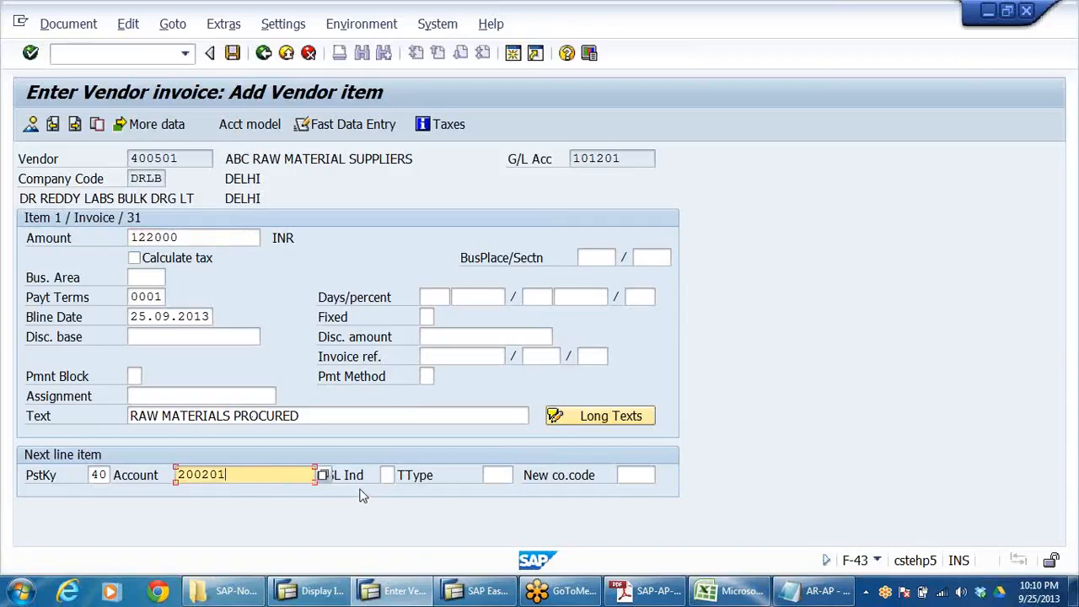
key("Return")
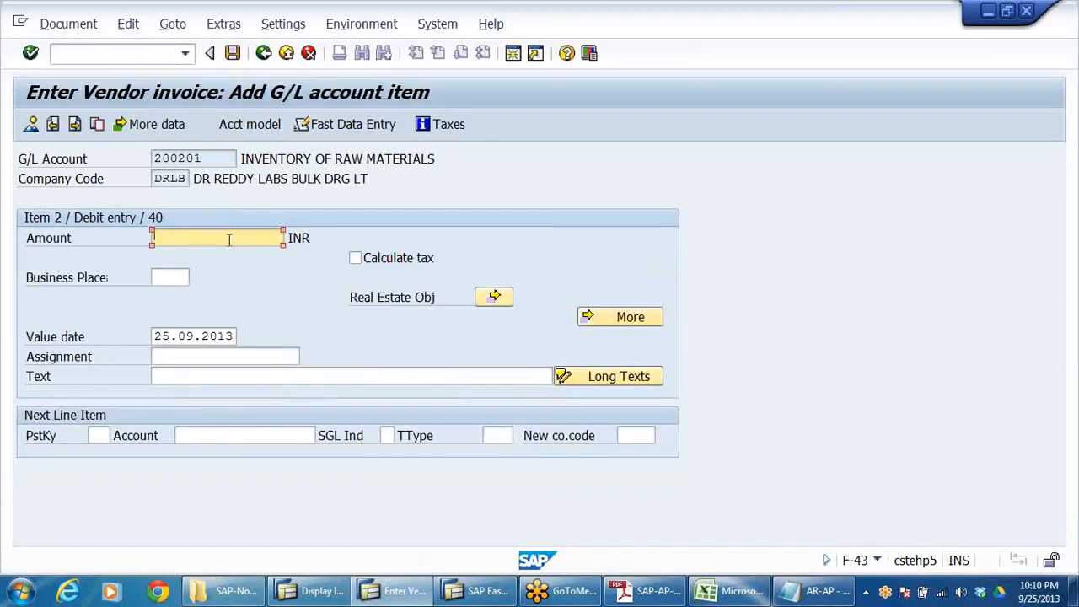
left_click(228, 239)
left_click(194, 256)
left_click(236, 376)
left_click(240, 392)
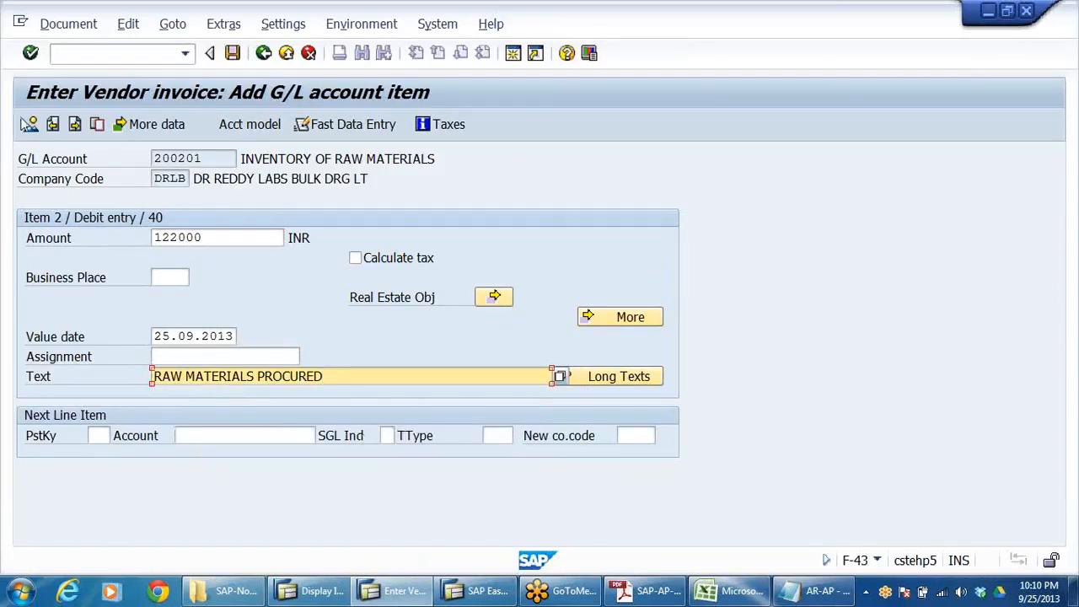
Review the vendor and inventory line items in the document overview and post the vendor invoice
left_click(31, 124)
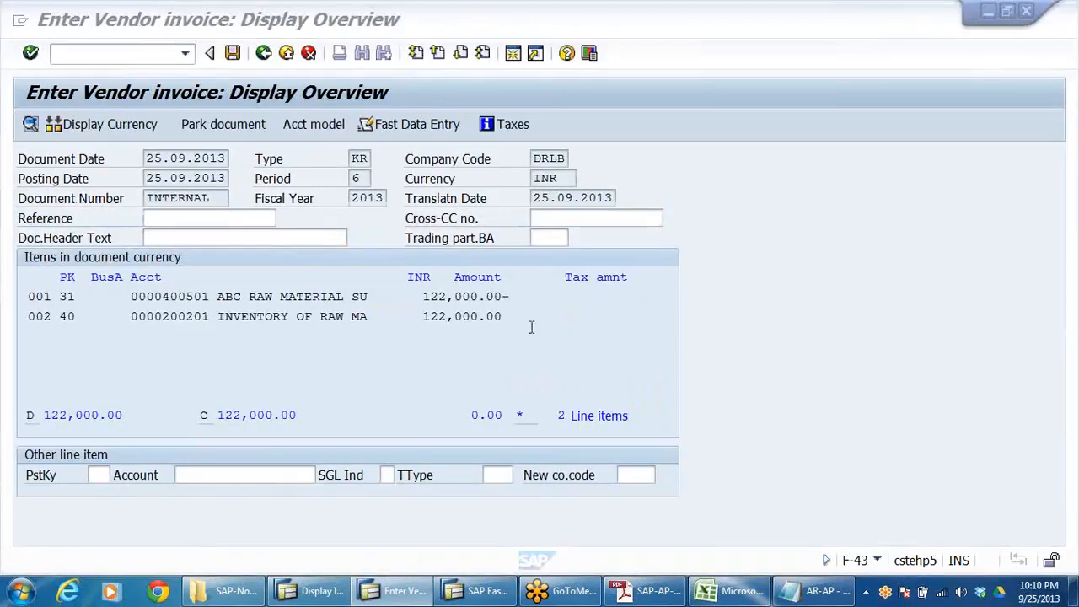
left_click(218, 297)
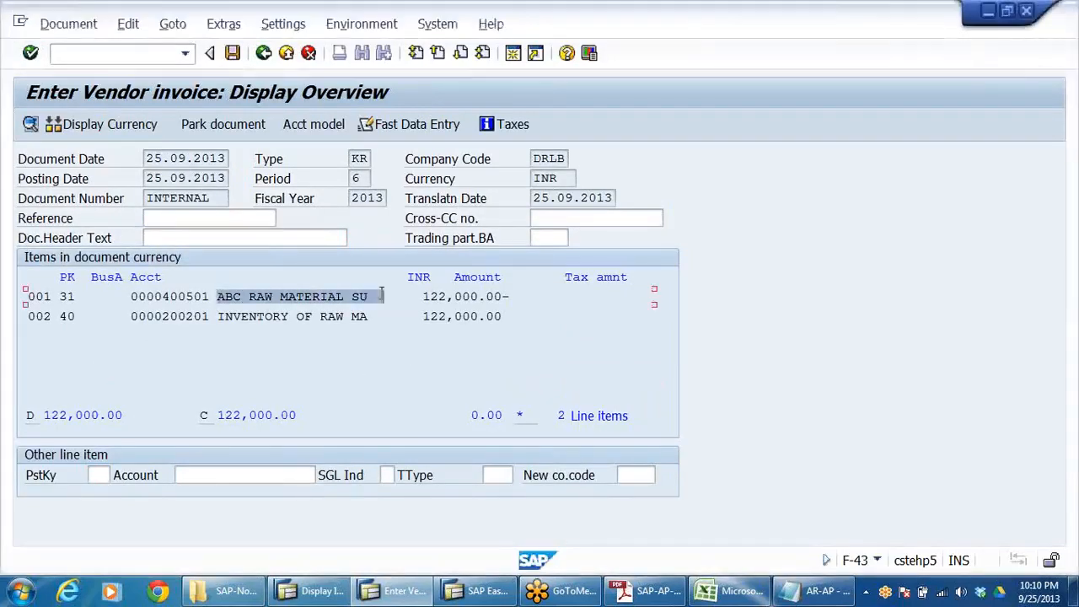
left_click(244, 318)
left_click_drag(203, 317, 631, 329)
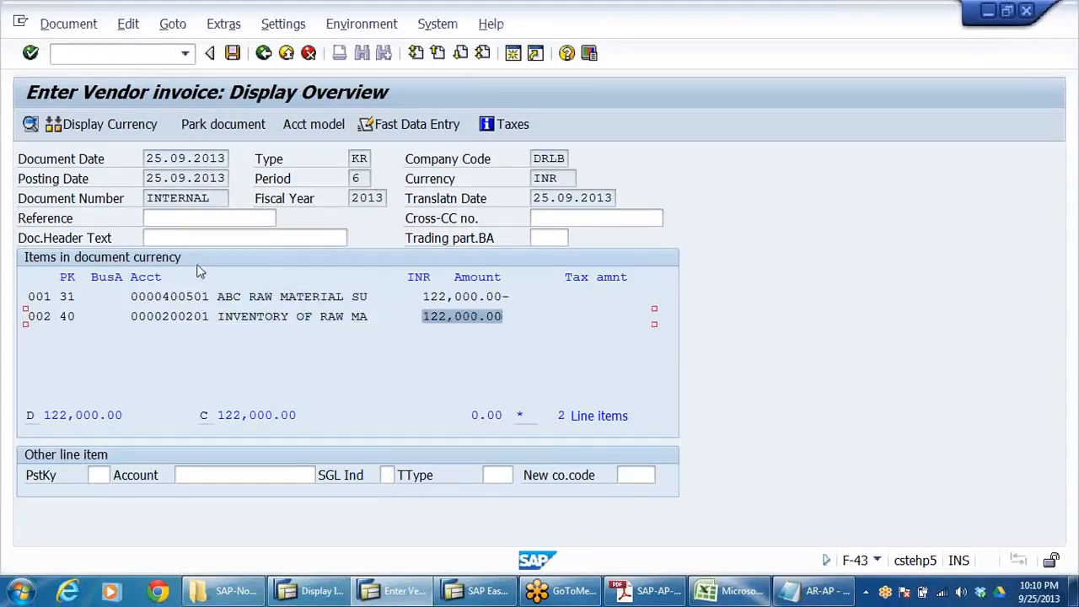
left_click(233, 53)
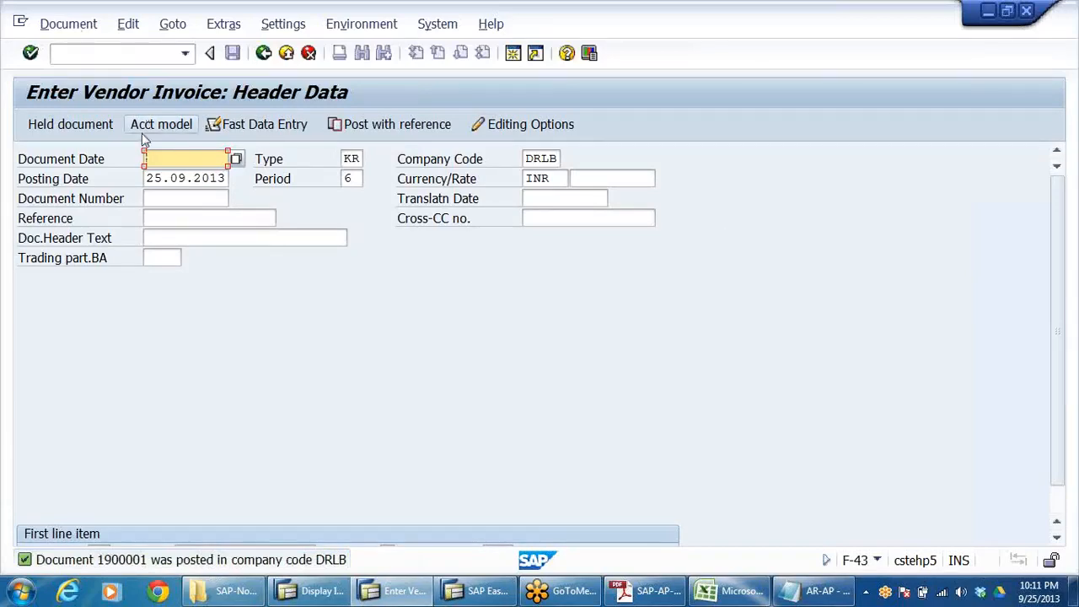
Start another vendor invoice dated 25.09.2013 with ABC RAW MATERIAL SUPPLIERS as the first line item's account, and continue to its vendor item
left_click(186, 160)
left_click(184, 173)
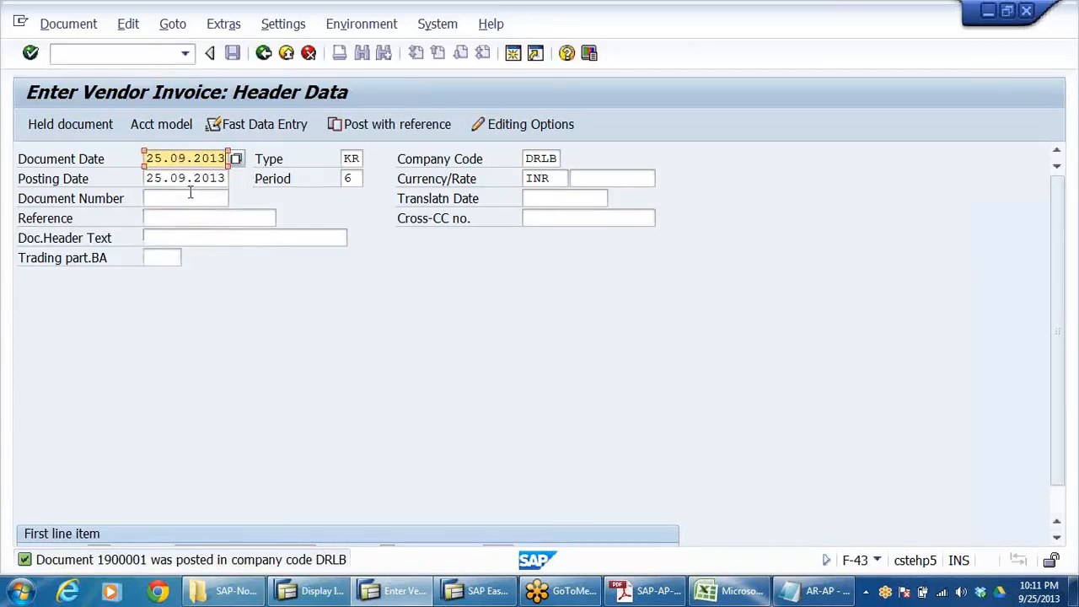
left_click(523, 160)
scroll(342, 399, "down", 1)
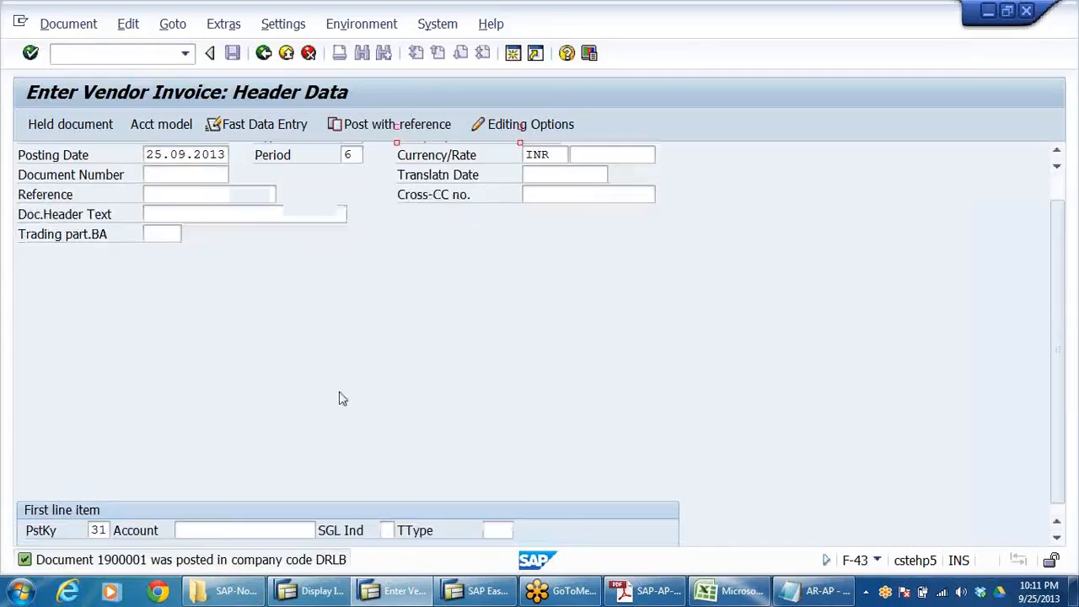
left_click(217, 522)
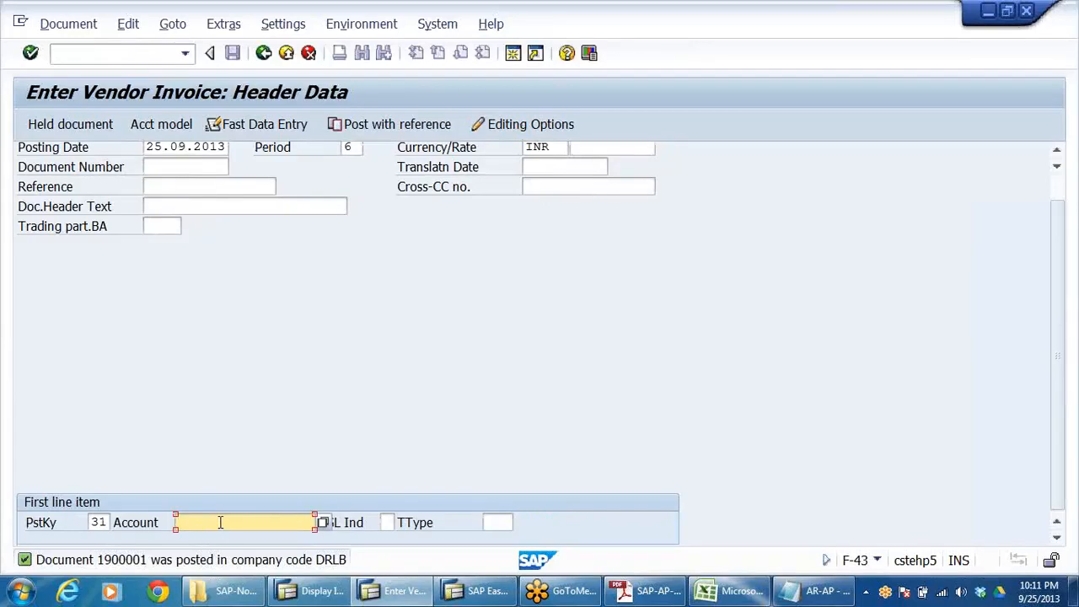
left_click(222, 523)
left_click(246, 397)
key("Return")
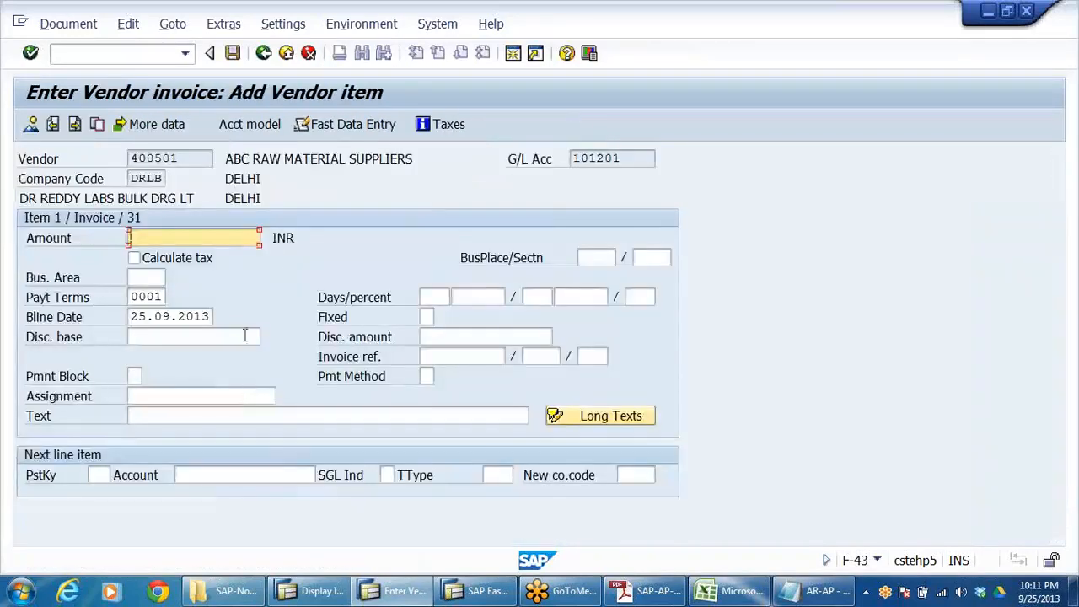
left_click(275, 160)
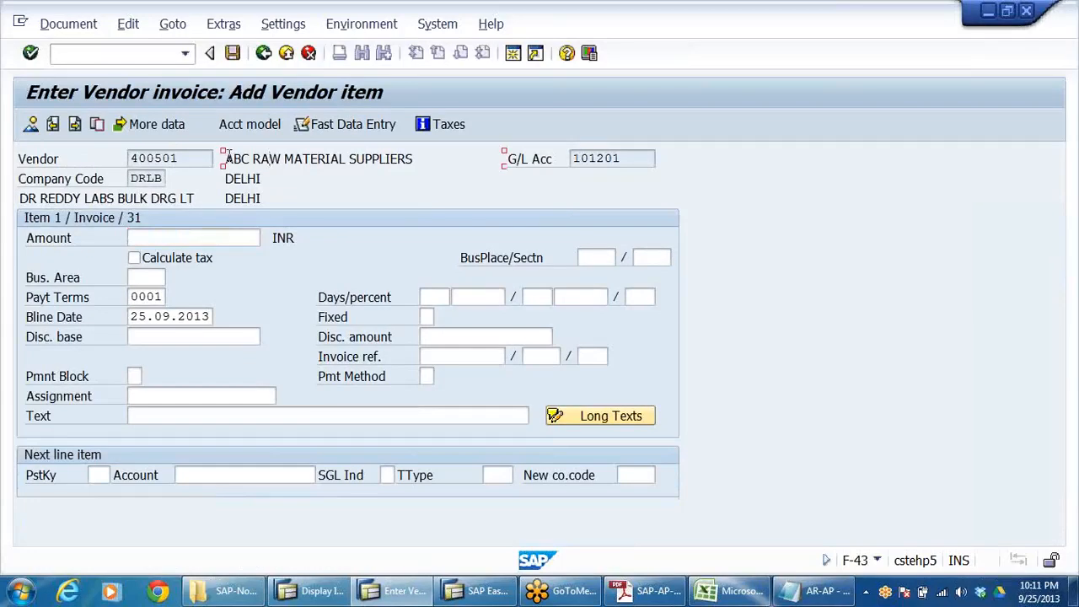
left_click_drag(226, 159, 419, 171)
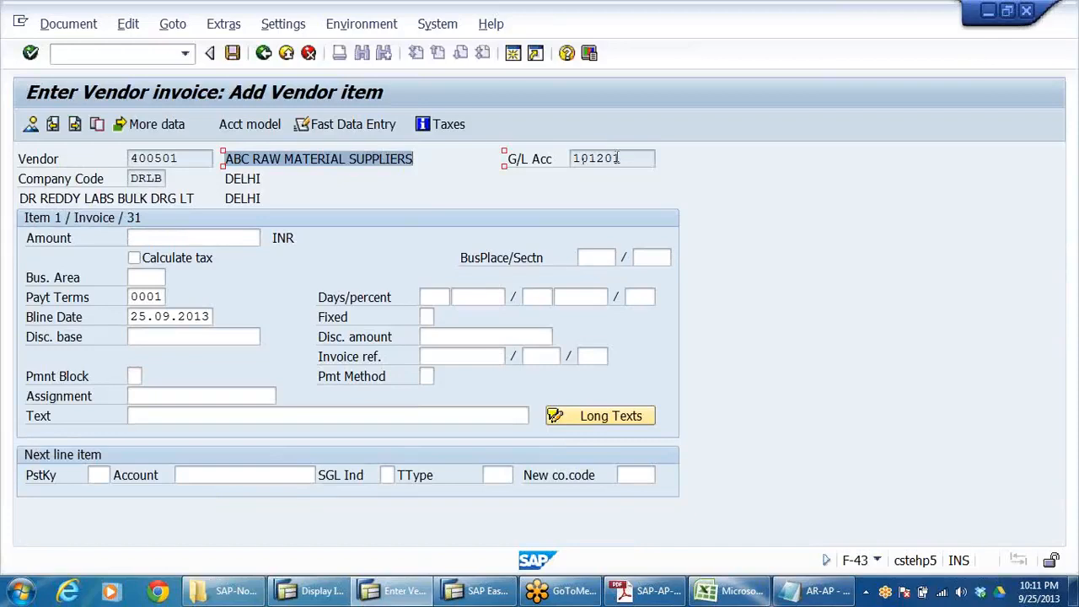
left_click_drag(624, 159, 570, 161)
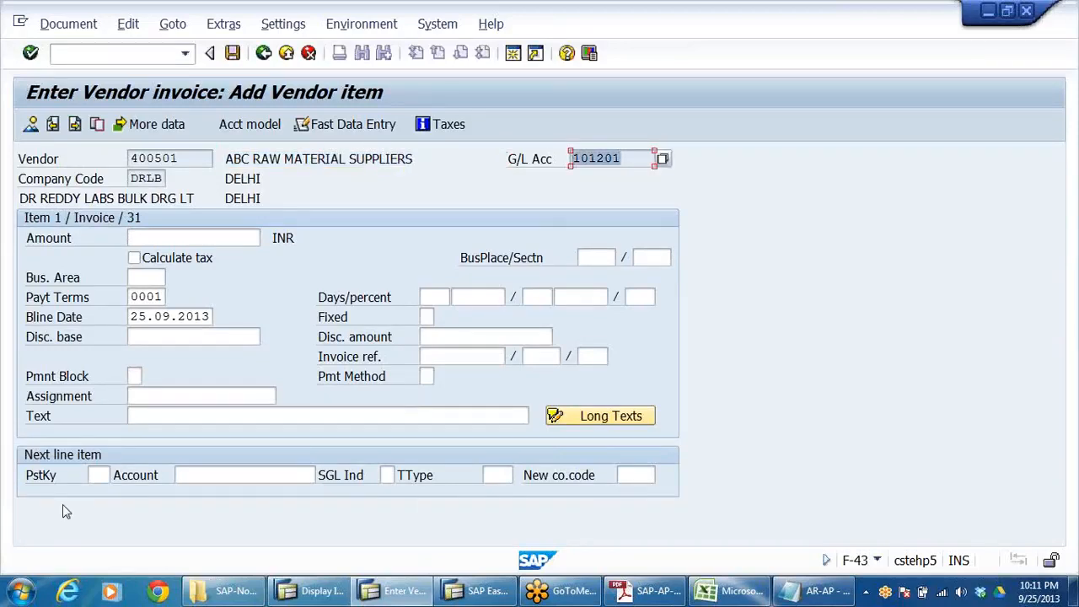
left_click(629, 160)
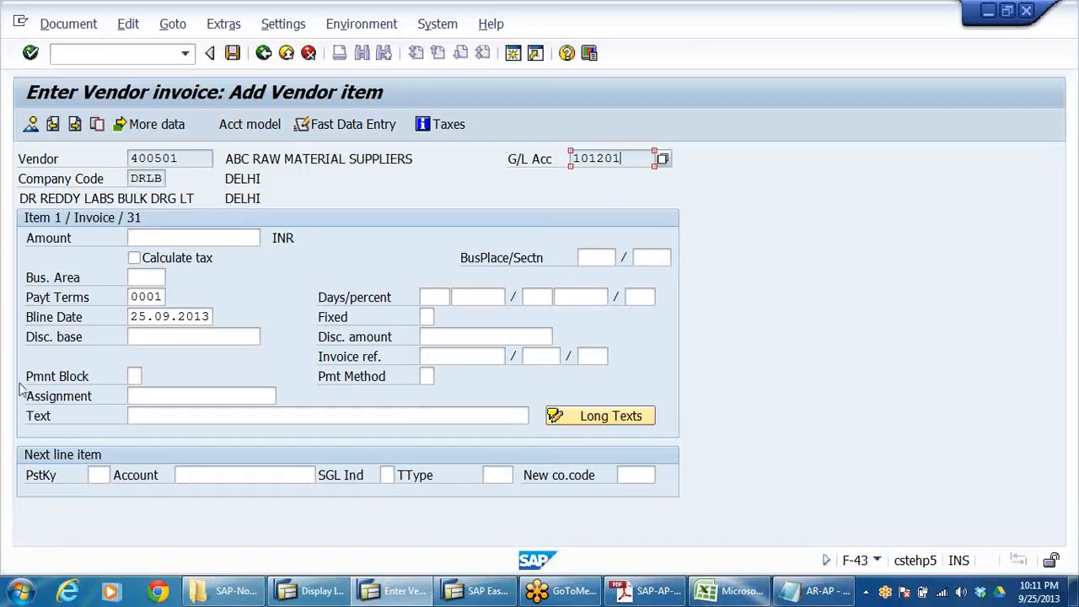
double_click(614, 158)
Set the second invoice's vendor item amount to 135000 INR
left_click(188, 237)
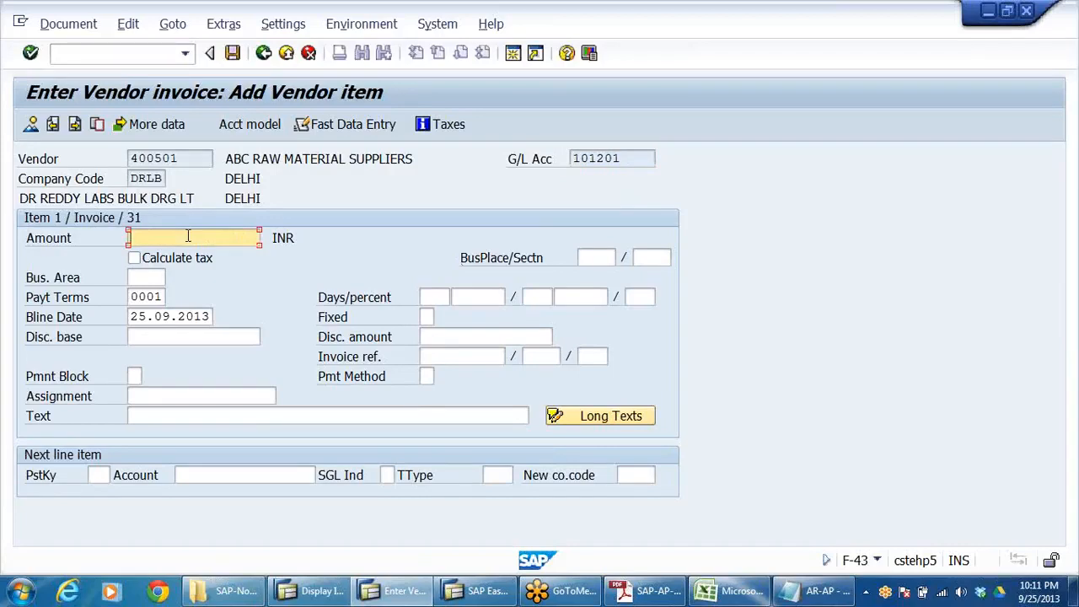
type("1")
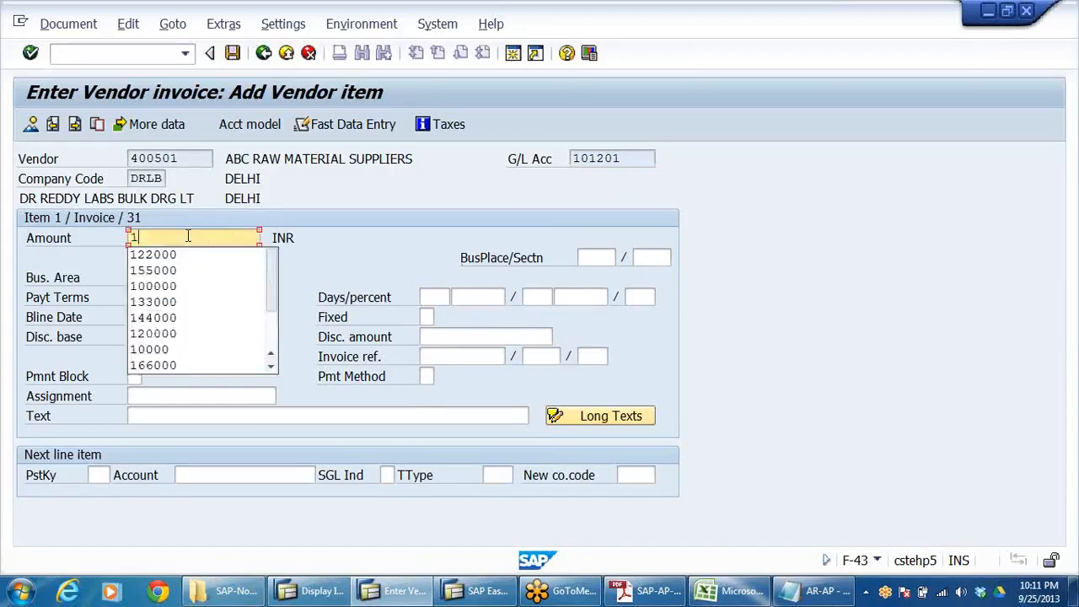
type("35000")
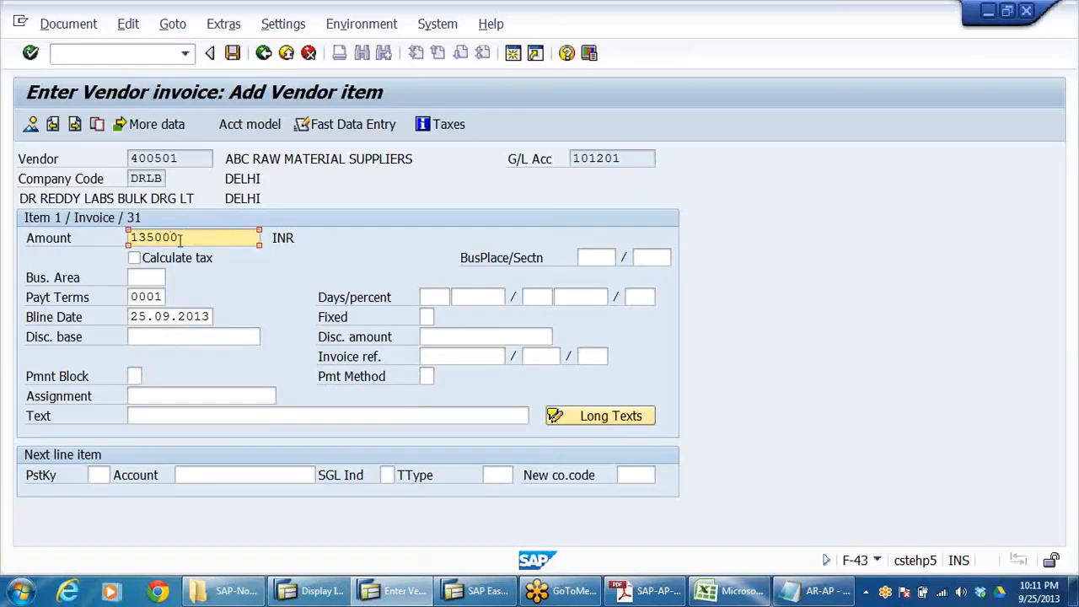
Give the vendor item the text RAW MATERIALS PROCURED
left_click(164, 415)
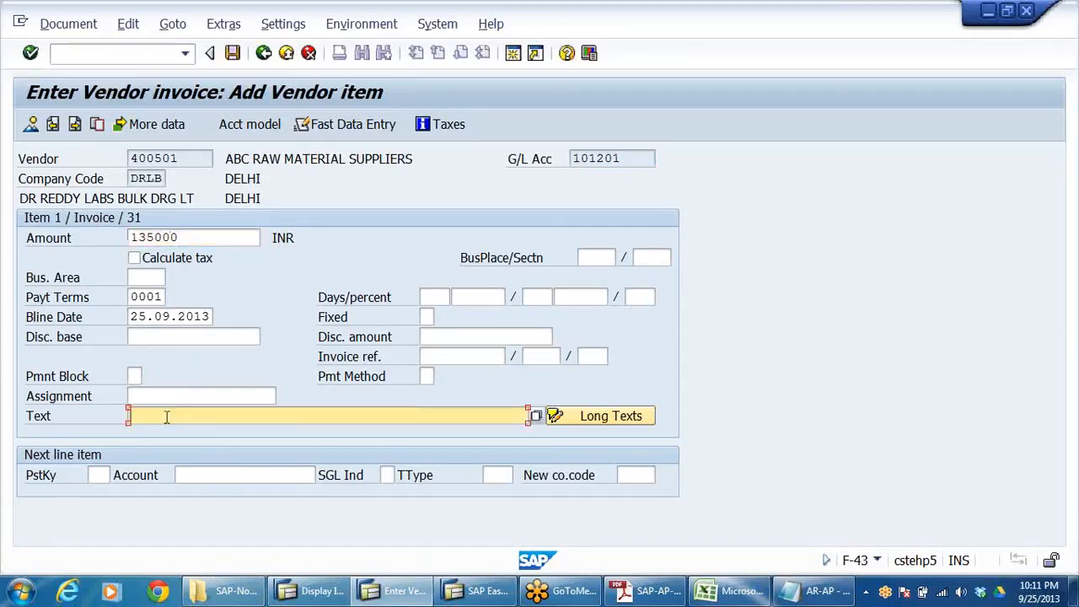
left_click(169, 433)
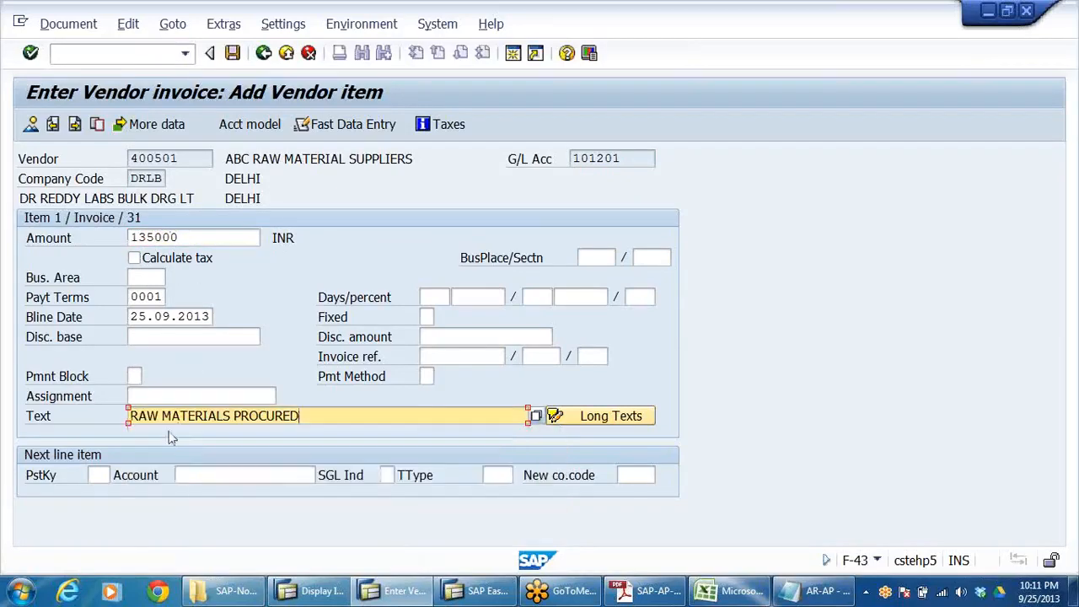
Look through the business area value list and assign DRBN (BANGALORE-DRL) to the vendor item
left_click(148, 278)
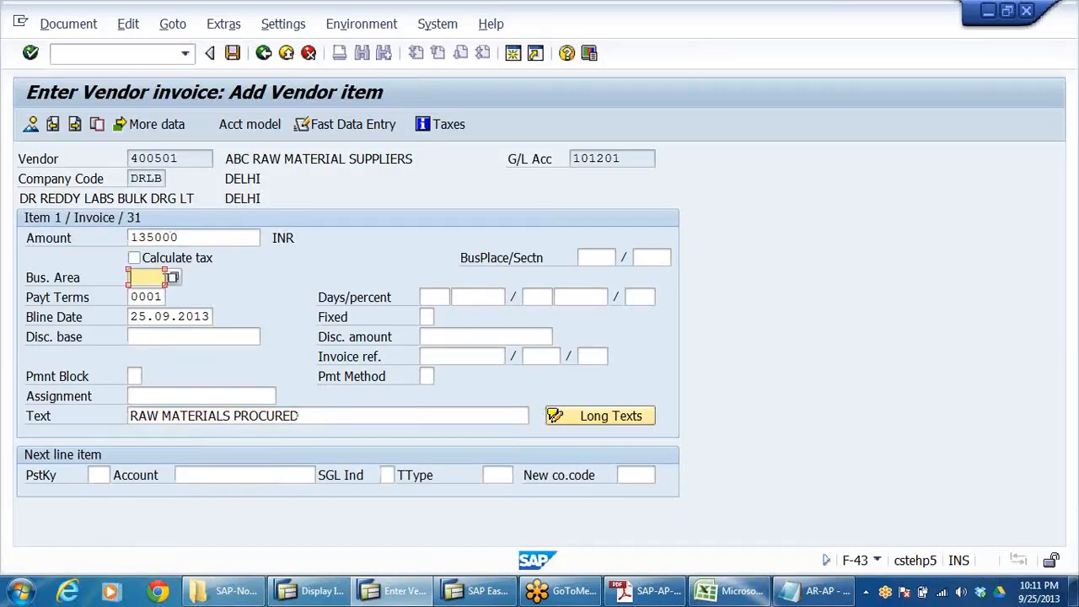
key("Return")
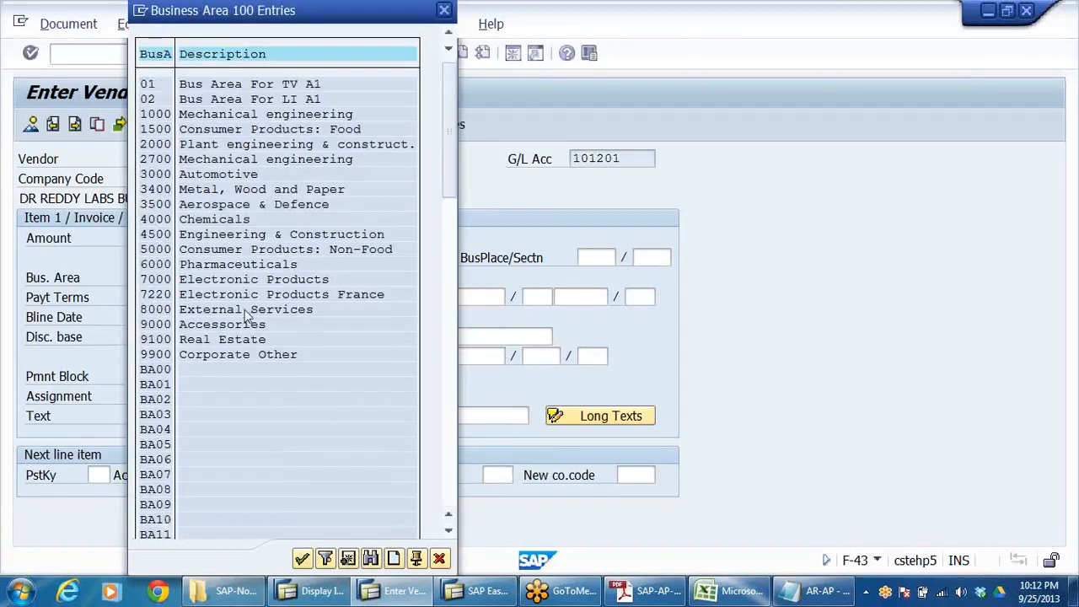
scroll(247, 331, "down", 1)
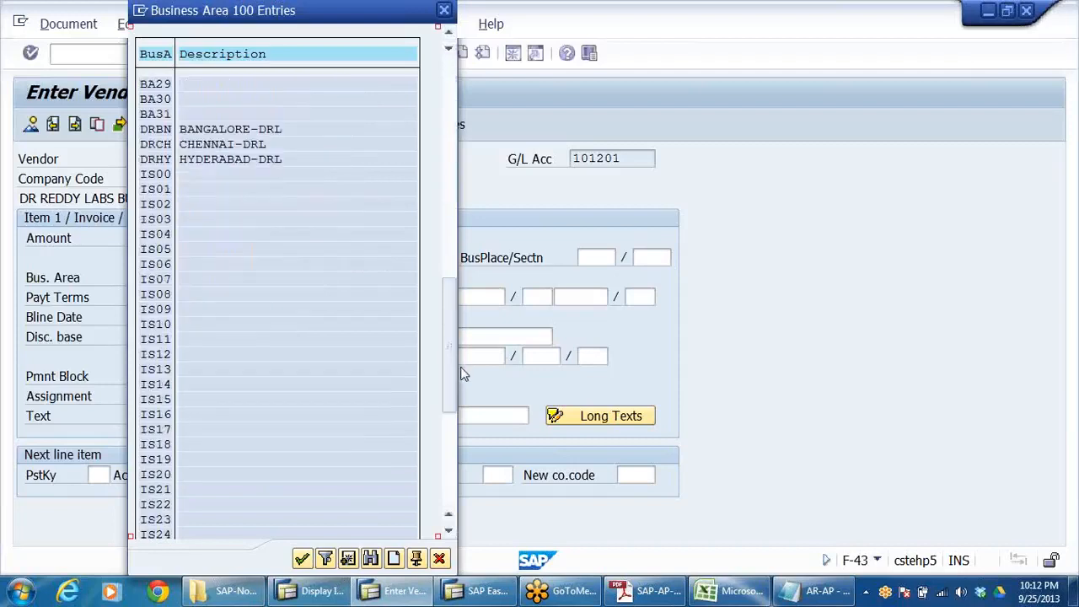
left_click_drag(452, 366, 441, 195)
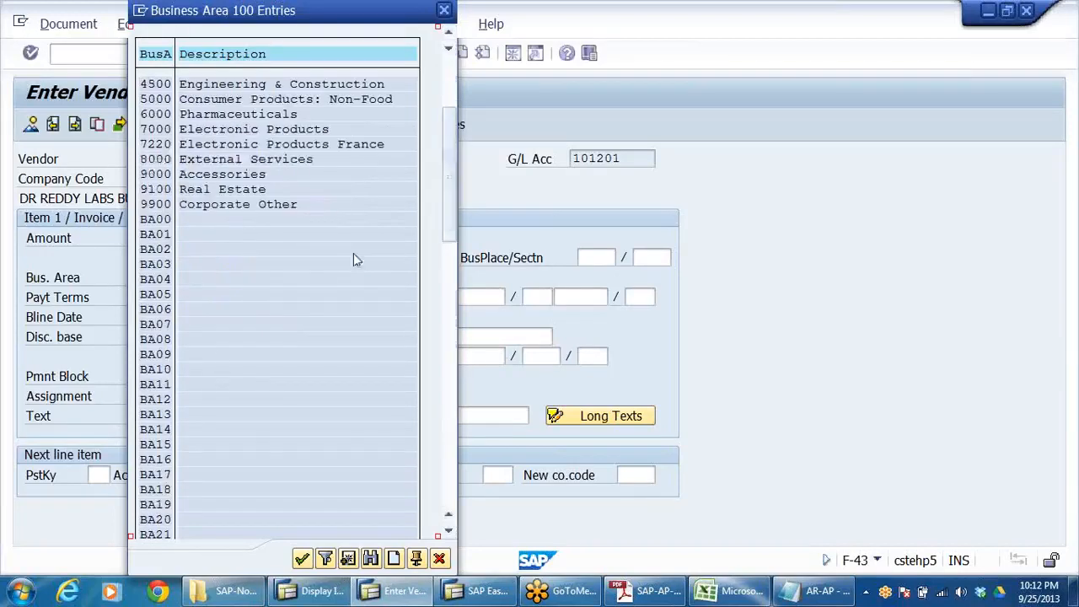
scroll(200, 388, "down", 3)
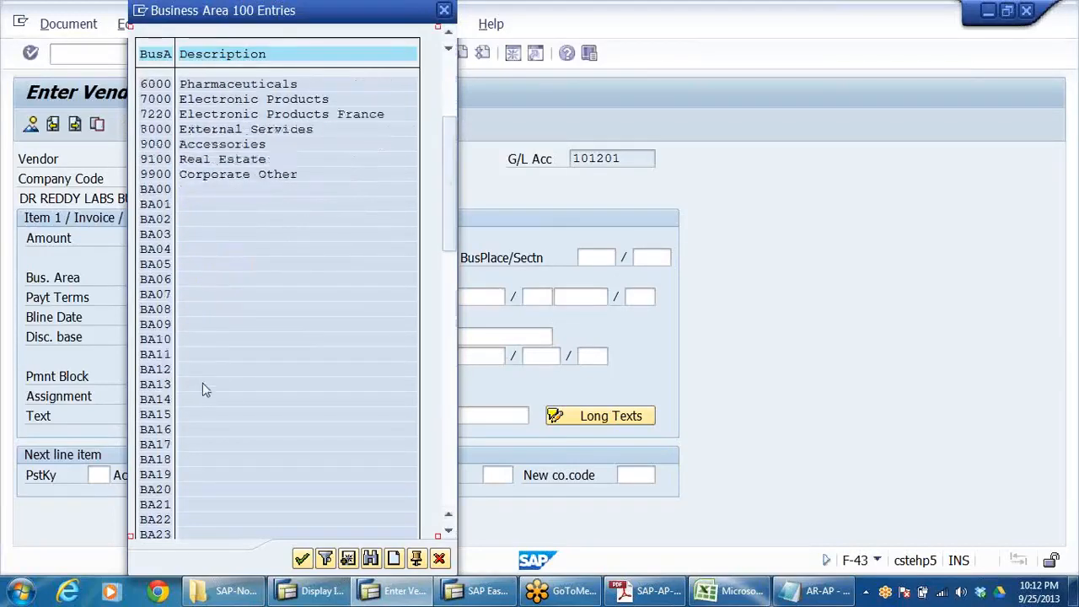
scroll(211, 337, "down", 2)
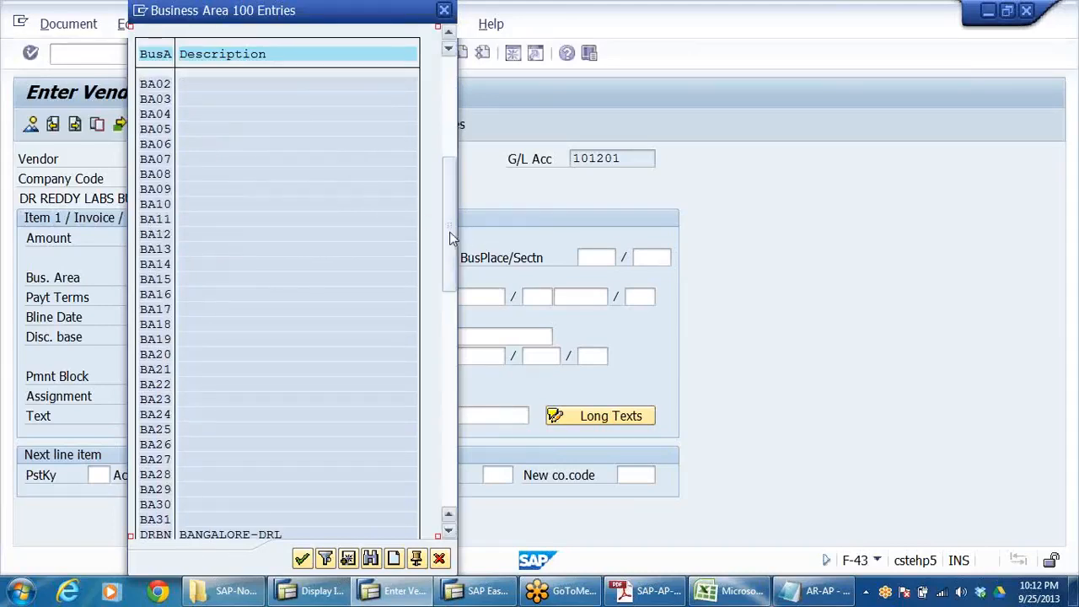
left_click(449, 532)
left_click(450, 532)
left_click(449, 532)
left_click(449, 532)
left_click(449, 532)
left_click(450, 532)
left_click(449, 532)
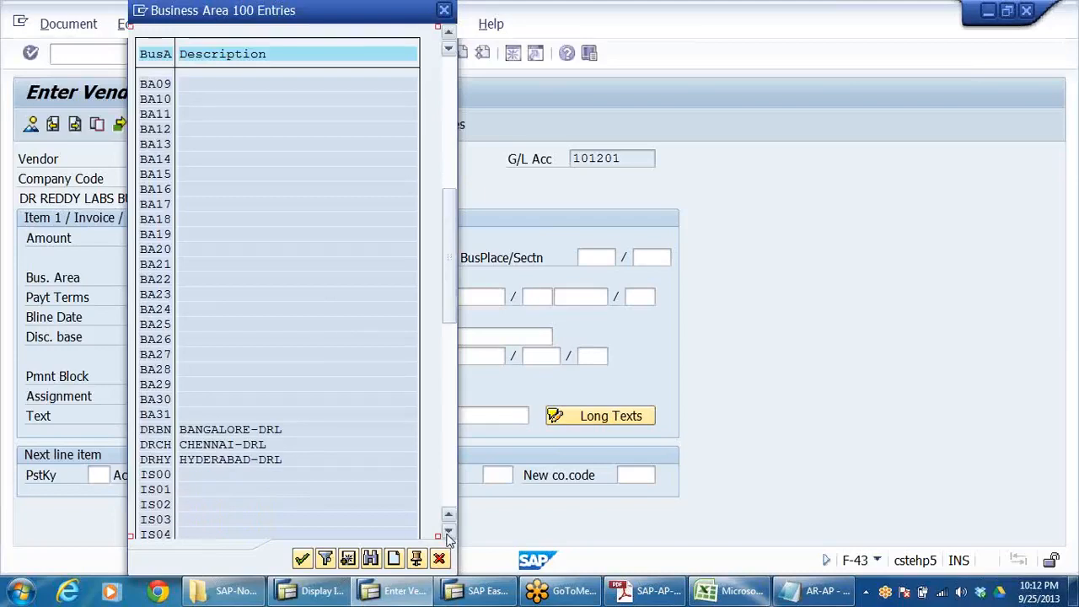
left_click(1067, 62)
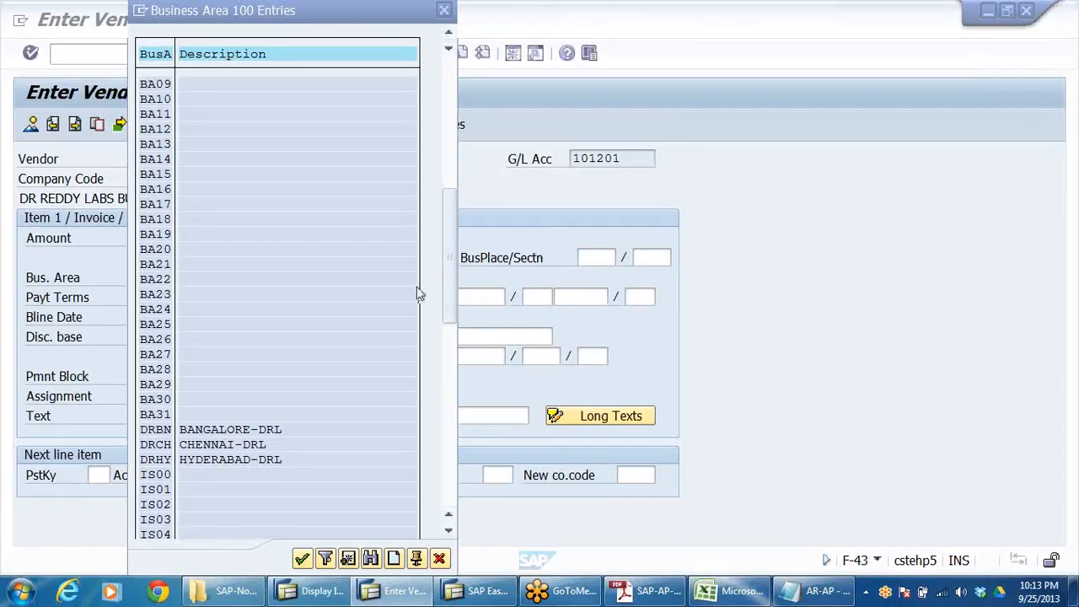
double_click(162, 431)
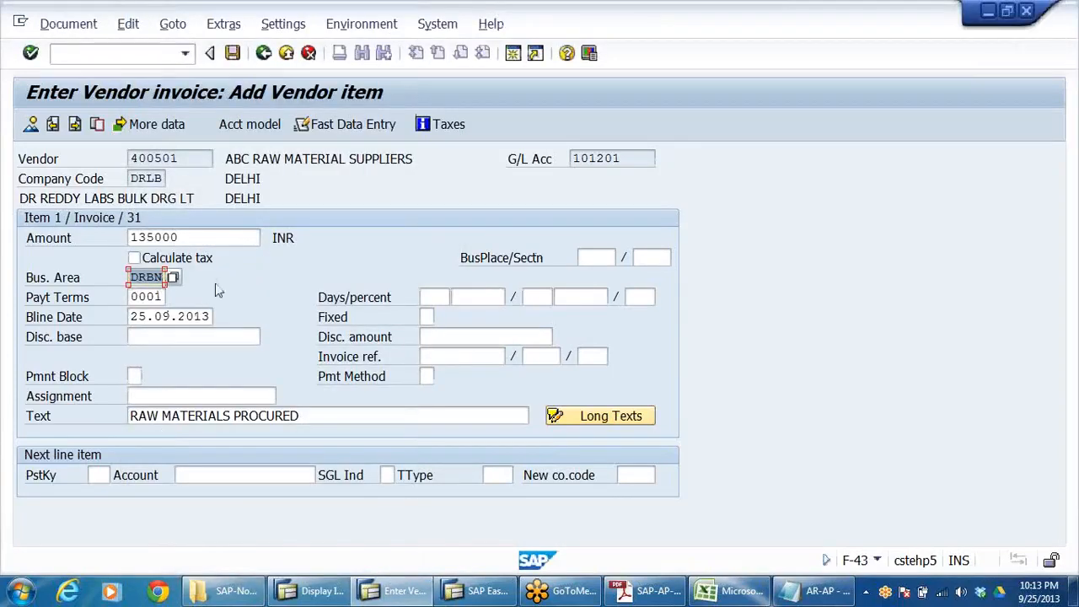
Change the vendor item's business area to DRHY and set the next line item's posting key to 40
key("BackSpace")
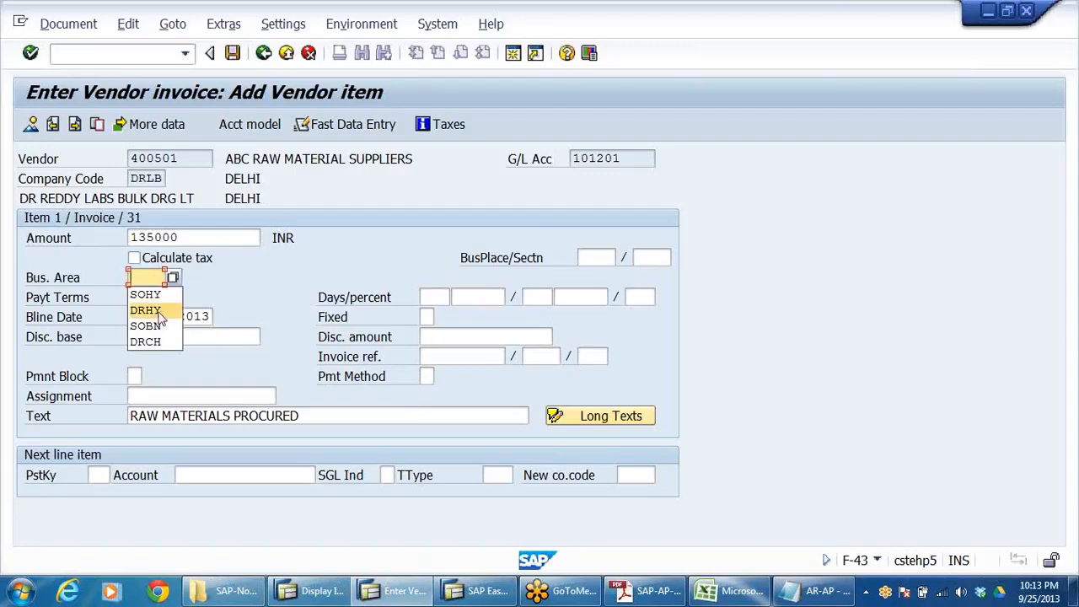
left_click(145, 310)
left_click(93, 474)
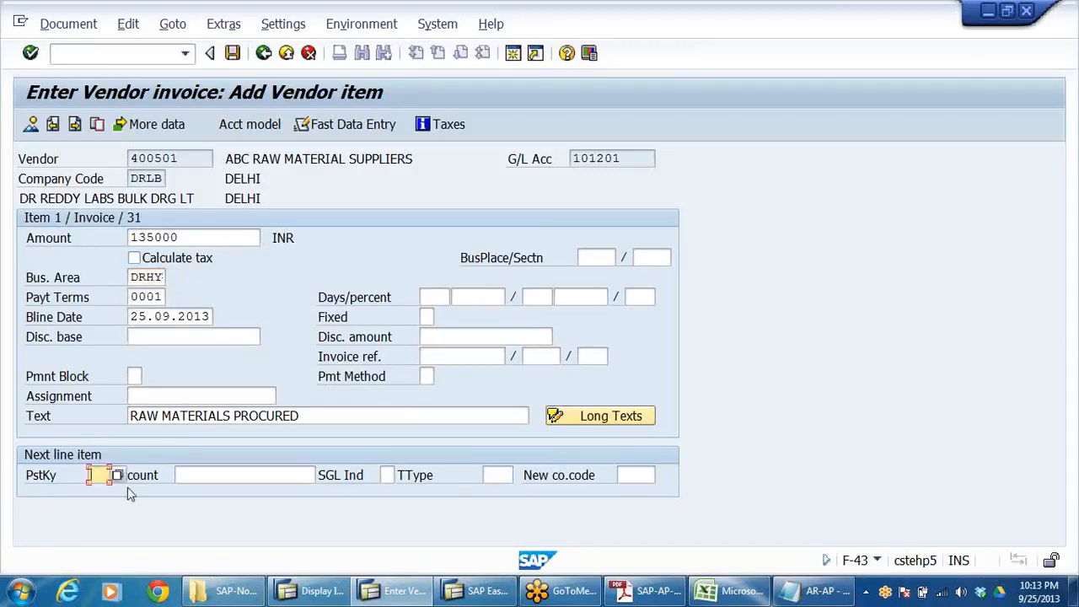
key("BackSpace")
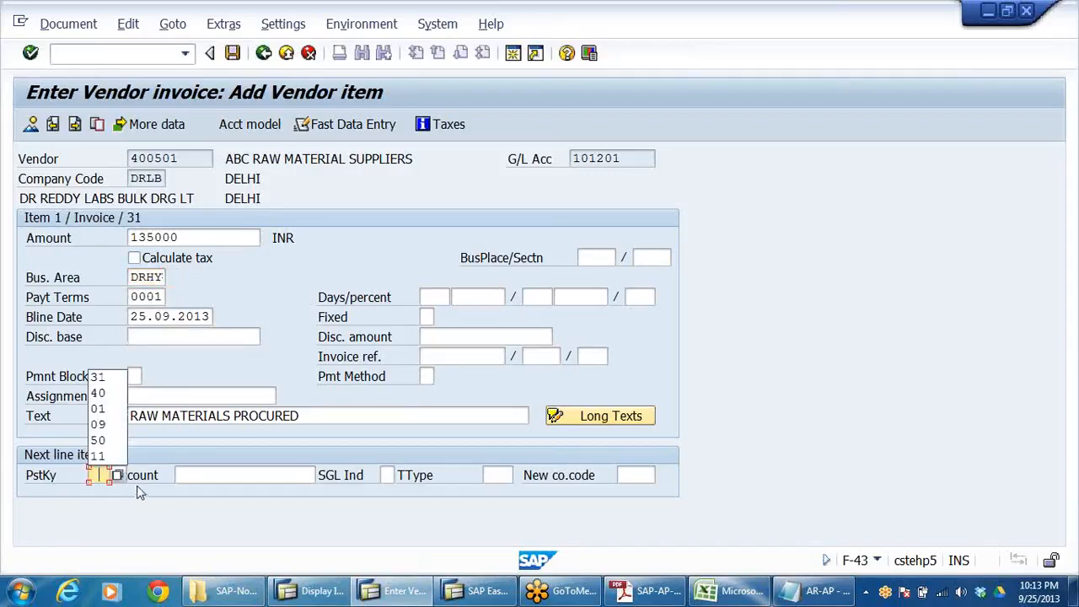
left_click(98, 393)
Set the next line item's account to 200201 and continue to its G/L account item
left_click(216, 472)
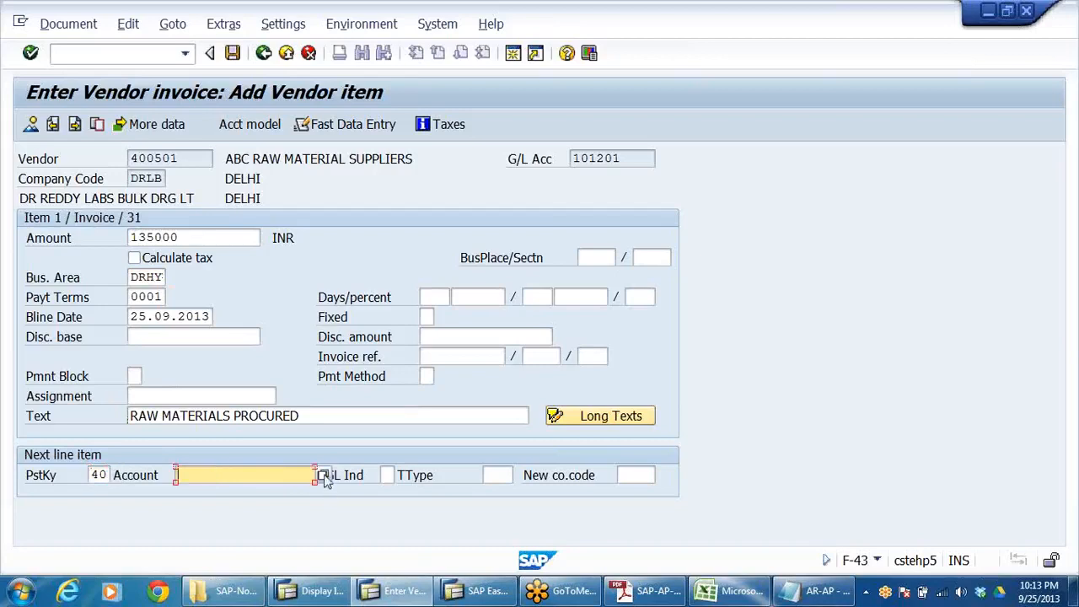
key("BackSpace")
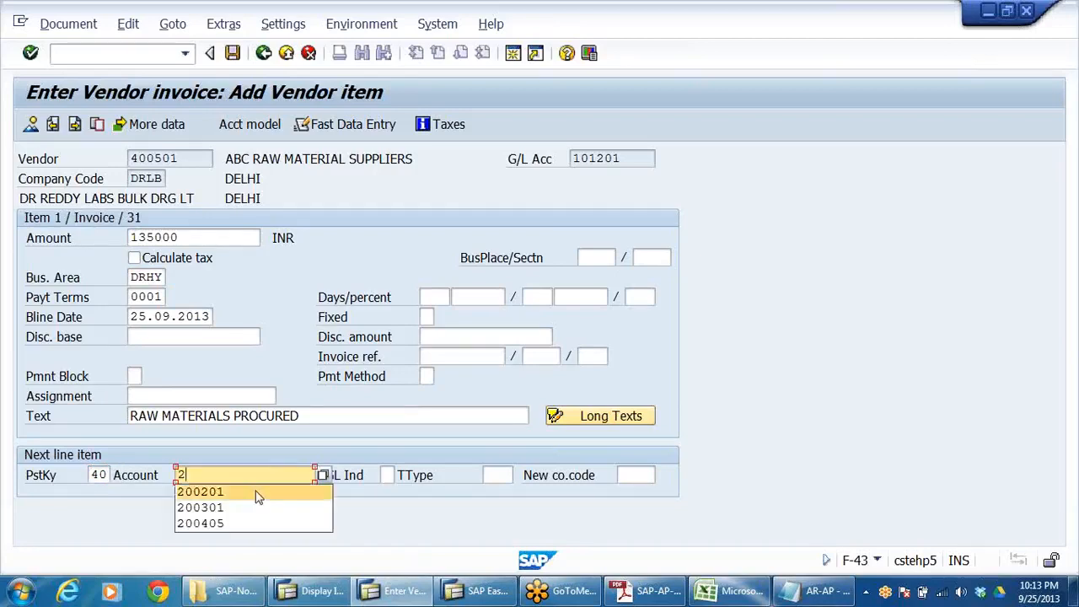
left_click(250, 496)
type("\\")
key("Return")
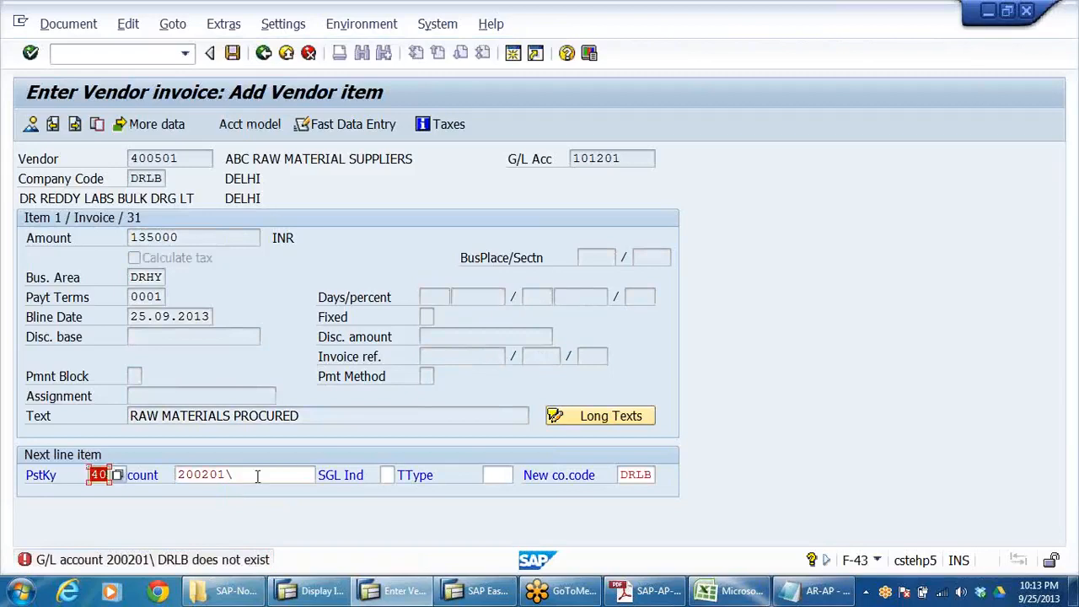
left_click(256, 475)
key("BackSpace")
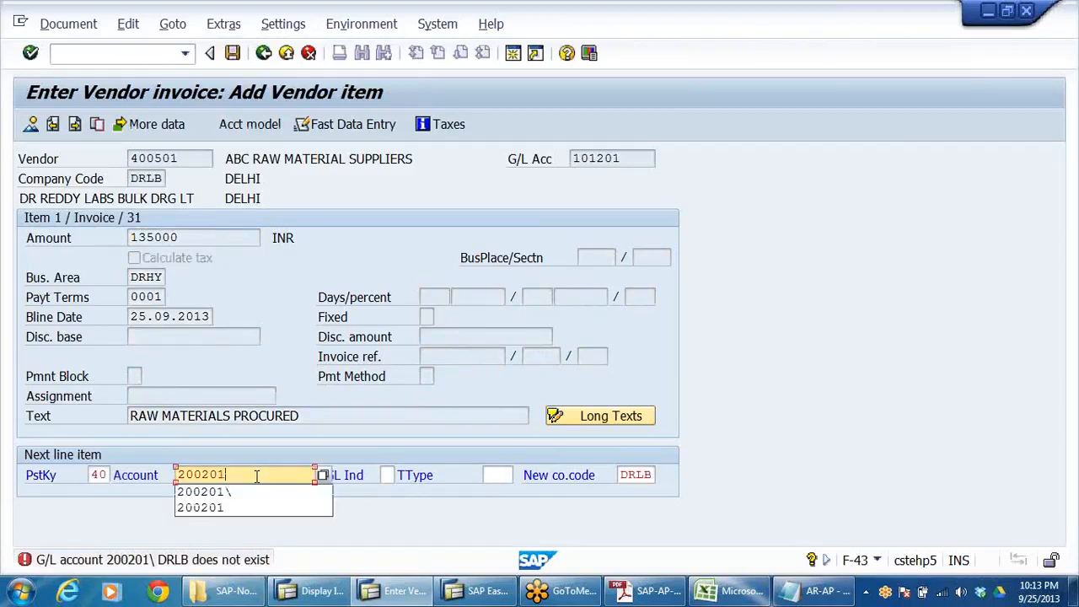
key("Return")
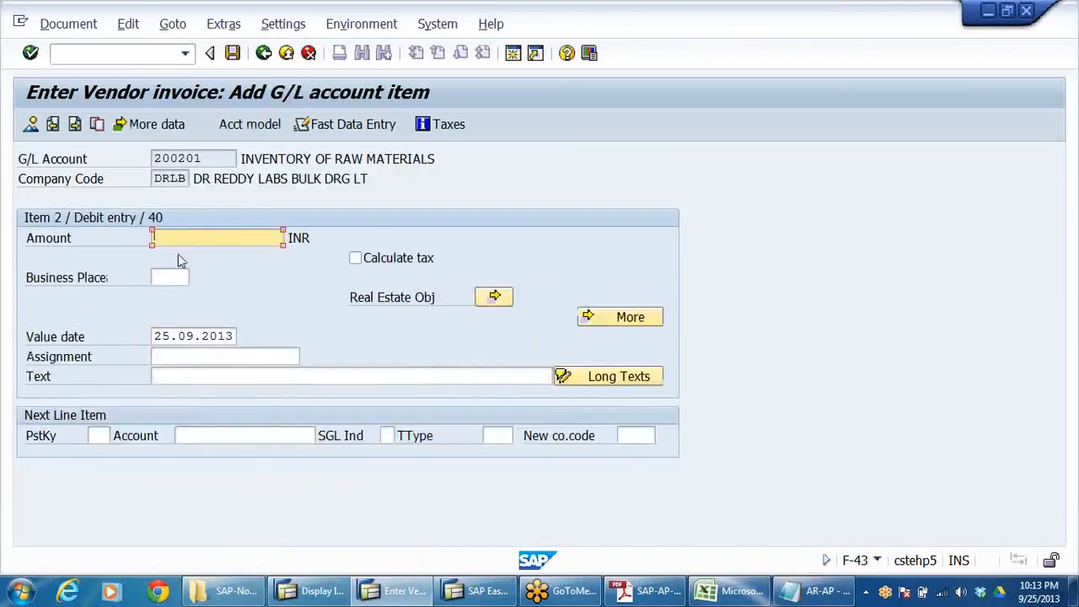
Give the raw materials inventory item the amount 135000 INR and the text RAW MATERIALS PROCURED, and continue to the document overview
left_click(188, 242)
left_click(184, 253)
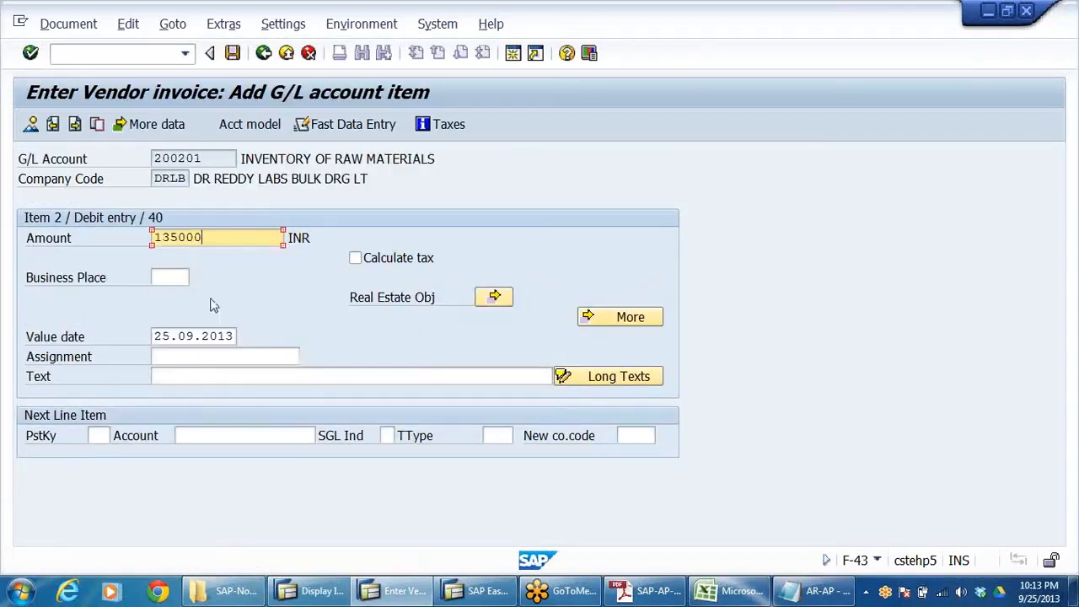
left_click(216, 378)
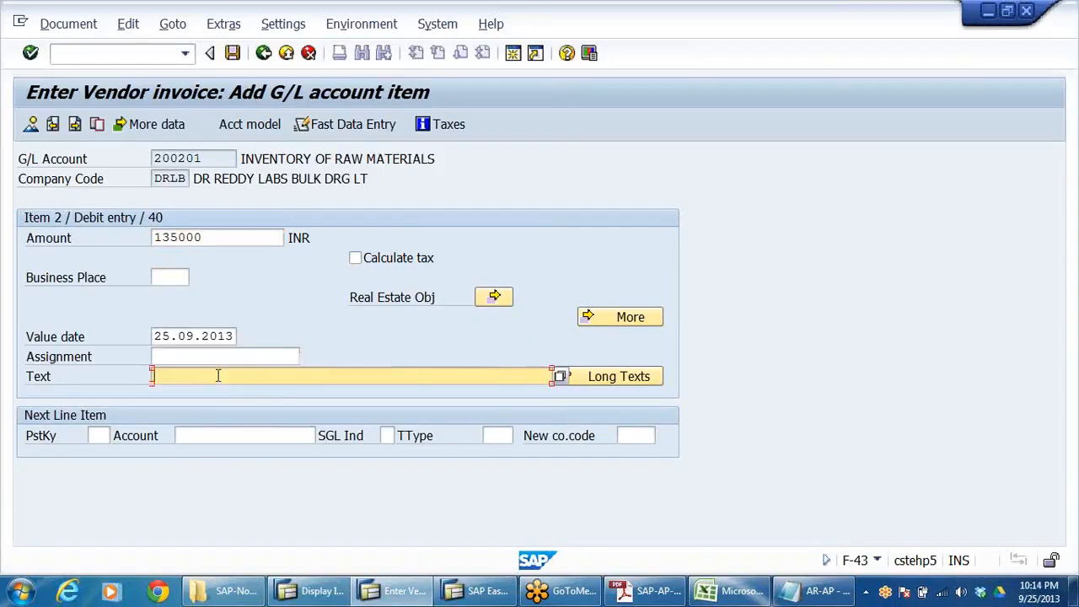
left_click(218, 376)
left_click(199, 391)
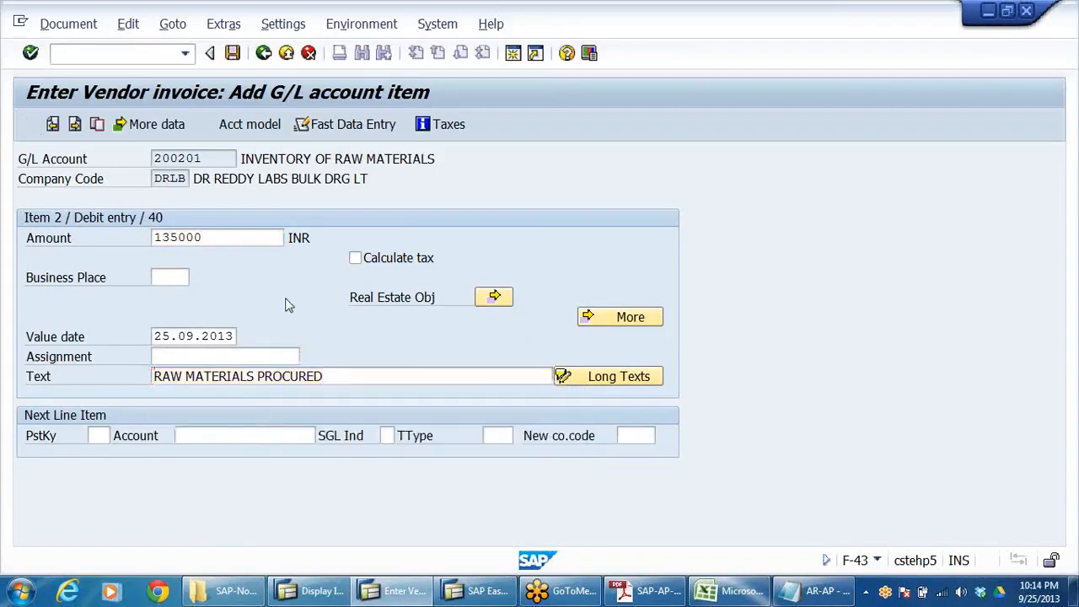
key("Return")
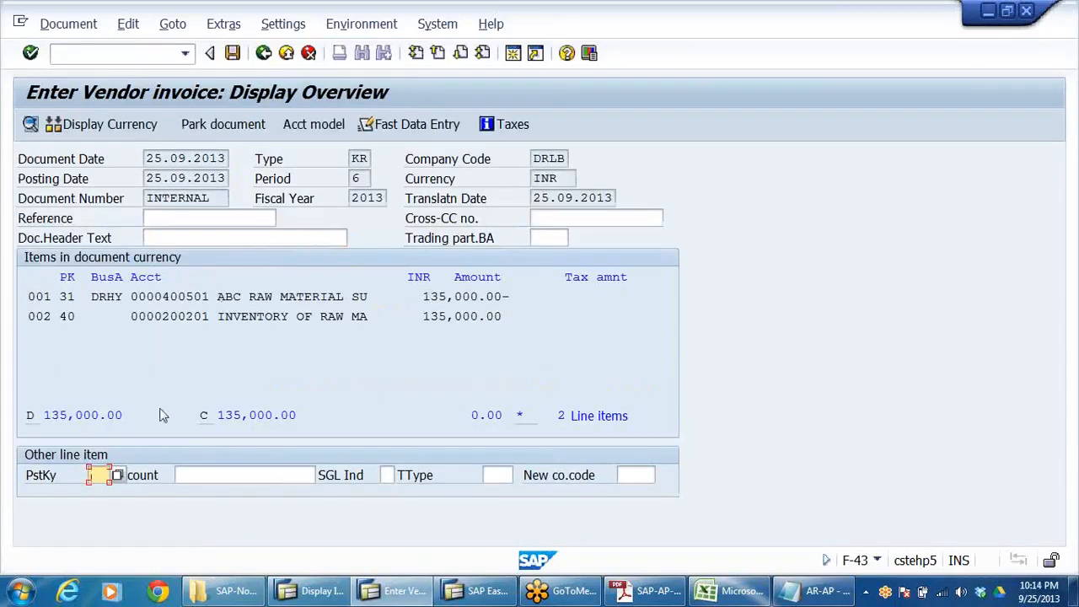
Reopen the raw materials inventory item, assign business area DRHY in its coding block, and return to the document overview
double_click(158, 325)
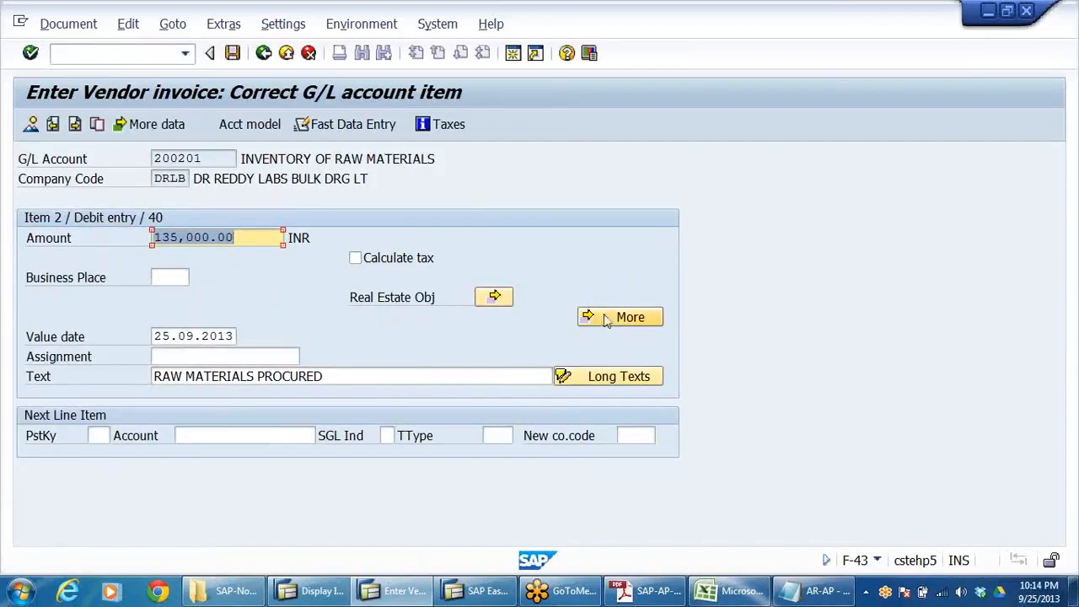
left_click(157, 278)
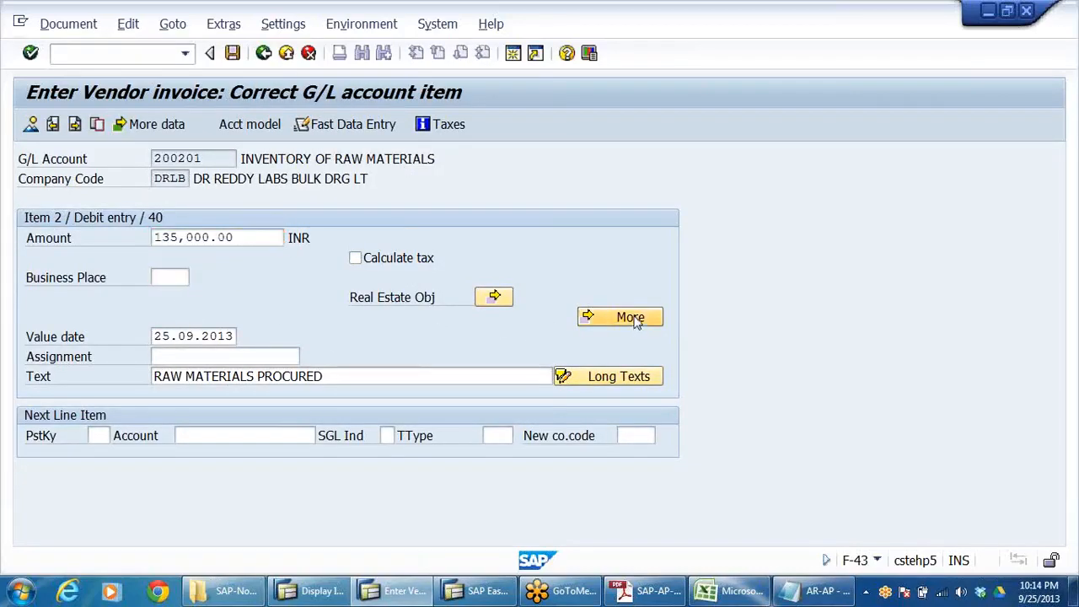
left_click(637, 323)
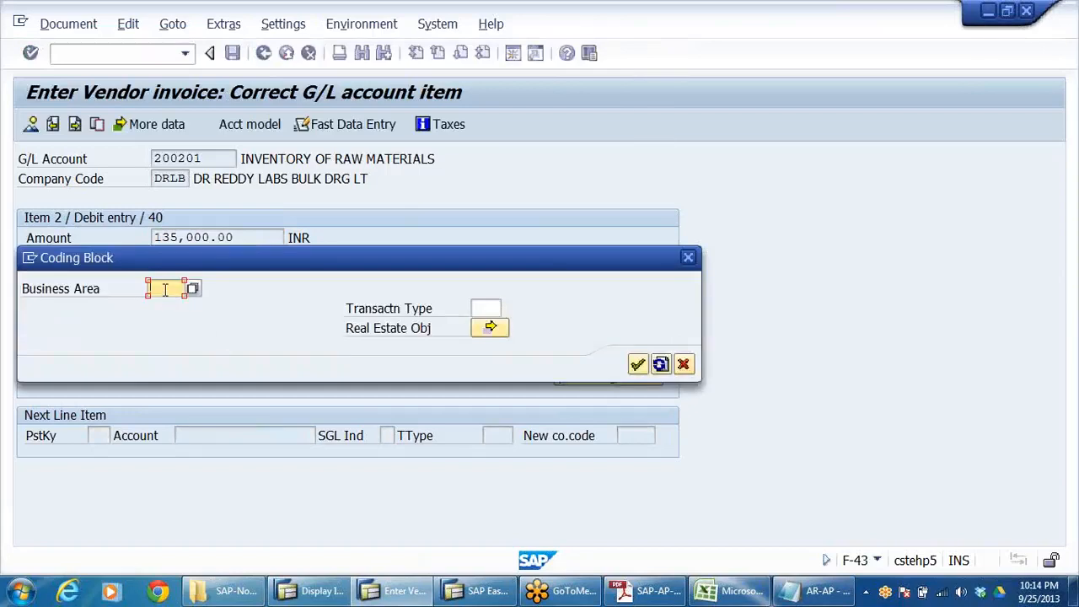
type("D")
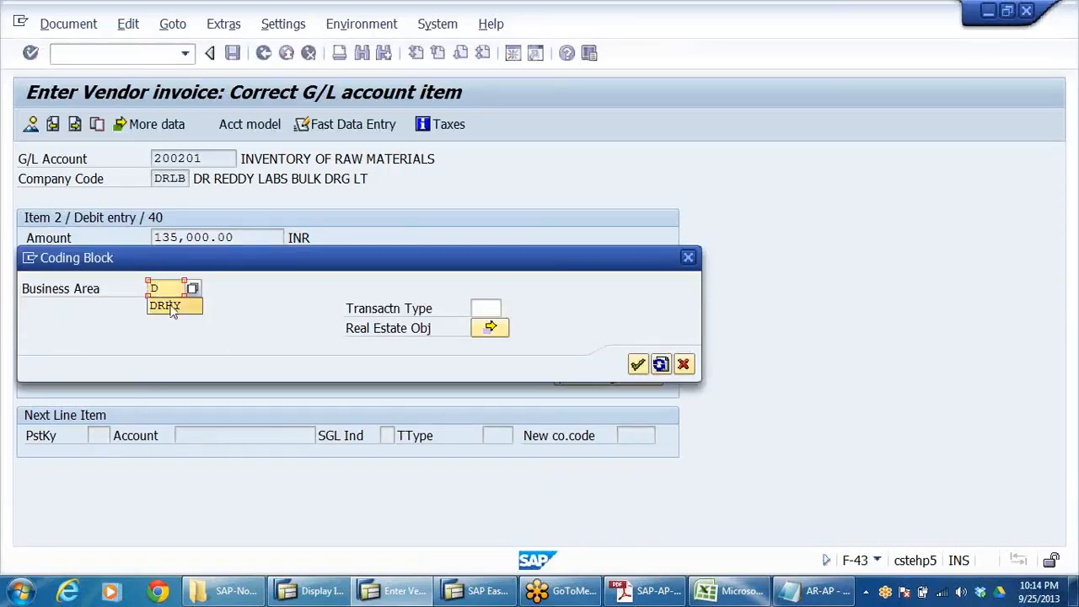
left_click(169, 307)
left_click(638, 364)
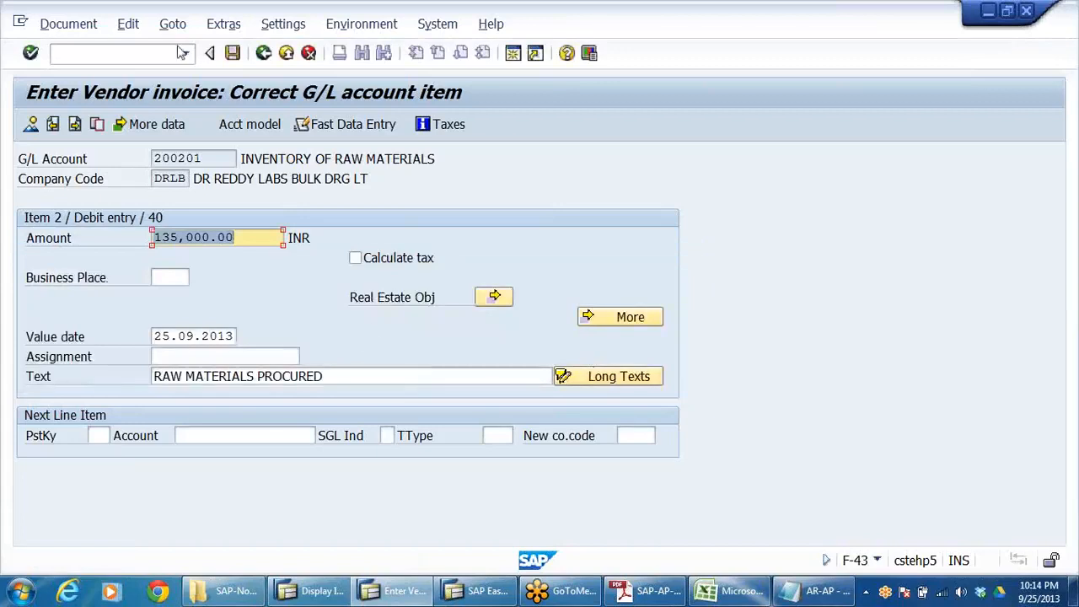
left_click(31, 124)
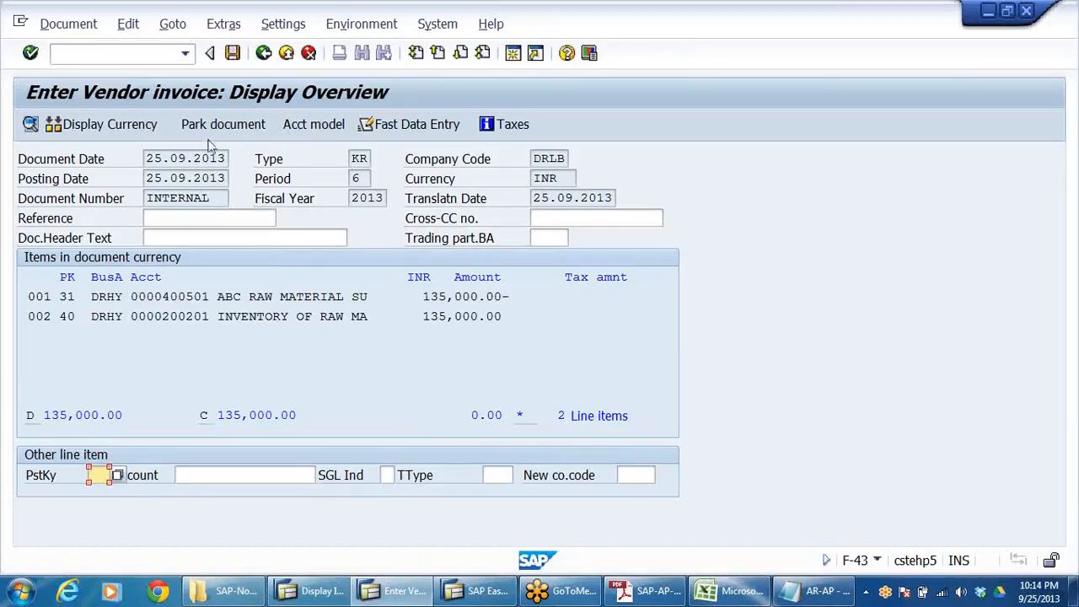
Post the vendor invoice and display the posted document
left_click(234, 53)
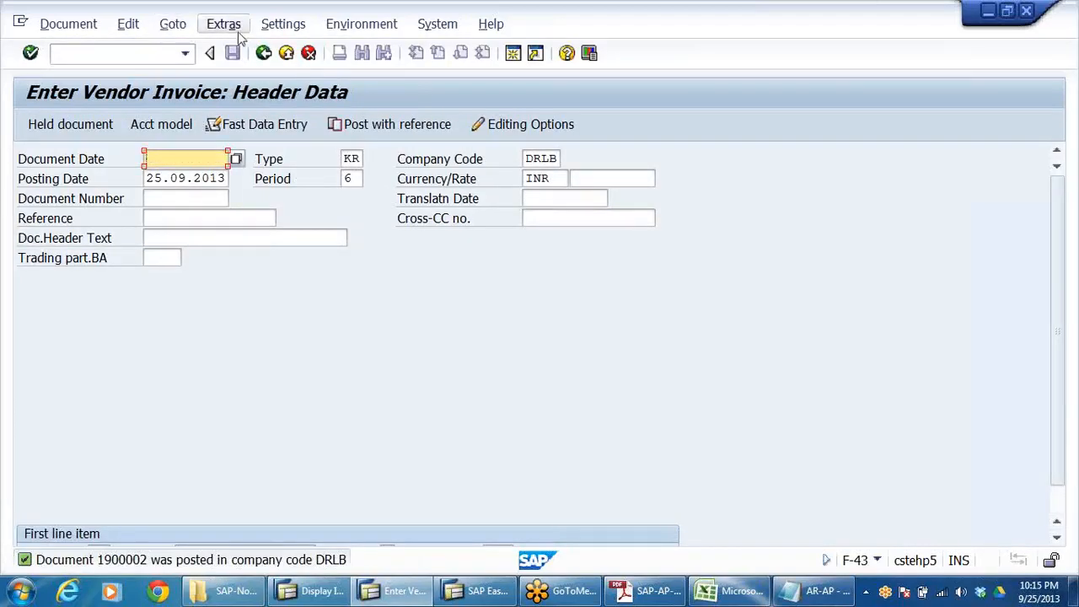
left_click(68, 25)
left_click(73, 92)
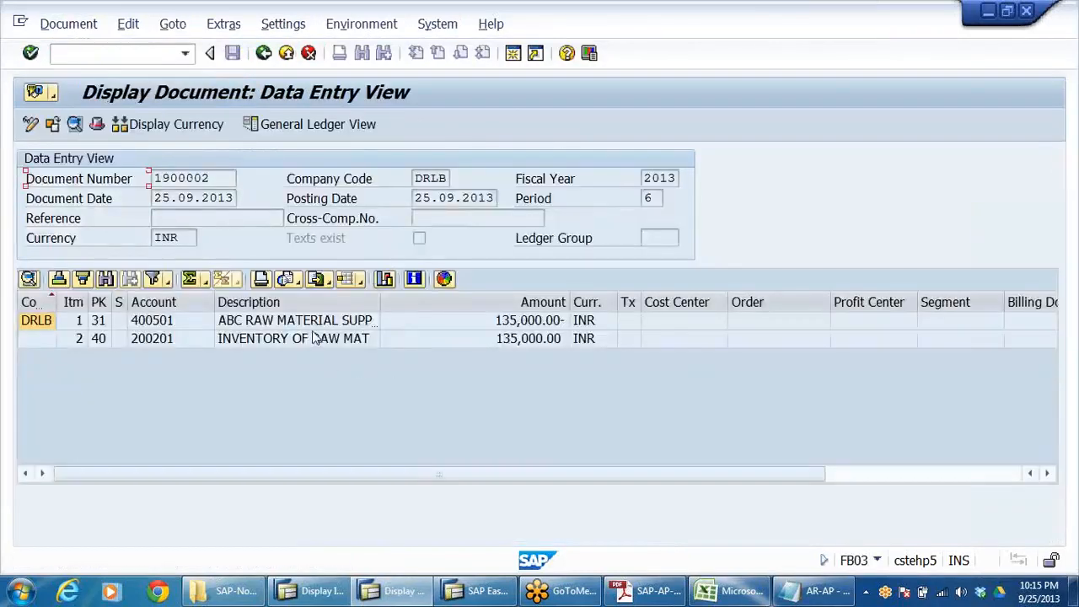
Examine the posted document's line items in the data entry and general ledger views, and return to the vendor invoice header
left_click_drag(380, 301, 390, 336)
left_click(364, 325)
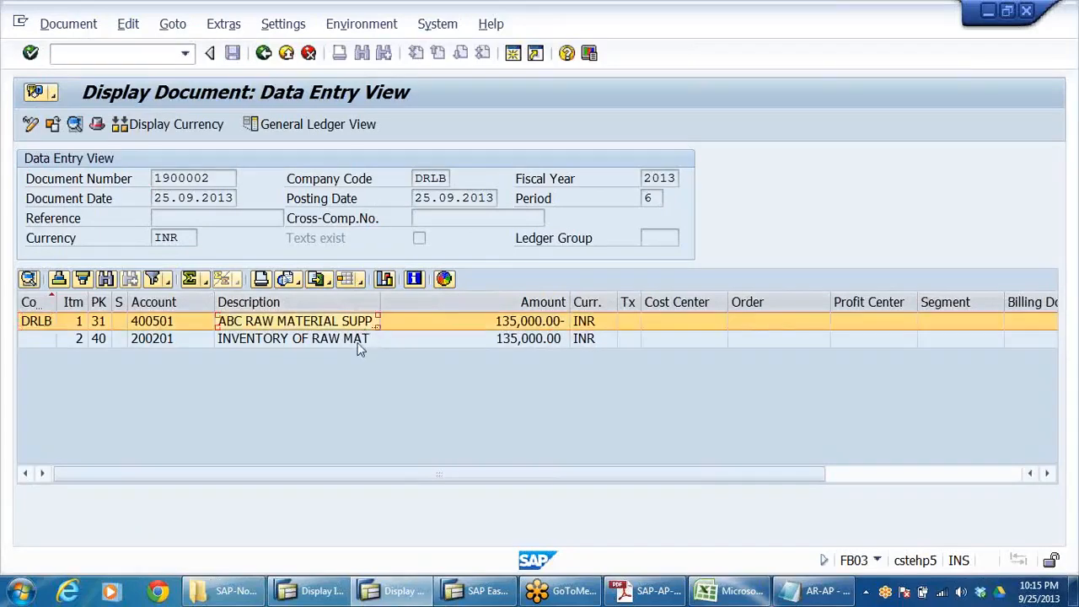
left_click(359, 340)
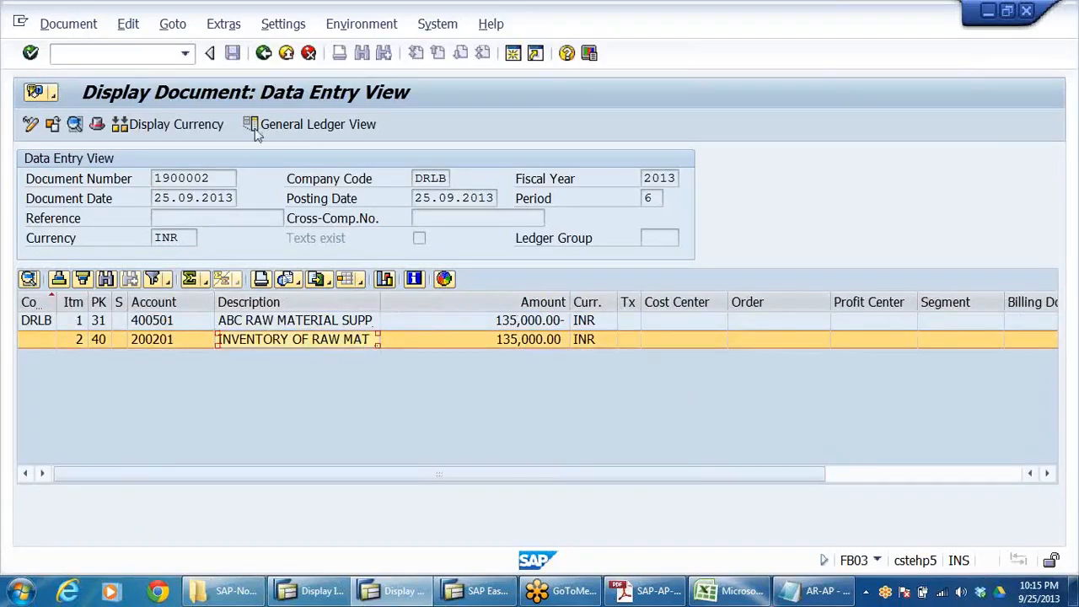
left_click(307, 125)
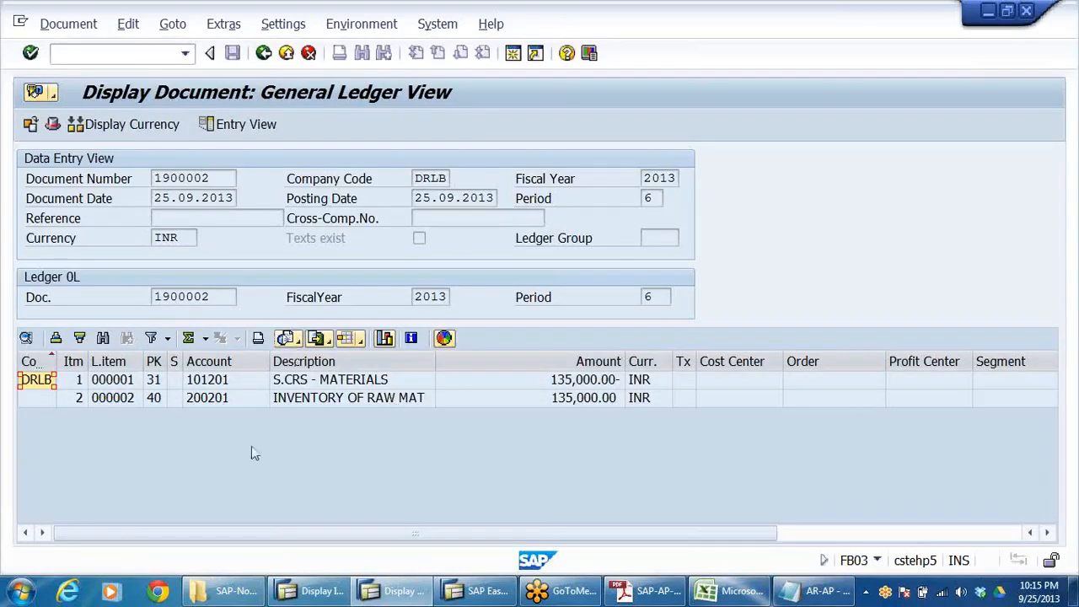
left_click(286, 52)
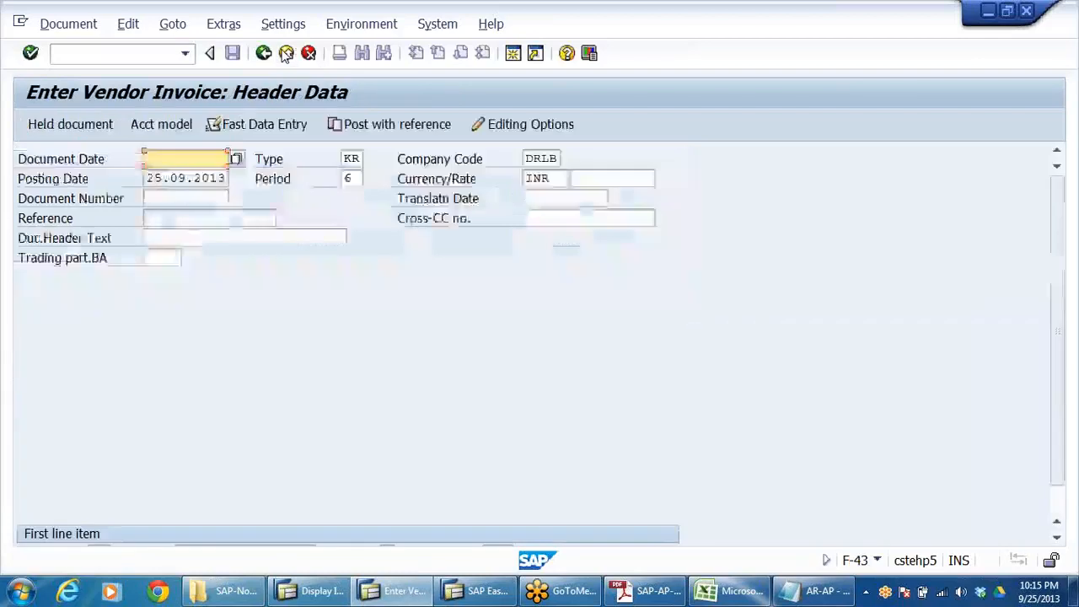
Leave the vendor invoice entry, collapse Document Entry and expand the Account folder under Accounts Payable
left_click(313, 385)
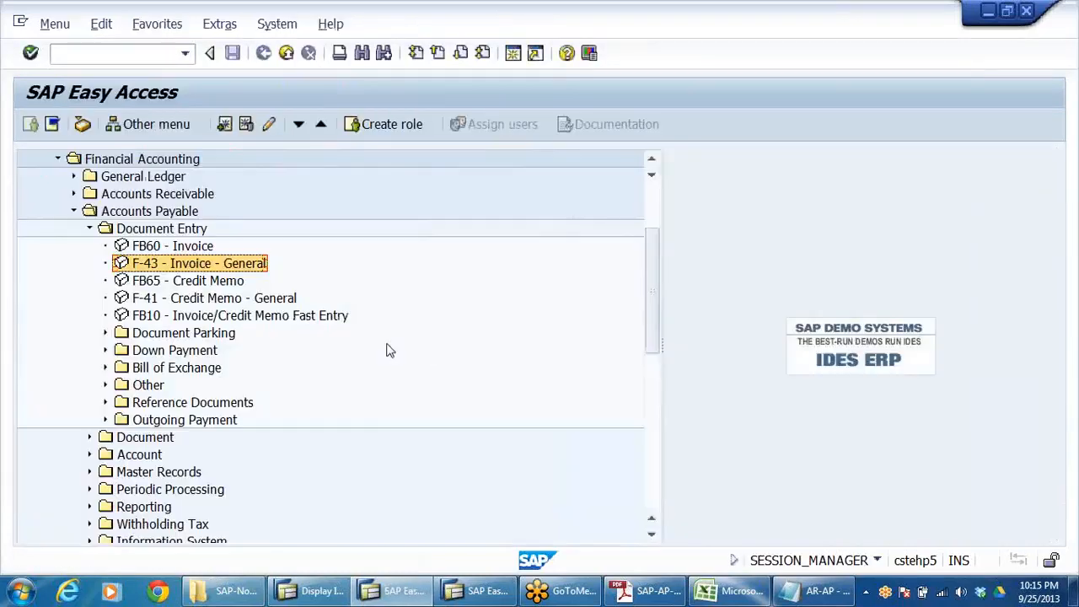
left_click(87, 230)
left_click(140, 264)
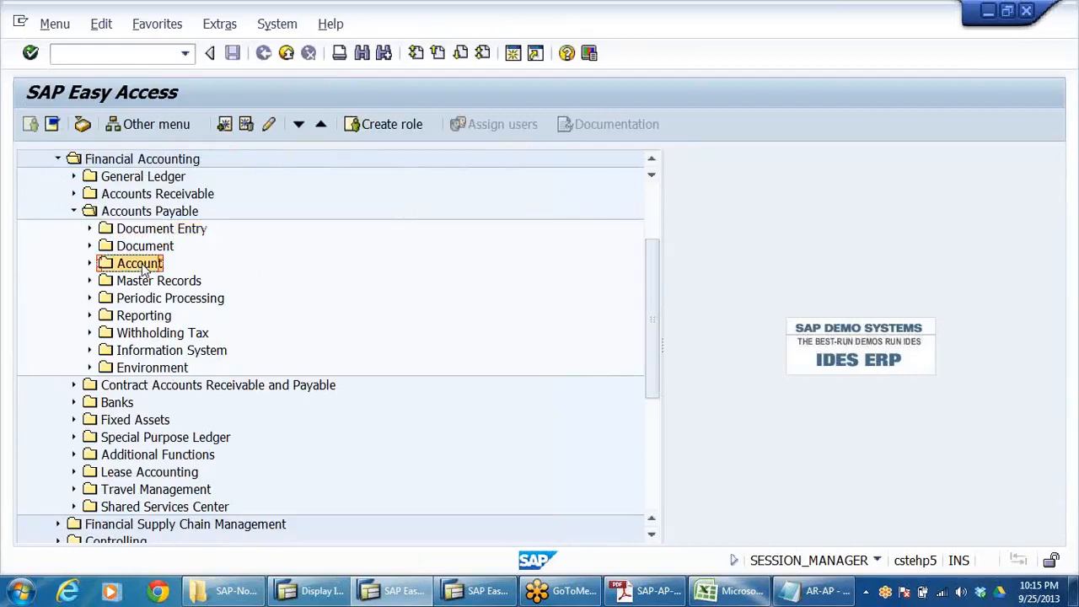
double_click(142, 265)
key("Down")
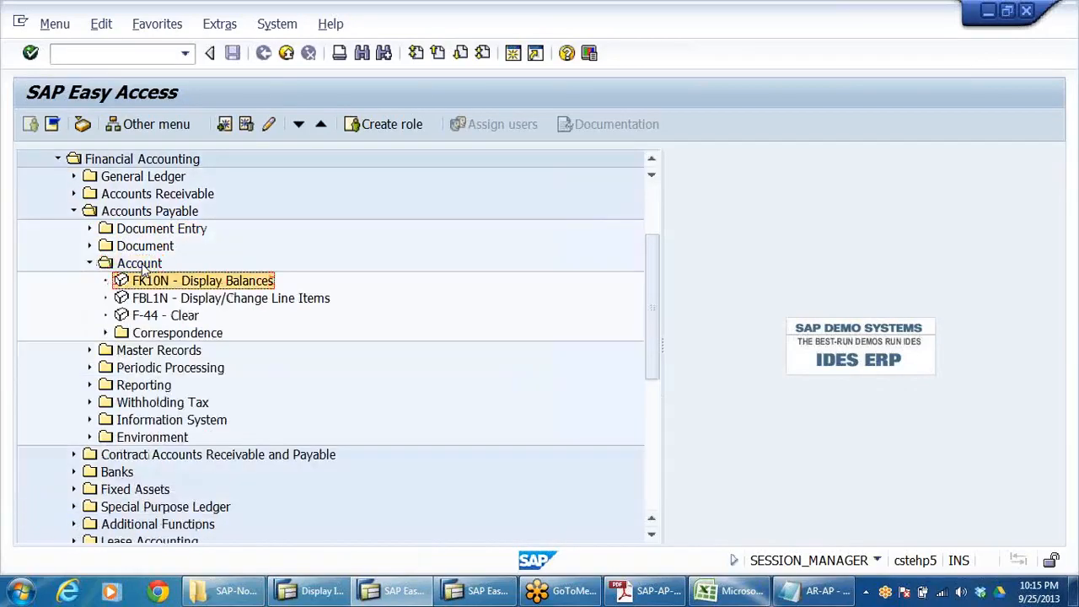
scroll(296, 257, "up", 1)
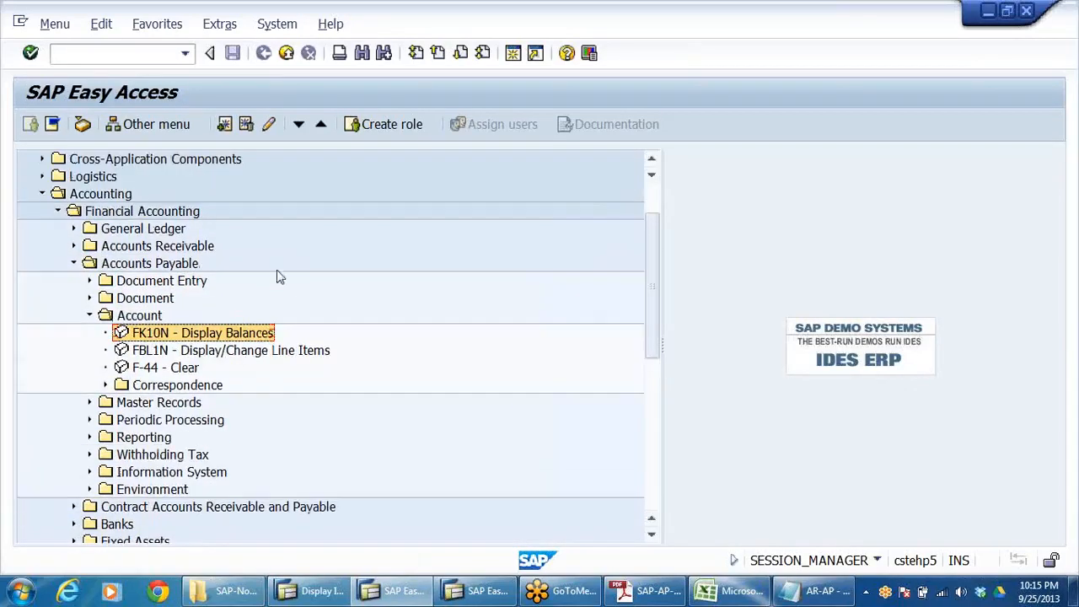
left_click(114, 195)
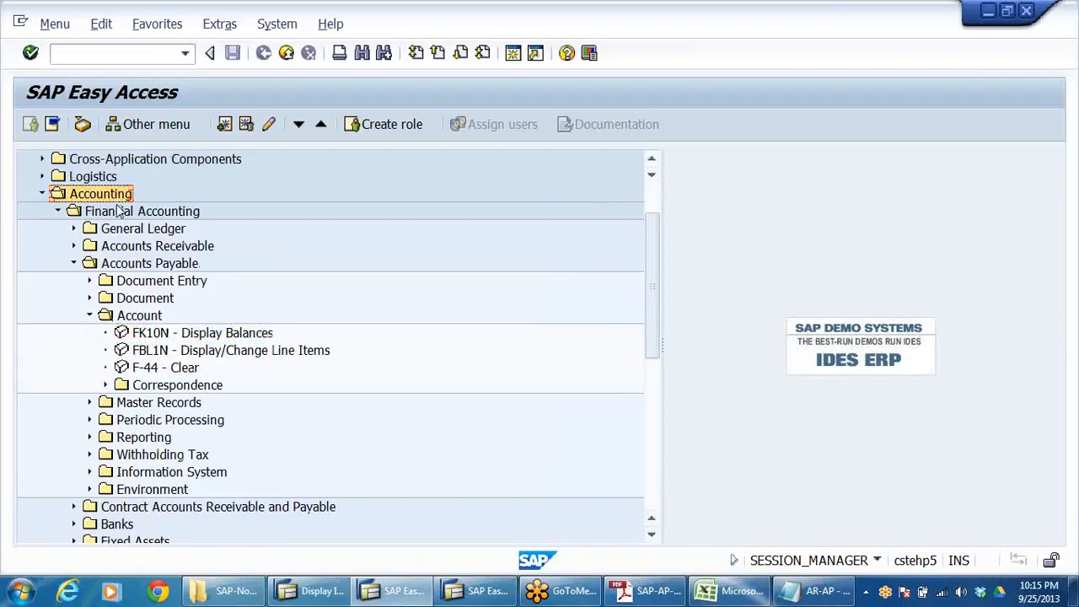
left_click(120, 212)
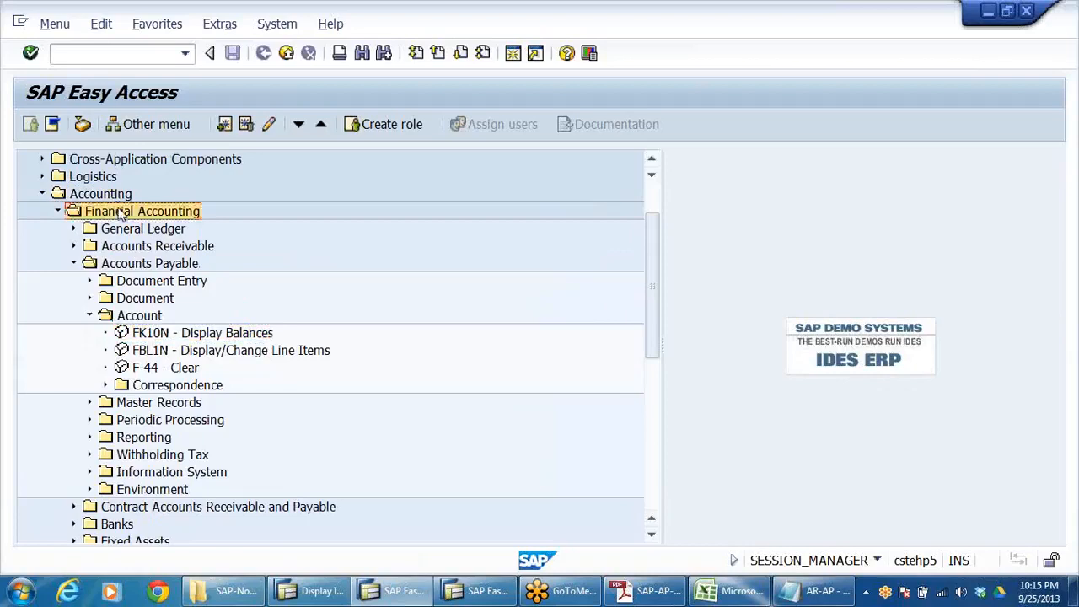
left_click(139, 265)
left_click(145, 283)
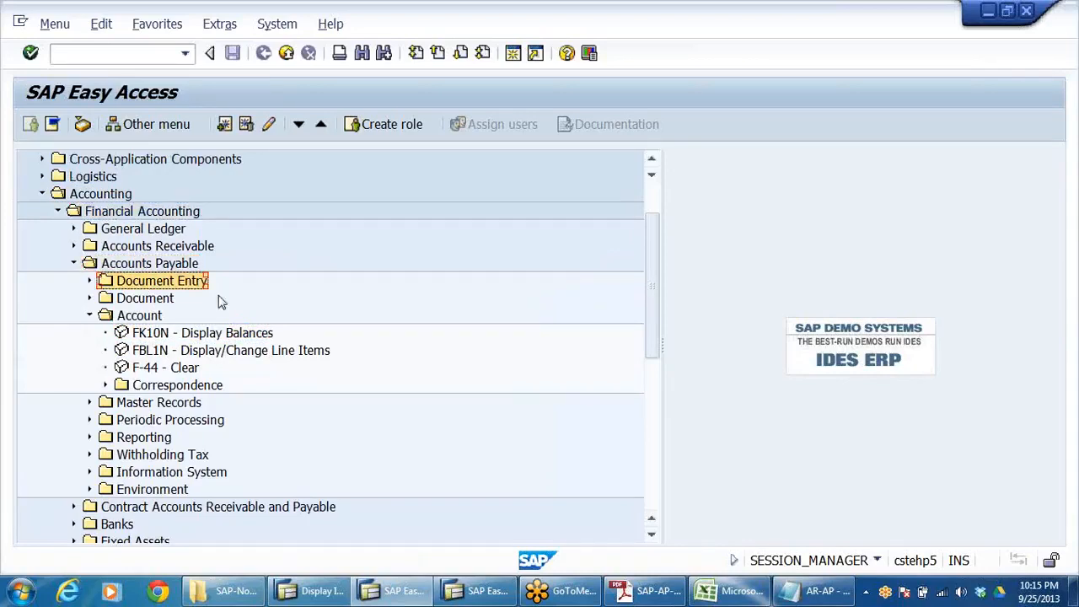
left_click(152, 317)
left_click(179, 336)
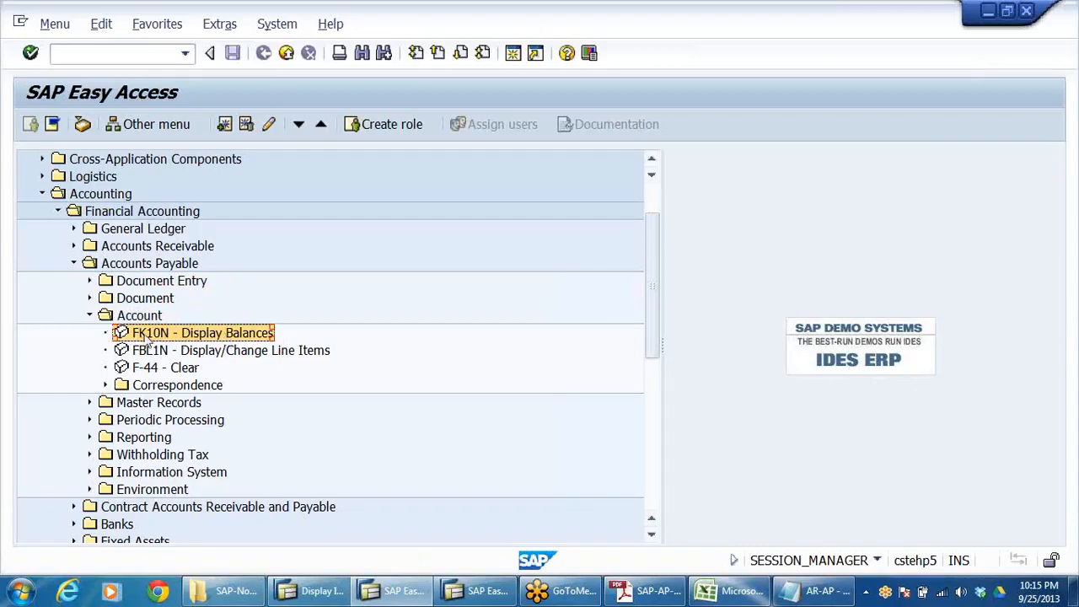
double_click(147, 336)
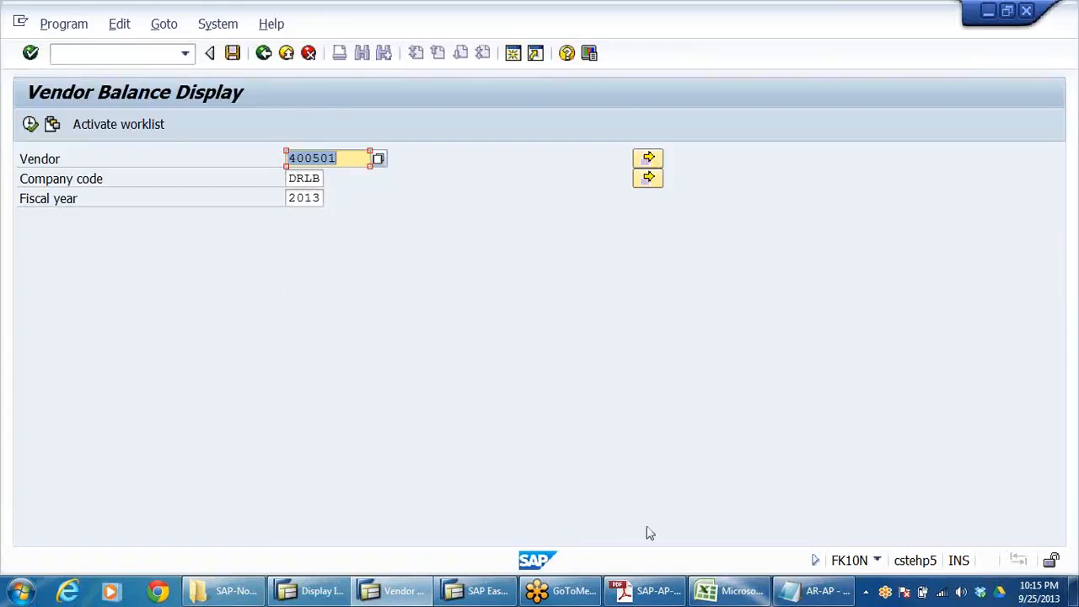
Switch to the DRL_GRP workbook in Excel and enter DISPLAY OF GL A/C in C47 with transaction code FS10N in D47
left_click(730, 591)
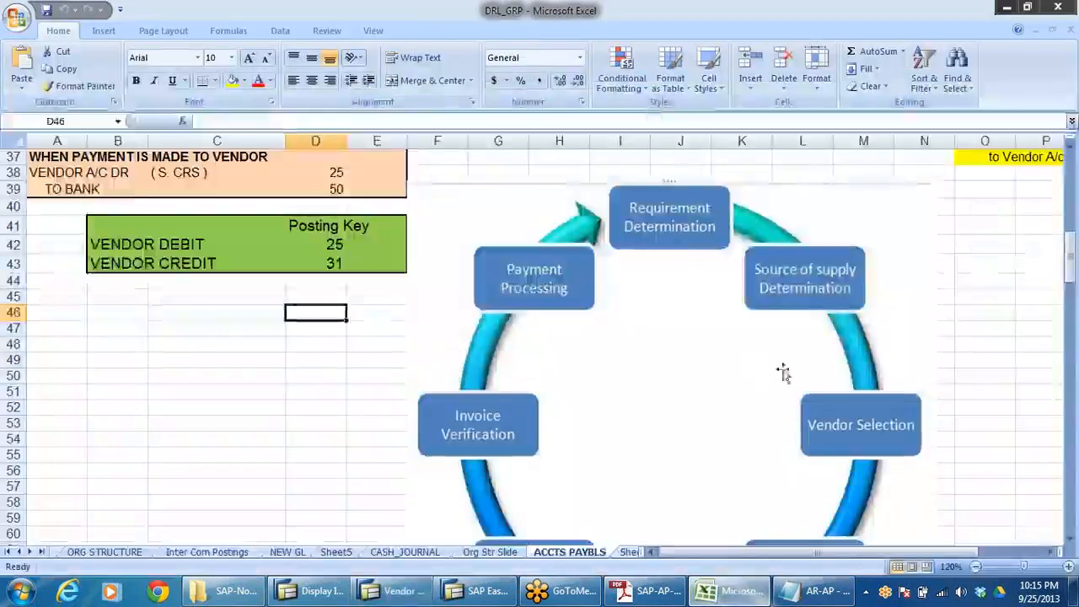
left_click(953, 557)
left_click_drag(953, 557, 969, 556)
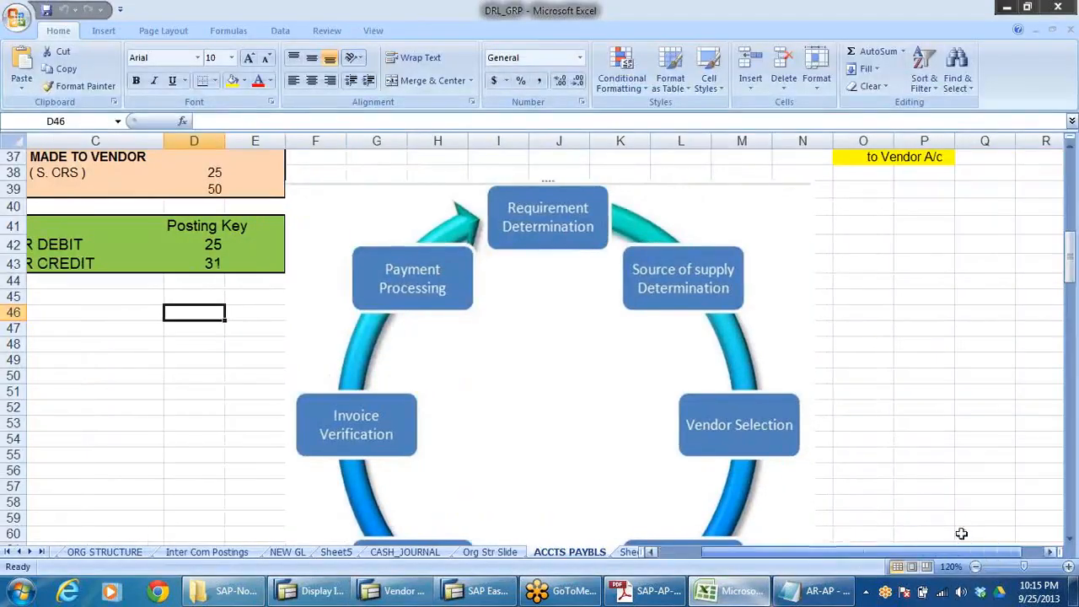
left_click(848, 229)
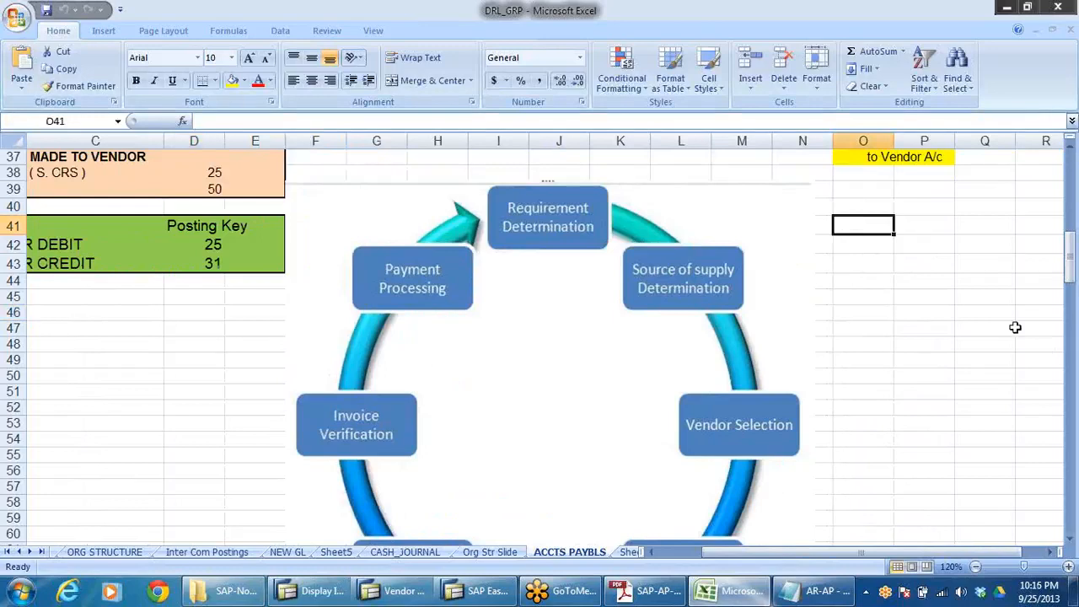
left_click(39, 326)
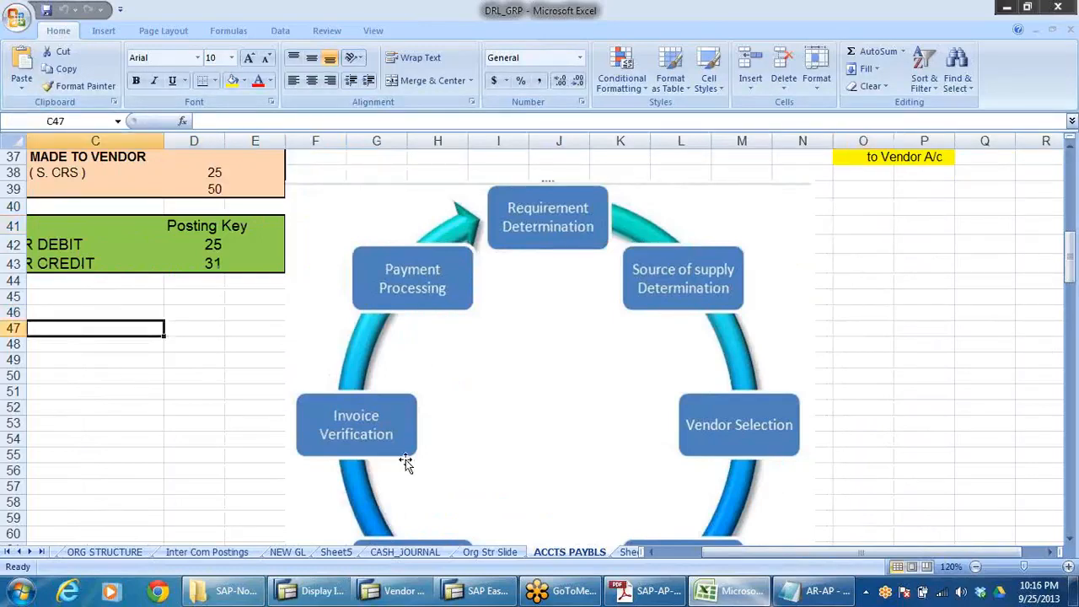
type("DISPLA")
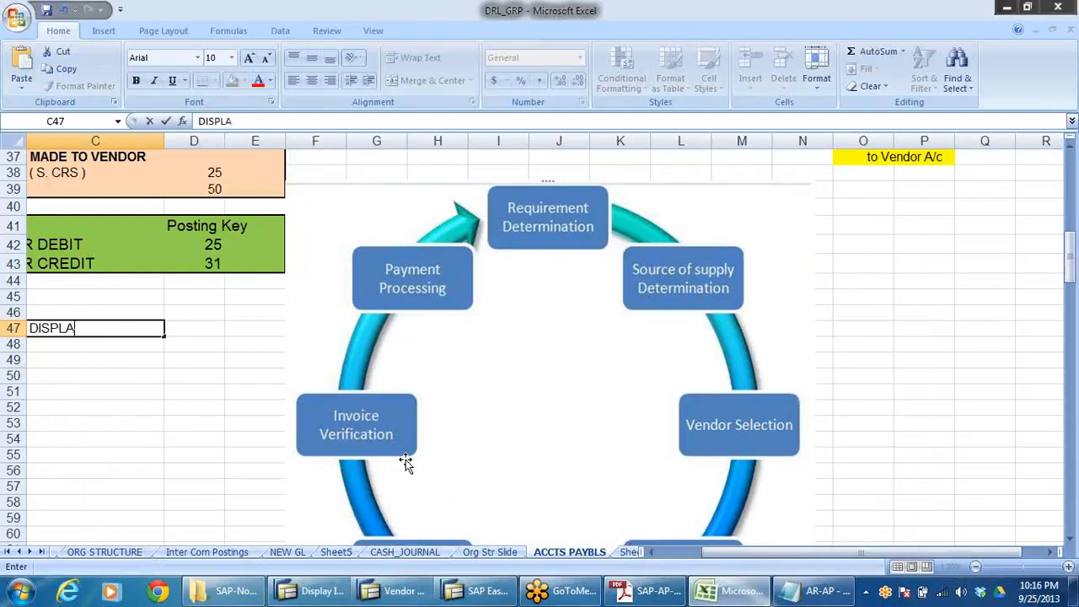
type("Y OF GL")
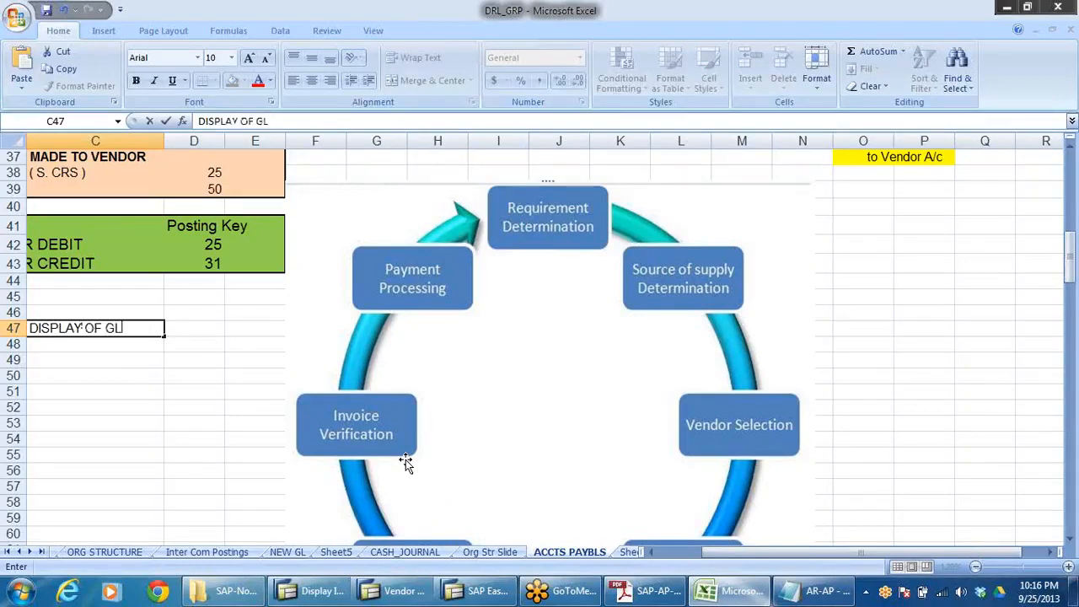
type(" A/C")
left_click(213, 332)
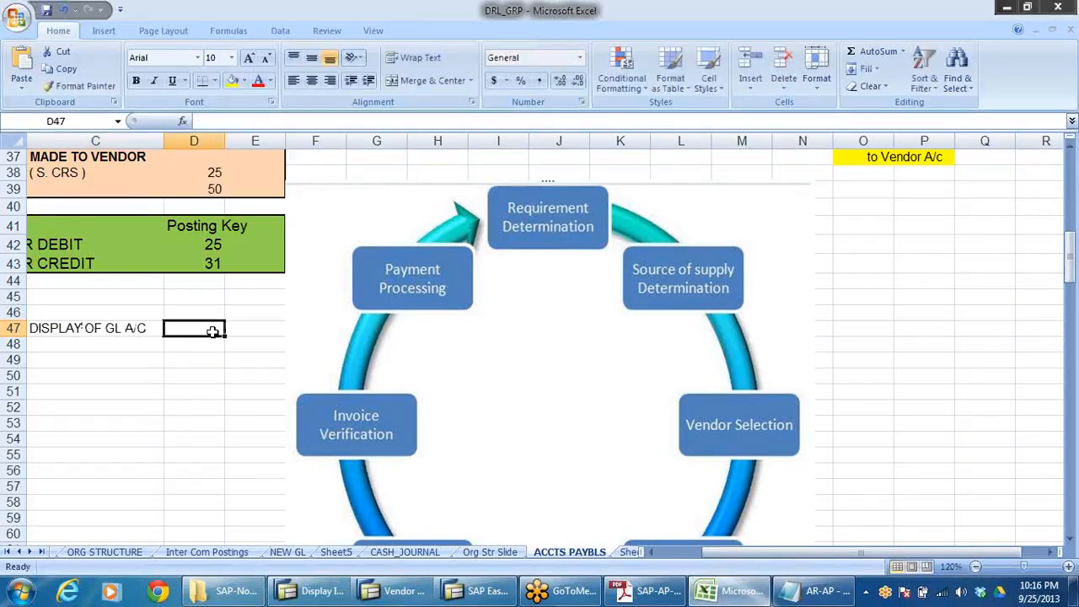
type("FS10N")
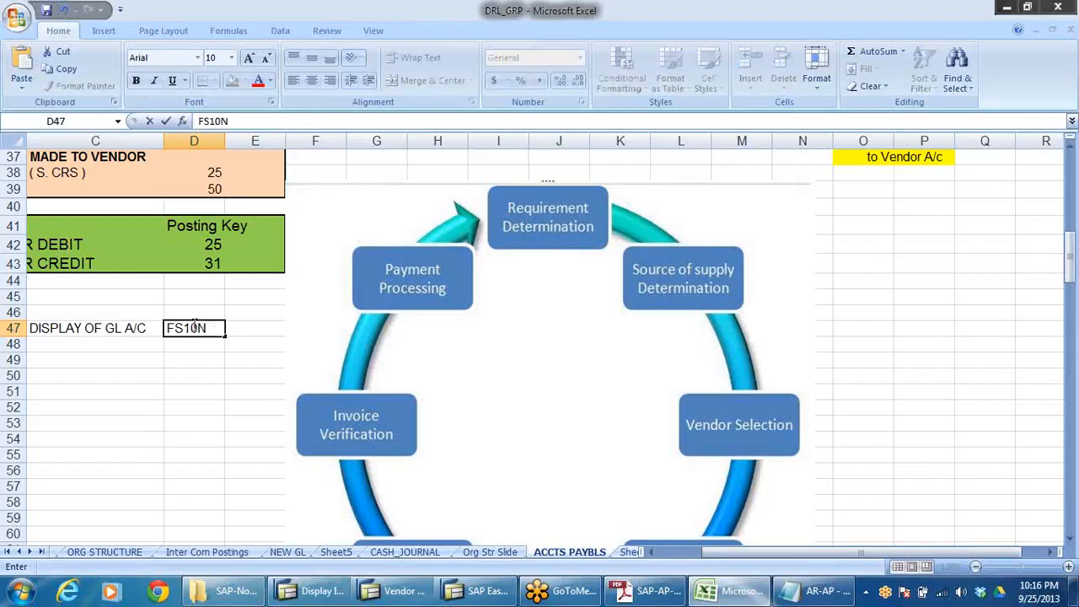
Enter DISPLAY OF CUST A/C in C48 and its transaction code FD10N in D48
left_click(127, 345)
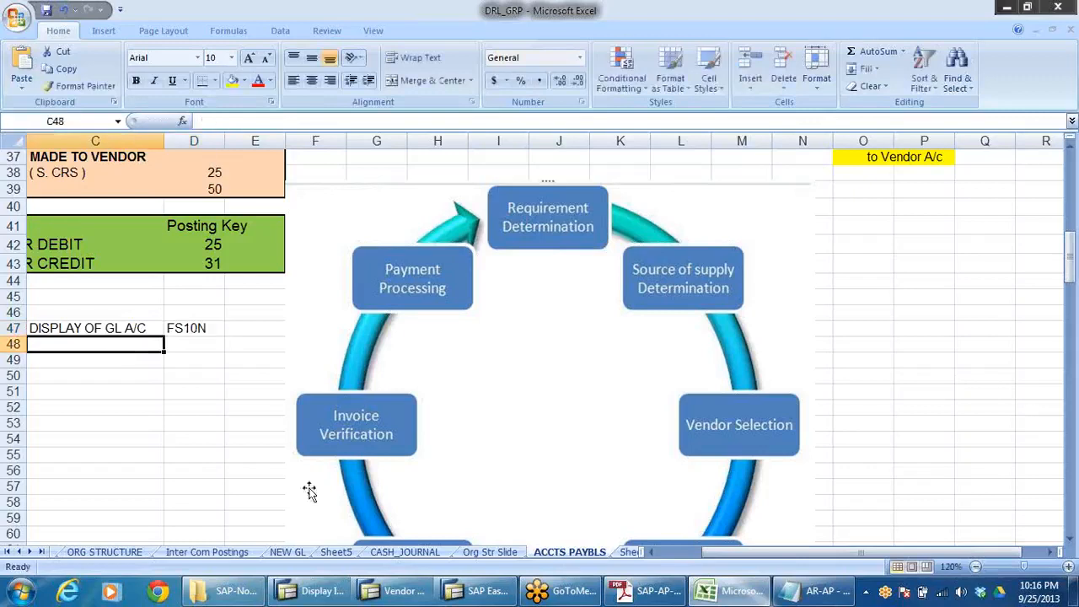
type("DISPLAY")
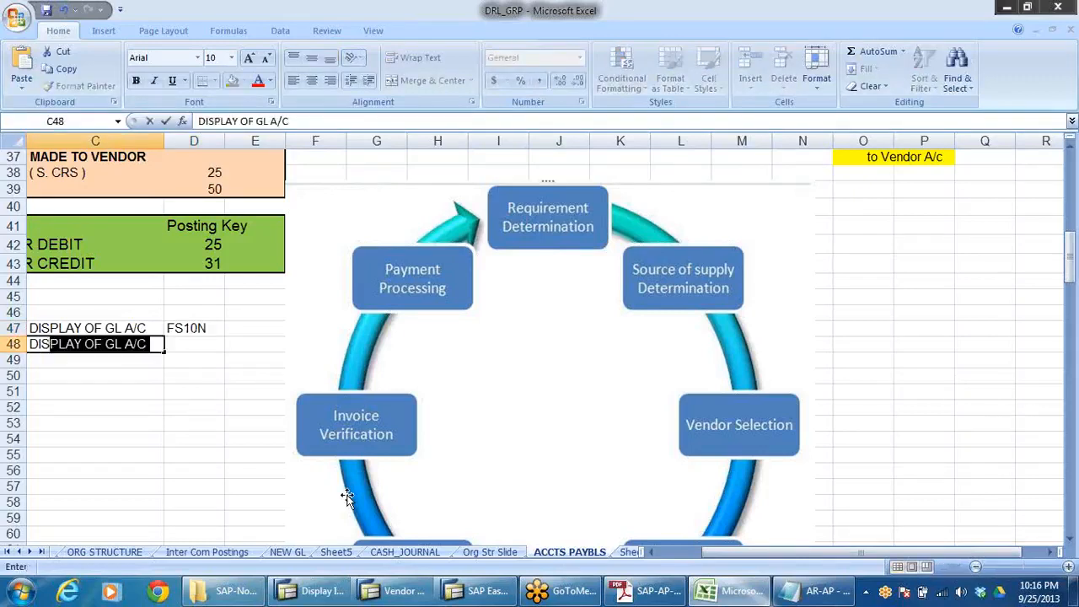
type(" OF CUS")
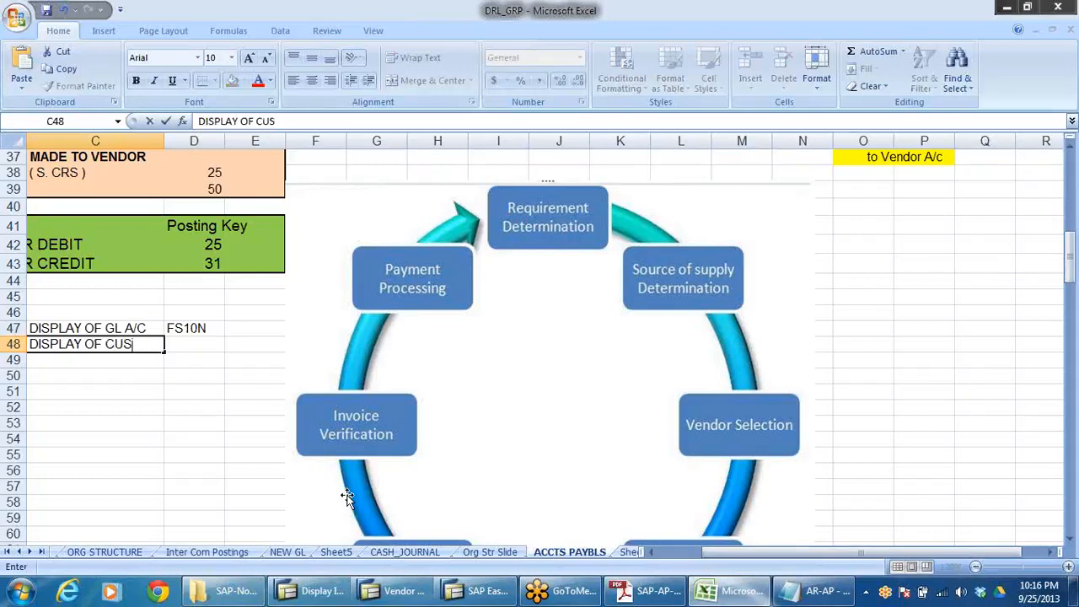
type("T A/C")
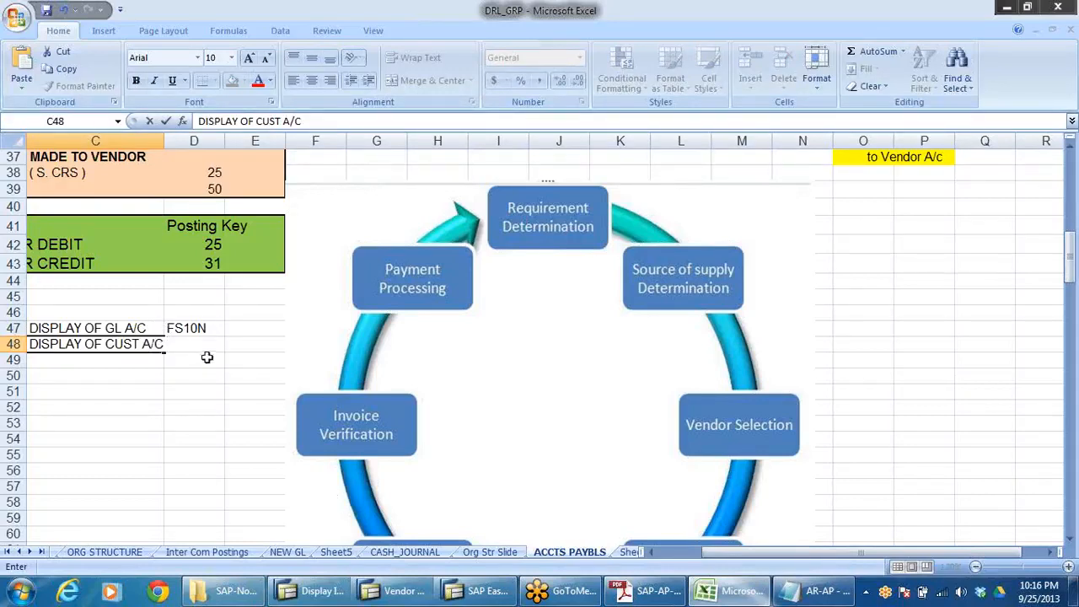
left_click(175, 390)
left_click(188, 345)
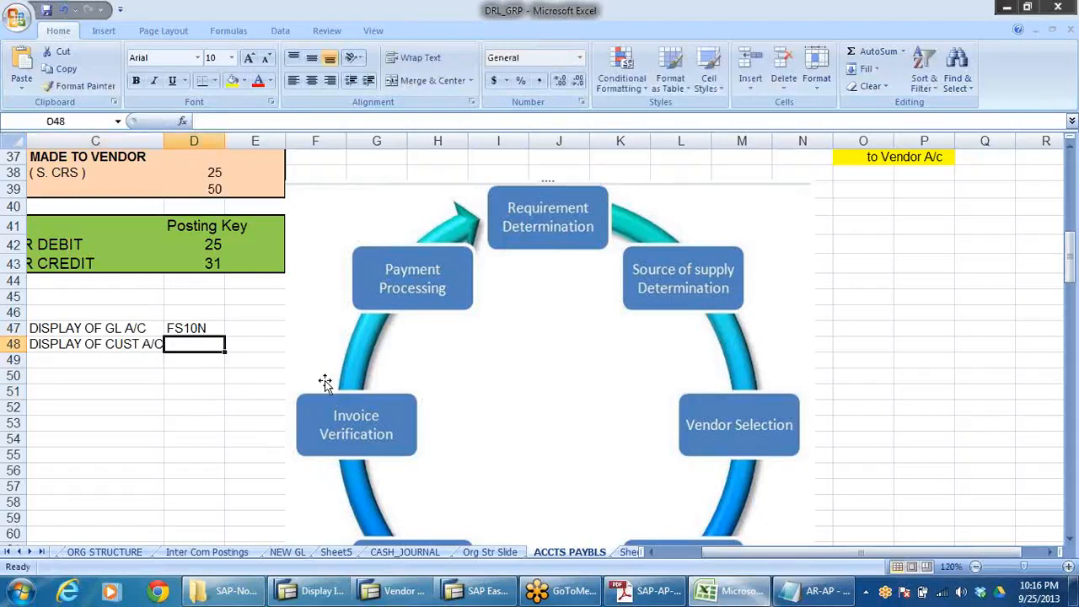
type("FD1")
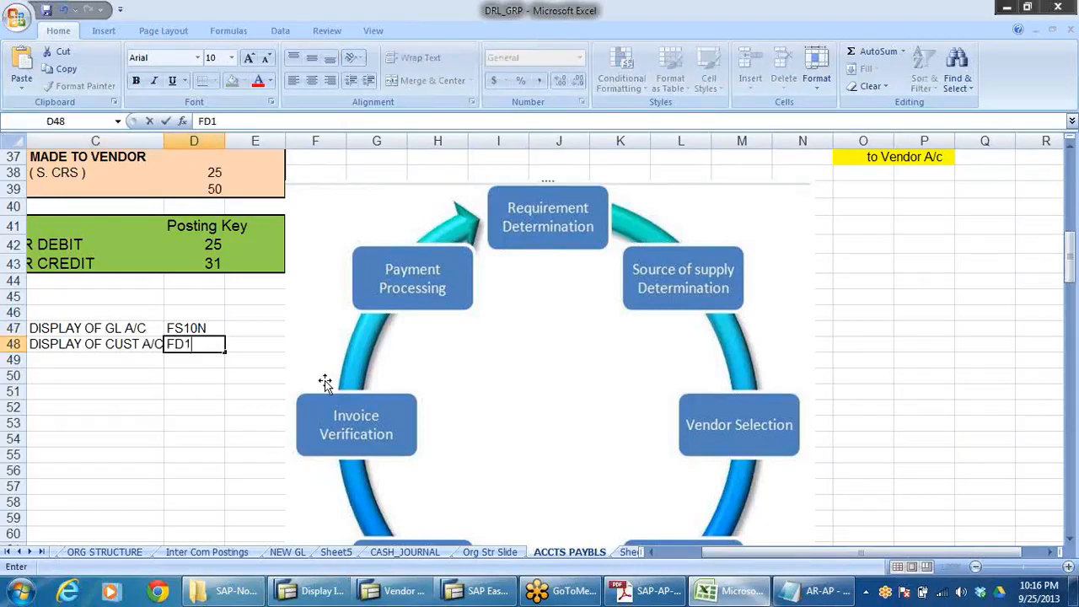
type("0N")
left_click(156, 422)
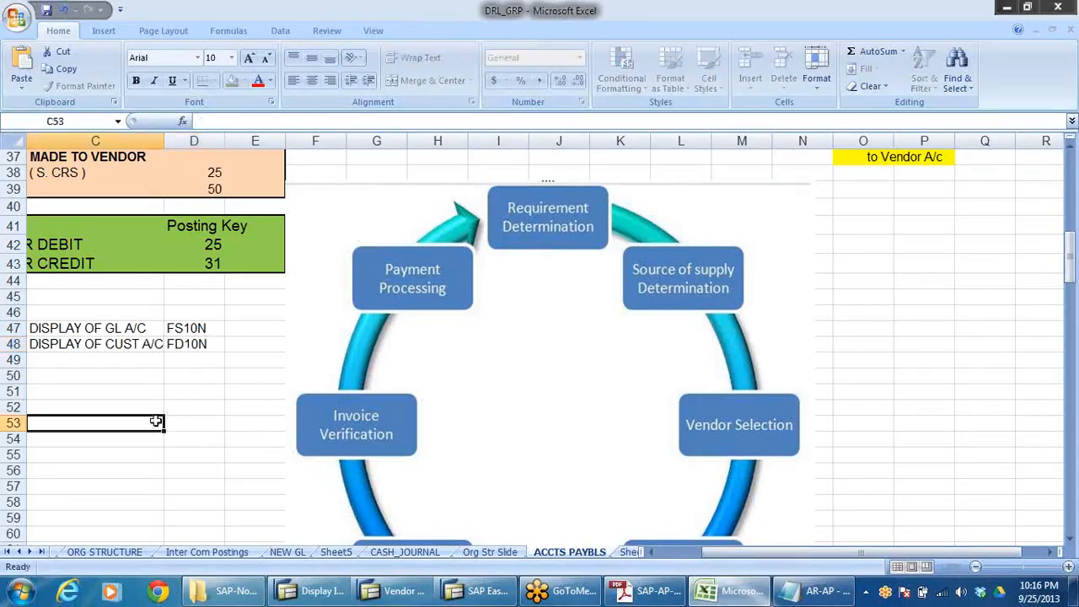
Enter DISPLAY OF VENDOR A/C in C49 and its transaction code FK10N in D49
left_click(44, 360)
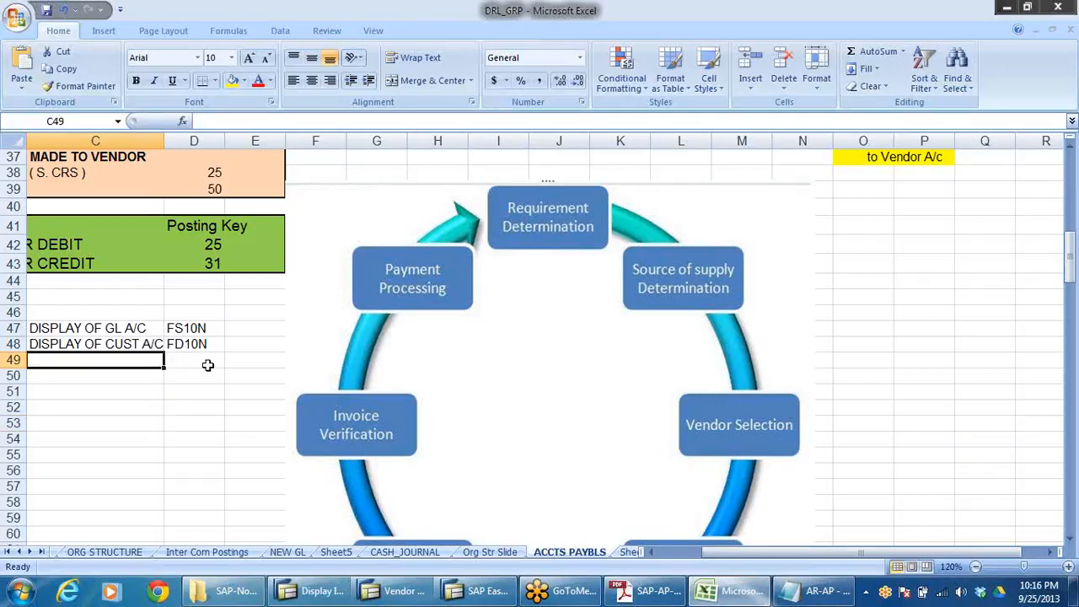
type("DISPL")
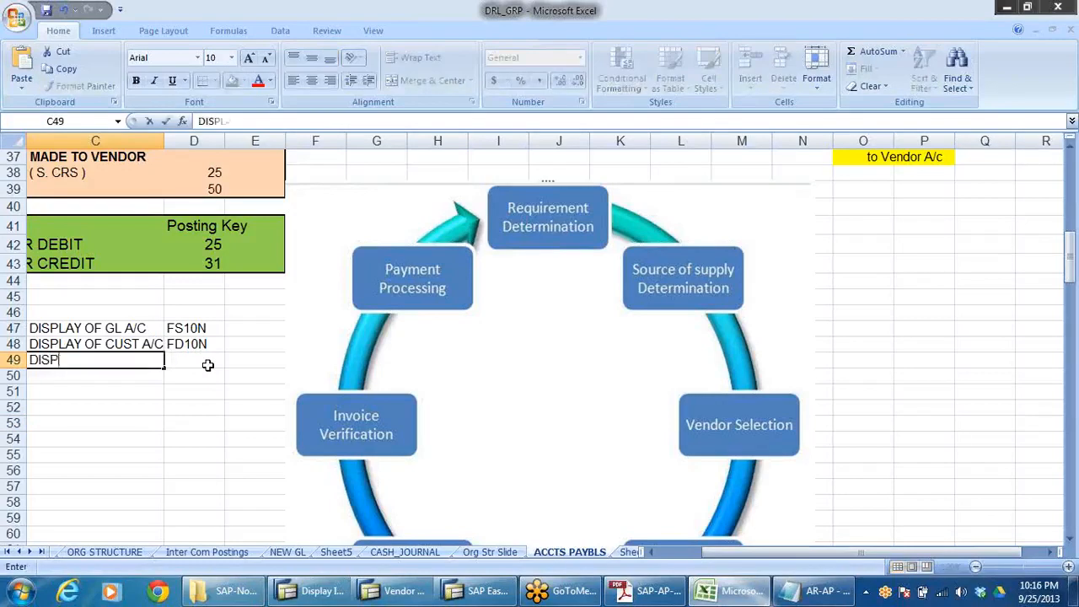
type("AY OF VEN")
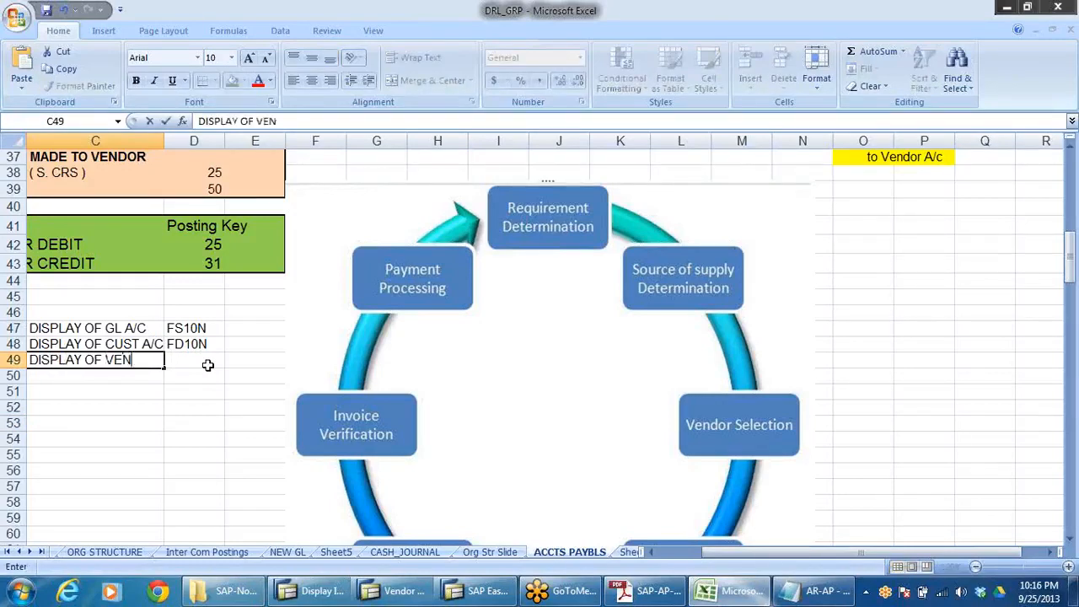
type("DOR A/C")
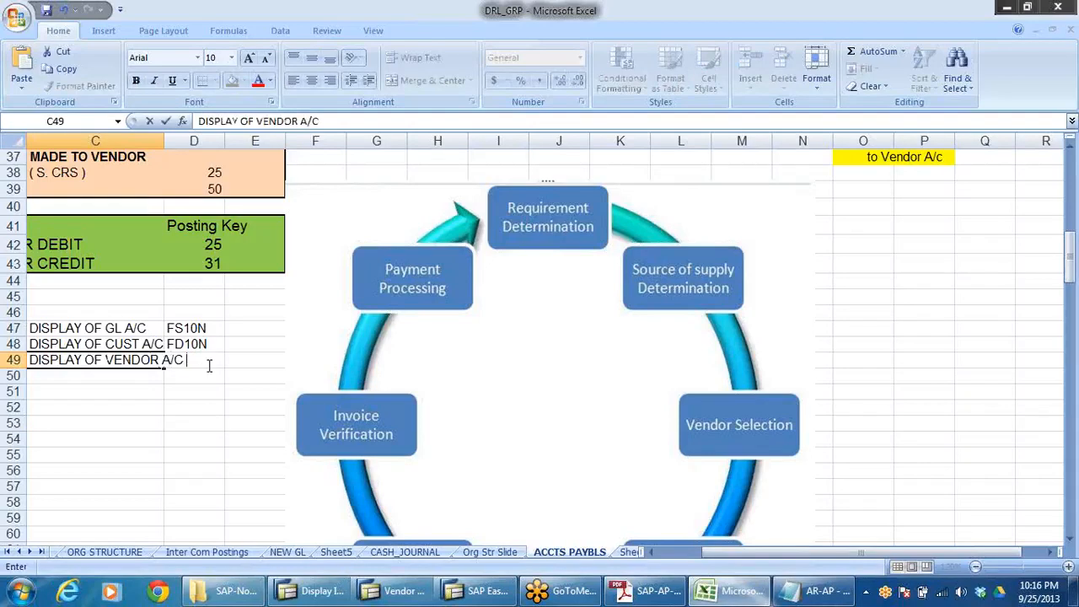
left_click(181, 422)
left_click_drag(194, 376, 198, 358)
left_click(199, 358)
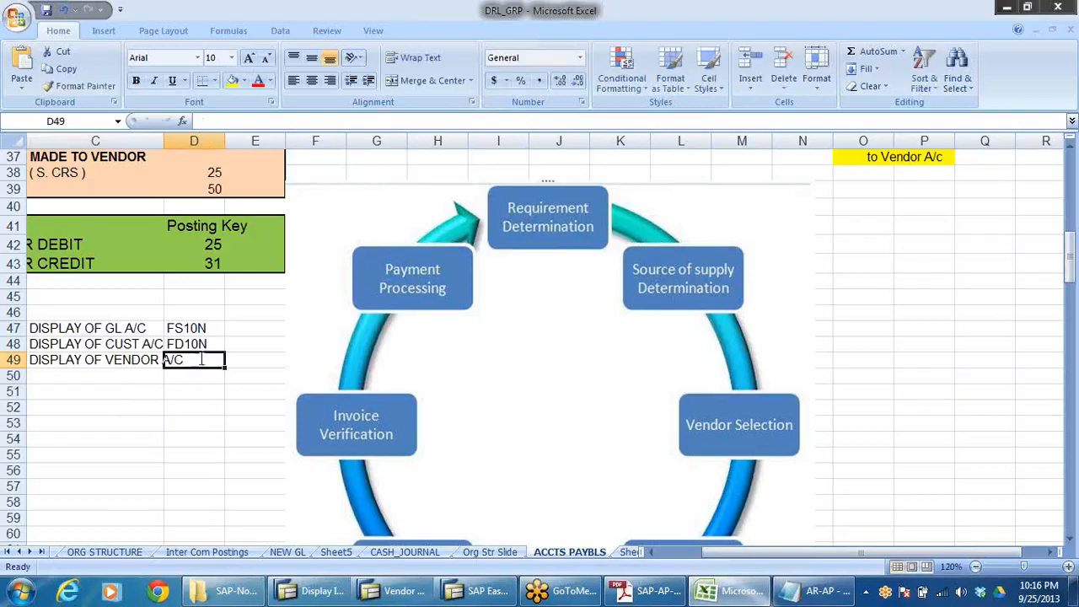
type("FK")
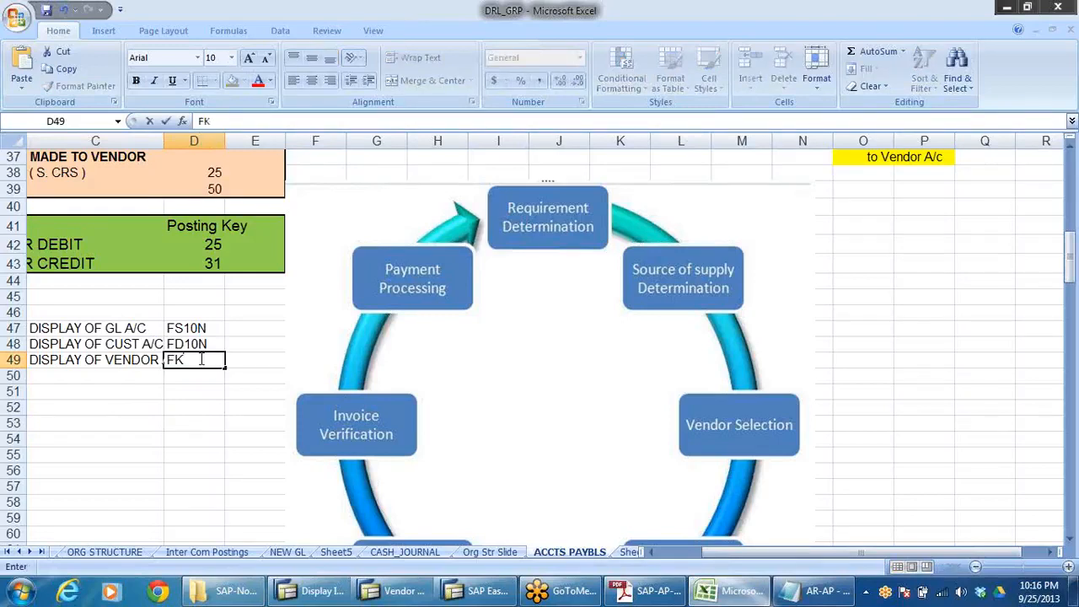
type("10N")
left_click(194, 438)
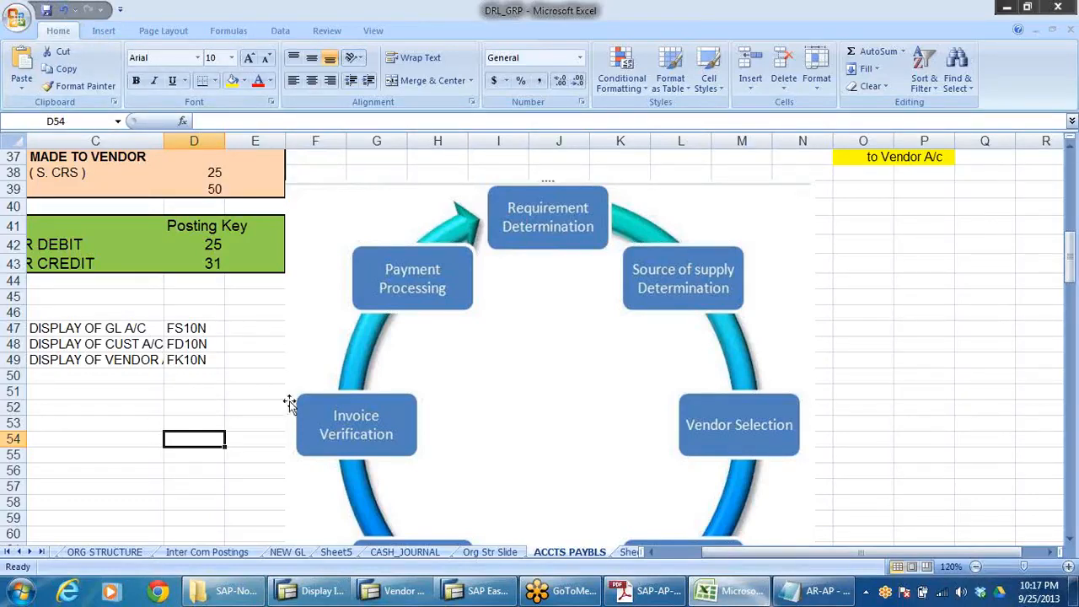
Switch back to SAP, run the balance display for vendor ABC RAW MATERIAL SUPPLIERS in DRLB for 2013, and examine period 6 and the totals
key("alt+Tab")
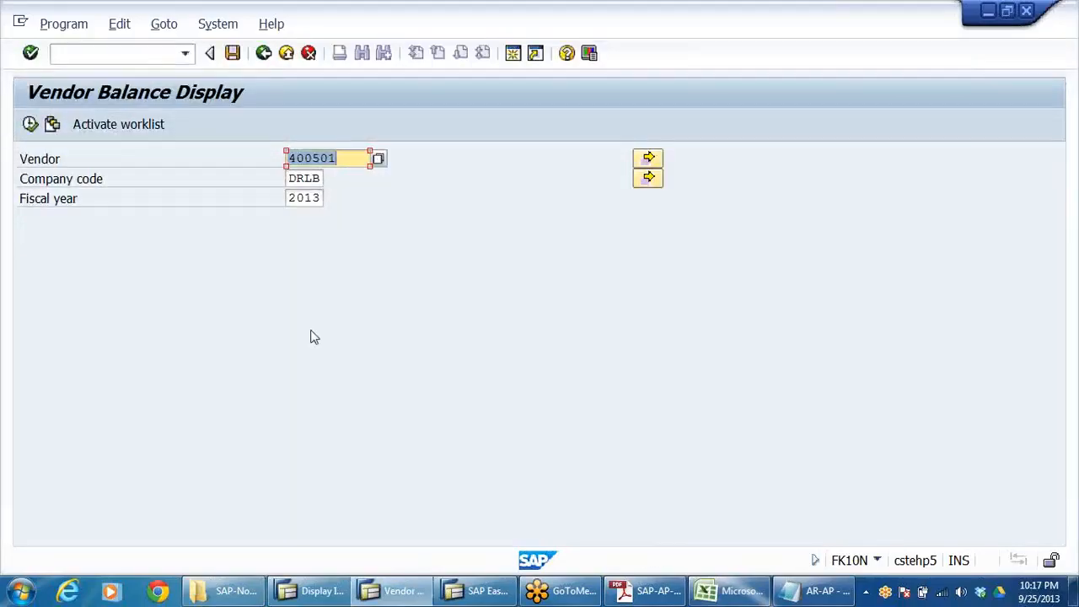
left_click(30, 124)
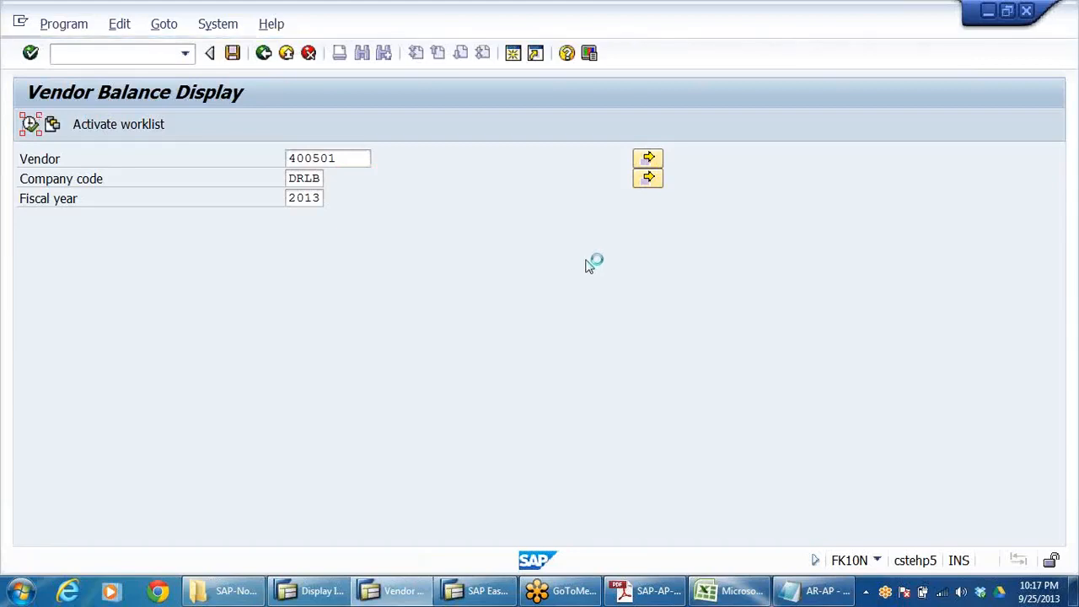
left_click(337, 432)
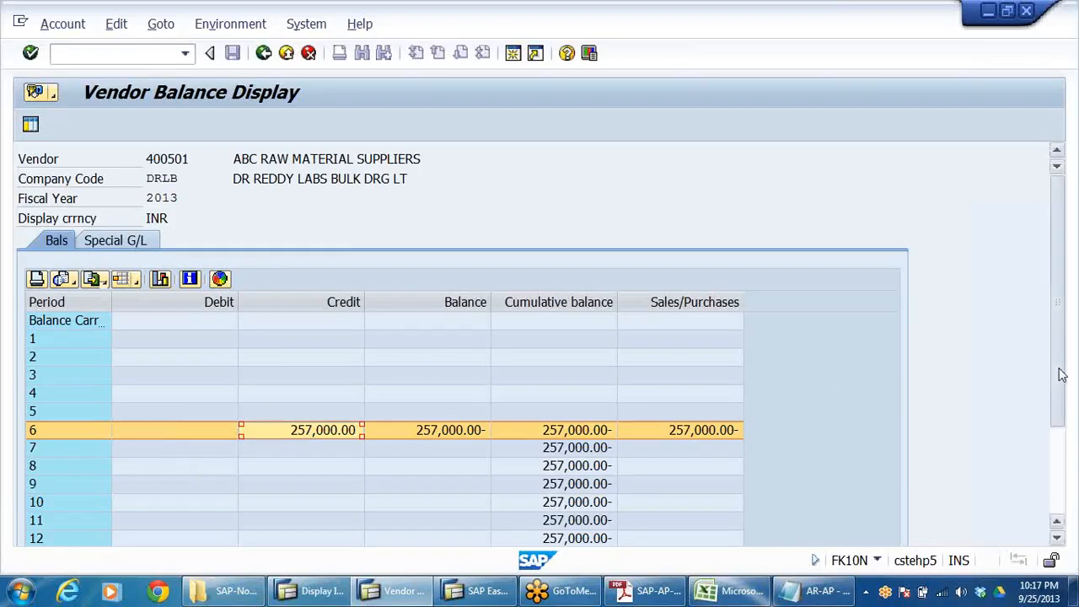
left_click_drag(1060, 374, 1062, 472)
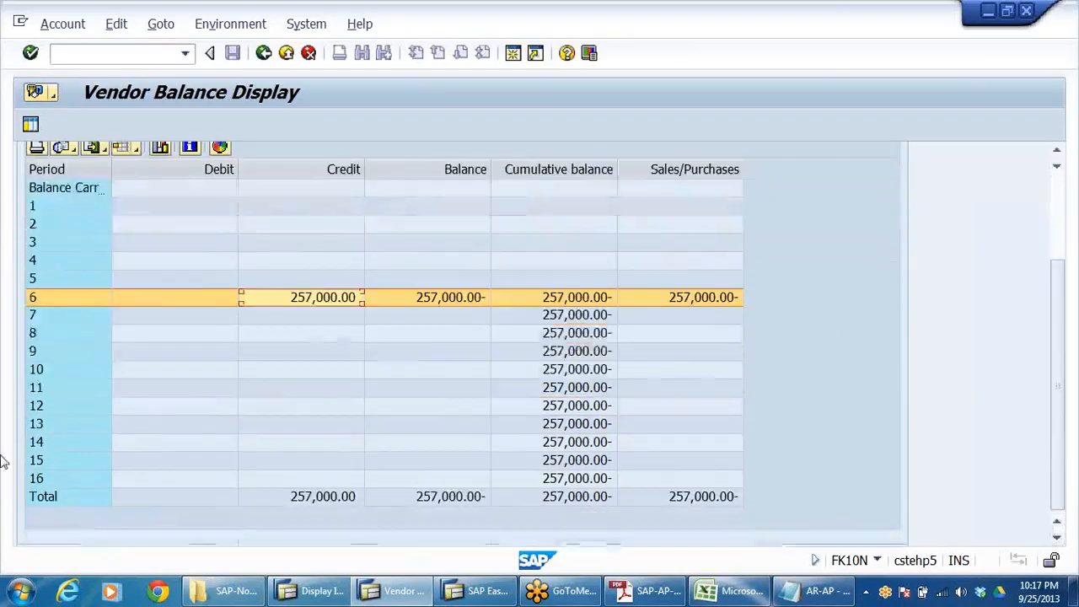
Drill down from the period 6 credit balance to its vendor line items
left_click(47, 300)
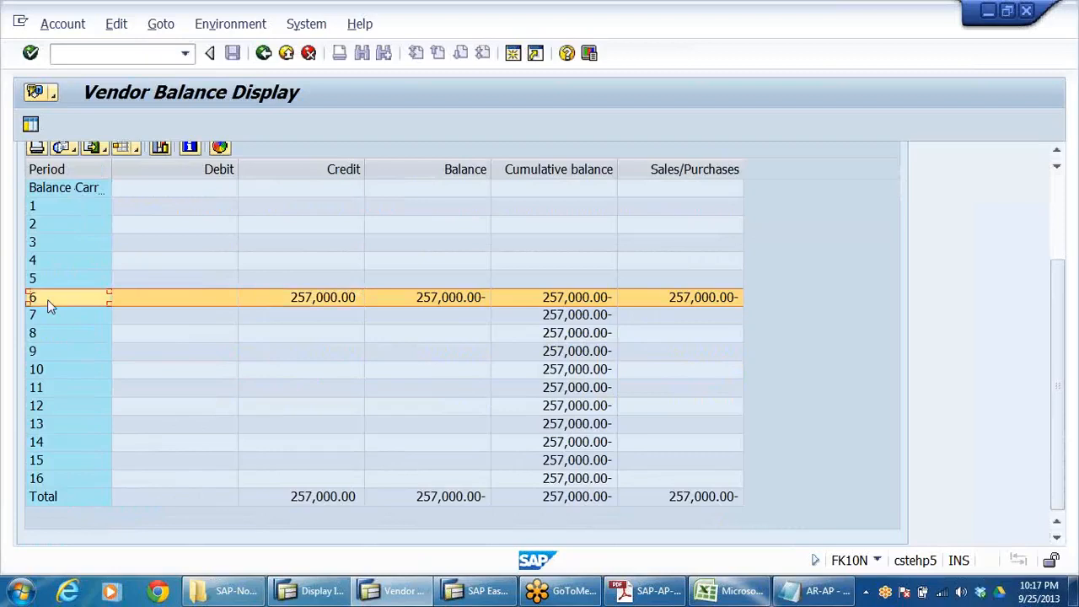
left_click(322, 300)
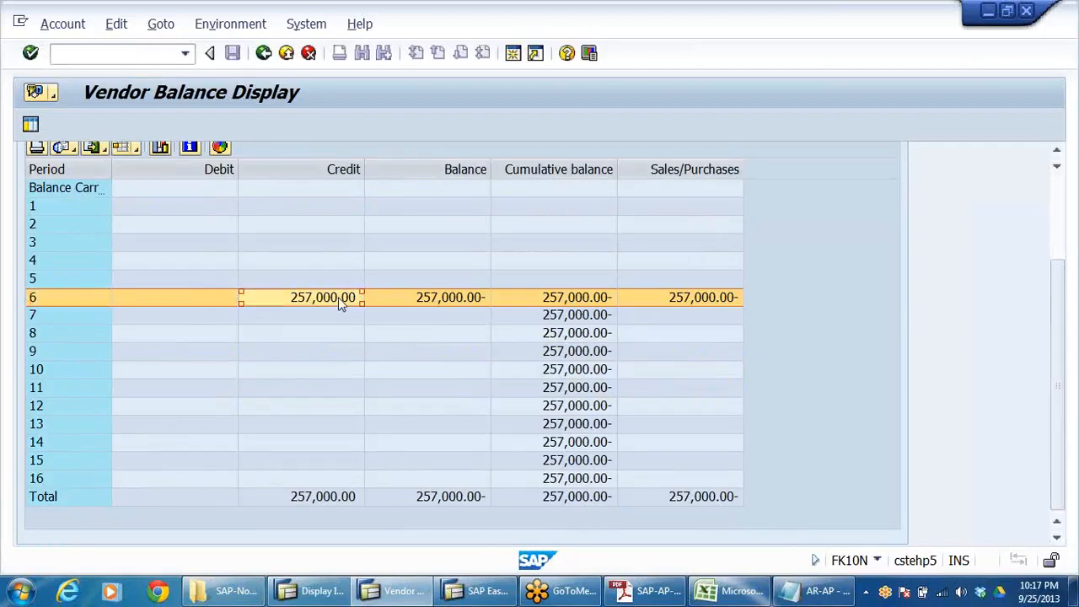
double_click(339, 301)
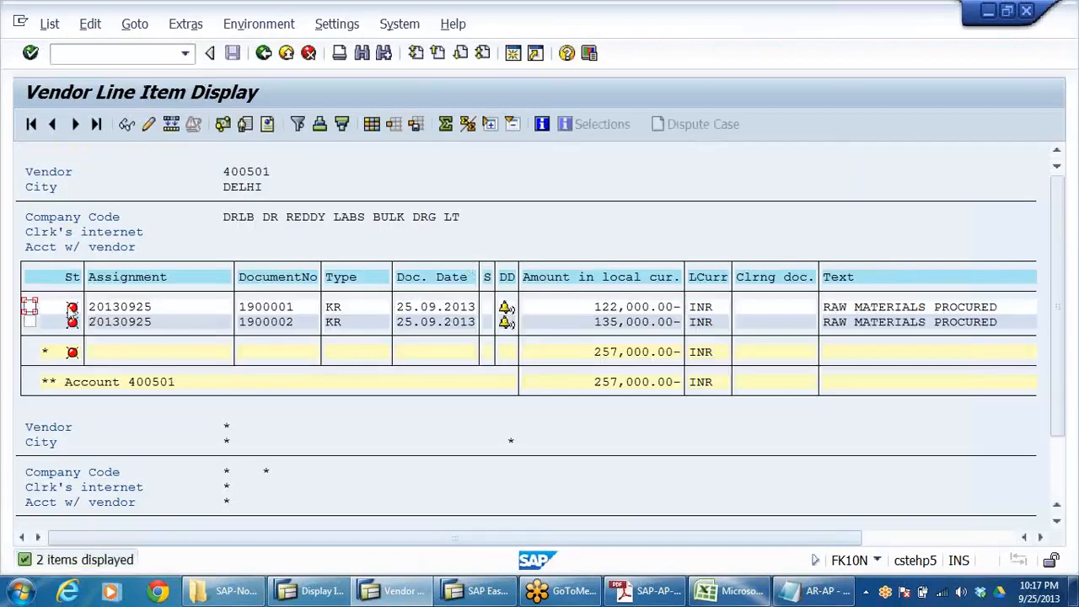
Turn on the icon legend in the vendor line item list
left_click(337, 29)
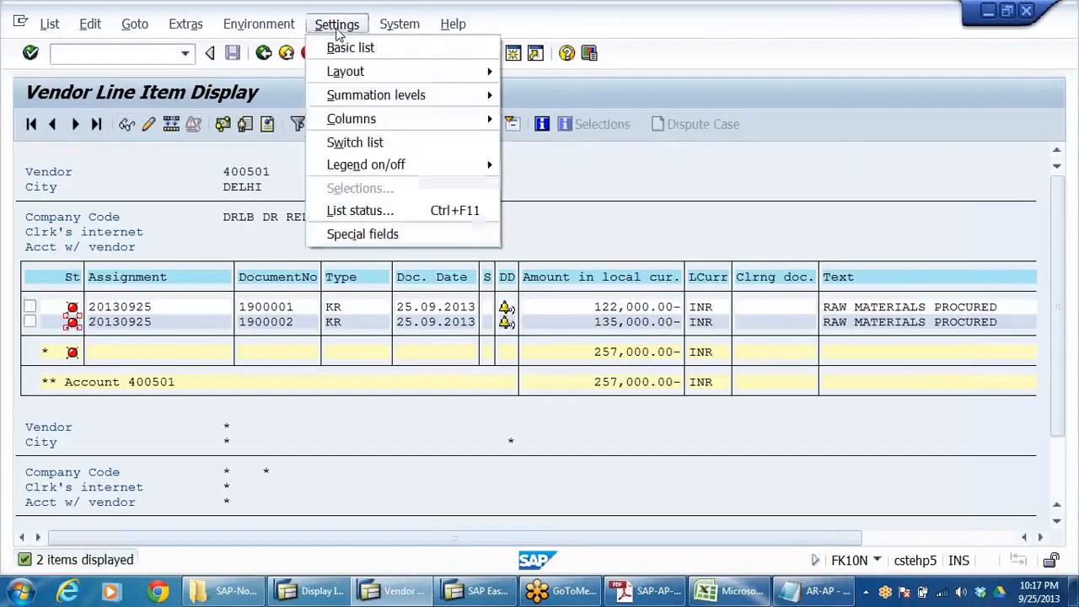
mouse_move(341, 101)
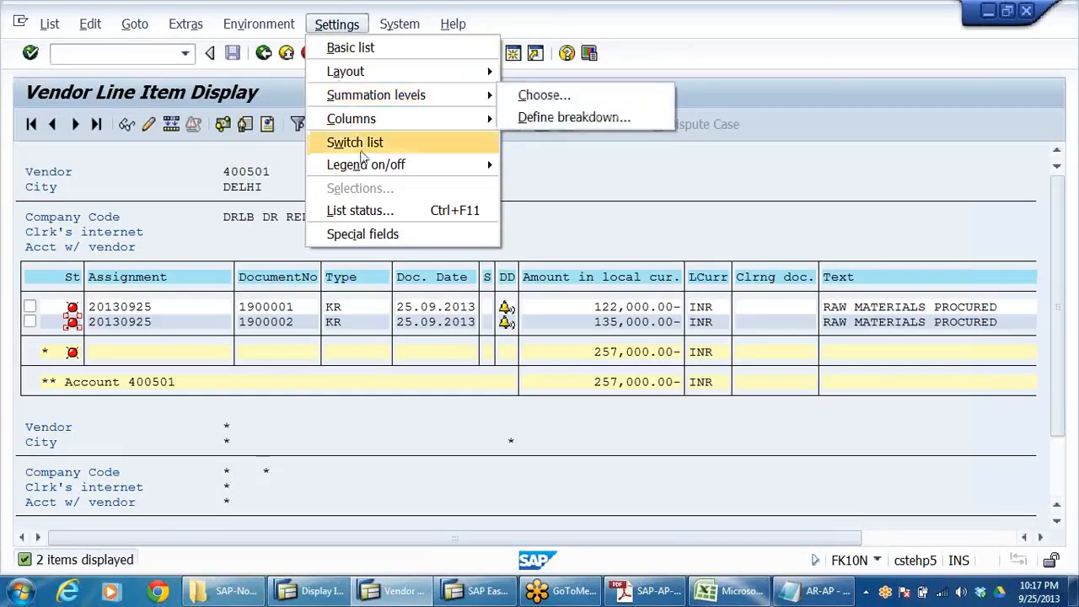
mouse_move(371, 164)
left_click(533, 165)
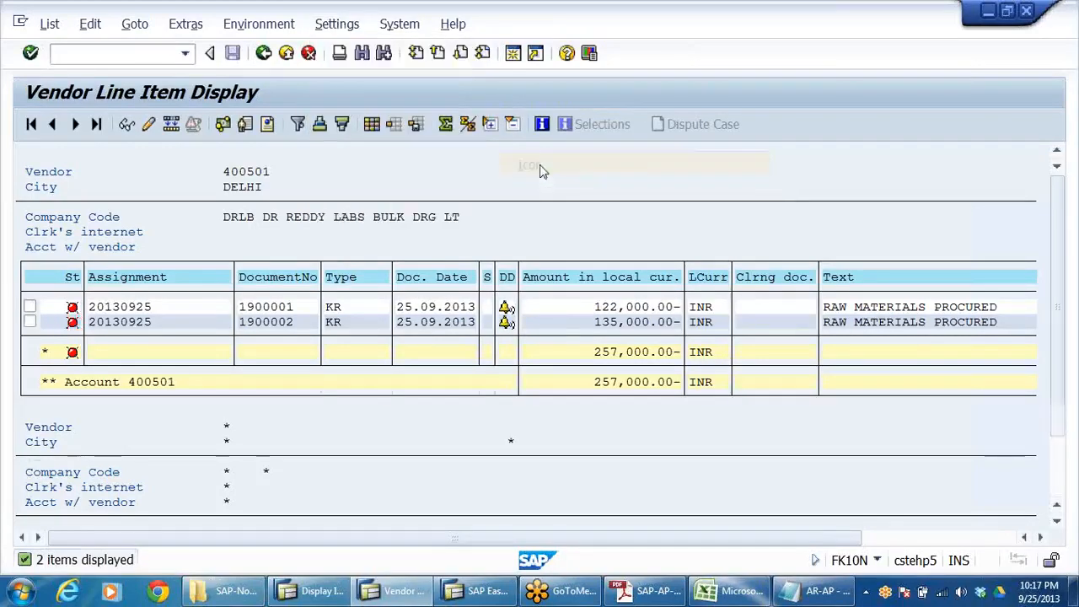
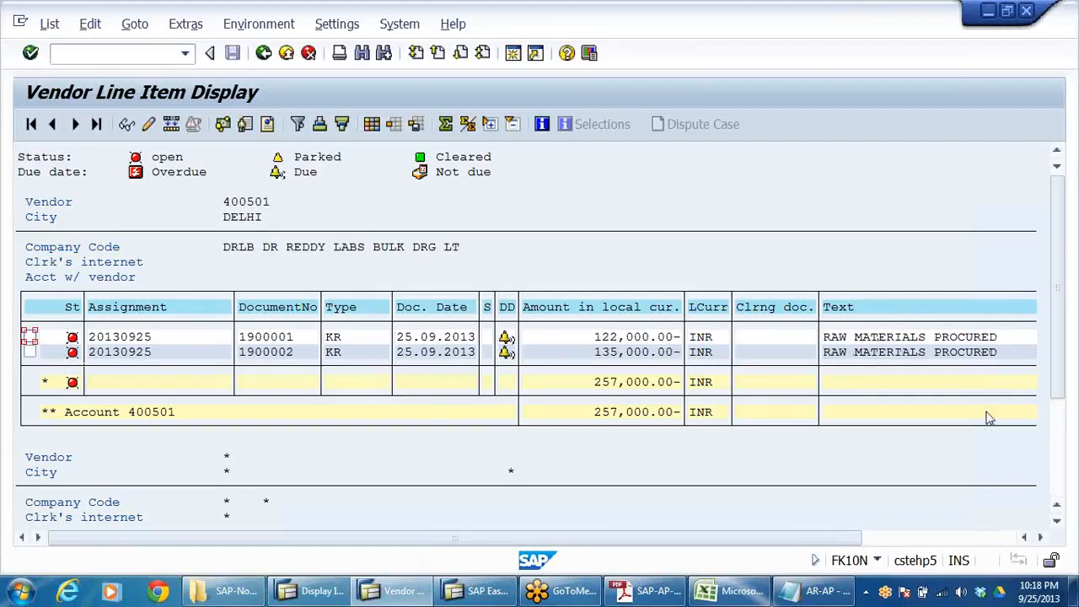
Leave the line item list and the vendor balance display, returning to the SAP Easy Access menu
left_click(286, 53)
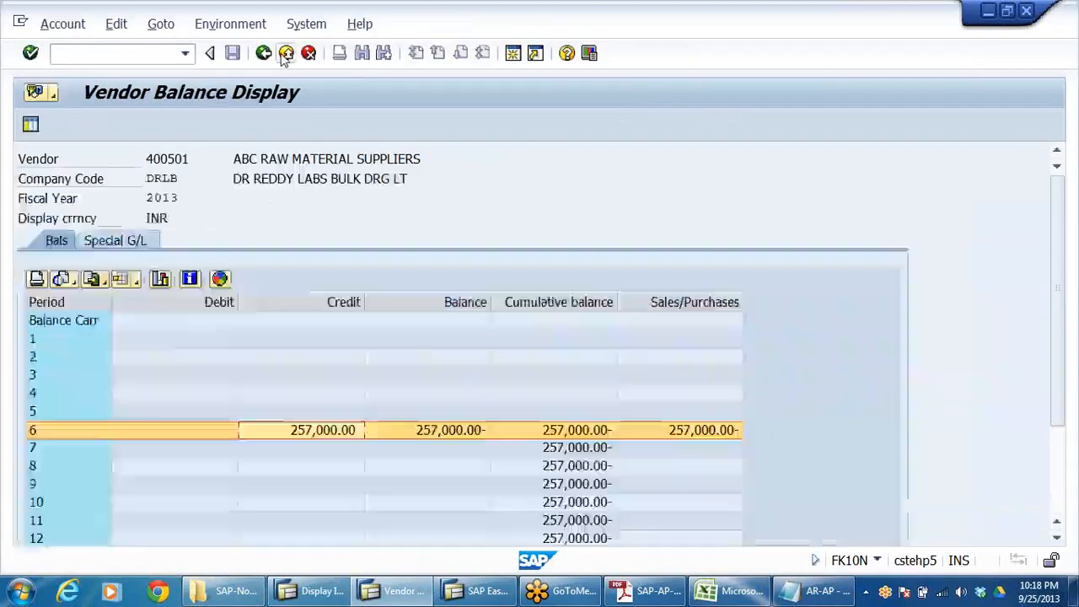
left_click(285, 53)
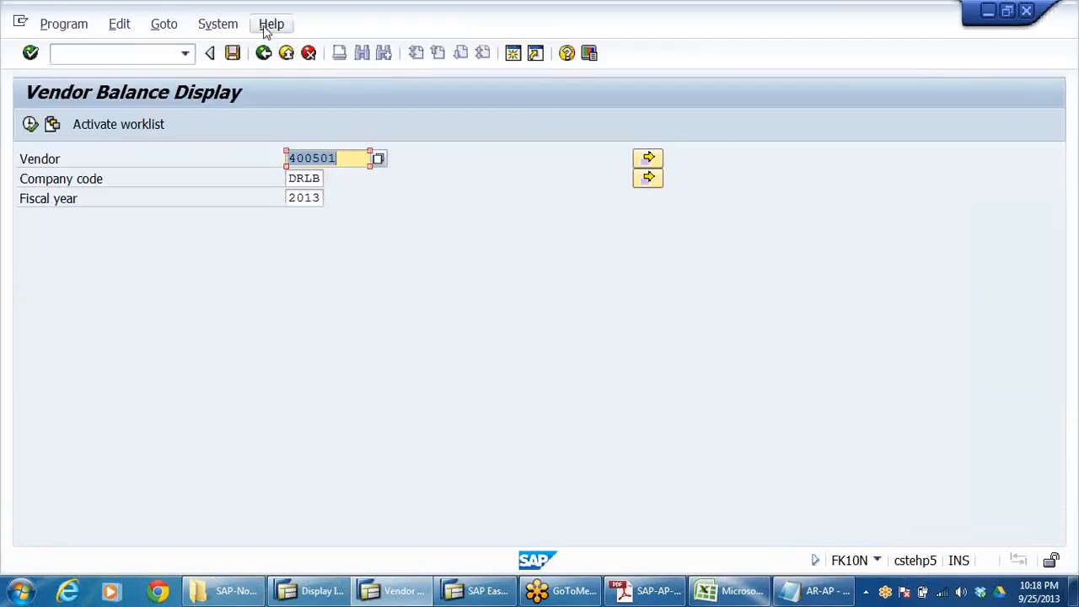
left_click(288, 56)
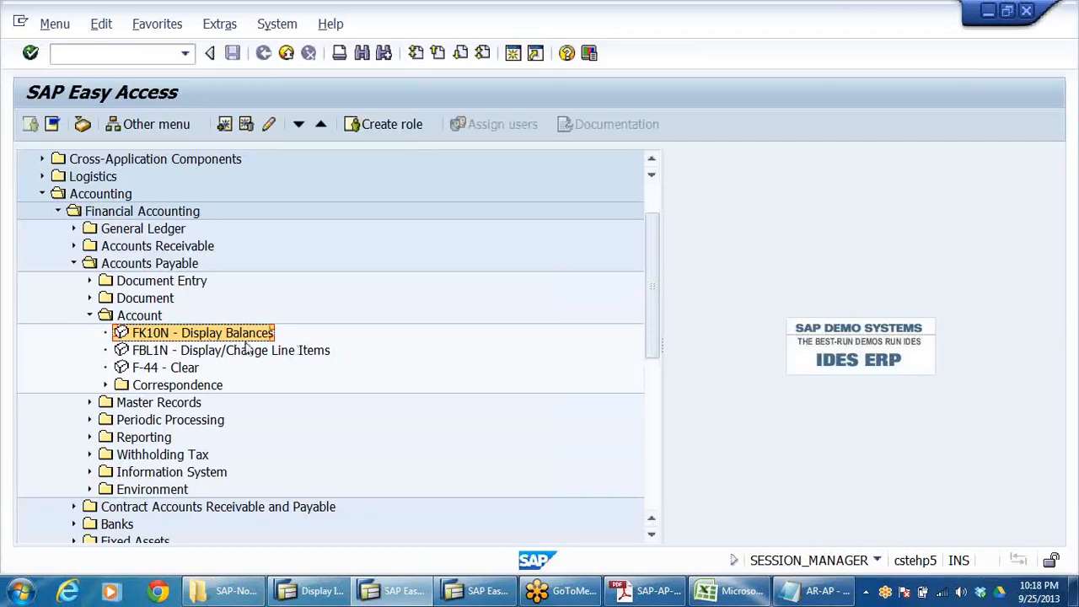
Collapse the Accounts Payable Account folder, and expand Document Entry and its Outgoing Payment folder
left_click(90, 315)
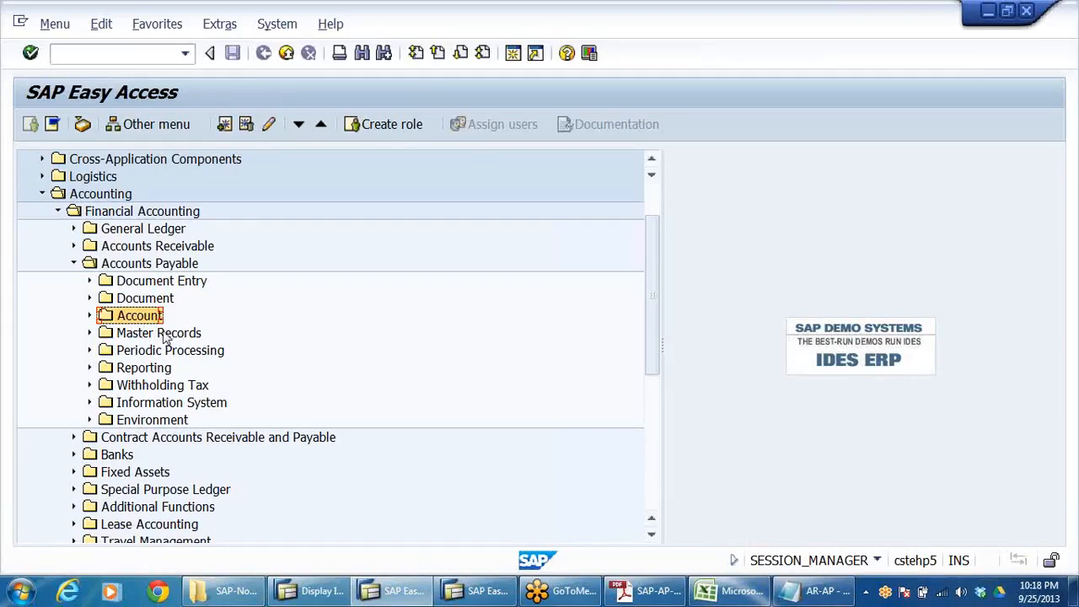
left_click(154, 285)
double_click(154, 285)
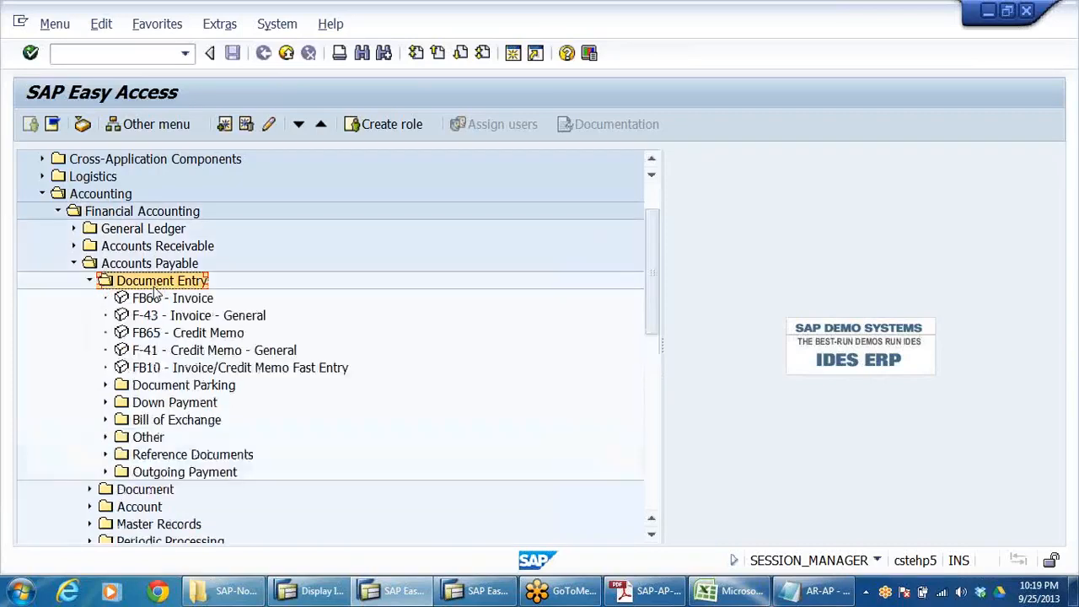
key("Down")
key("Down")
key("Down")
key("Down")
key("Down")
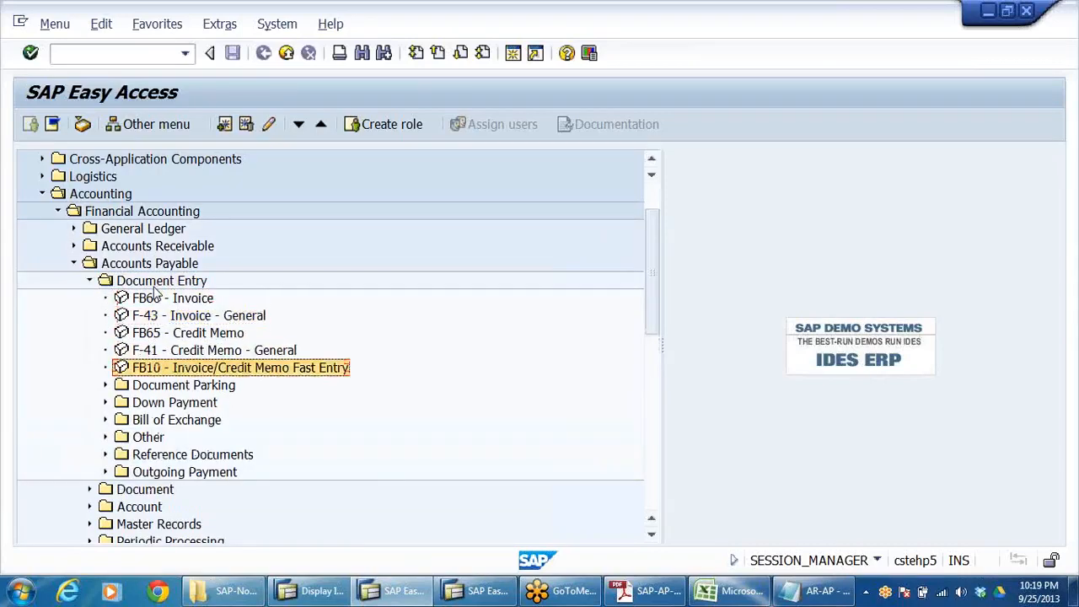
key("Down")
key("Down")
key("Down")
key("Down")
key("Down")
key("Down")
key("Right")
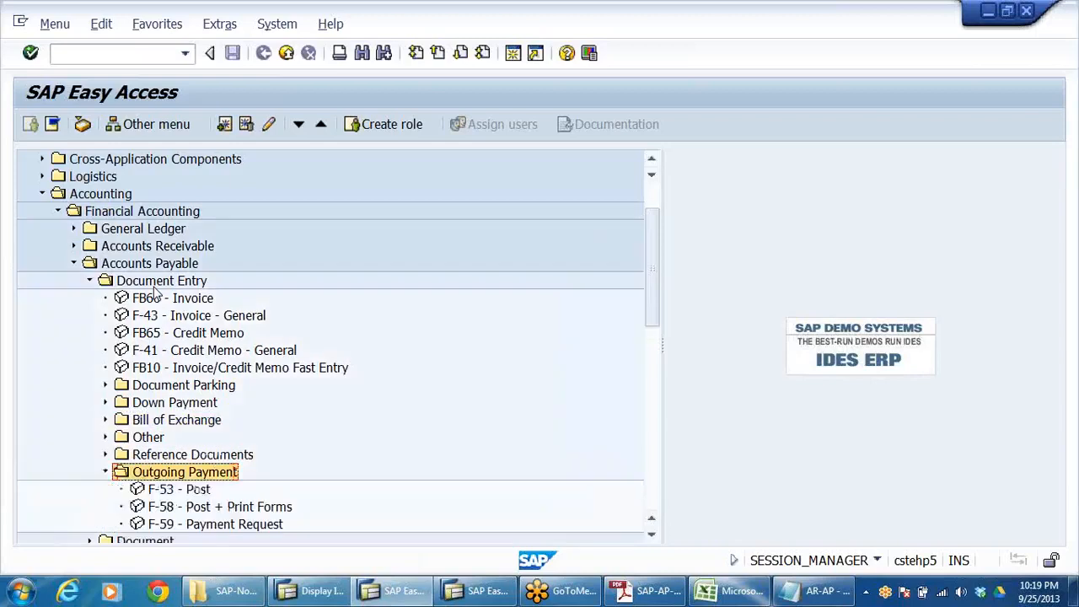
Start transaction F-53 - Post from the outgoing payment transactions
key("Down")
key("Down")
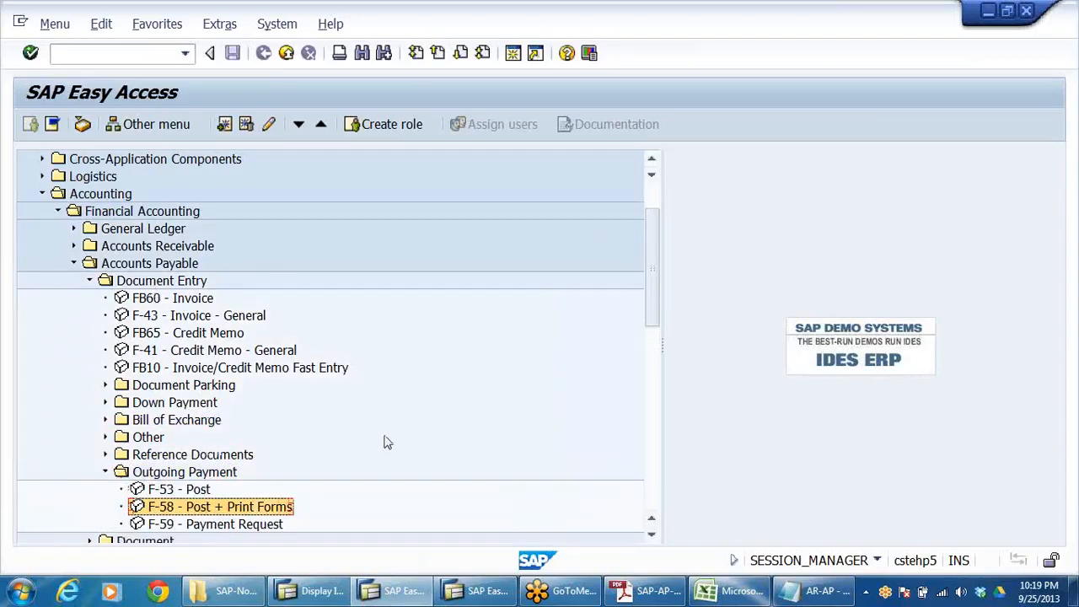
scroll(383, 441, "down", 2)
left_click(161, 405)
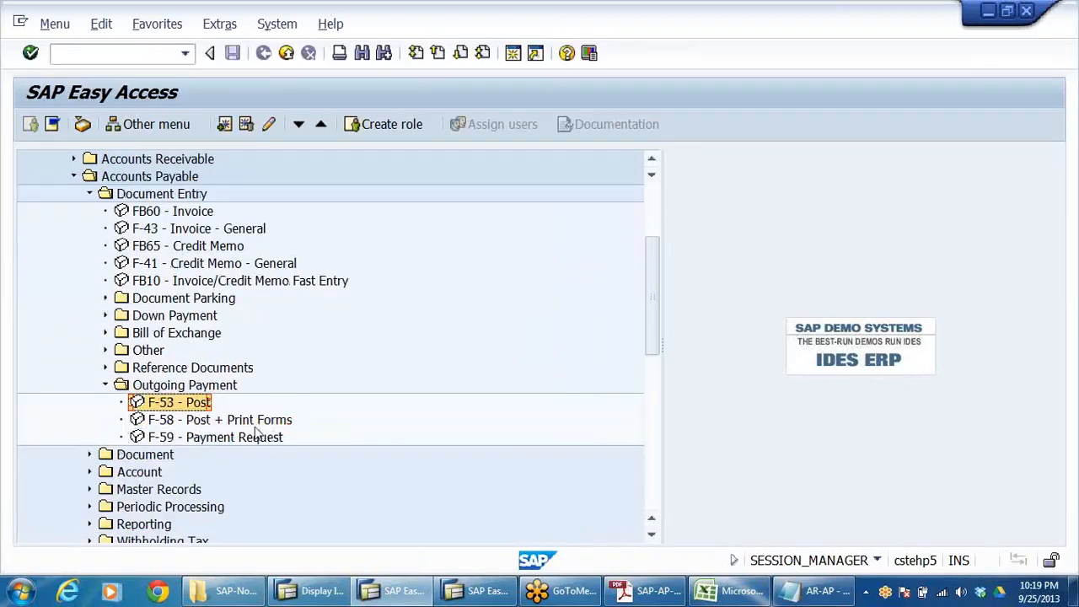
left_click(264, 407)
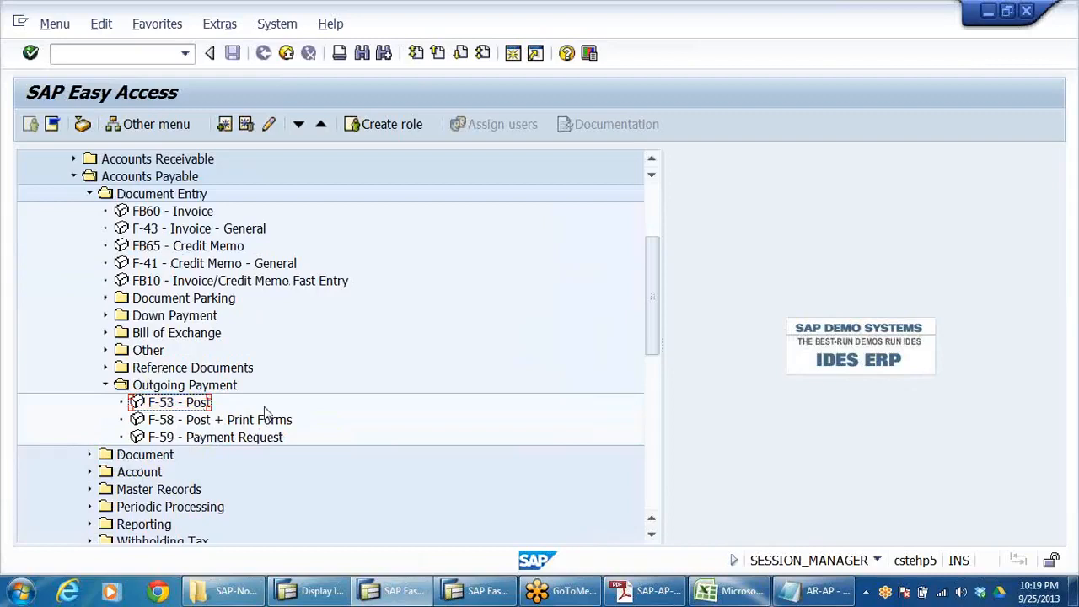
left_click(156, 407)
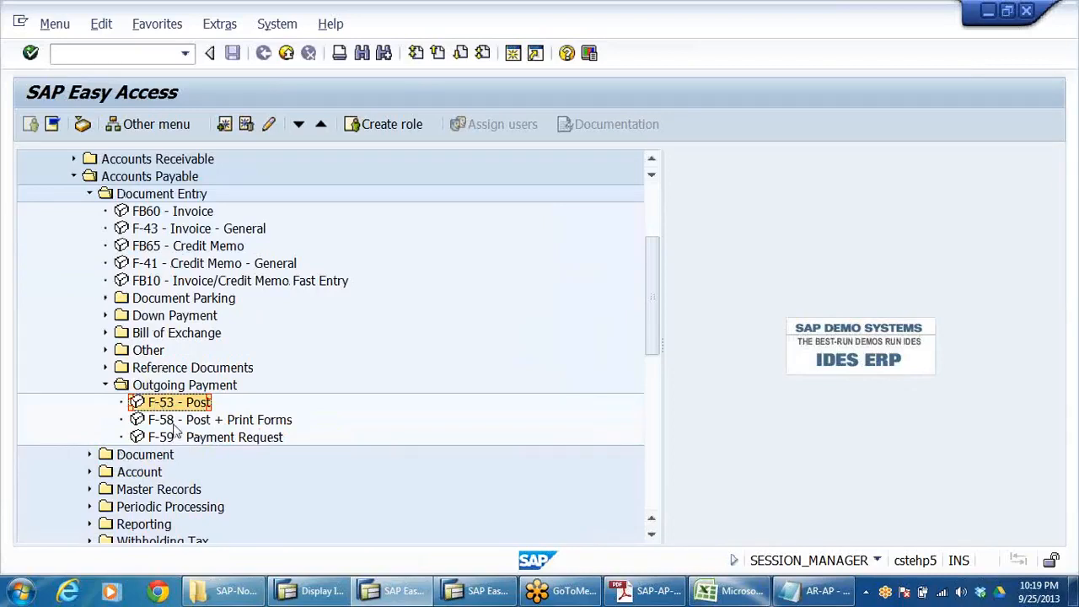
left_click(174, 425)
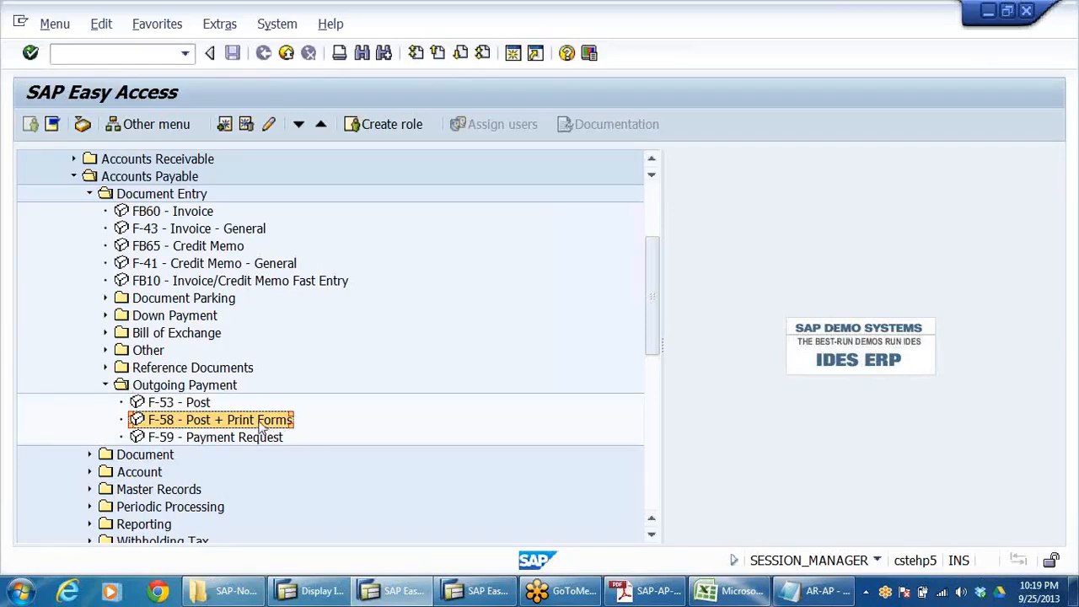
left_click(170, 405)
double_click(175, 404)
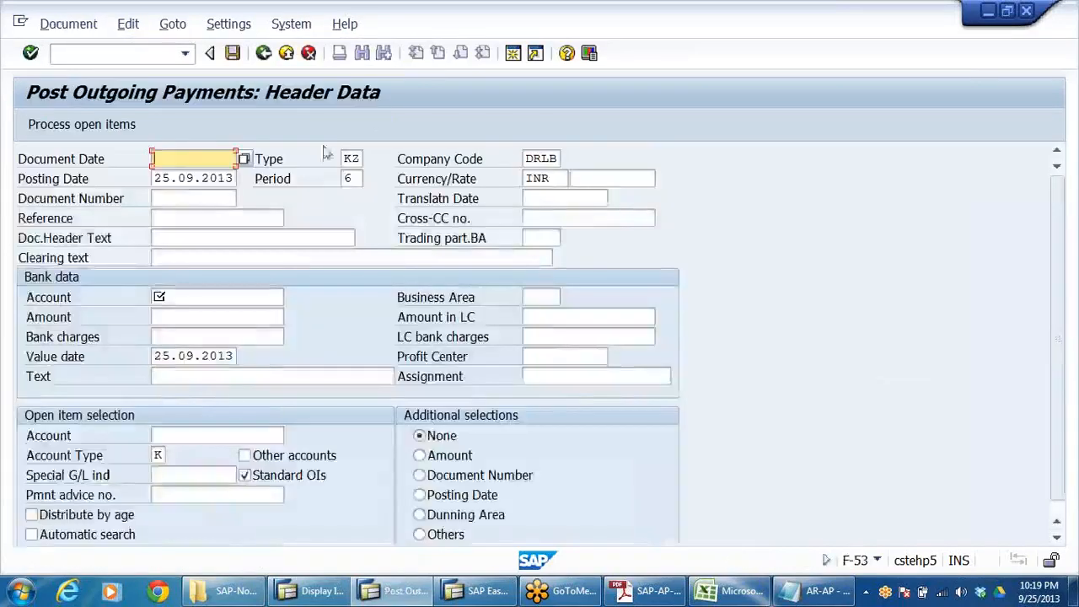
Set the payment's document date to 25.09.2013 and check the document type, period and company code
left_click(193, 159)
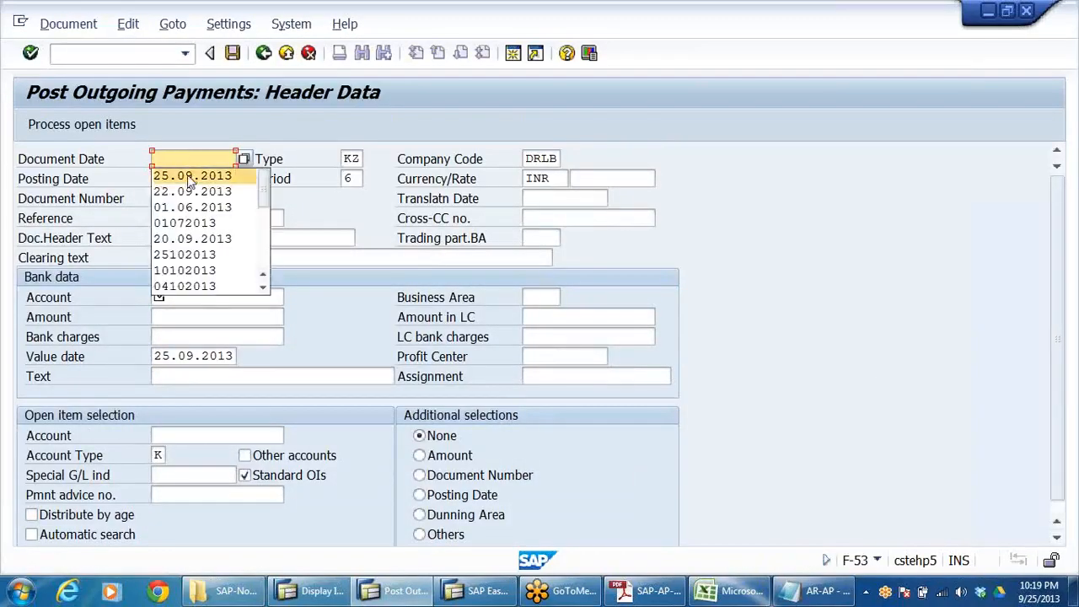
left_click(193, 176)
left_click(349, 158)
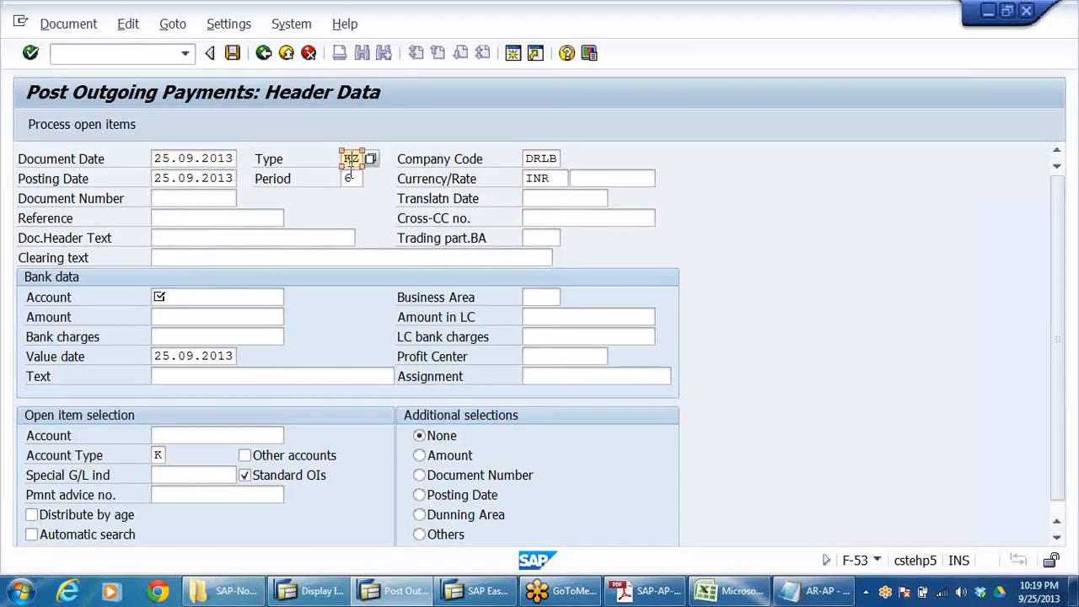
left_click(350, 178)
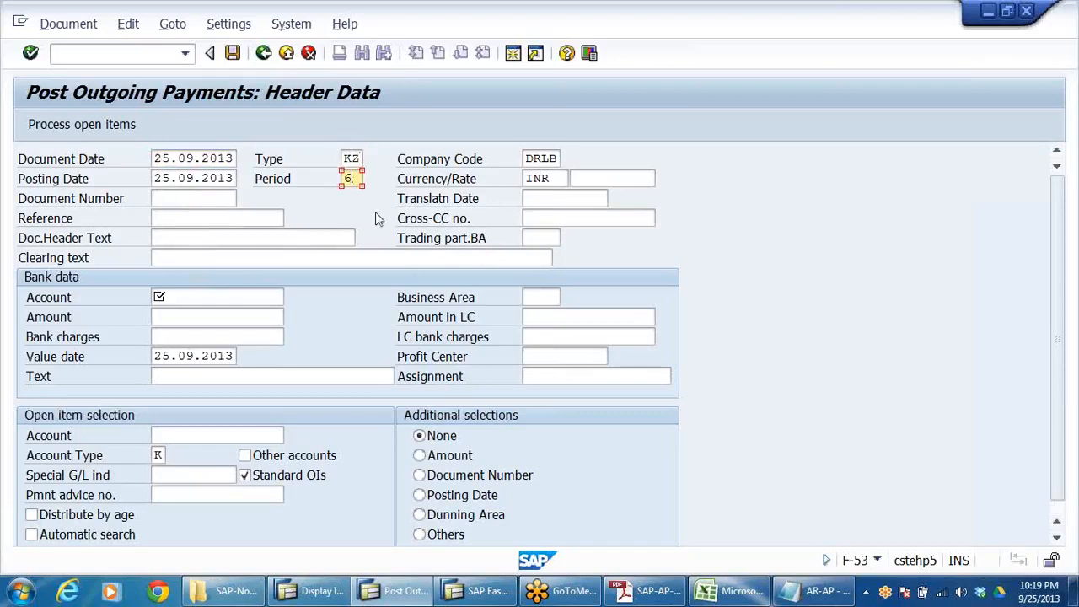
left_click(353, 158)
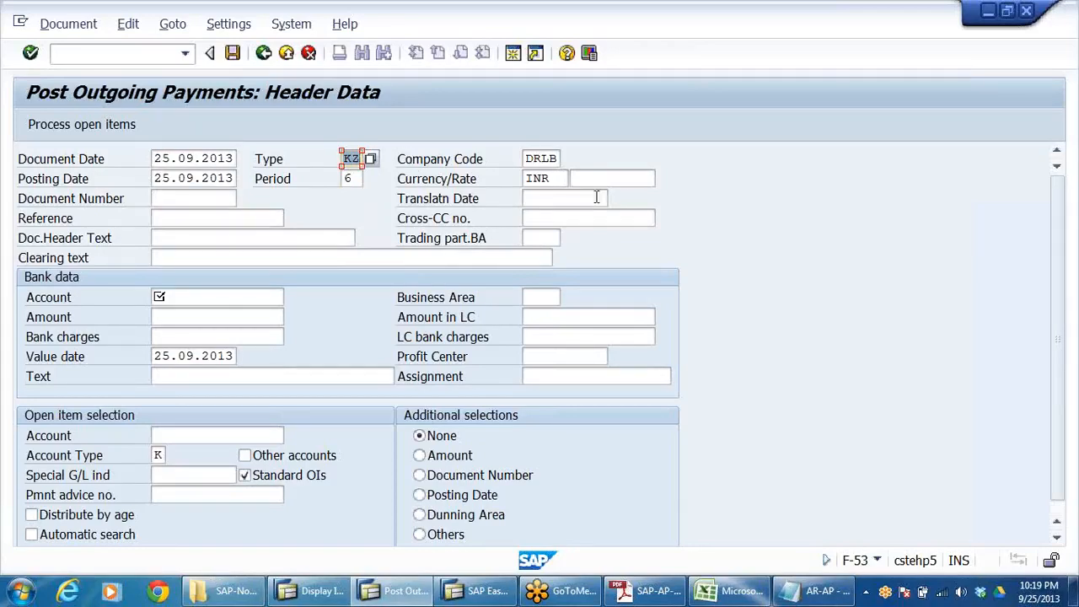
left_click(540, 160)
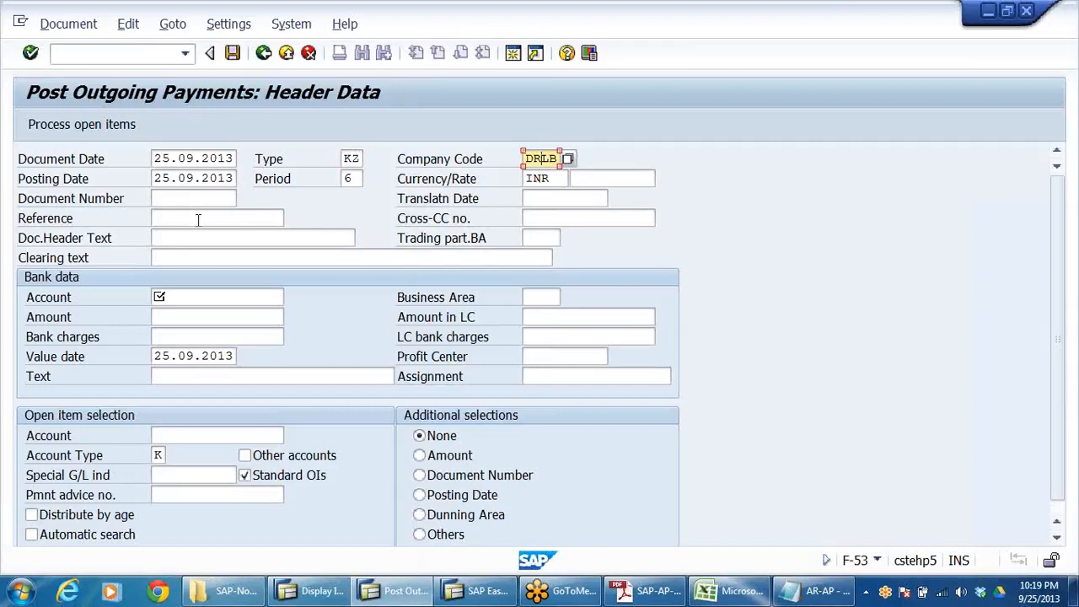
Enter CHQ NO 123457 as the payment's document header text
left_click(176, 238)
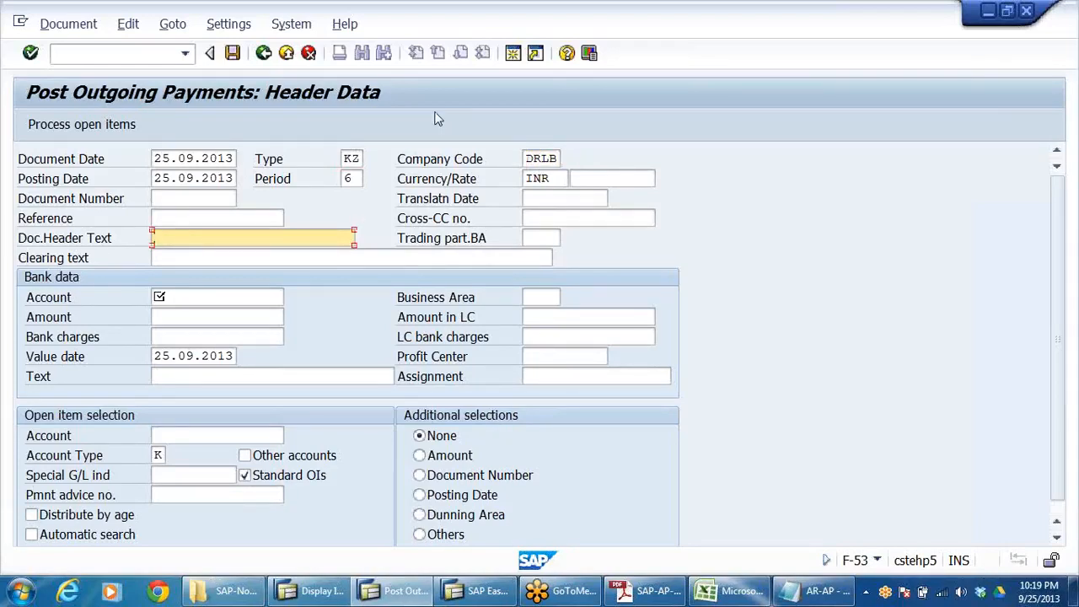
left_click(260, 236)
left_click(253, 251)
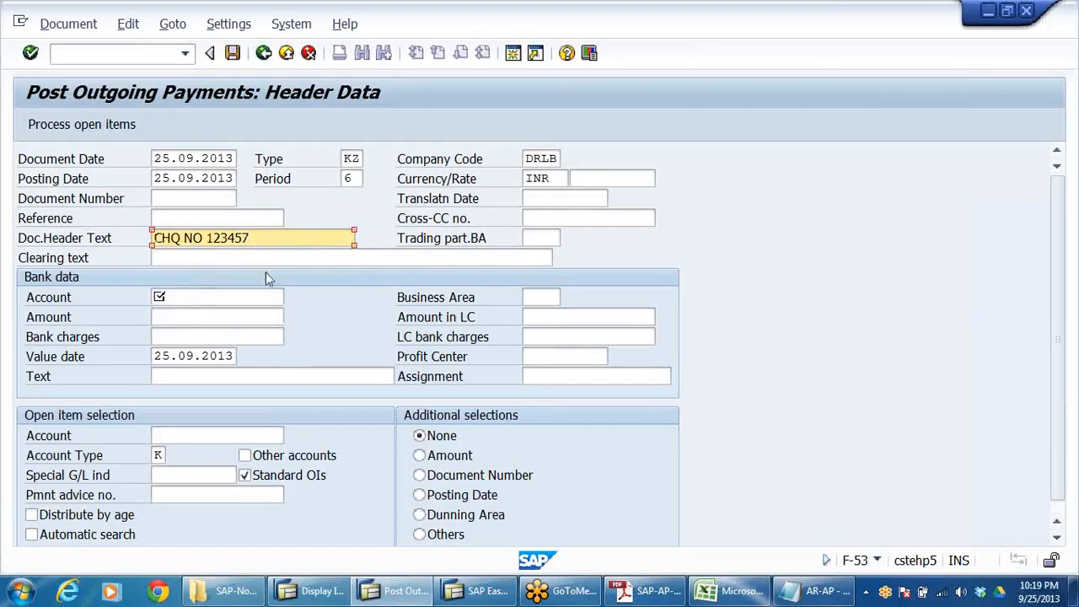
Enter FULL PAYMENT MADE TO VENDOR as the clearing text, adapting the earlier FULL PAYMENT RECEIVED FM CUSTOMER entry
left_click(198, 259)
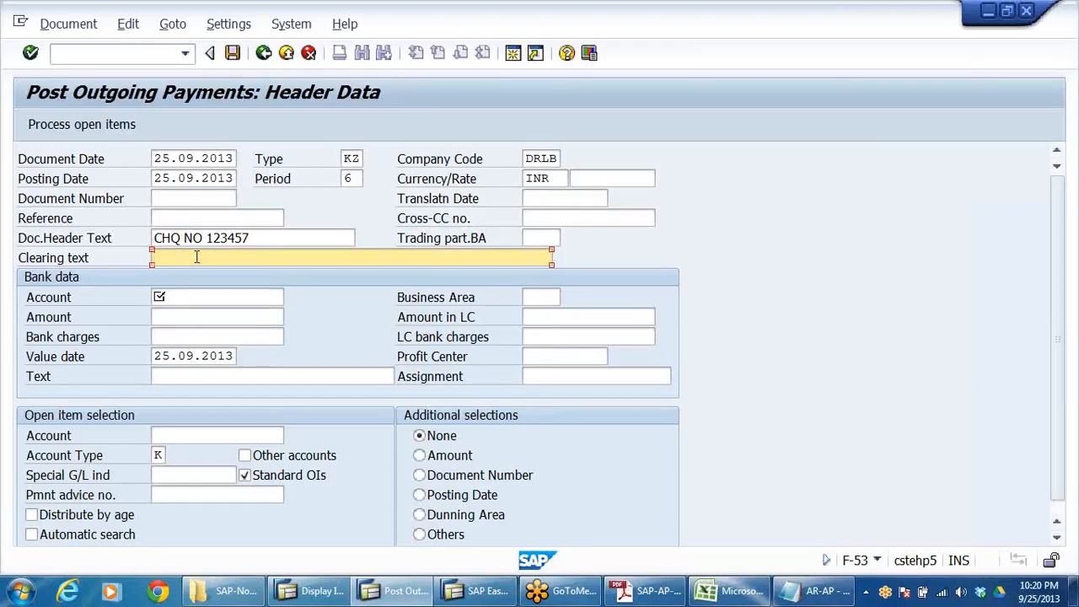
type("FU")
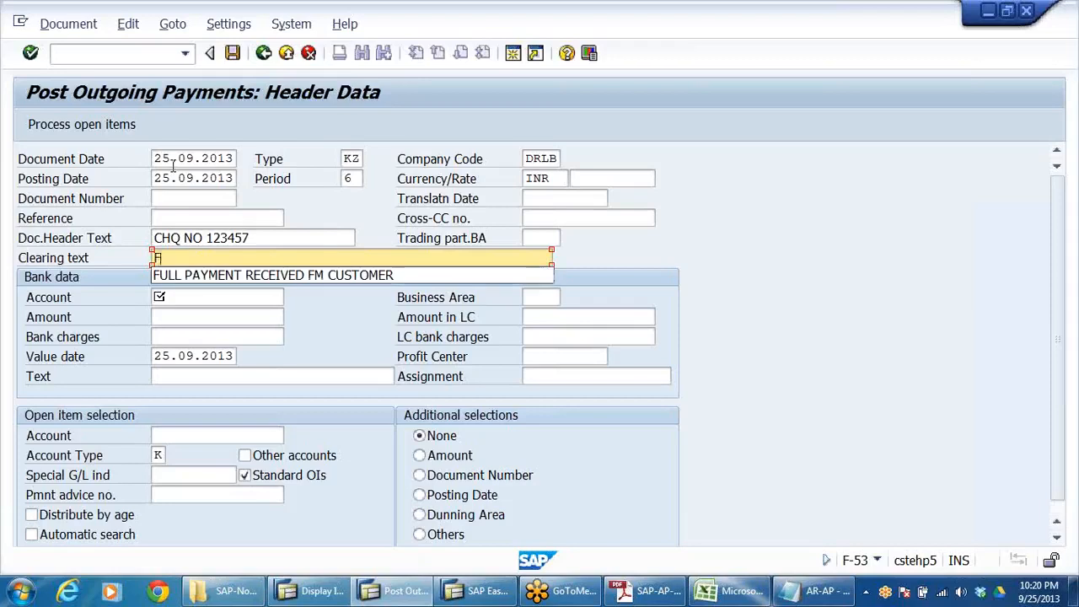
left_click(313, 276)
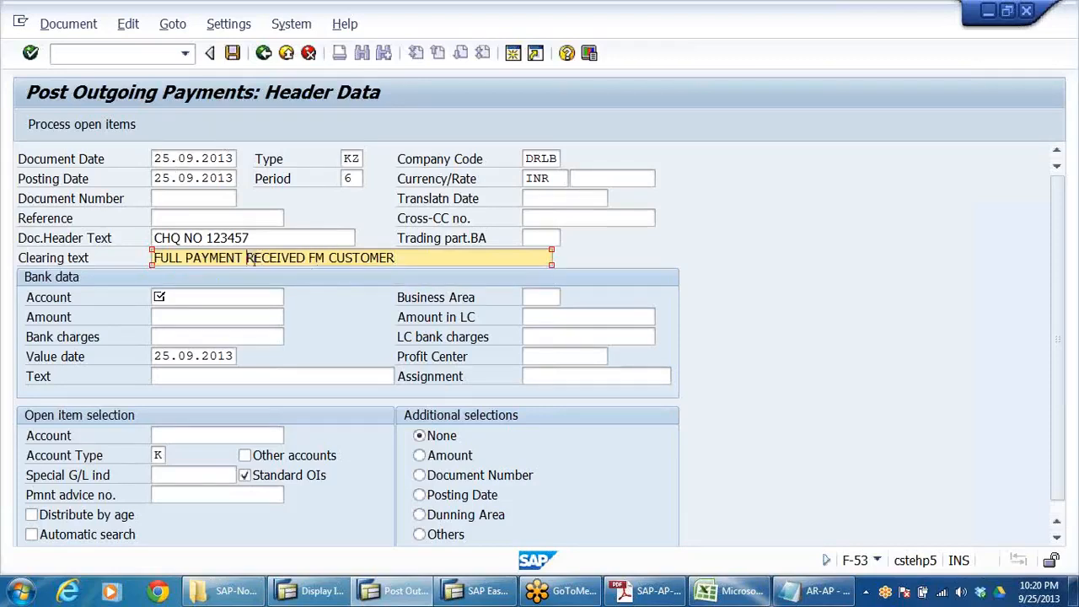
left_click_drag(248, 257, 429, 265)
type("MA")
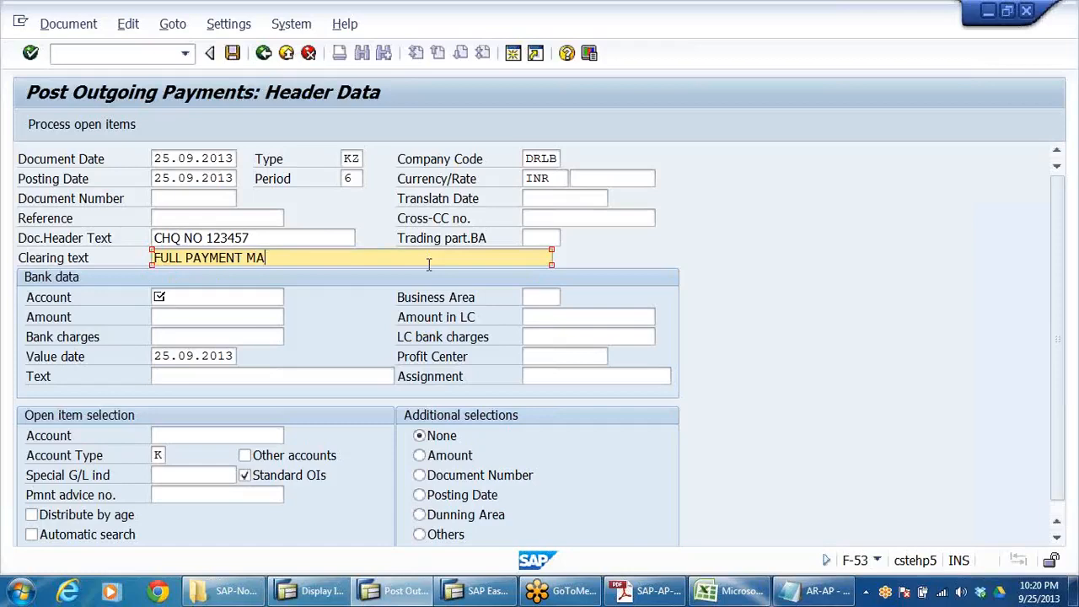
type("DE TO VENDOR")
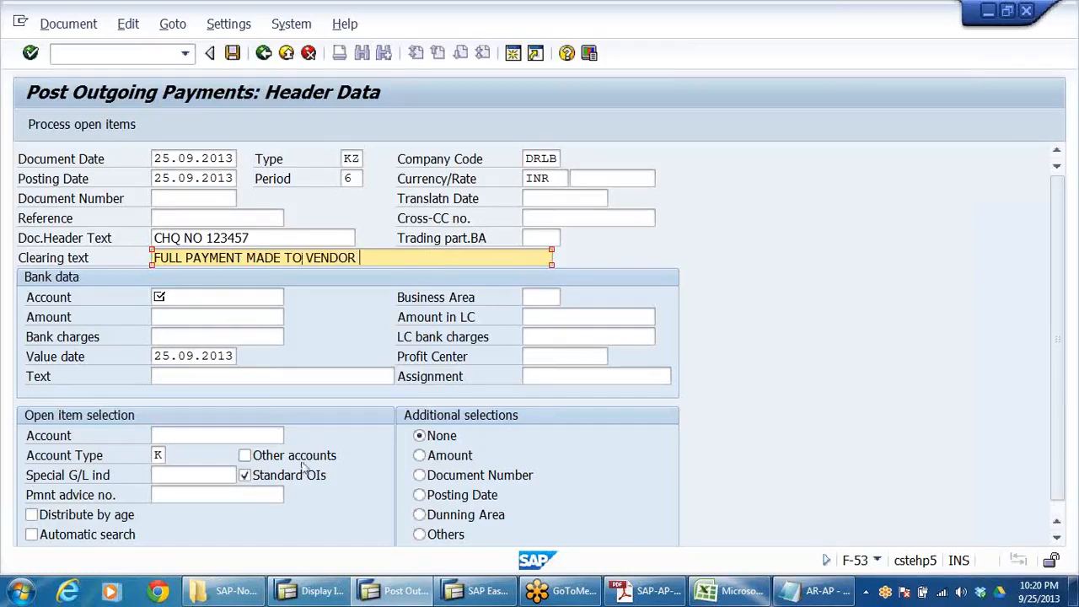
Enter FULL CLEARING as the bank data text and go to the bank account entry
left_click(318, 376)
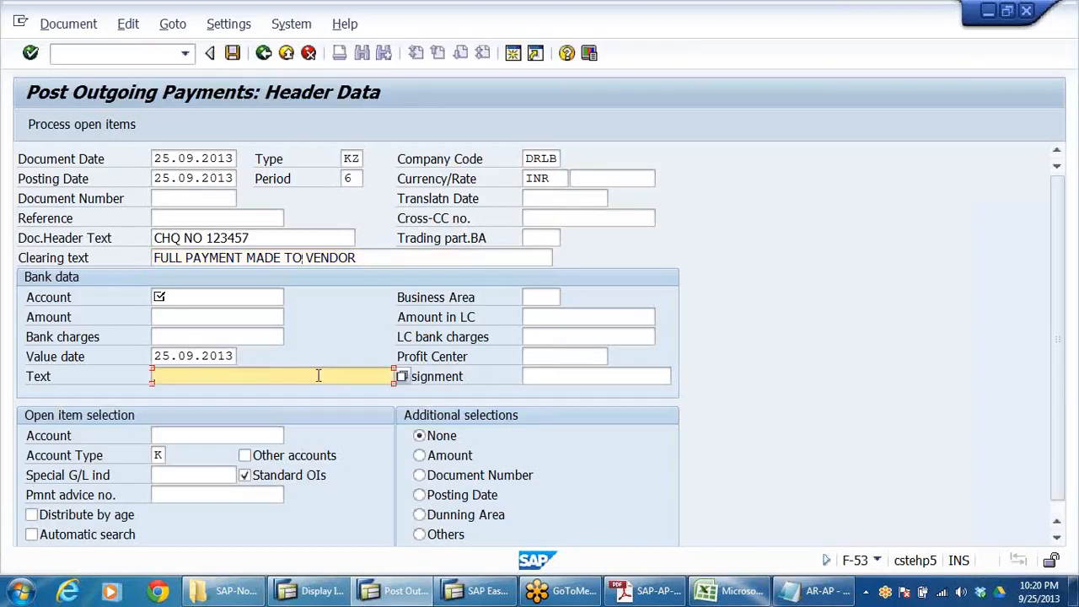
type("FULL CLEARING")
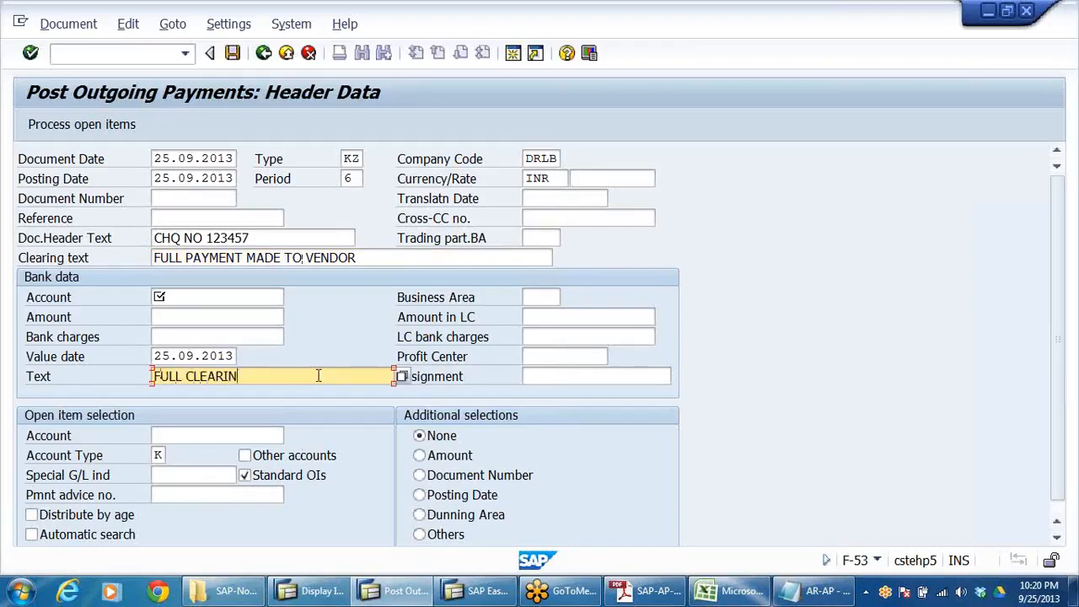
left_click(186, 295)
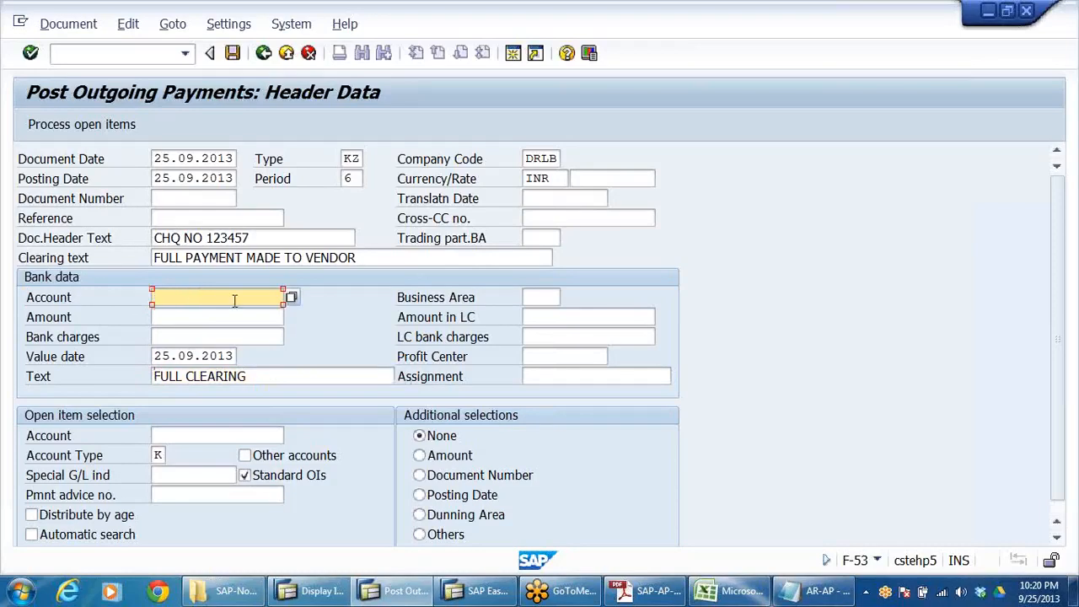
Enter the AXIS BANK head office G/L account and an amount of 122000 in the payment's bank data
left_click(202, 296)
left_click(180, 309)
left_click(200, 316)
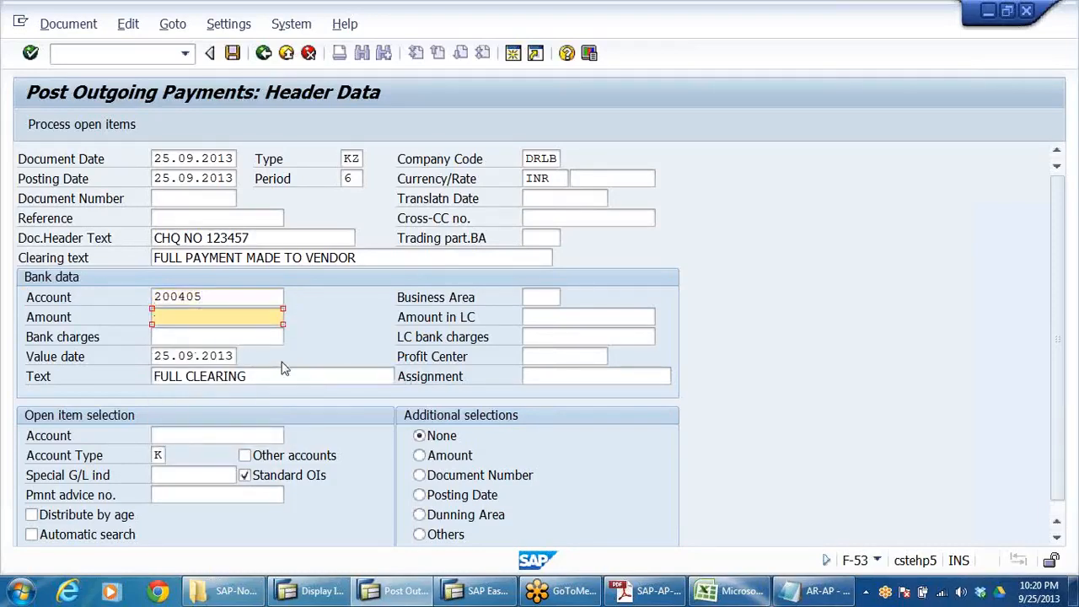
type("122")
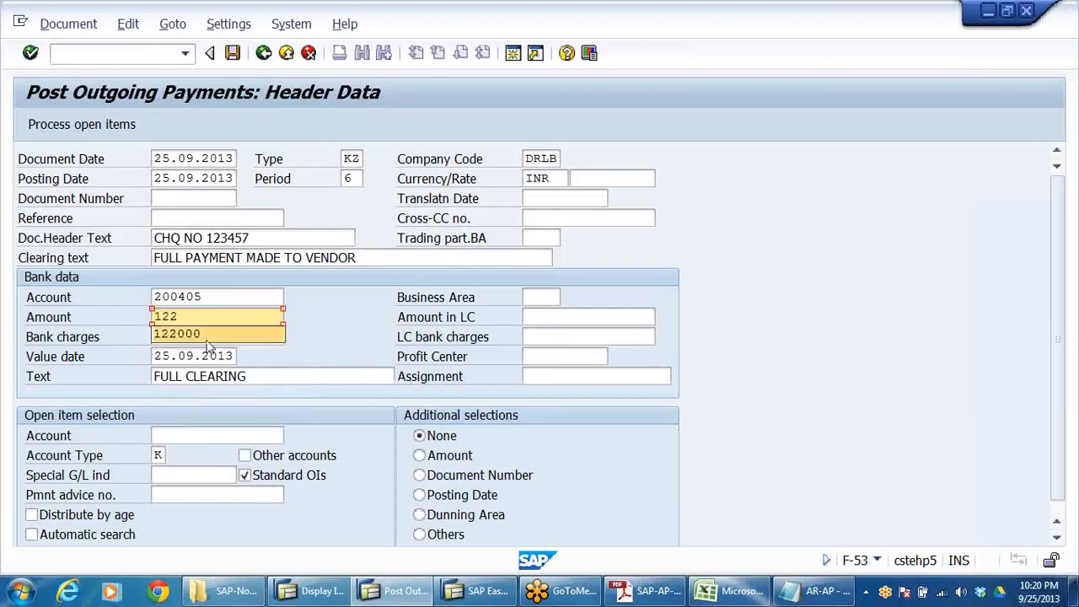
left_click(206, 334)
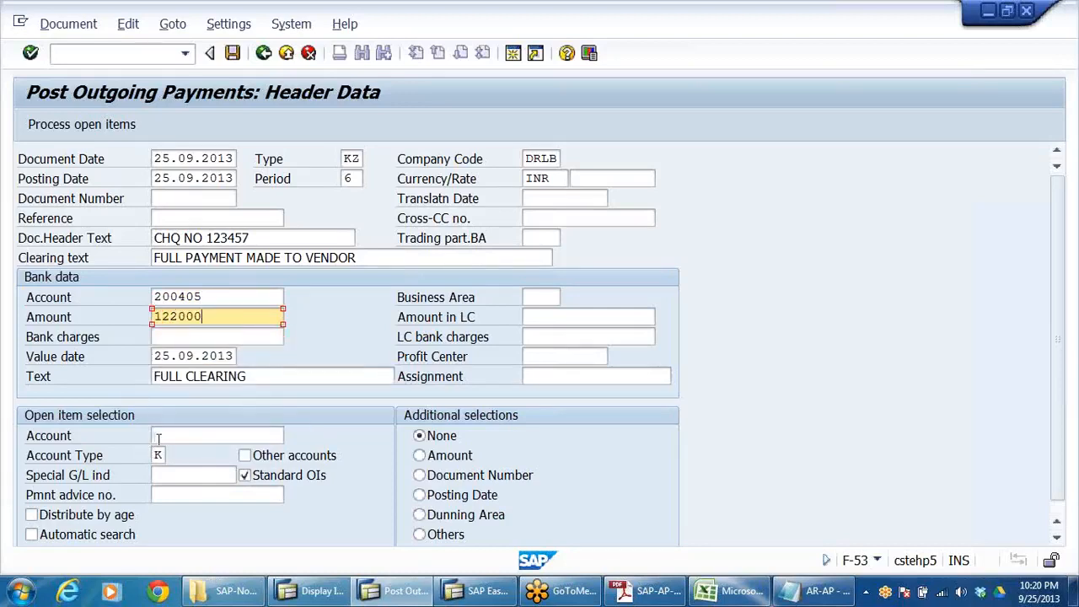
Find the vendor ABC RAW MATERIAL SUPPLIERS by country IN for the open item selection, and process its open items
left_click(210, 437)
left_click(291, 435)
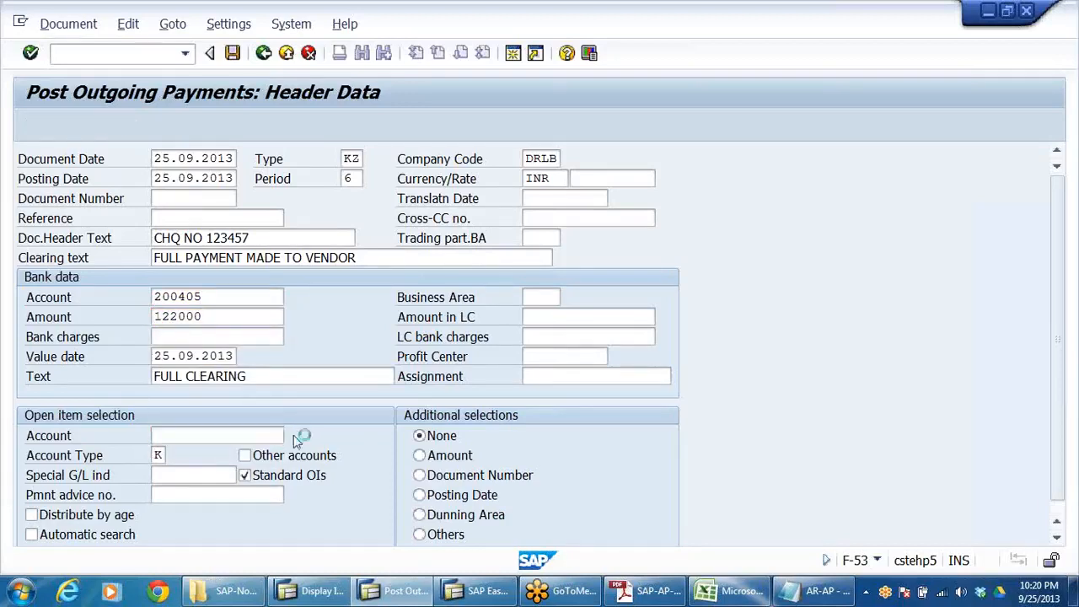
type("IN")
key("Return")
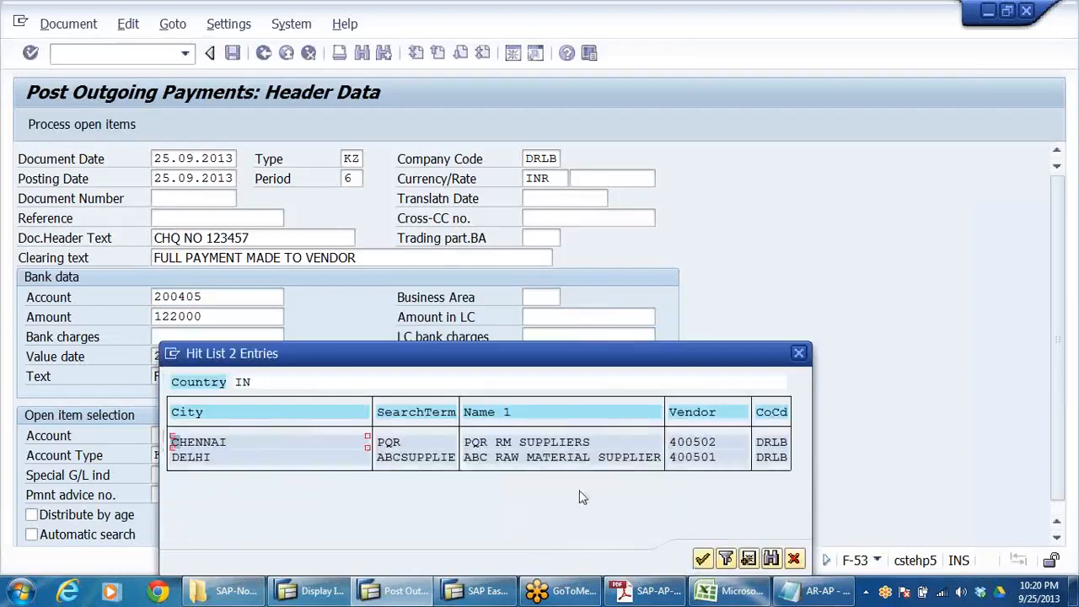
double_click(602, 460)
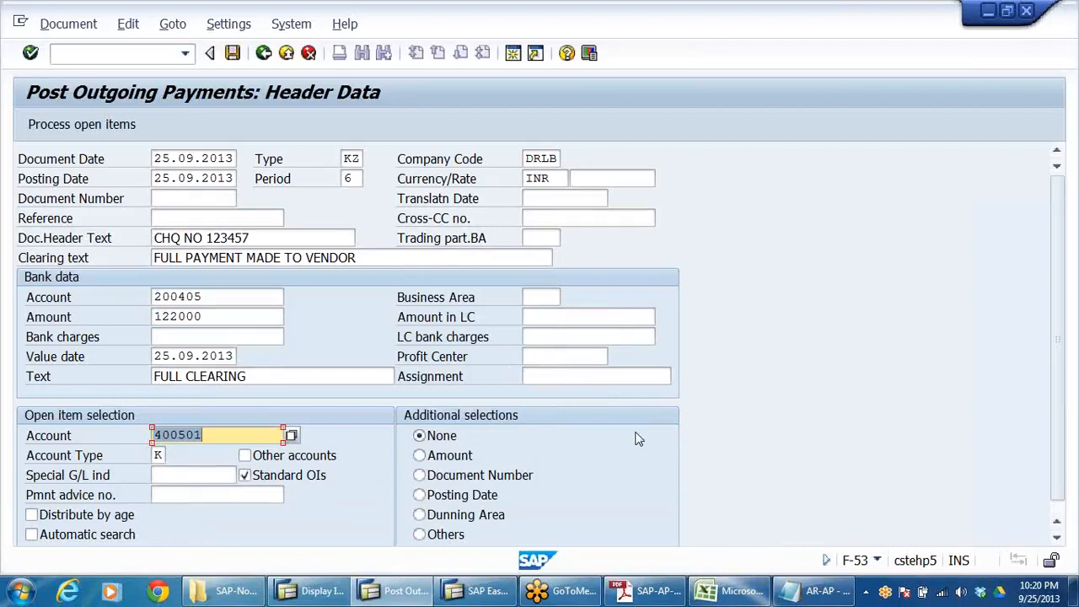
left_click(91, 129)
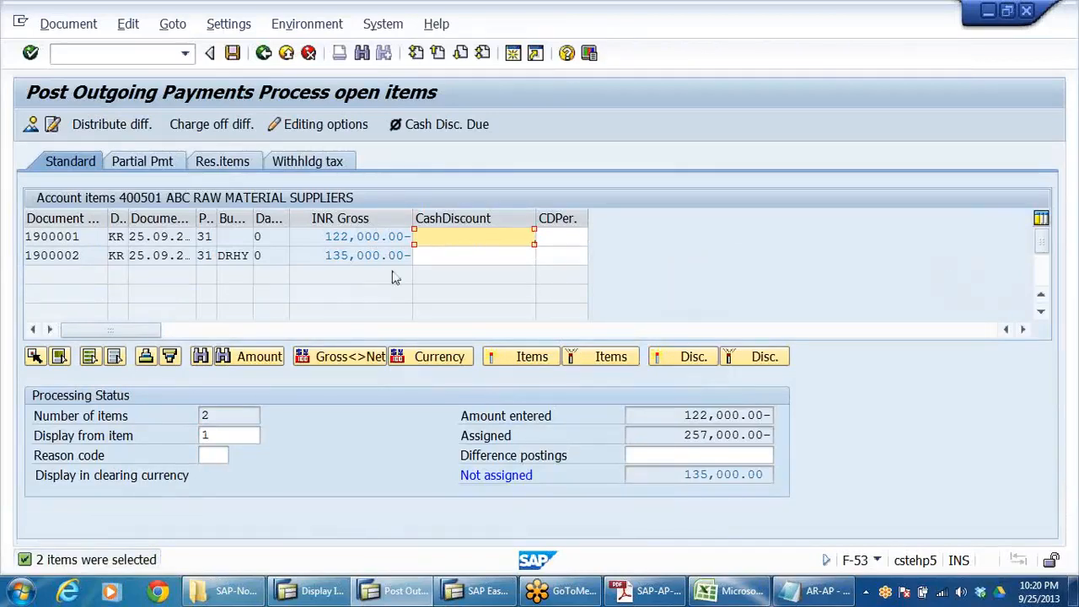
Deactivate the 135,000.00 open item so only the 122,000.00 invoice is cleared, and post the payment
left_click(341, 238)
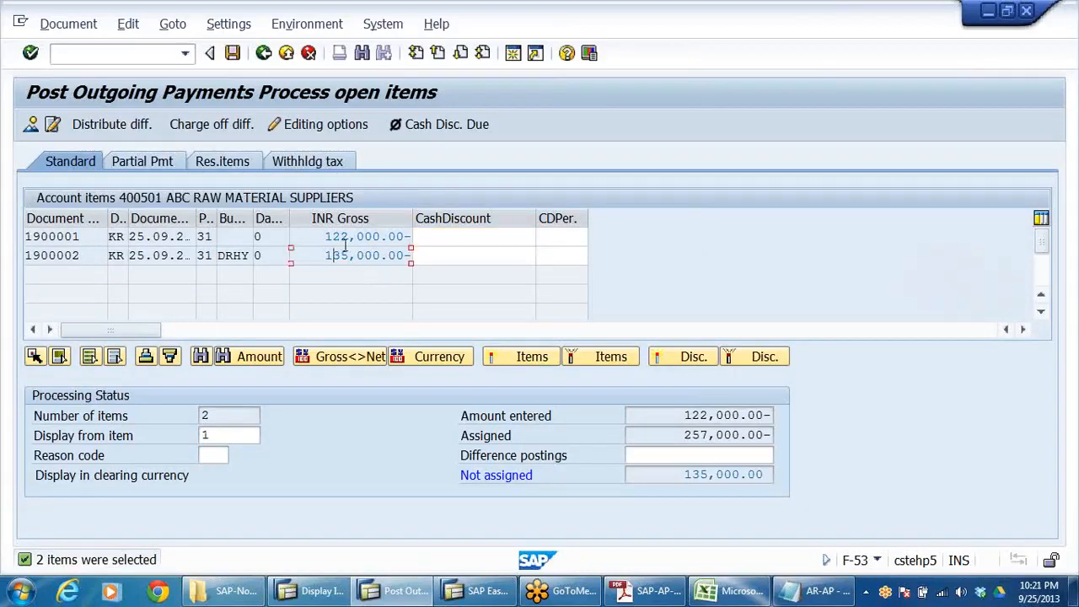
double_click(350, 254)
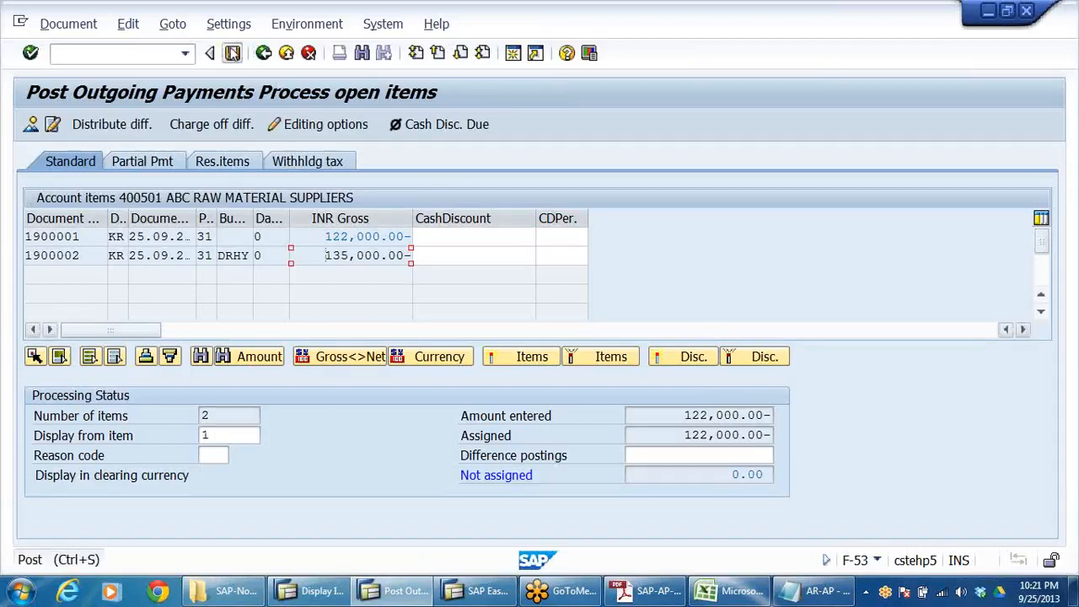
left_click(233, 53)
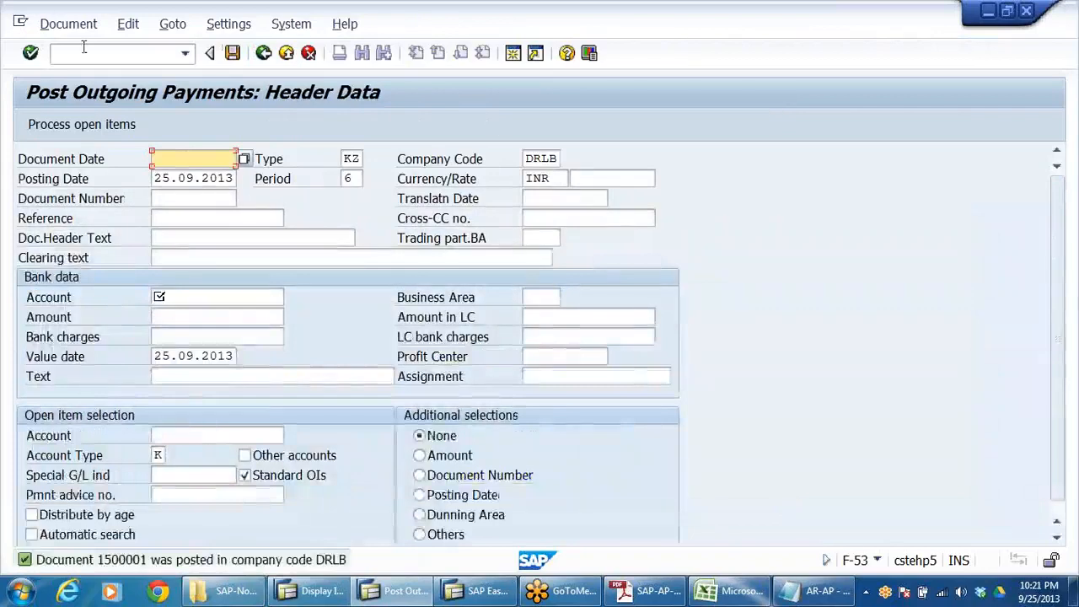
Display the posted payment document and check the accounts and amounts of its bank and vendor line items
left_click(68, 23)
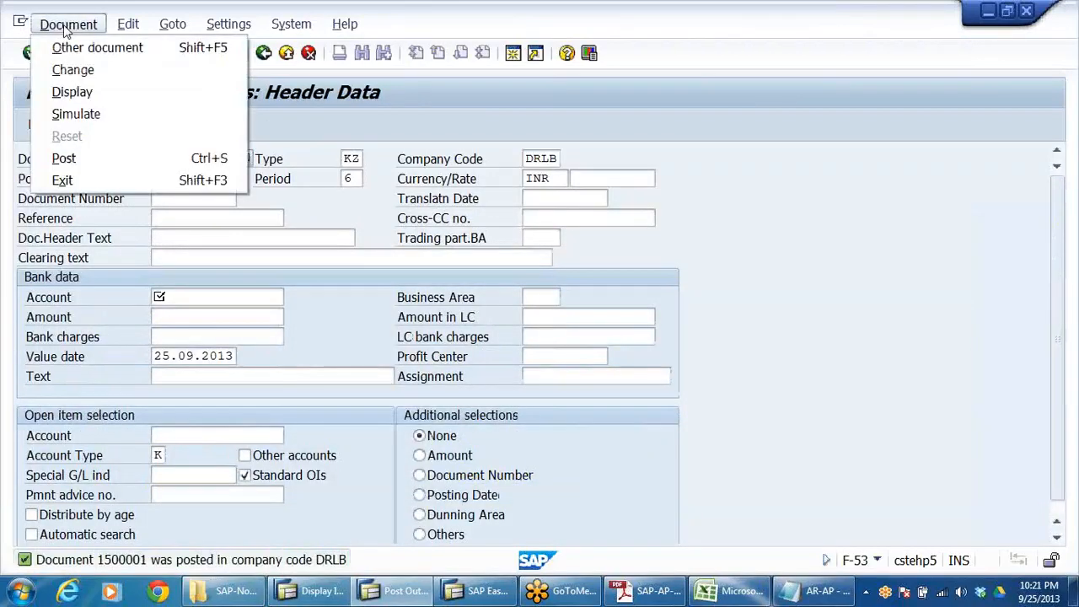
left_click(74, 91)
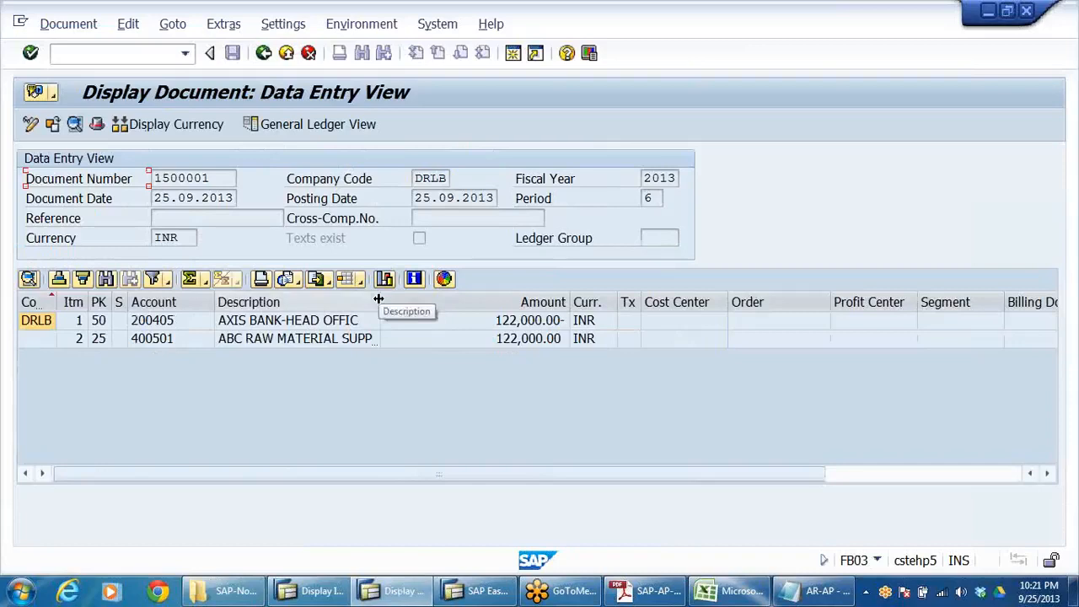
mouse_move(380, 293)
left_mouse_down()
mouse_move(412, 293)
mouse_move(380, 295)
left_mouse_up()
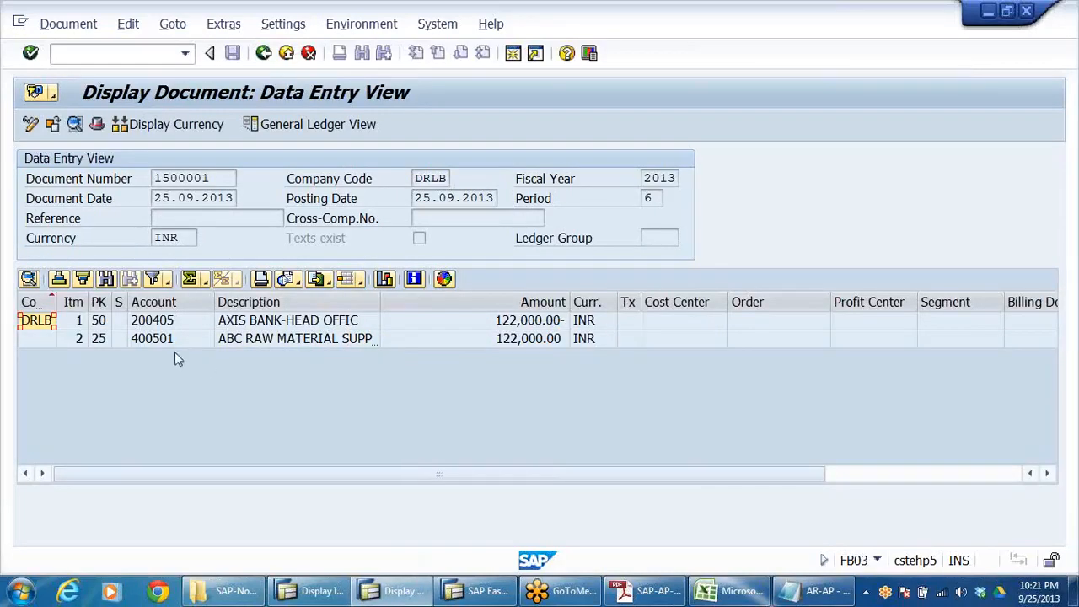
left_click(262, 340)
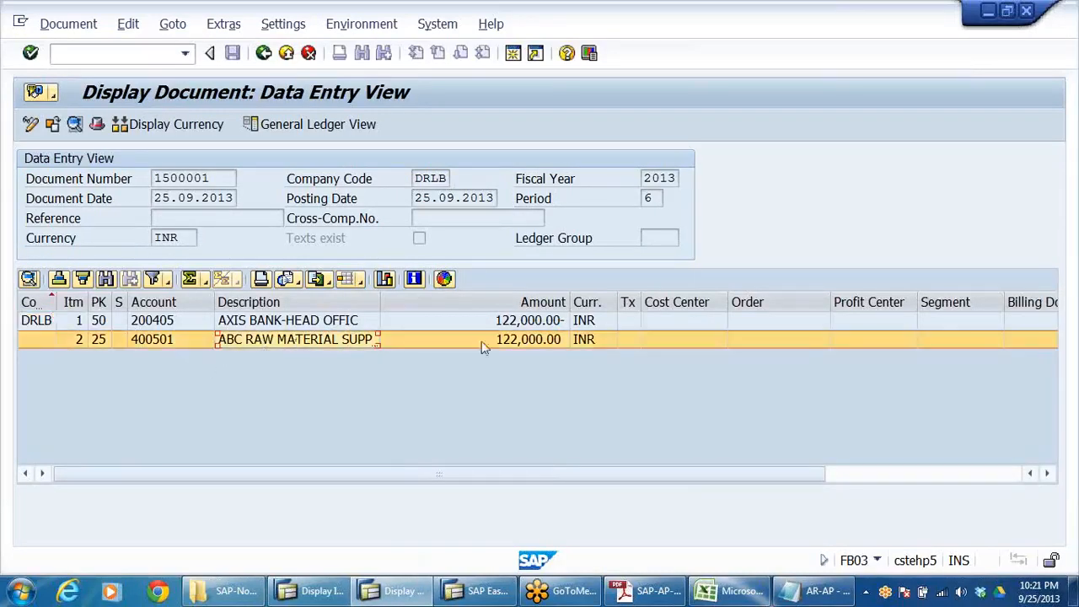
left_click(537, 343)
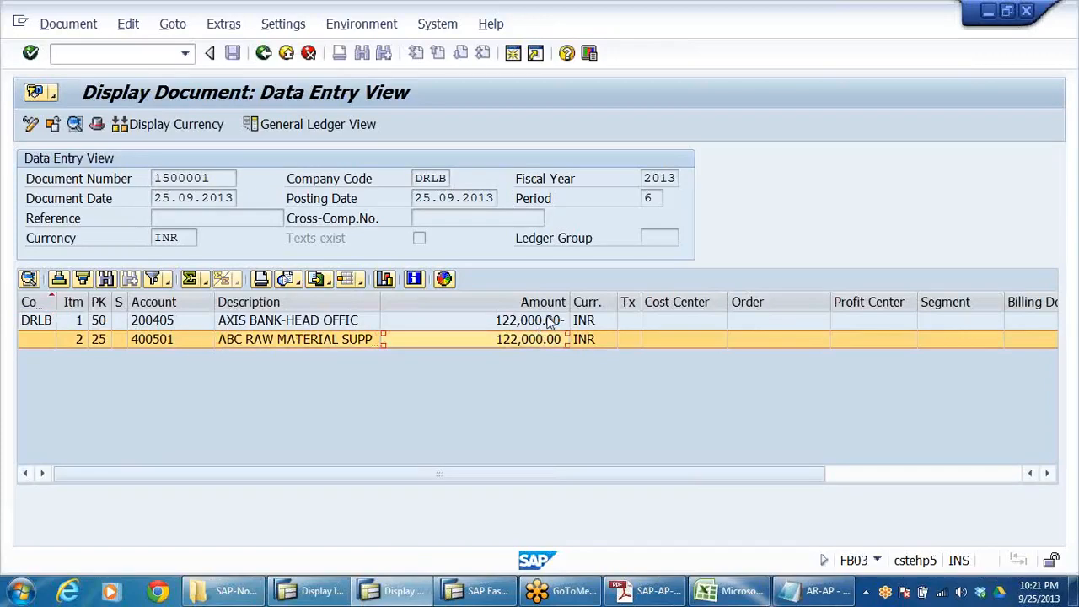
left_click(550, 322)
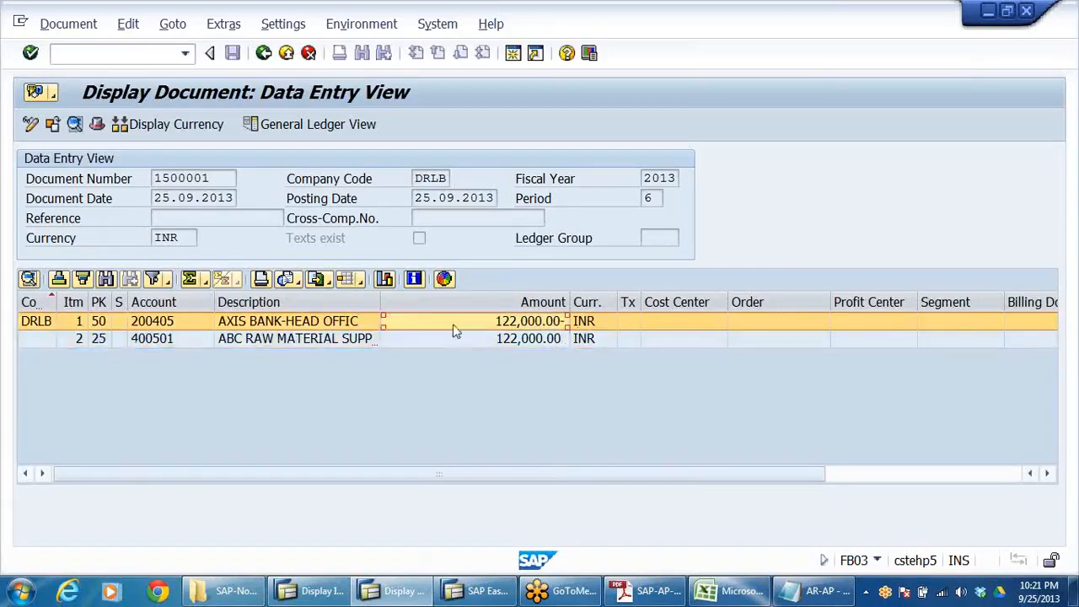
left_click(309, 343)
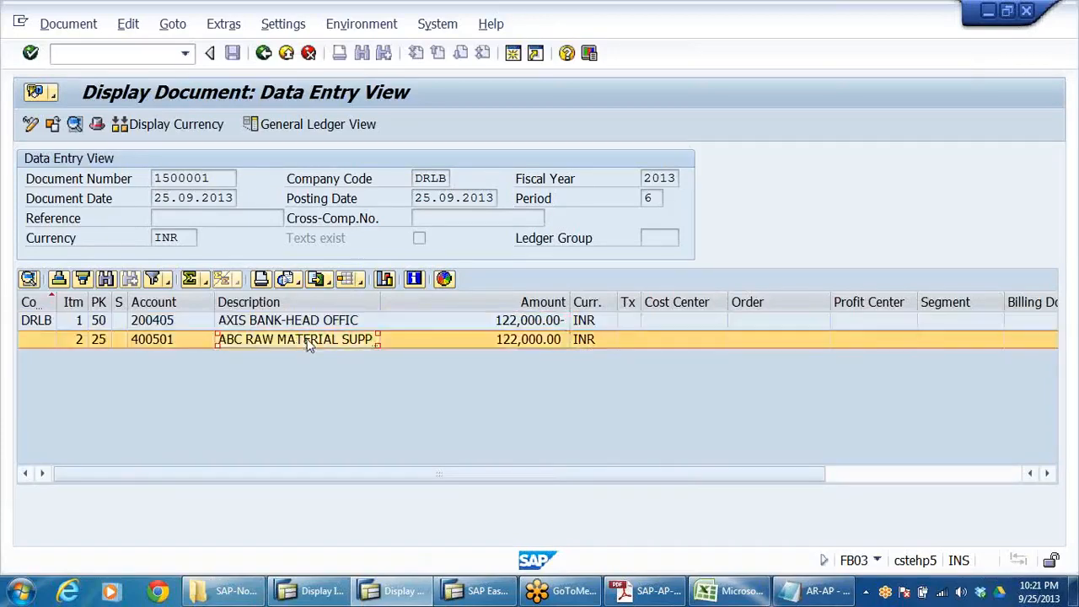
left_click(528, 341)
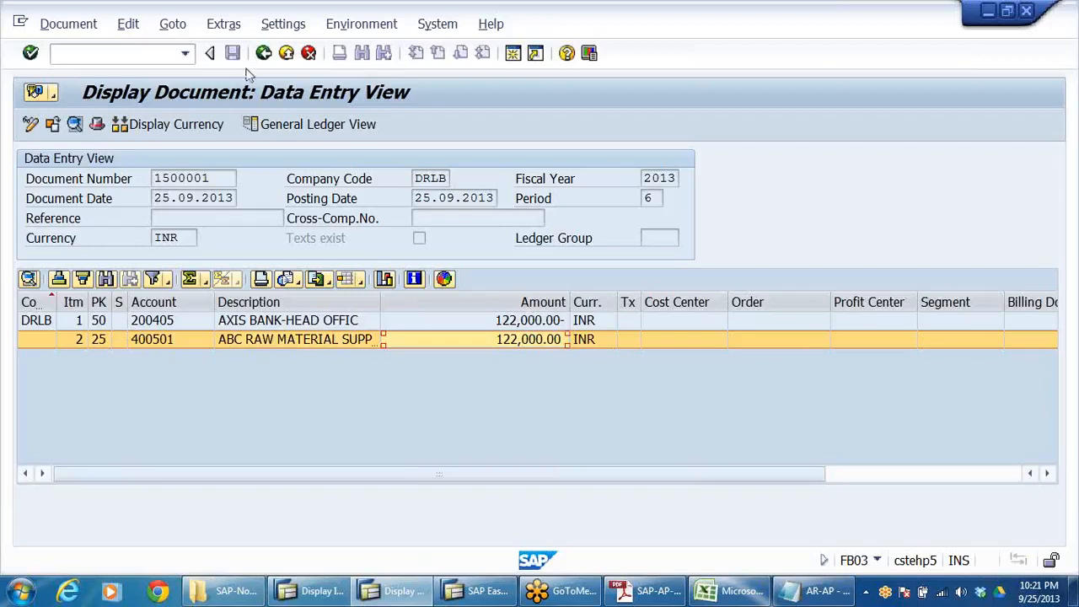
Leave the document and payment entry for the SAP Easy Access menu, and expand the Accounts Payable Account folder
left_click(286, 55)
left_click(287, 53)
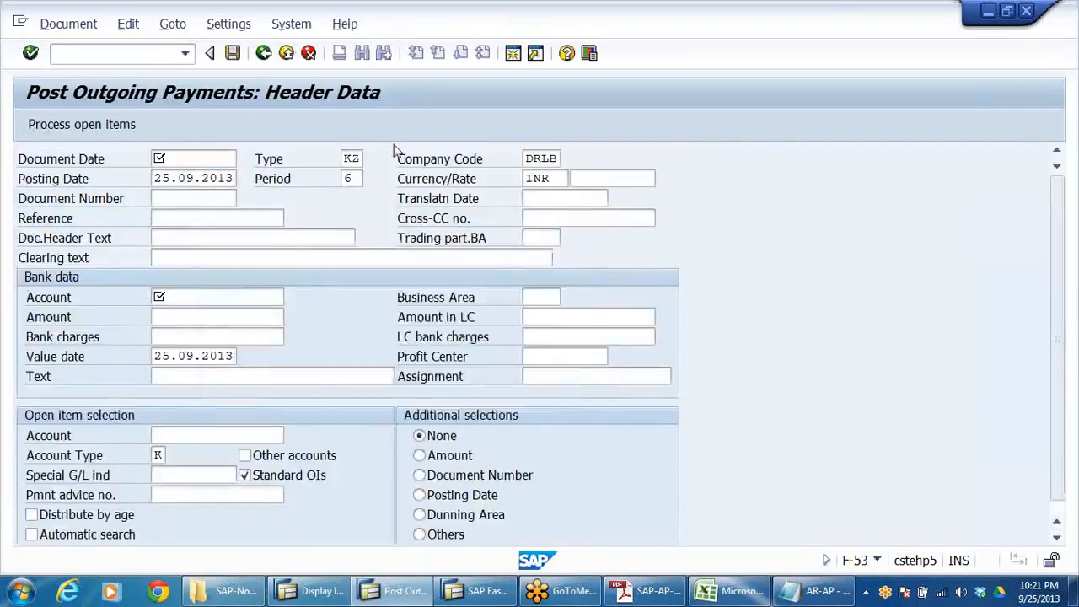
left_click(346, 390)
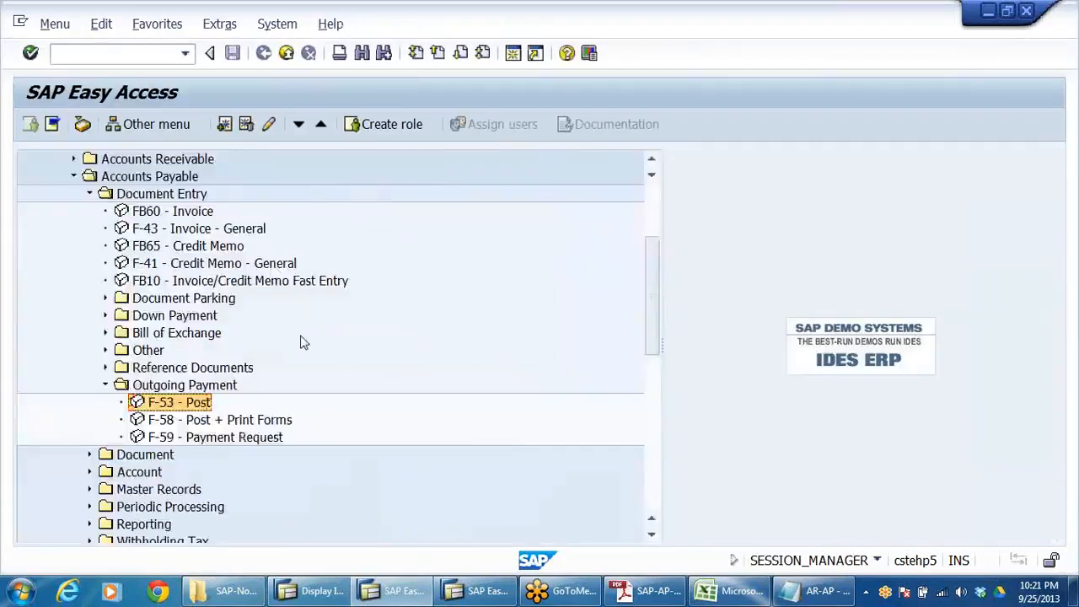
scroll(303, 342, "down", 2)
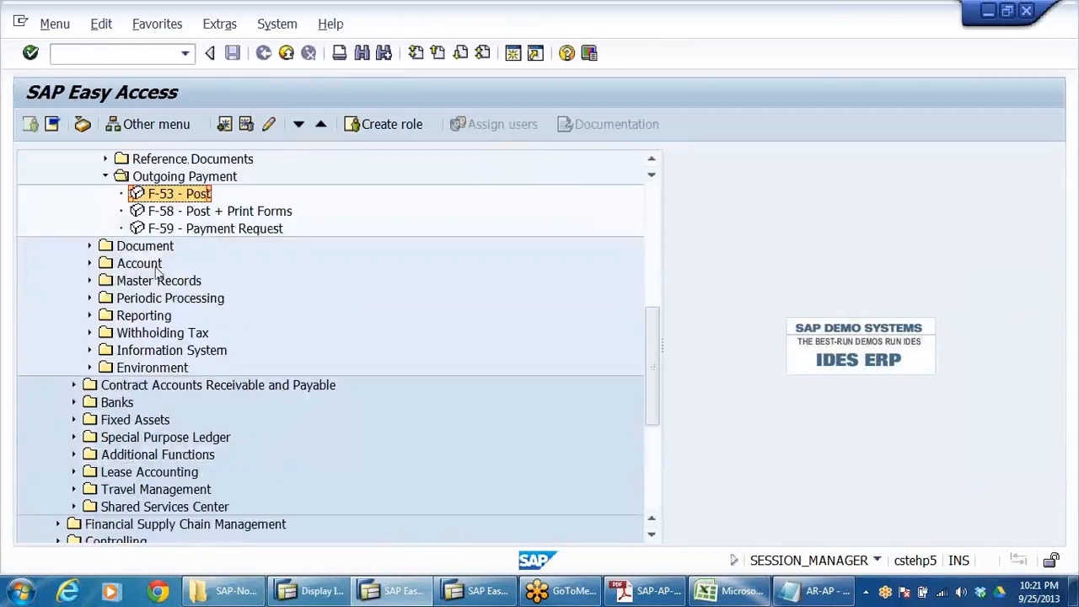
left_click(135, 264)
double_click(135, 264)
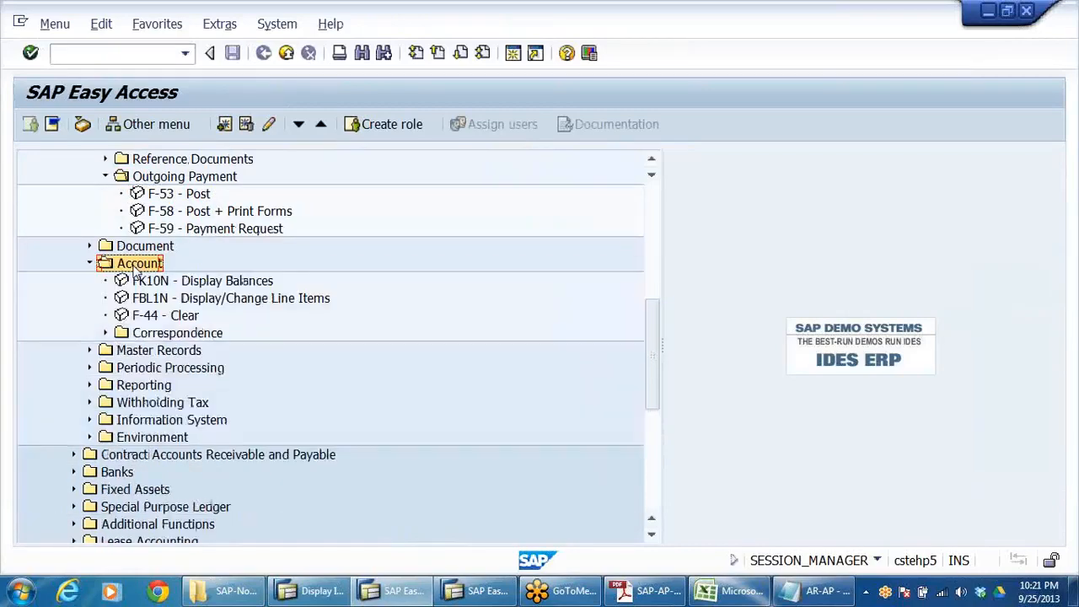
key("Down")
key("Return")
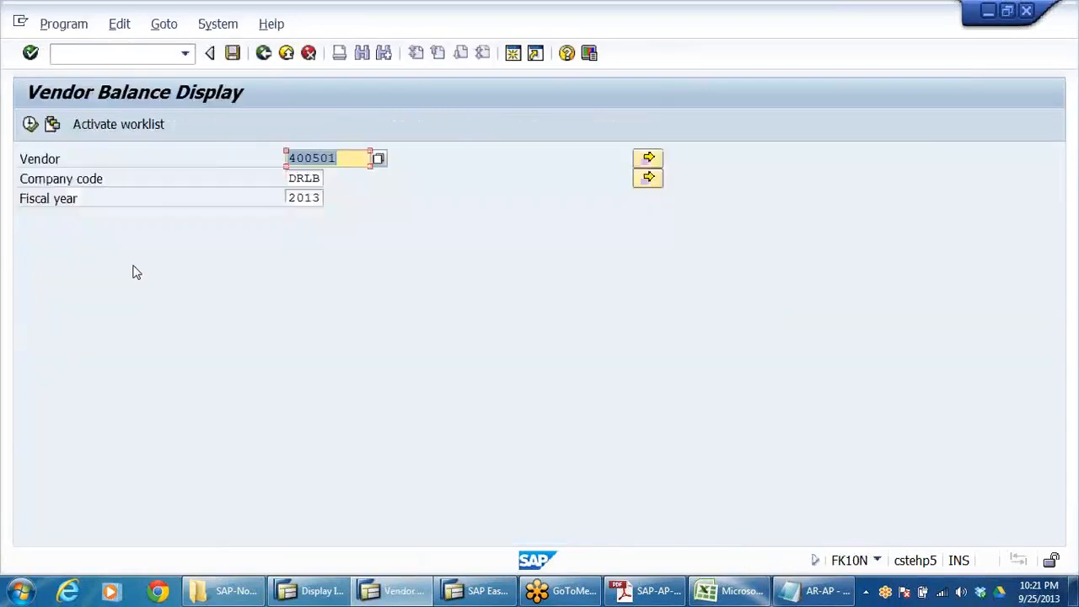
left_click(263, 53)
Compare the vendor line item transaction FBL1N with the customer transaction FBL5N in the Accounts Receivable Account folder
left_click(170, 300)
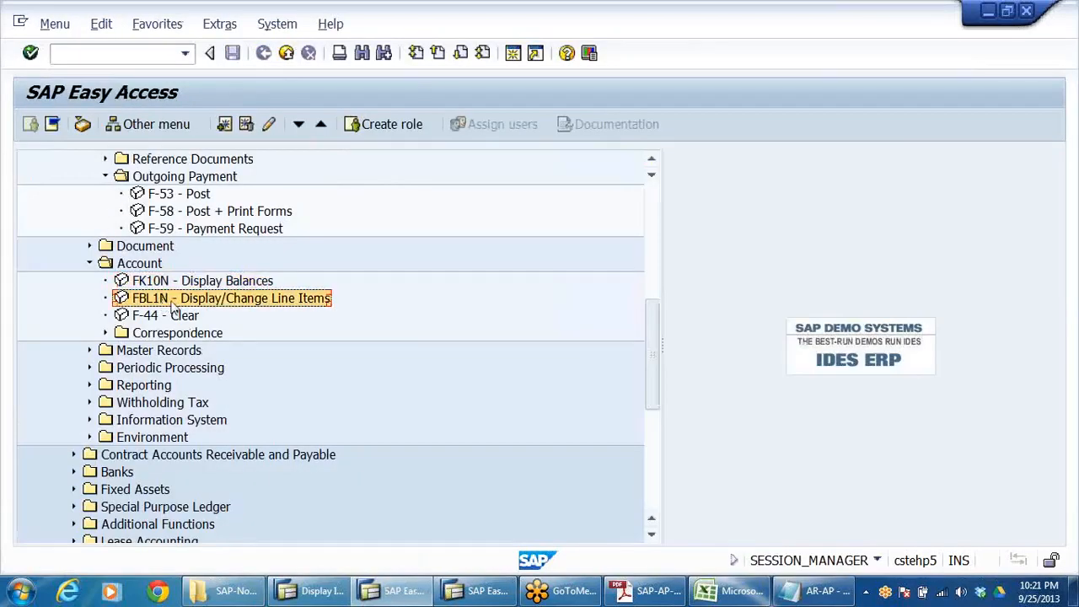
scroll(310, 271, "up", 1)
scroll(311, 272, "up", 4)
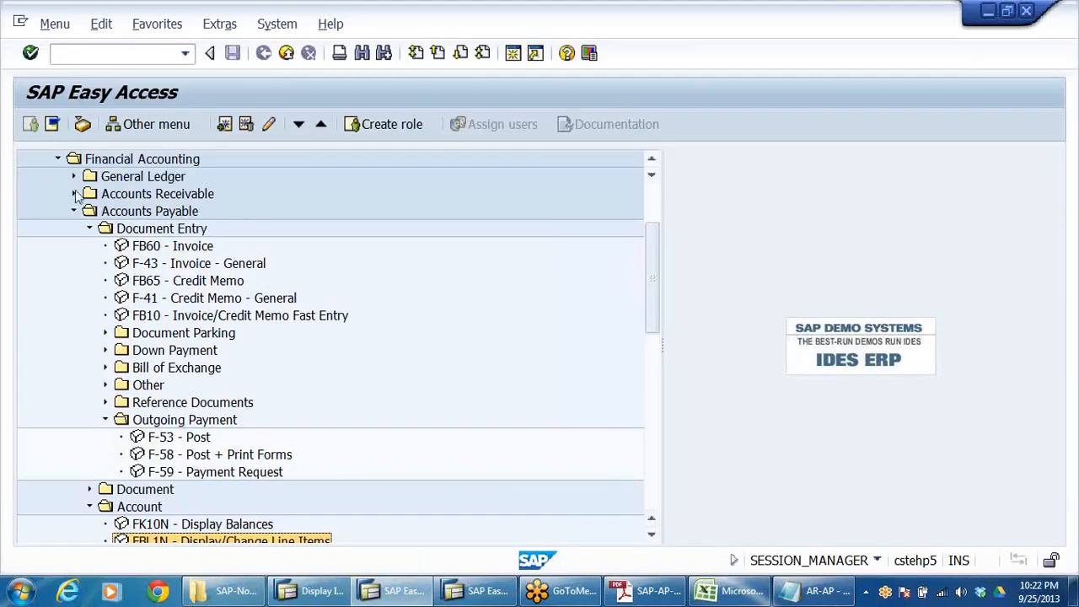
left_click(74, 194)
left_click(141, 251)
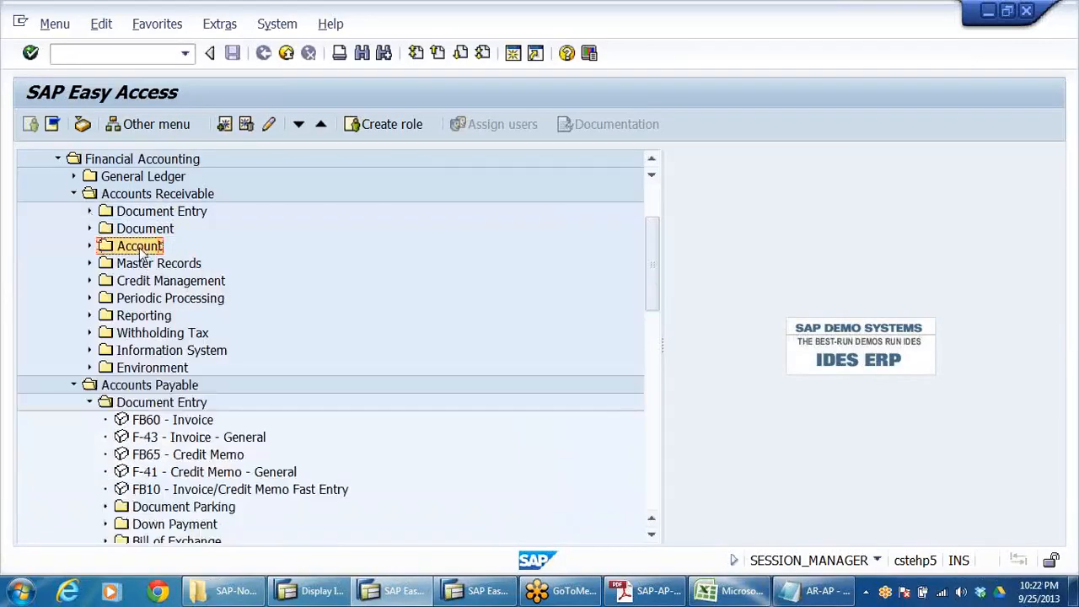
double_click(141, 251)
key("Down")
key("Down")
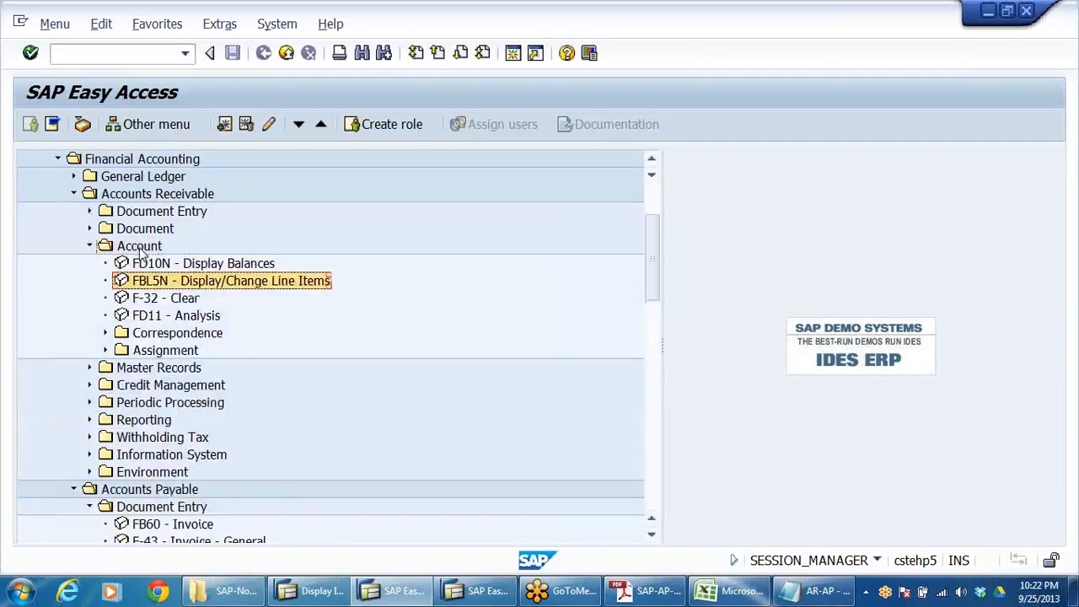
left_click(89, 245)
left_click(75, 194)
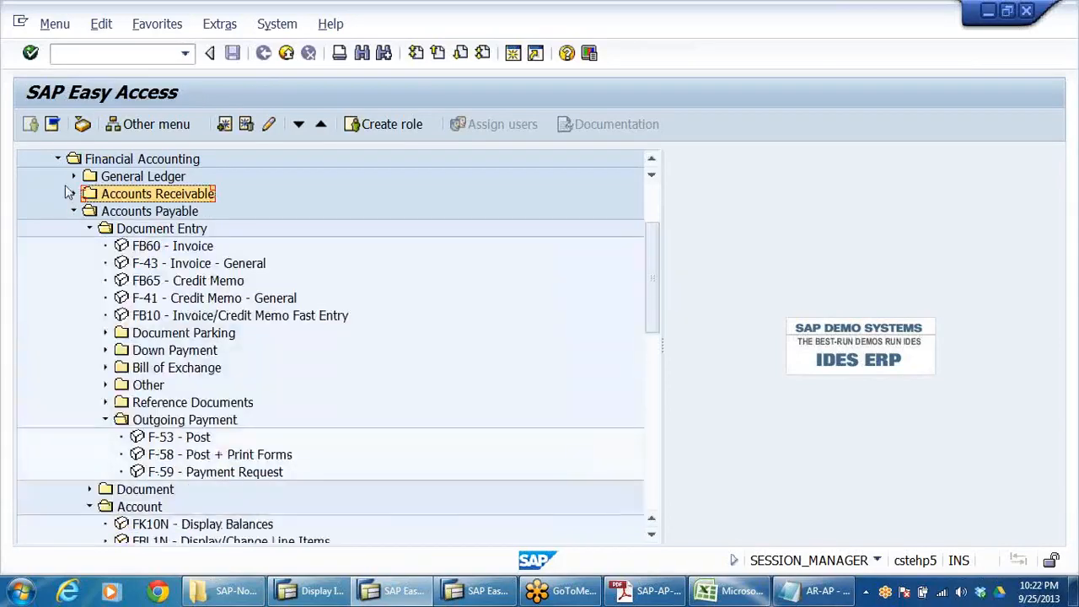
Run the vendor line item display FBL1N for the vendor's open items in DRLB at key date 25.09.2013
scroll(225, 462, "down", 3)
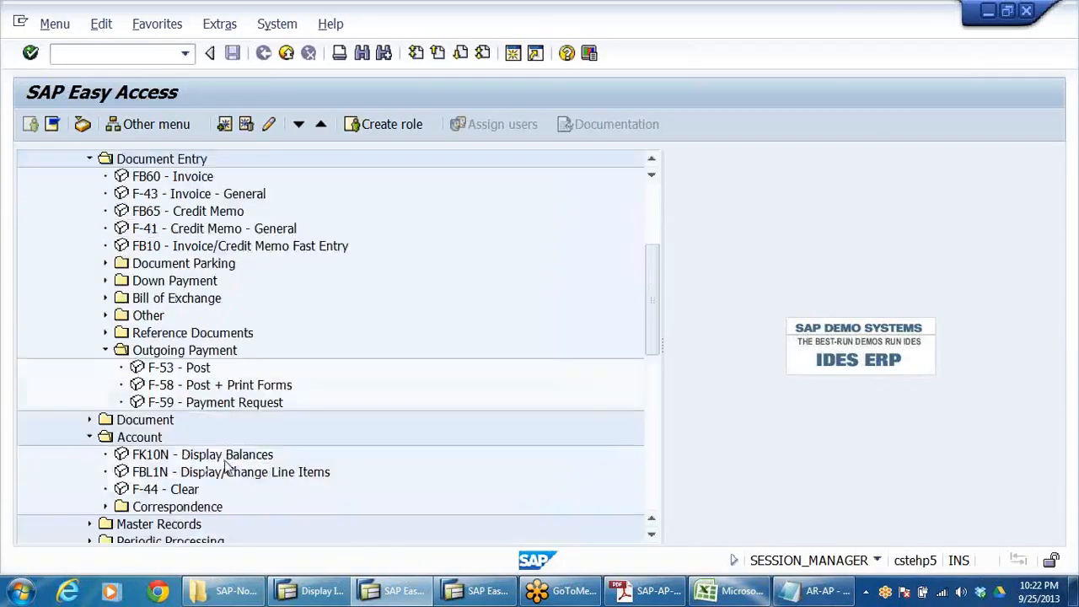
left_click(150, 368)
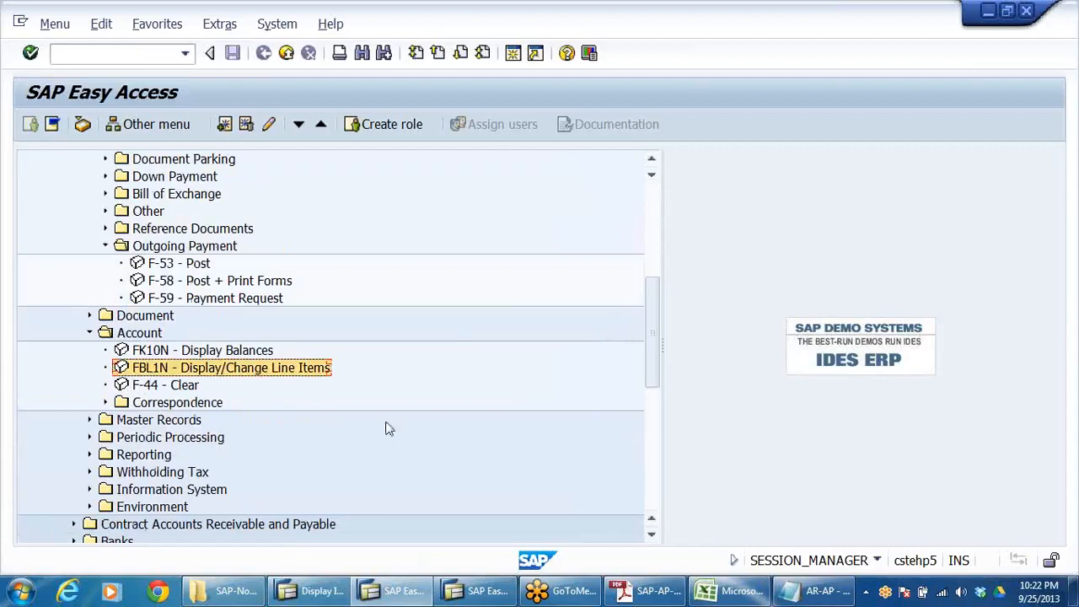
left_click(169, 353)
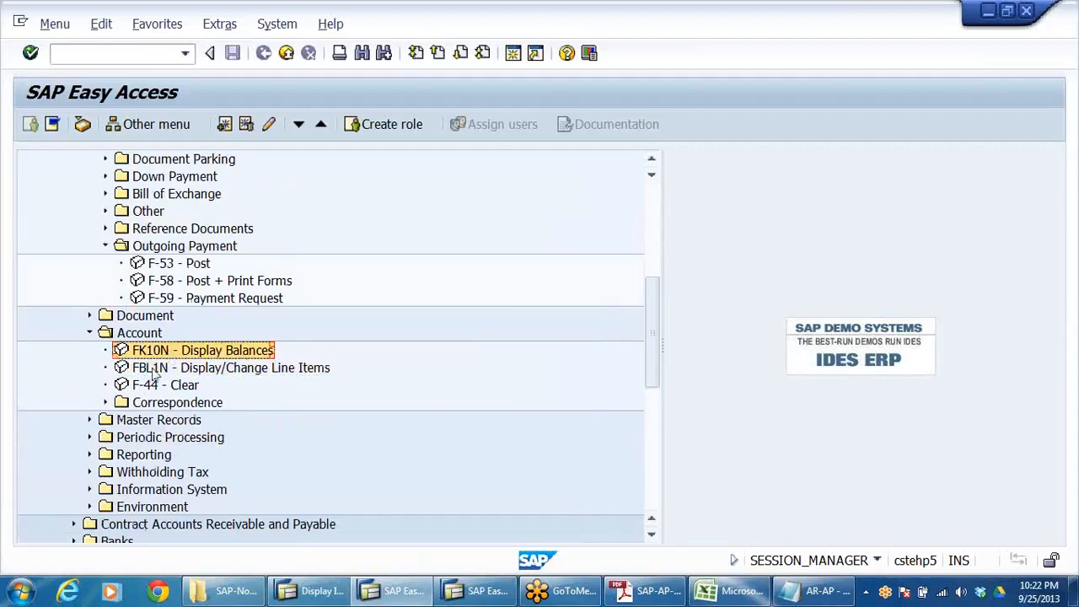
double_click(154, 371)
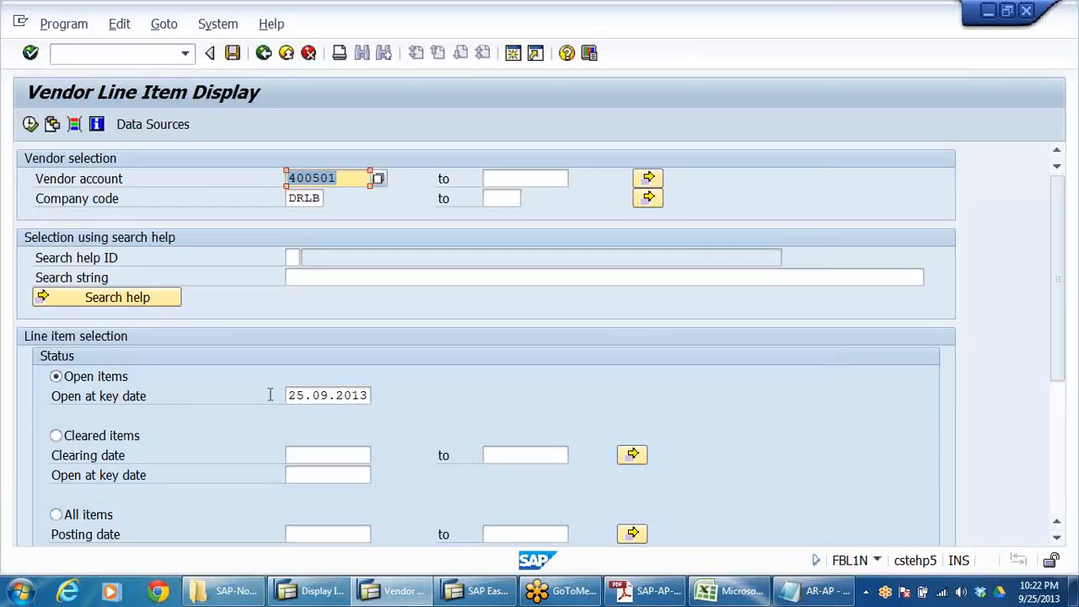
left_click(325, 396)
left_click(30, 124)
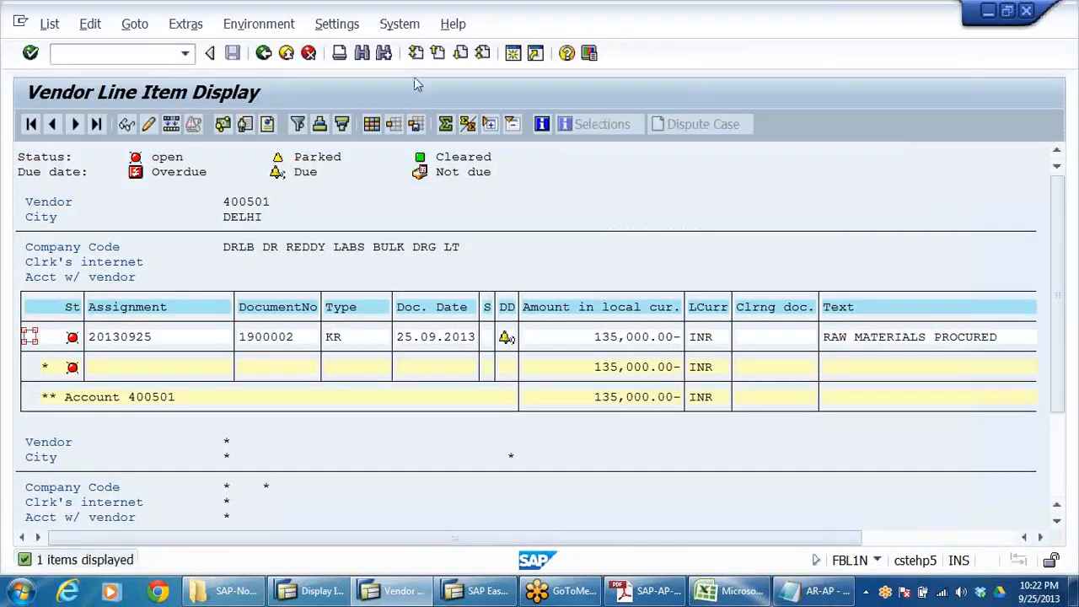
Return to the line item selection and rerun the vendor's display for all items
left_click(286, 51)
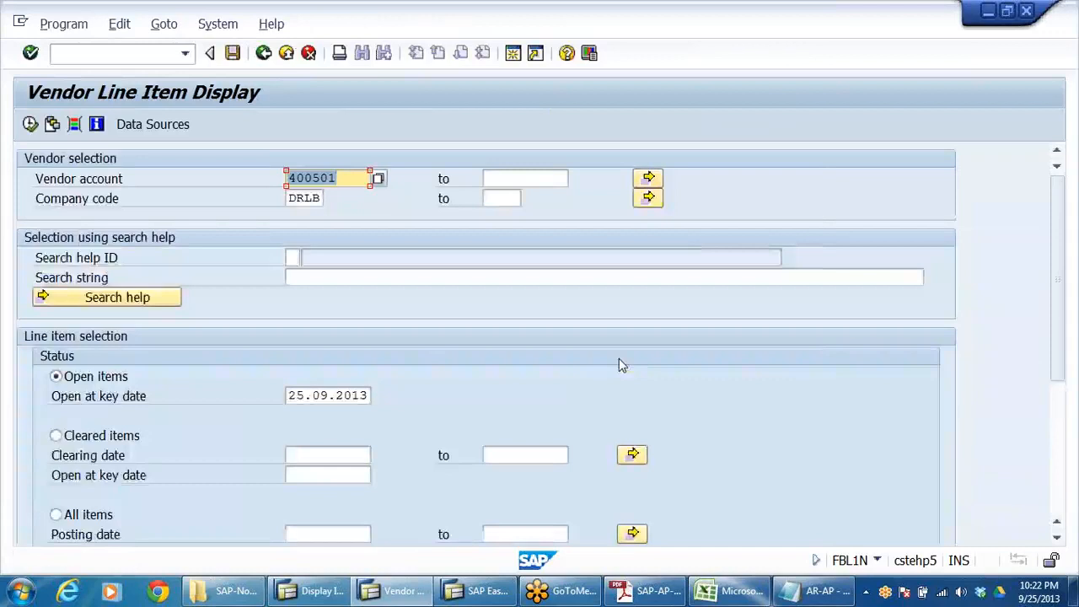
left_click(55, 514)
left_click(29, 123)
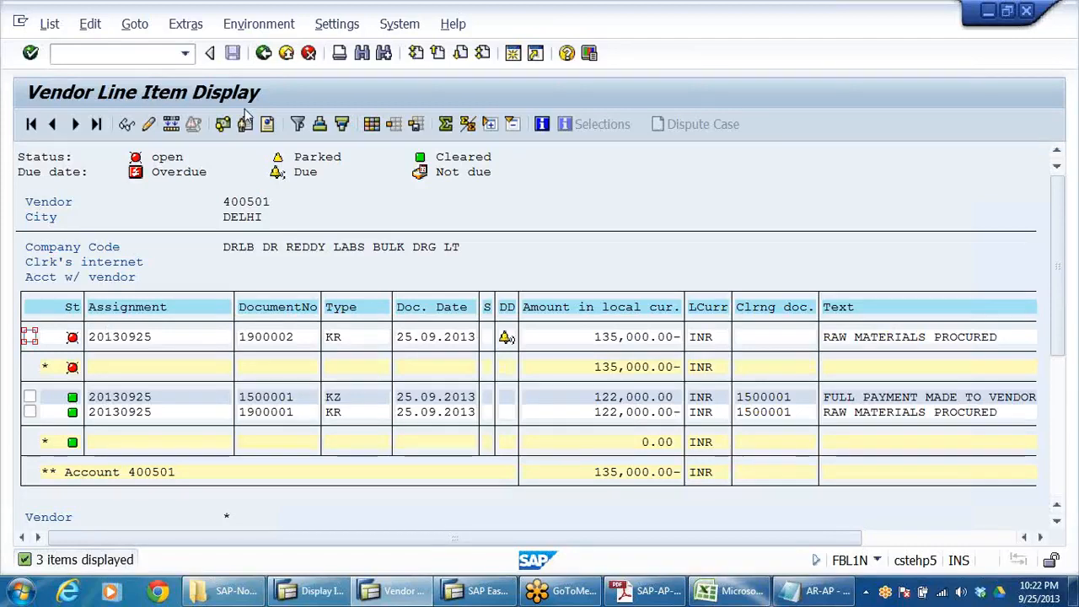
Leave the vendor line item display and start the outgoing payment transaction F-53
left_click(286, 53)
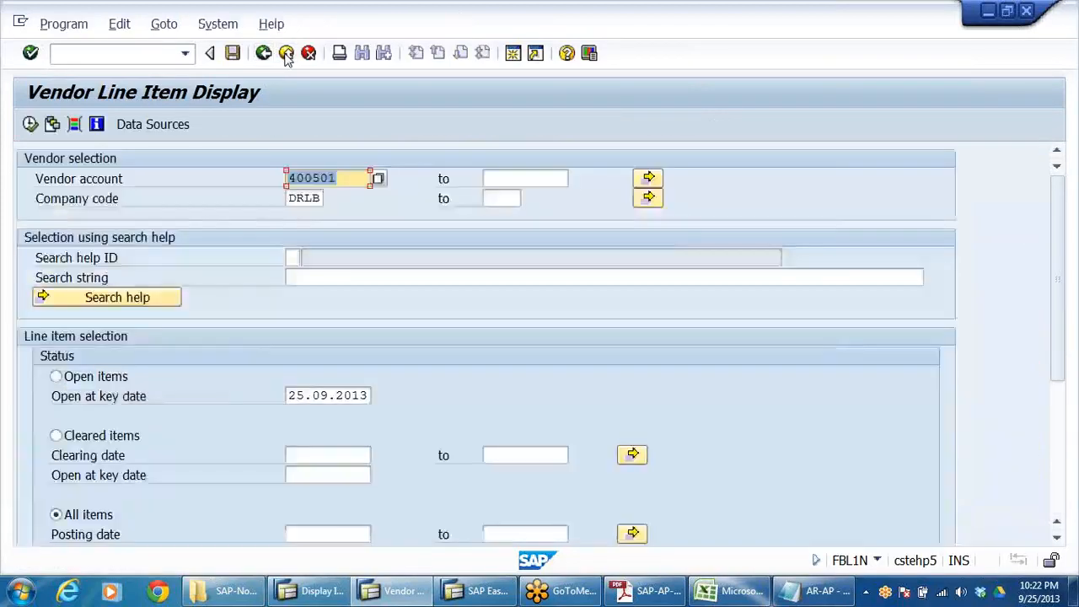
left_click(286, 53)
scroll(354, 364, "up", 2)
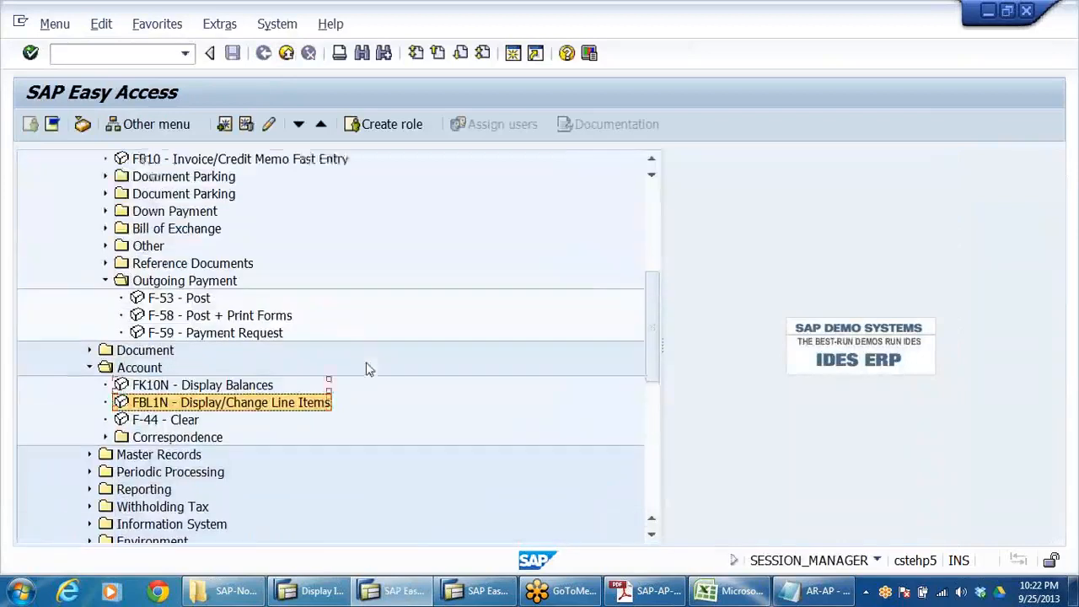
left_click(195, 302)
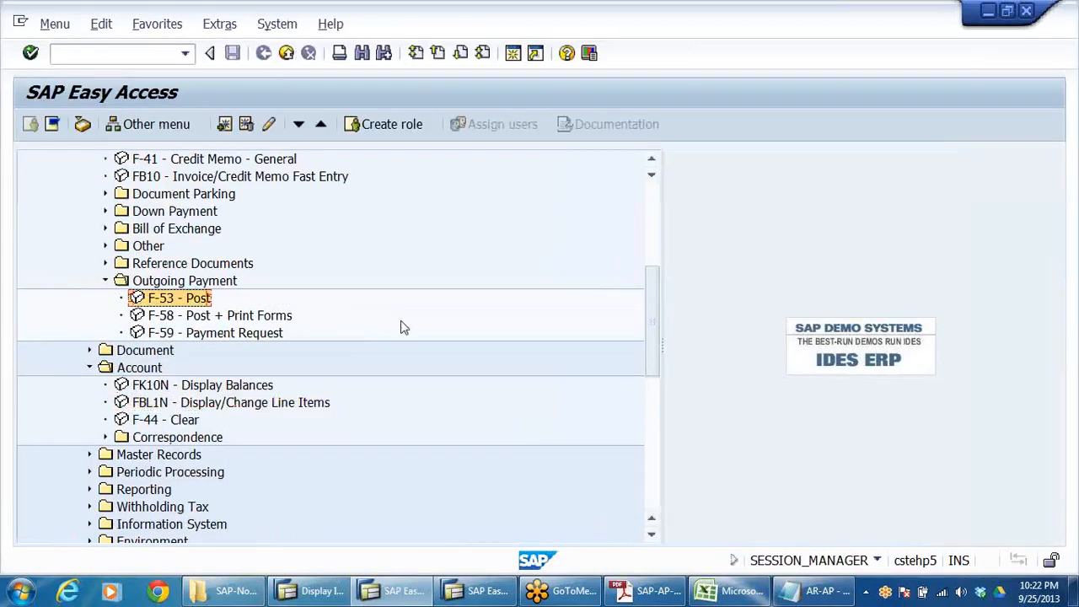
double_click(170, 302)
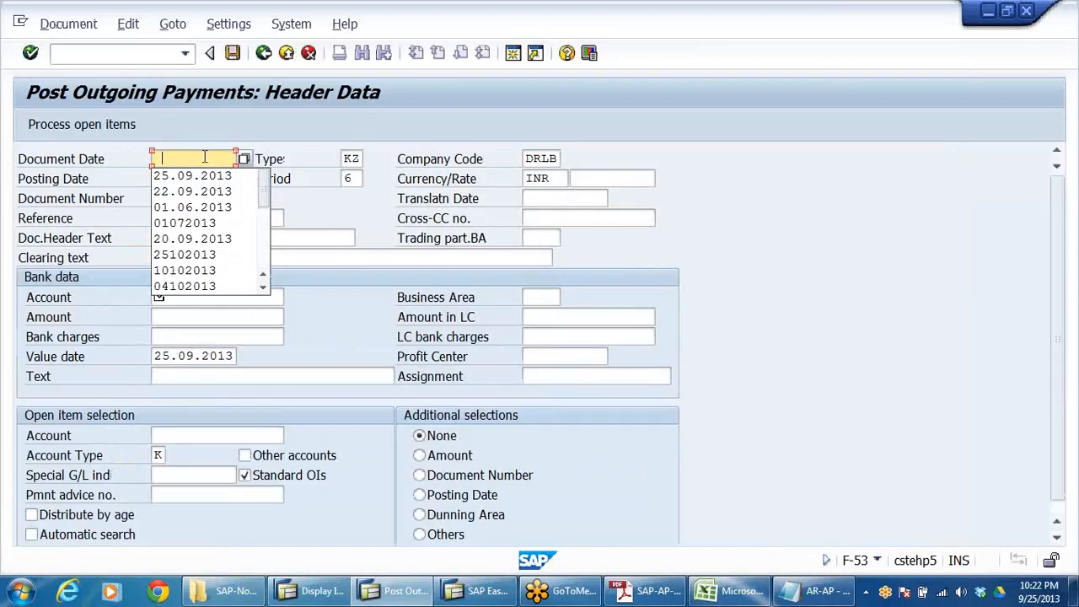
Set the payment's document date to 25.09.2013 and its clearing text to PARTIAL CLEARING
left_click(199, 176)
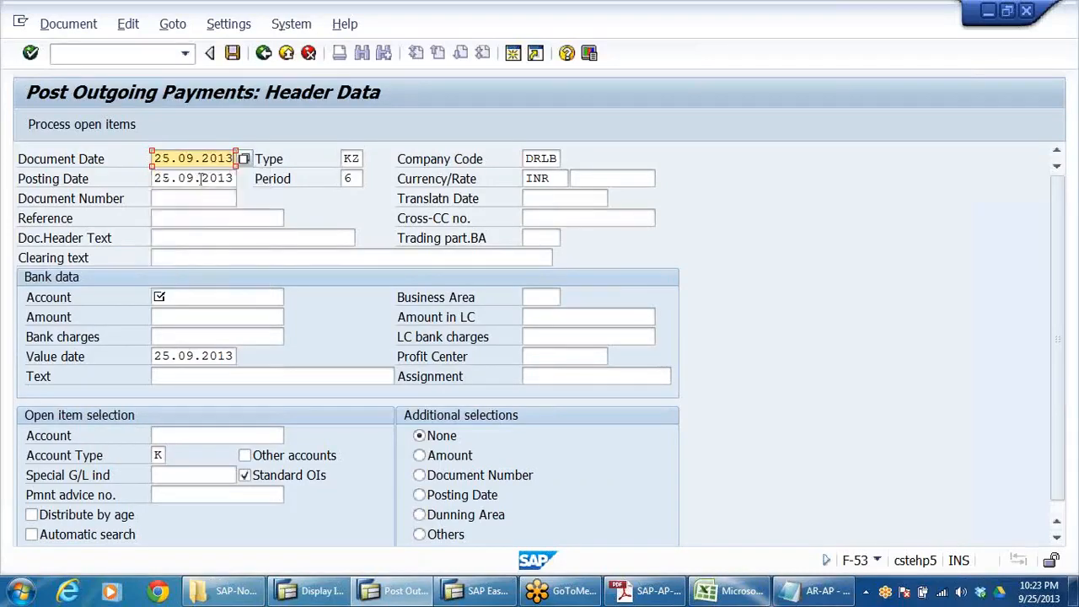
left_click(176, 261)
type("PA")
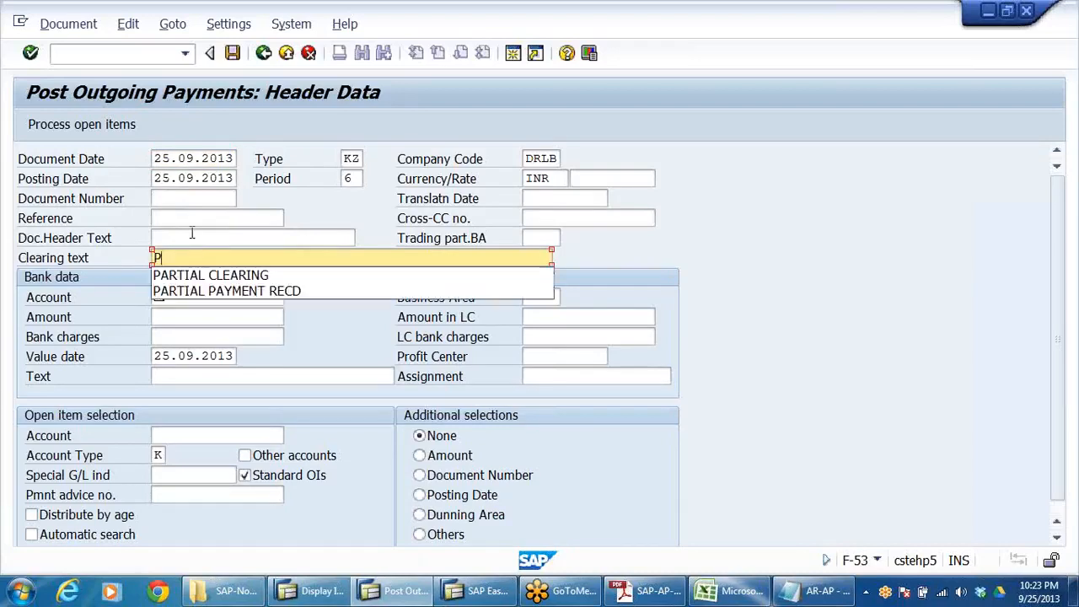
left_click(226, 275)
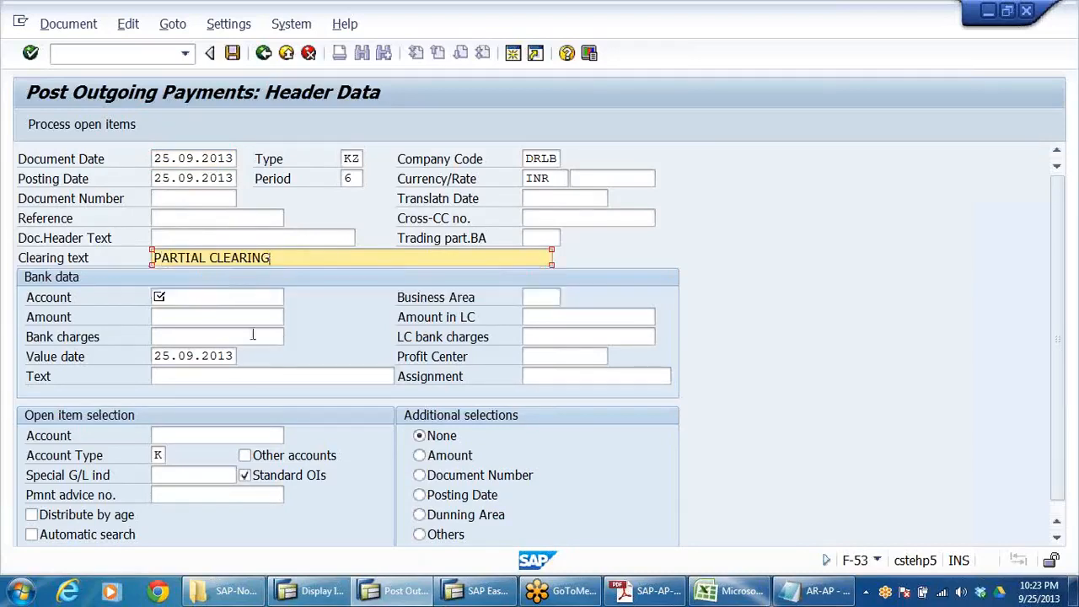
Enter the bank G/L account and an amount of 35000 in the bank data
left_click(207, 299)
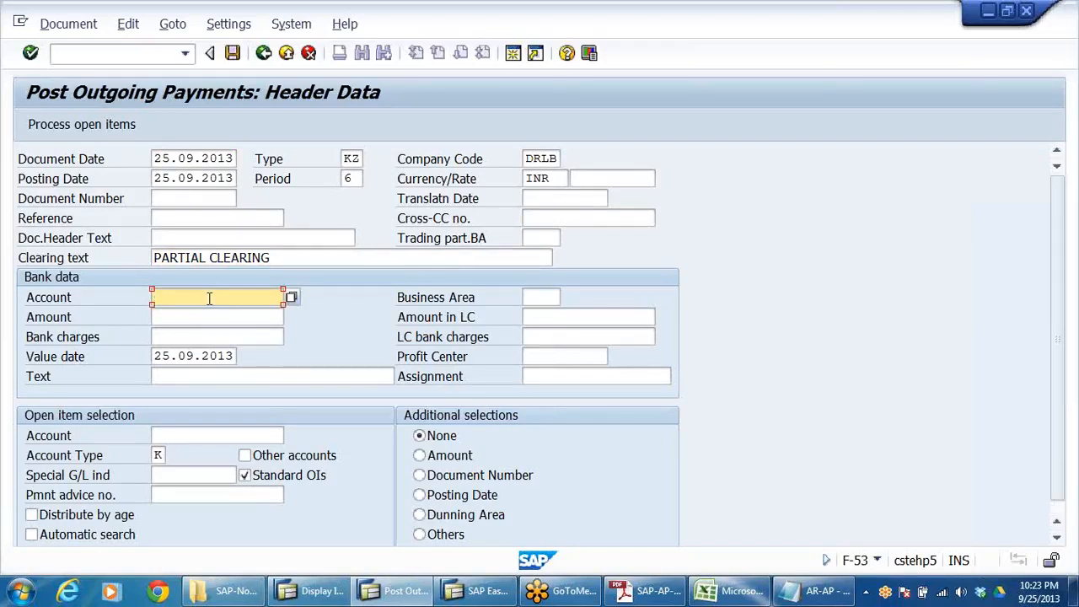
type("000")
double_click(207, 299)
key("ctrl+c")
key("BackSpace")
left_click(262, 319)
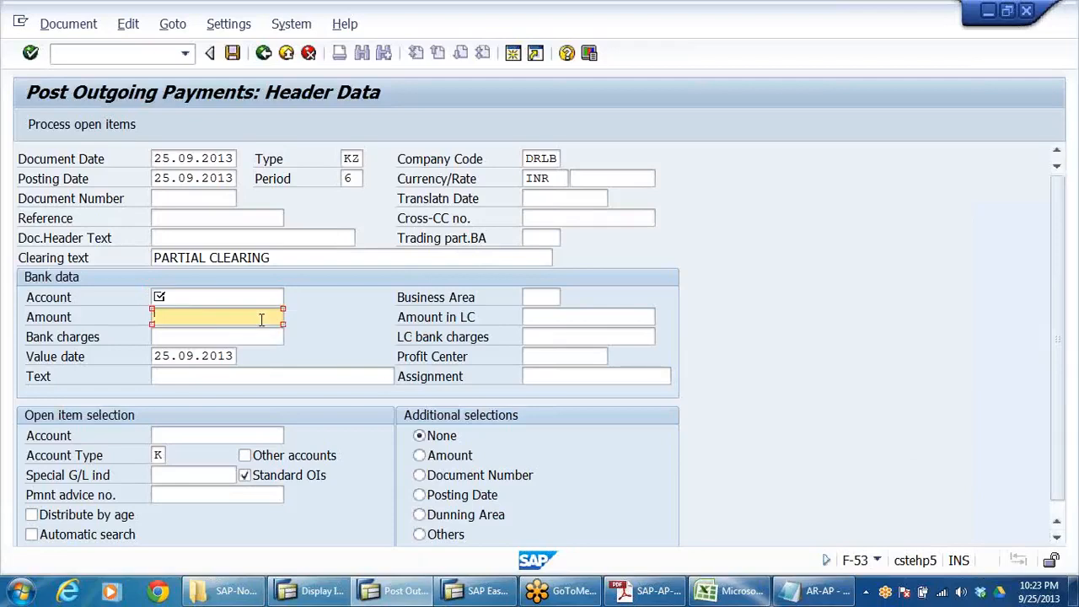
key("ctrl+v")
left_click(221, 296)
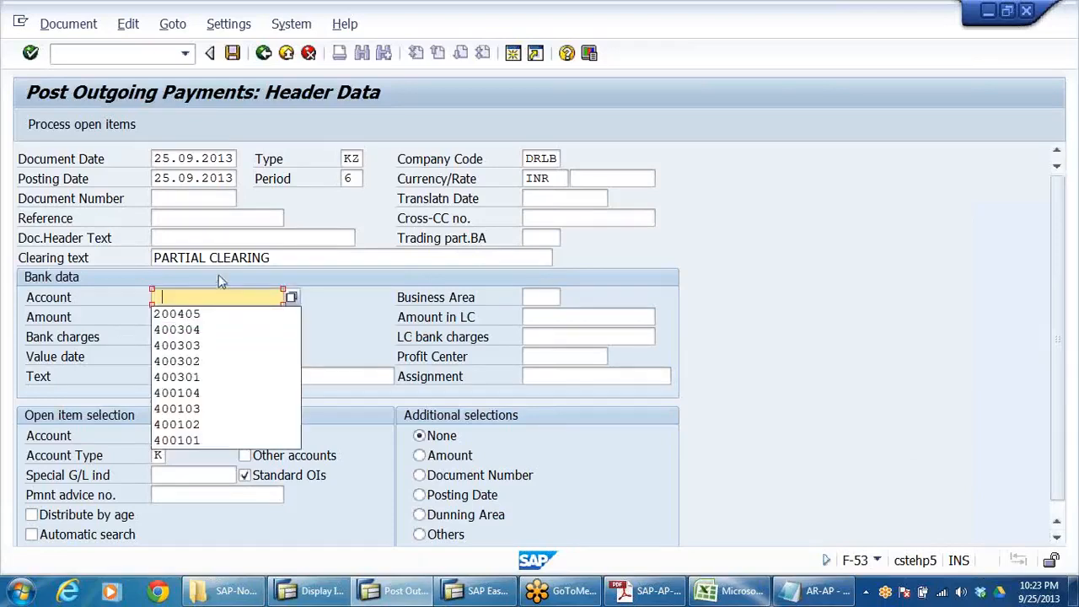
left_click(199, 313)
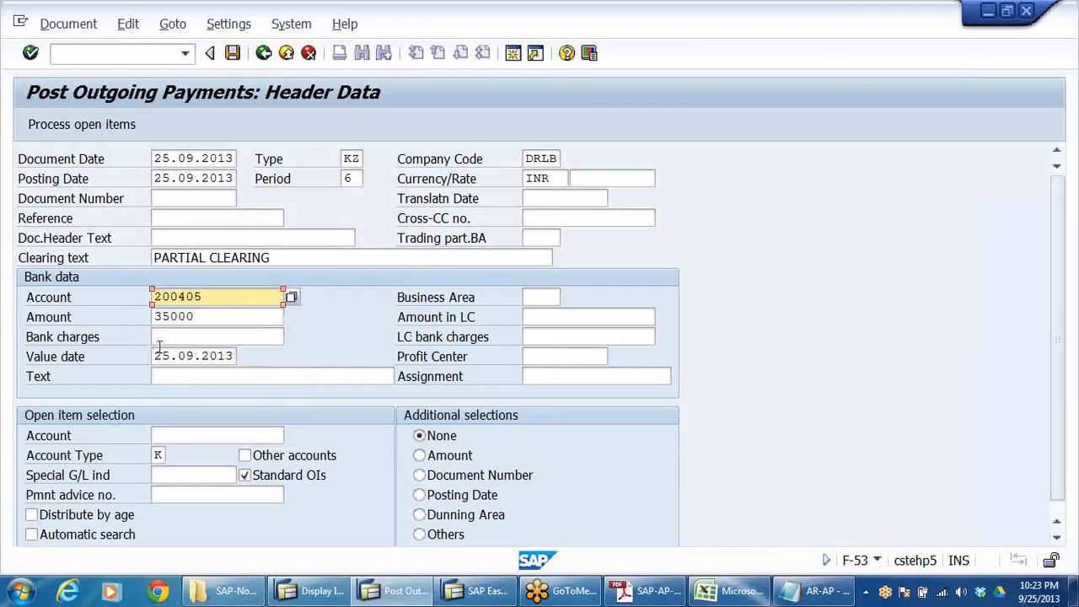
Set the bank data text to PARTIAL PAYMENT TO VENDOR, and process the open items of the vendor ABC RAW MATERIAL SUPPLIERS
left_click(164, 381)
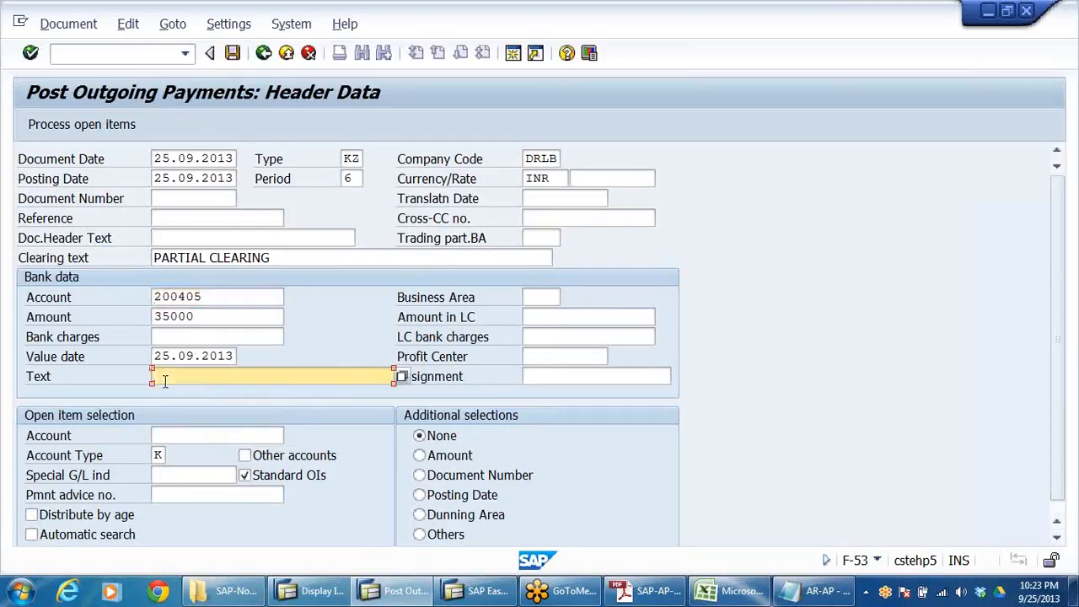
type("P")
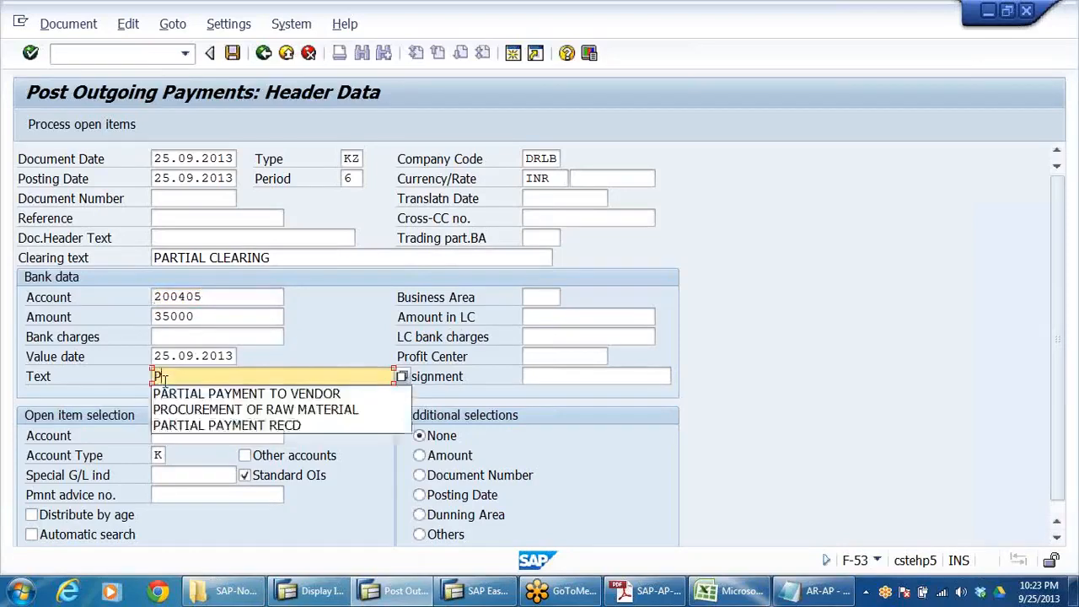
left_click(297, 395)
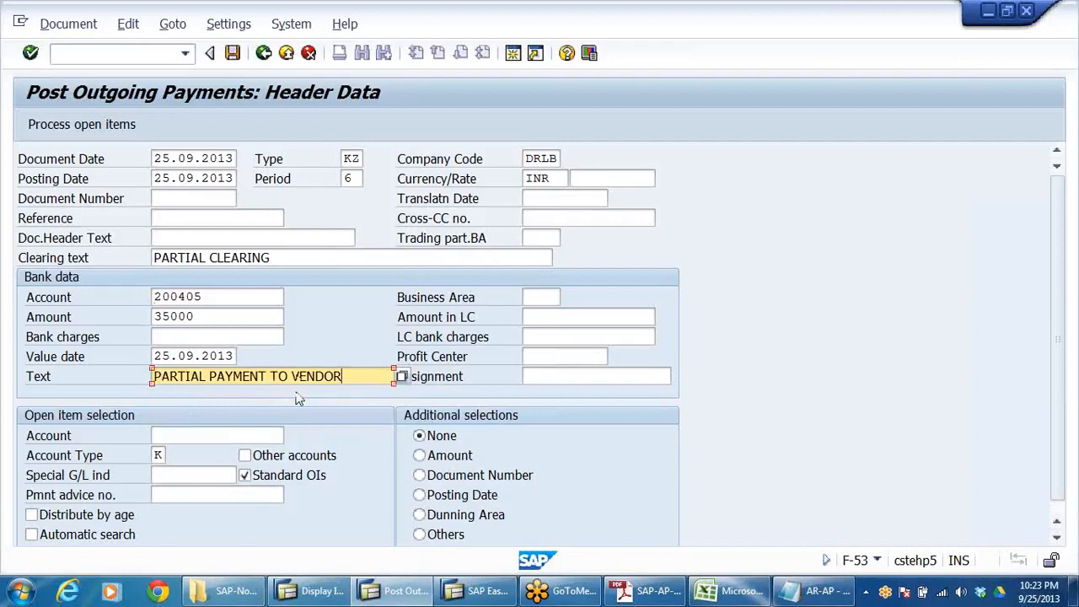
left_click(239, 436)
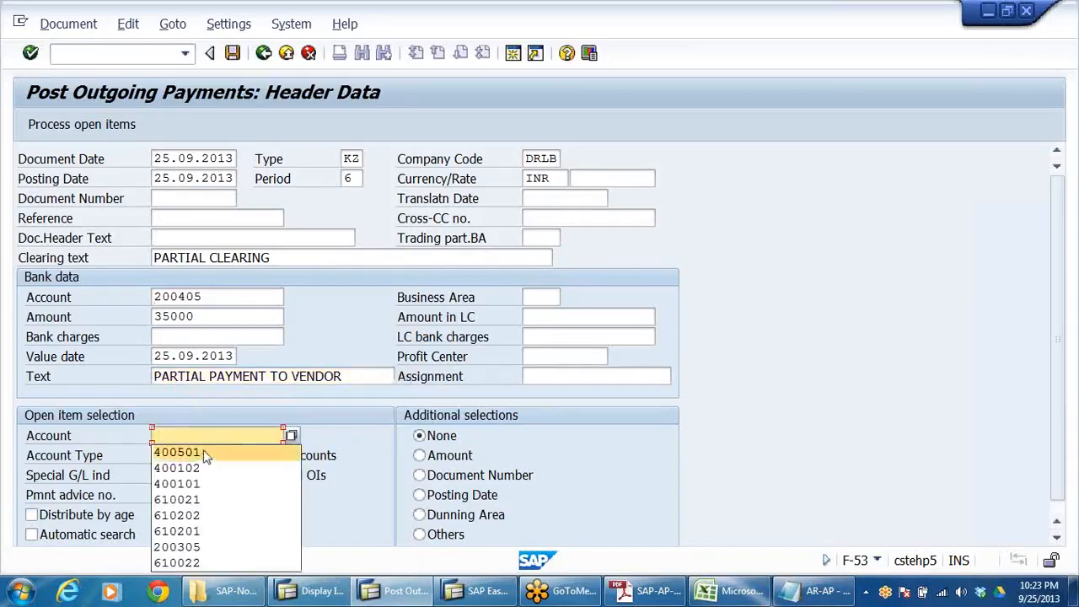
left_click(207, 452)
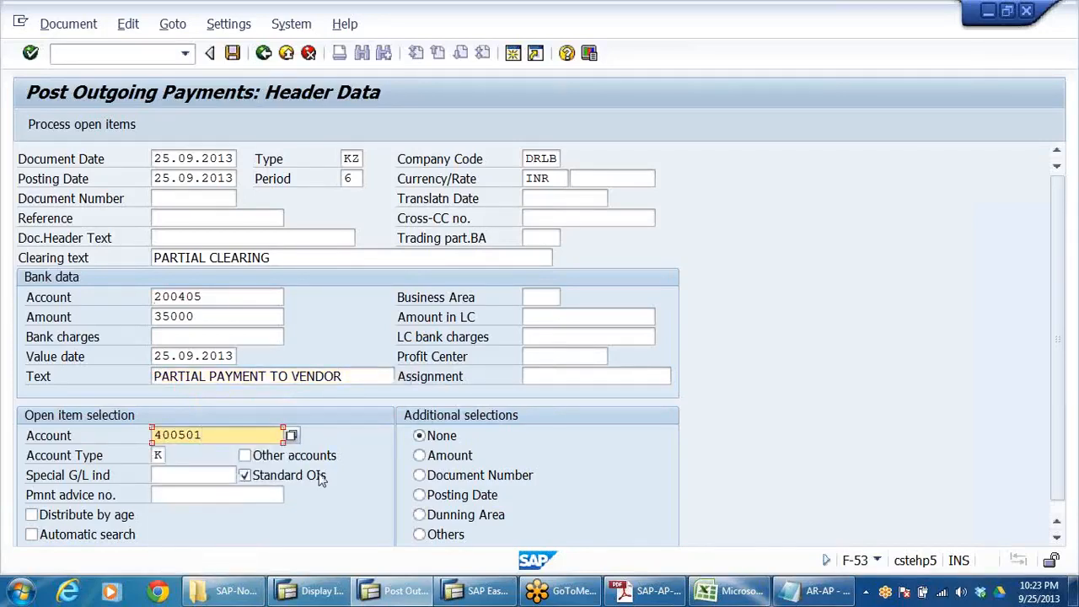
key("Return")
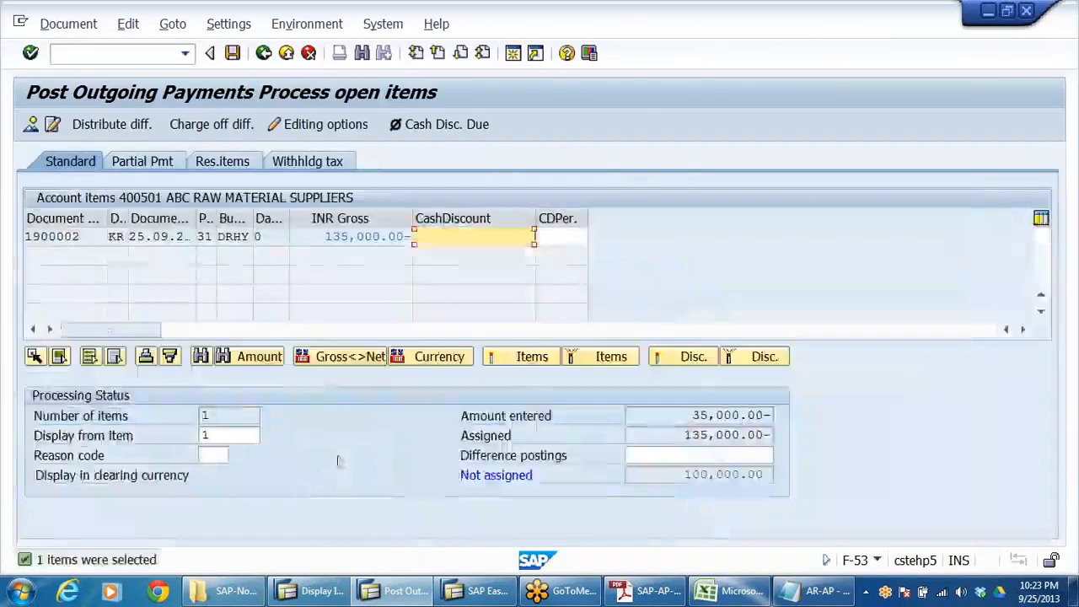
Assign the 35,000 payment to the vendor's open invoice as a partial payment and post the document
left_click(358, 237)
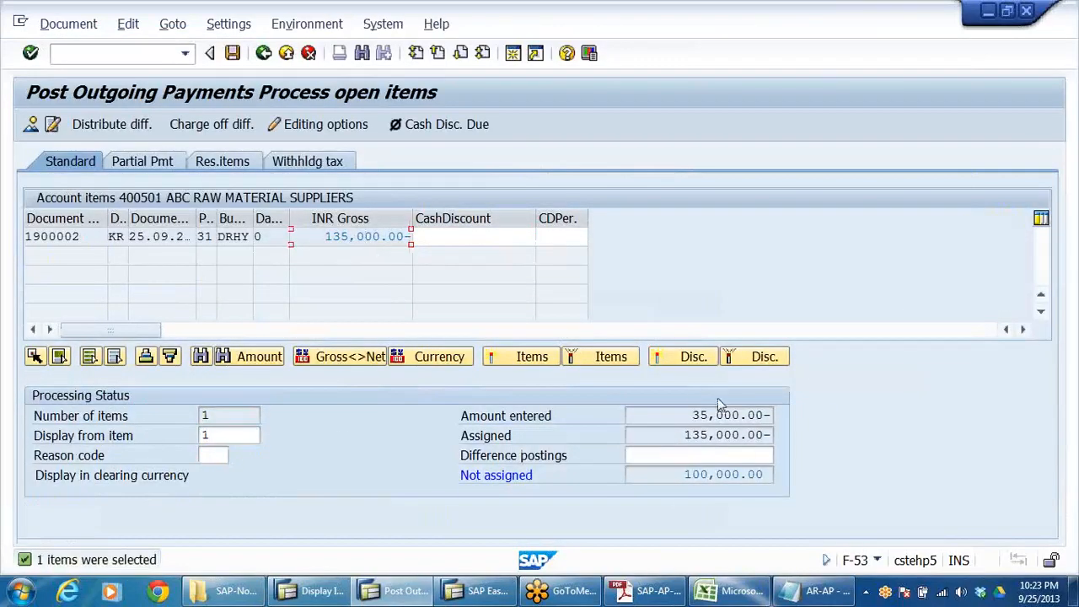
left_click(236, 58)
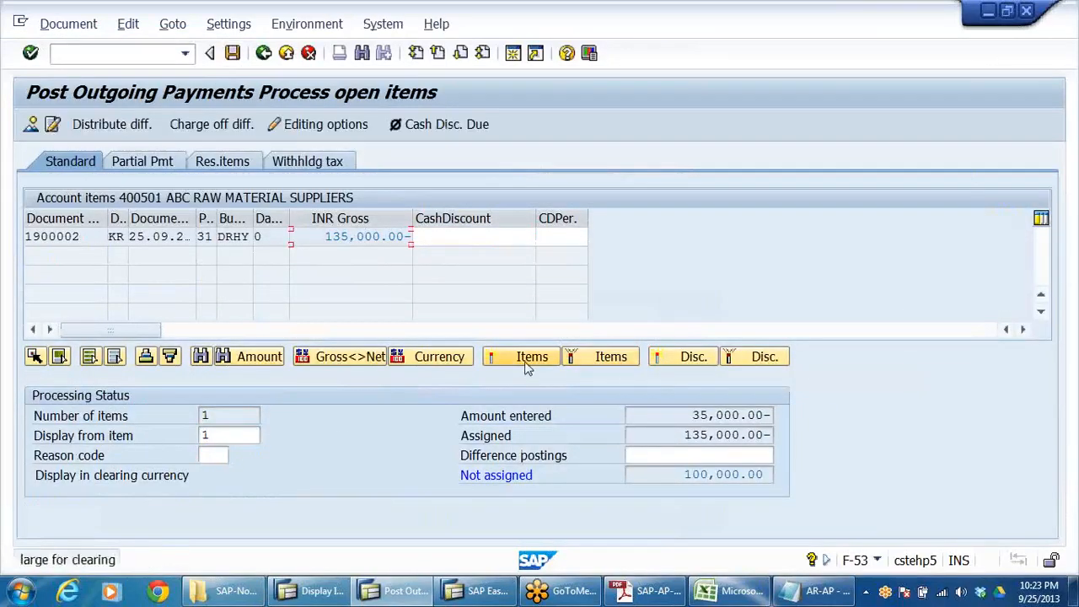
left_click(154, 165)
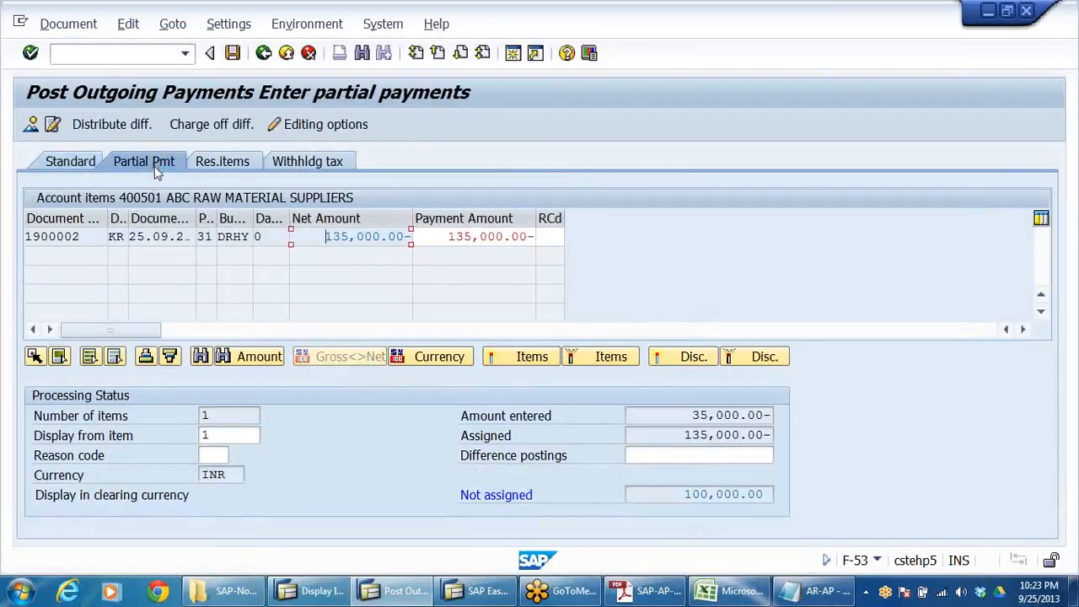
double_click(476, 237)
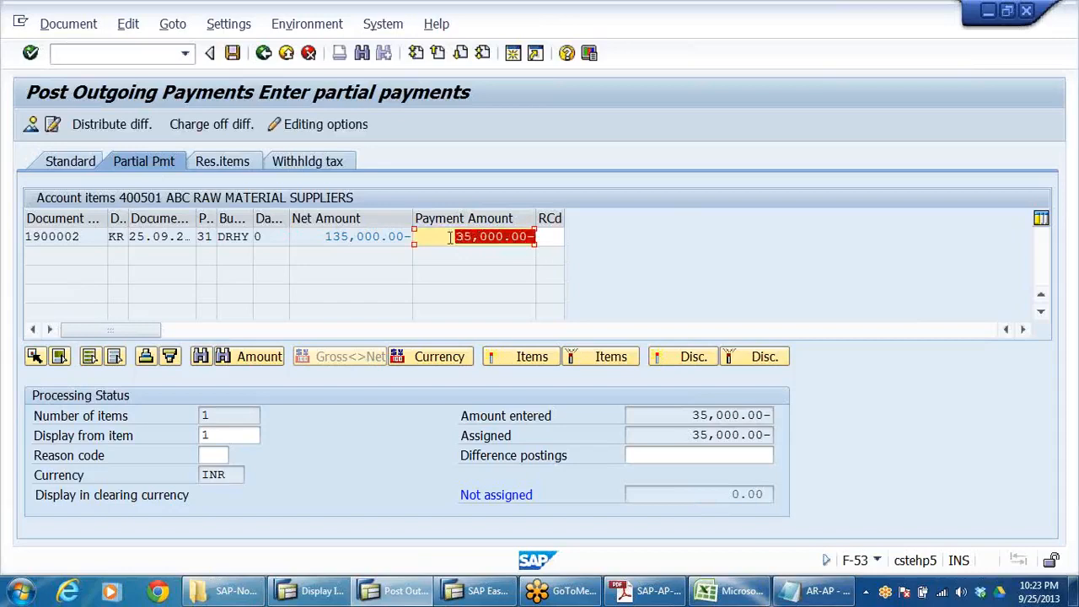
left_click(693, 415)
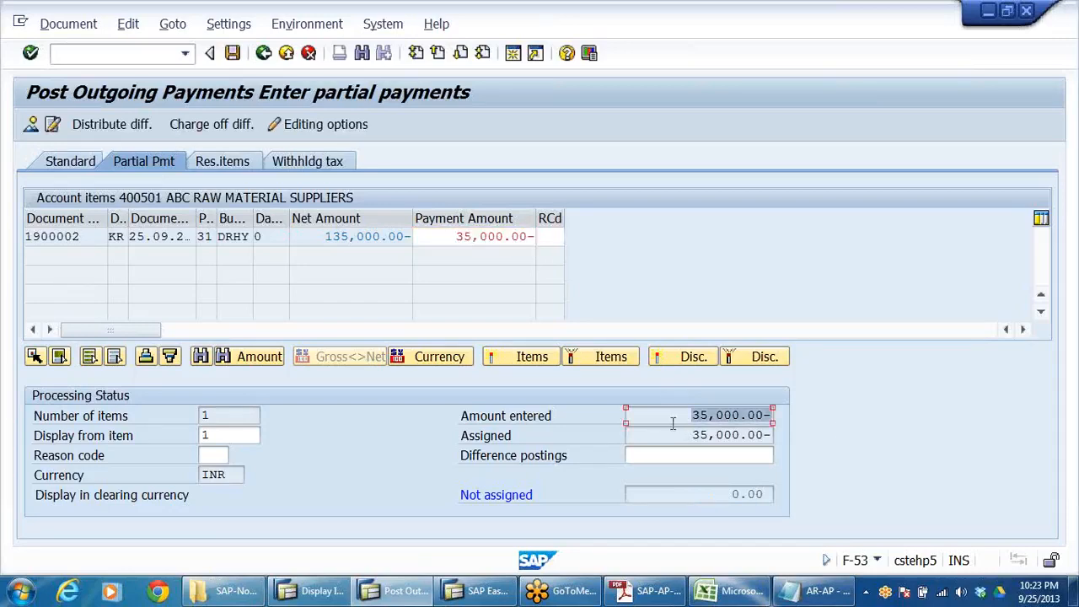
left_click(234, 55)
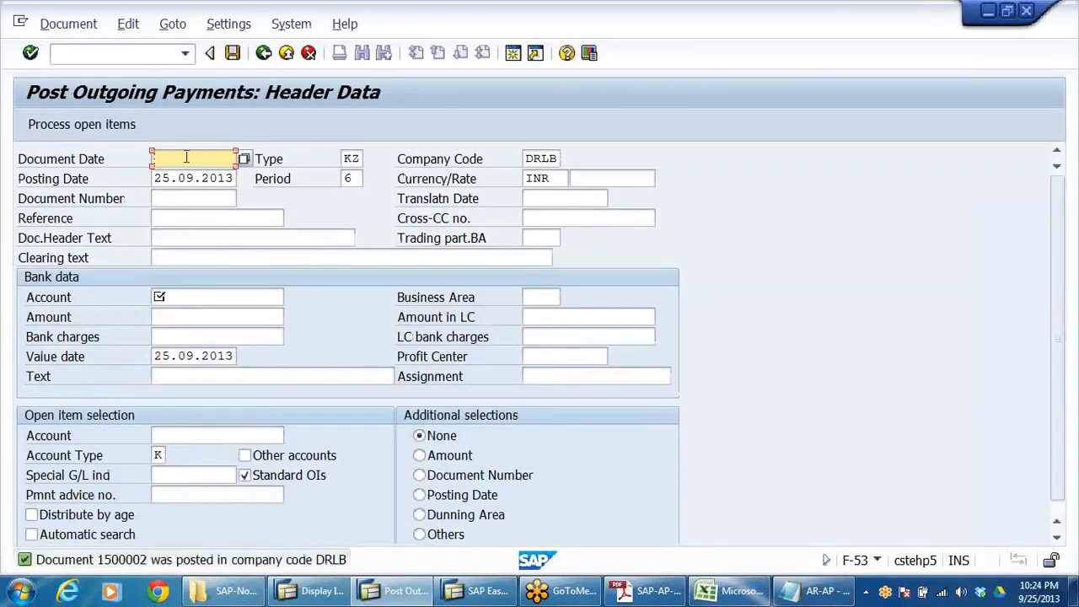
Start a second outgoing payment dated 25.09.2013 with the bank G/L account and an amount of 100000
left_click(187, 160)
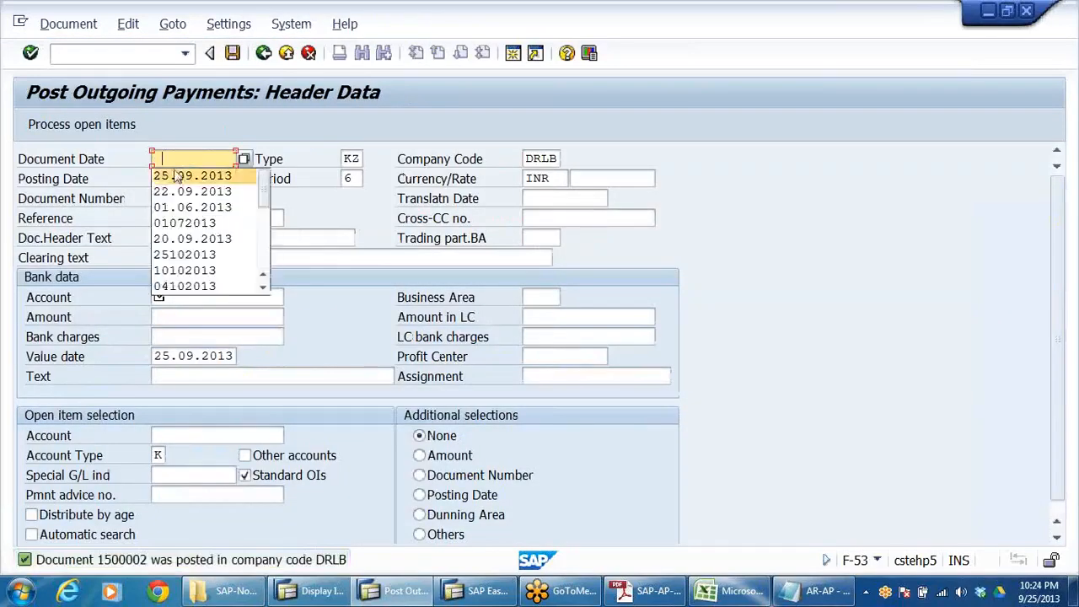
left_click(176, 175)
left_click(185, 299)
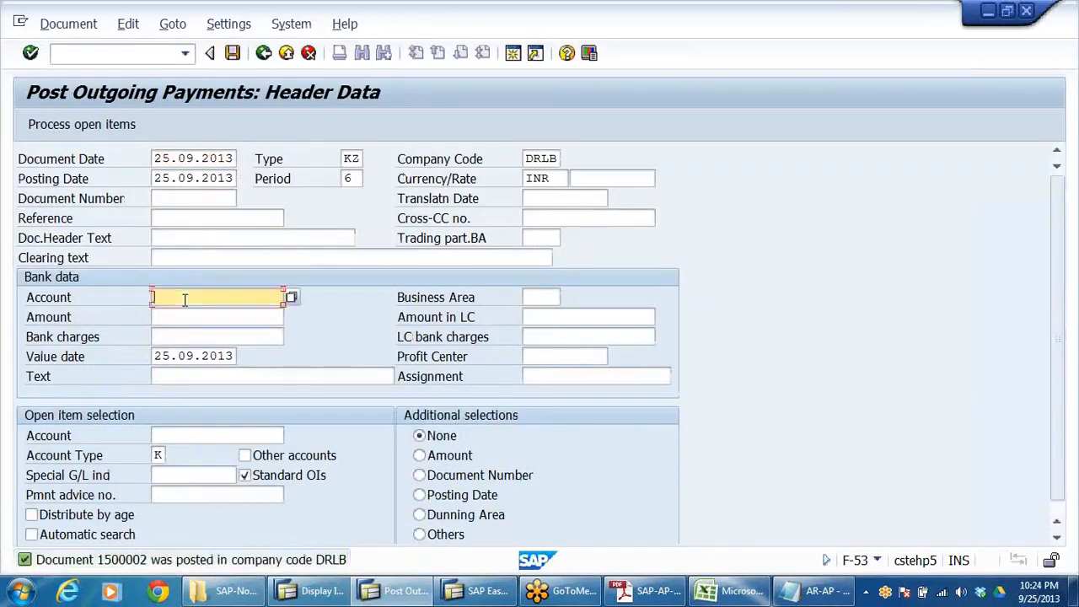
left_click(183, 309)
left_click(185, 316)
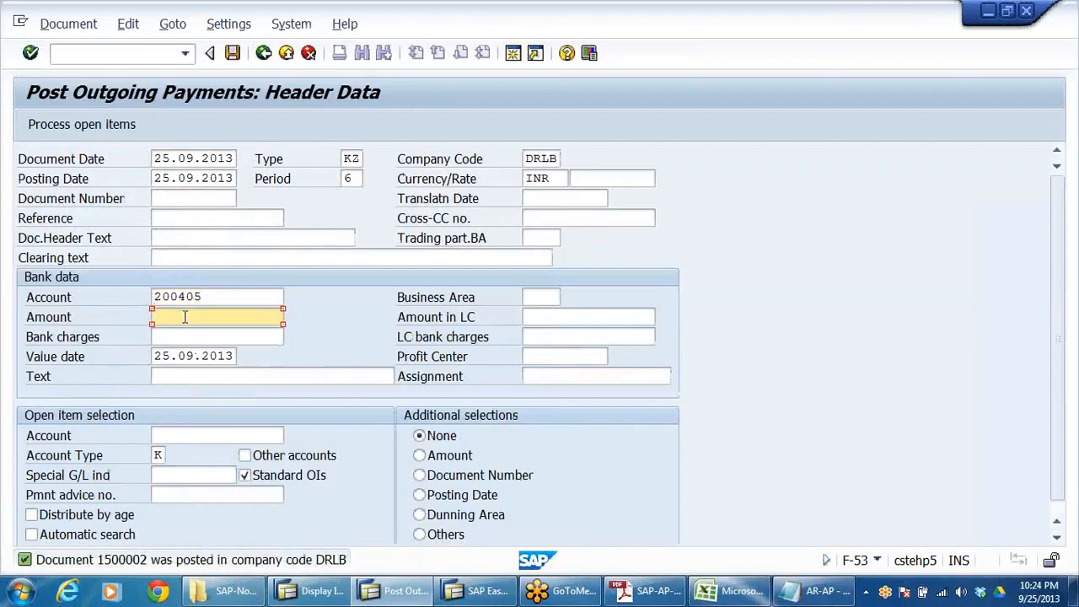
type("1")
Set the second payment's text to PARTIAL PAYMENT TO VENDOR, and process the same vendor's open items
left_click(228, 381)
left_click(169, 382)
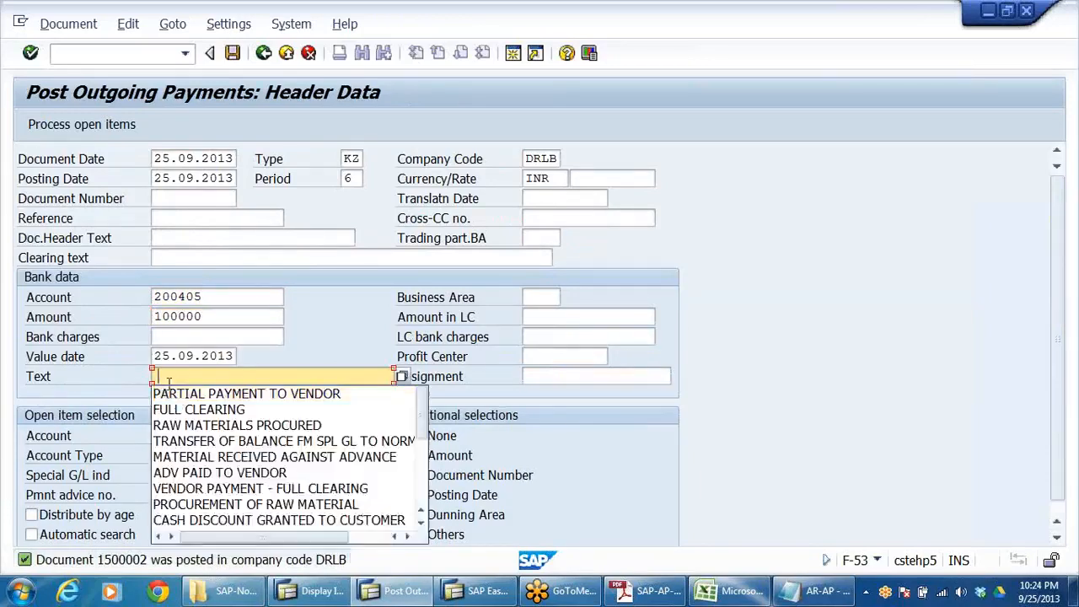
left_click(177, 394)
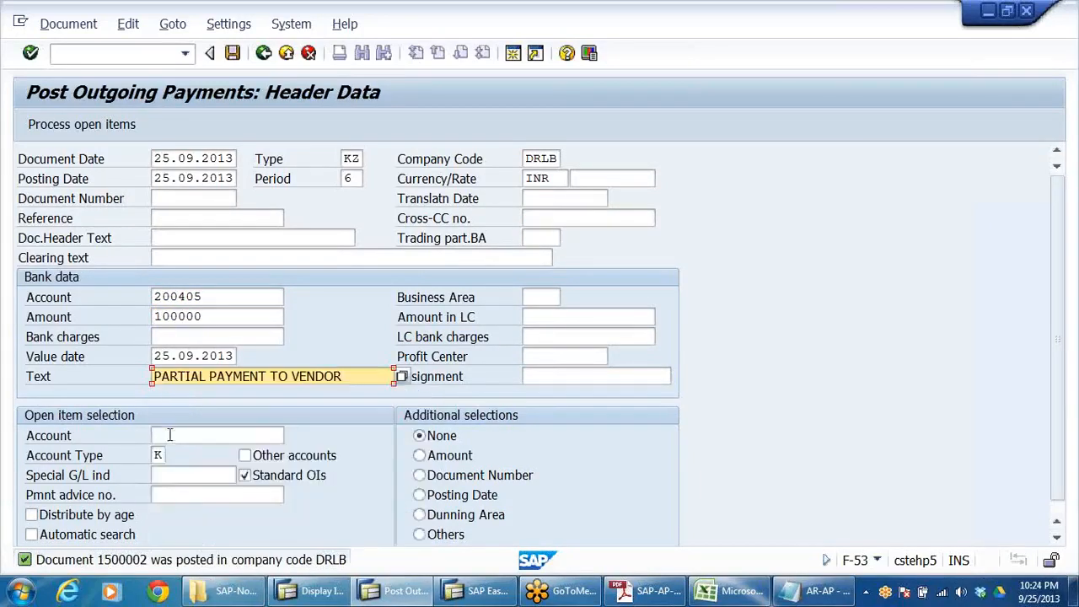
left_click(173, 435)
left_click(178, 453)
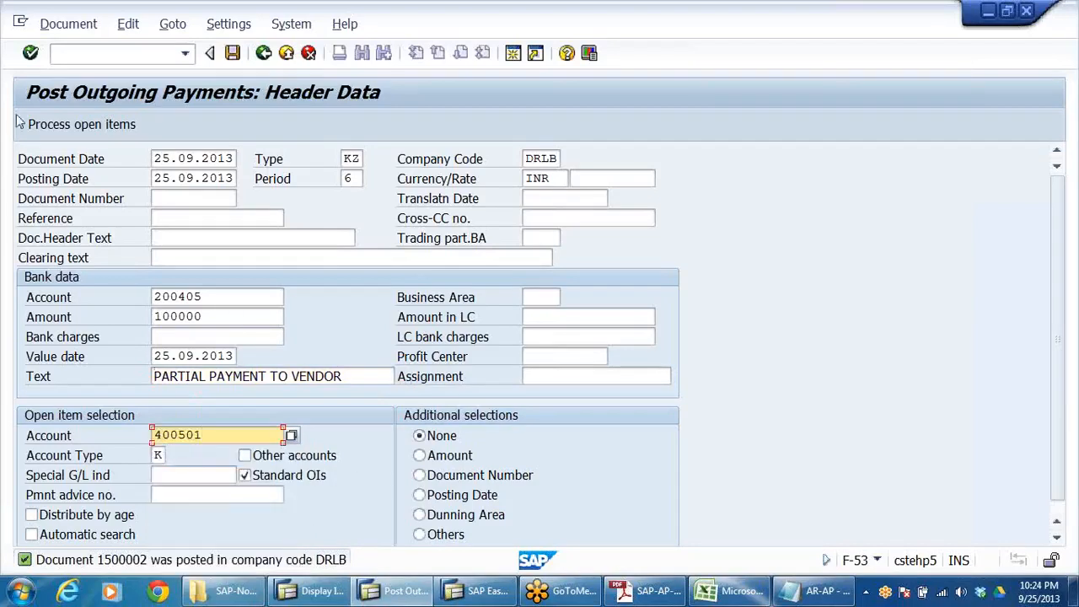
left_click(42, 124)
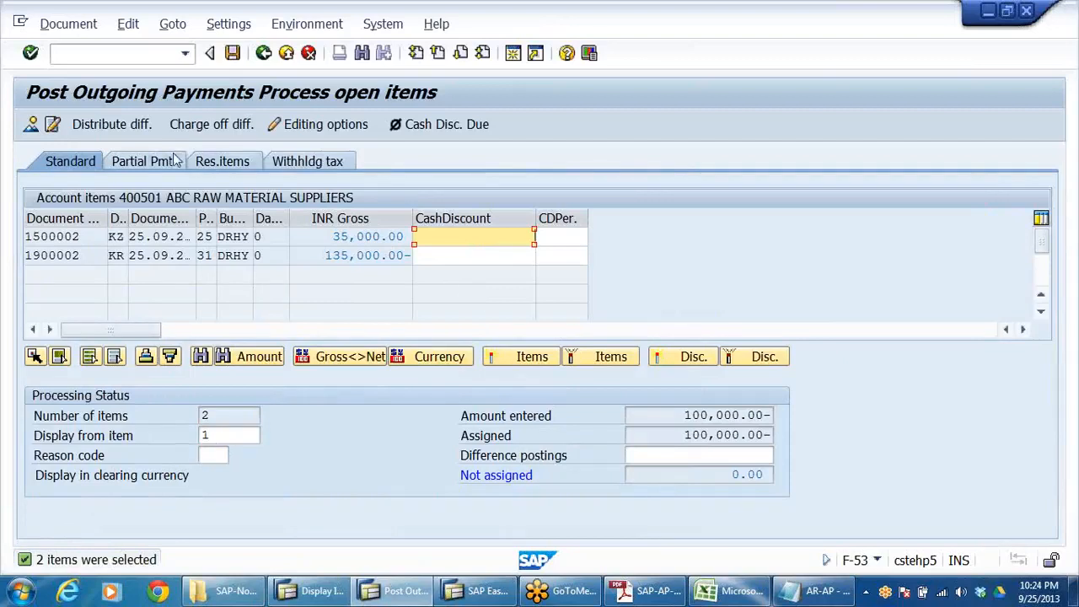
Check the entered amount against the assigned amount, post the 100,000 payment against both open items, and leave F-53
left_click(364, 259)
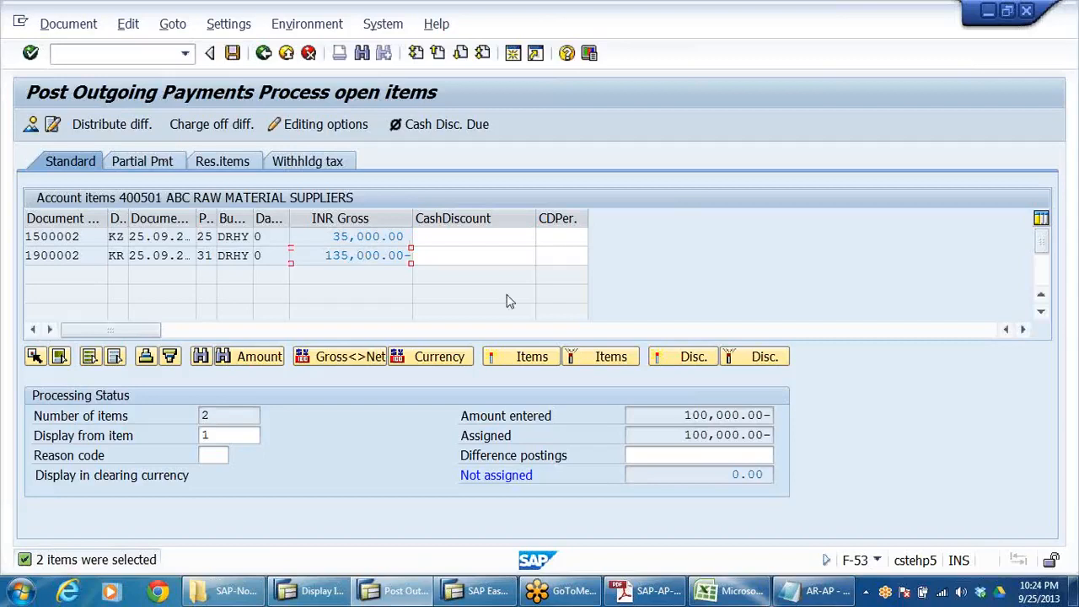
key("Up")
left_click_drag(667, 421, 803, 449)
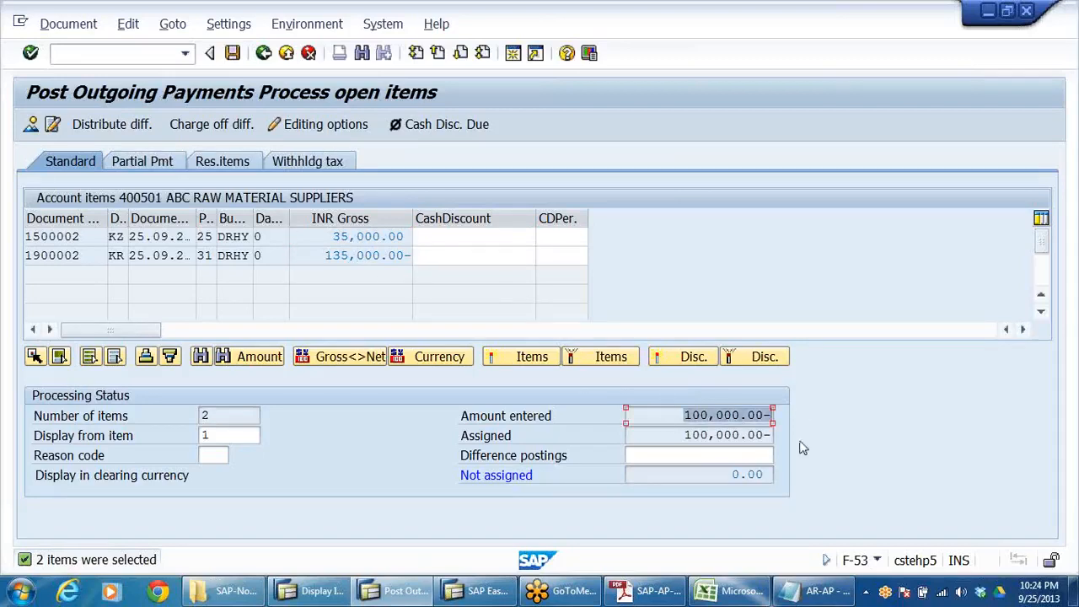
left_click_drag(682, 437, 905, 429)
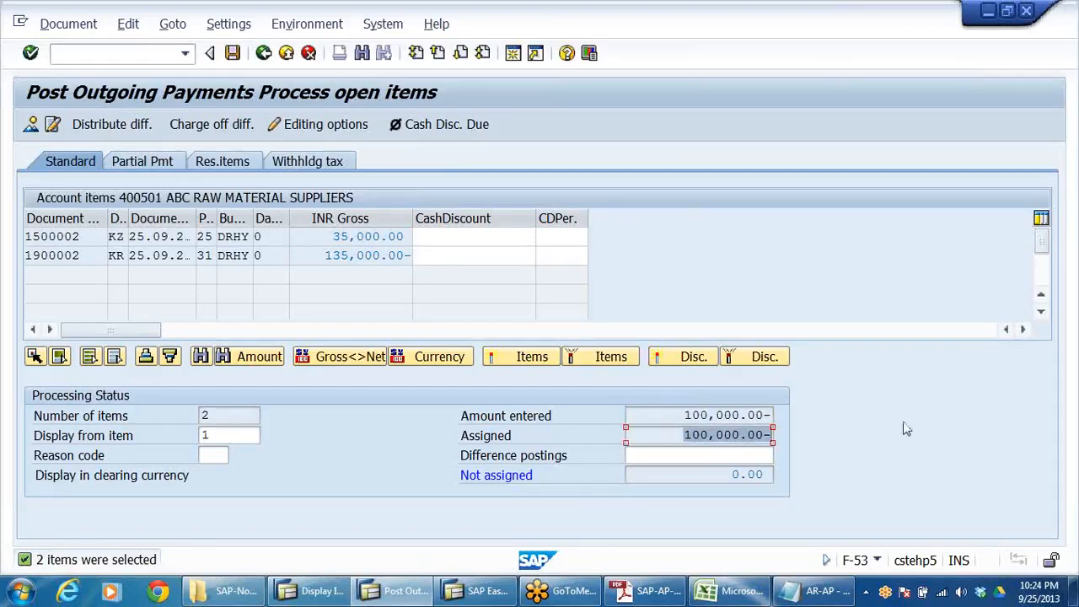
left_click(235, 56)
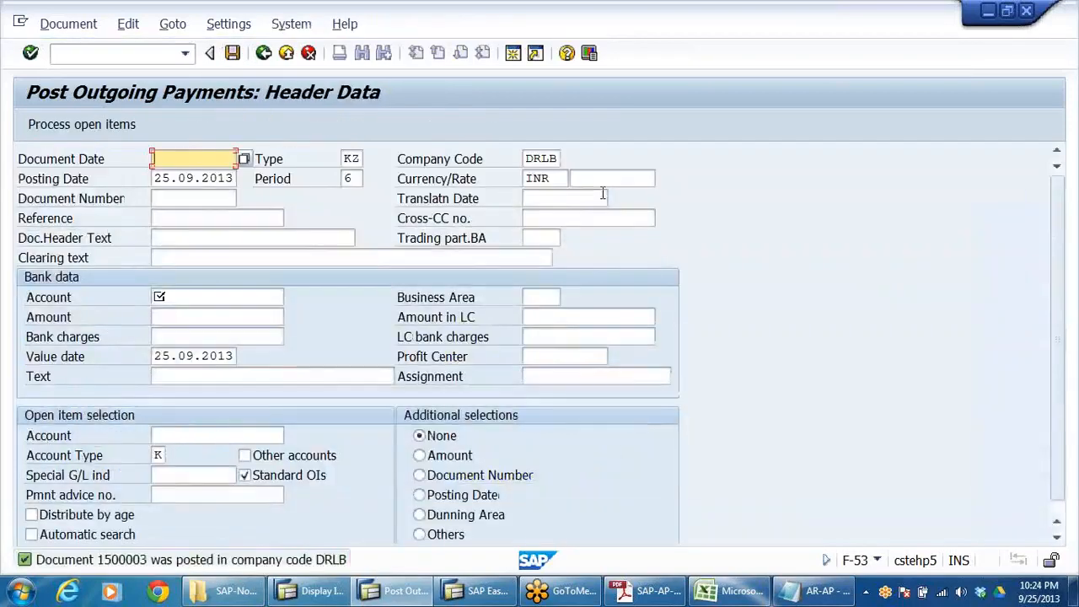
left_click(288, 54)
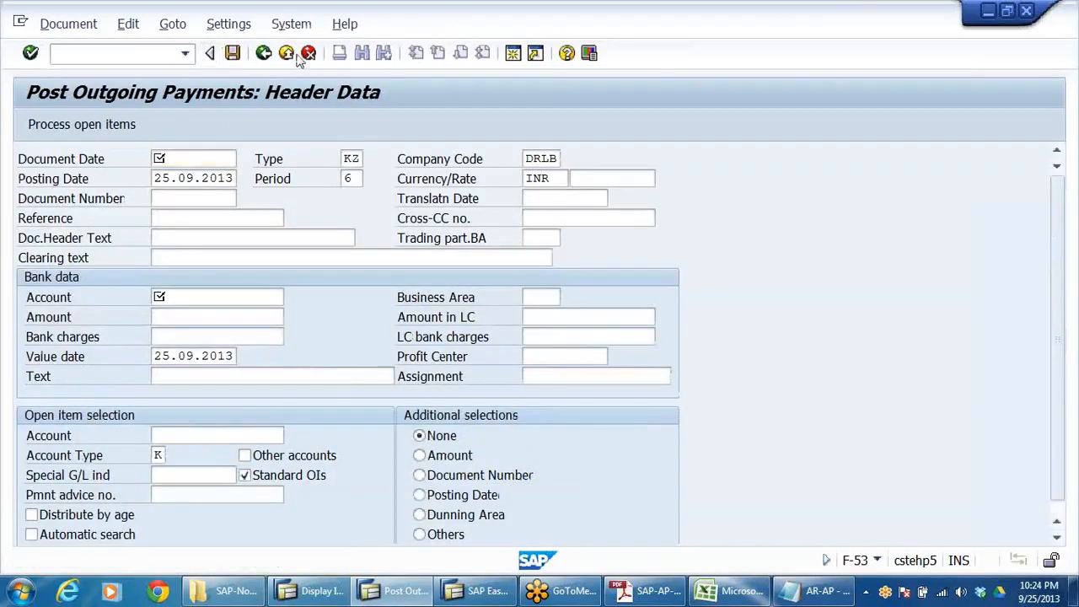
left_click(325, 388)
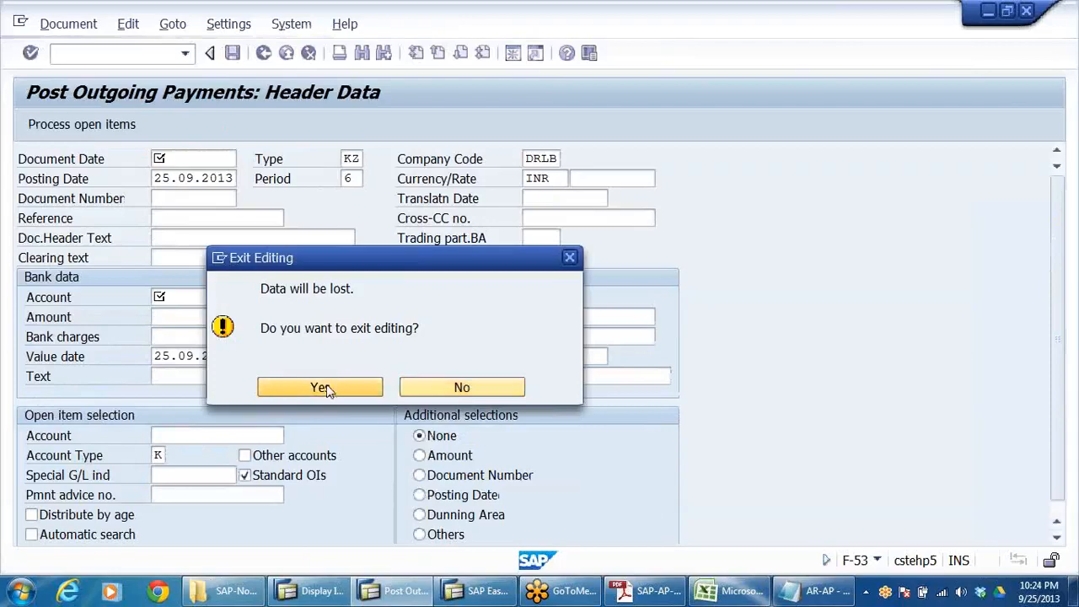
Leave the outgoing payment without saving and list the vendor's open, then cleared line items for company code DRLB in FBL1N
scroll(327, 389, "down", 1)
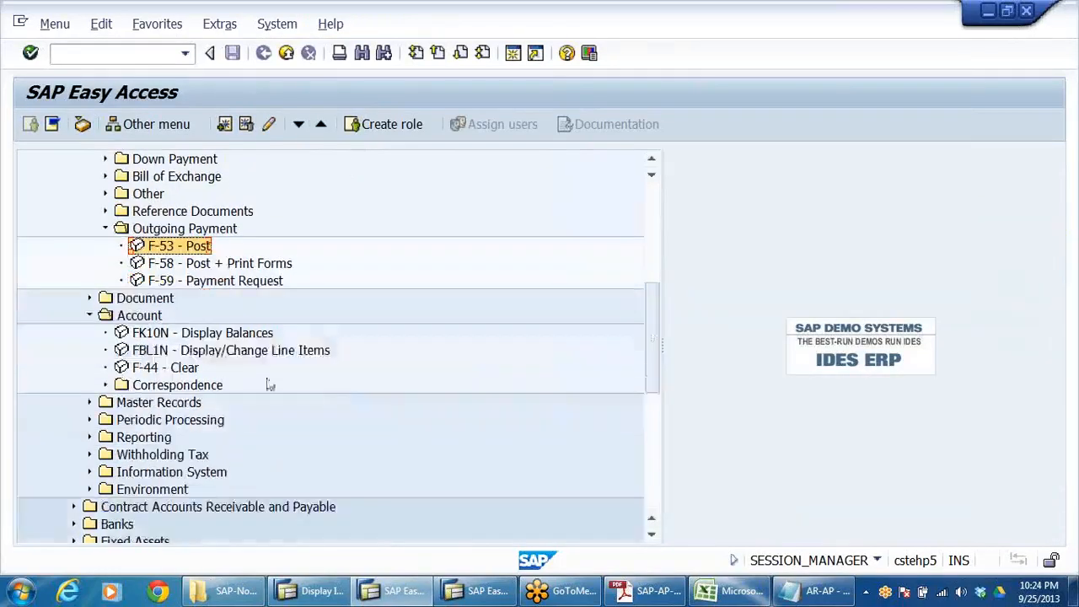
double_click(193, 351)
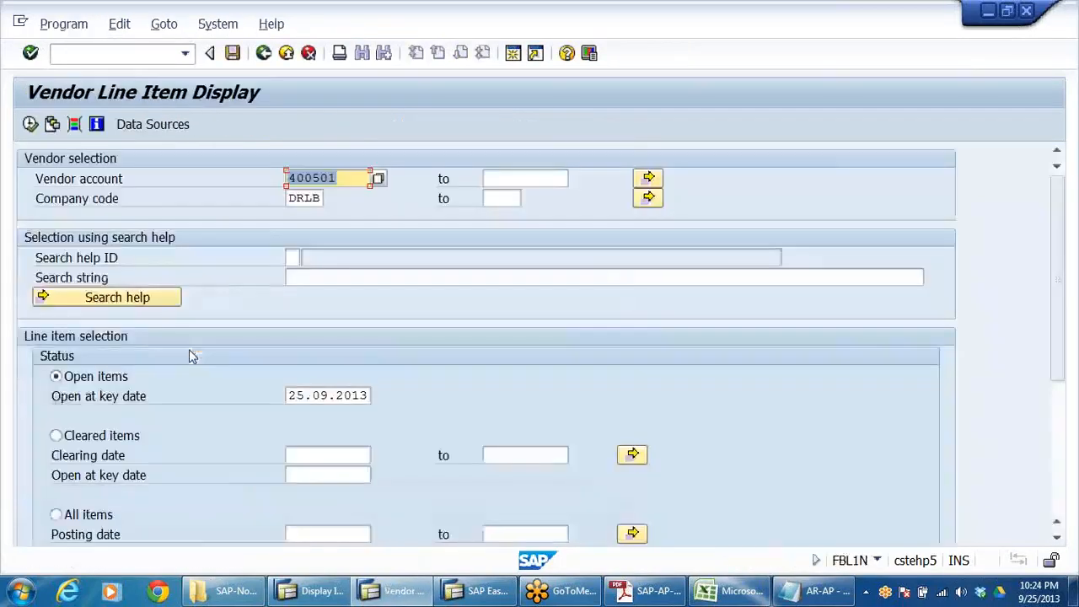
left_click(30, 124)
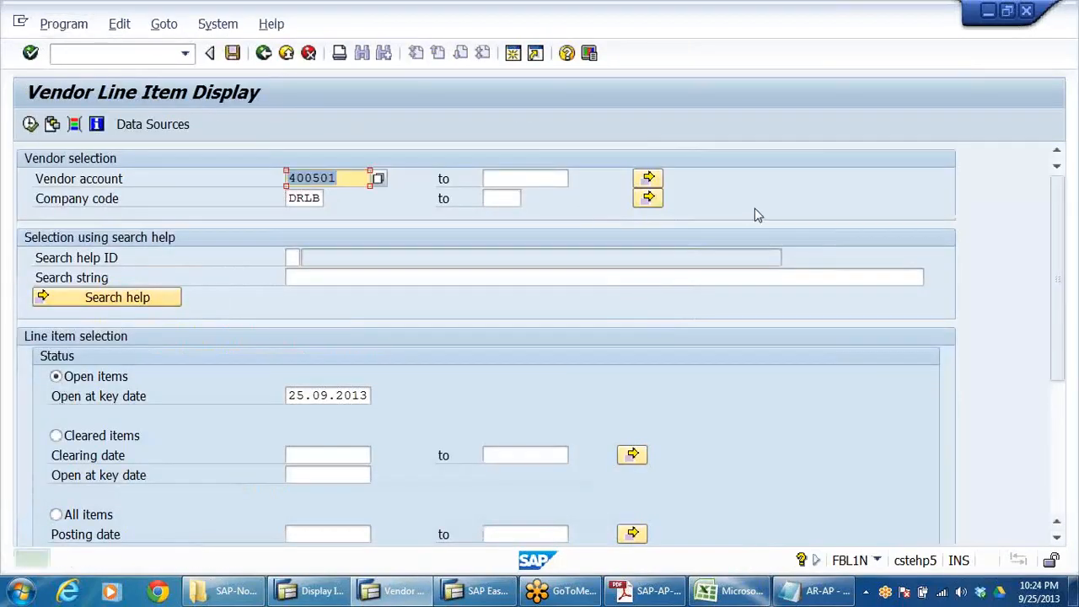
left_click(88, 438)
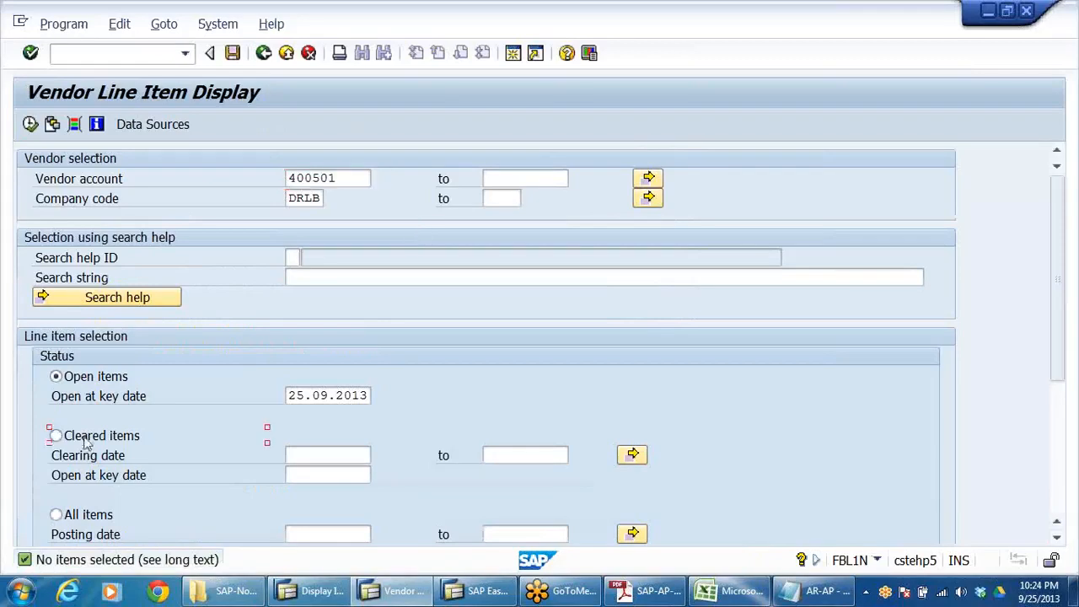
left_click(30, 124)
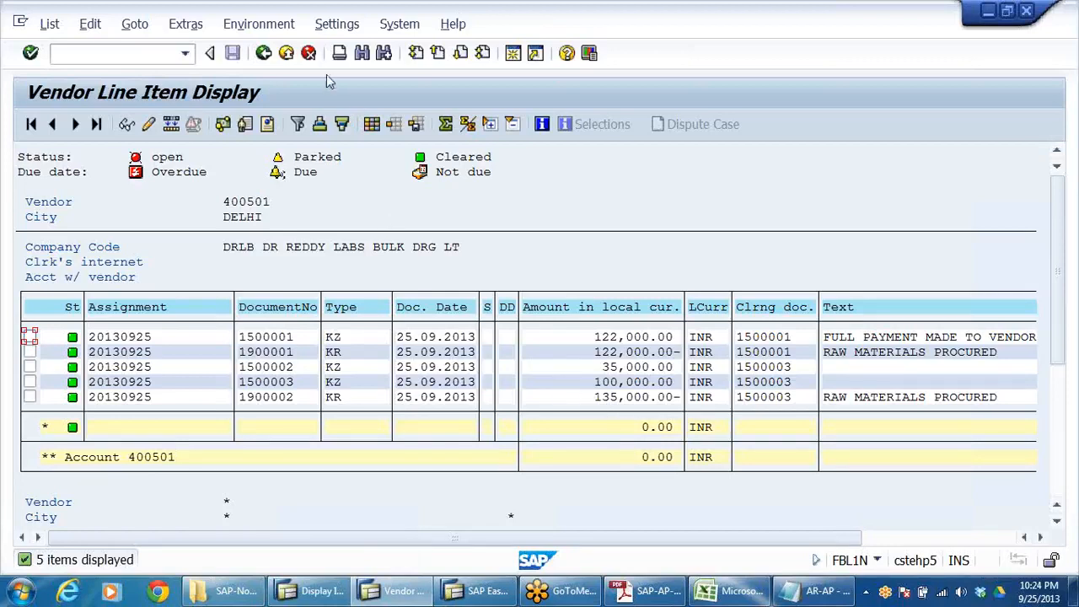
Leave the vendor line item report and collapse the Outgoing Payment folder in the SAP Easy Access tree
left_click(286, 53)
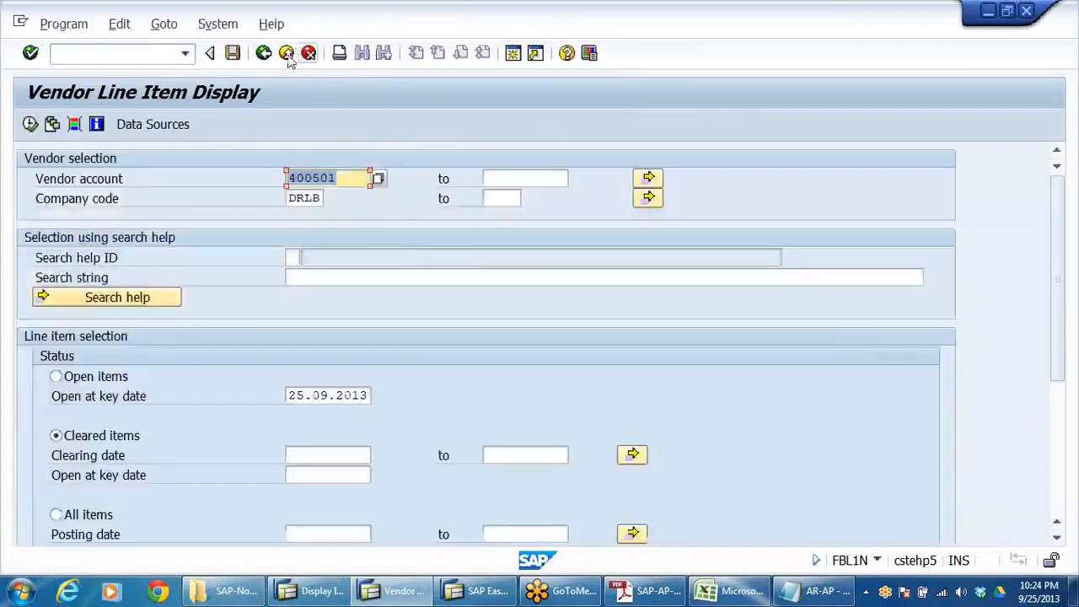
left_click(286, 53)
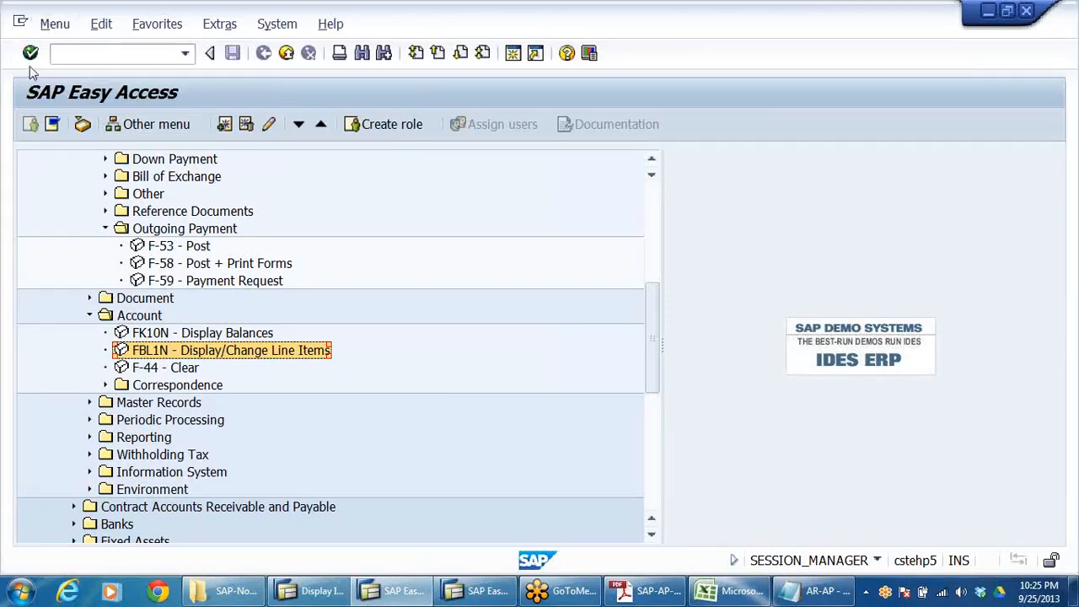
left_click(105, 229)
scroll(234, 251, "up", 5)
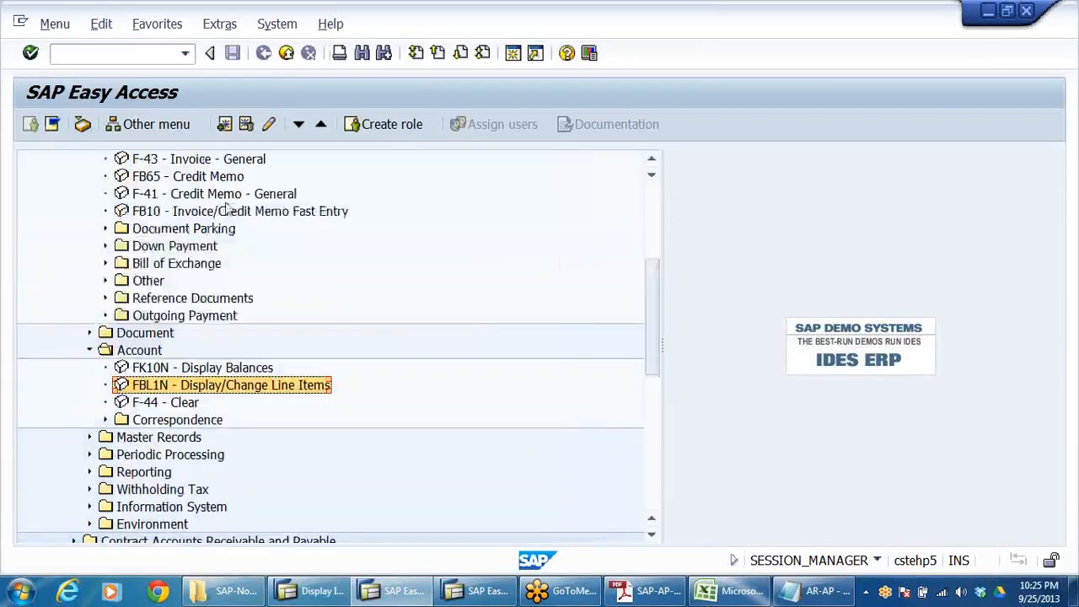
Switch to the AR-AP notes in Notepad and review the normal purchase and vendor payment entries under TREATMENT OF ADVANCE TO VENDORS
left_click(822, 594)
scroll(374, 275, "down", 6)
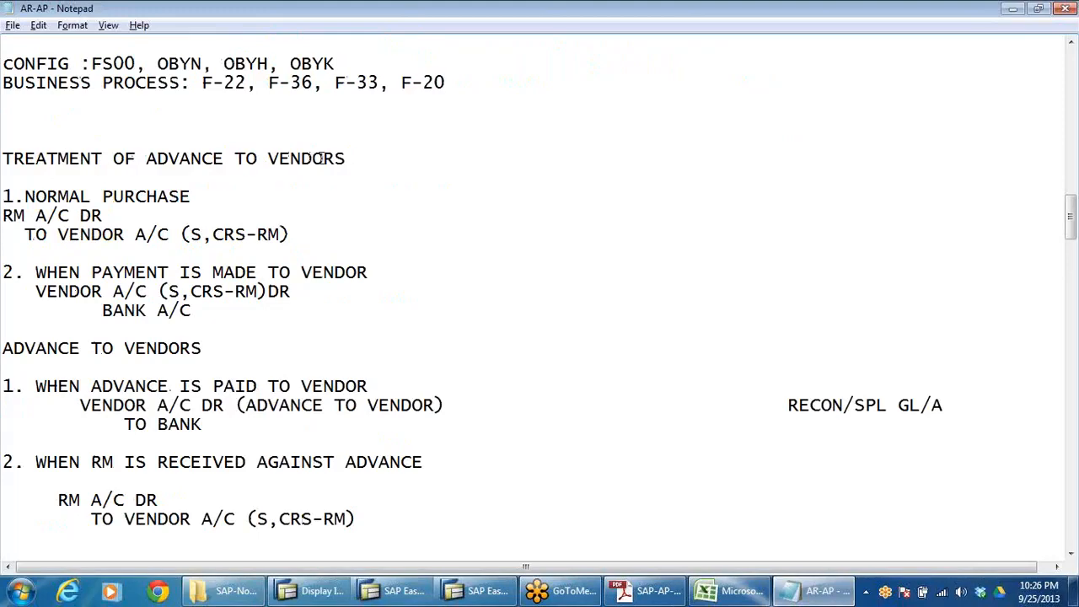
left_click_drag(380, 160, 3, 169)
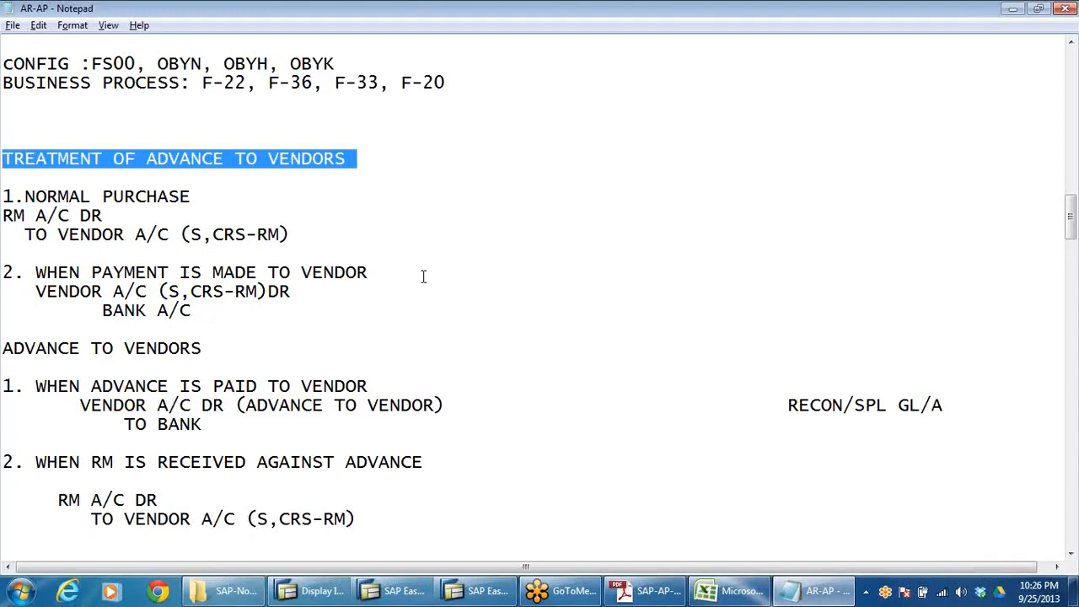
left_click(24, 197)
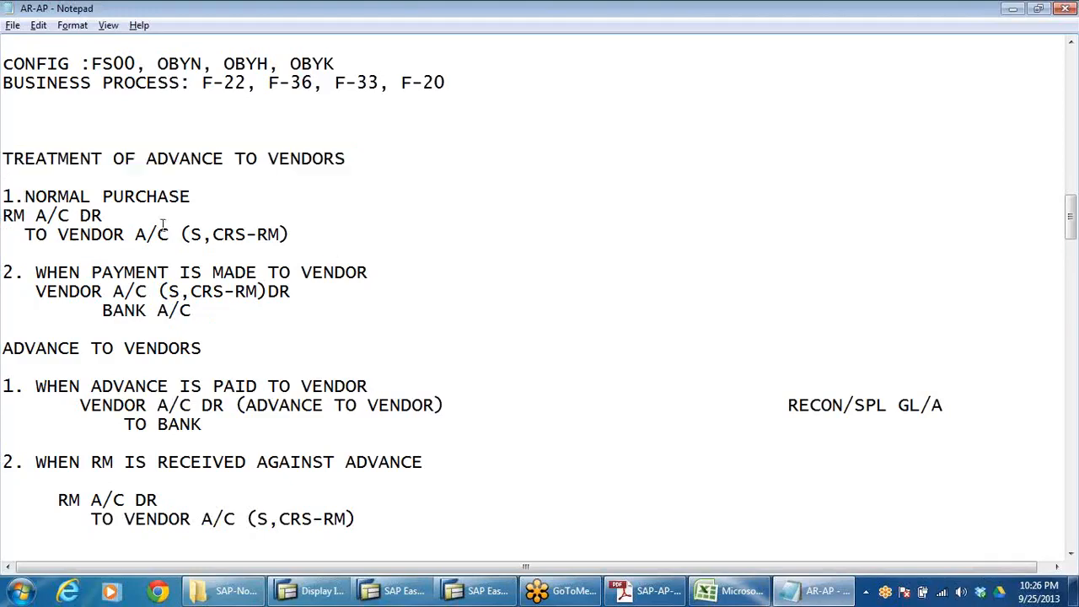
left_click_drag(130, 216, 3, 217)
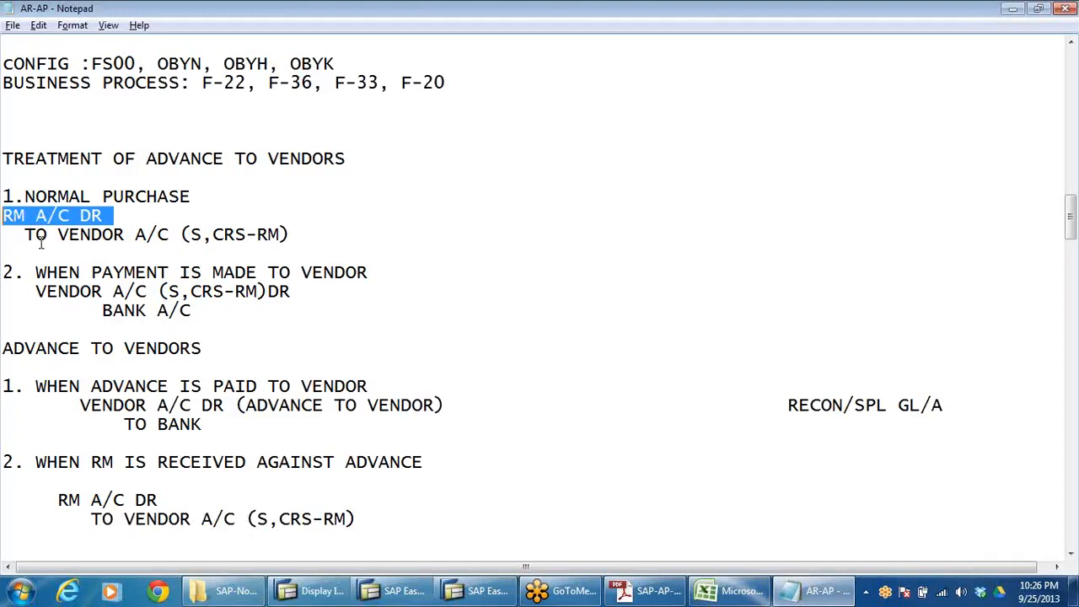
left_click(113, 235)
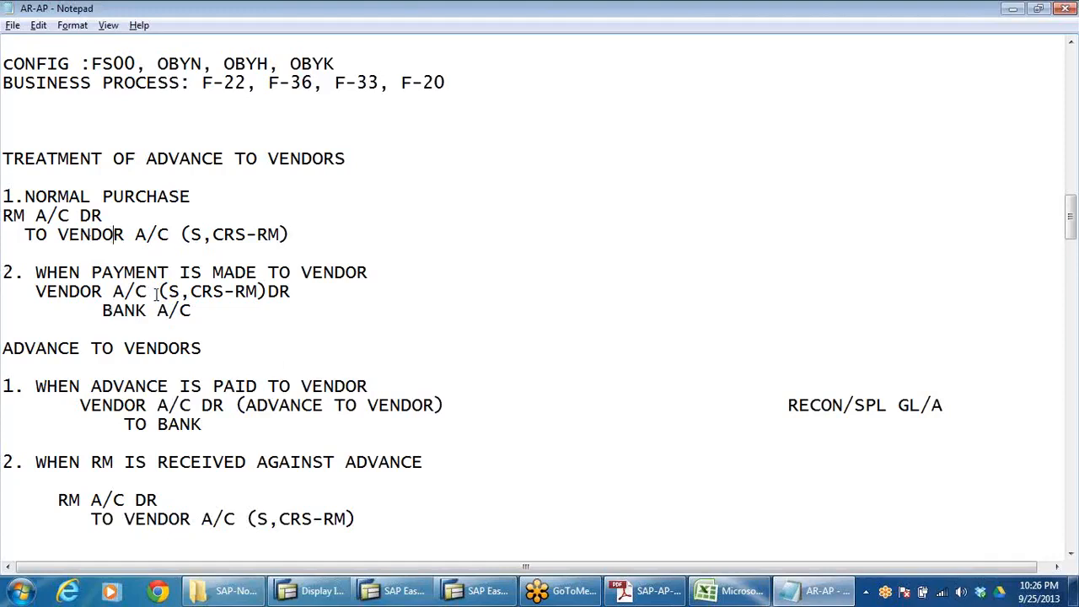
left_click_drag(190, 291, 291, 291)
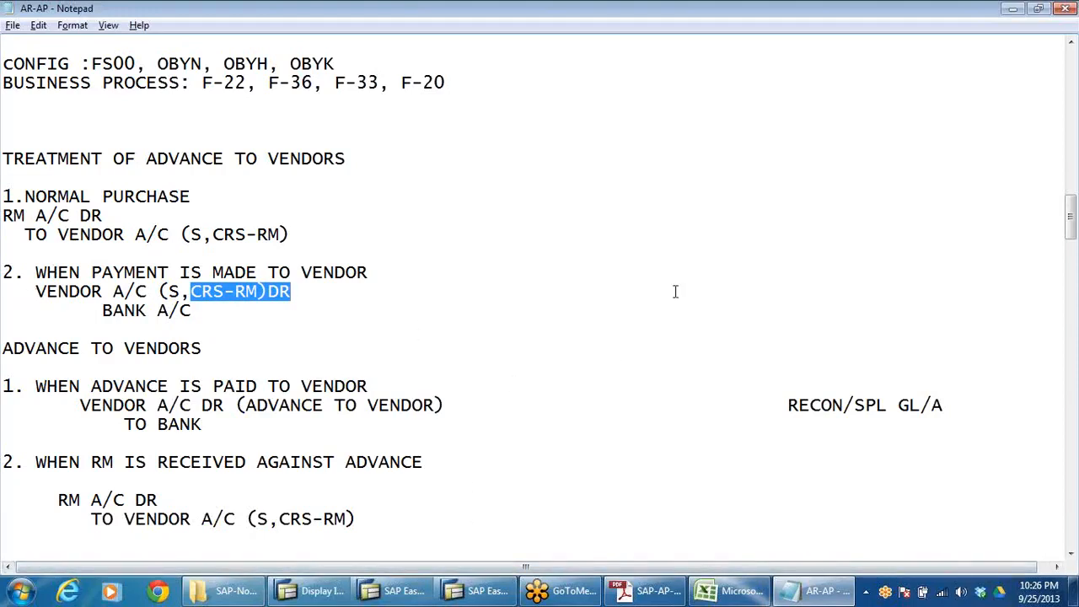
Examine the journal entry for an advance paid to a vendor, highlighting its debit, bank and ADVANCE TO VENDOR parts
scroll(591, 270, "down", 3)
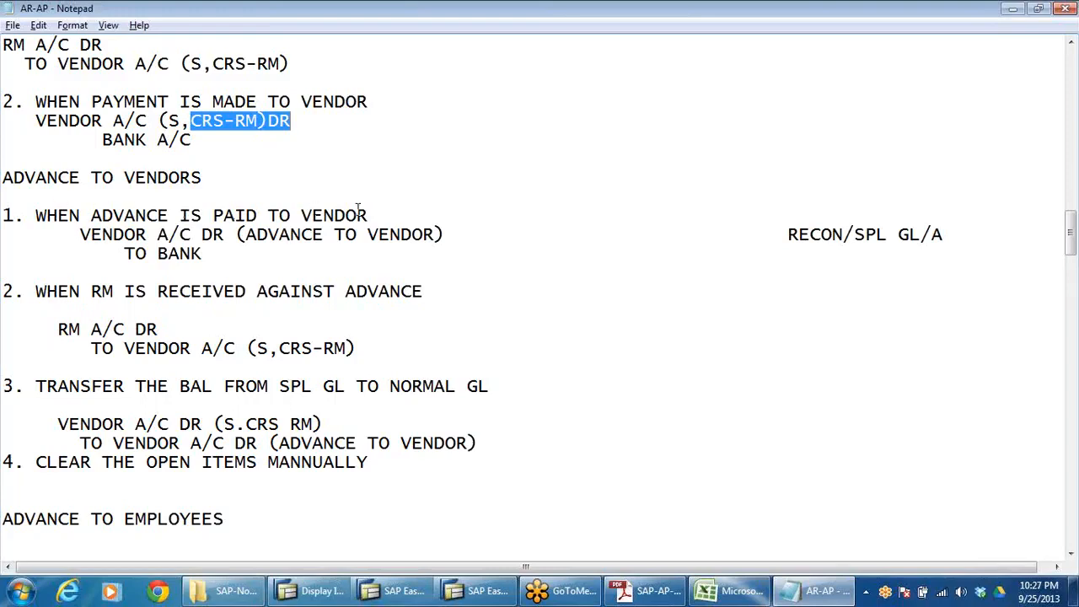
left_click_drag(80, 234, 202, 236)
left_click_drag(124, 253, 207, 257)
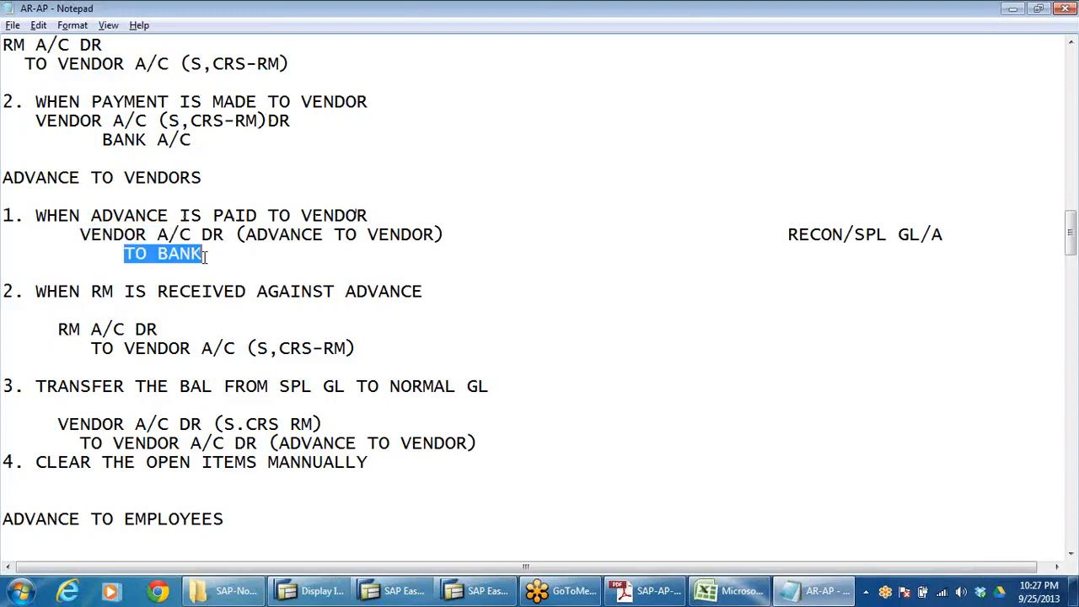
left_click(81, 236)
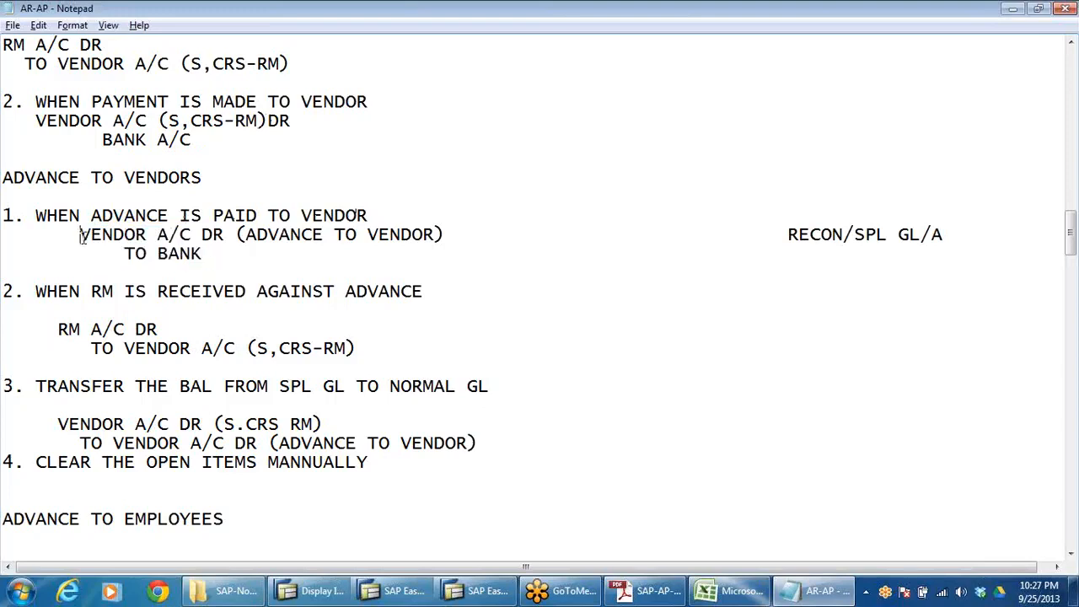
left_click_drag(82, 236, 446, 237)
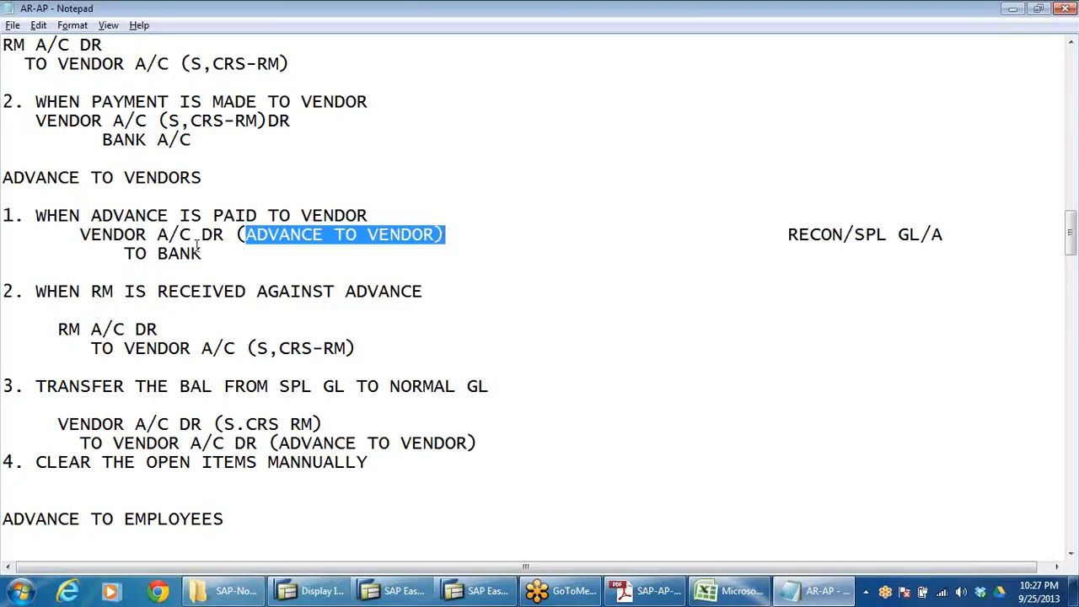
left_click_drag(90, 216, 493, 222)
left_click(259, 274)
left_click(435, 232)
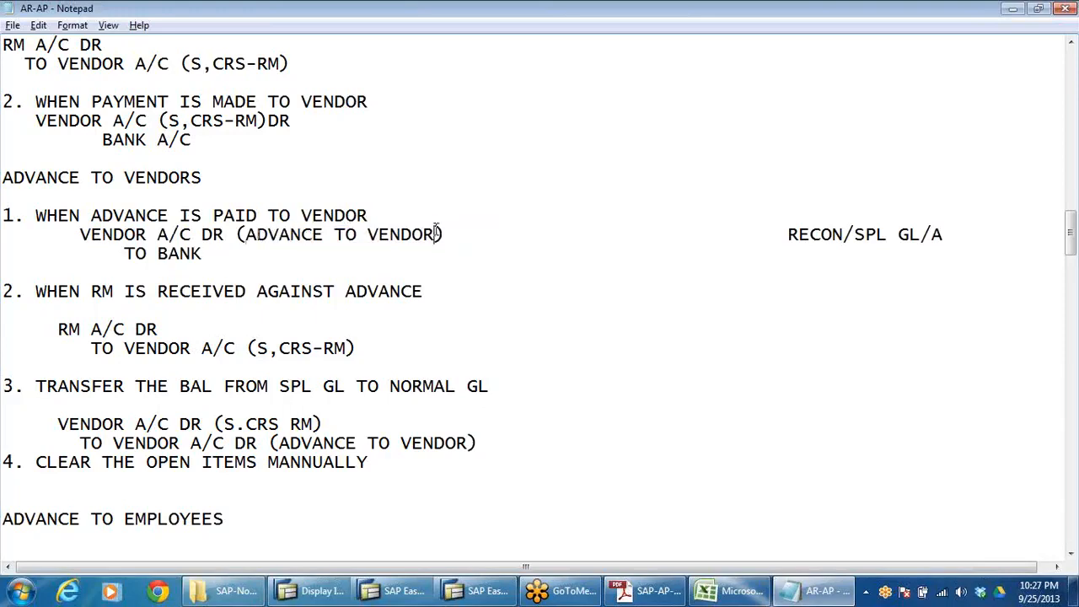
left_click(168, 253)
left_click_drag(244, 235, 447, 242)
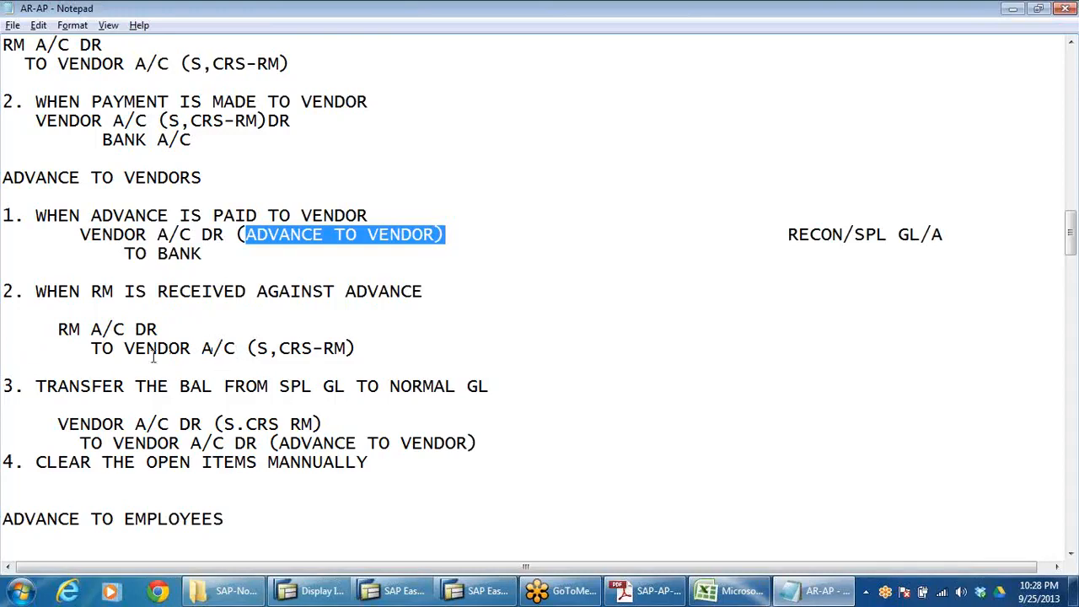
Review the entry for raw material received against the advance, highlighting the vendor credit and its S,CRS-RM account
left_click_drag(47, 329, 202, 348)
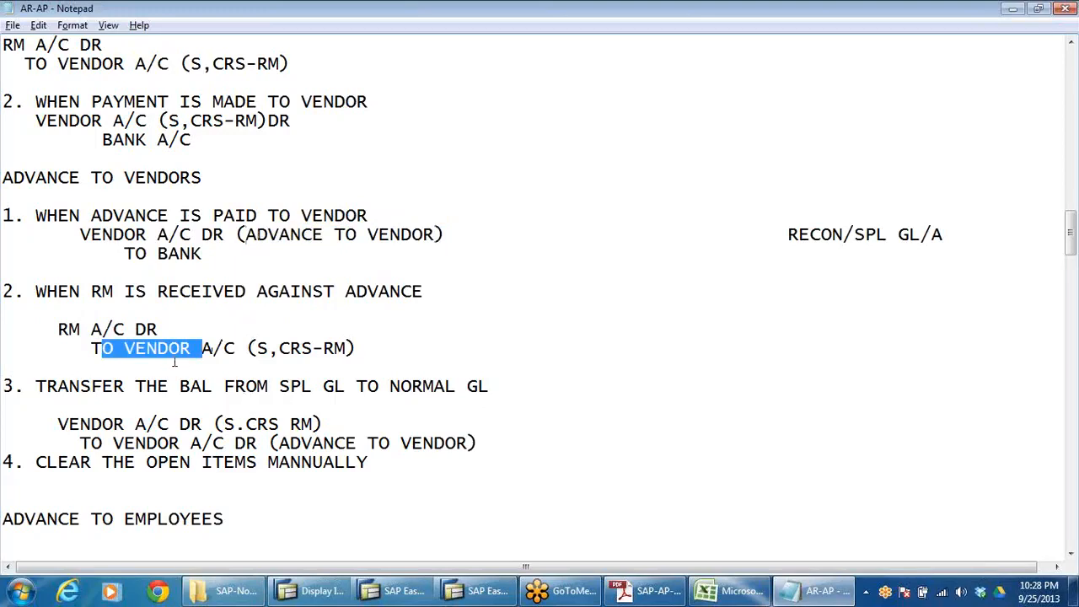
left_click_drag(256, 348, 359, 350)
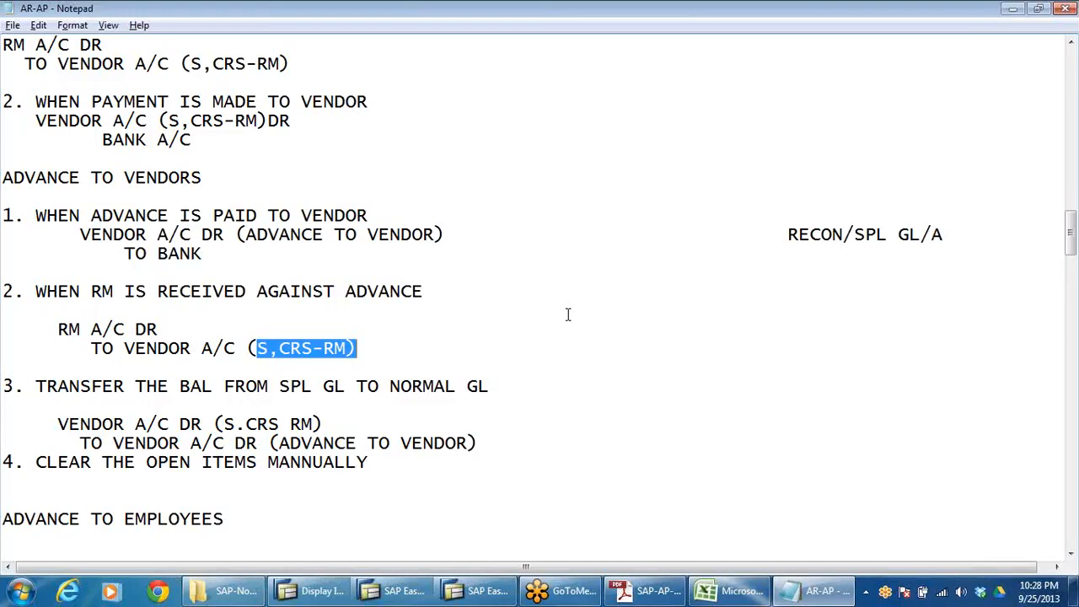
left_click(352, 351)
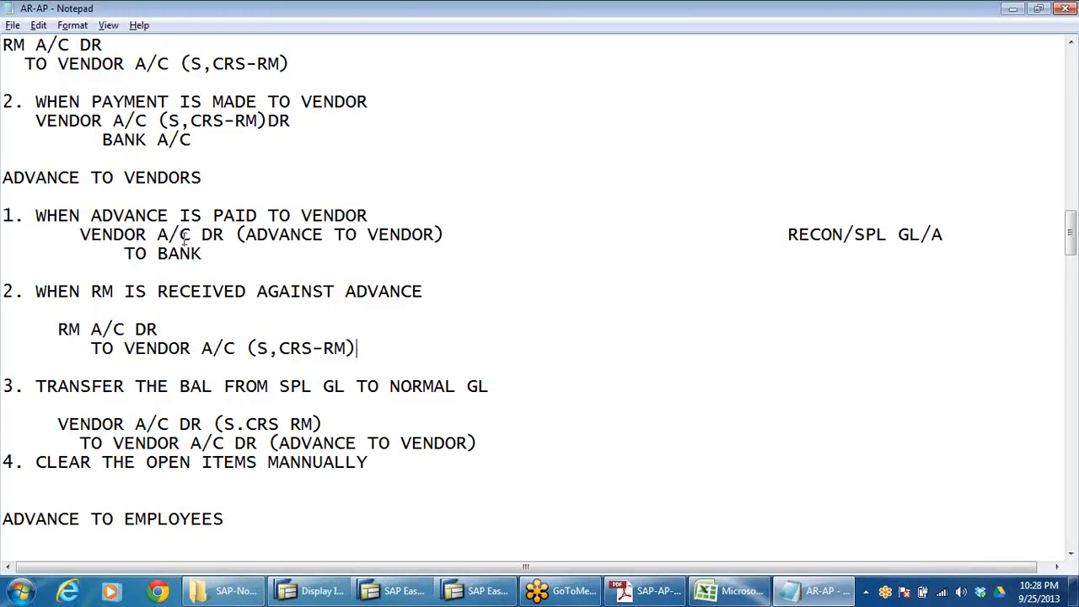
Remove the spaces before RECON/SPL GL/A so it directly follows (ADVANCE TO VENDOR) in the vendor advance entry
left_click(789, 234)
key("BackSpace")
key("BackSpace")
key("BackSpace")
key("BackSpace")
key("BackSpace")
key("BackSpace")
key("BackSpace")
key("BackSpace")
key("BackSpace")
key("BackSpace")
key("BackSpace")
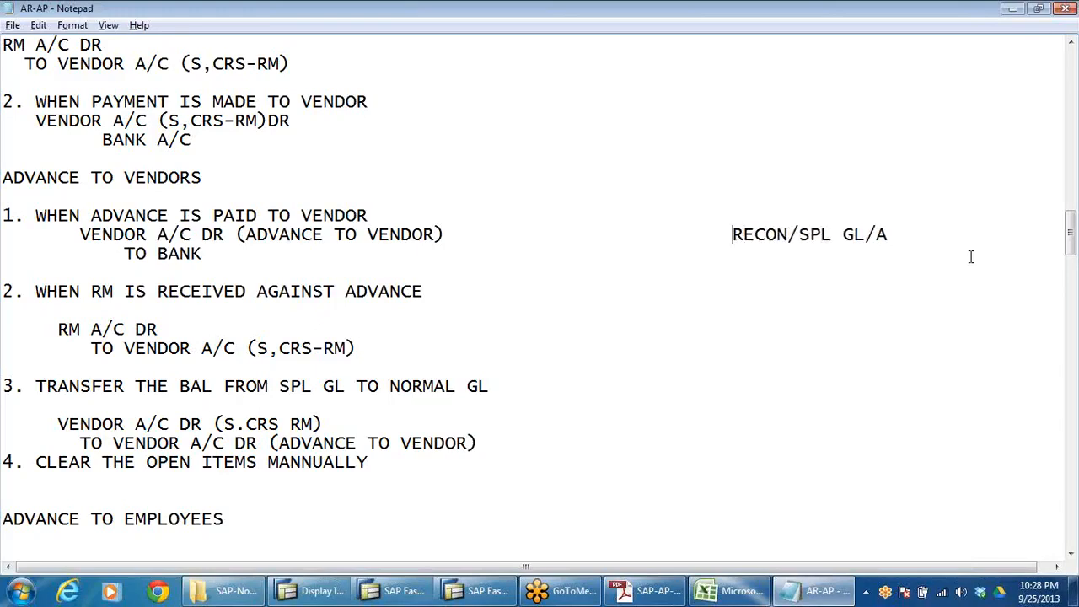
key("BackSpace")
key("BackSpace")
key("BackSpace")
key("BackSpace")
key("BackSpace")
key("BackSpace")
key("BackSpace")
key("BackSpace")
key("BackSpace")
key("BackSpace")
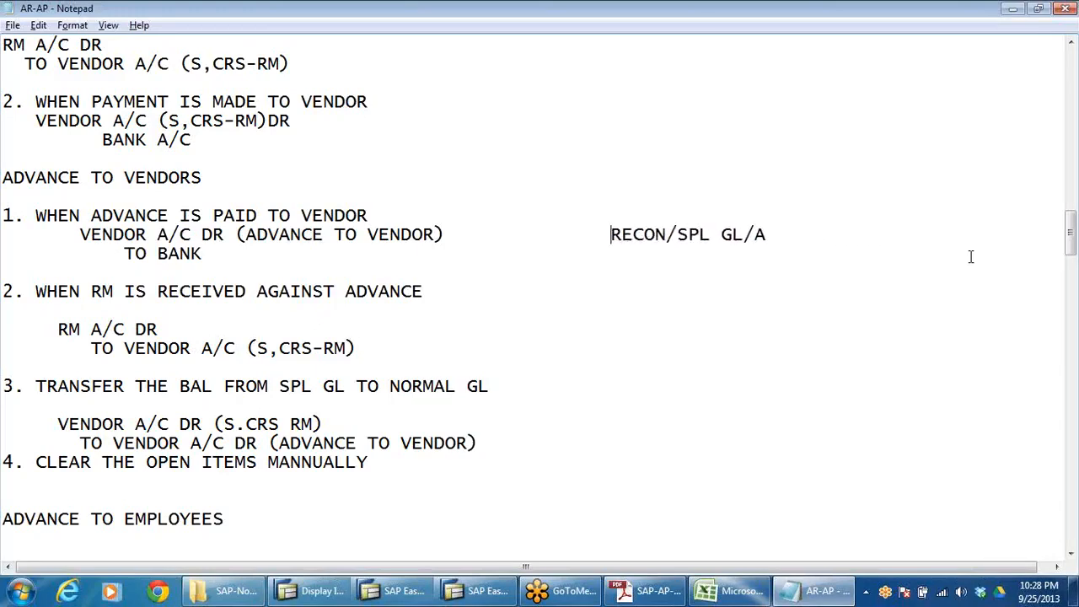
key("BackSpace")
key("BackSpace")
key("BackSpace")
key("BackSpace")
key("BackSpace")
key("BackSpace")
key("BackSpace")
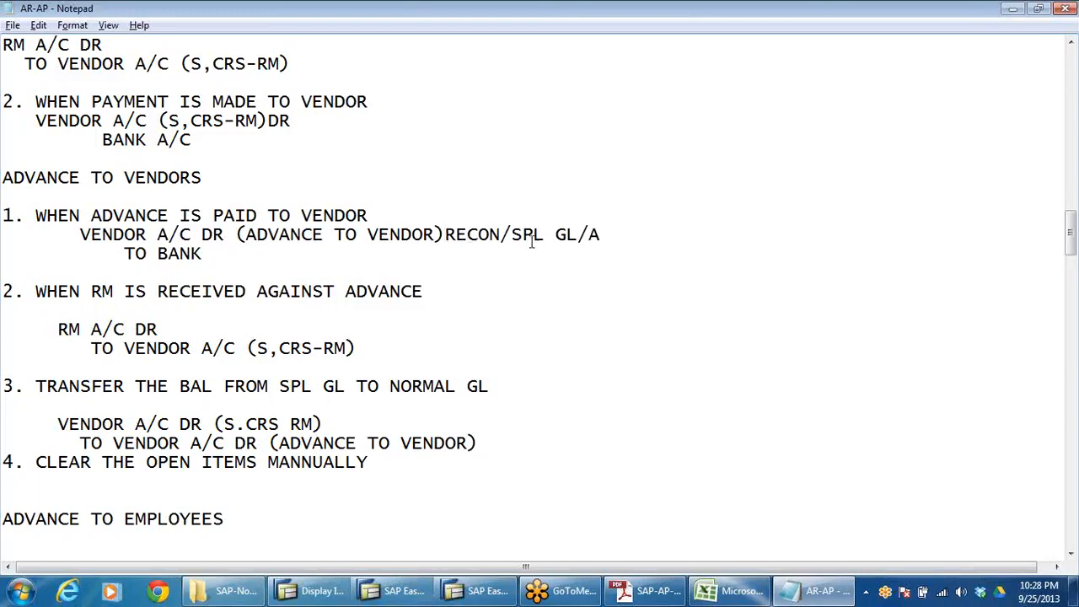
Highlight the special GL indicator A in the vendor advance entry and look over the remaining vendor and employee advance notes
left_click_drag(533, 239, 588, 238)
scroll(148, 377, "down", 5)
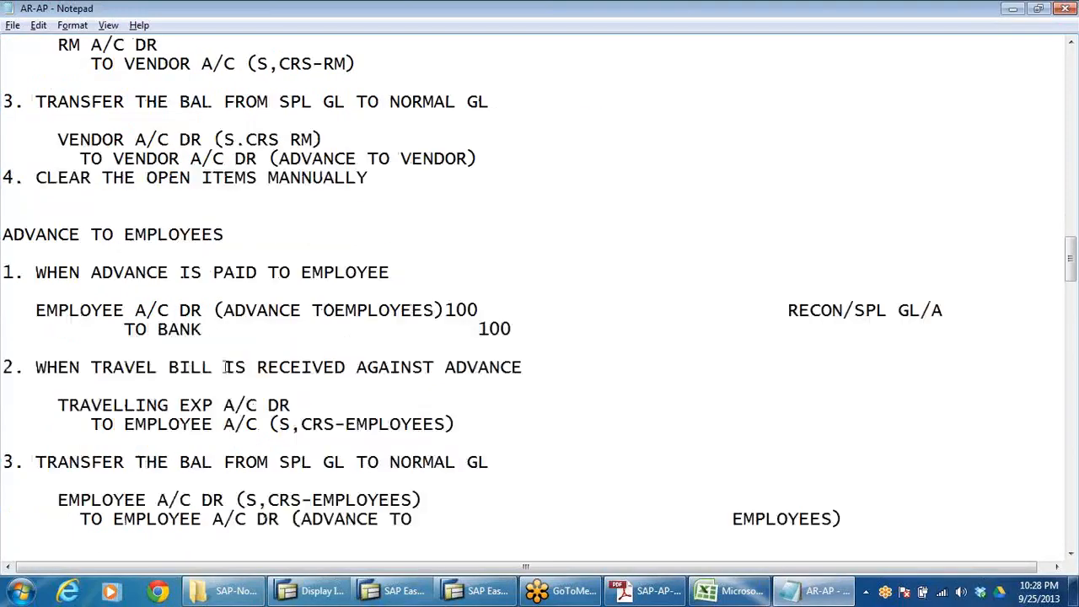
scroll(213, 250, "up", 2)
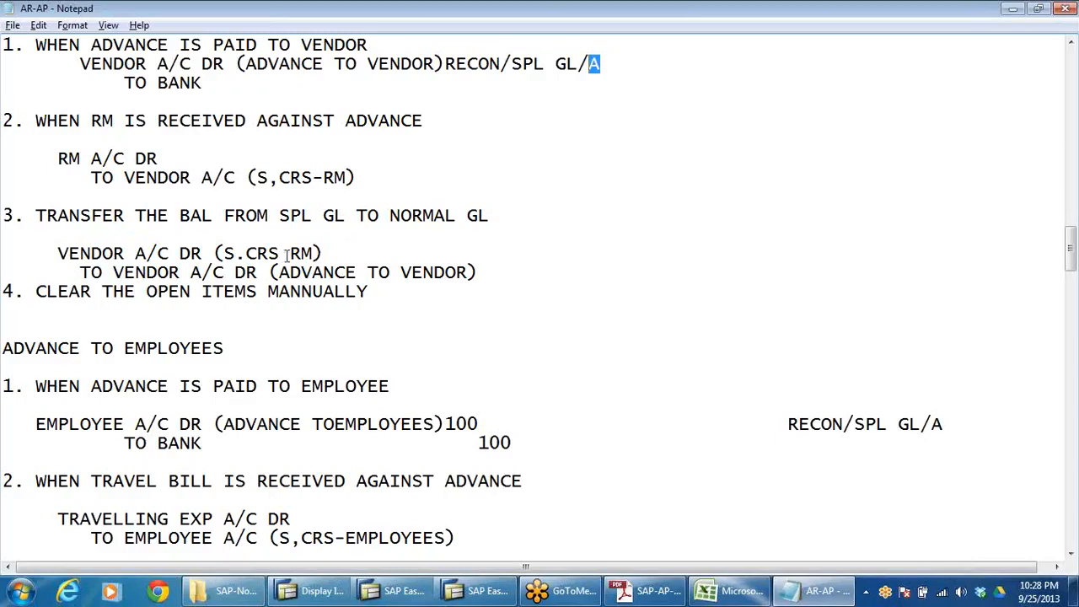
scroll(285, 271, "up", 2)
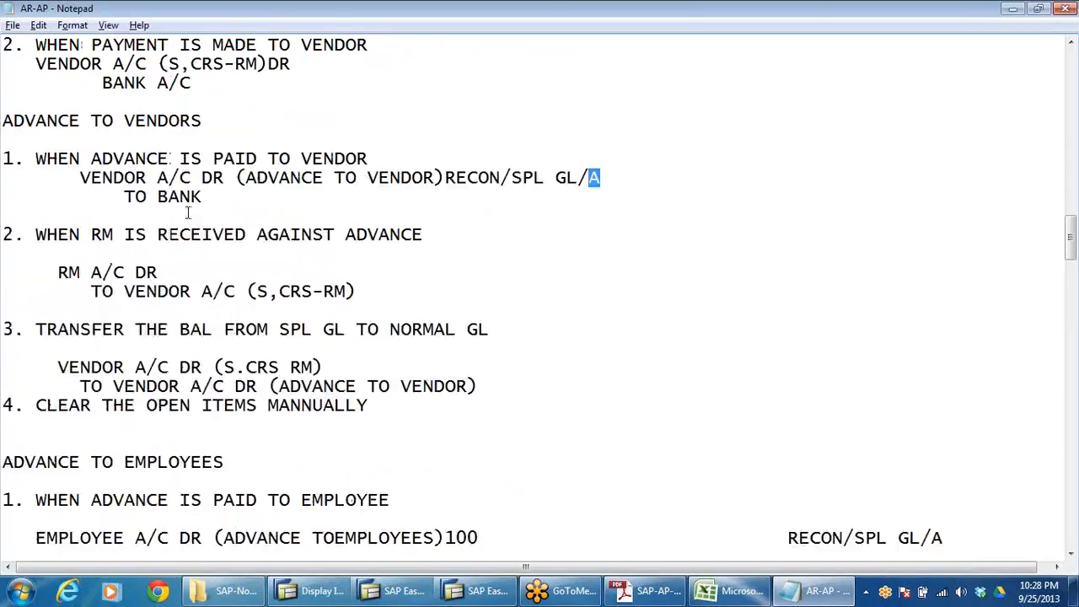
Compare the ADVANCE TO VENDOR account in the advance entry with the S,CRS-RM account in the raw material receipt entry
left_click_drag(255, 178, 436, 178)
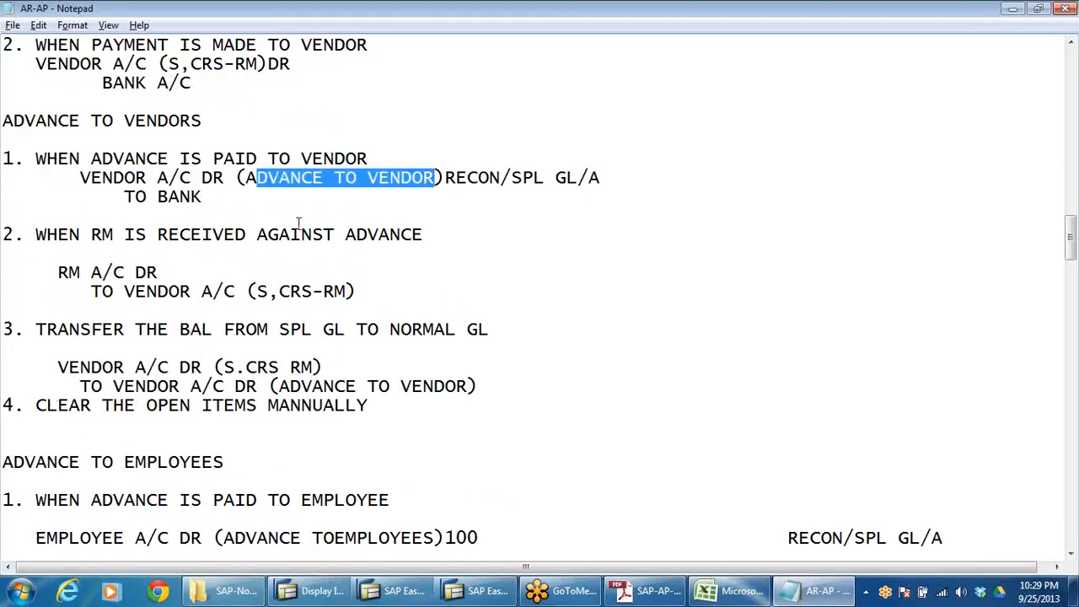
left_click(289, 181)
left_click_drag(246, 179, 415, 183)
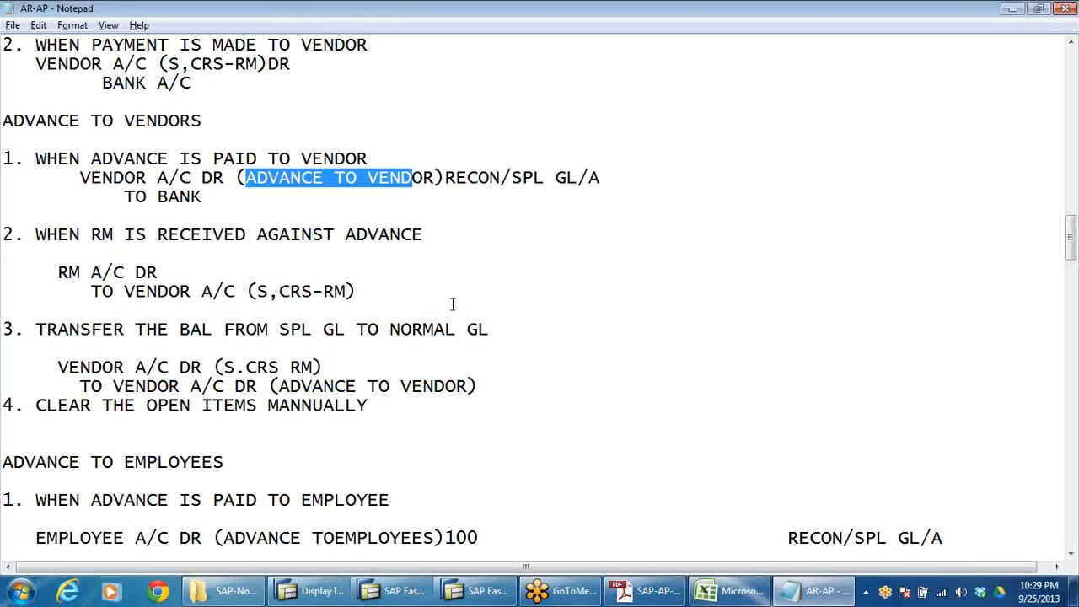
left_click_drag(244, 178, 438, 176)
left_click_drag(268, 291, 480, 296)
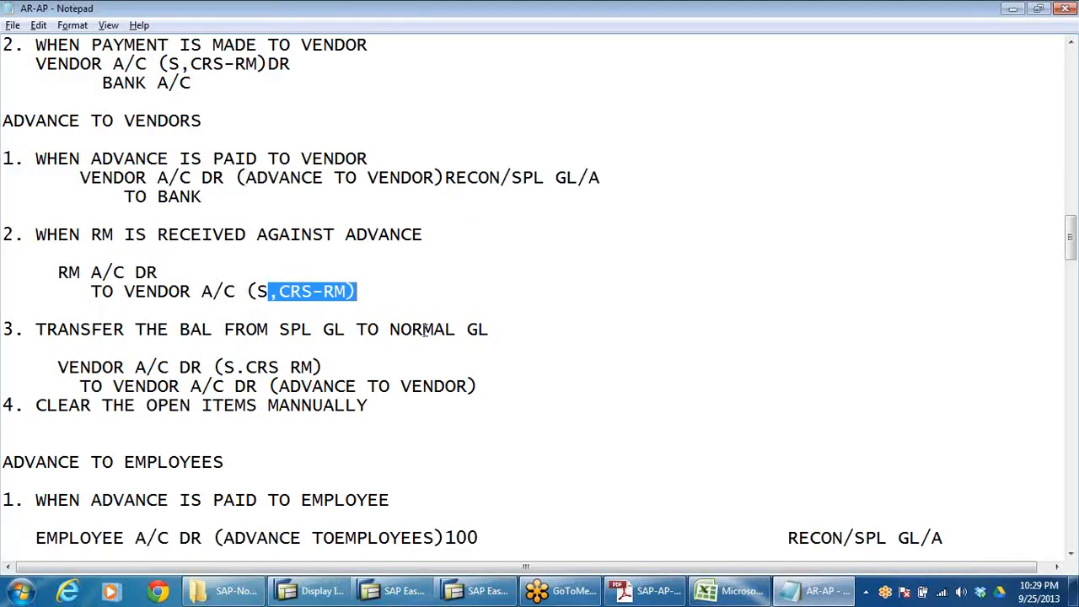
Highlight the heading TRANSFER THE BAL FROM SPL GL TO NORMAL GL and go to the entry beneath it
left_click(107, 354)
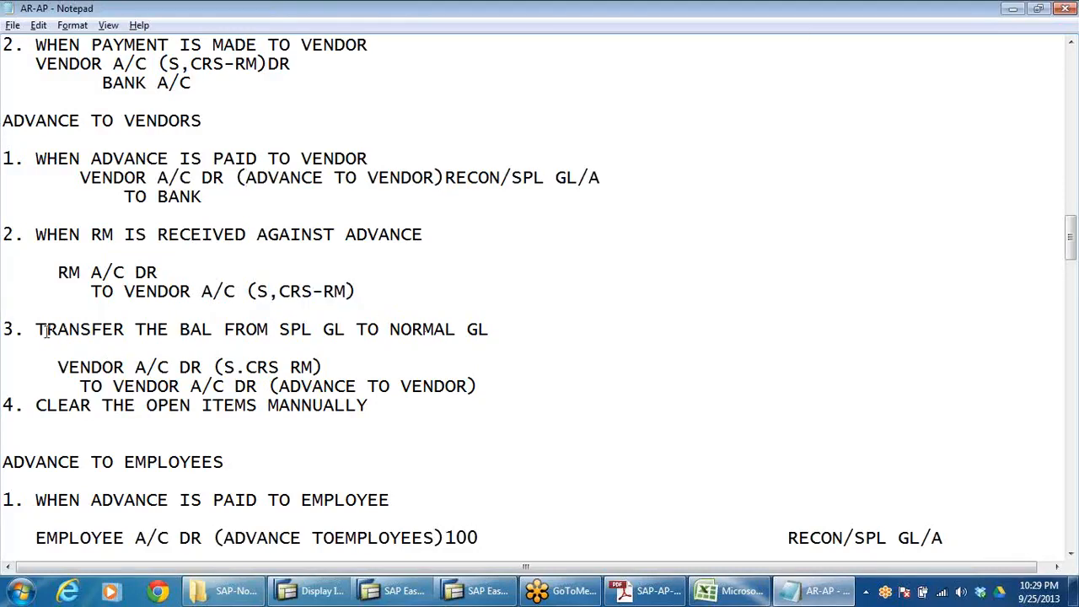
left_click_drag(36, 328, 526, 330)
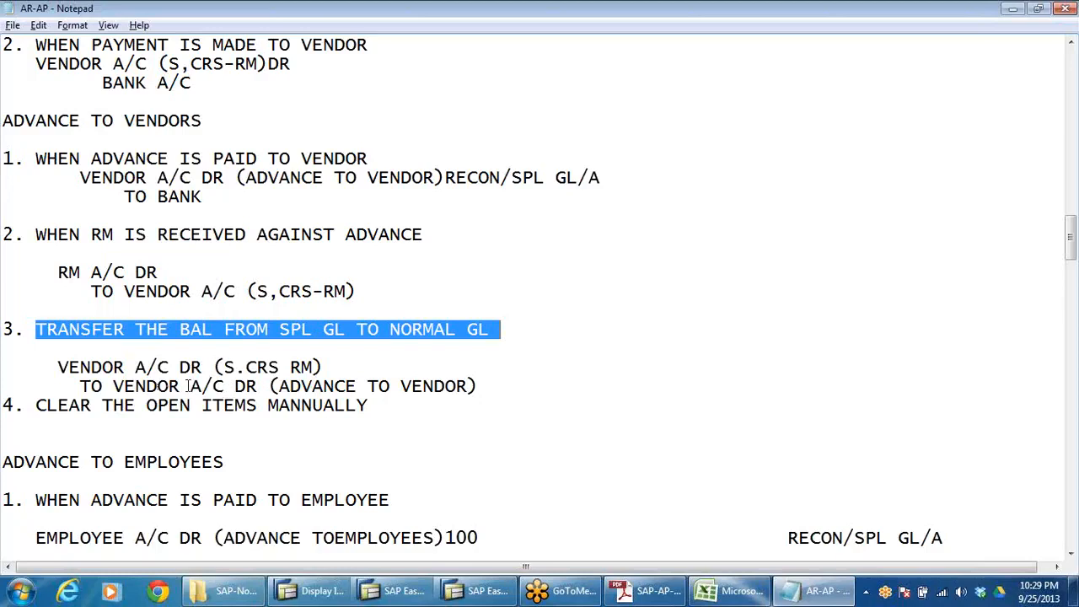
left_click(59, 364)
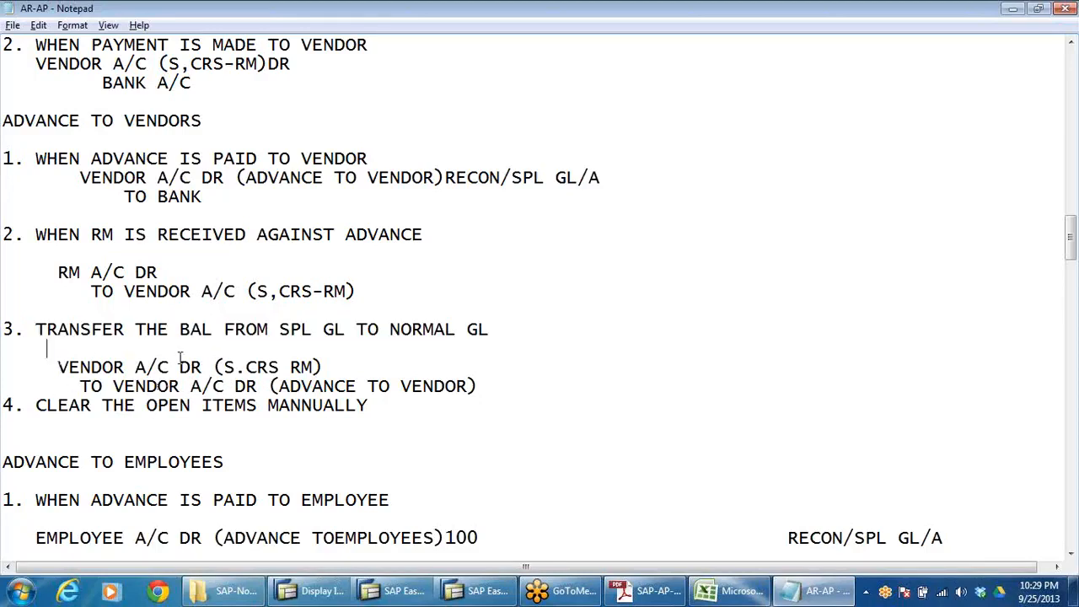
Highlight ADVANCE TO VENDOR in the transfer entry, then display the vendor's 2013 balances for company code DRLB in SAP with FK10N
left_click_drag(224, 367, 478, 387)
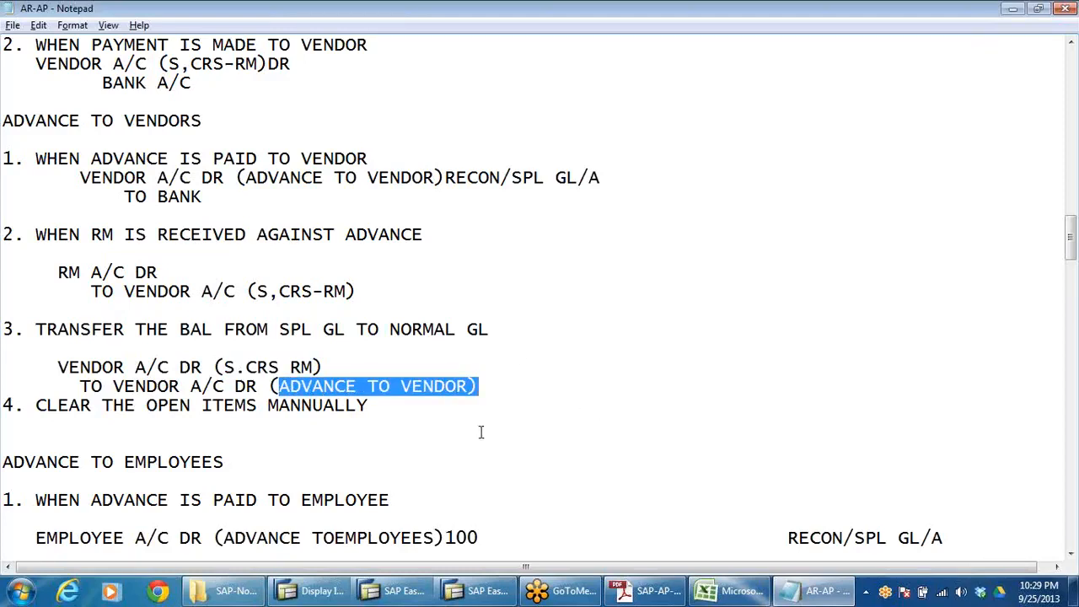
left_click(405, 595)
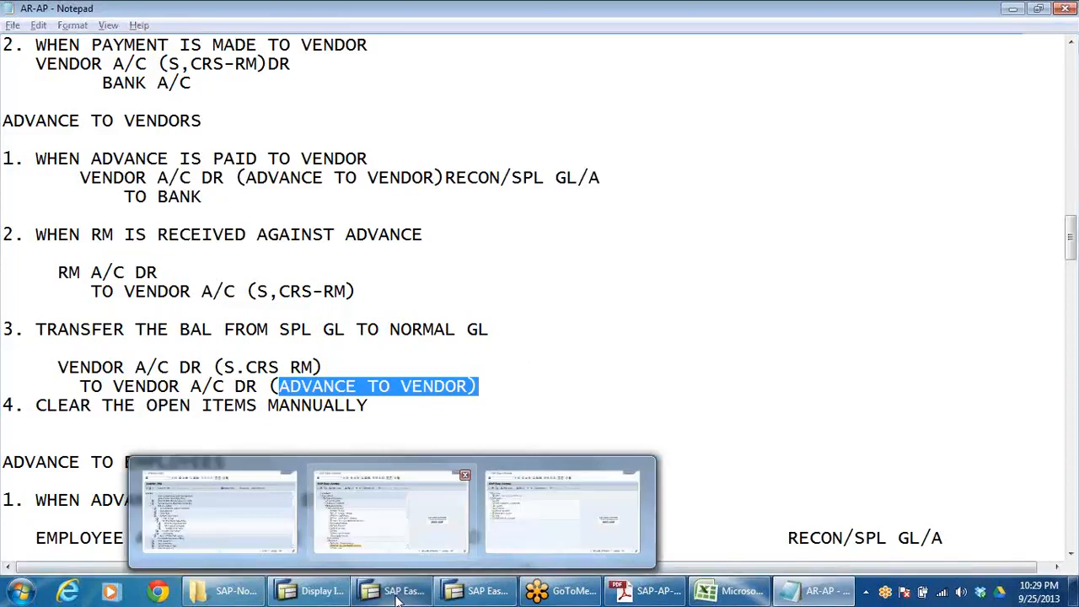
left_click(196, 489)
scroll(249, 477, "down", 3)
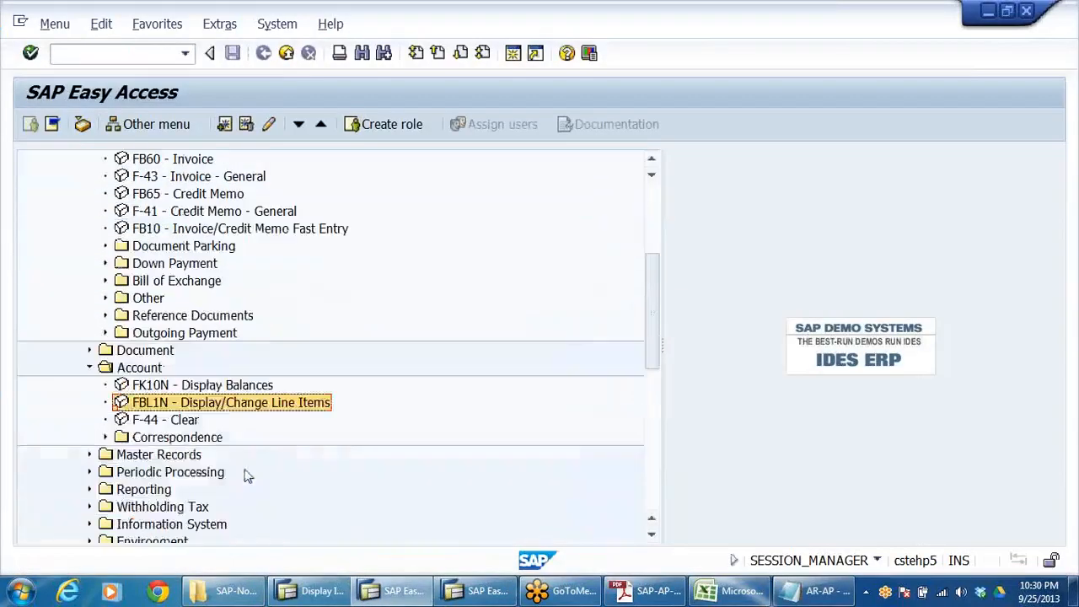
double_click(172, 389)
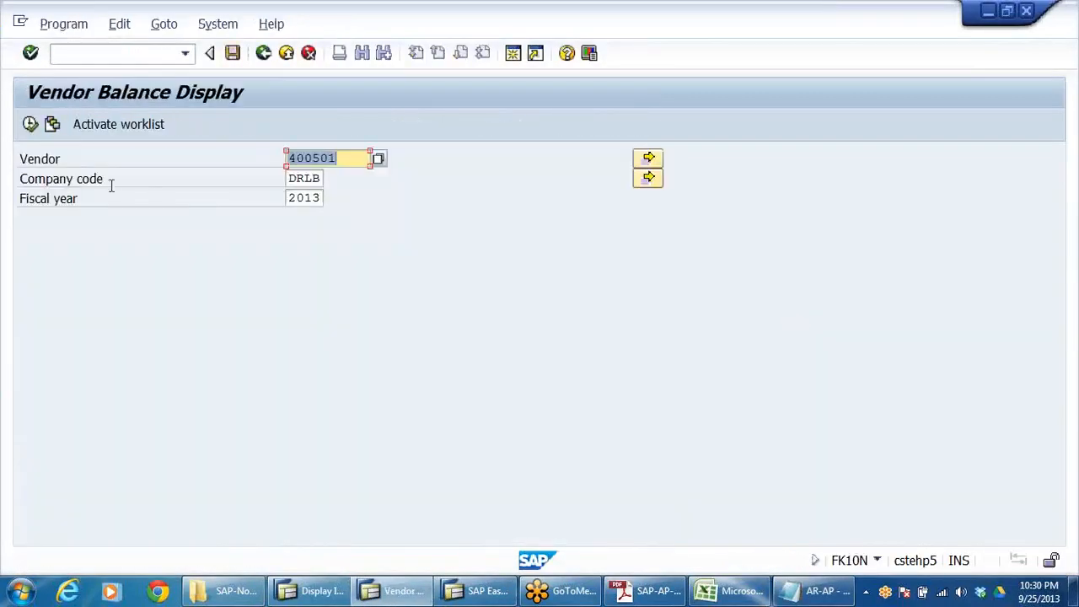
left_click(33, 123)
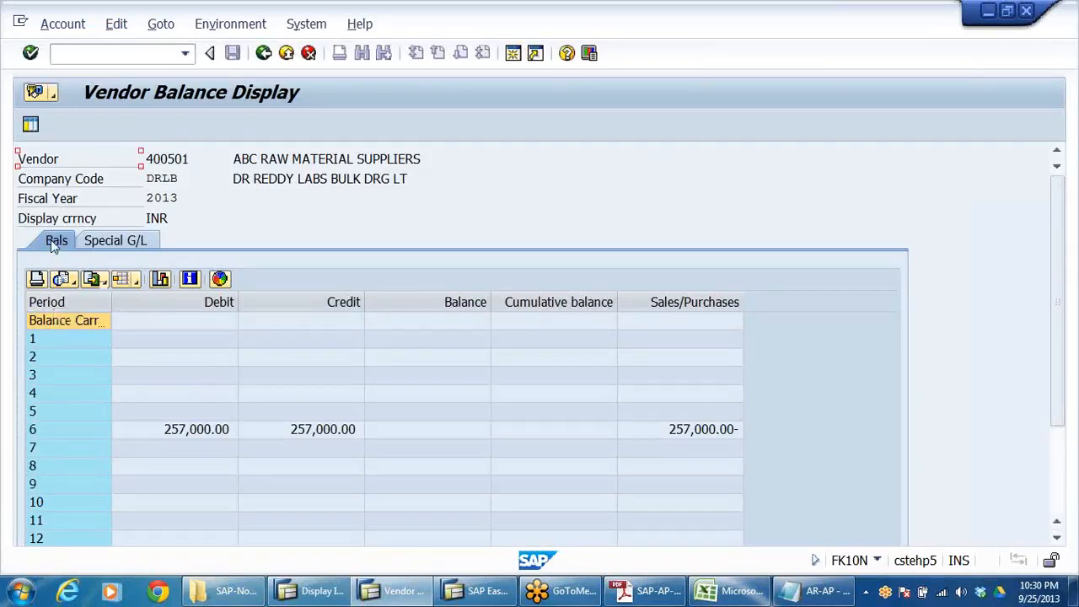
Compare the vendor's special G/L balances with the period balances, and return to the vendor balance selection
left_click(147, 244)
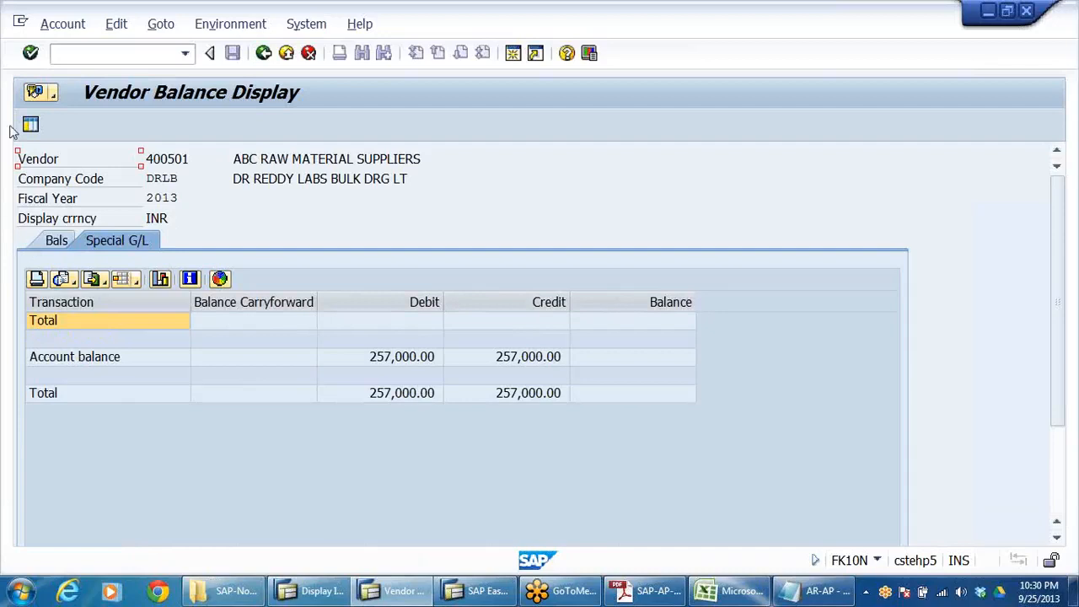
left_click(411, 357)
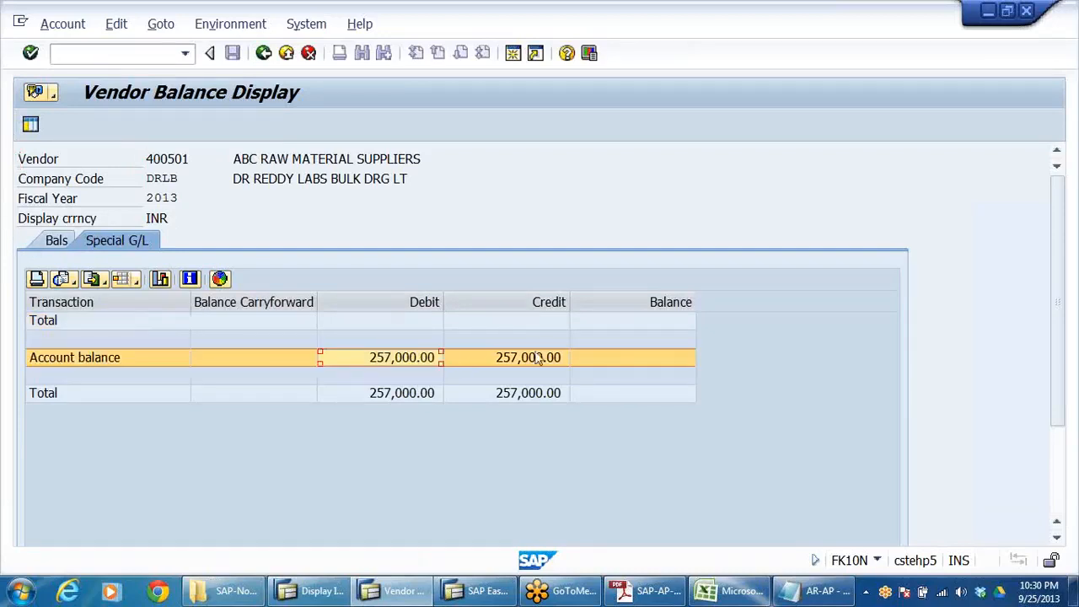
left_click(68, 242)
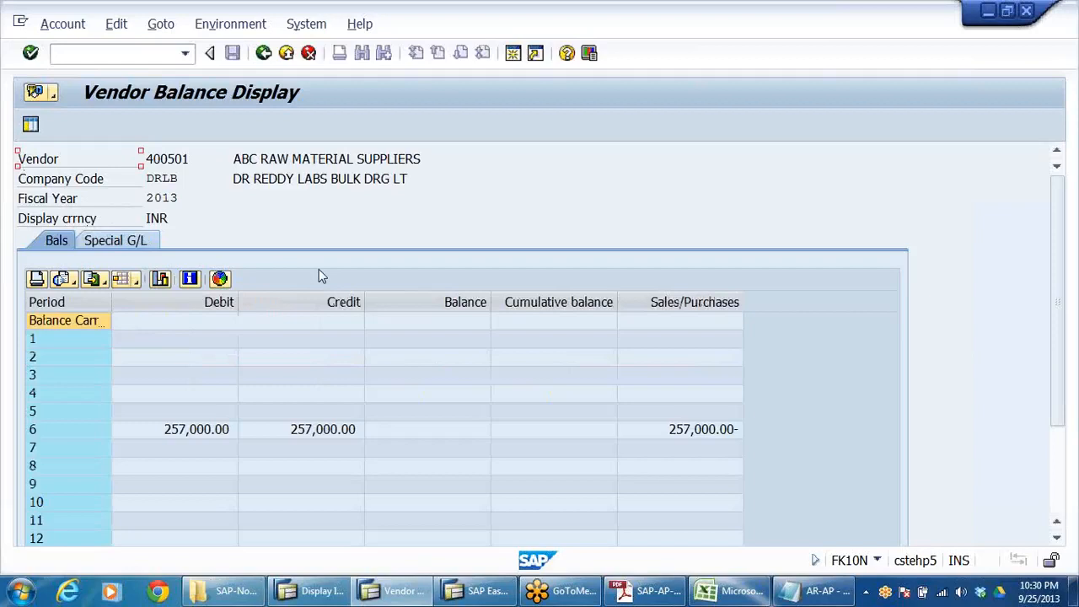
left_click(287, 53)
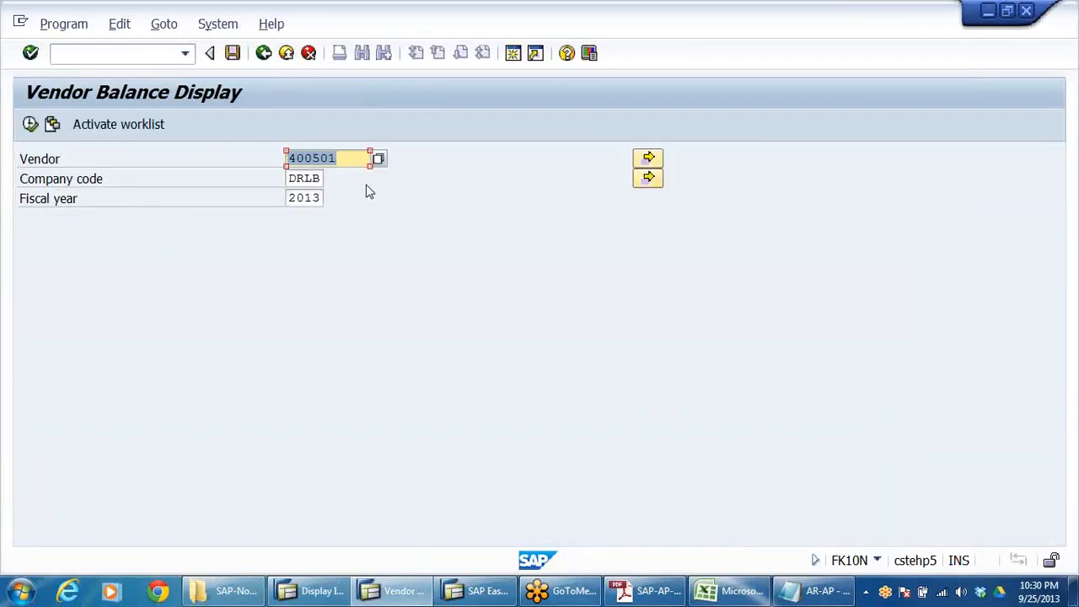
double_click(350, 160)
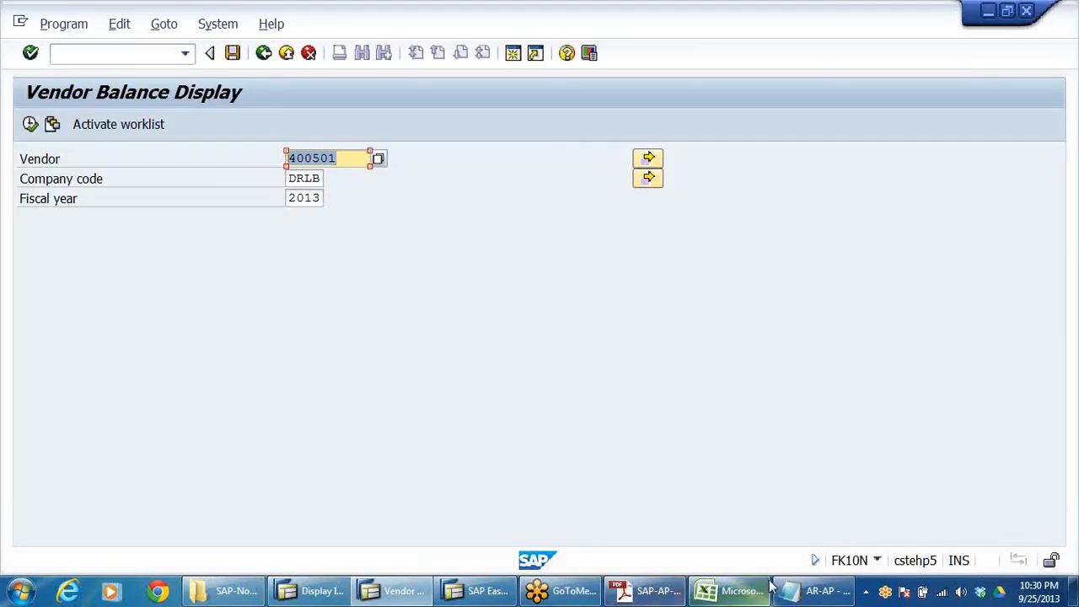
Switch to the AR-AP notes in Notepad and review the ADVANCE TO VENDOR account in the advance payment entry
left_click(816, 590)
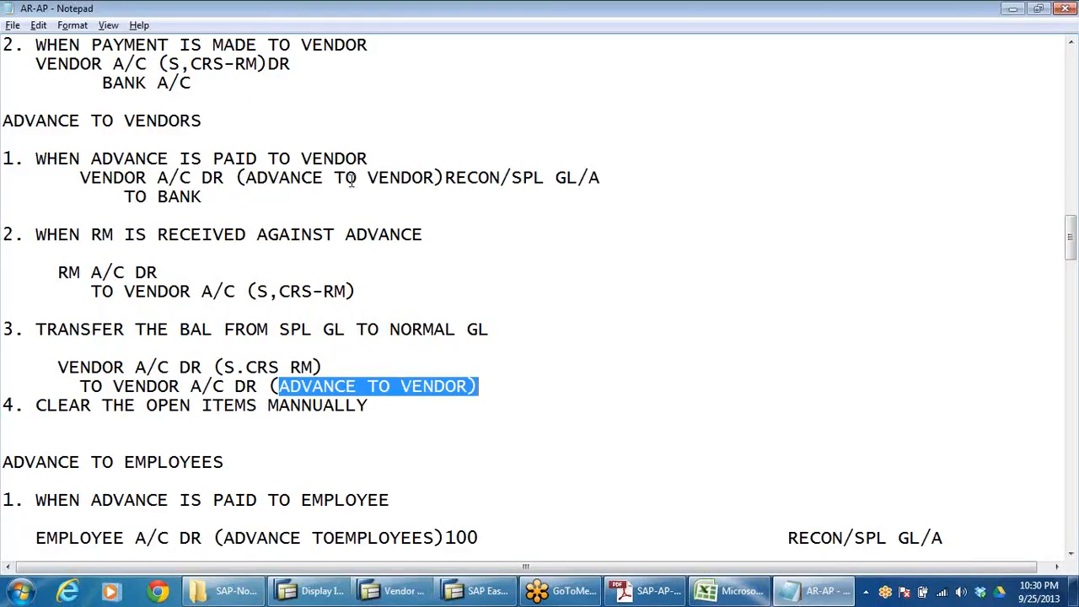
left_click_drag(245, 179, 427, 178)
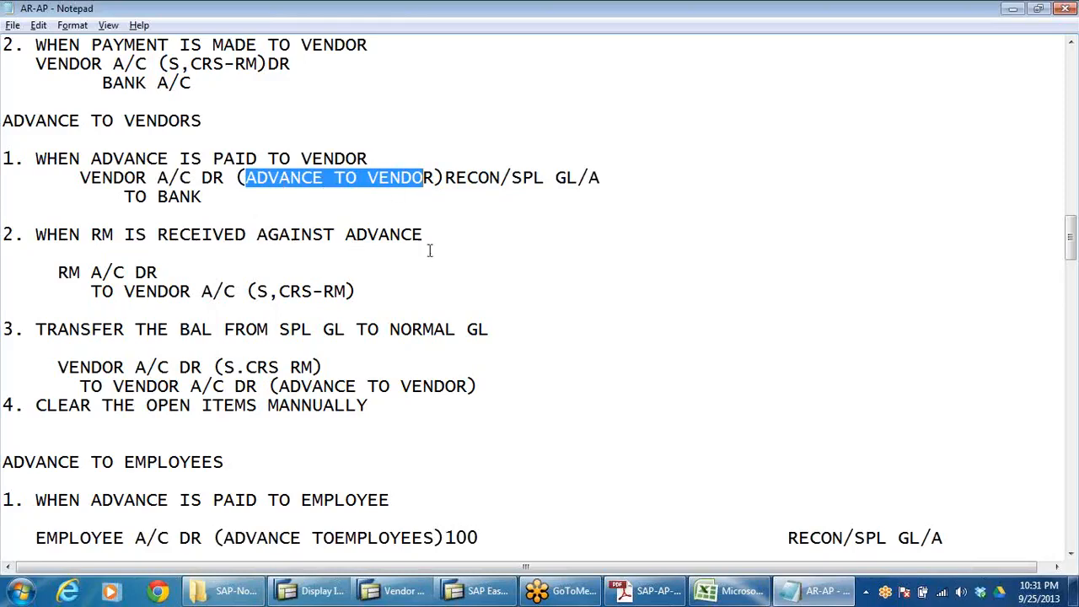
left_click(341, 184)
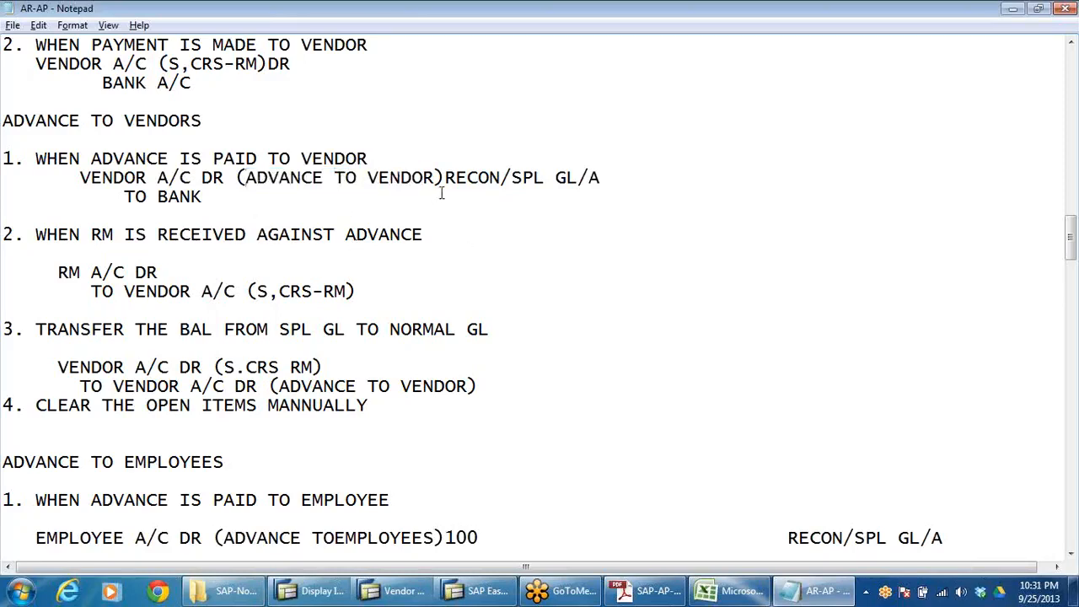
Switch to SAP, leave the vendor balance display and open central G/L account maintenance with transaction FS00
key("alt+Tab")
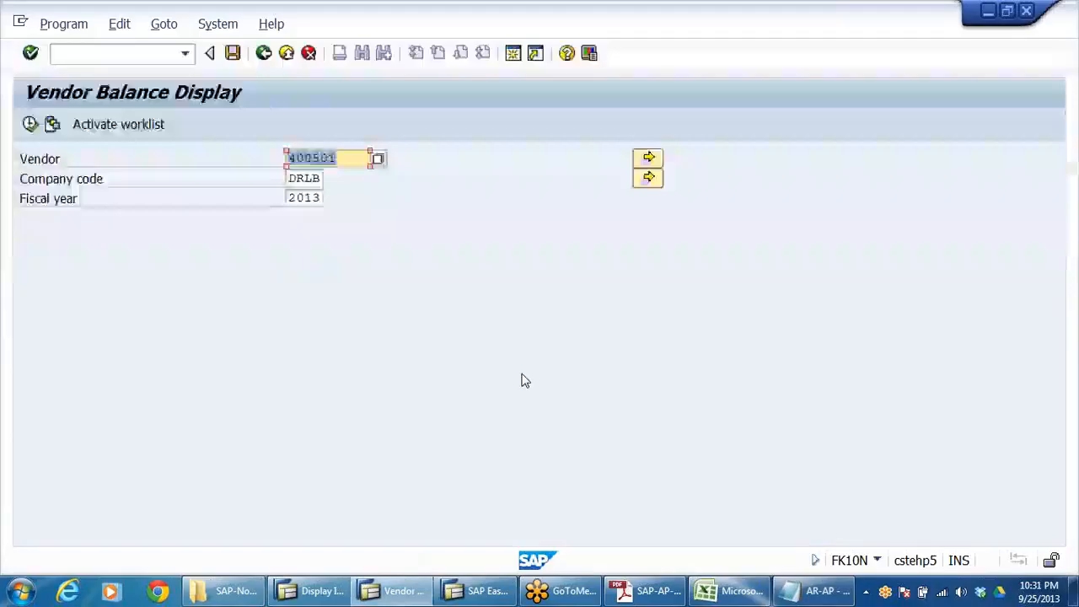
left_click(287, 53)
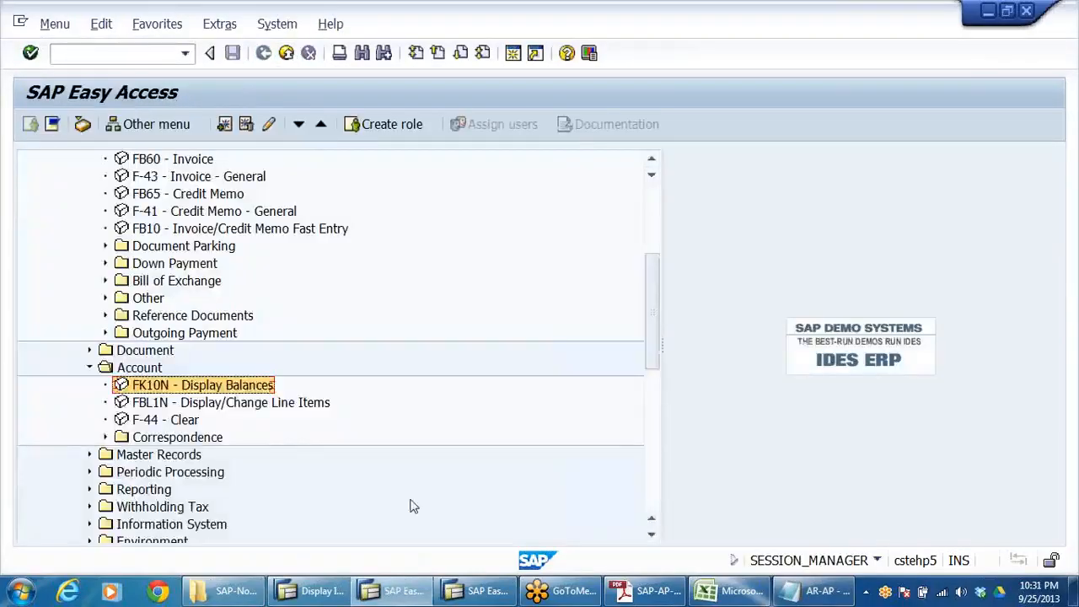
scroll(295, 429, "up", 2)
left_click(143, 54)
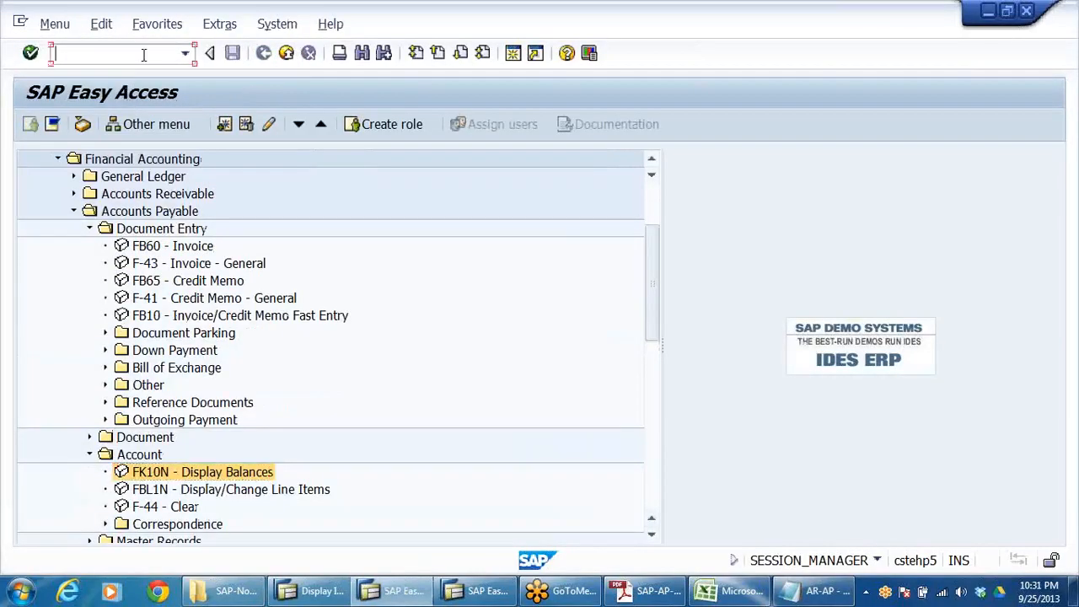
type("FS00")
key("Return")
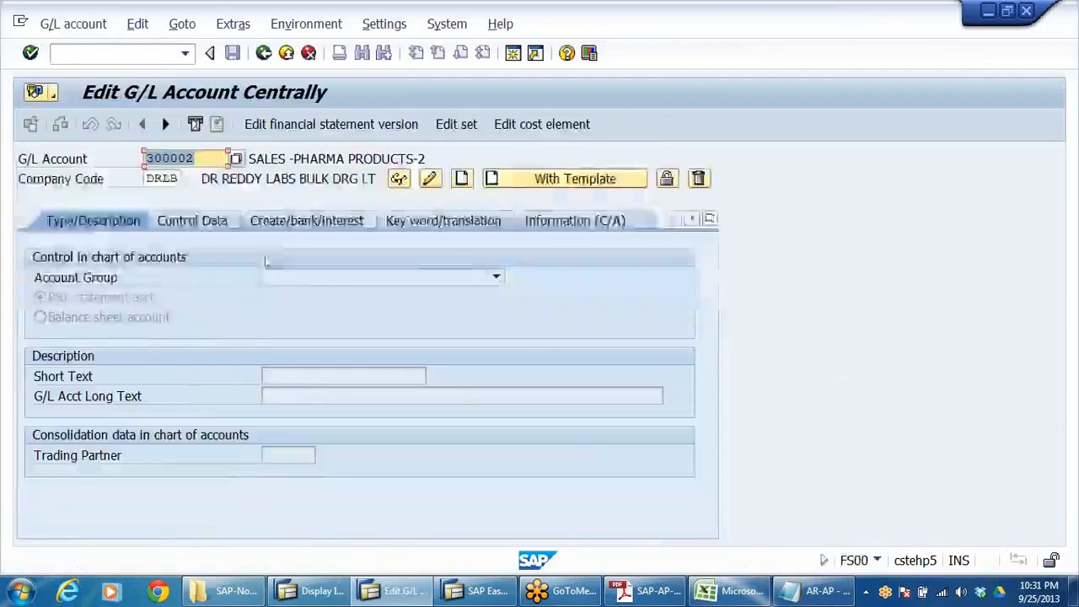
key("alt+Tab")
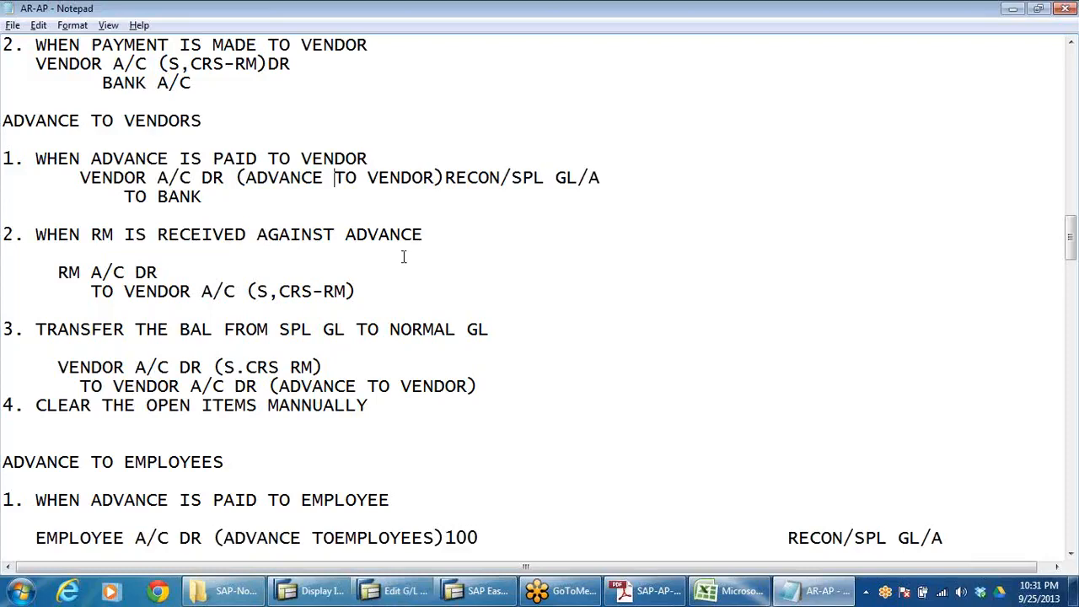
key("alt+Tab")
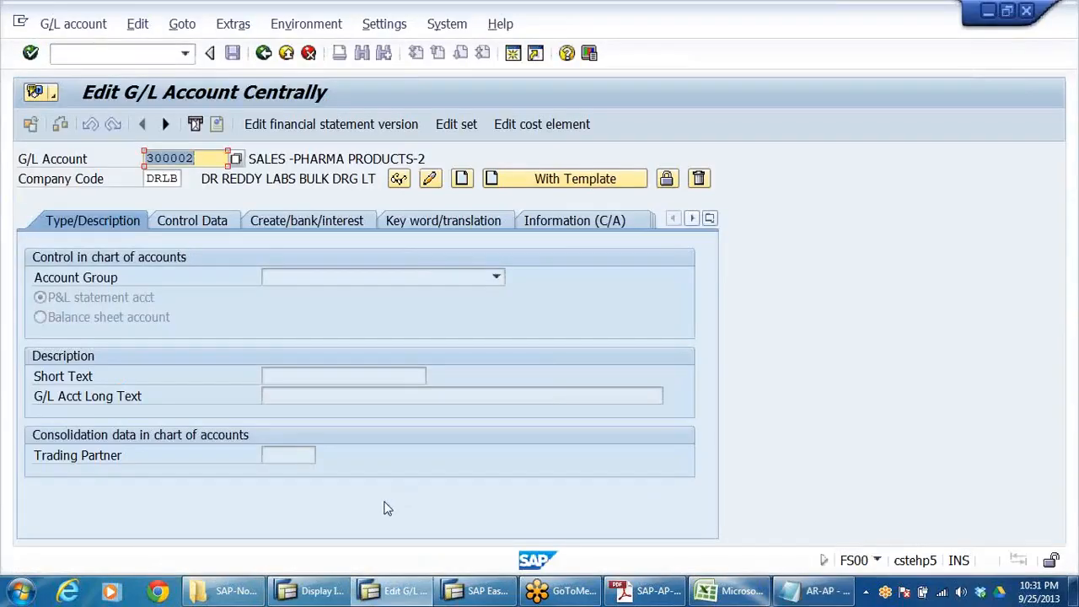
Switch to the DRL_GRP workbook in Excel and bring up the account group list on the ACC GRP sheet
left_click(702, 593)
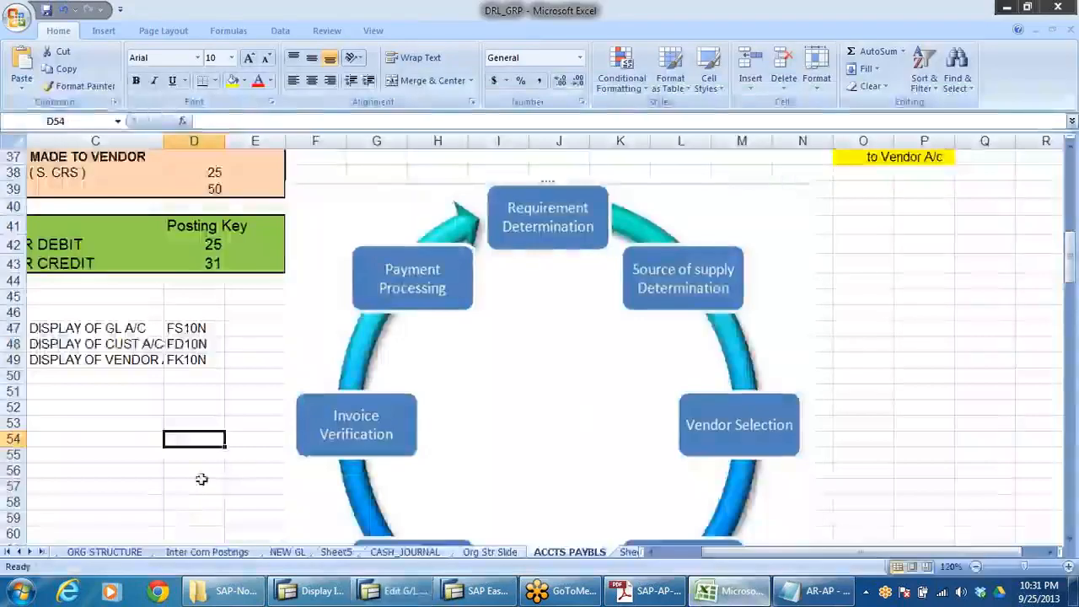
scroll(229, 464, "down", 9)
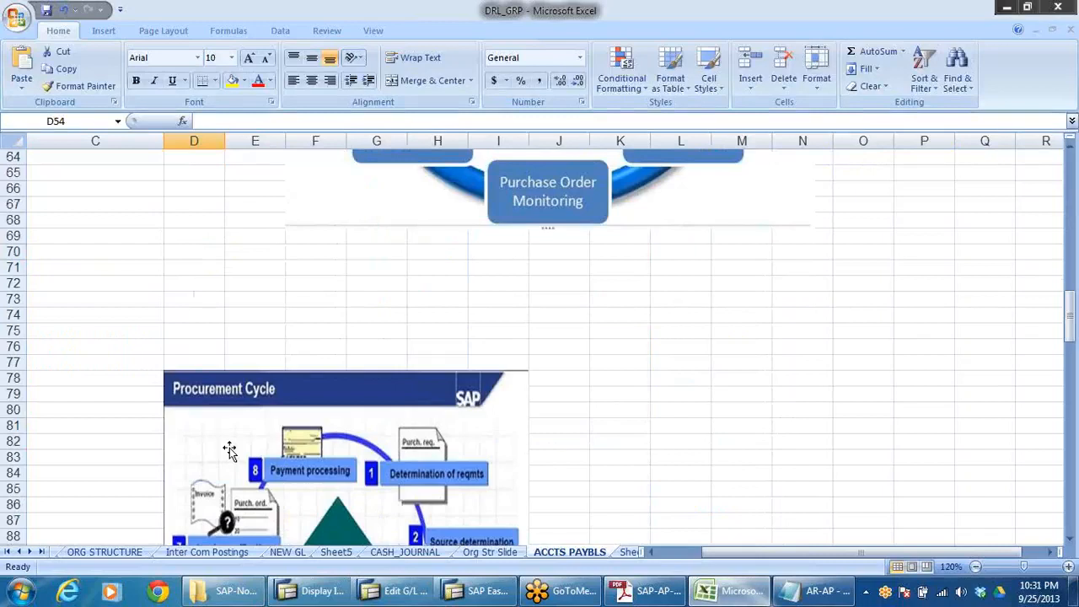
scroll(229, 451, "down", 3)
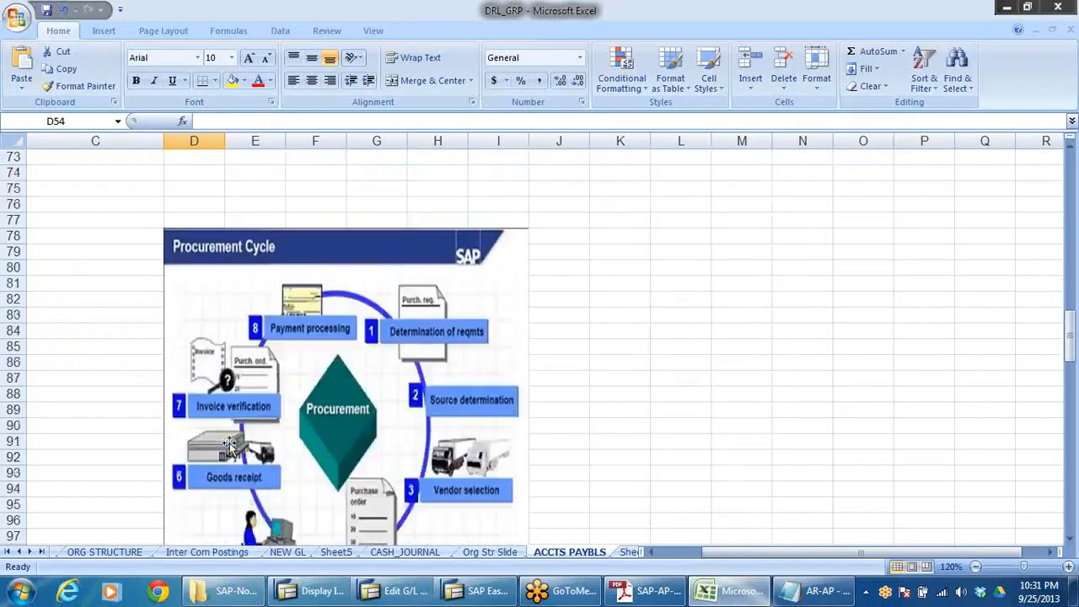
left_click(106, 552)
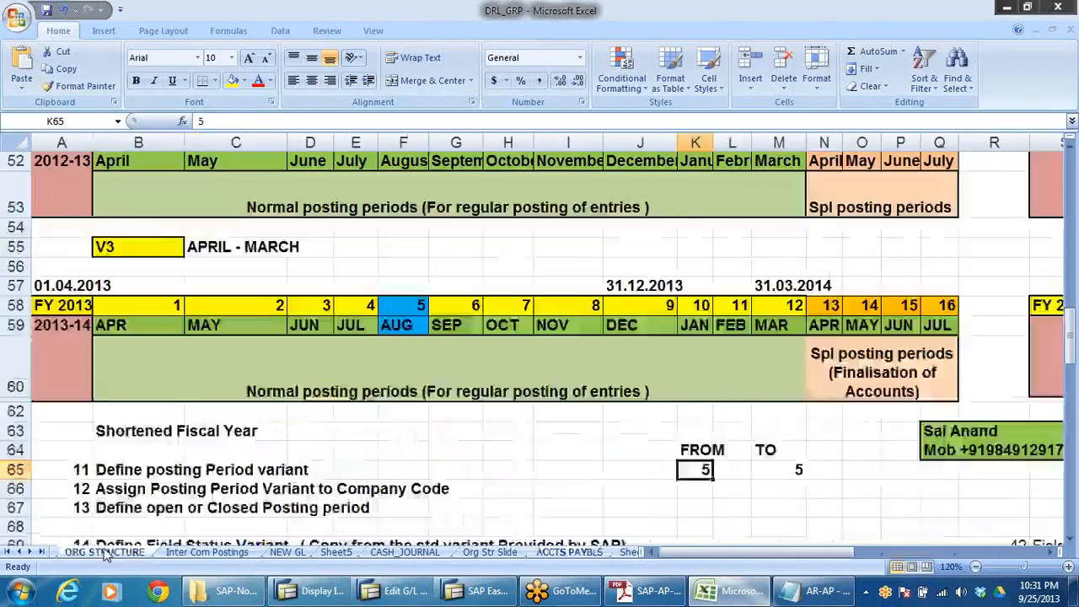
left_click(7, 552)
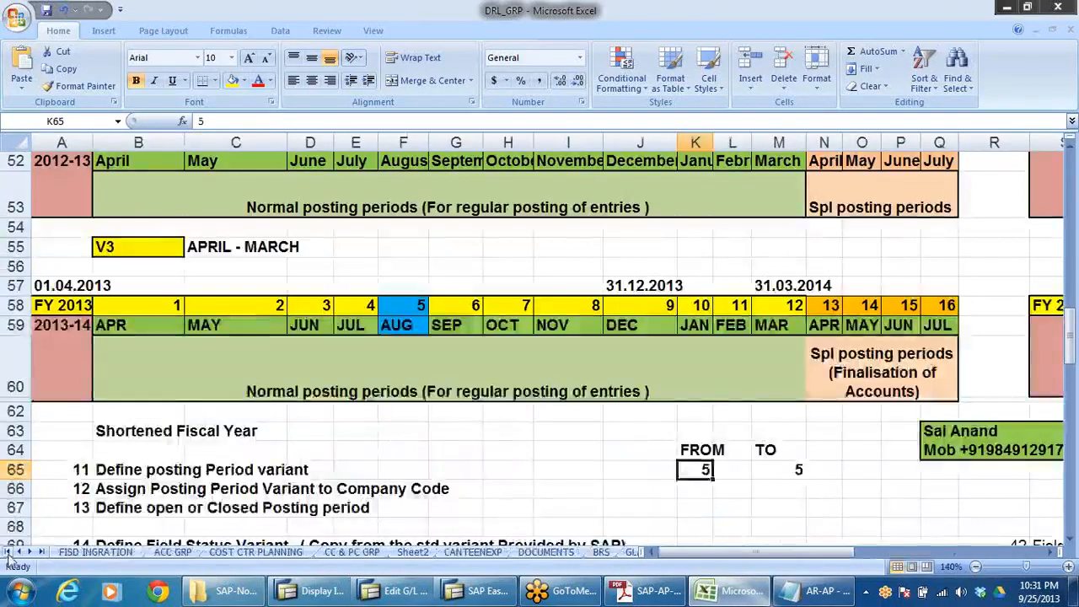
left_click(178, 552)
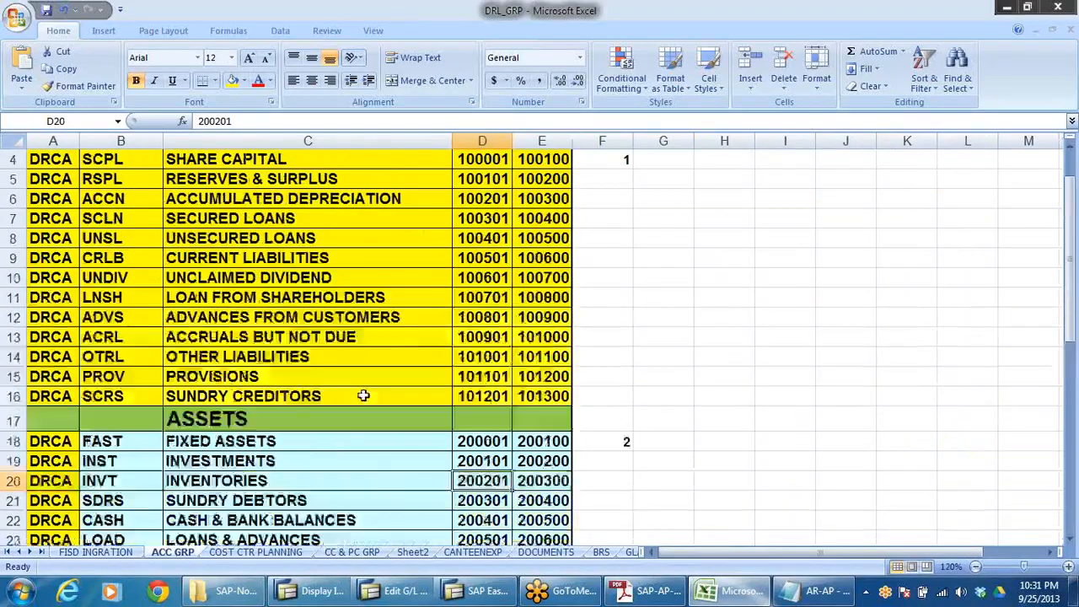
scroll(362, 393, "up", 2)
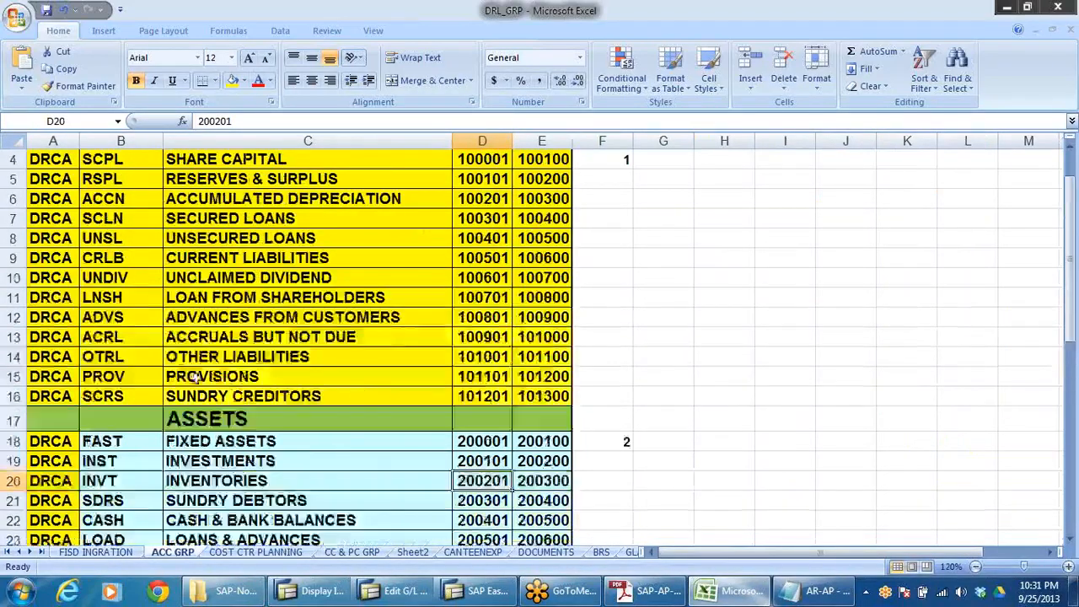
Locate LOANS & ADVANCES in the account group list and copy its range's starting number into the G/L Account field in SAP
left_click(194, 321)
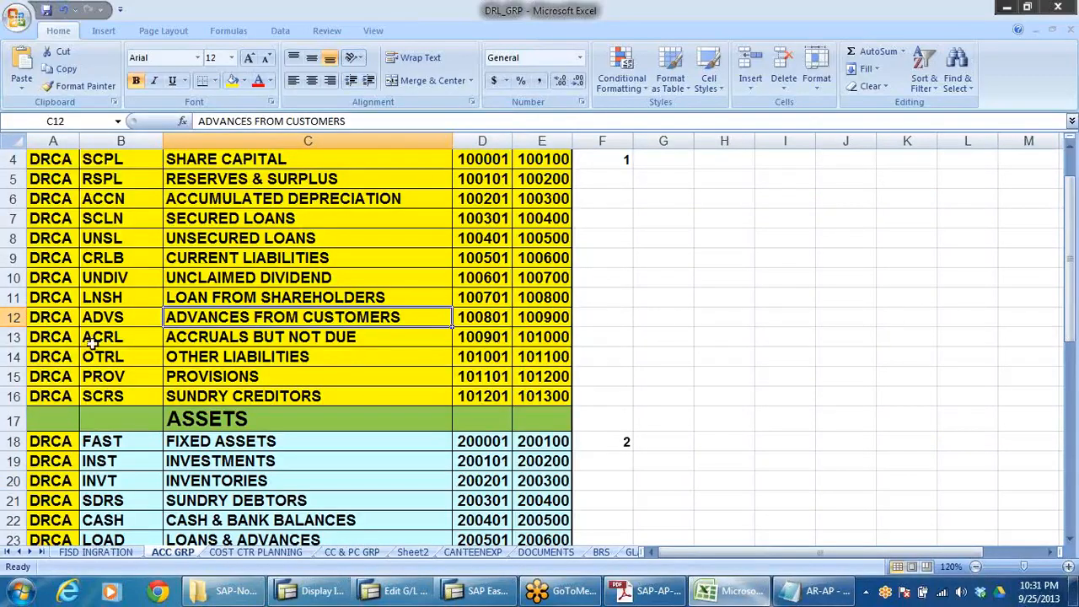
left_click(403, 394)
scroll(356, 378, "down", 4)
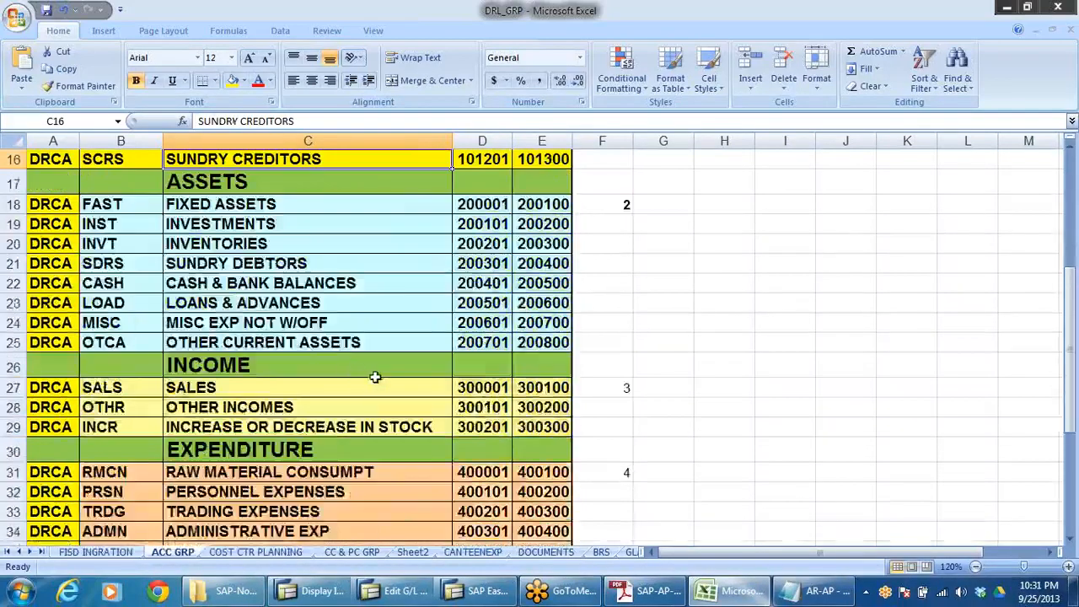
left_click(320, 305)
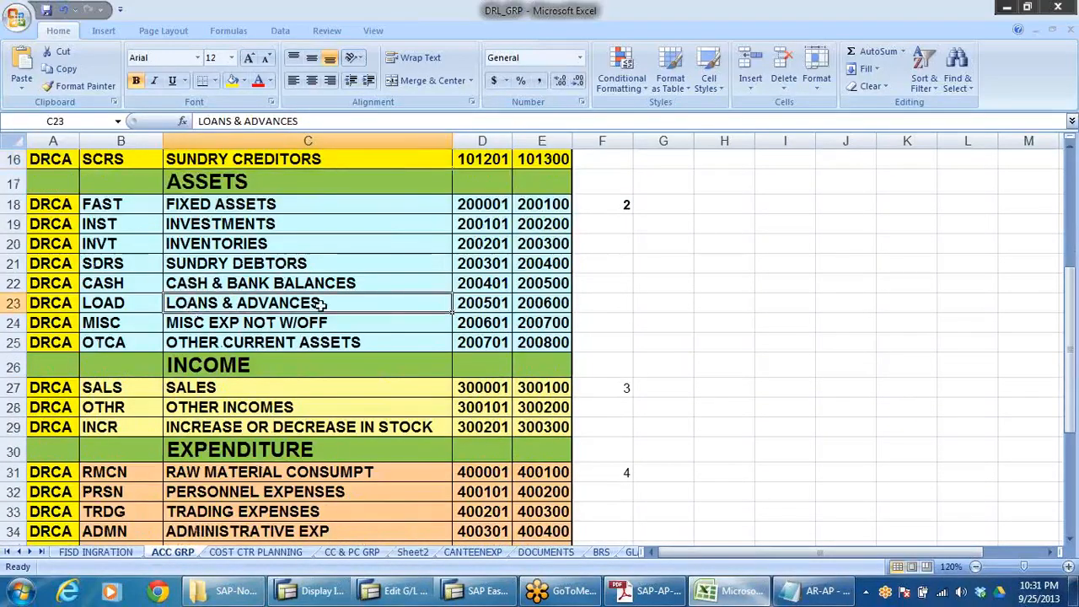
left_click(485, 304)
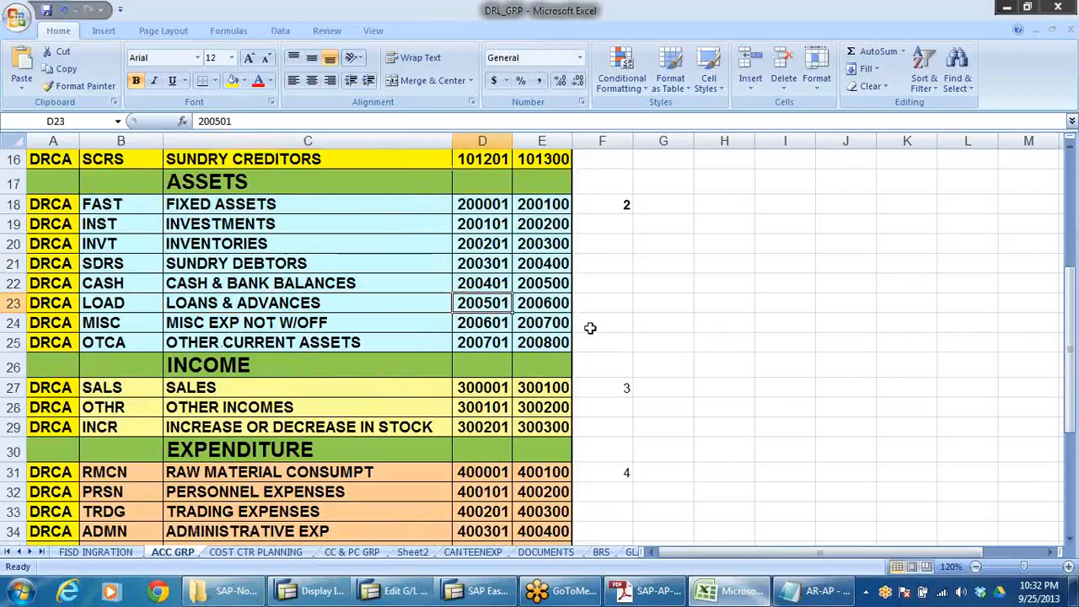
key("ctrl+c")
key("alt+Tab")
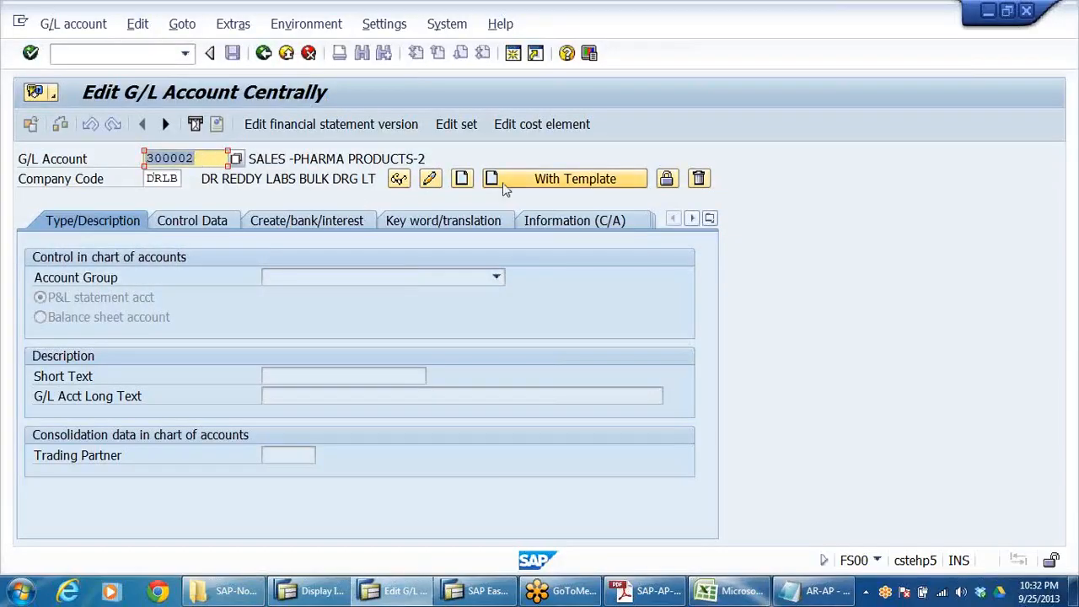
key("ctrl+v")
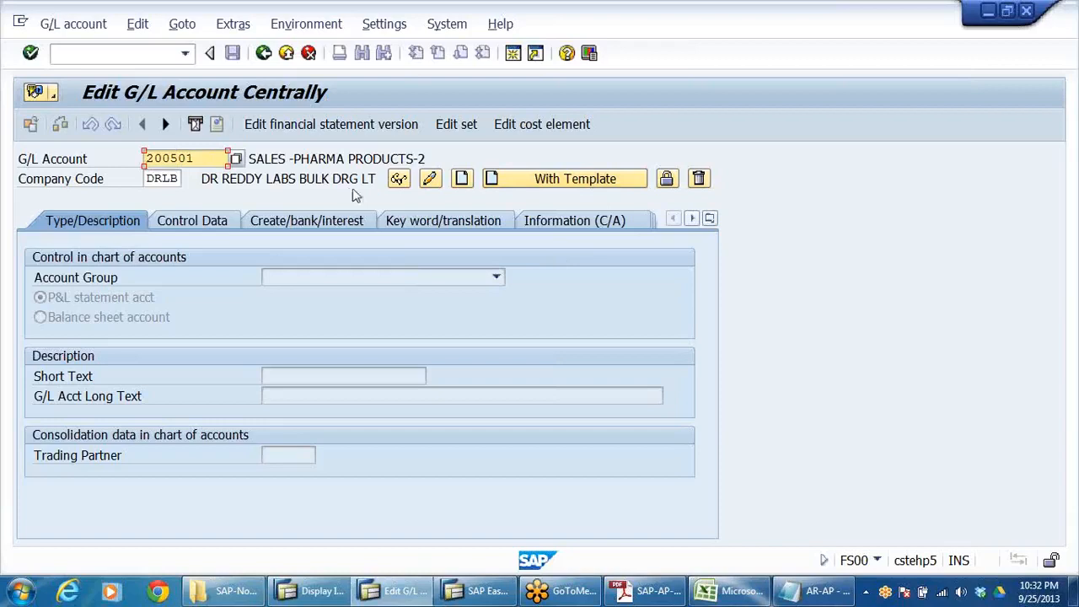
Start creating the entered G/L account in company code DRLB as a balance sheet account in account group LOANS & ADVANCES
left_click(470, 179)
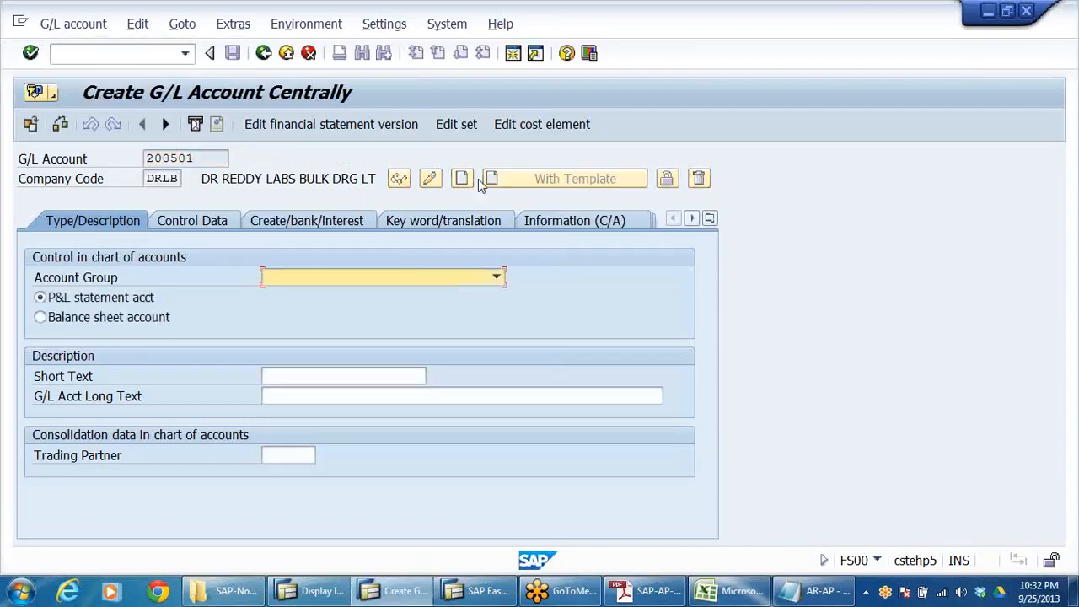
left_click(497, 277)
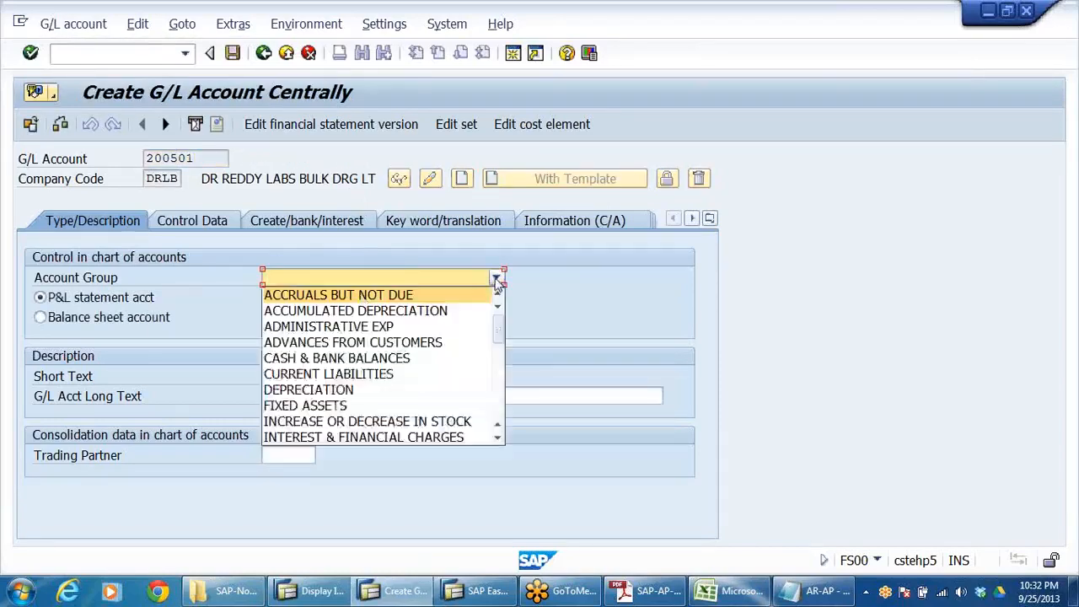
left_click(357, 298)
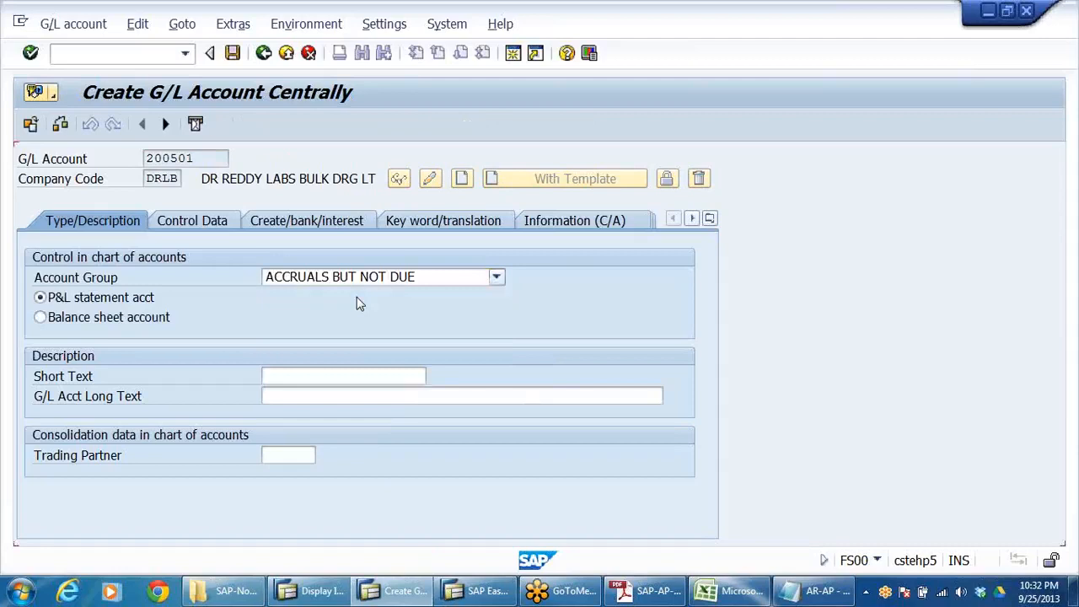
left_click(497, 279)
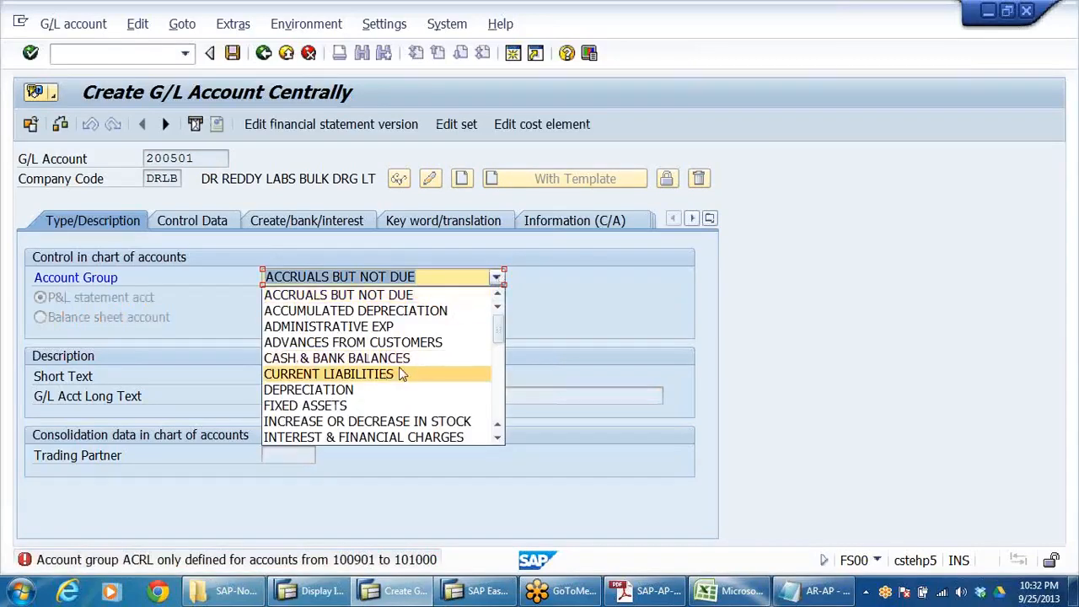
key("Down")
key("Down")
key("Down")
key("Down")
key("Down")
key("Down")
key("Down")
key("Down")
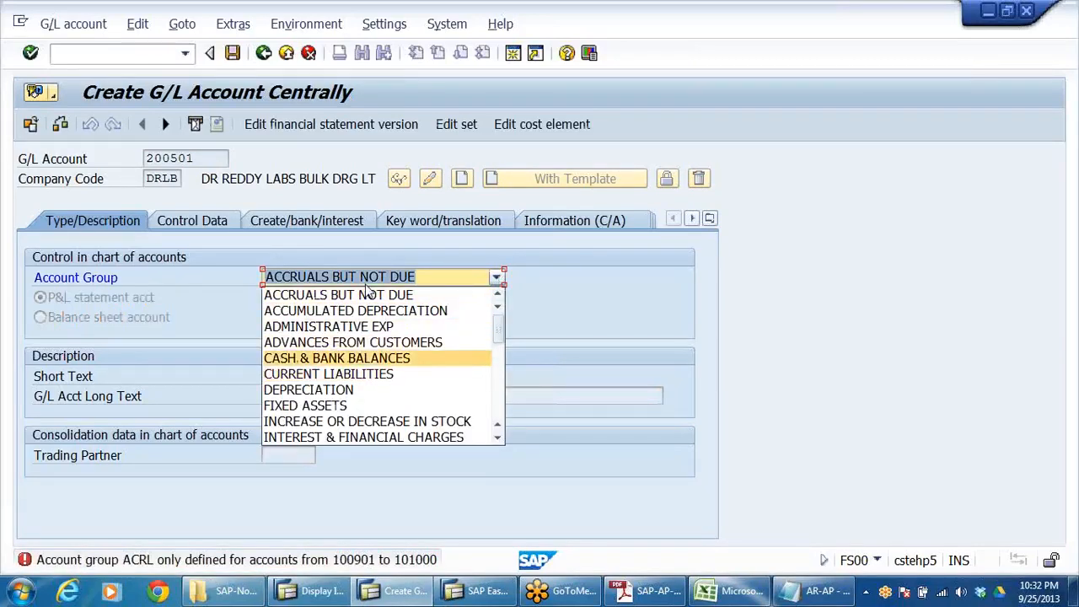
key("Down")
key("Down")
key("Down")
key("Down")
key("Down")
key("Down")
key("Down")
key("Down")
key("Up")
key("Up")
key("Up")
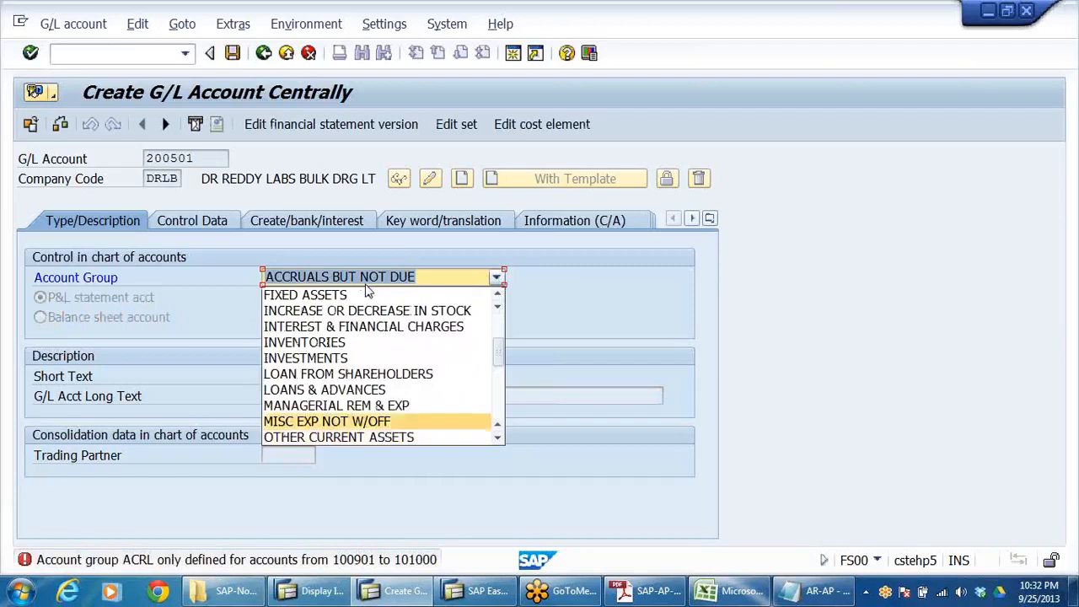
key("Return")
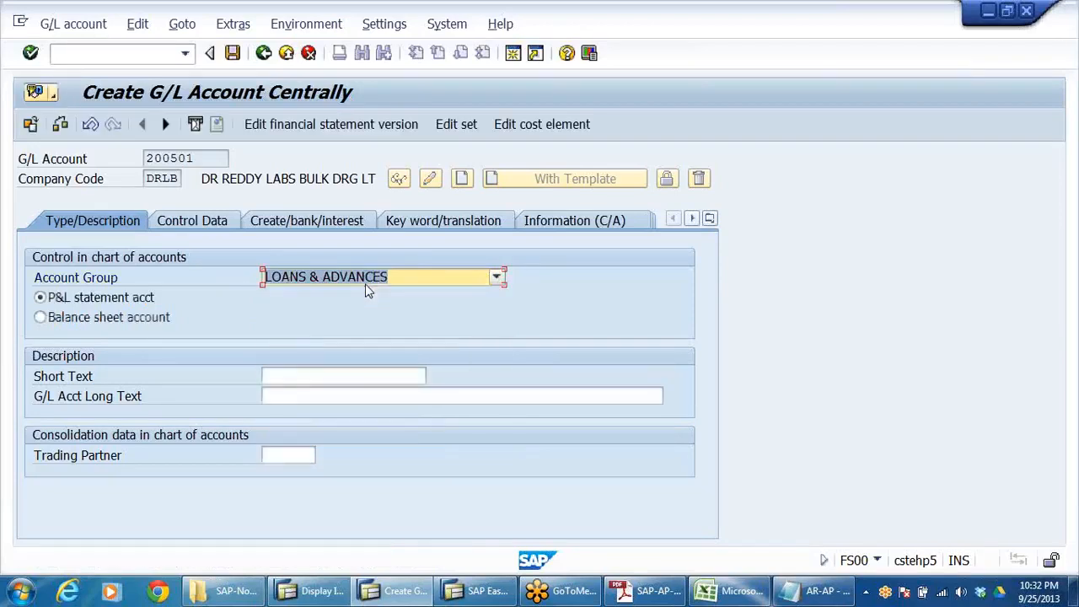
left_click(101, 323)
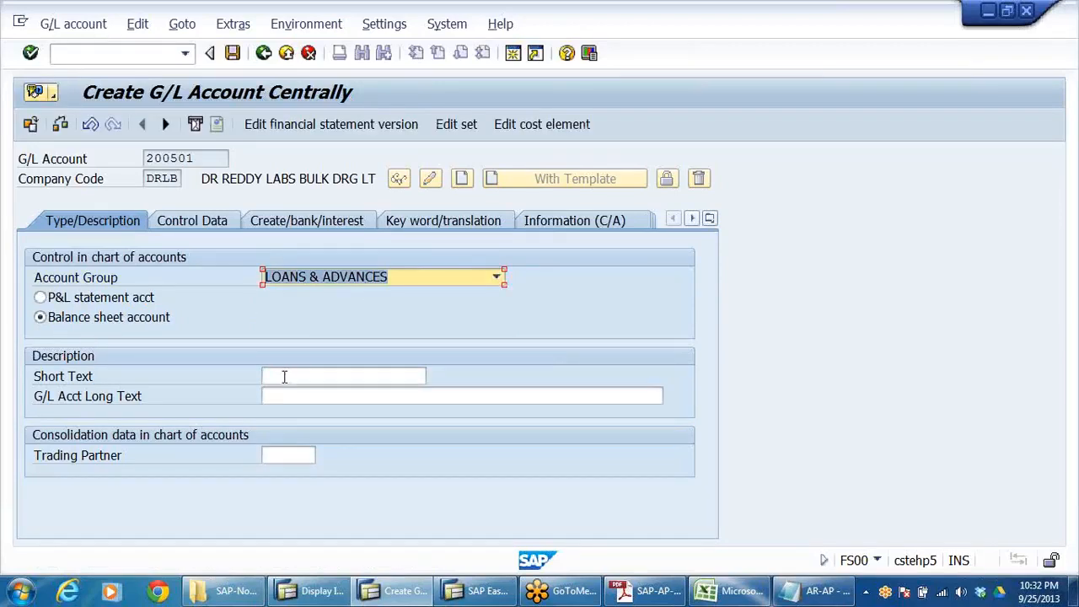
Enter ADVANCE TO VENDORS as both the short text and the long text of the G/L account
left_click(265, 375)
left_click(305, 394)
type("AD")
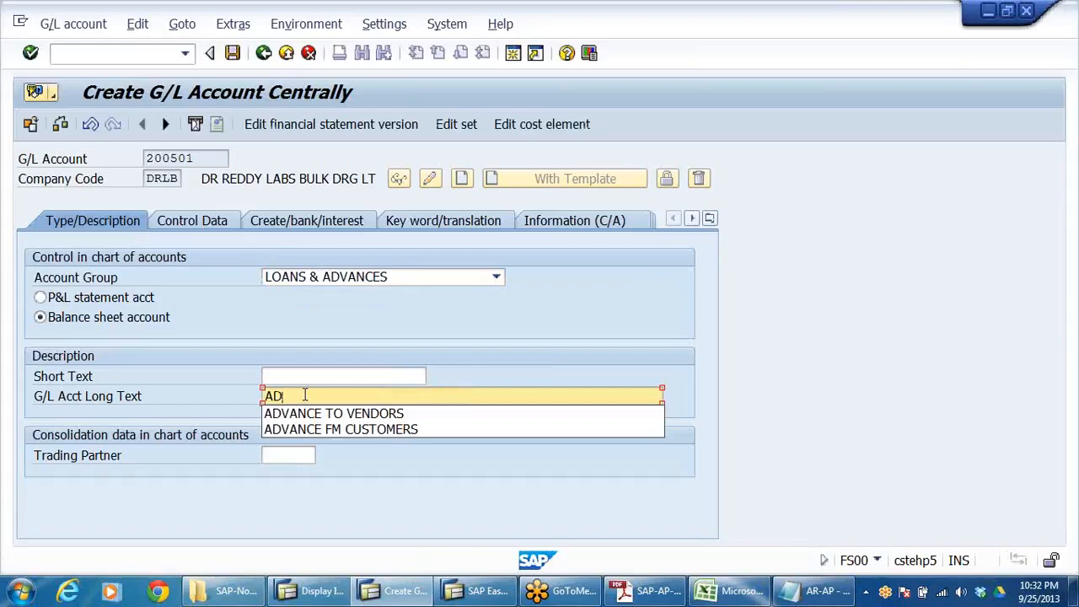
left_click(367, 413)
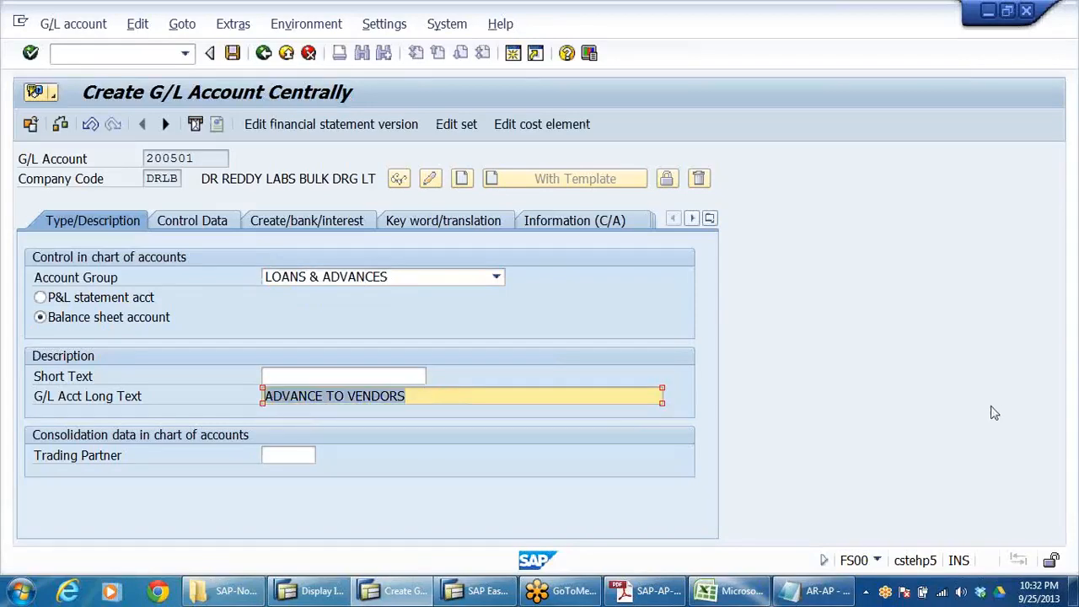
left_click(421, 376)
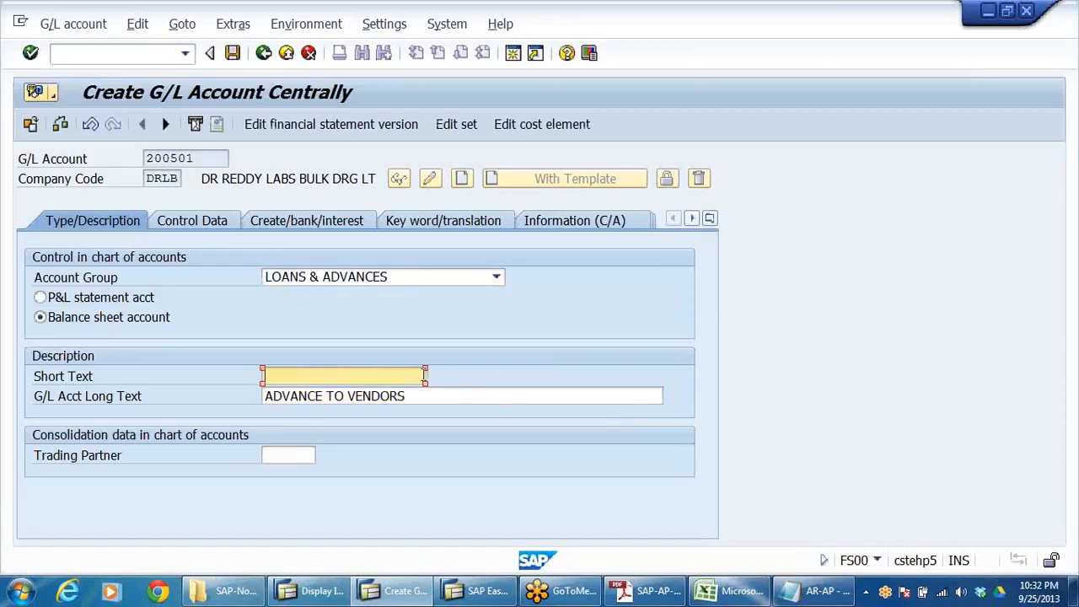
key("ctrl+v")
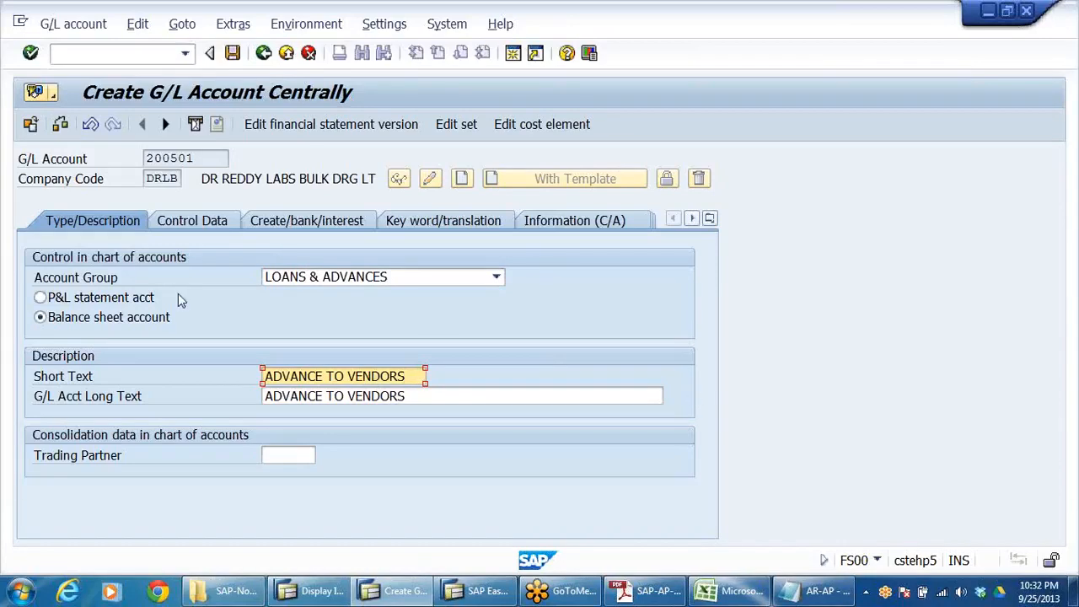
Set the account's control data to a reconciliation account for Vendors, with line item display and sort key 012
left_click(210, 226)
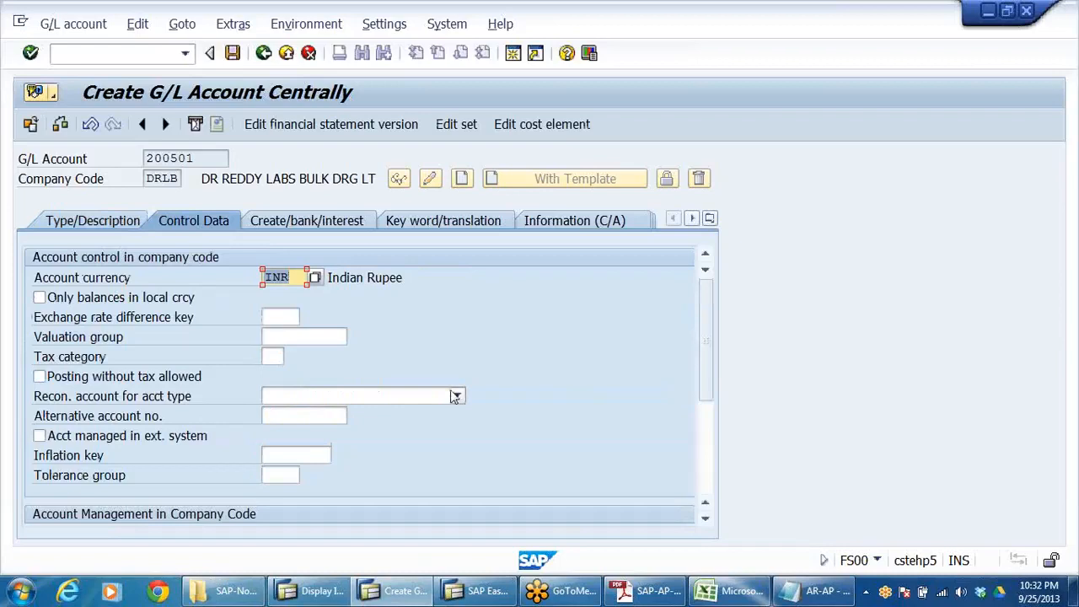
left_click(455, 396)
left_click(313, 444)
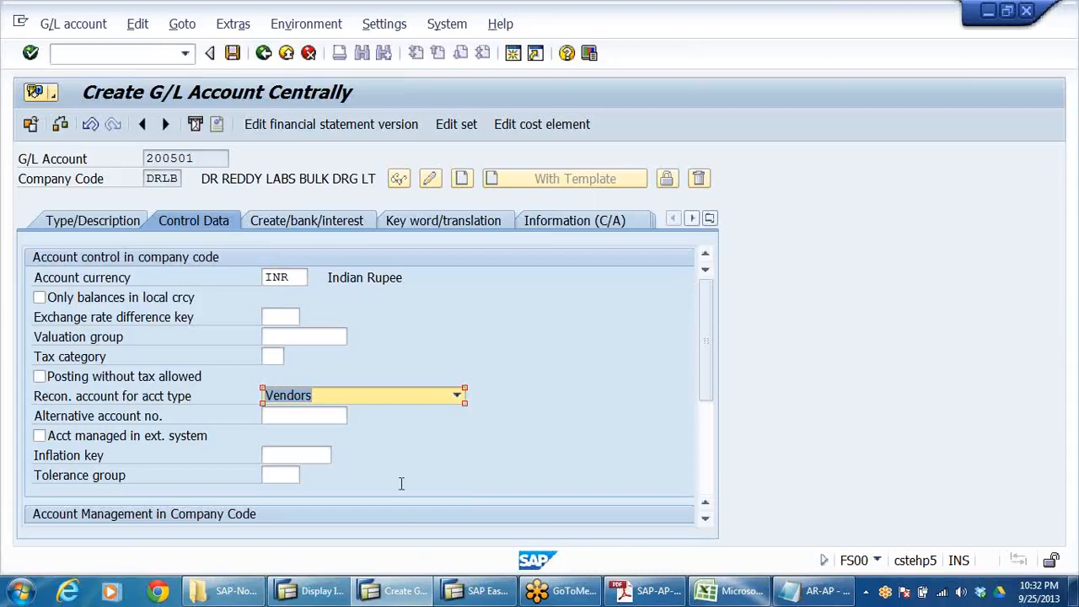
left_click(310, 337)
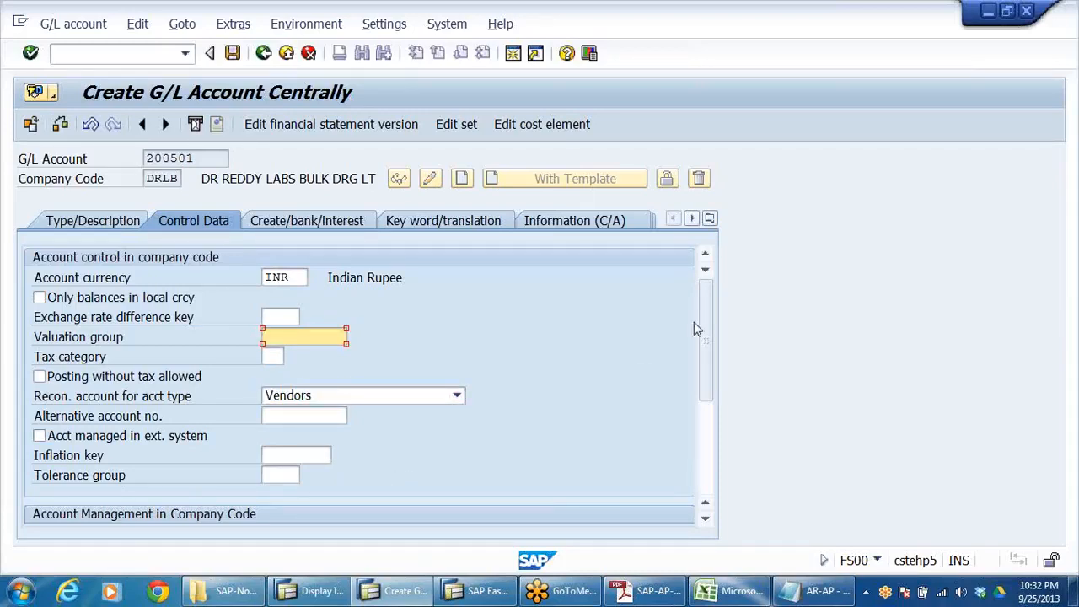
left_click_drag(707, 340, 706, 394)
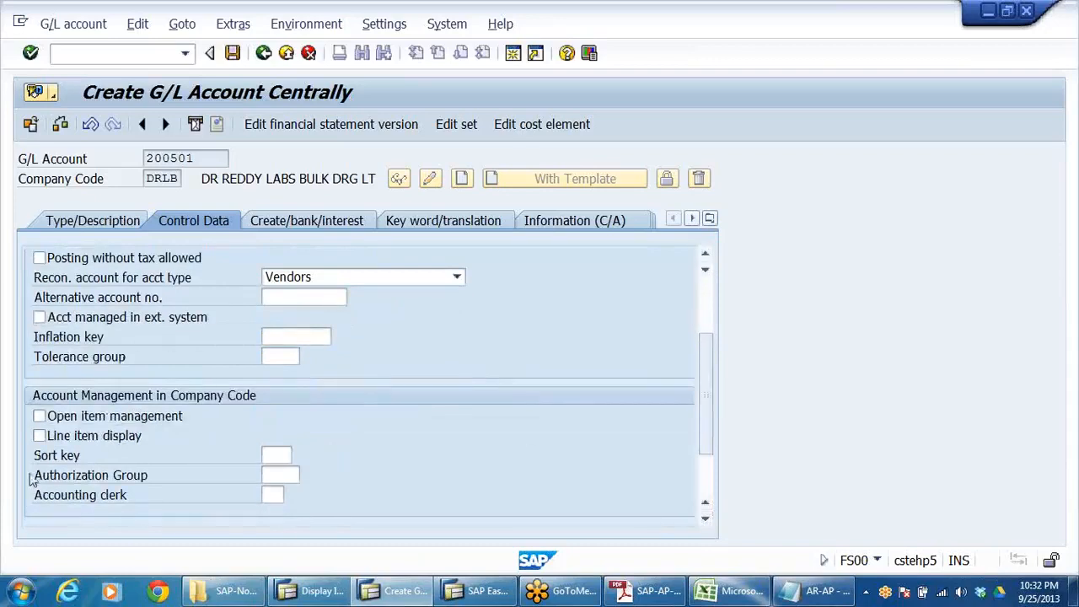
left_click(81, 437)
key("Tab")
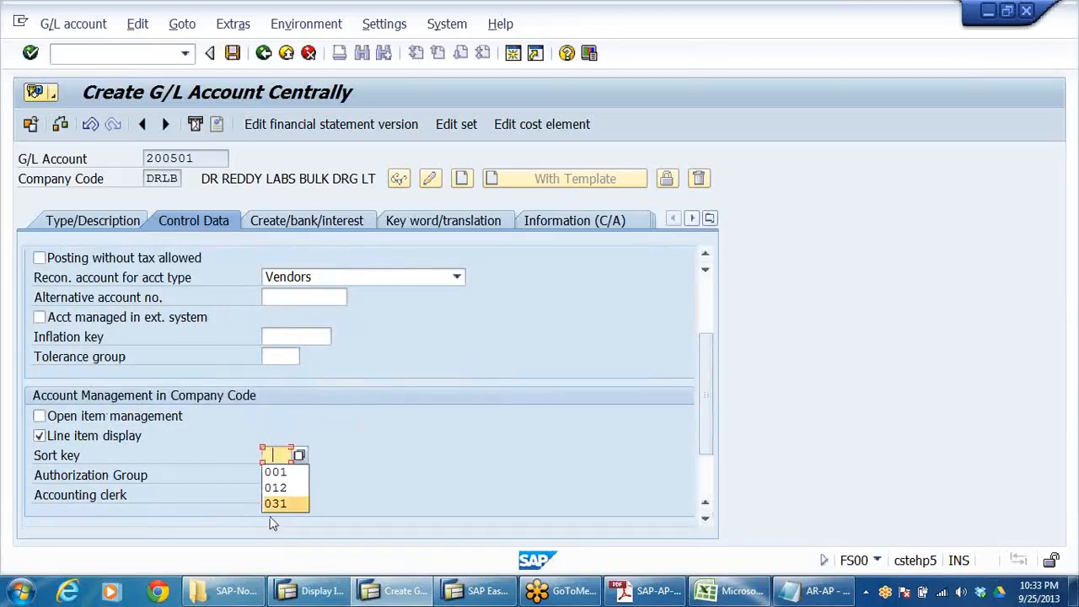
left_click(281, 487)
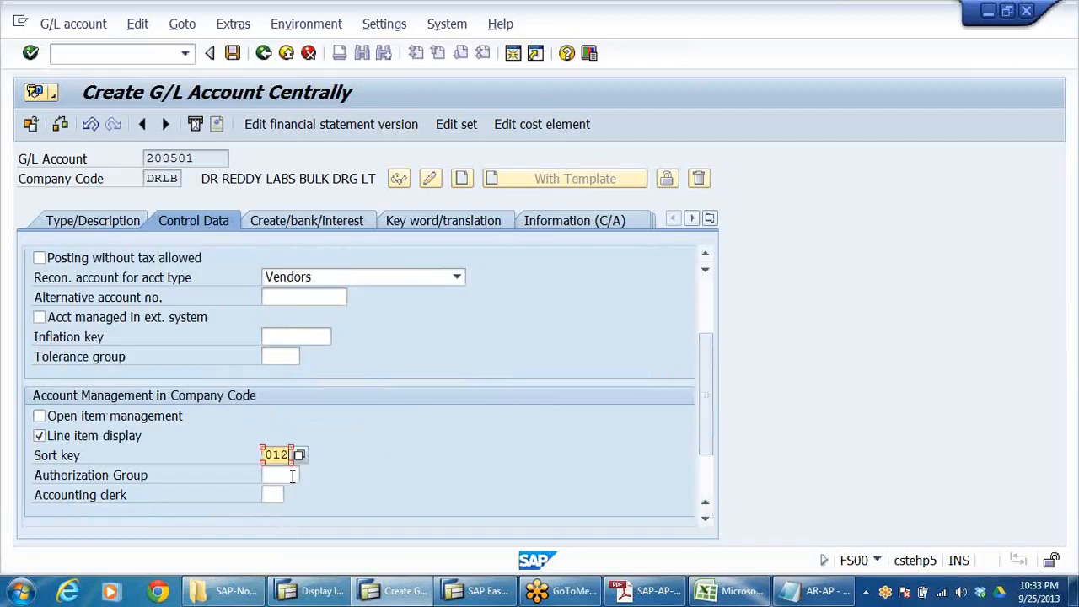
key("Return")
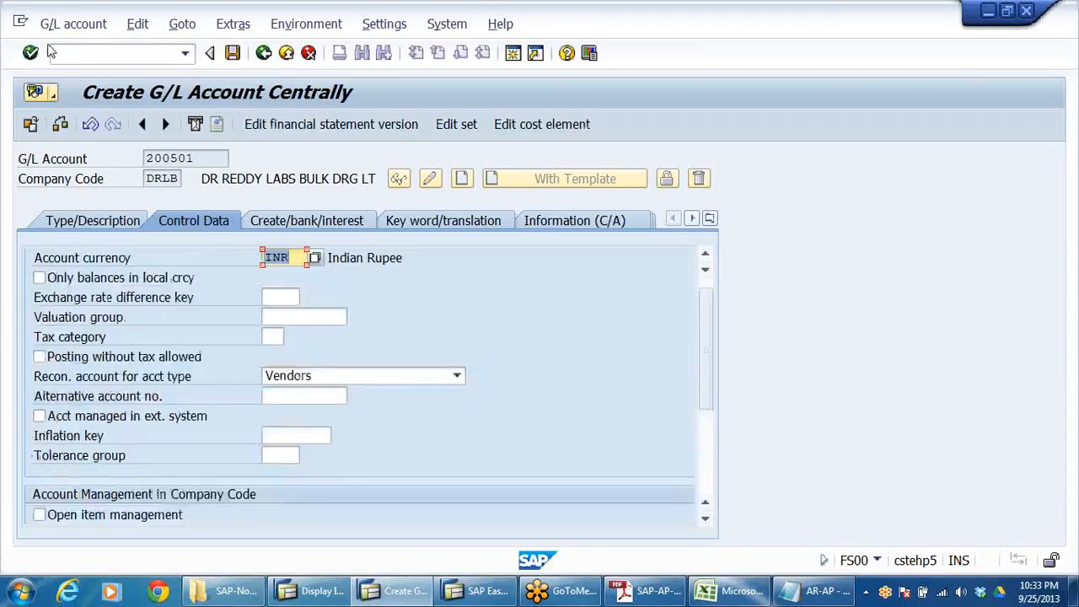
scroll(556, 273, "down", 3)
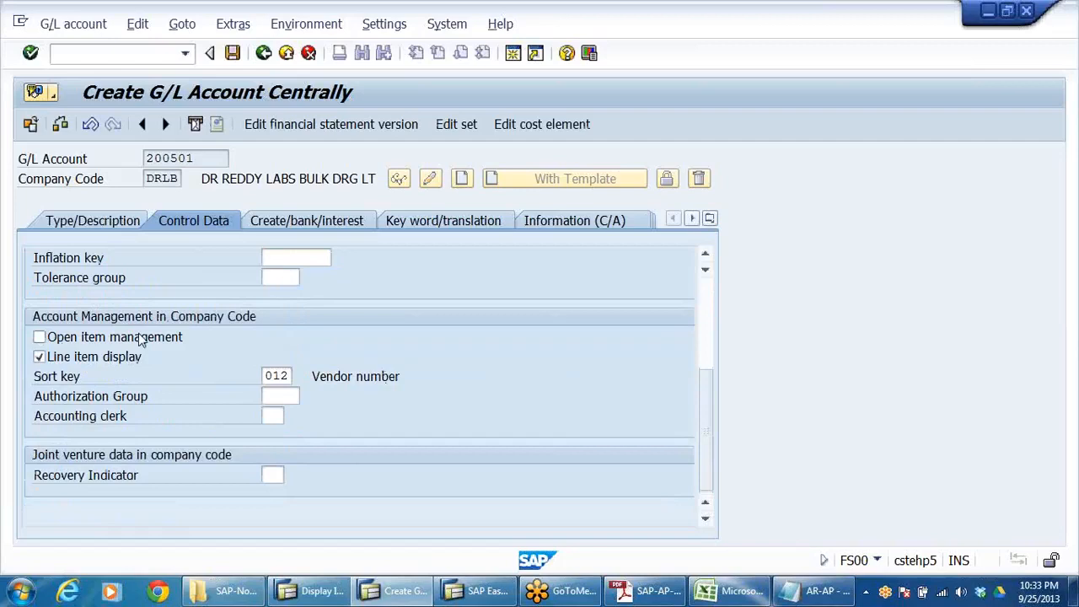
scroll(468, 362, "up", 5)
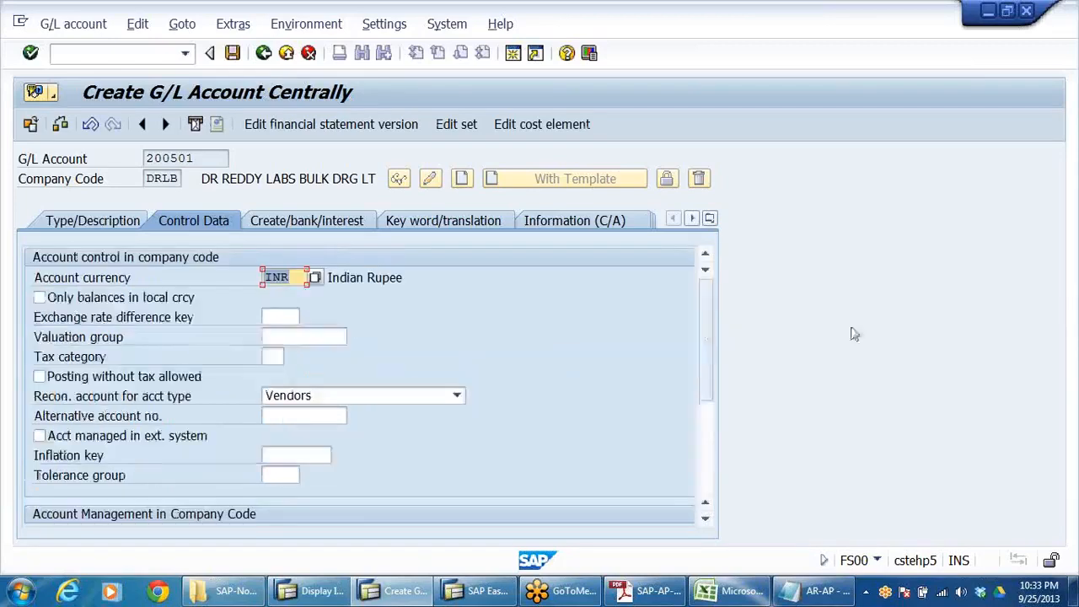
Assign field status group G067 to the account and save it
left_click(291, 222)
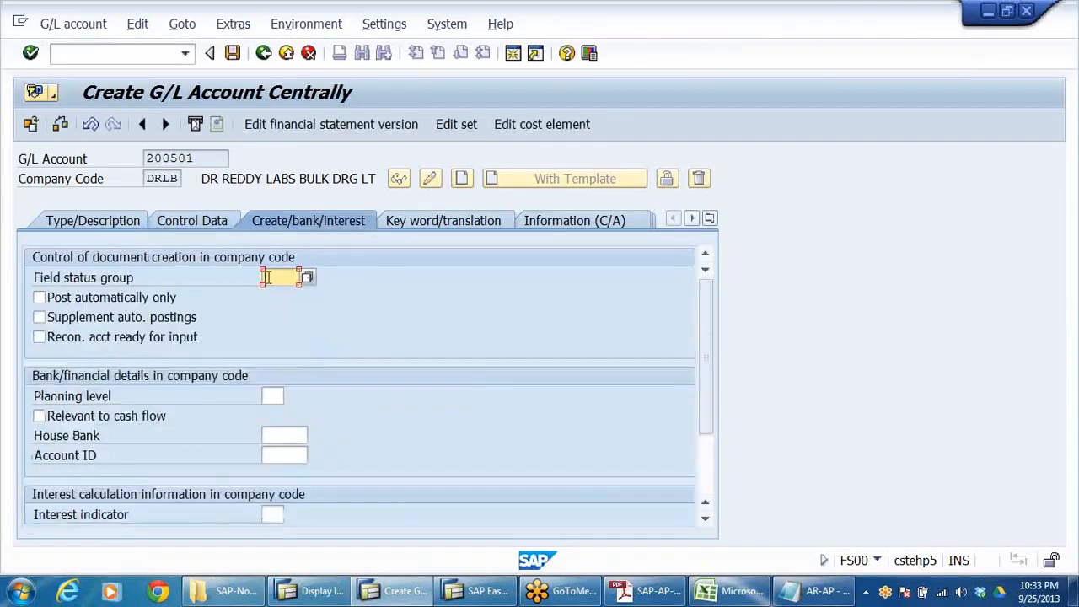
left_click(286, 287)
left_click(282, 308)
left_click(232, 54)
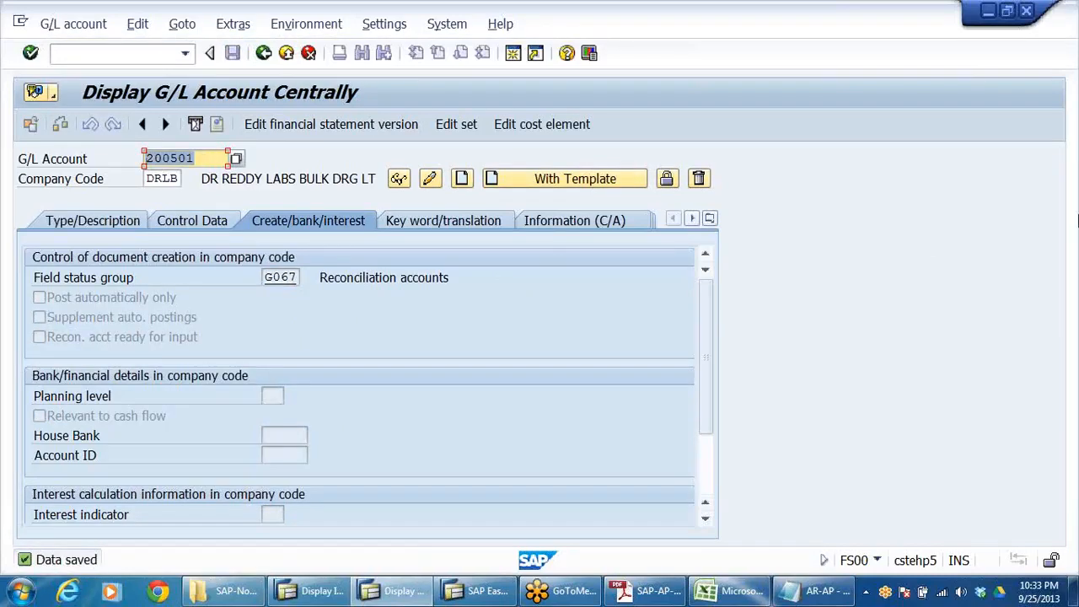
left_click(1078, 220)
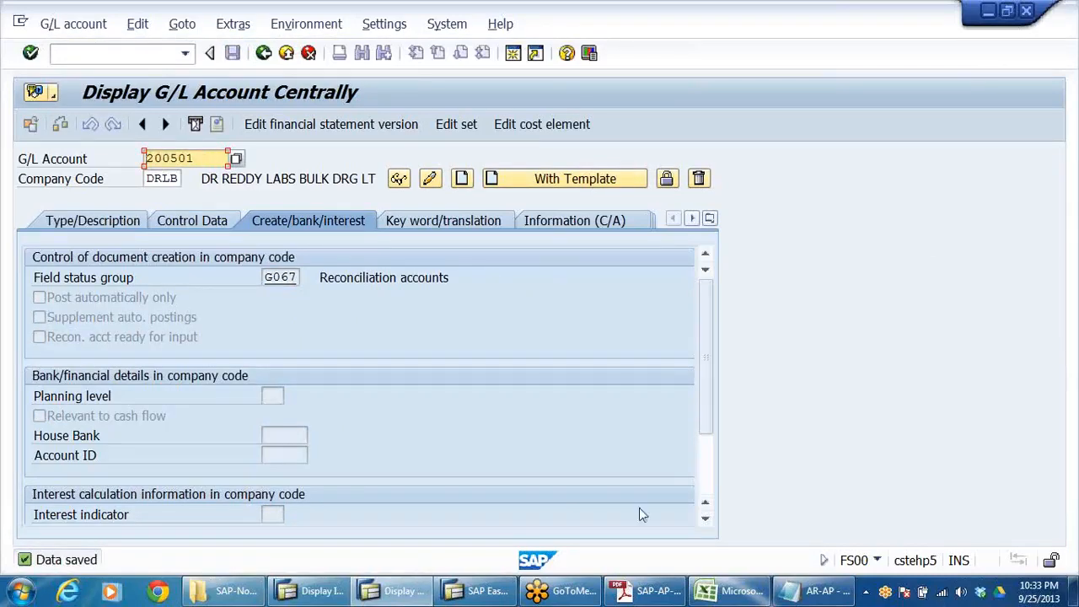
Switch to the Display IMG session and collapse the Bank Accounting branch with its open subnodes
left_click(317, 595)
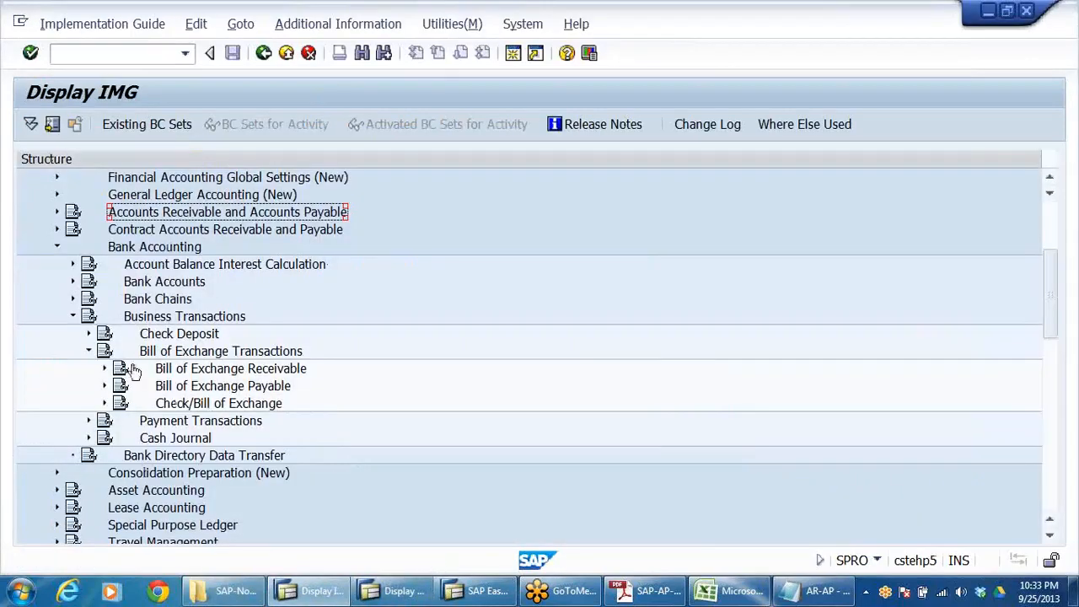
left_click(88, 351)
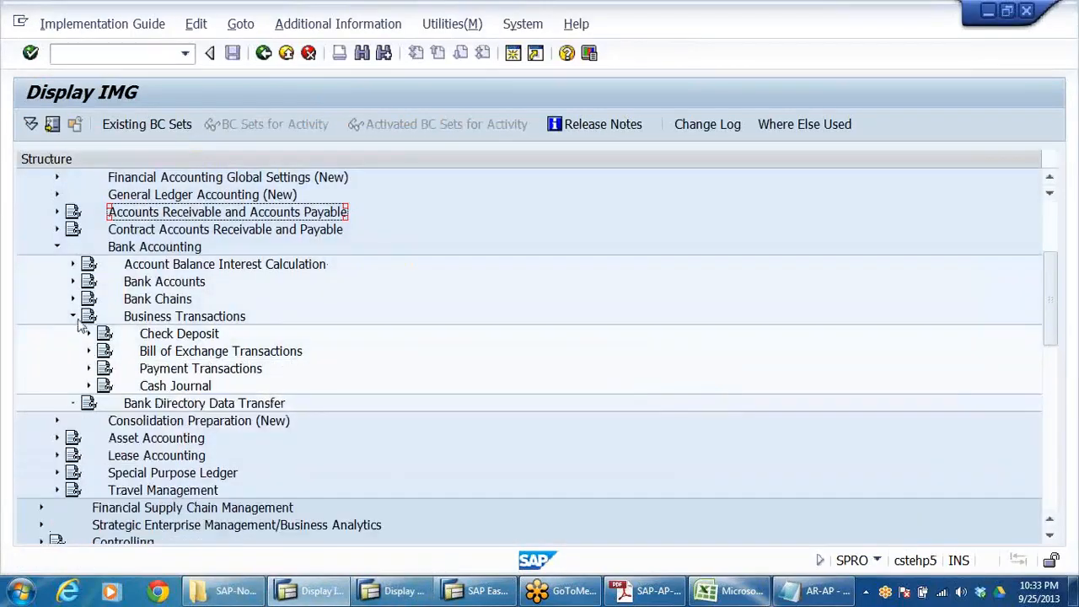
left_click(73, 317)
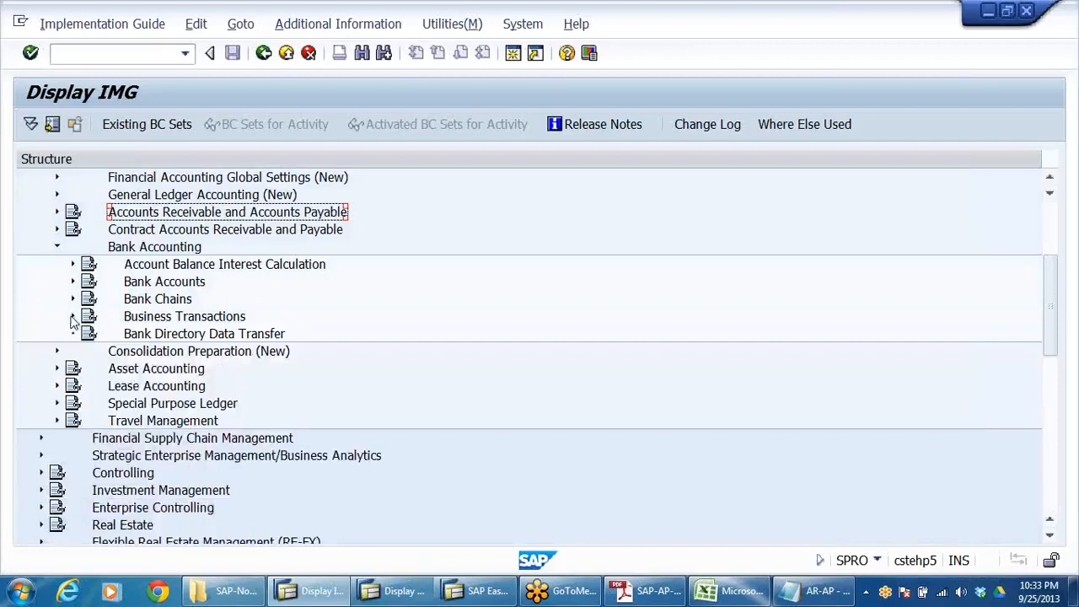
scroll(264, 327, "up", 3)
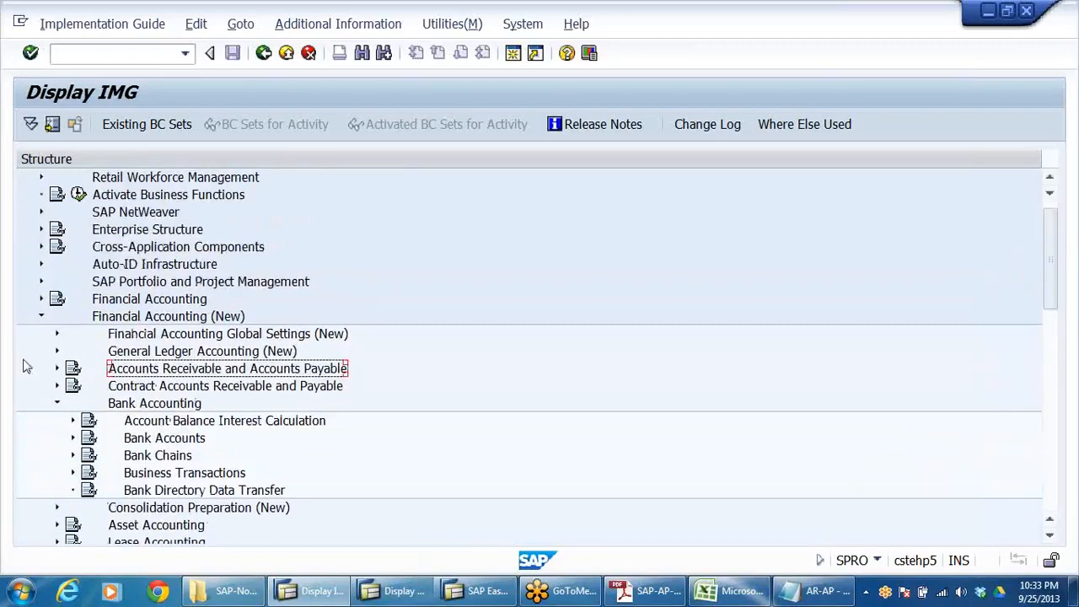
left_click(57, 403)
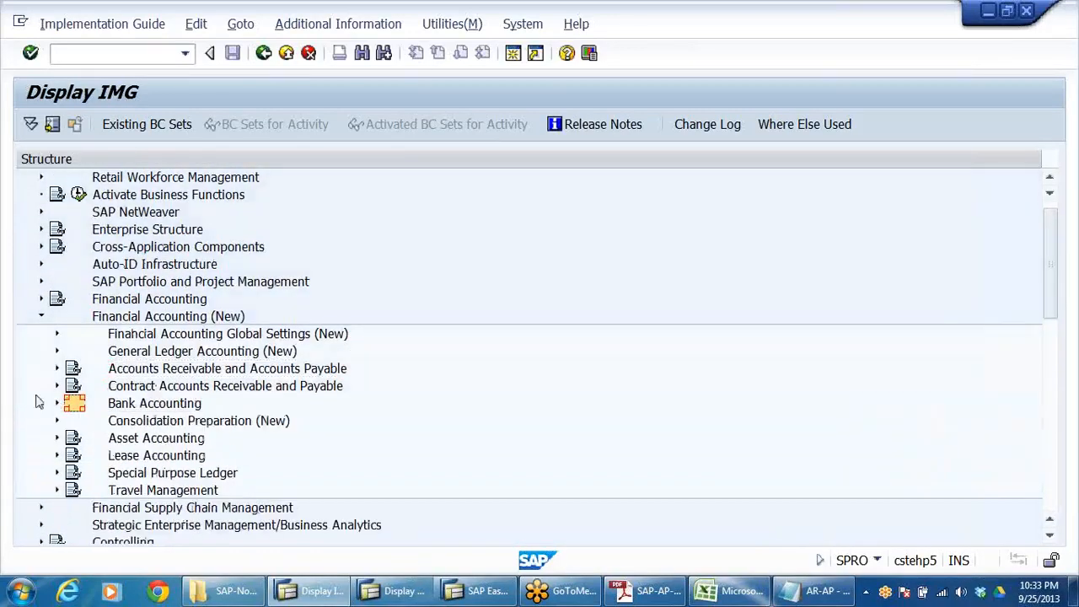
Expand Accounts Receivable and Accounts Payable under Financial Accounting (New), and open its Business Transactions node
left_click(145, 356)
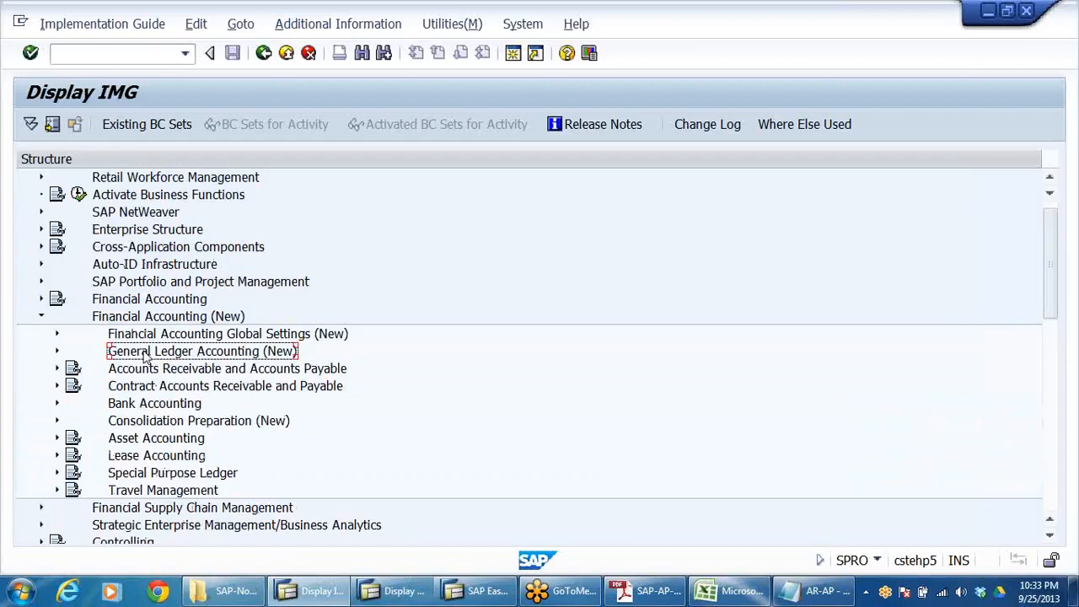
left_click(147, 374)
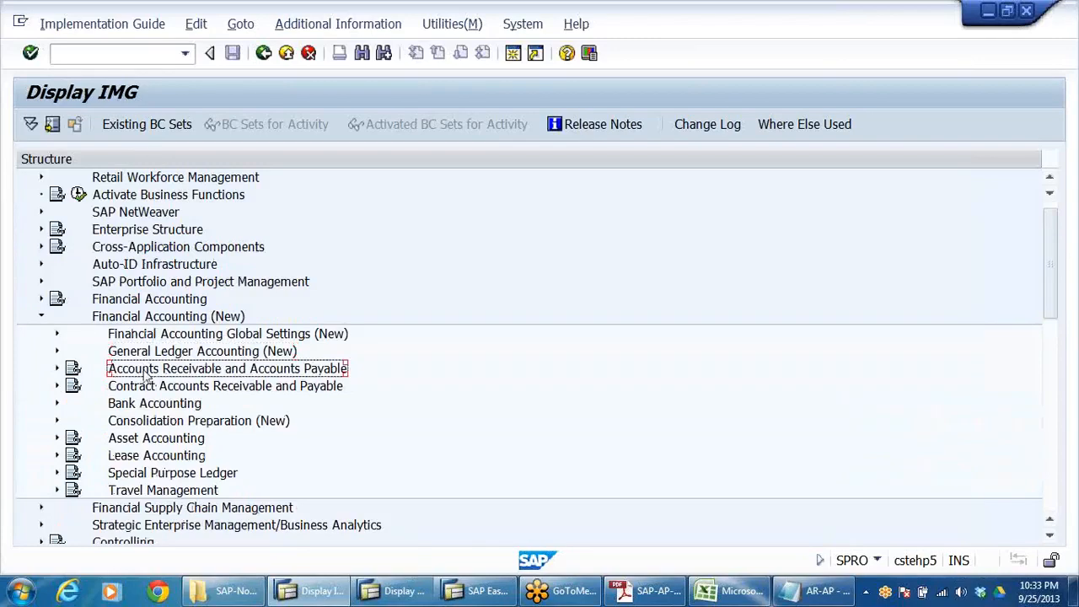
double_click(146, 374)
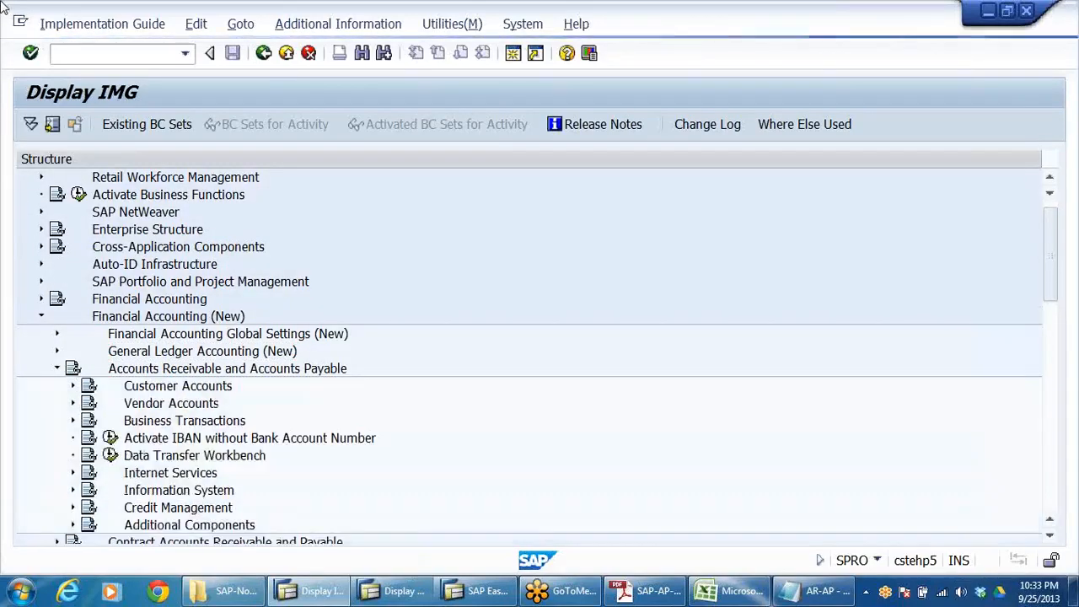
key("Down")
key("Down")
key("Down")
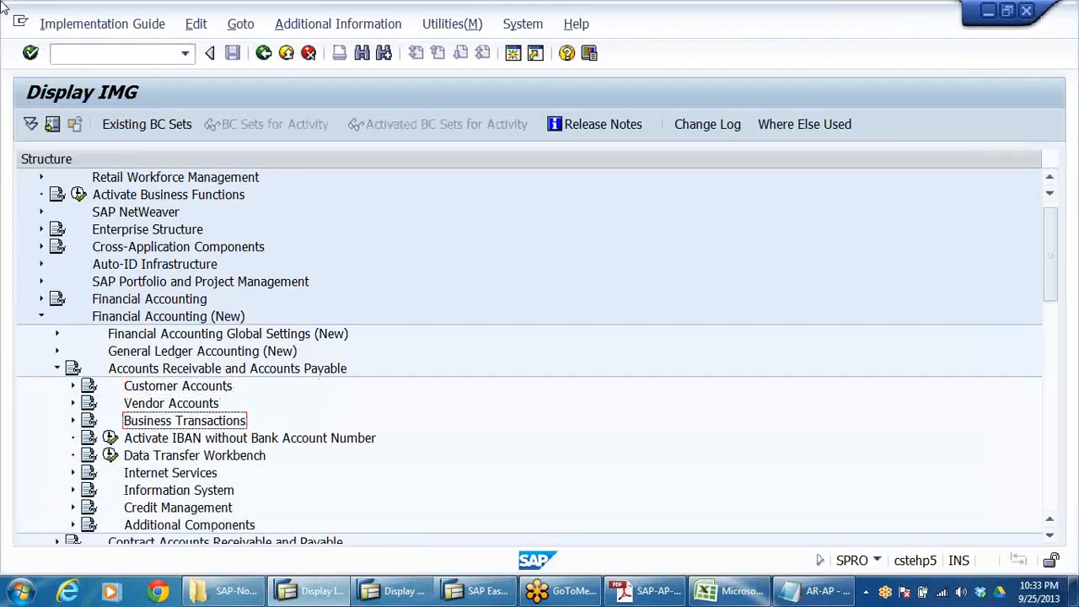
key("Right")
key("Down")
key("Down")
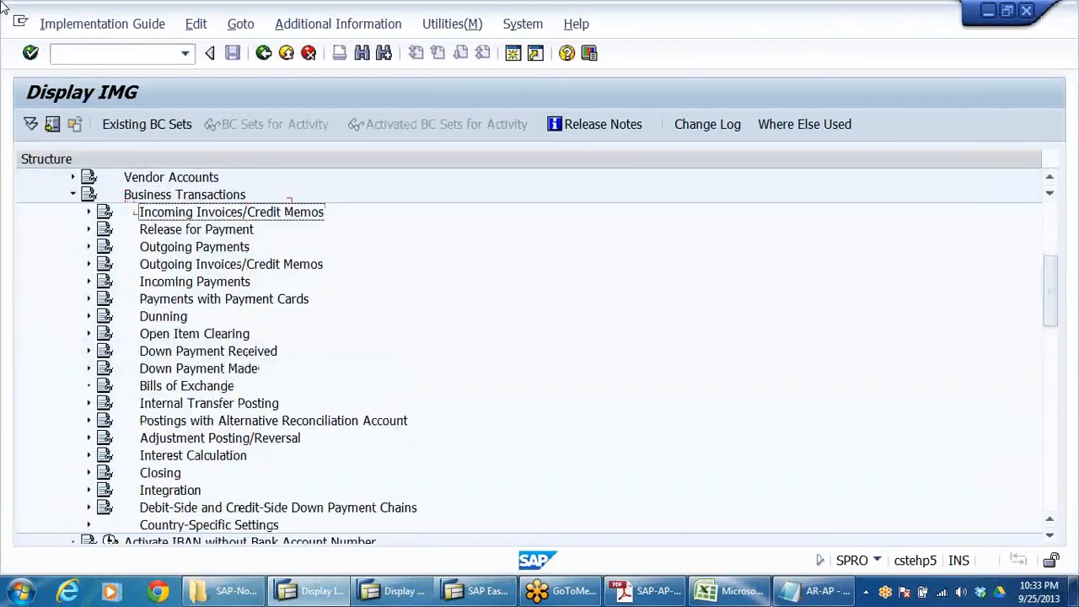
Expand Down Payment Made under Business Transactions and execute Define Alternative Reconciliation Account for Down Payments
key("Down")
key("Down")
key("Down")
key("Down")
key("Down")
key("Down")
key("Down")
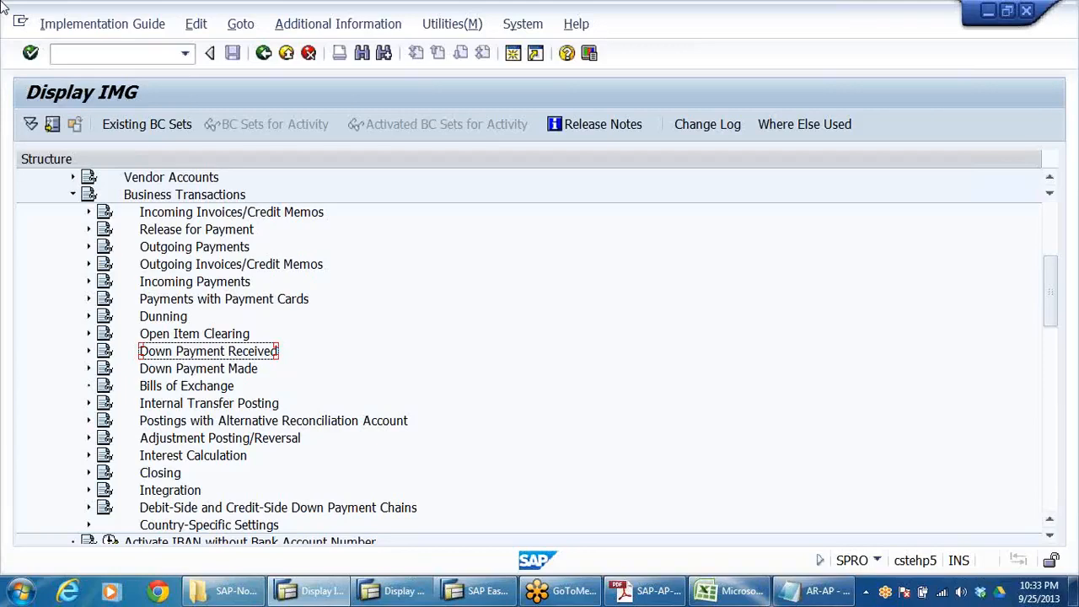
key("Down")
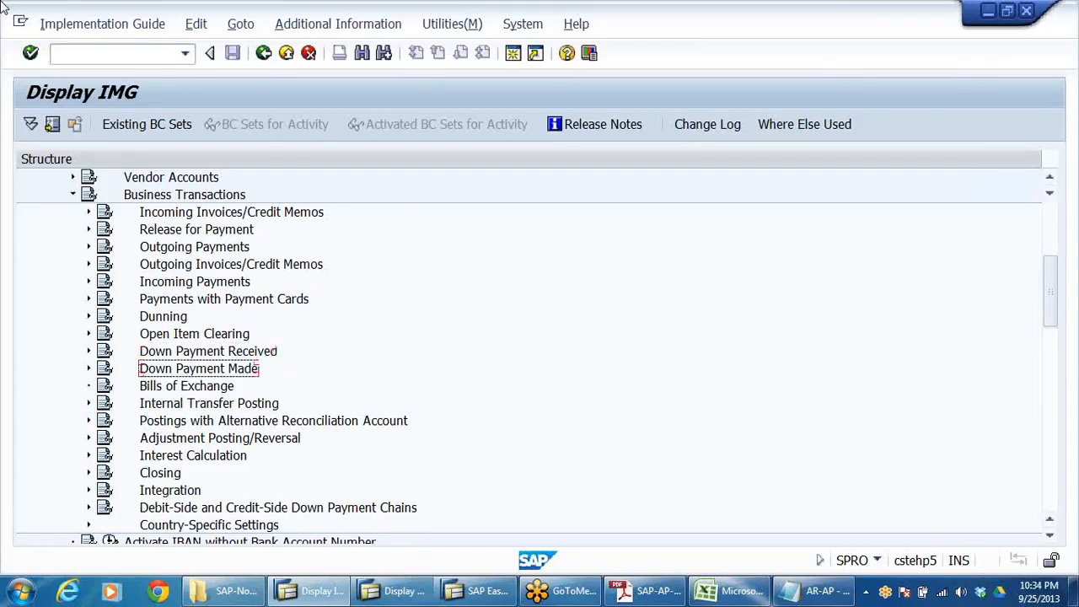
double_click(172, 373)
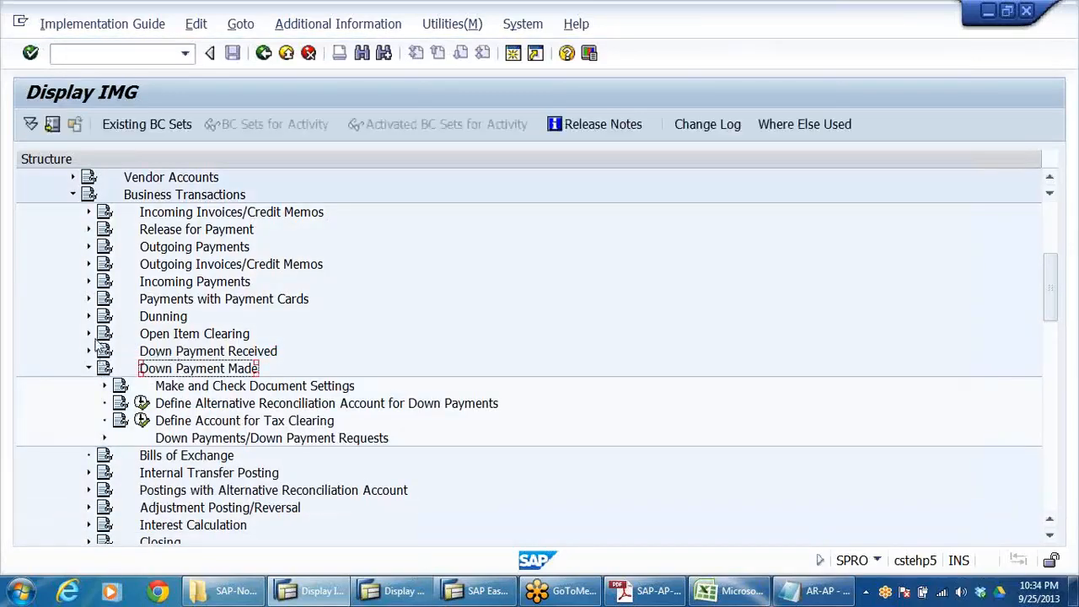
left_click(268, 406)
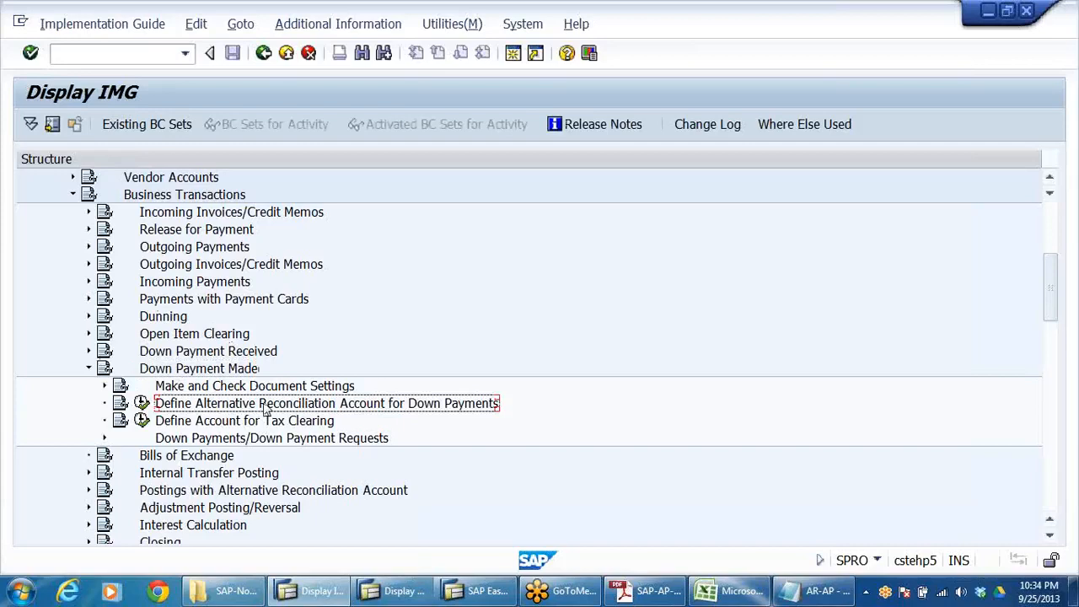
left_click(142, 404)
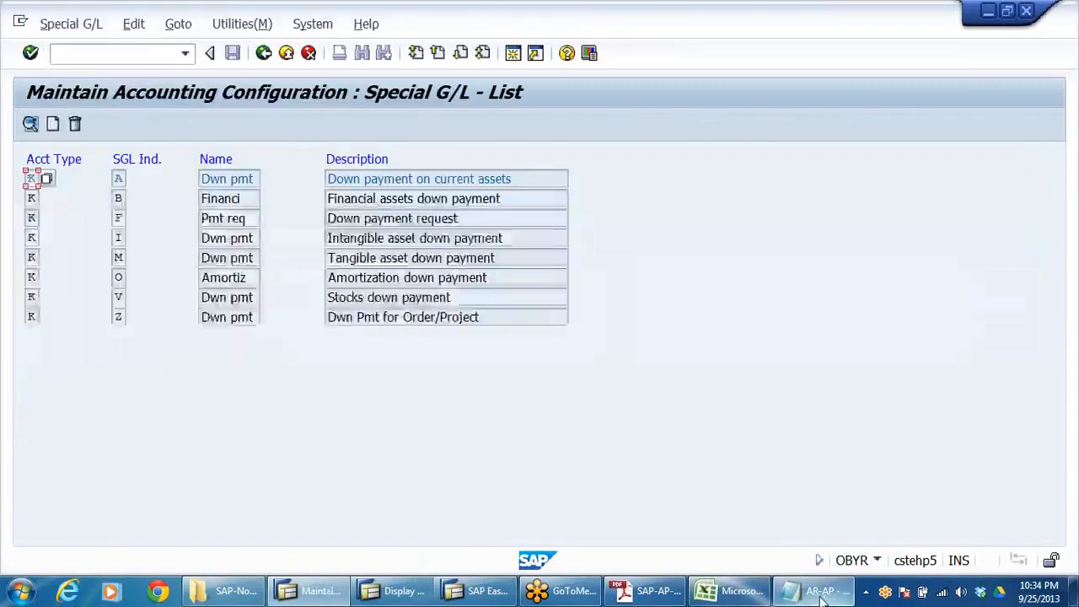
Switch to the AR-AP notes in Notepad and review the entry for an advance paid to a vendor, including its special G/L indicator
left_click(813, 591)
scroll(150, 369, "up", 1)
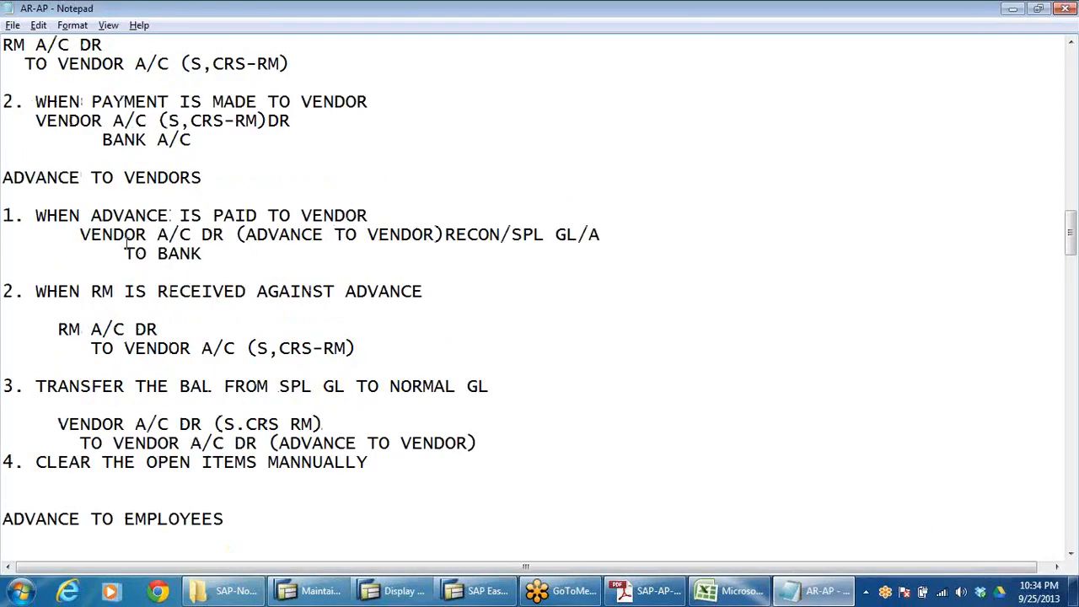
left_click_drag(79, 235, 217, 238)
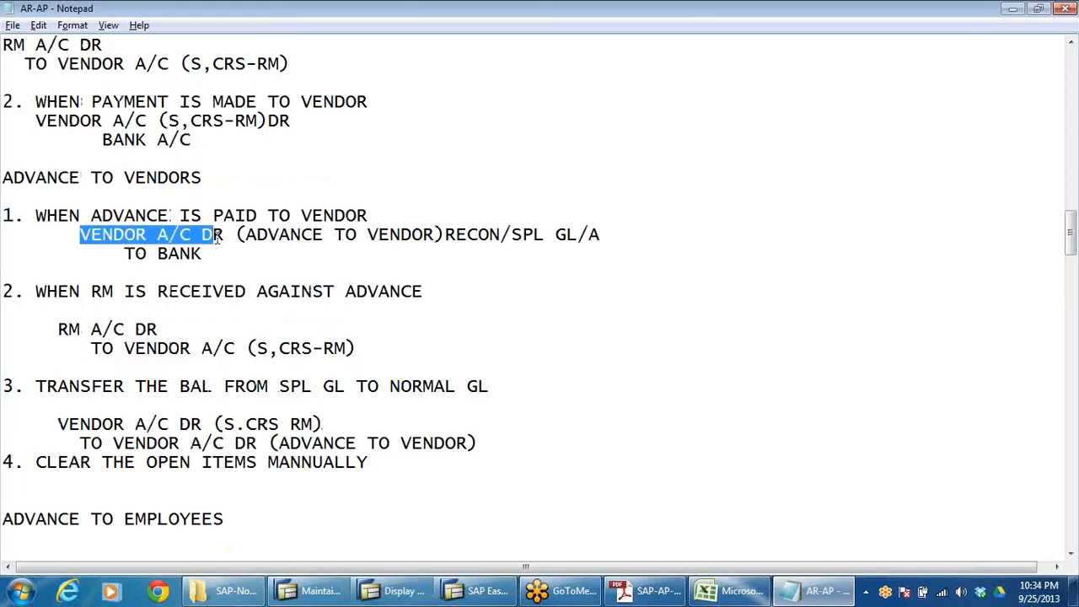
left_click(337, 291)
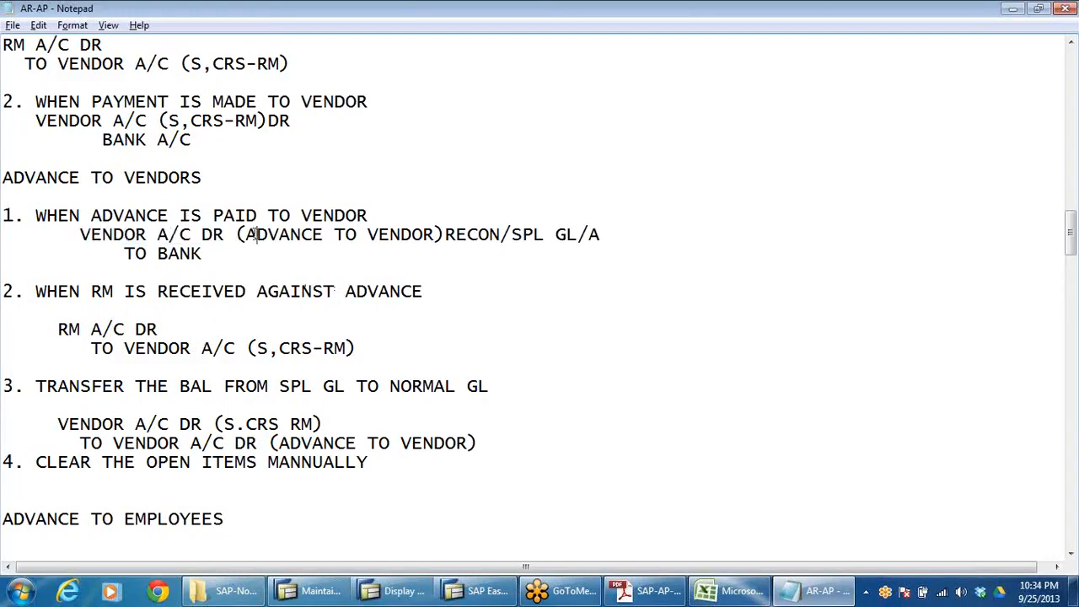
left_click_drag(254, 234, 479, 236)
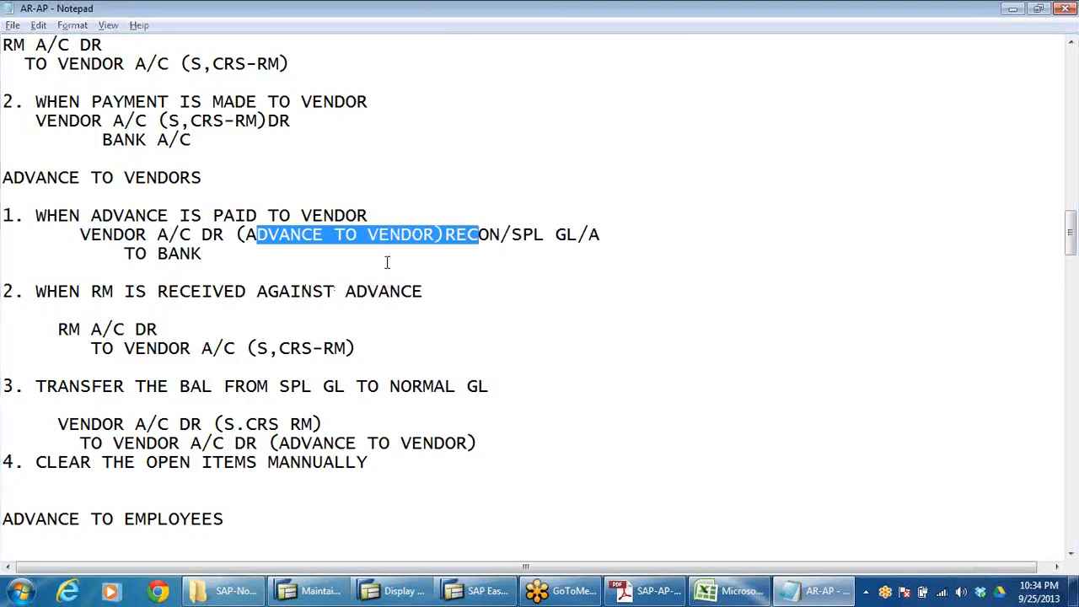
key("alt+Tab")
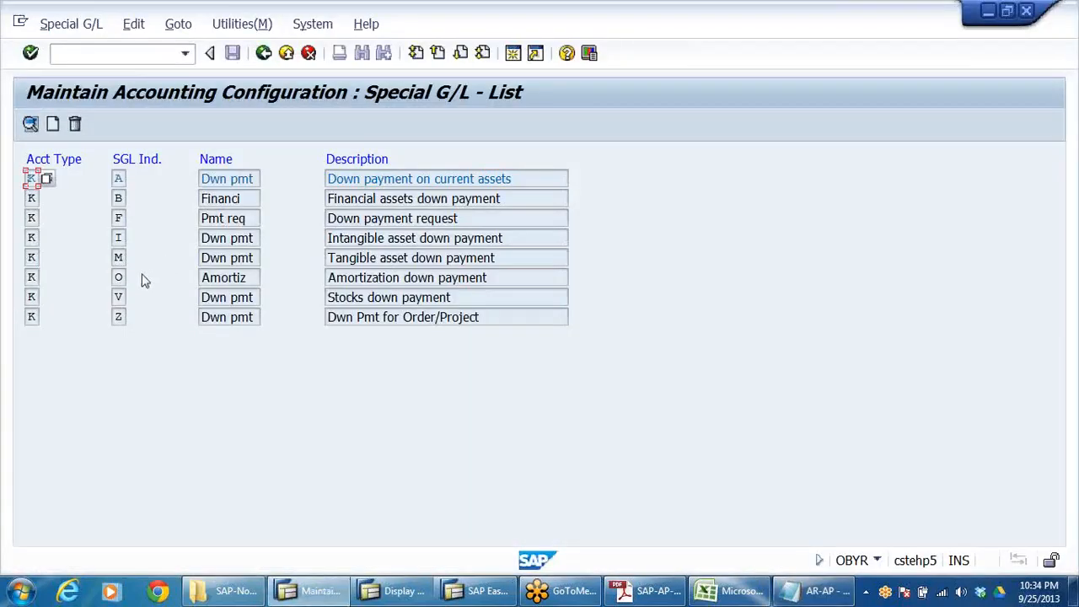
Open the vendor special G/L entry A, Down payment on current assets, for chart of accounts DRCA
left_click(118, 178)
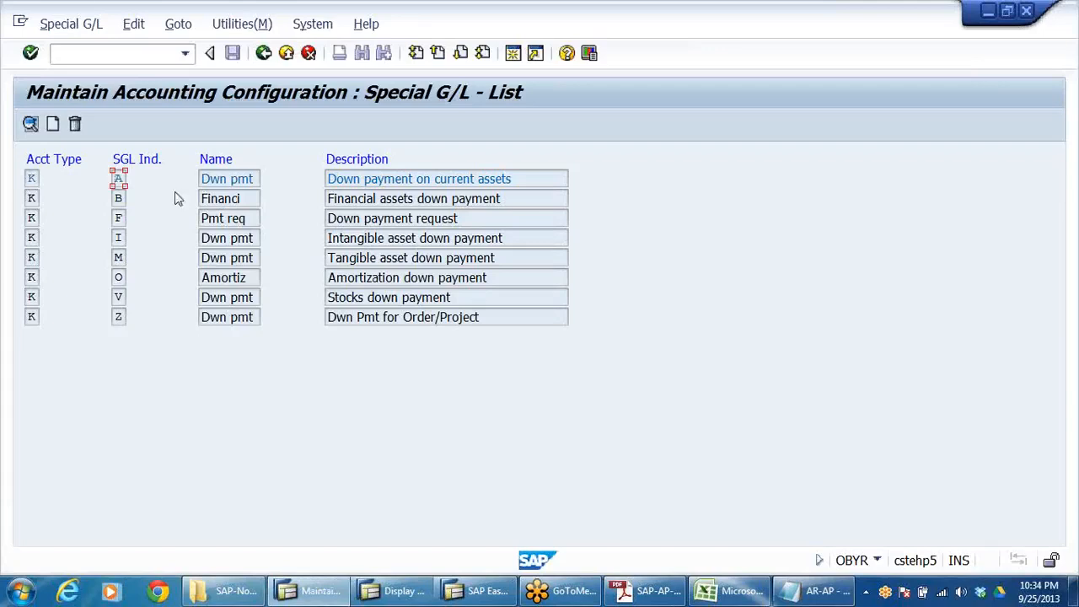
left_click(215, 179)
left_click(395, 180)
double_click(369, 179)
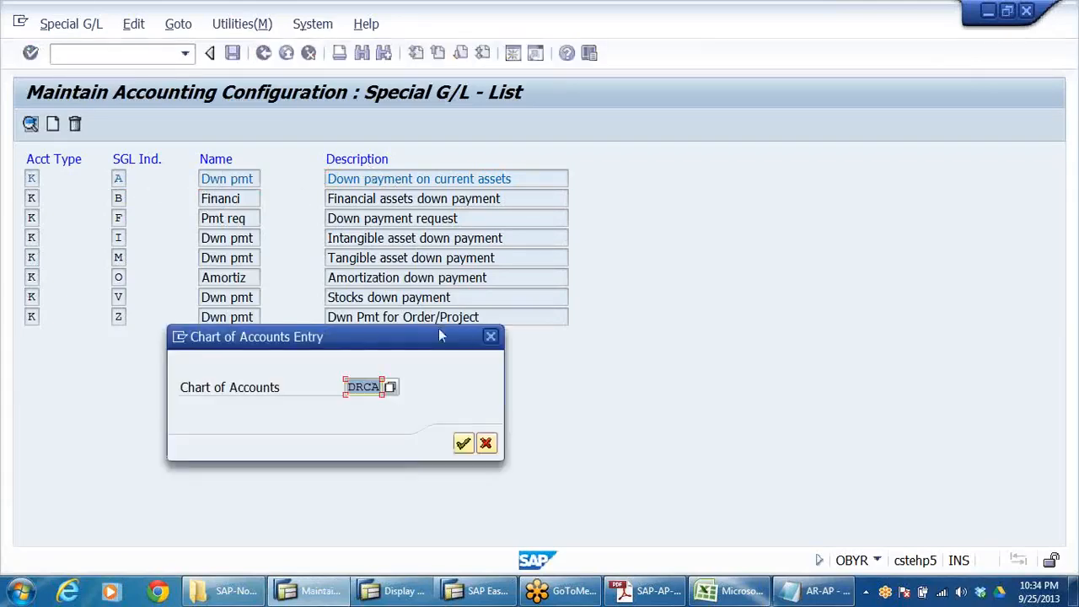
left_click(463, 443)
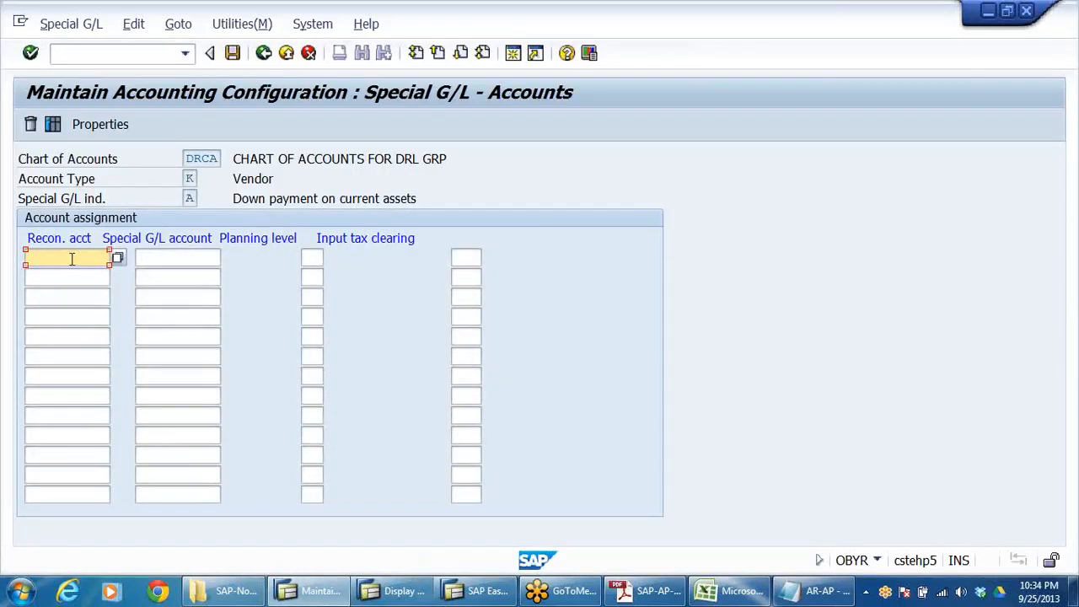
Assign special G/L account 200501 to reconciliation account 101201 in the first account assignment row
left_click(170, 259)
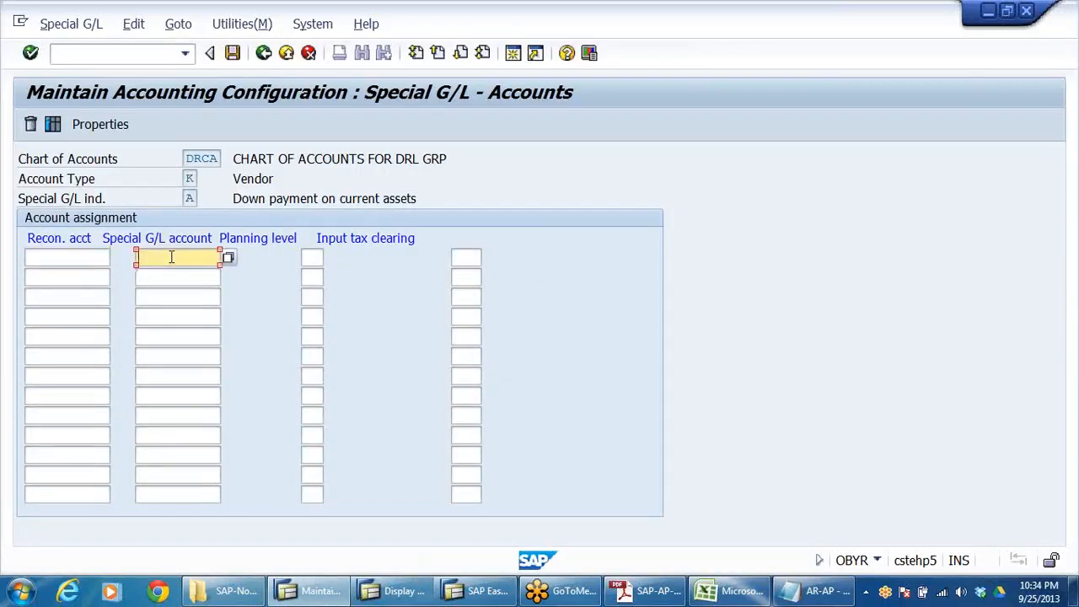
type("200501")
left_click(85, 257)
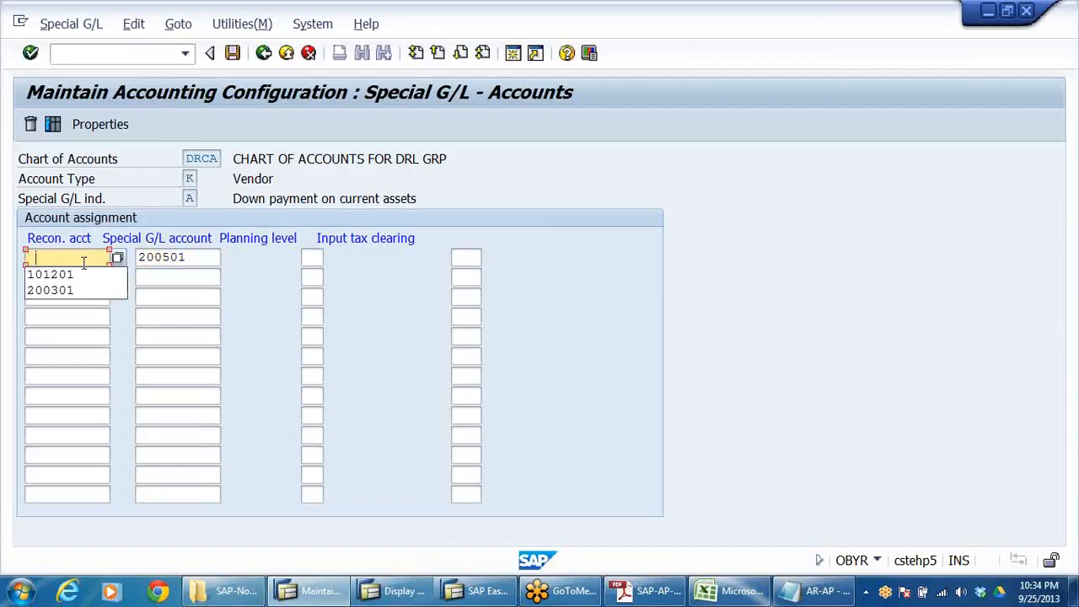
left_click(72, 275)
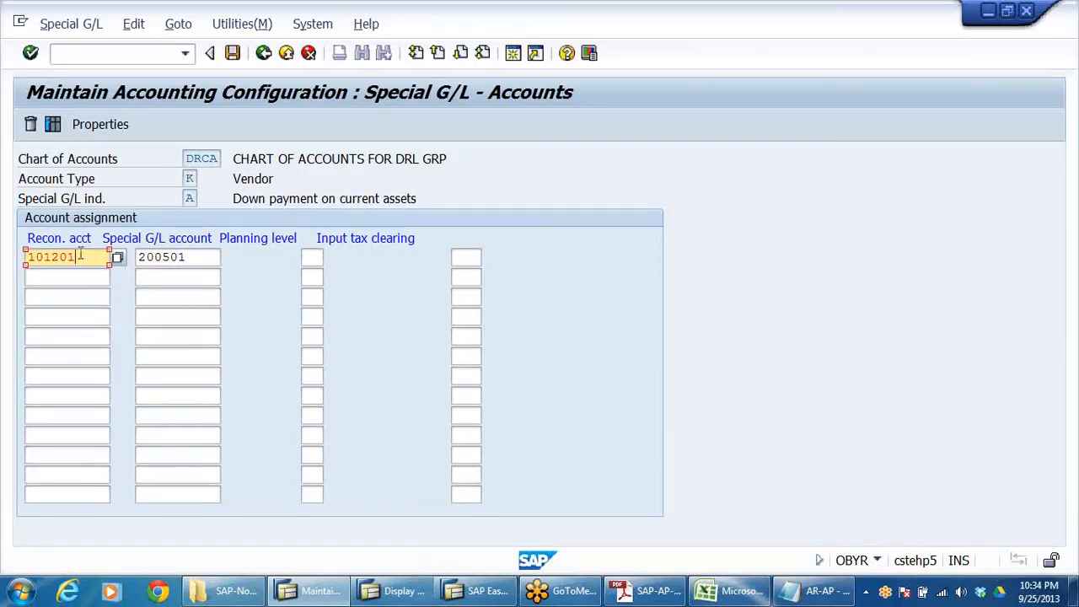
Check the chart of accounts, account type, special G/L indicator and the two assigned accounts
left_click_drag(193, 158, 223, 160)
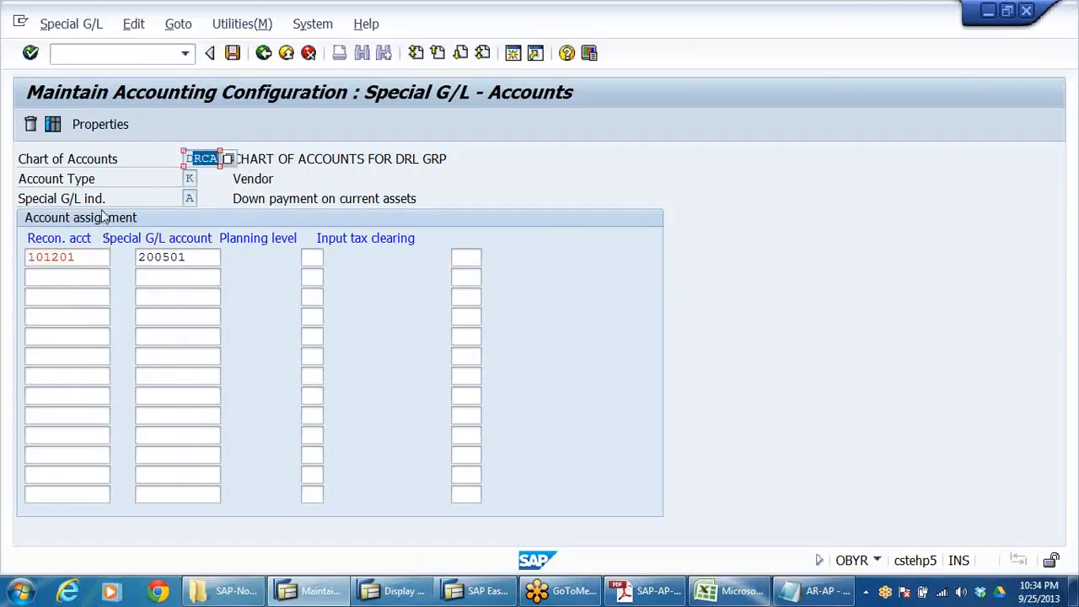
left_click(190, 175)
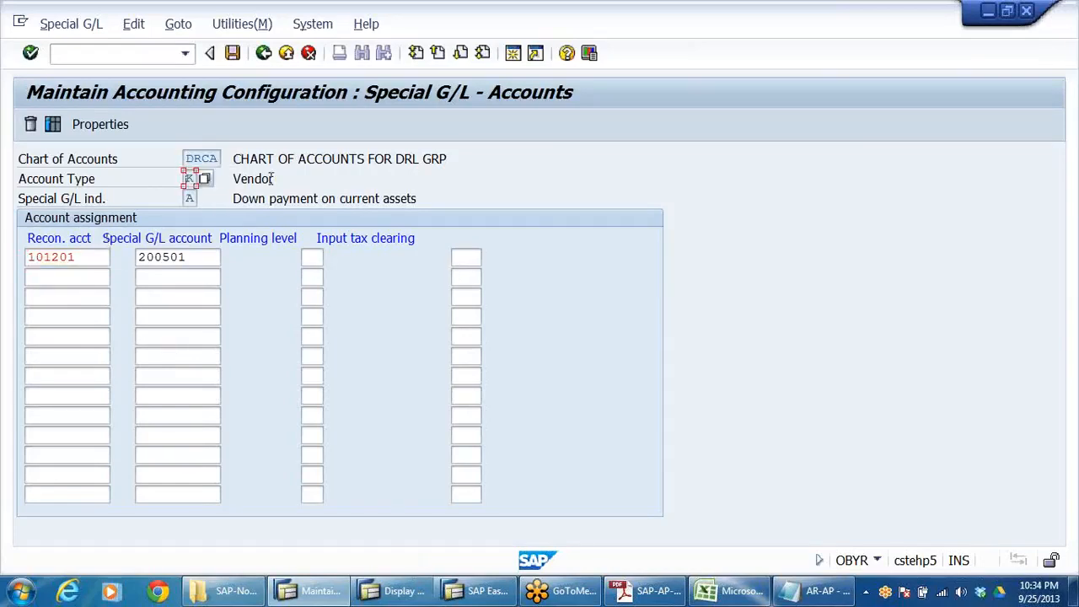
left_click(189, 198)
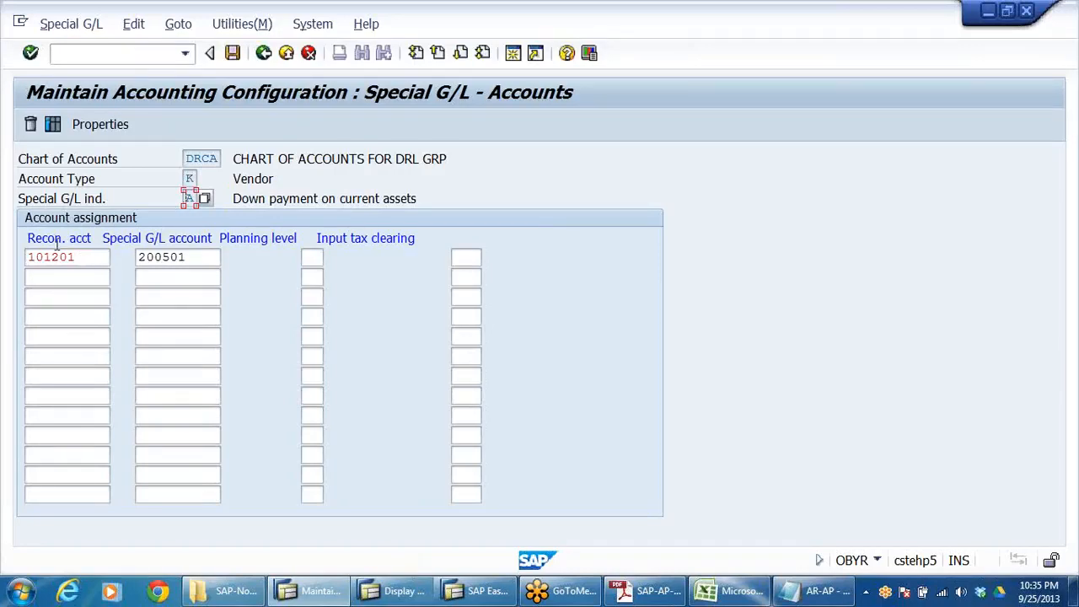
left_click_drag(30, 259, 115, 258)
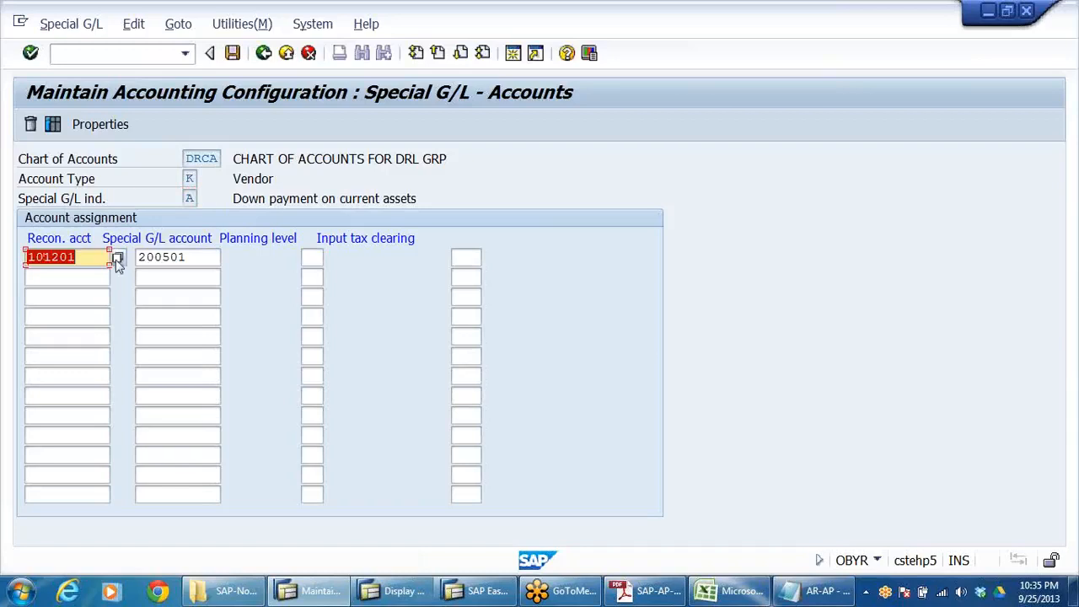
left_click(177, 260)
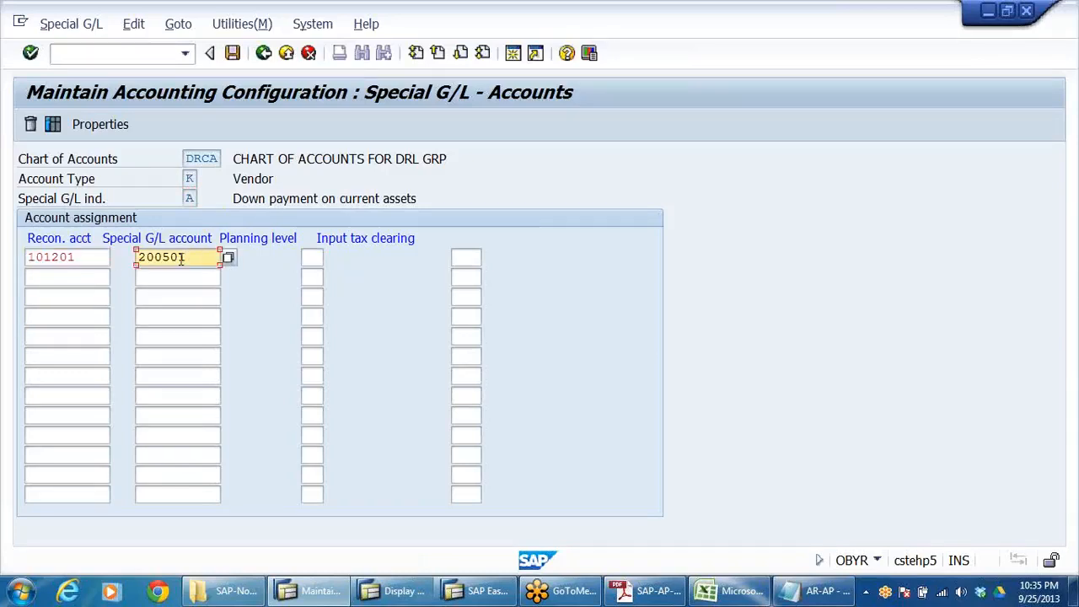
left_click_drag(195, 259, 53, 371)
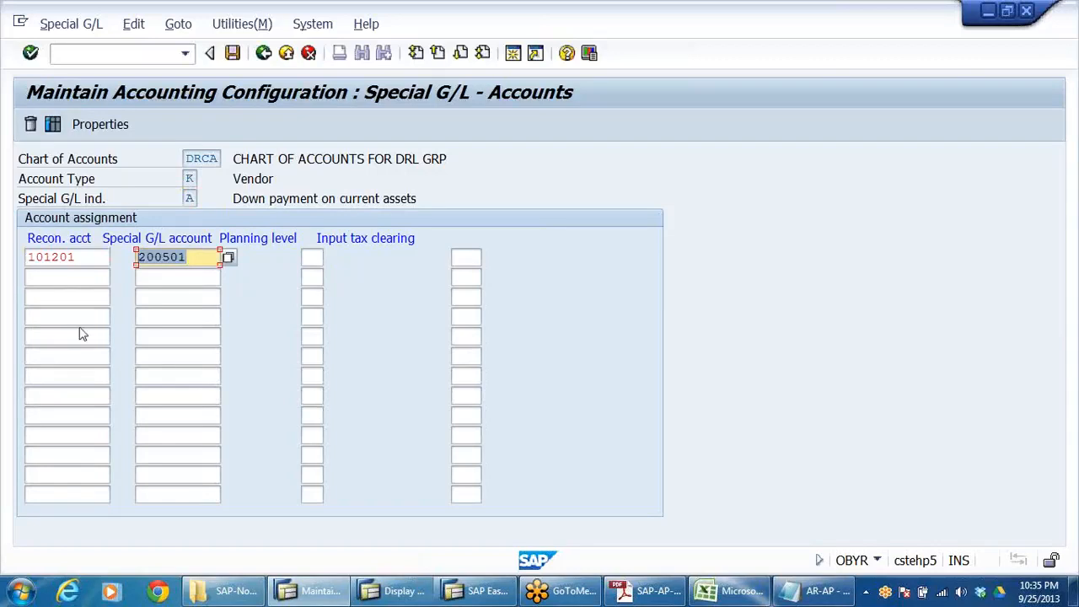
Save the special G/L account assignment and return to the Display IMG structure
mouse_move(223, 591)
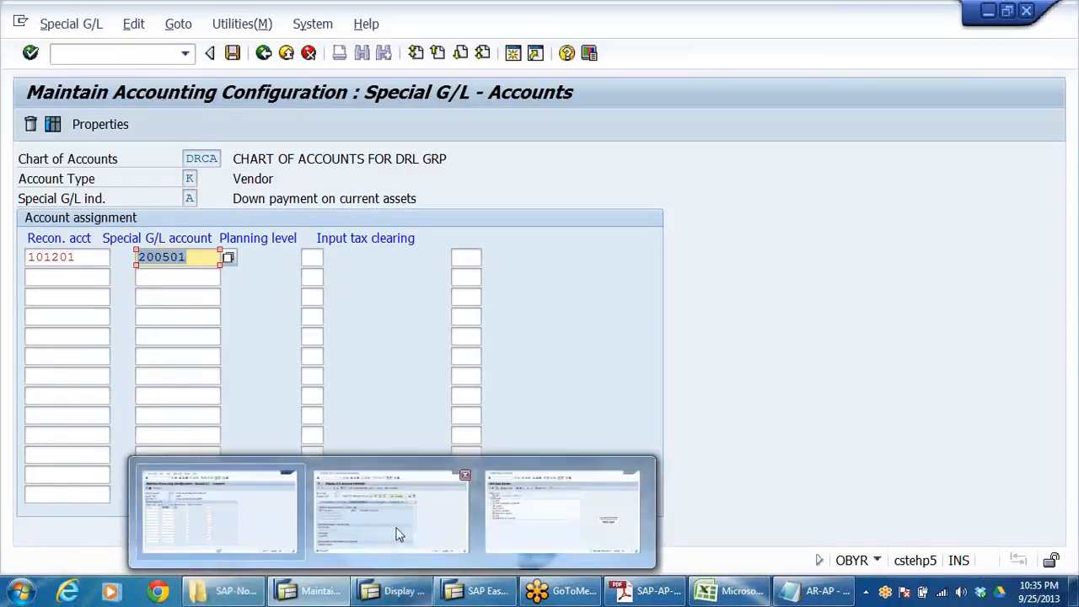
left_click(233, 52)
left_click(355, 324)
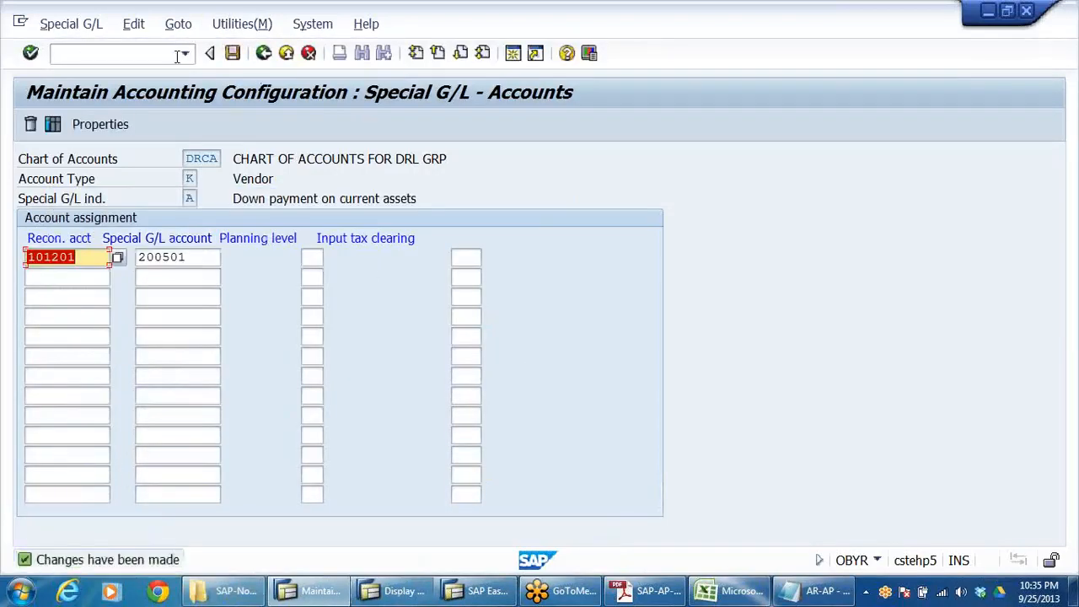
left_click(264, 54)
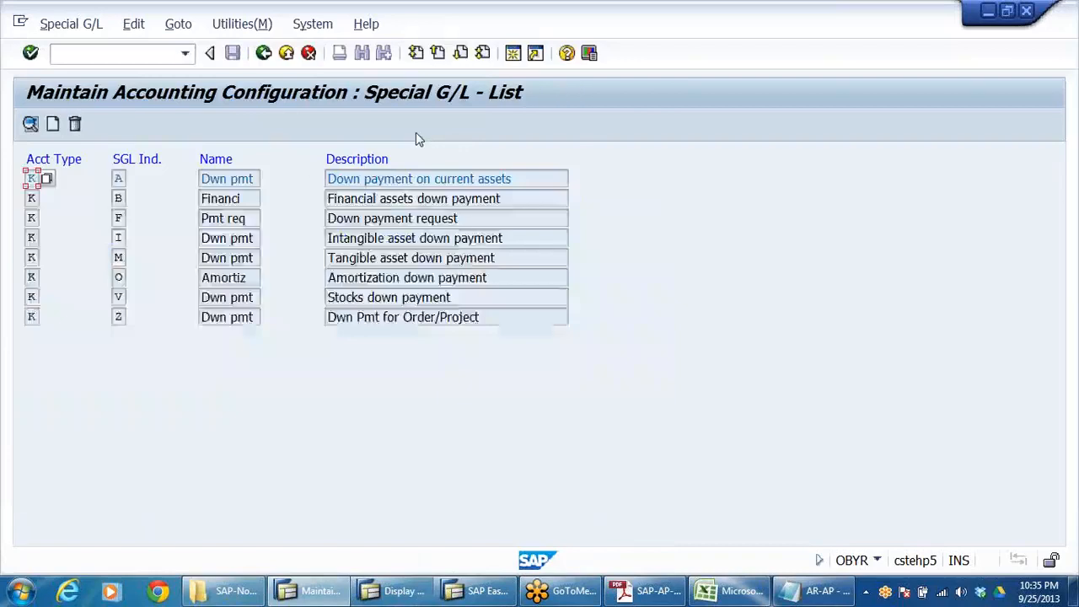
left_click(265, 55)
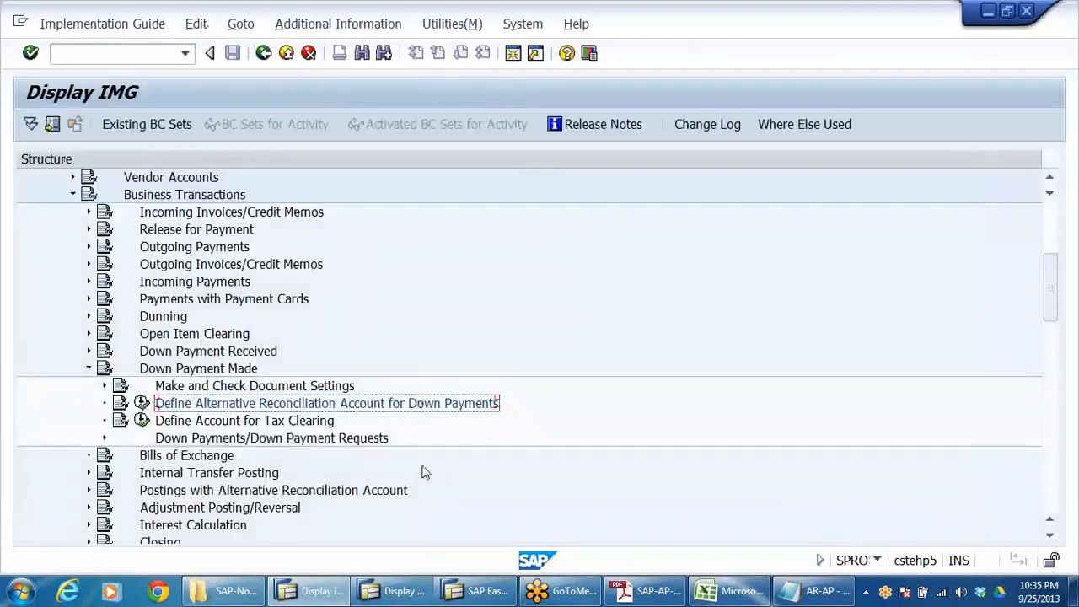
Exit the G/L account display session to SAP Easy Access and collapse the Document Entry and Account folders under Accounts Payable
left_click(403, 591)
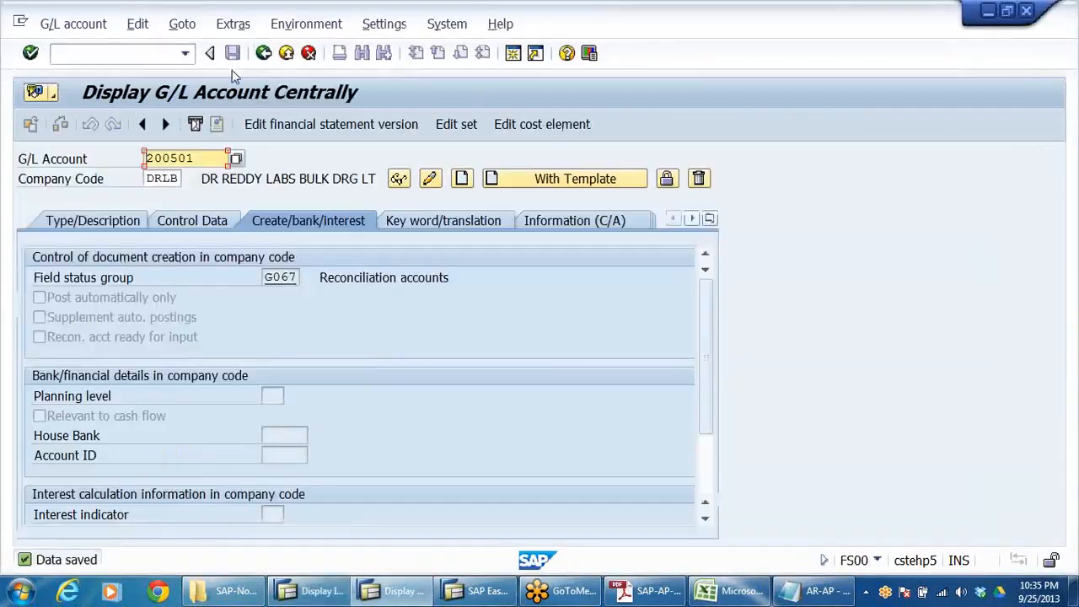
left_click(287, 53)
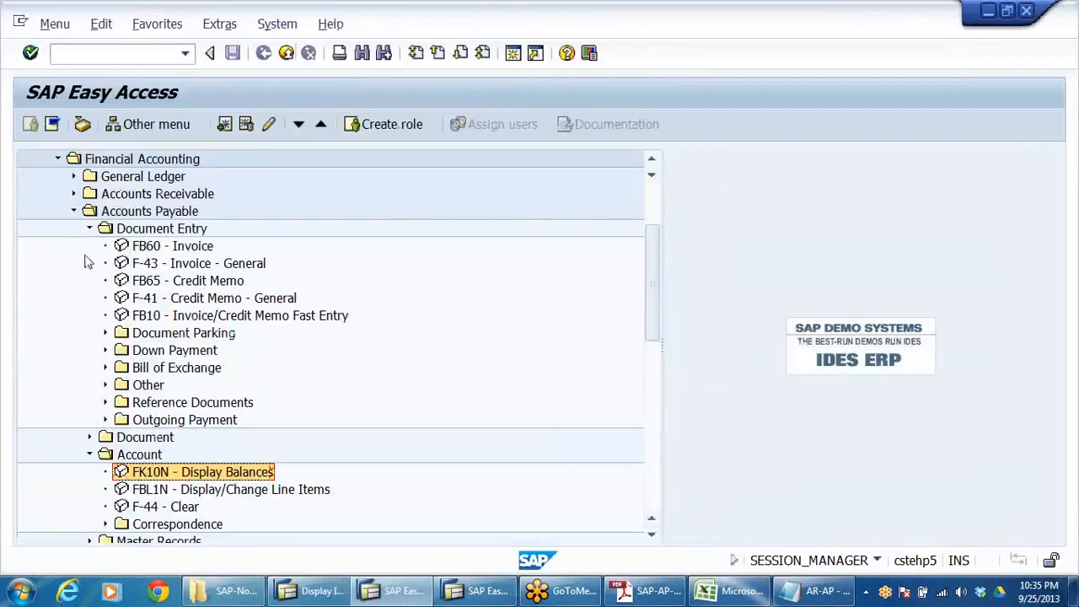
left_click(89, 230)
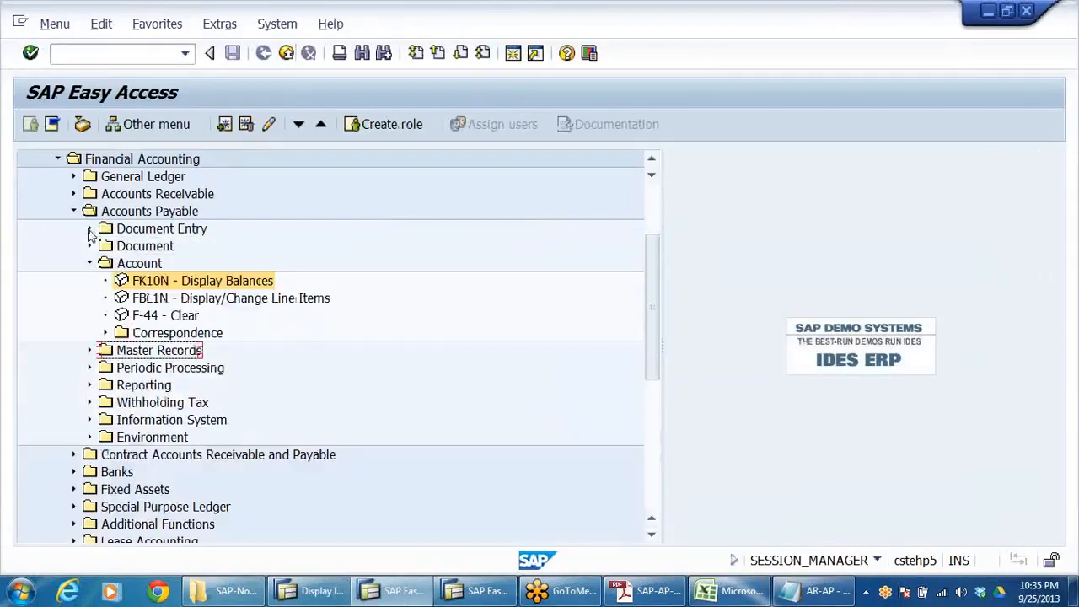
left_click(89, 263)
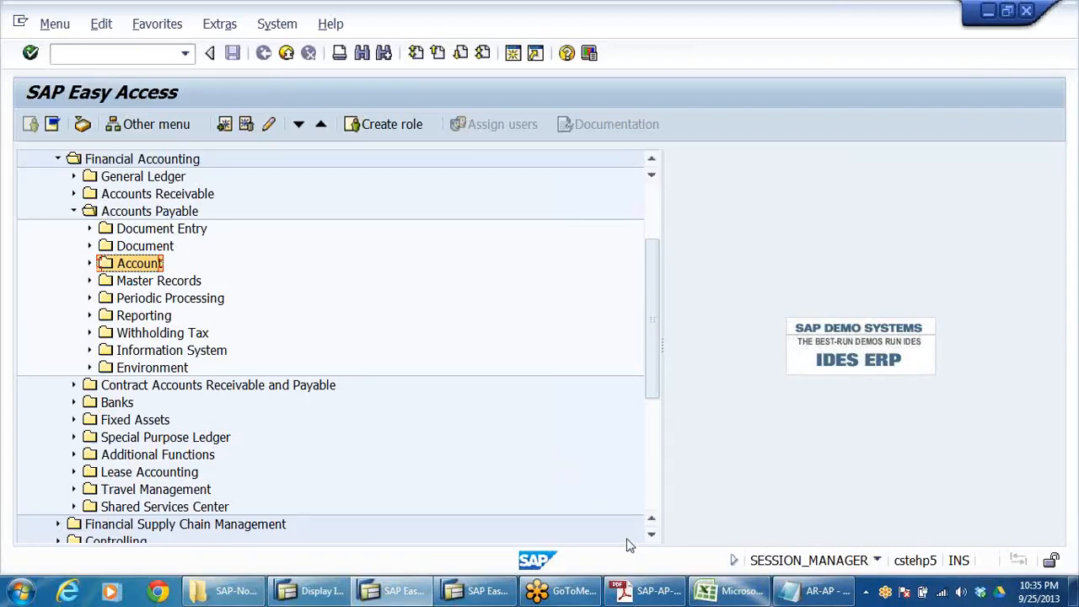
Consult the step for paying an advance to a vendor in the Notepad notes and return to SAP Easy Access
left_click(848, 595)
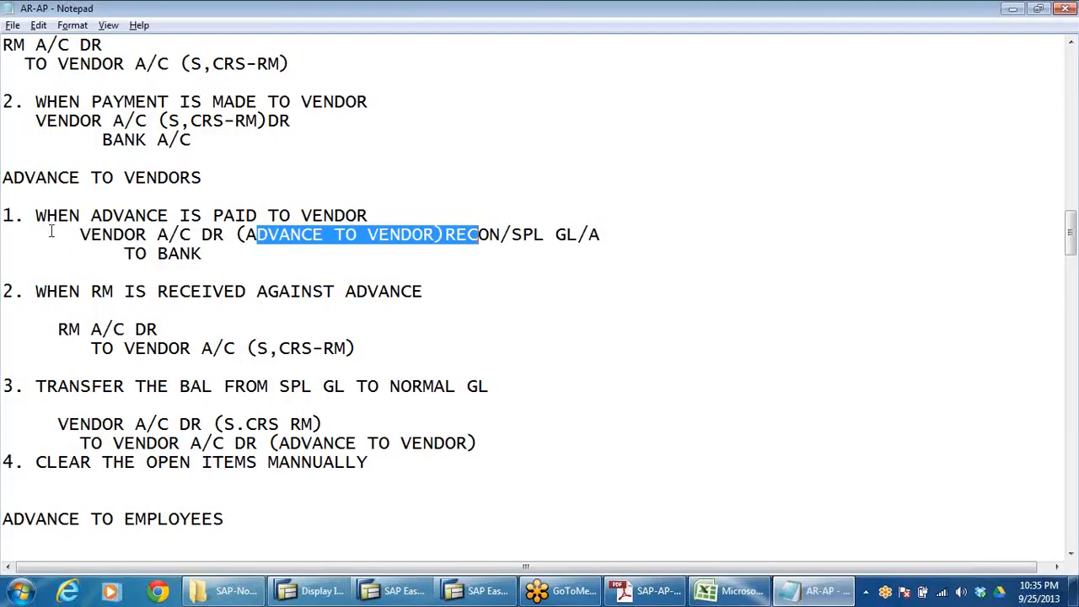
left_click_drag(50, 233, 439, 211)
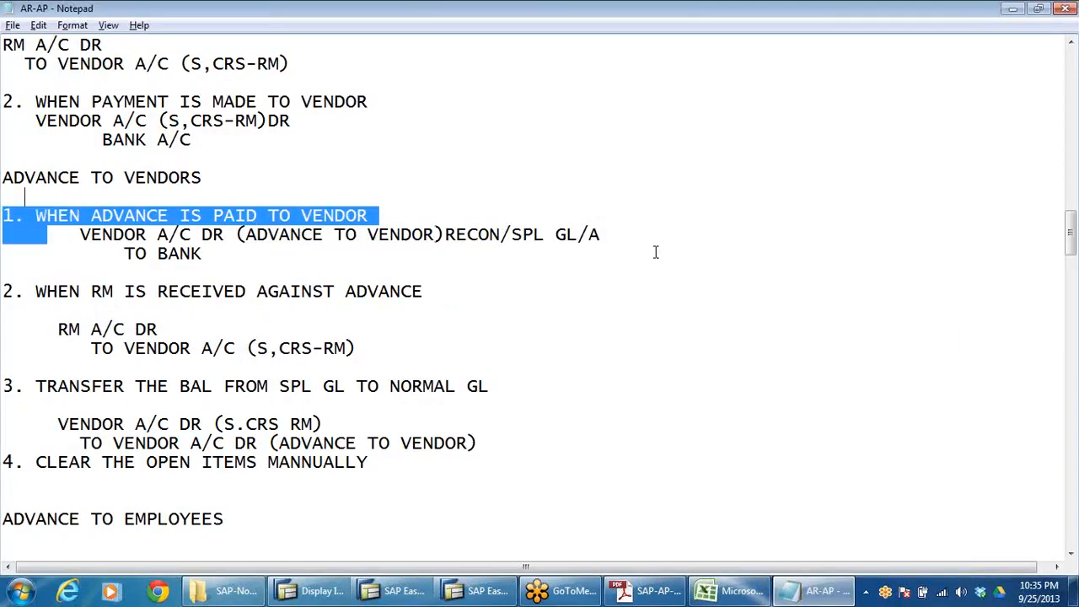
key("alt+Tab")
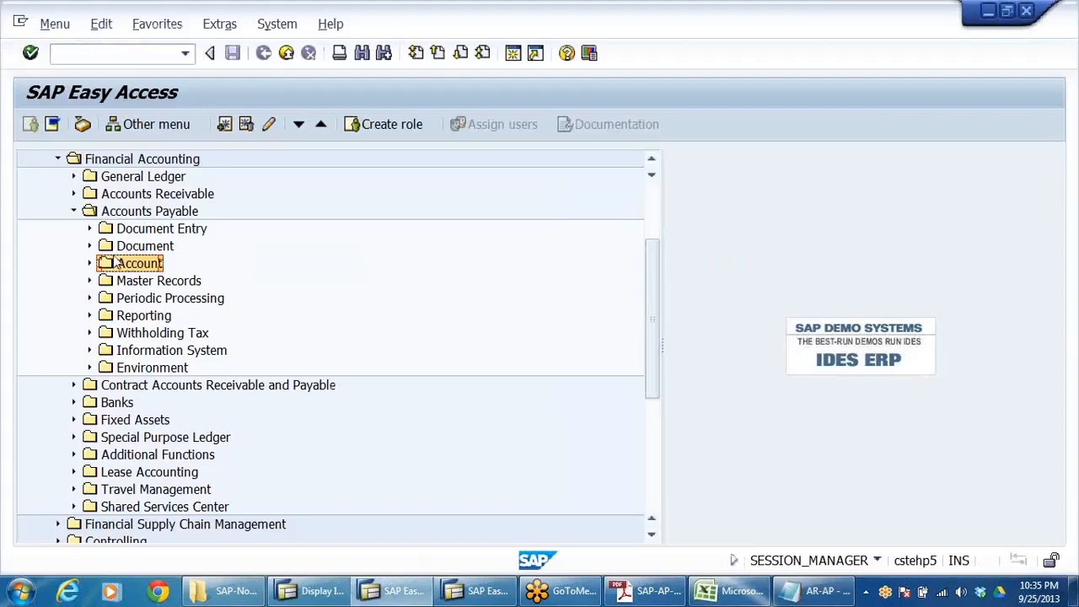
Expand Document Entry and Down Payment under Accounts Payable and open transaction F-48 - Down Payment
left_click(130, 235)
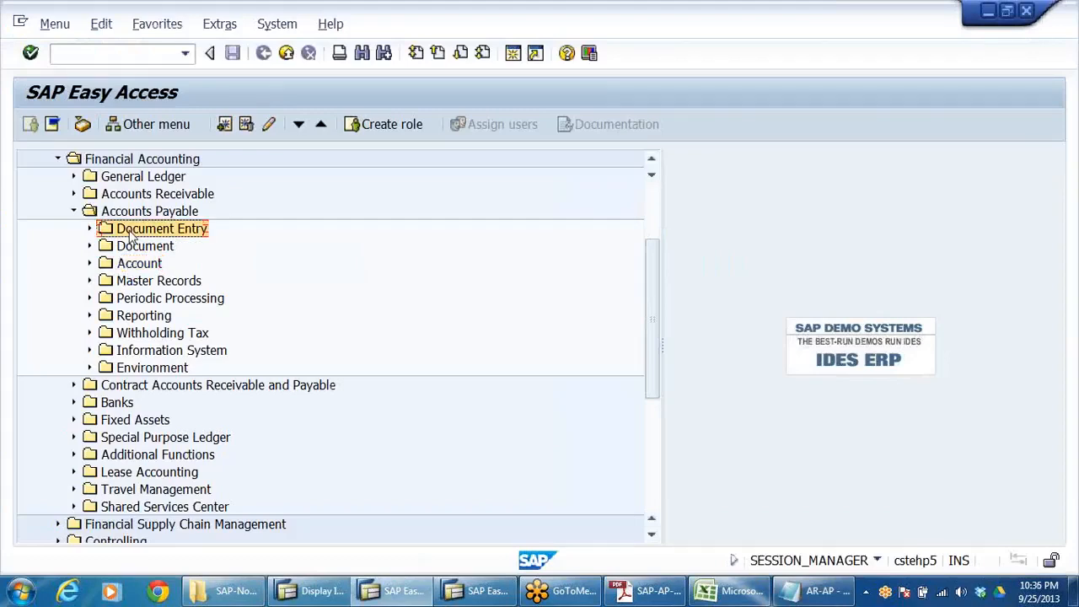
double_click(130, 235)
key("Down")
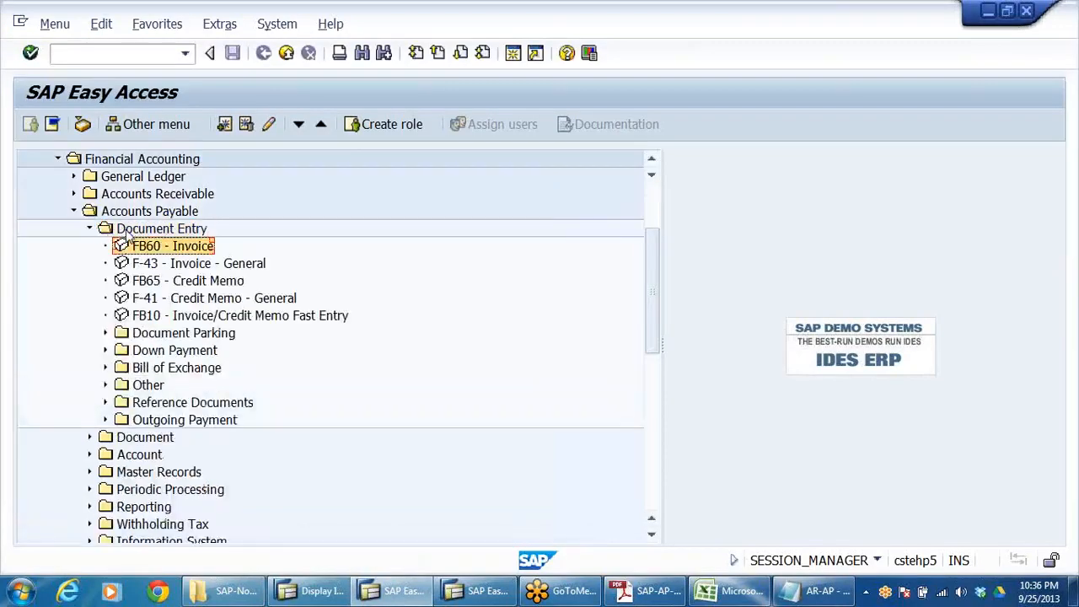
key("Down")
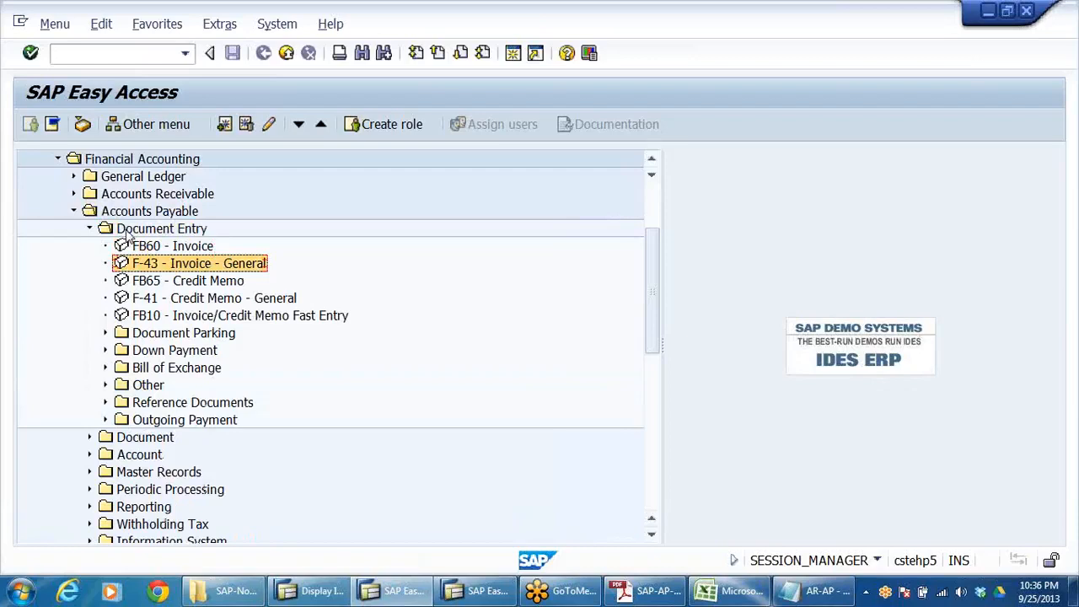
key("Down")
key("Down")
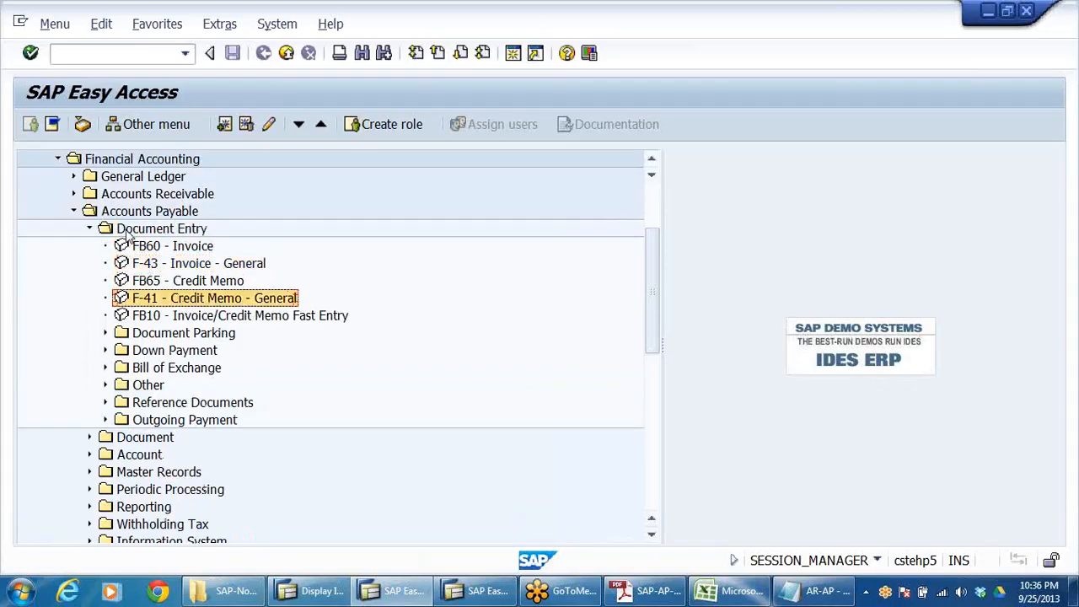
left_click(106, 350)
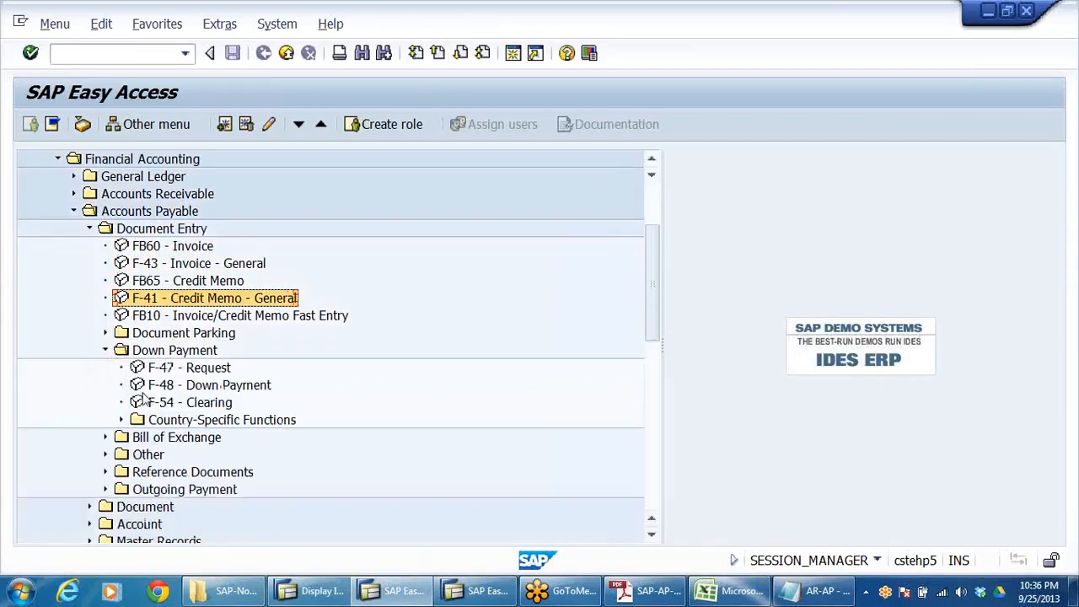
left_click(169, 386)
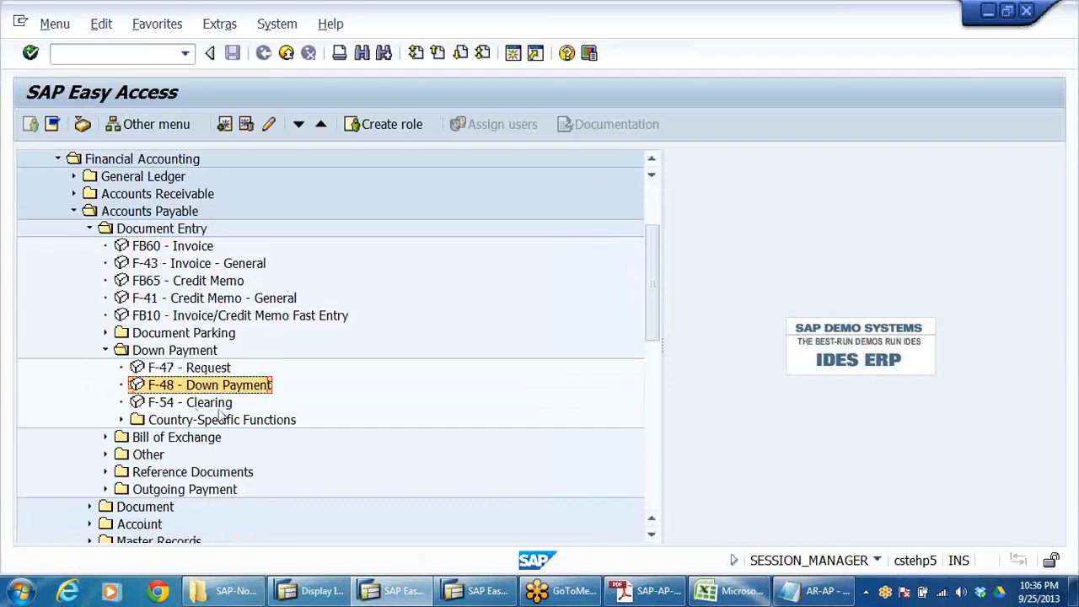
double_click(181, 386)
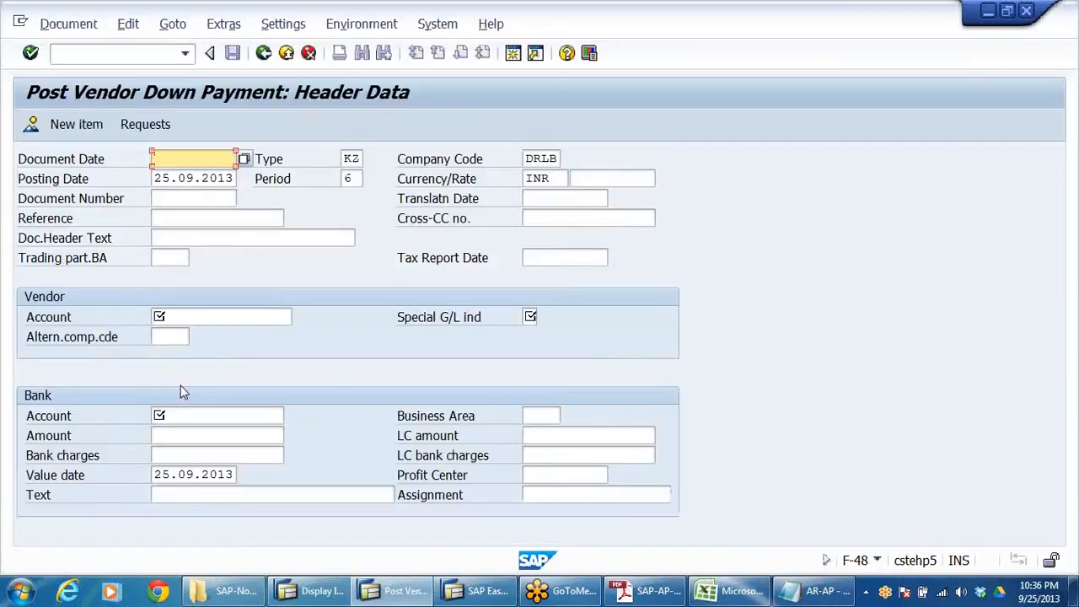
Set the down payment's document date to 25.09.2013
left_click(181, 158)
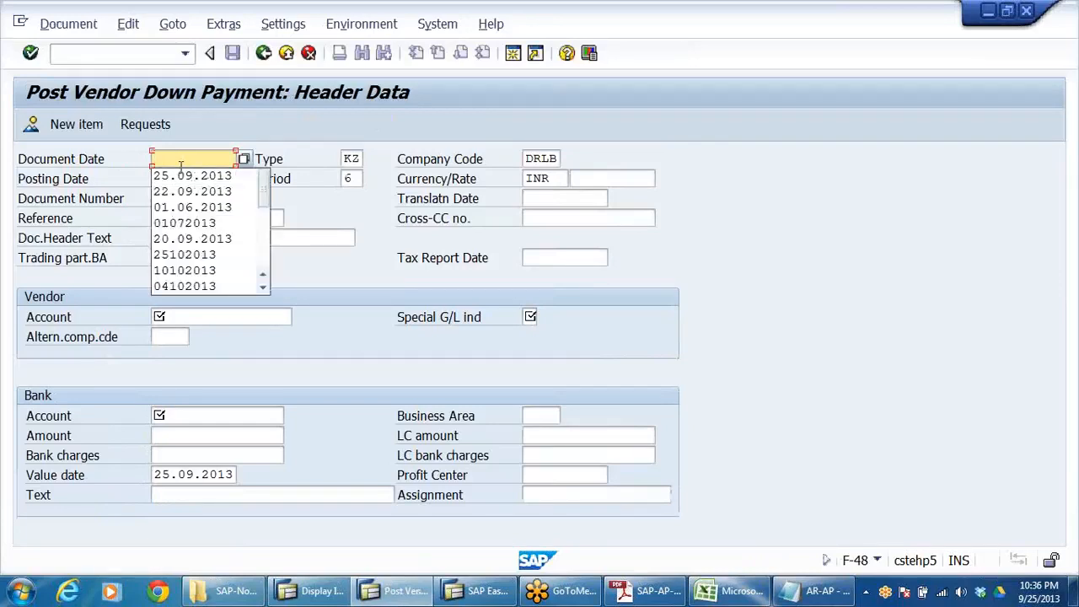
left_click(180, 165)
left_click(181, 157)
left_click(184, 175)
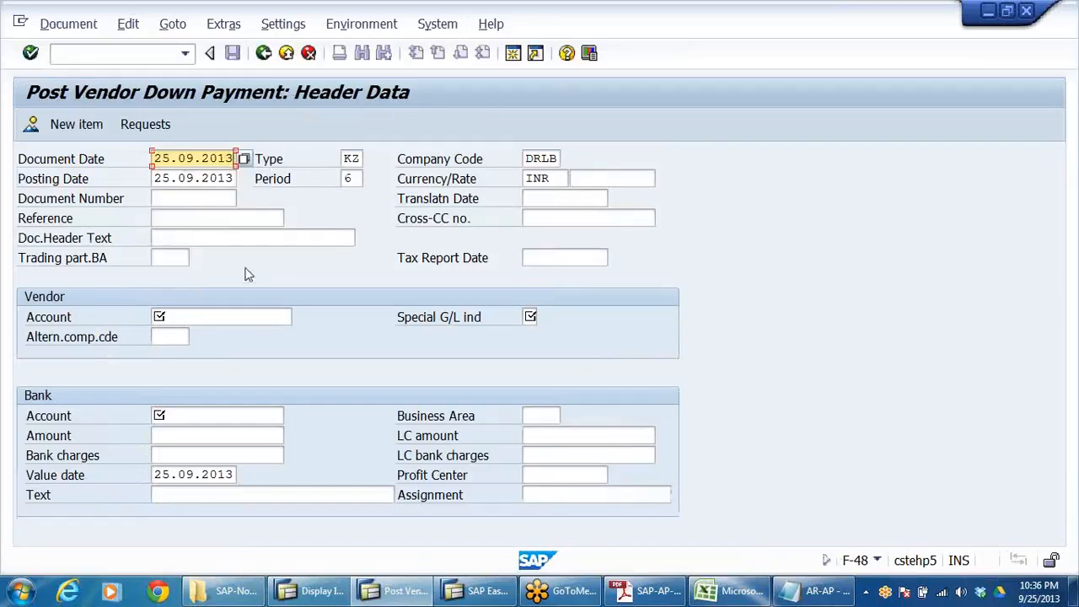
Look up the vendors of company code DRLB and choose PQR RM SUPPLIERS from Chennai as the vendor account
left_click(200, 319)
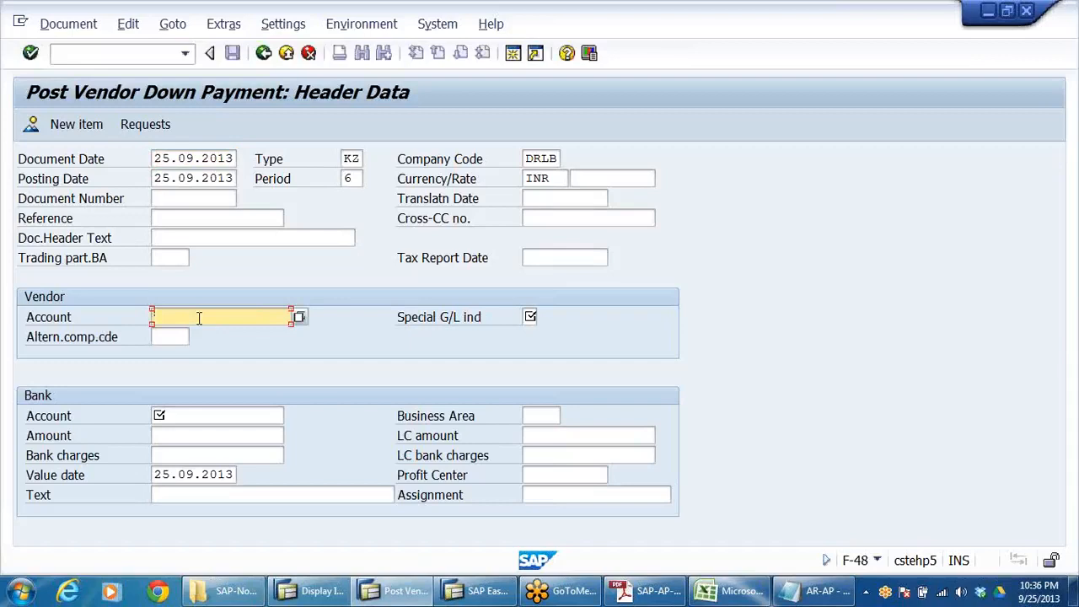
left_click(253, 318)
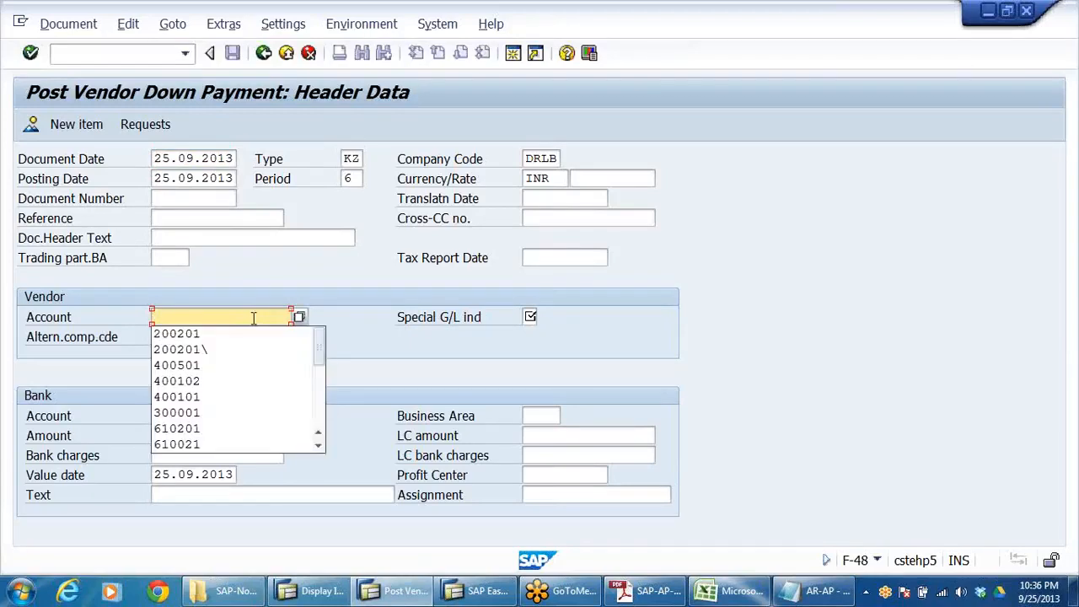
left_click(299, 317)
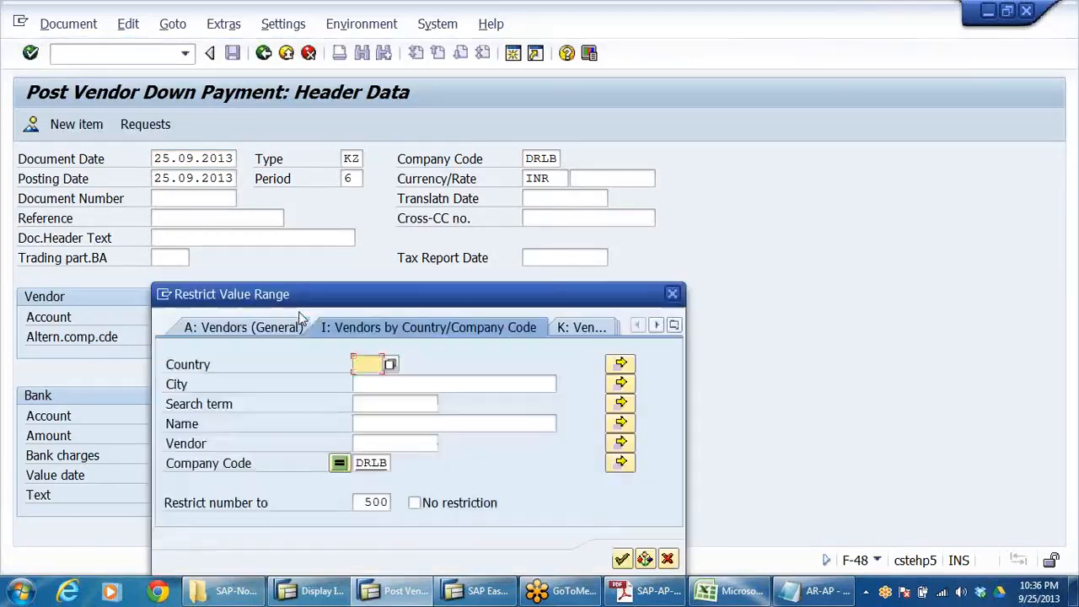
key("Return")
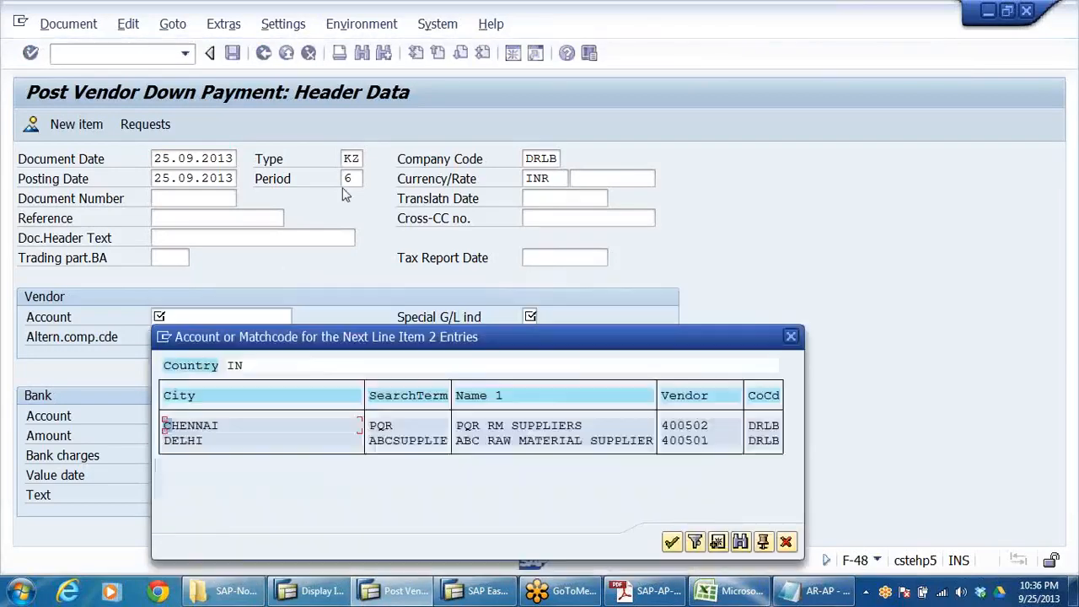
left_click(483, 426)
left_click(478, 442)
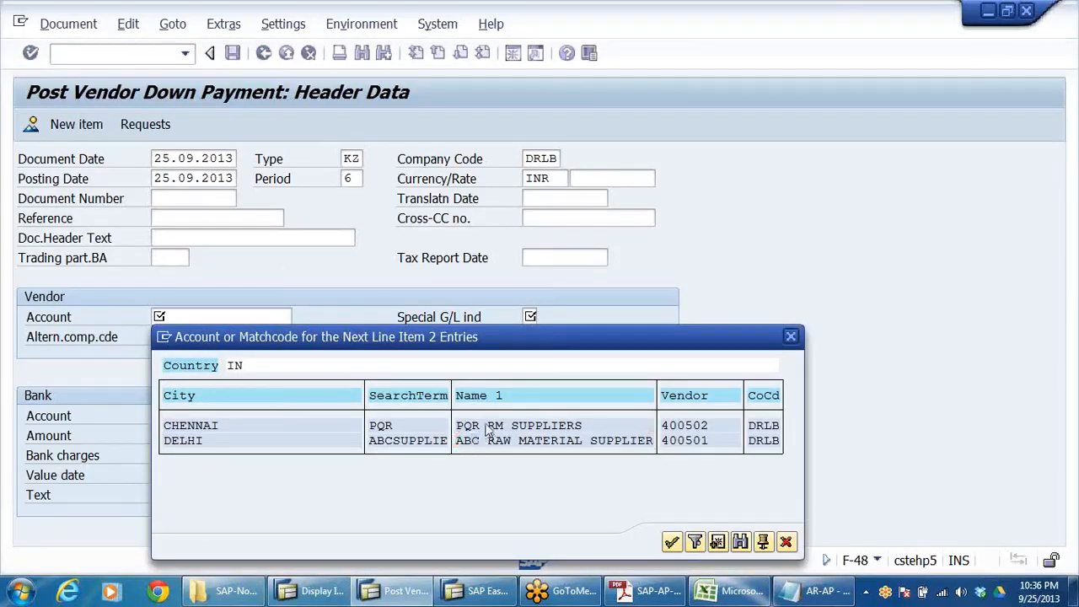
double_click(489, 426)
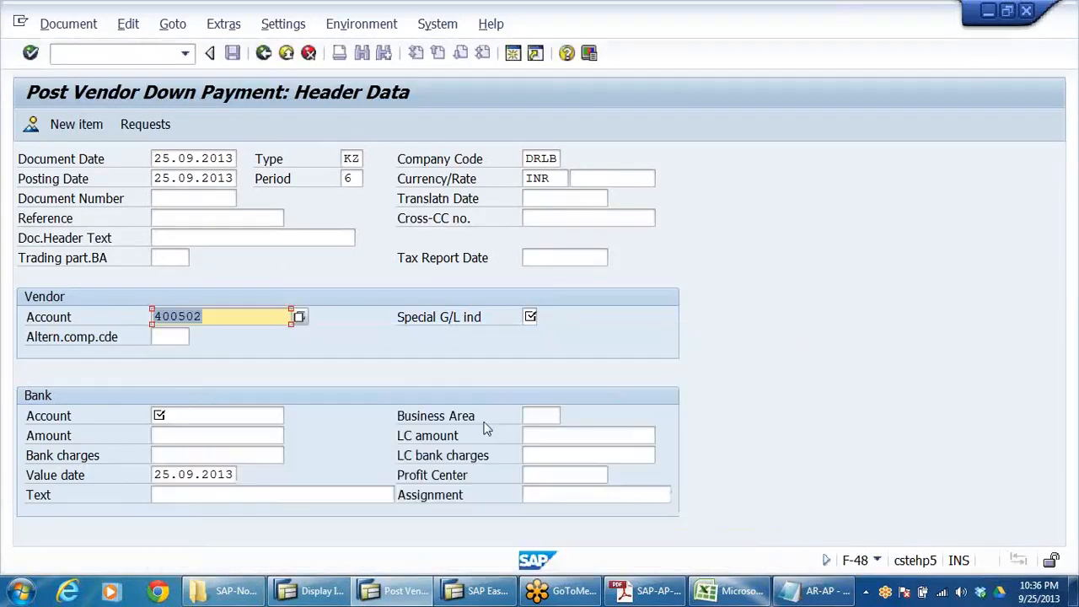
Fill in the bank data with the Axis Bank head office G/L account, amount 115000 and text ADV PAID TO VENDOR
left_click(181, 415)
left_click(185, 432)
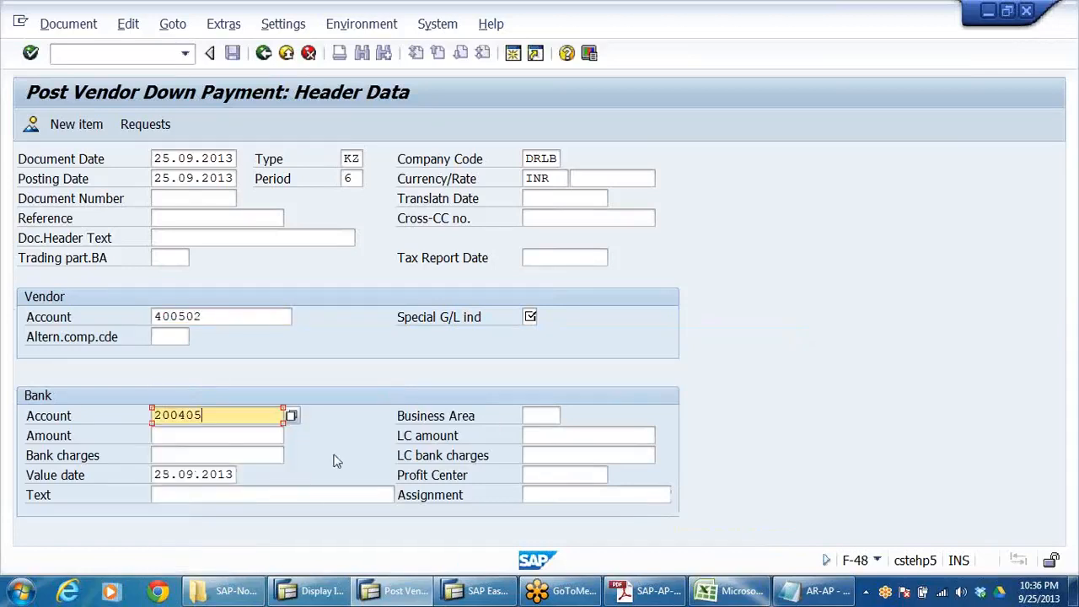
left_click(174, 437)
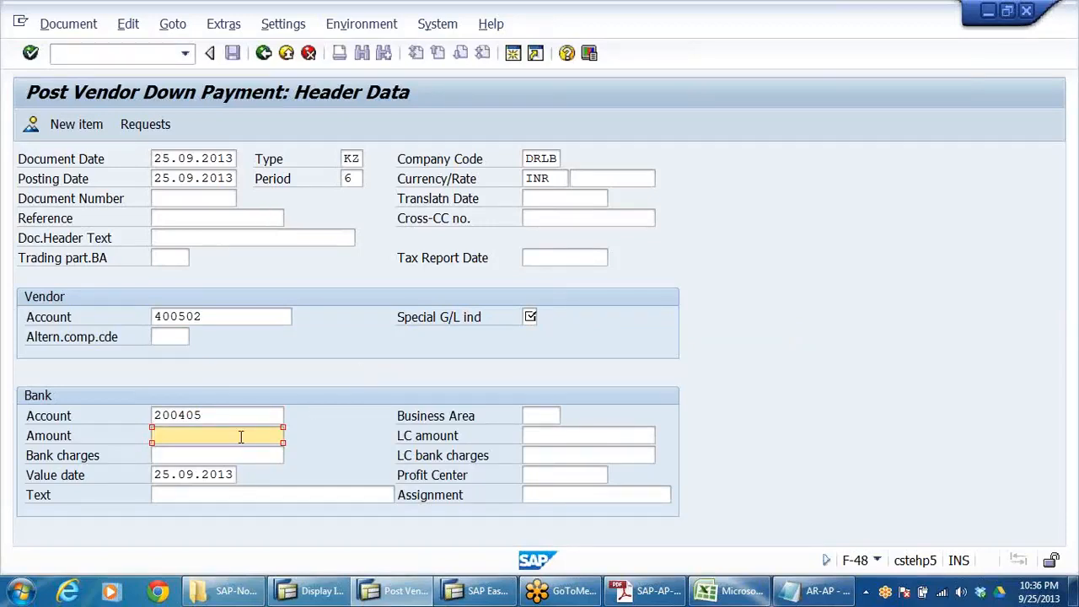
type("1")
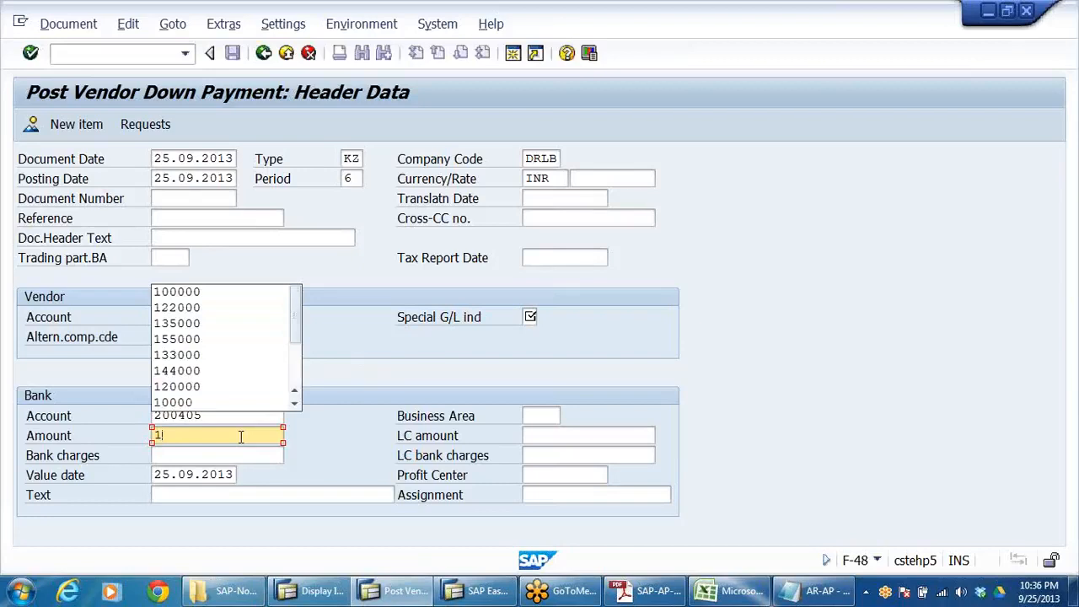
type("15")
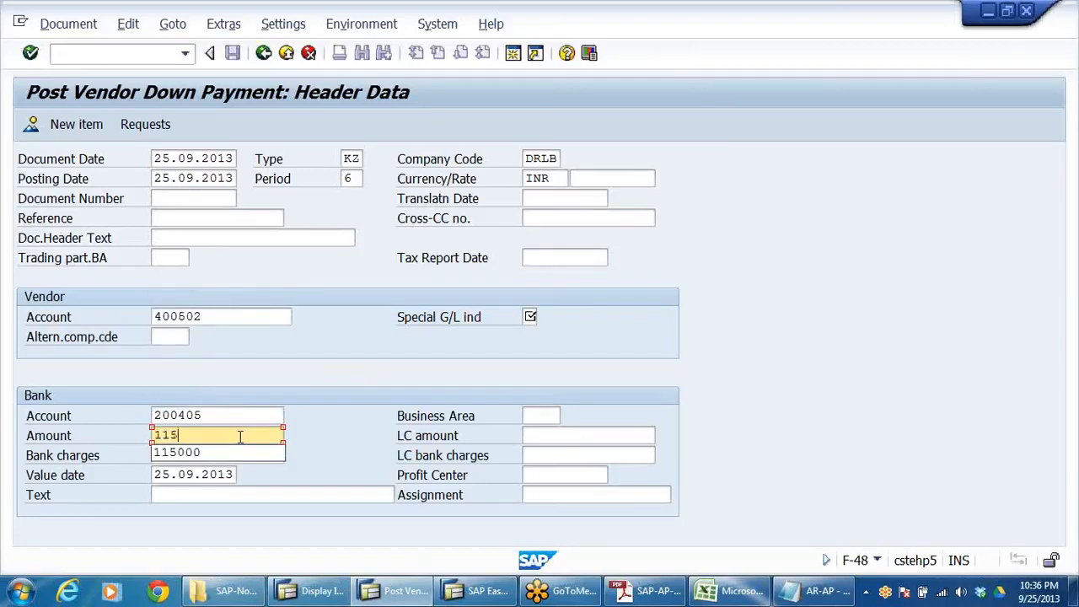
left_click(197, 456)
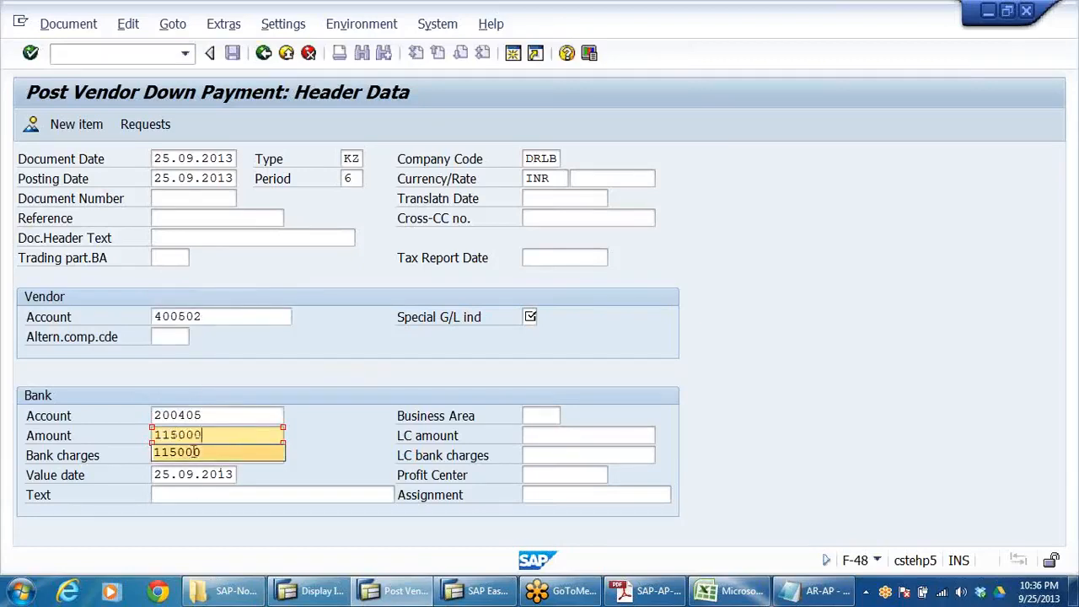
left_click(197, 497)
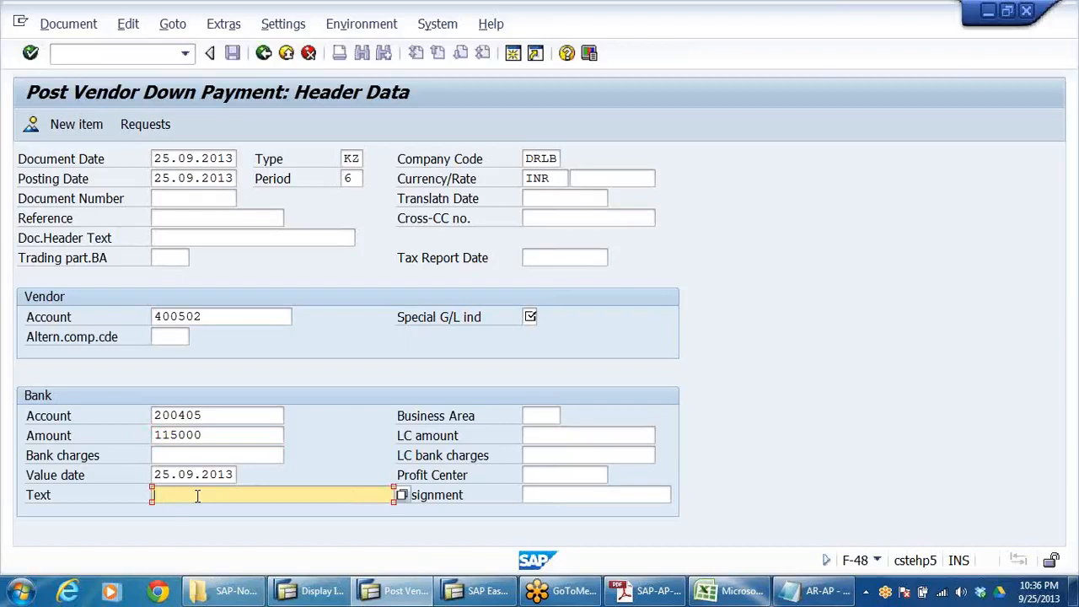
type("A")
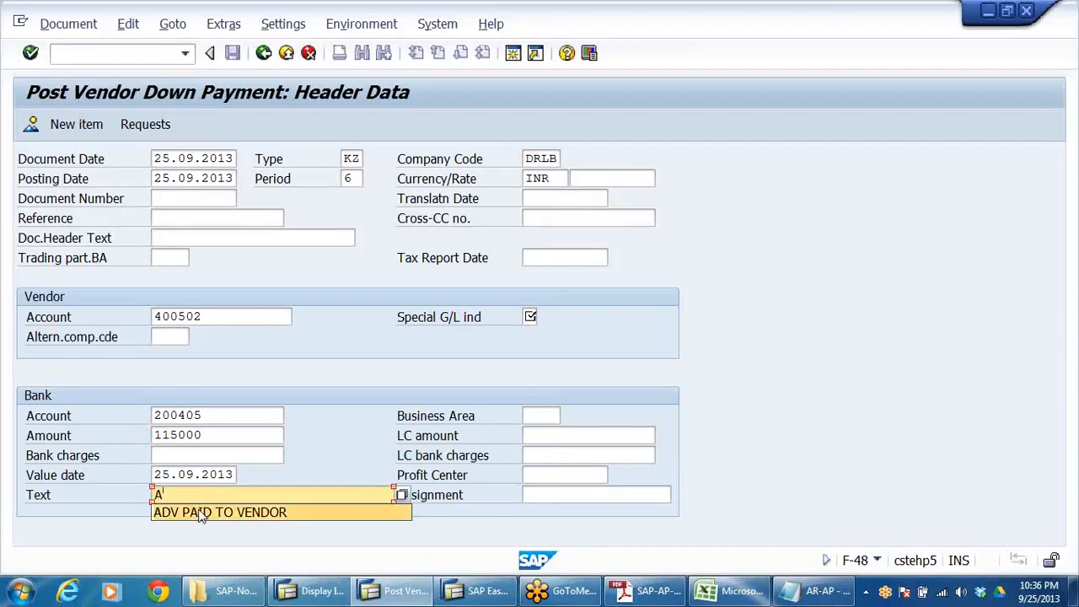
left_click(200, 513)
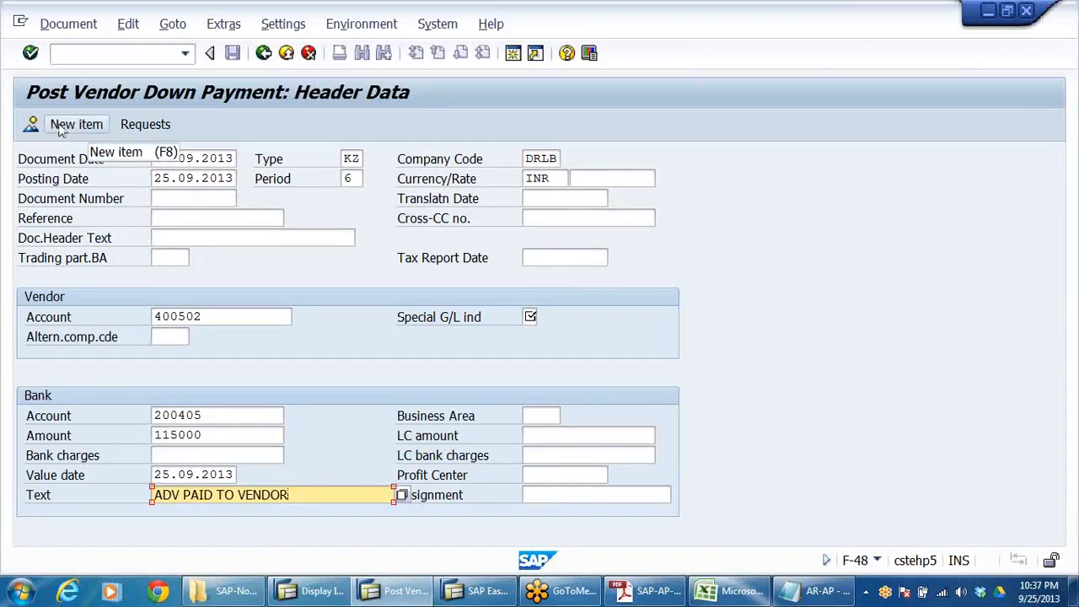
Set the vendor's special G/L indicator to A and proceed to the new vendor line item
double_click(231, 316)
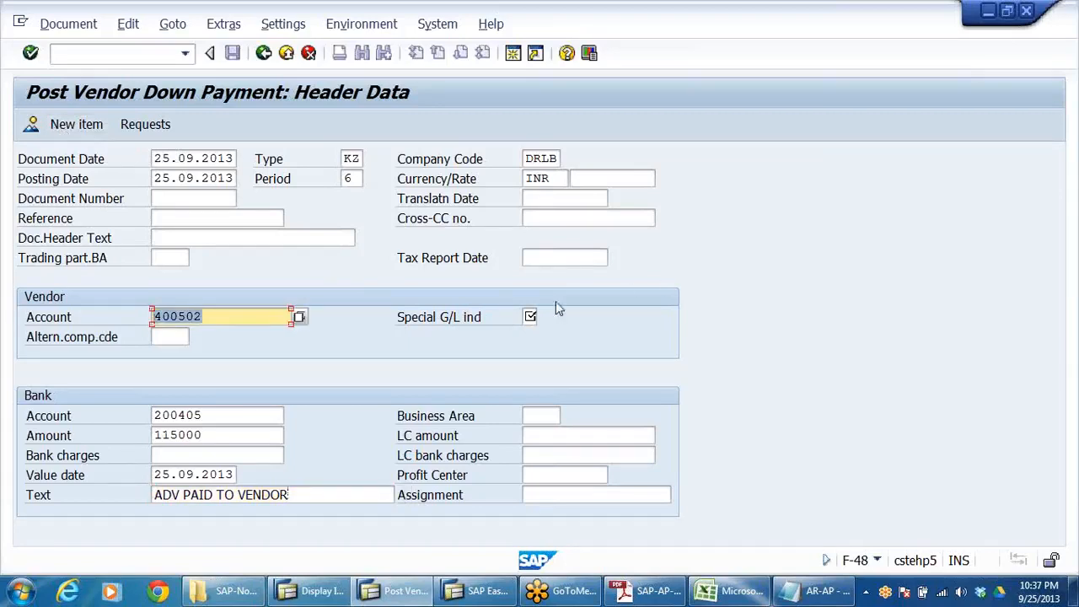
left_click(530, 316)
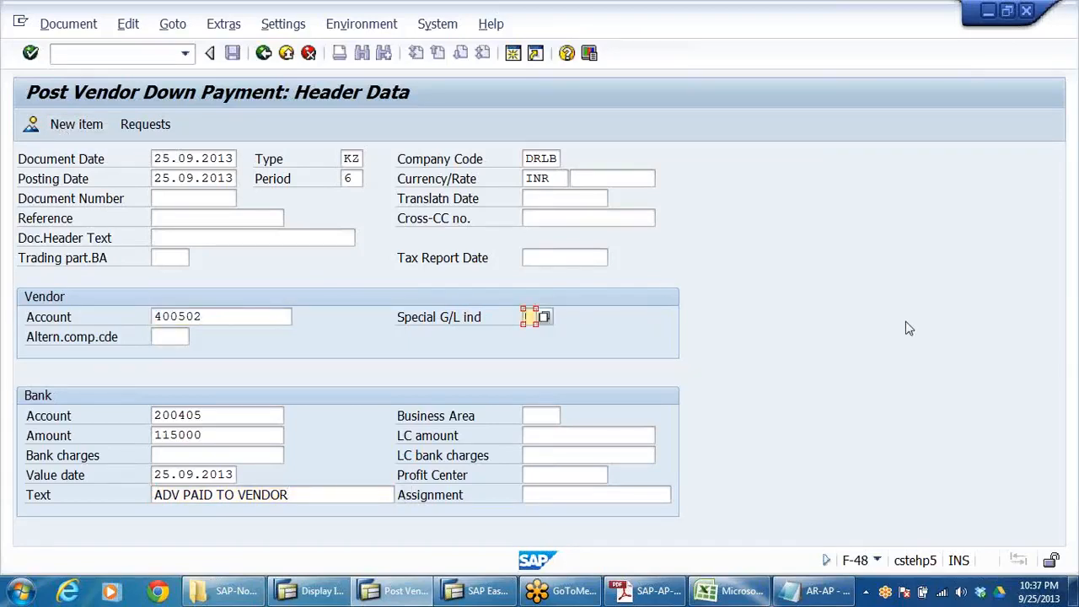
left_click(559, 257)
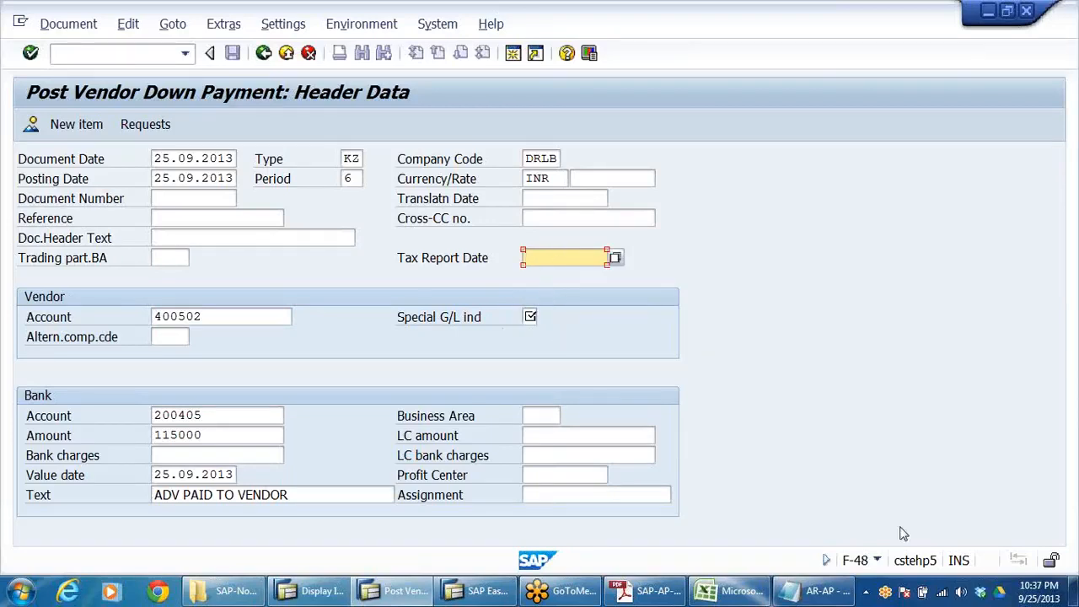
key("Return")
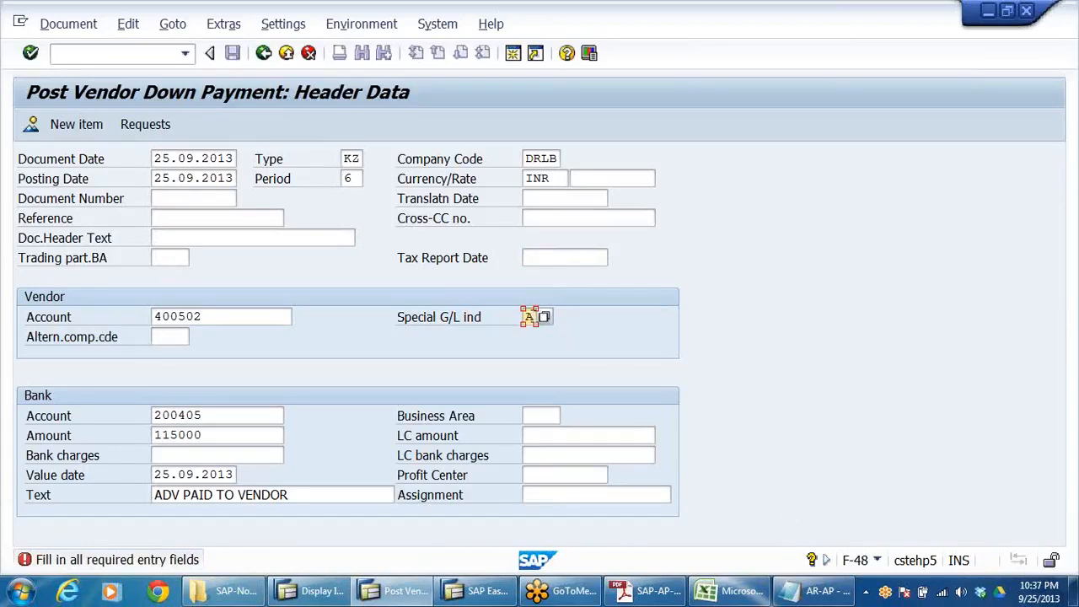
left_click(77, 125)
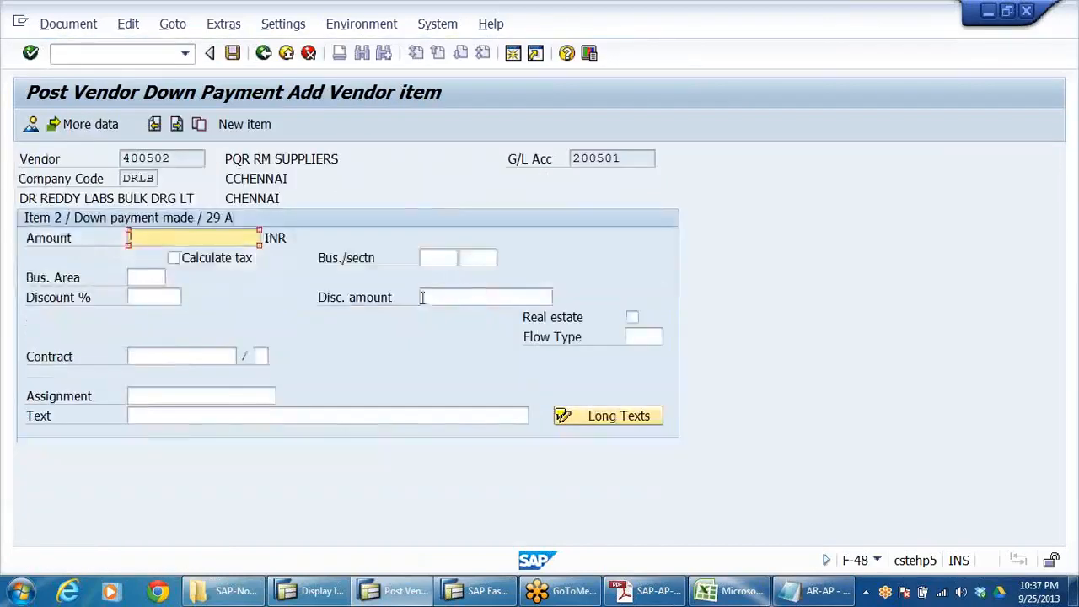
Enter amount 115000 and text ADV PAID TO VENDOR for the vendor down payment item
left_click(180, 237)
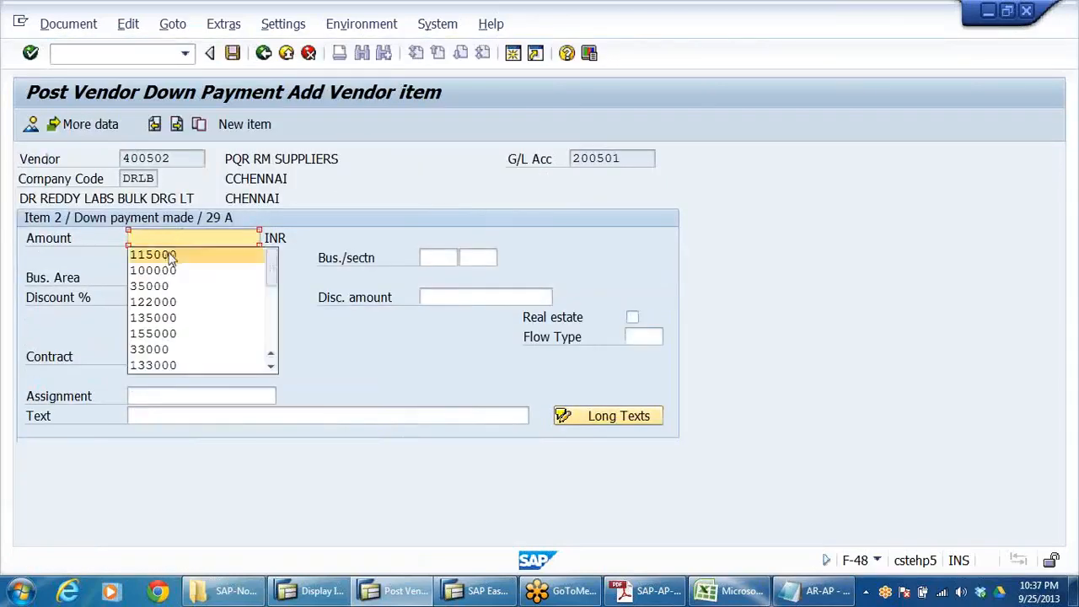
left_click(169, 254)
left_click(156, 411)
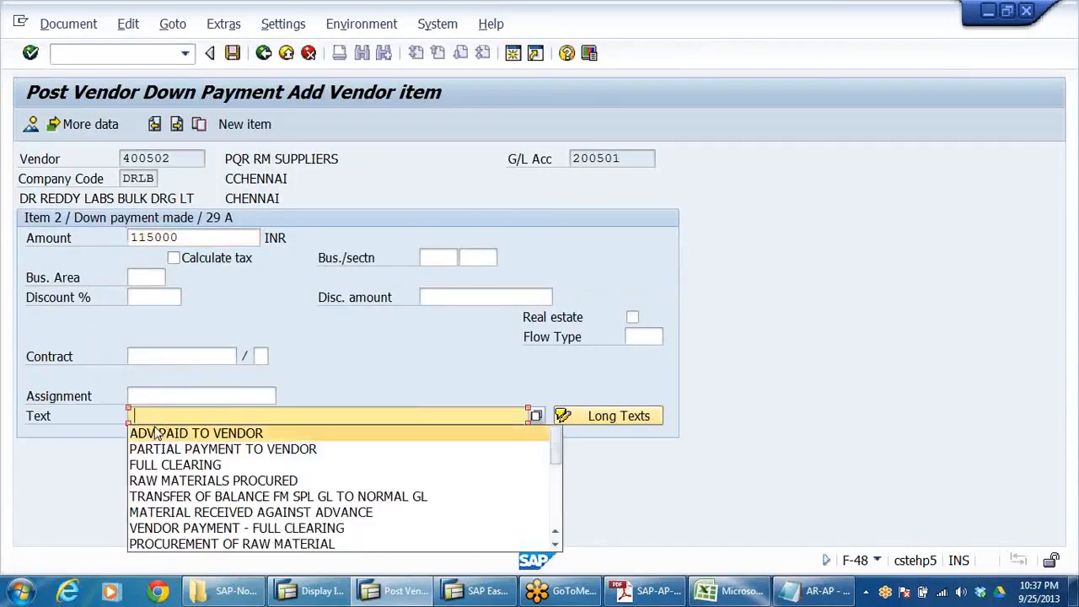
left_click(169, 432)
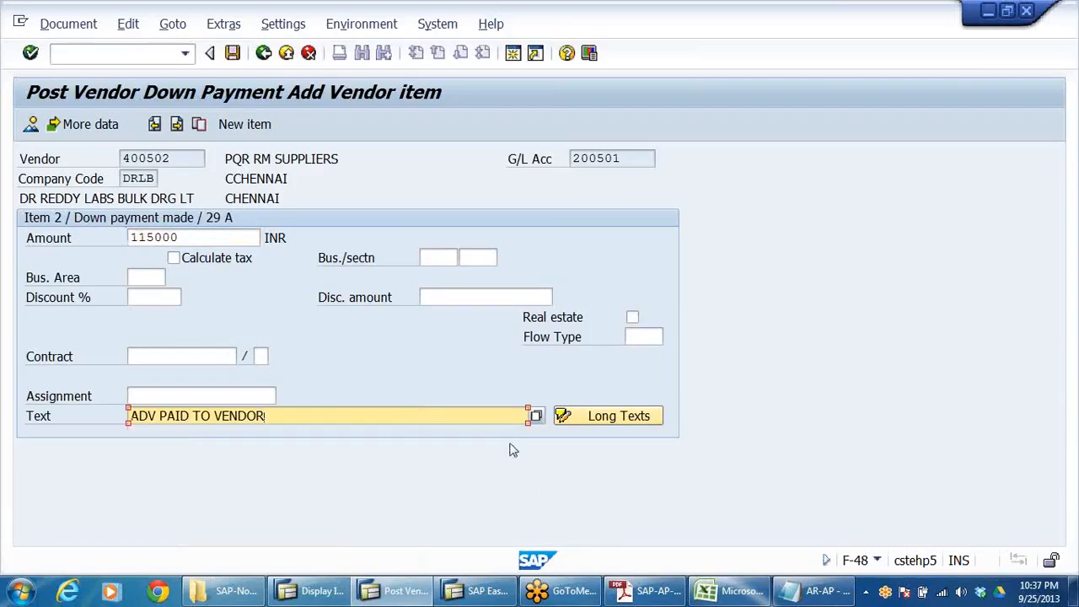
Display the document overview and examine the vendor line's account and its posting key with special G/L indicator
left_click(31, 124)
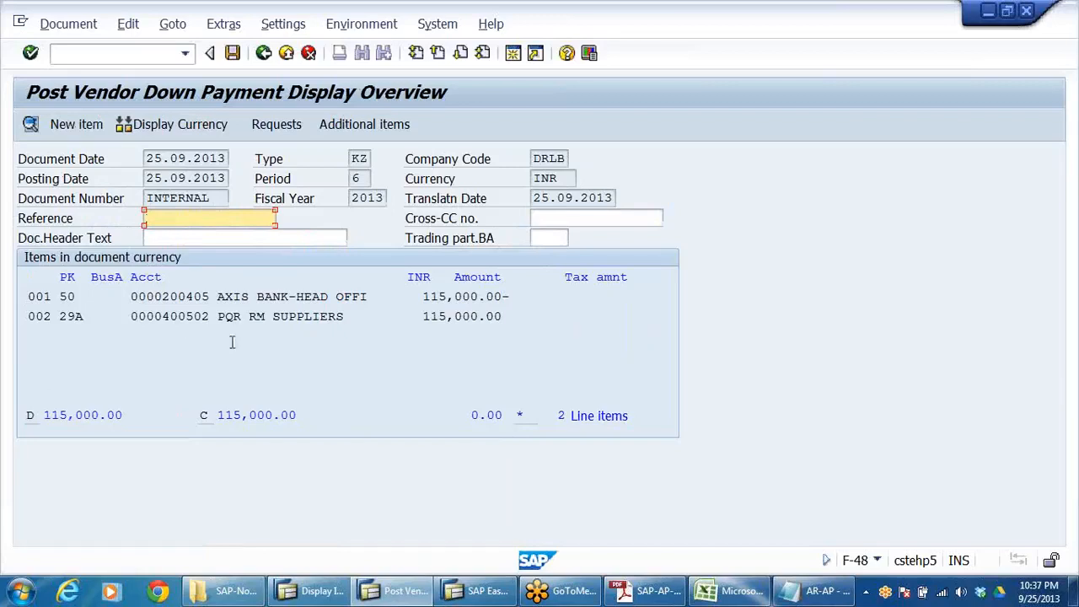
left_click_drag(162, 325, 389, 396)
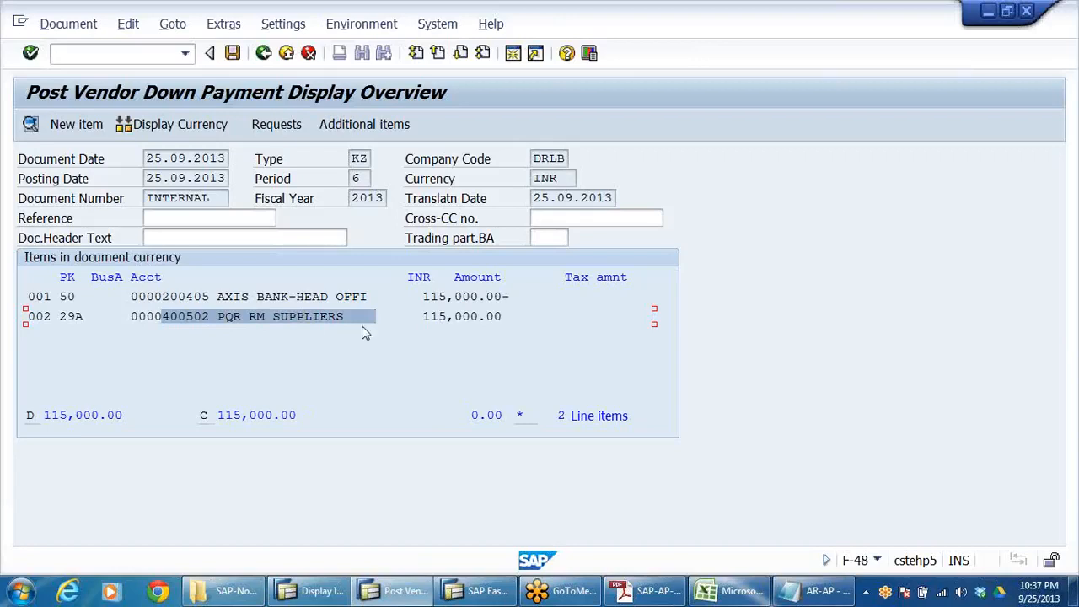
left_click(403, 317)
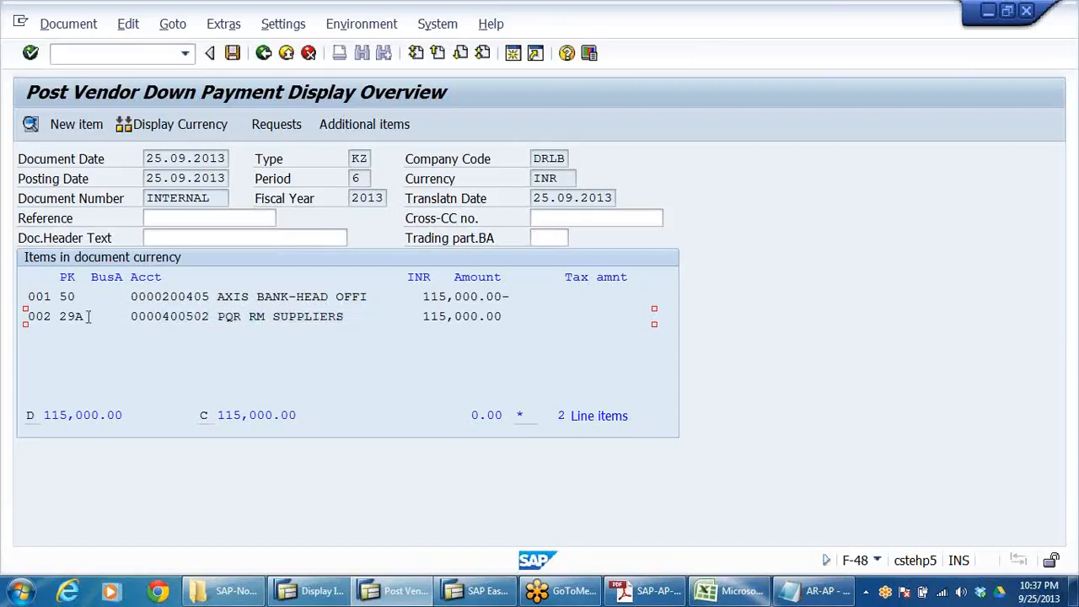
left_click_drag(89, 317, 76, 317)
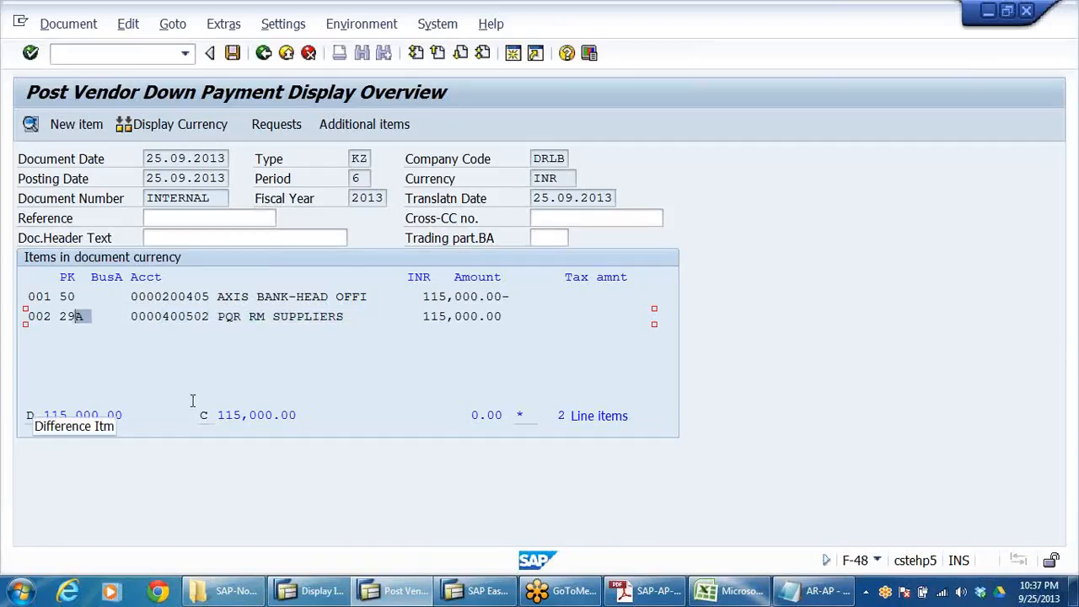
Post the vendor down payment and display the posted document
left_click(226, 376)
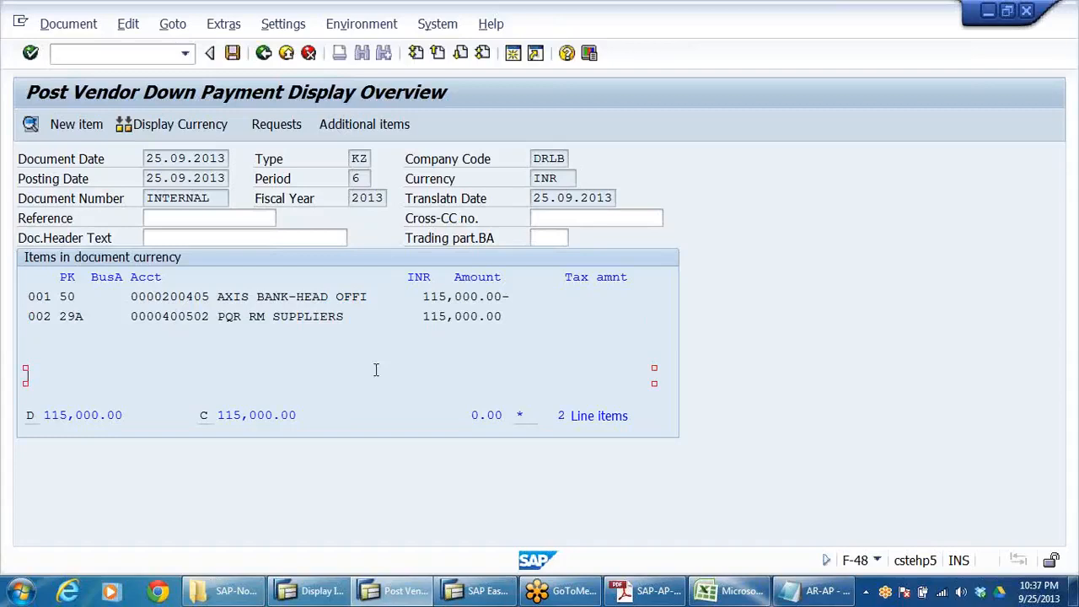
left_click(233, 54)
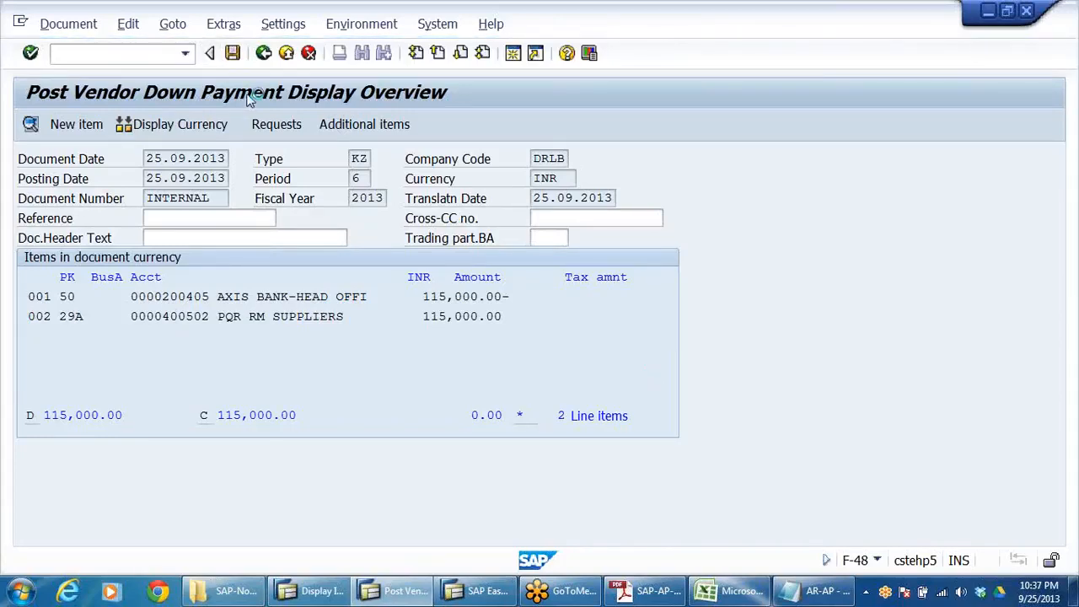
left_click(63, 25)
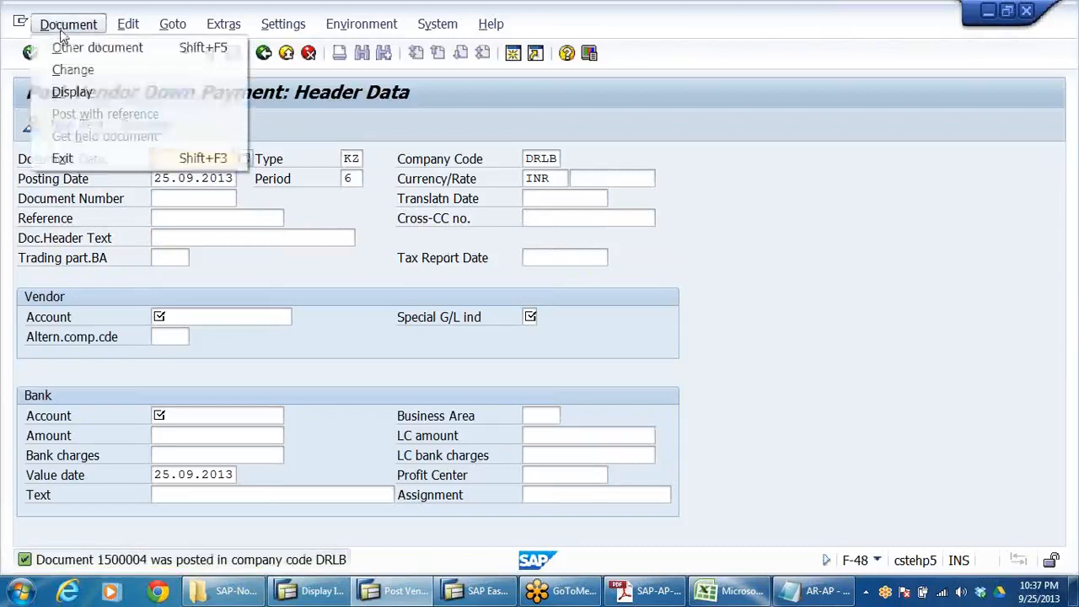
left_click(75, 91)
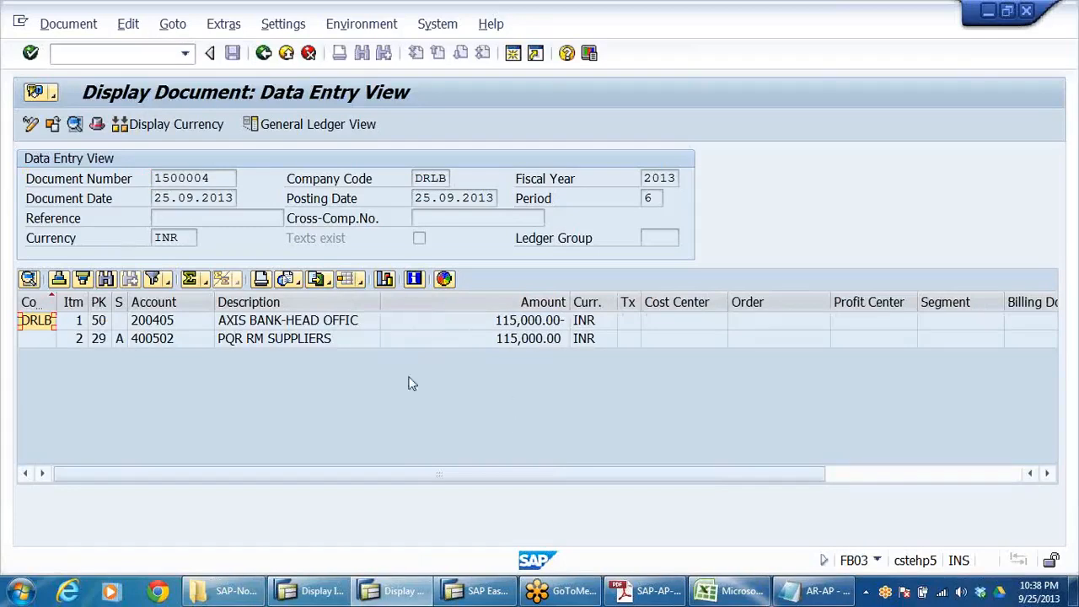
Examine the posted document's bank and vendor line items in the data entry view and the advance line in the General Ledger View
left_click(343, 324)
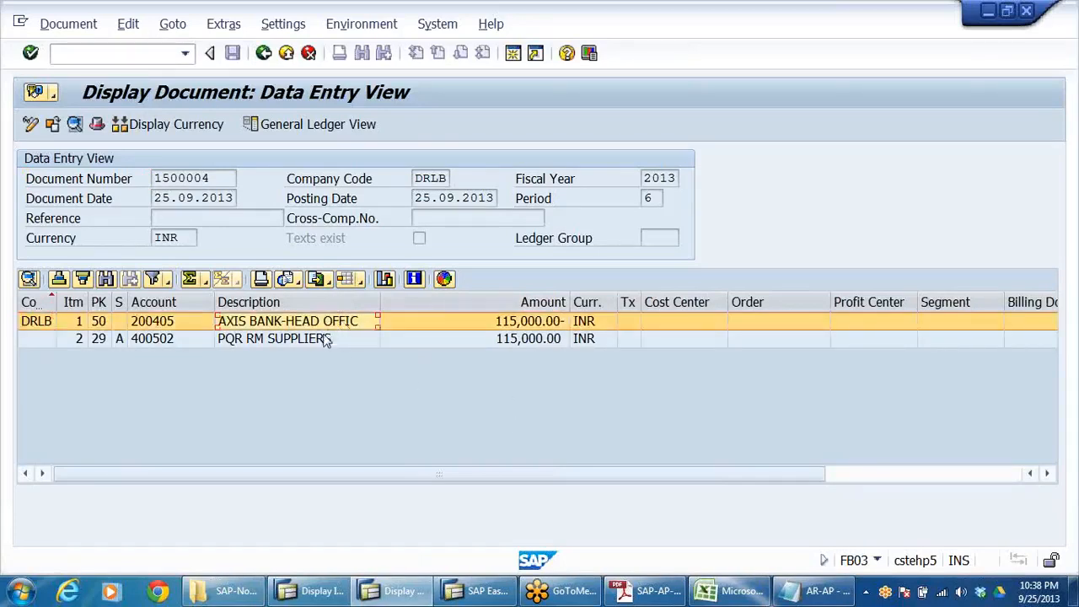
left_click(327, 341)
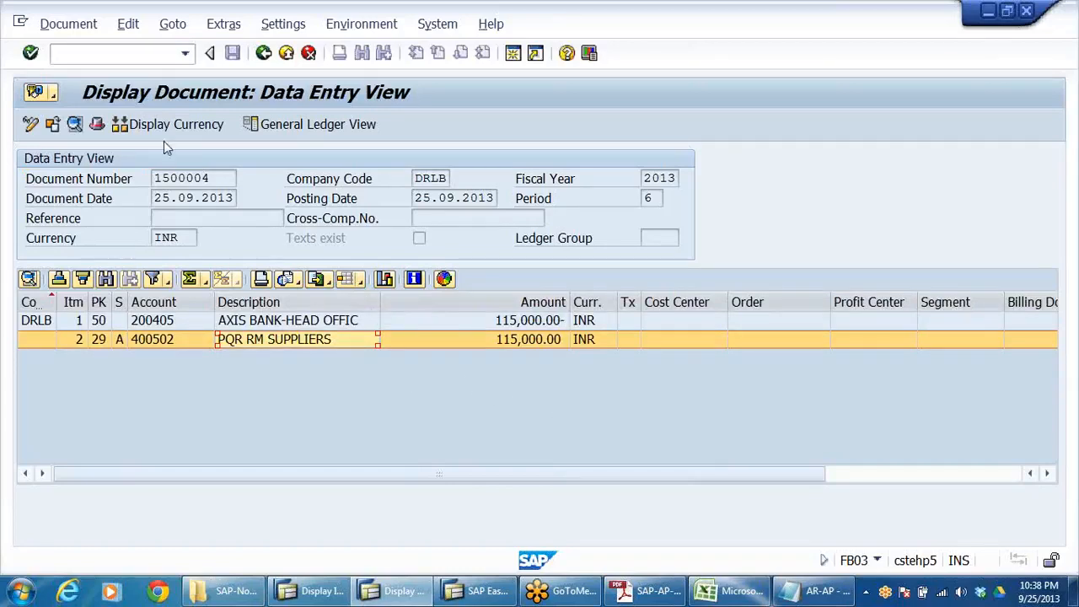
left_click(288, 126)
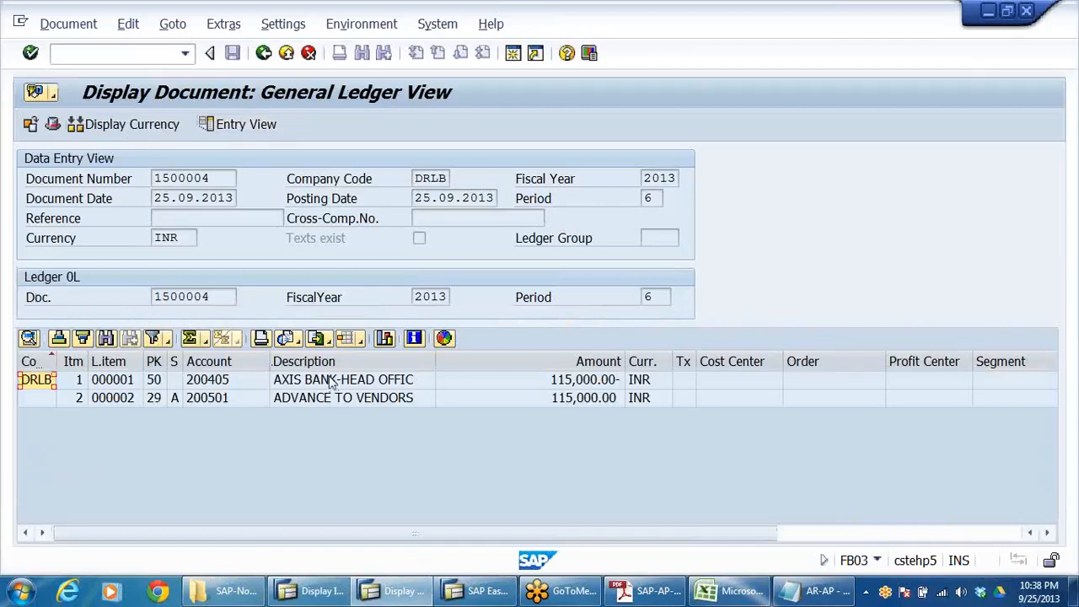
left_click(346, 399)
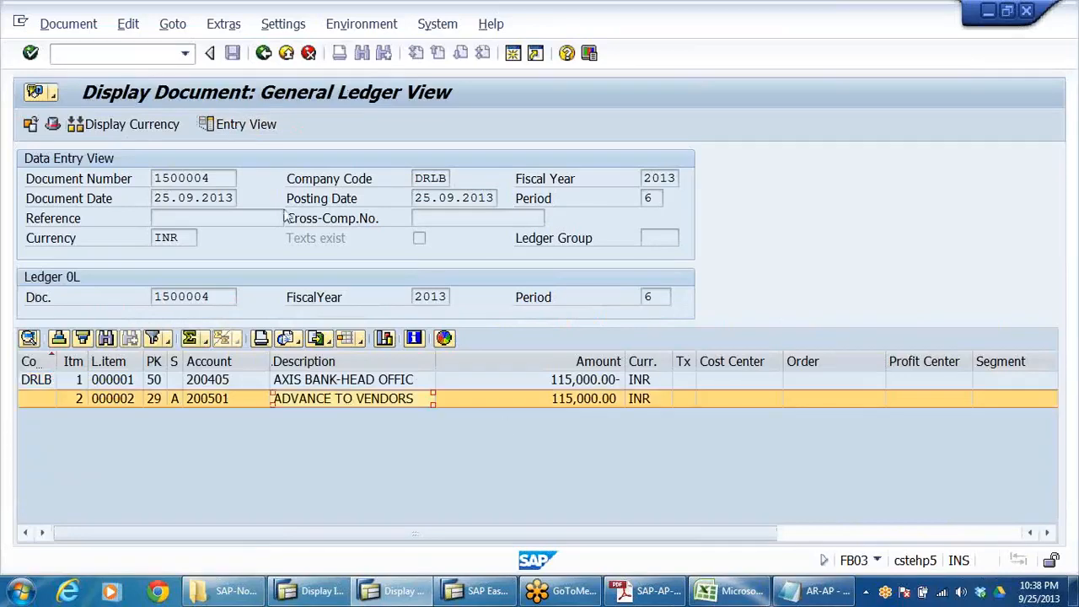
Return to the Easy Access menu, start F-43 Invoice - General and set the document date to 25.09.2013
left_click(286, 53)
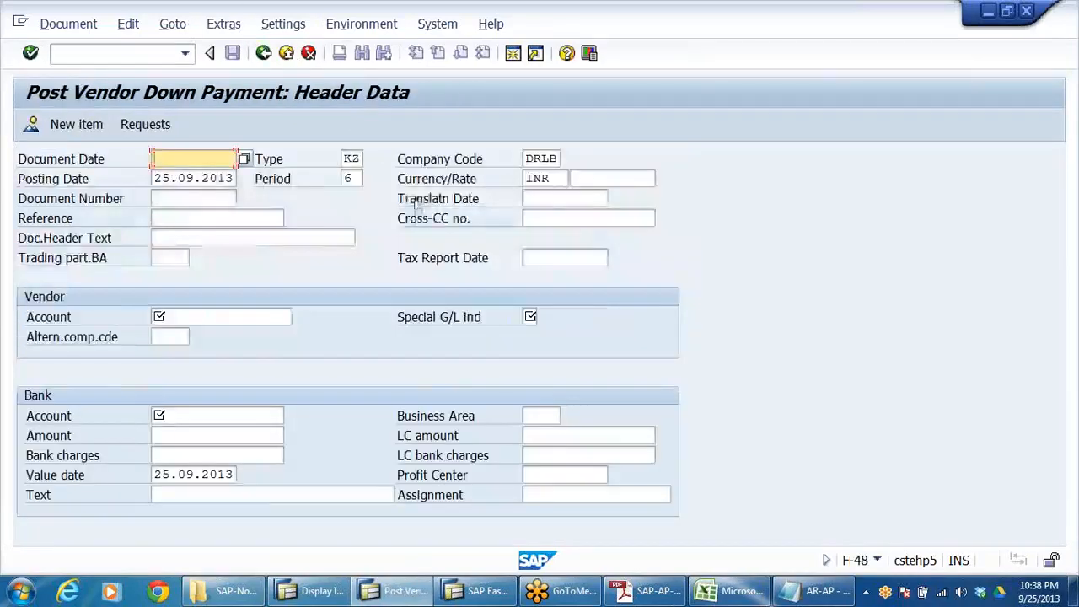
left_click(286, 53)
left_click(328, 387)
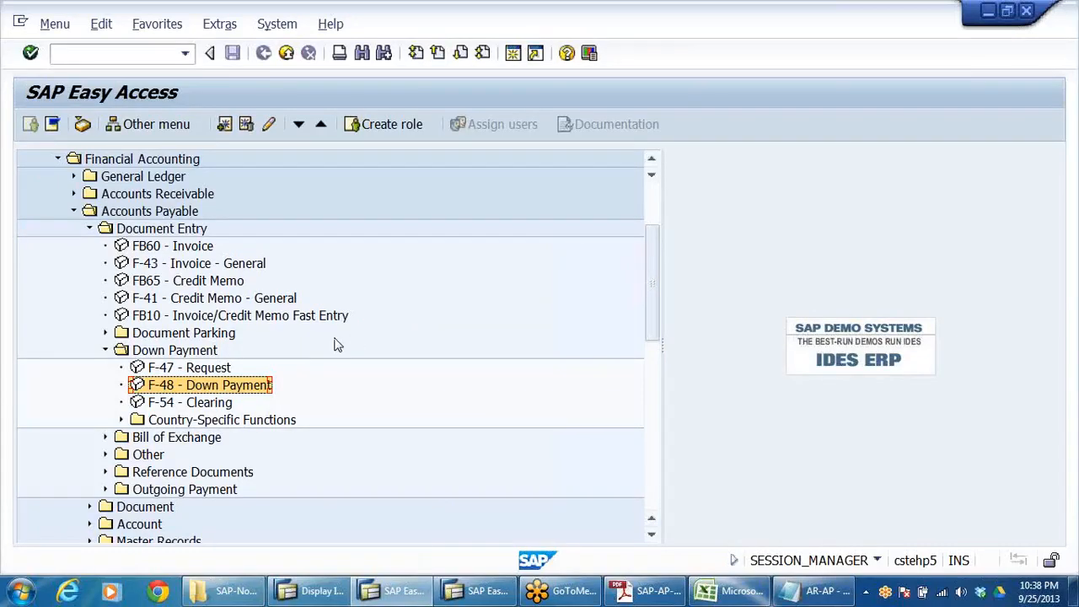
left_click(169, 264)
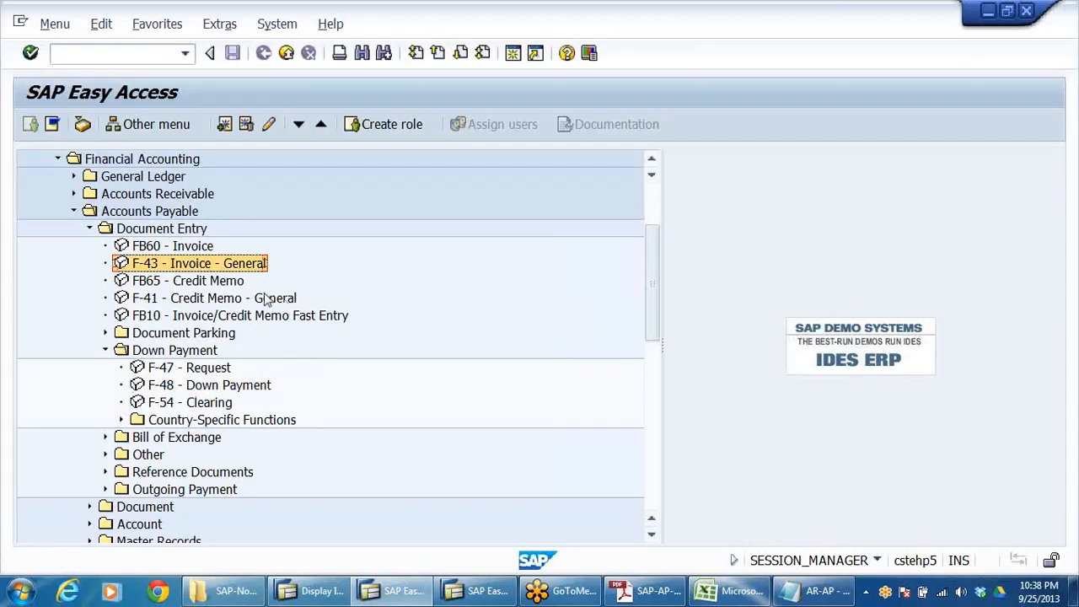
double_click(157, 267)
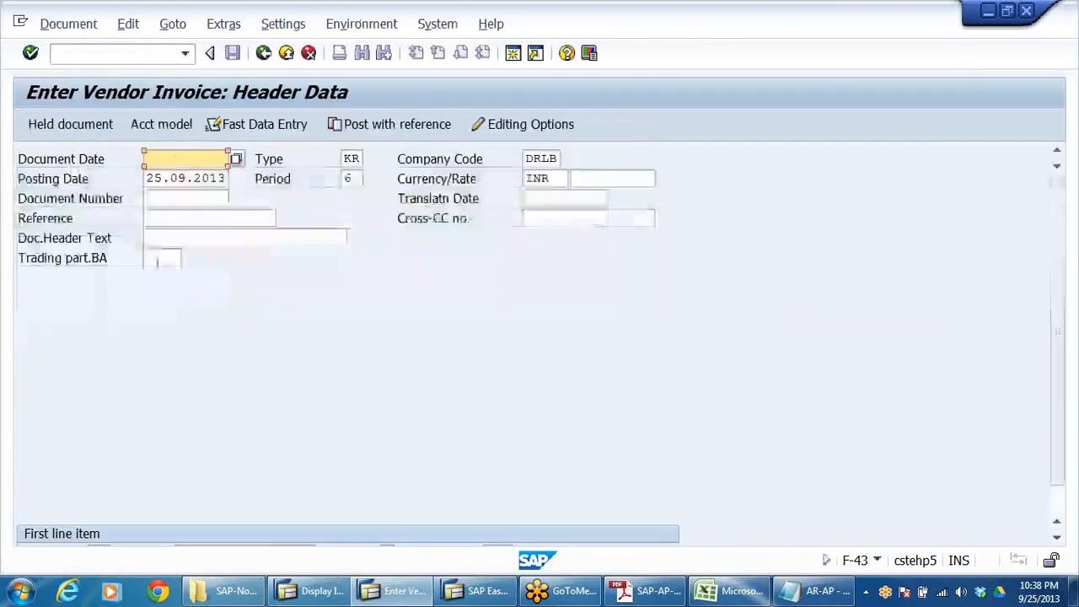
left_click(171, 159)
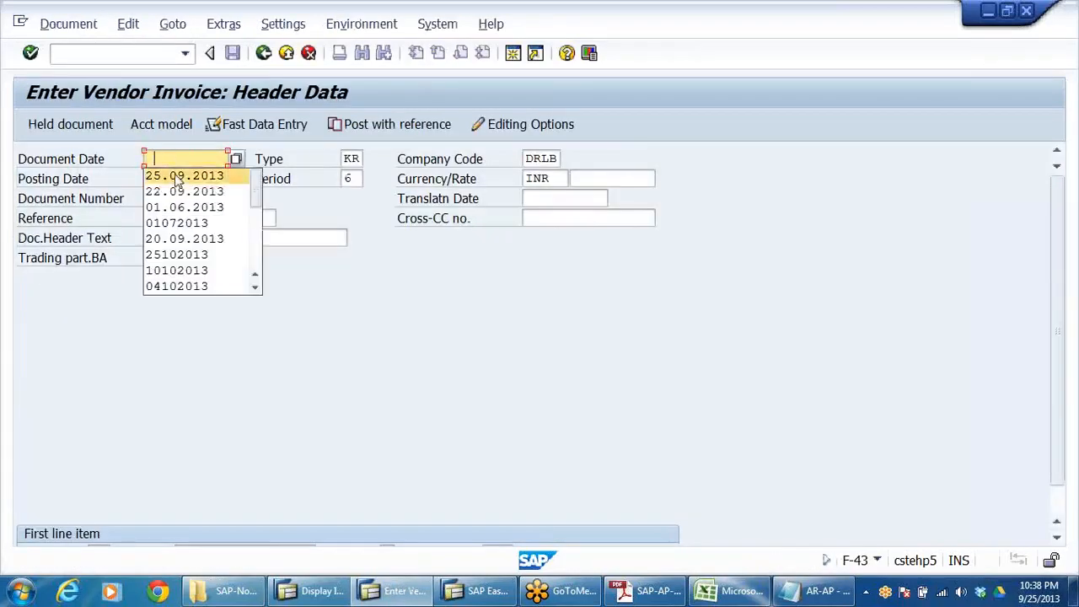
left_click(173, 177)
left_click(240, 523)
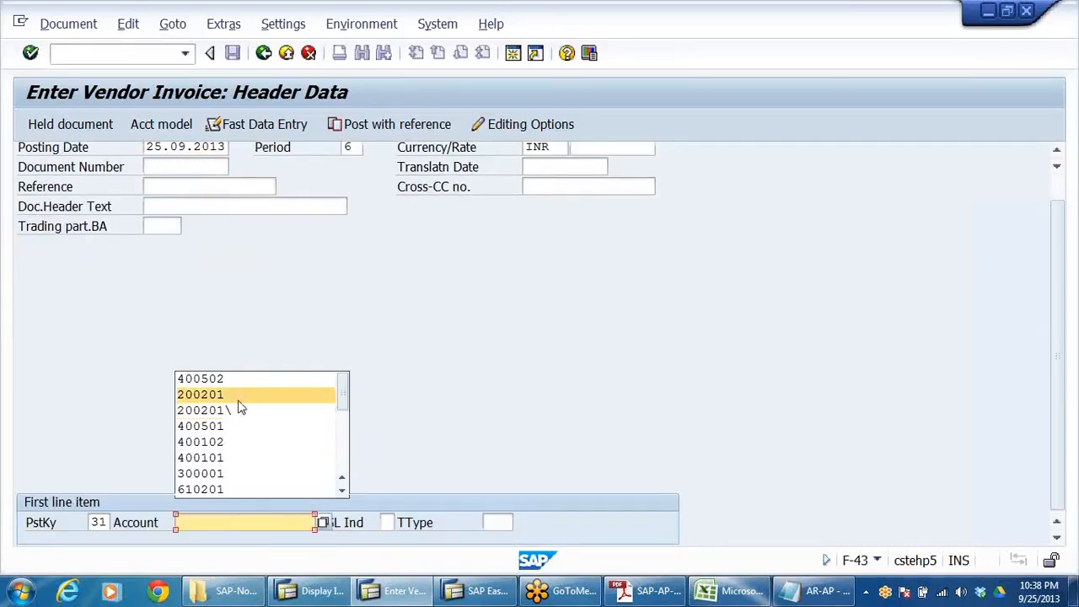
left_click(240, 401)
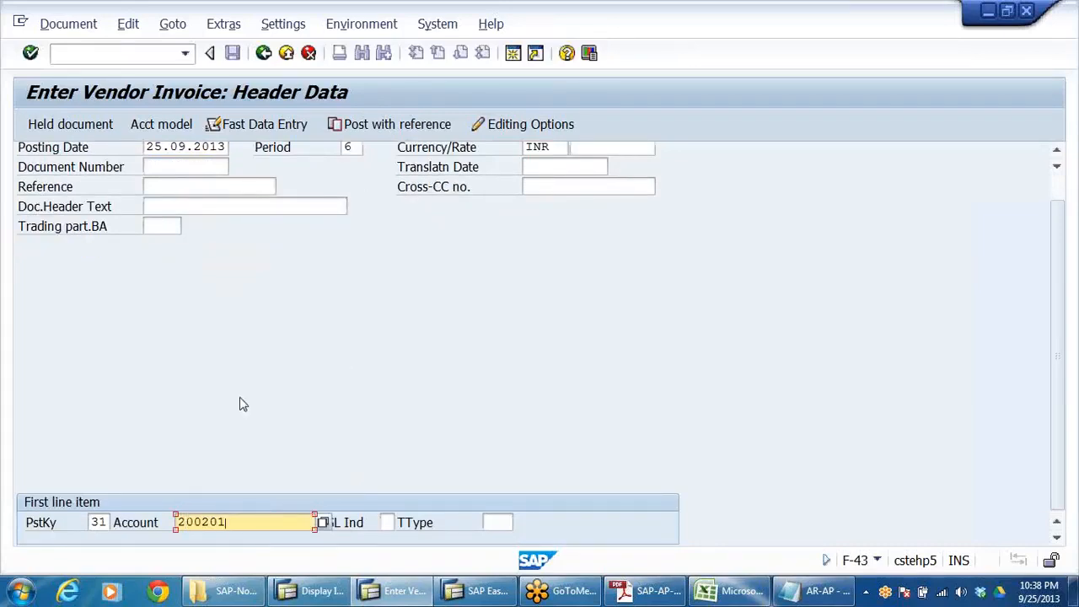
key("BackSpace")
type("2")
key("Return")
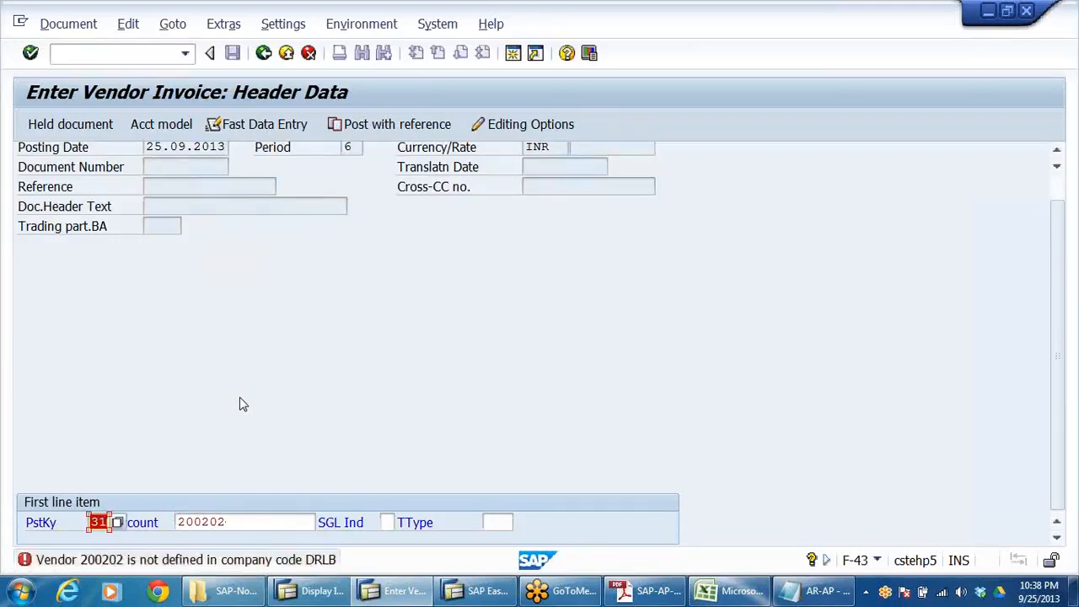
left_click(237, 525)
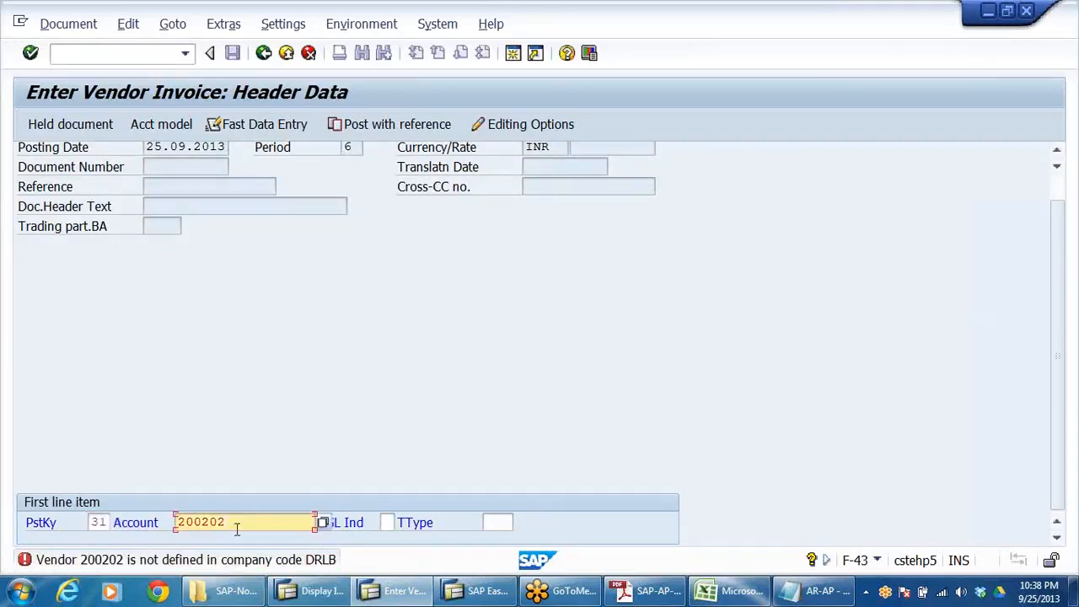
key("BackSpace")
key("BackSpace")
key("BackSpace")
key("BackSpace")
key("BackSpace")
key("BackSpace")
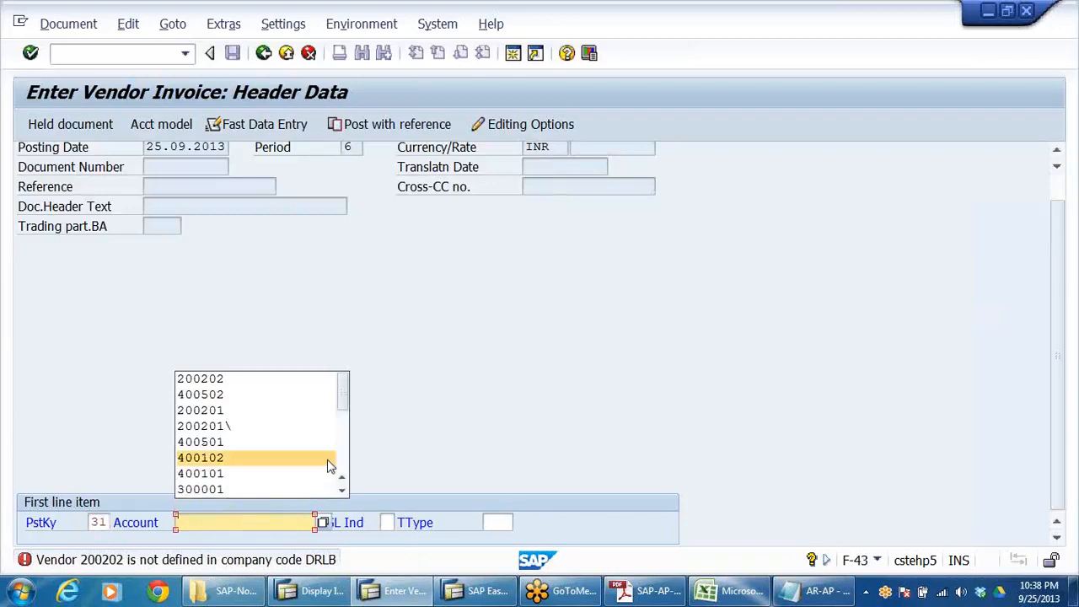
Look up vendor PQR RM SUPPLIERS for the first line item with posting key 31 and proceed to the vendor item
left_click(419, 483)
left_click(323, 523)
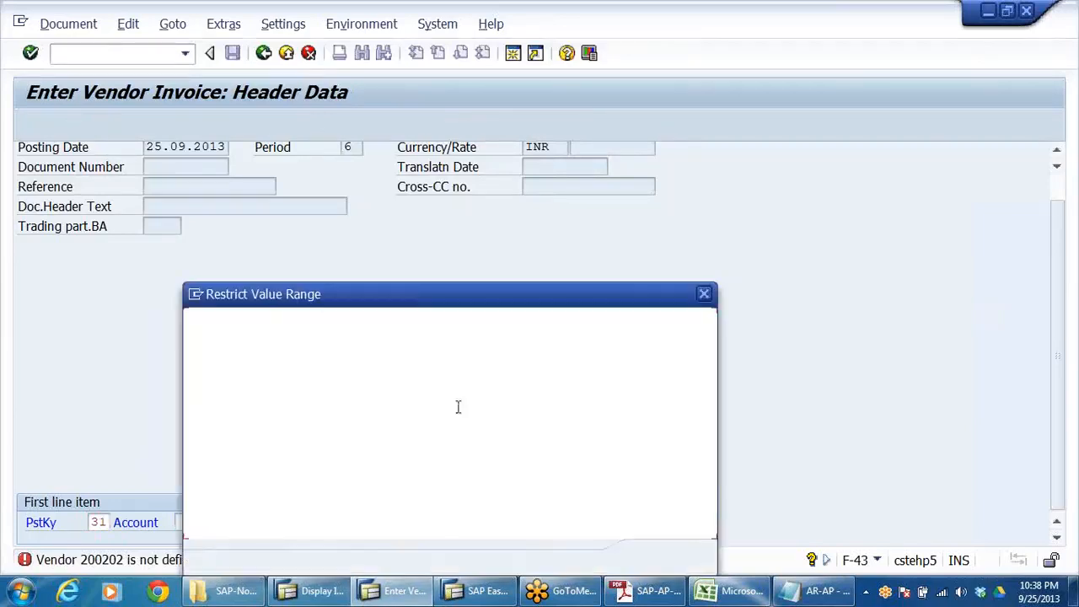
left_click(654, 560)
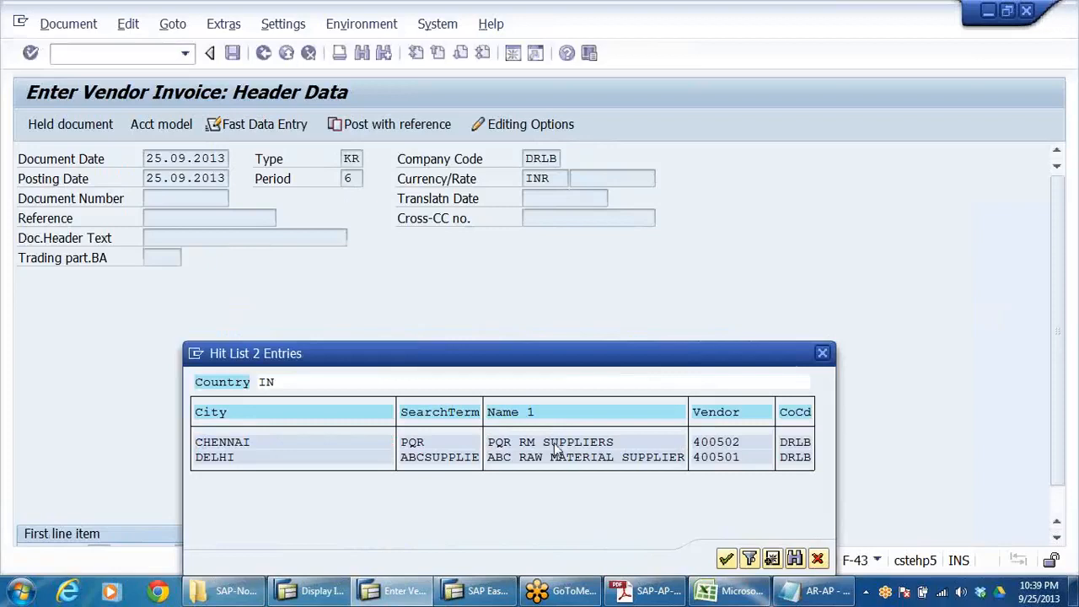
double_click(554, 444)
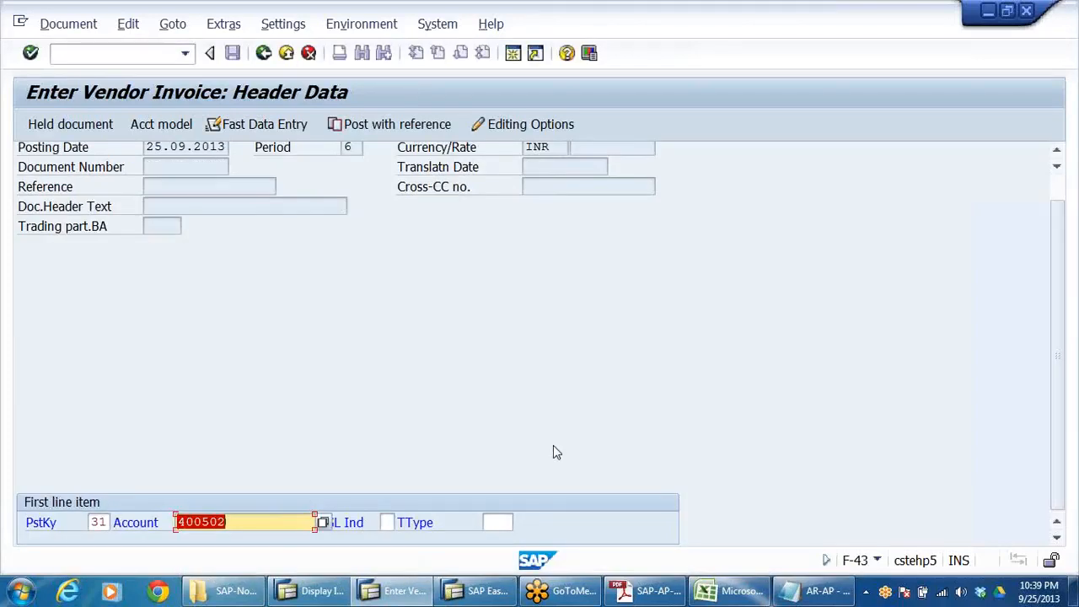
key("Return")
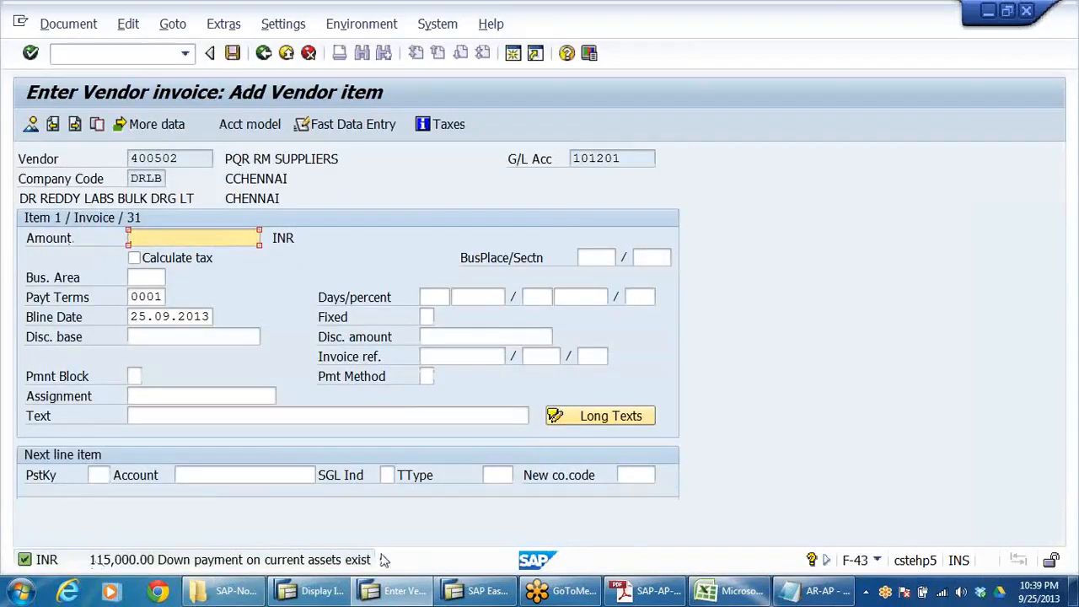
Enter amount 115000 and text MATERIAL RECEIVED AGAINST ADVANCE for the vendor invoice item
left_click(159, 238)
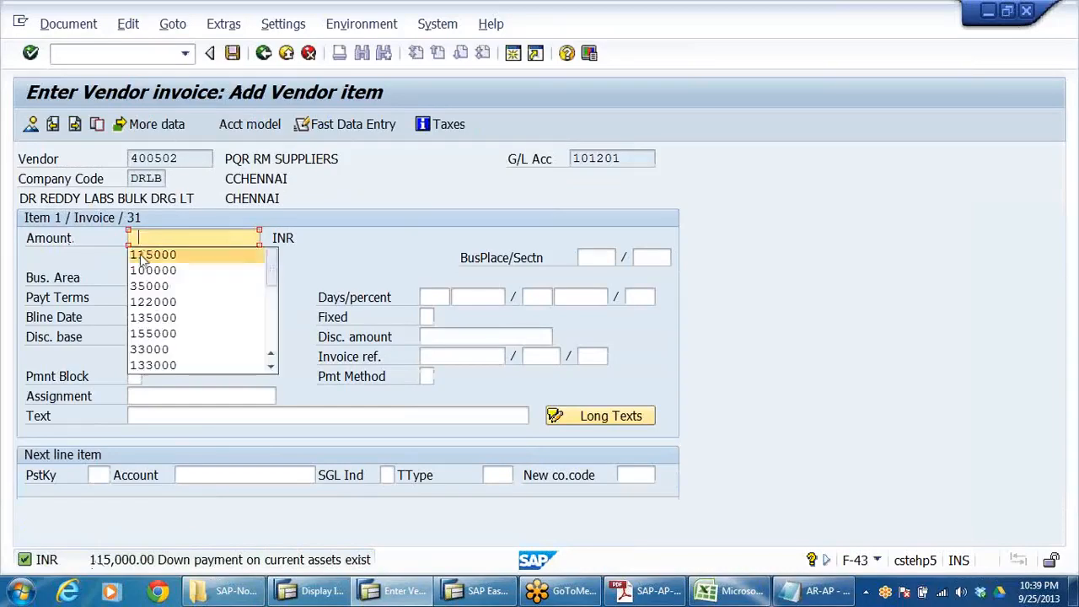
left_click(146, 257)
left_click(193, 414)
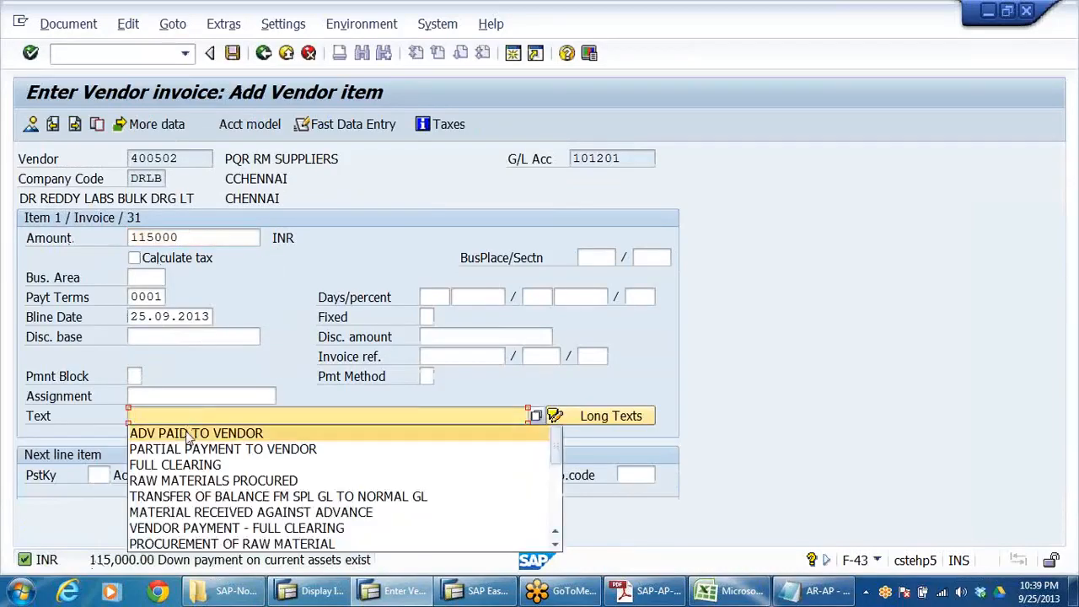
left_click(186, 416)
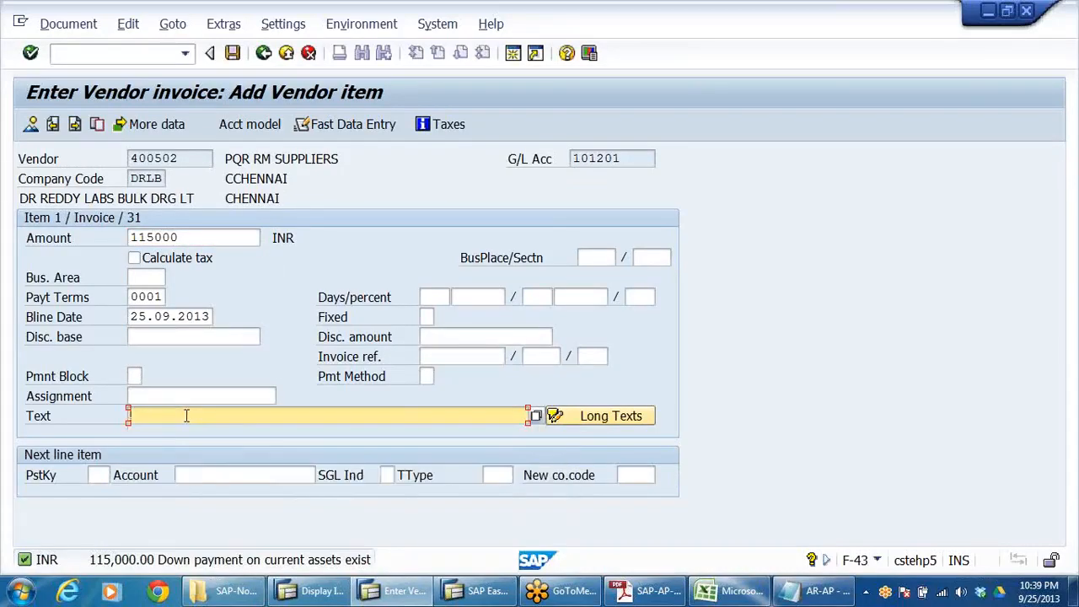
type("MA")
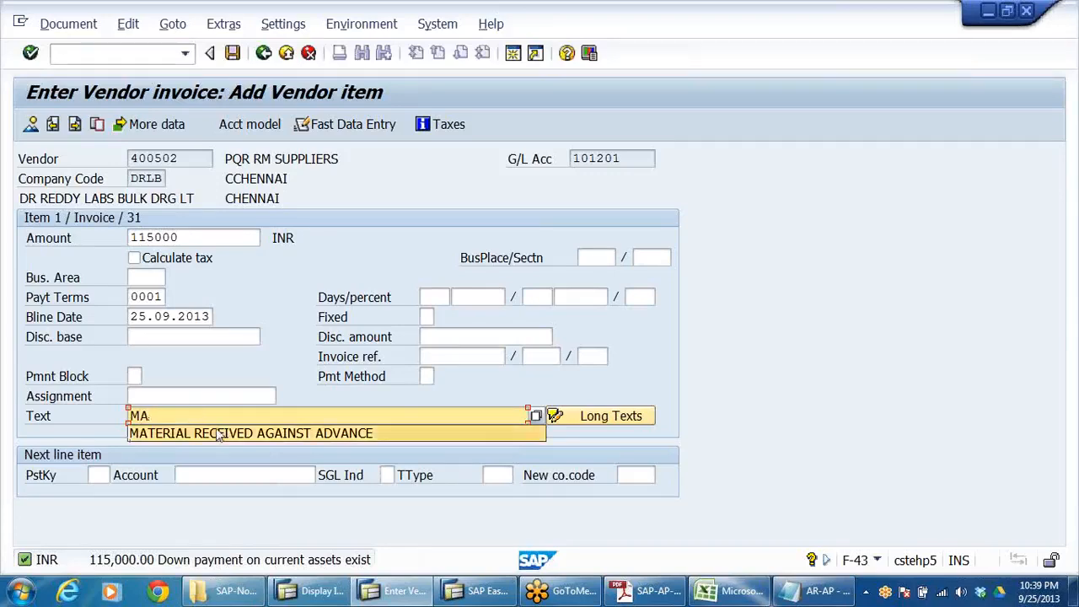
left_click(211, 433)
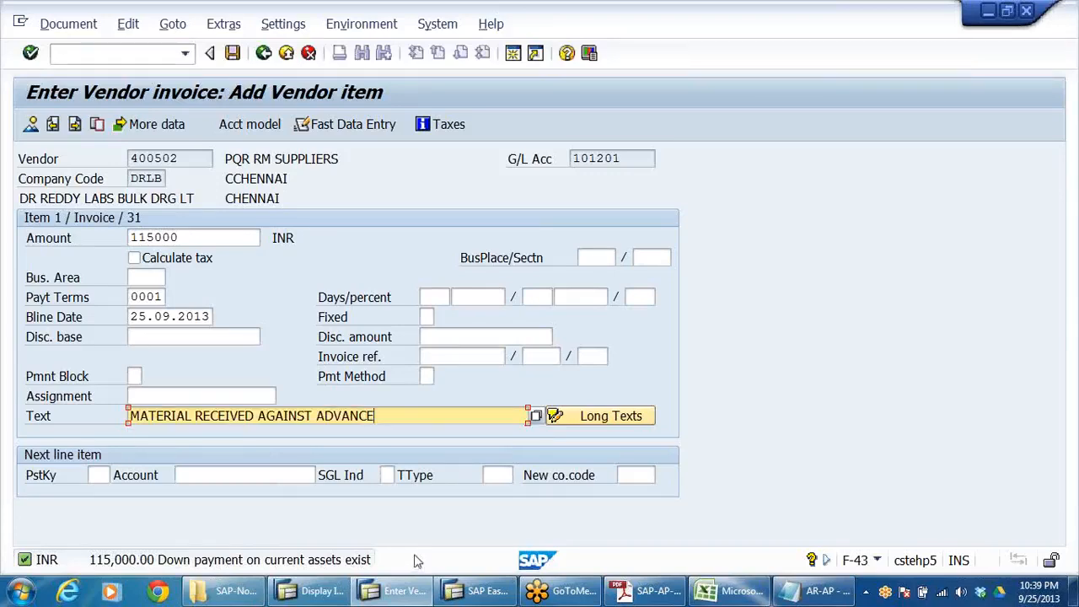
Set the posting key of the next line item to 40
left_click(102, 477)
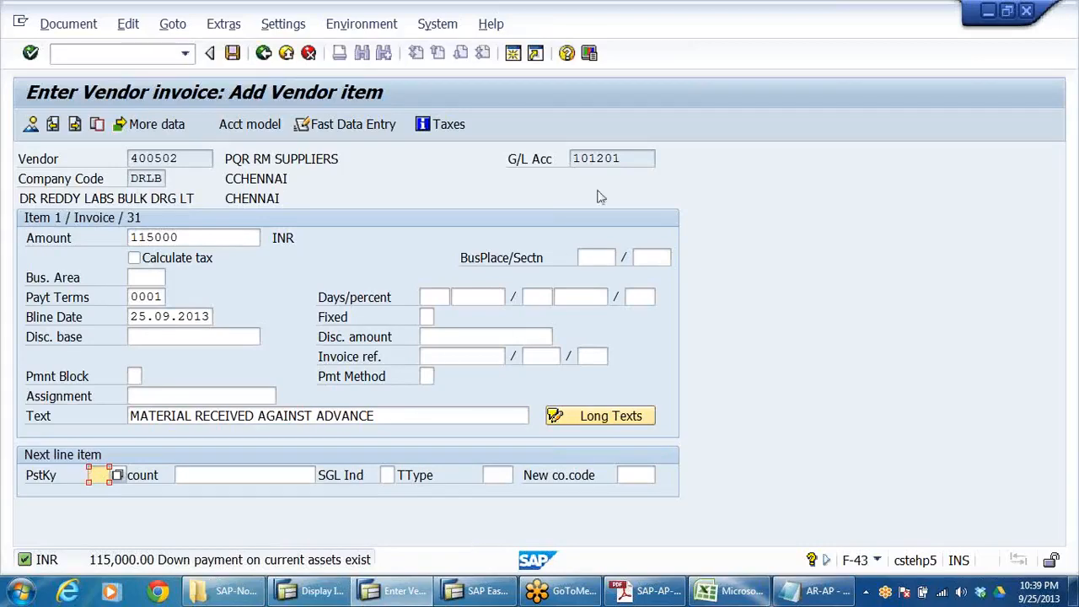
double_click(632, 158)
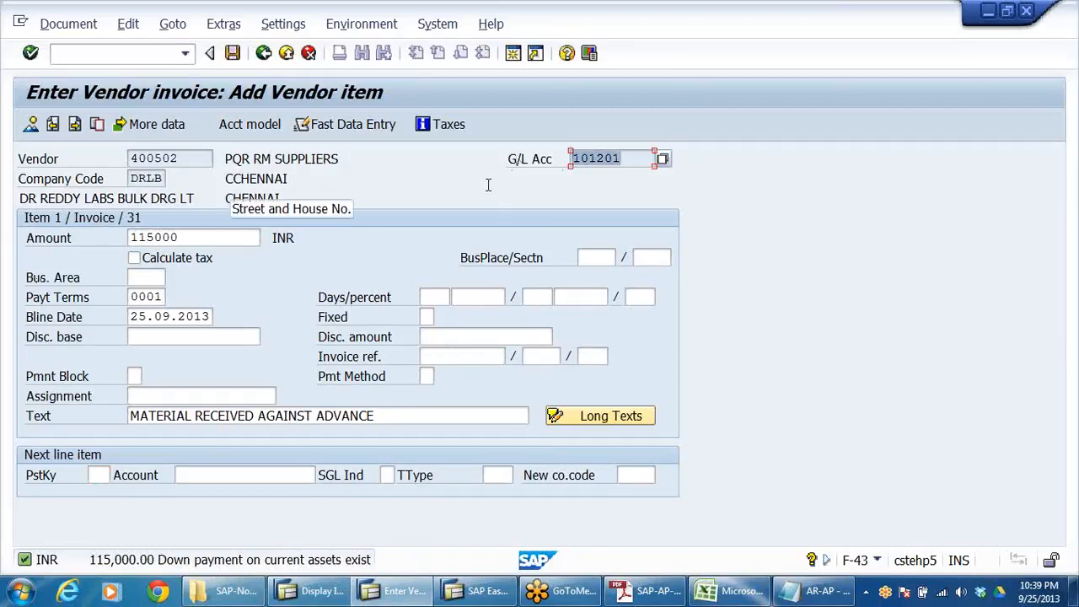
left_click(100, 474)
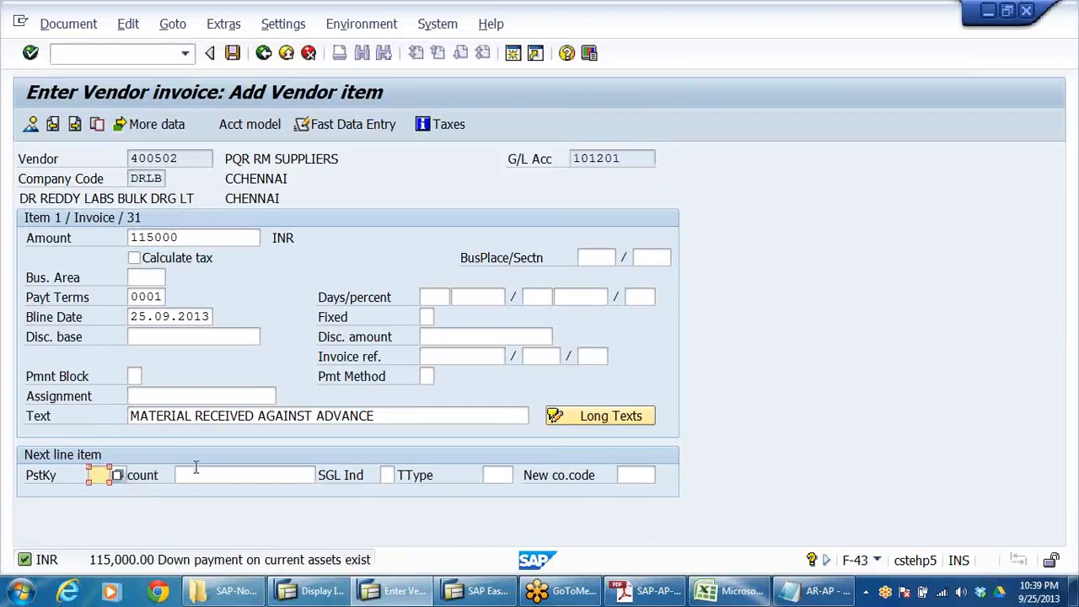
key("space")
key("Up")
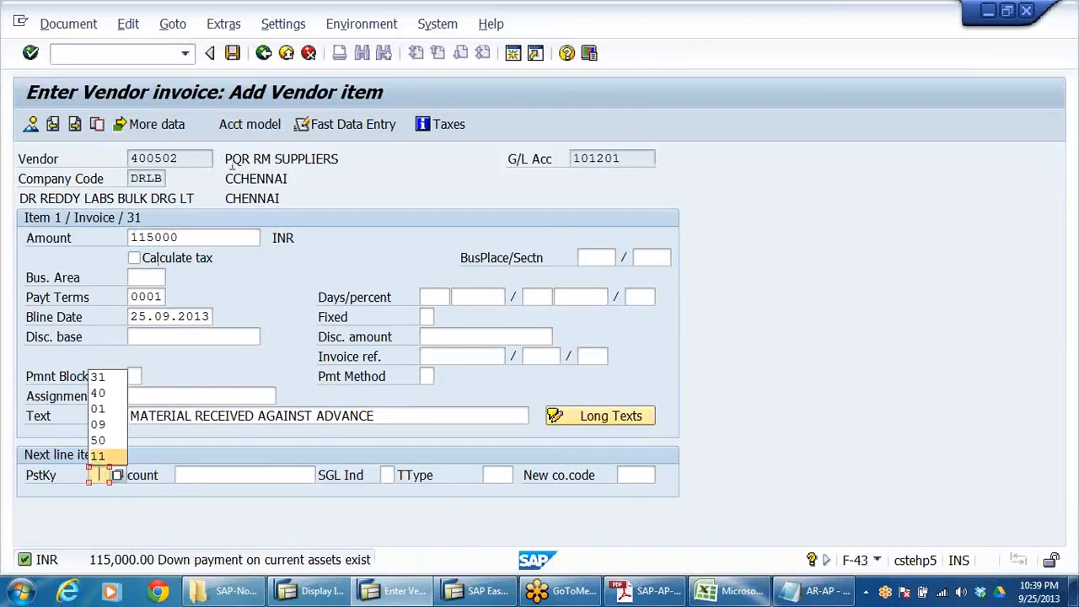
left_click(194, 159)
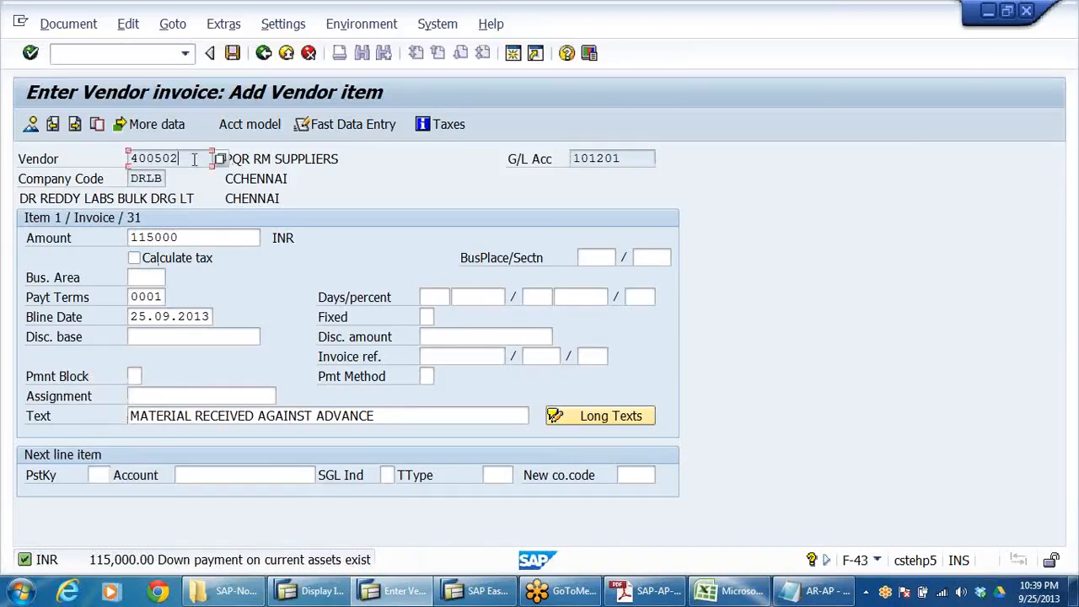
left_click(103, 475)
key("Down")
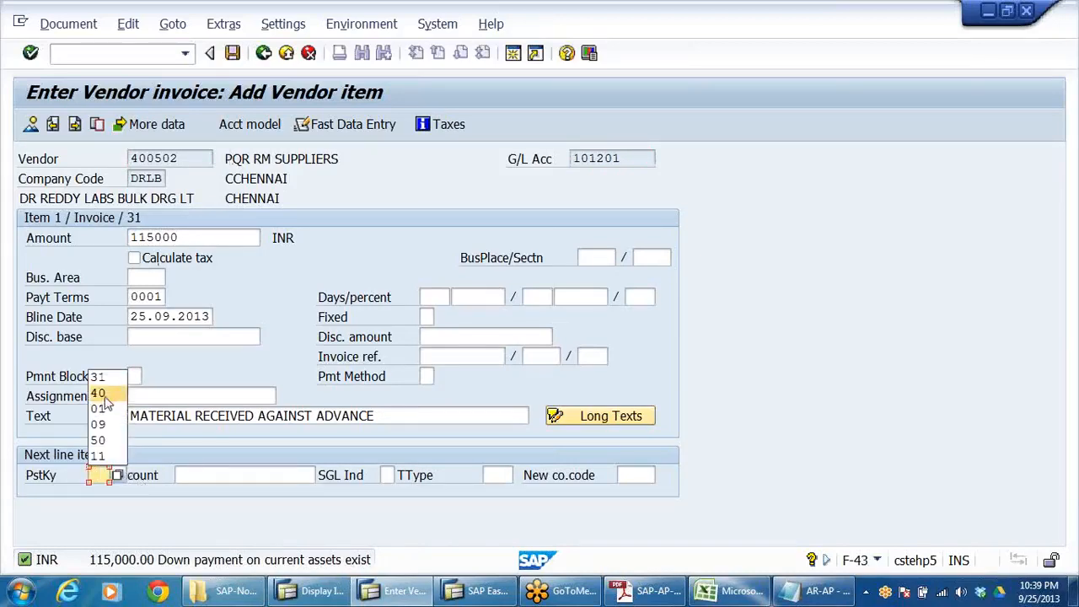
left_click(107, 394)
Enter the inventory of raw materials G/L account 200201 for the next line item and proceed to its details
left_click(203, 476)
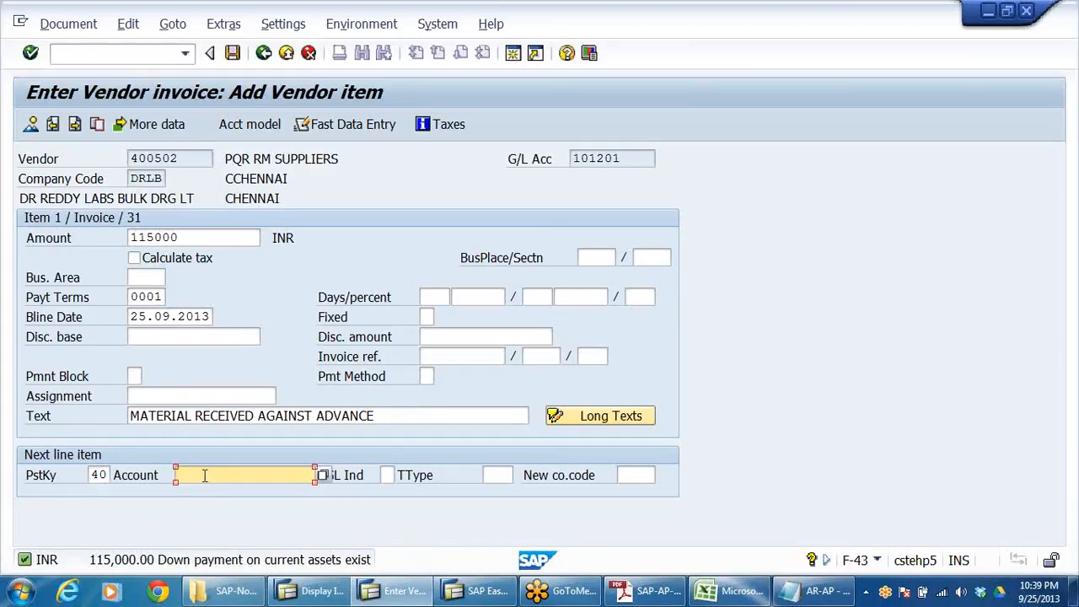
type("2")
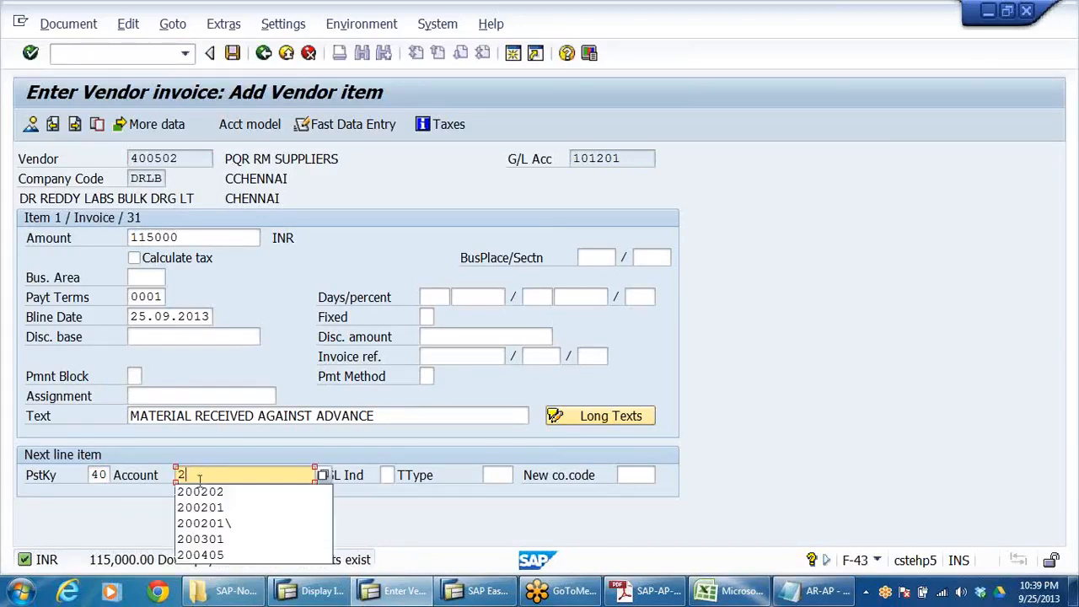
key("Down")
left_click(212, 524)
key("Return")
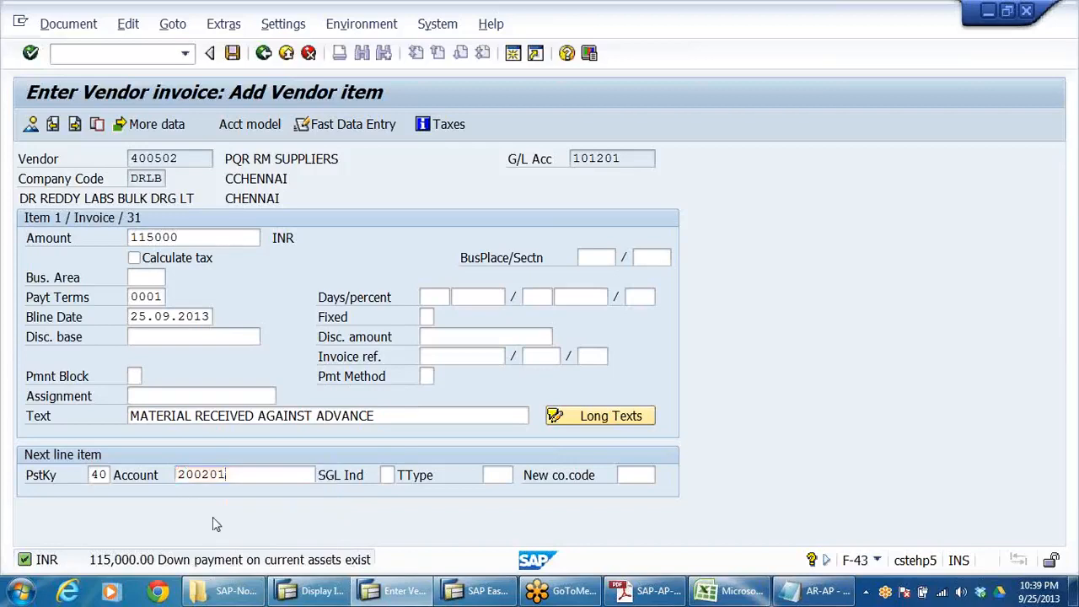
Enter amount 115000 and text MATERIAL RECEIVED AGAINST ADVANCE for the raw materials debit item
key("Down")
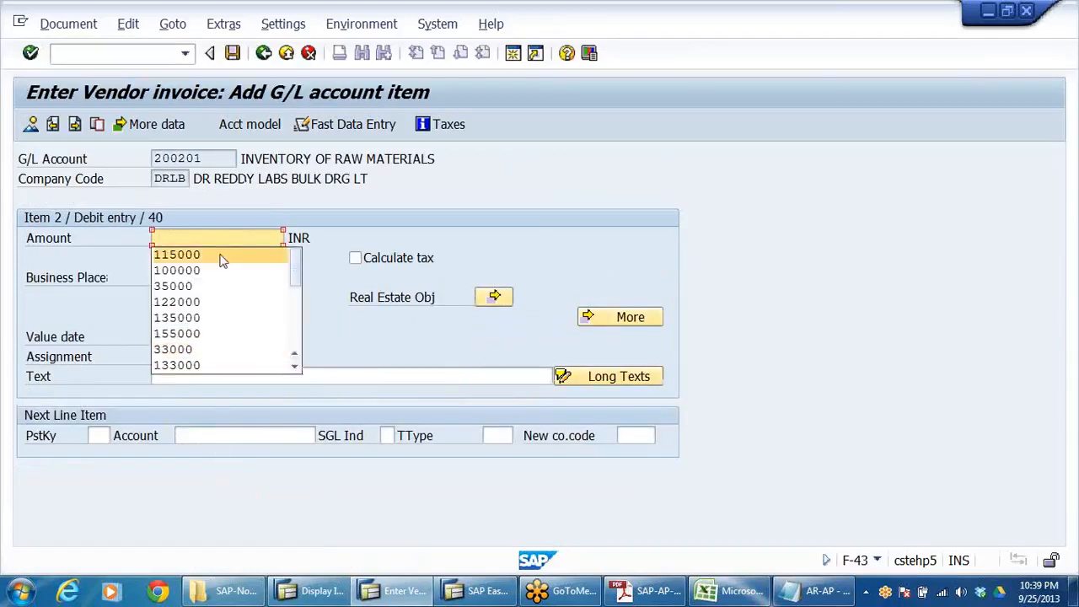
left_click(221, 256)
left_click(214, 379)
key("Down")
left_click(205, 400)
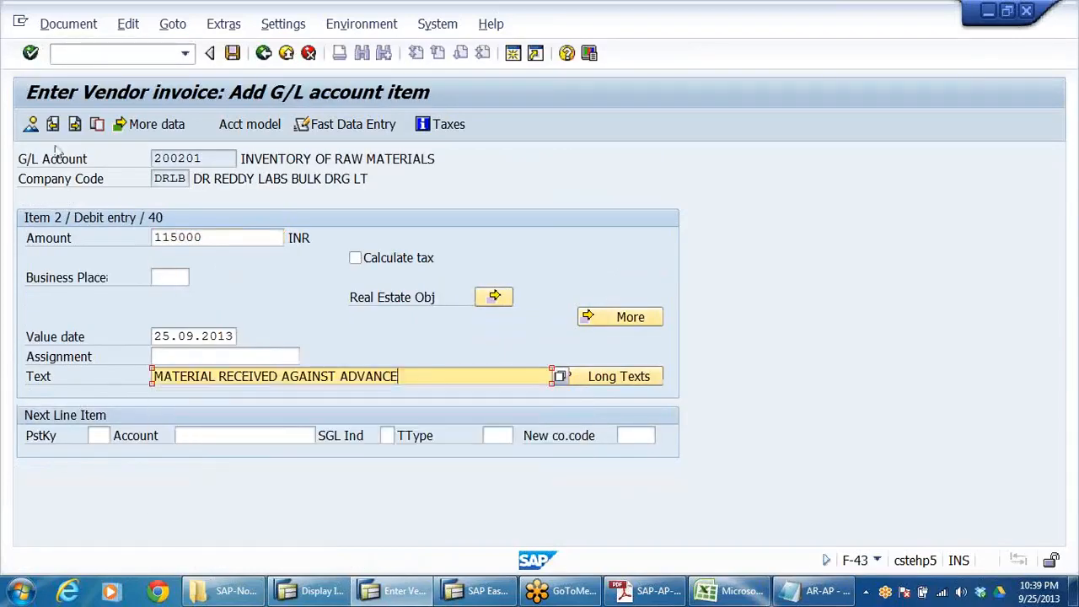
Check the document overview and post the vendor invoice, returning to the Easy Access menu
left_click(30, 124)
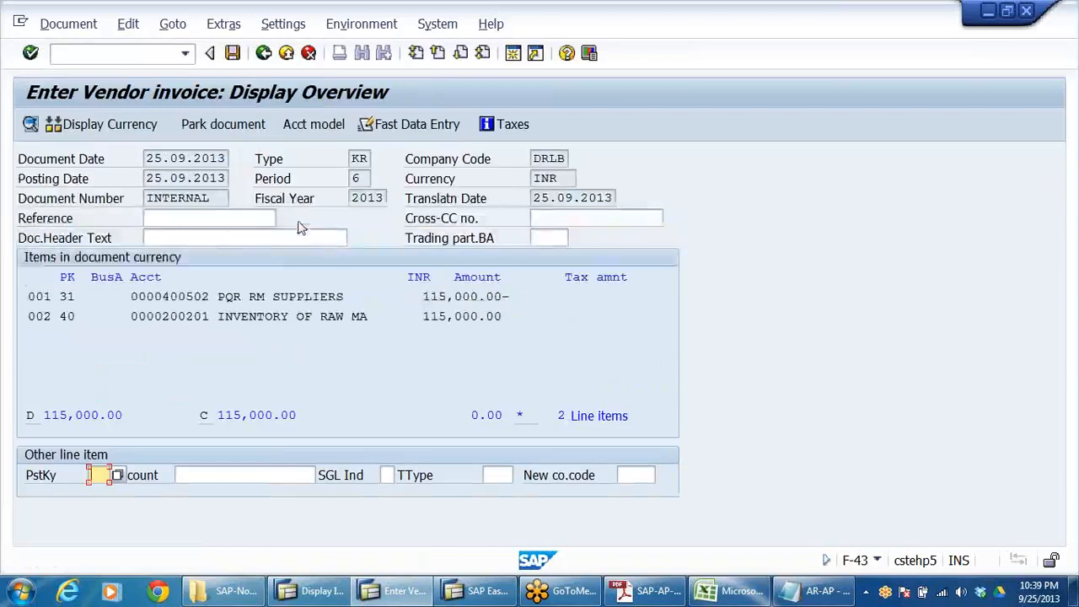
key("ctrl+s")
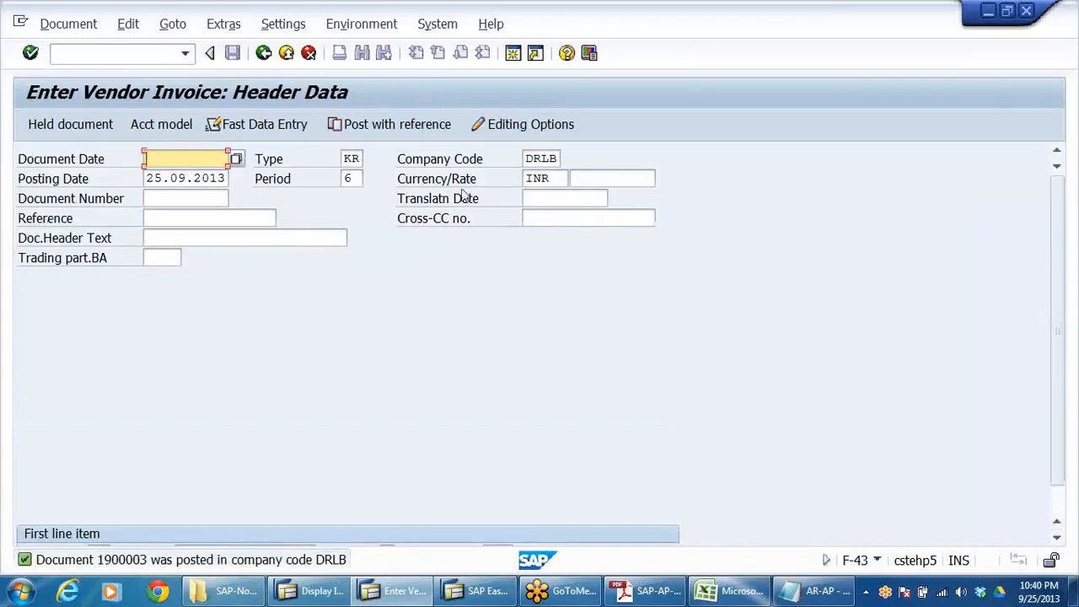
left_click(286, 54)
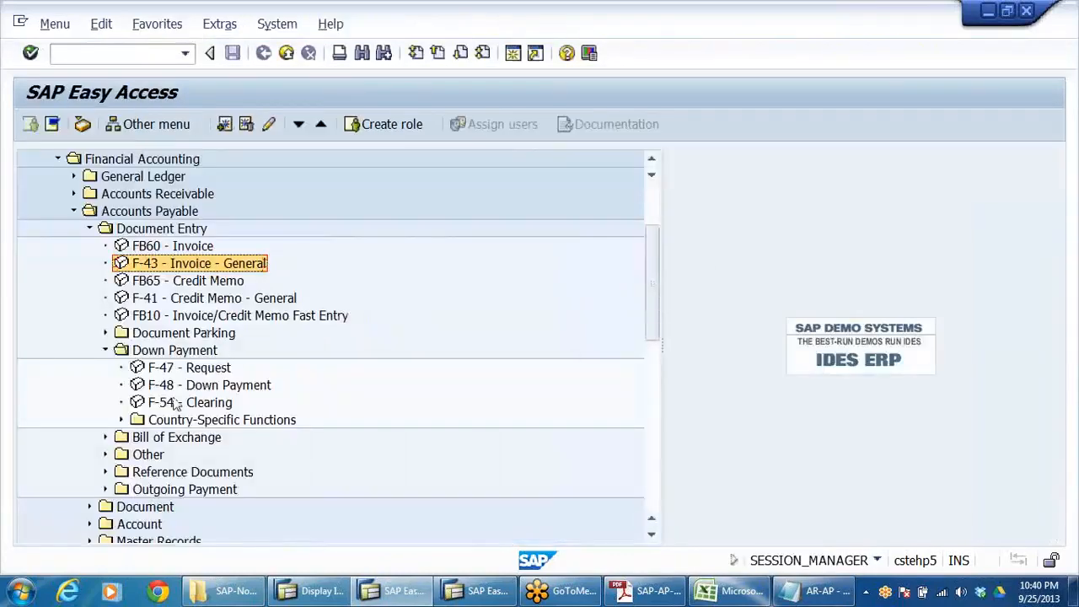
Start FK10N - Display Balances from the Accounts Payable account functions and display the balances of vendor PQR RM SUPPLIERS for 2013
left_click(172, 369)
scroll(206, 388, "down", 2)
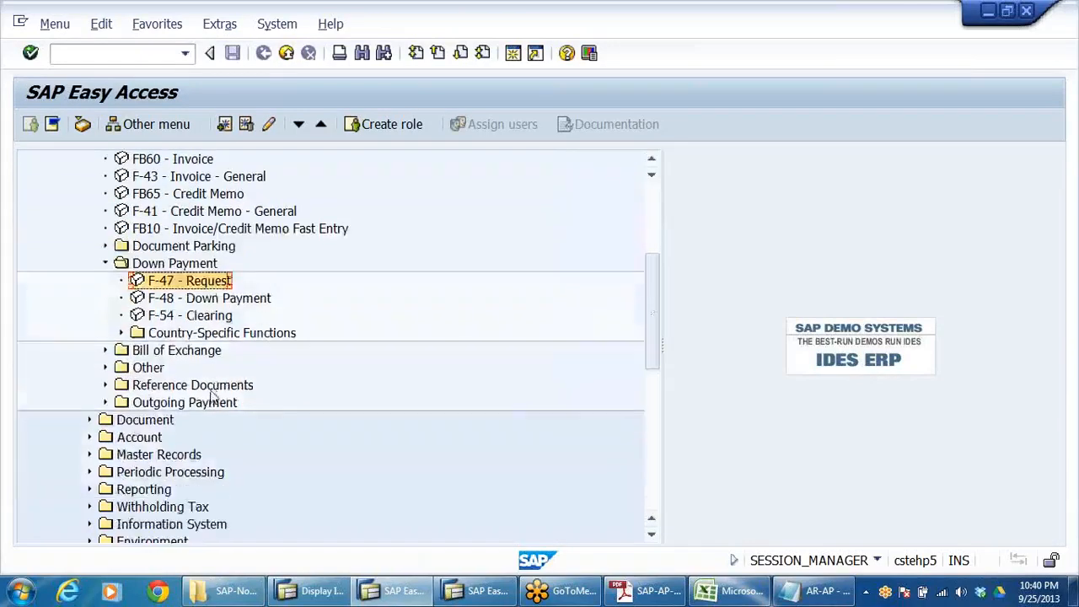
double_click(140, 437)
left_click(145, 450)
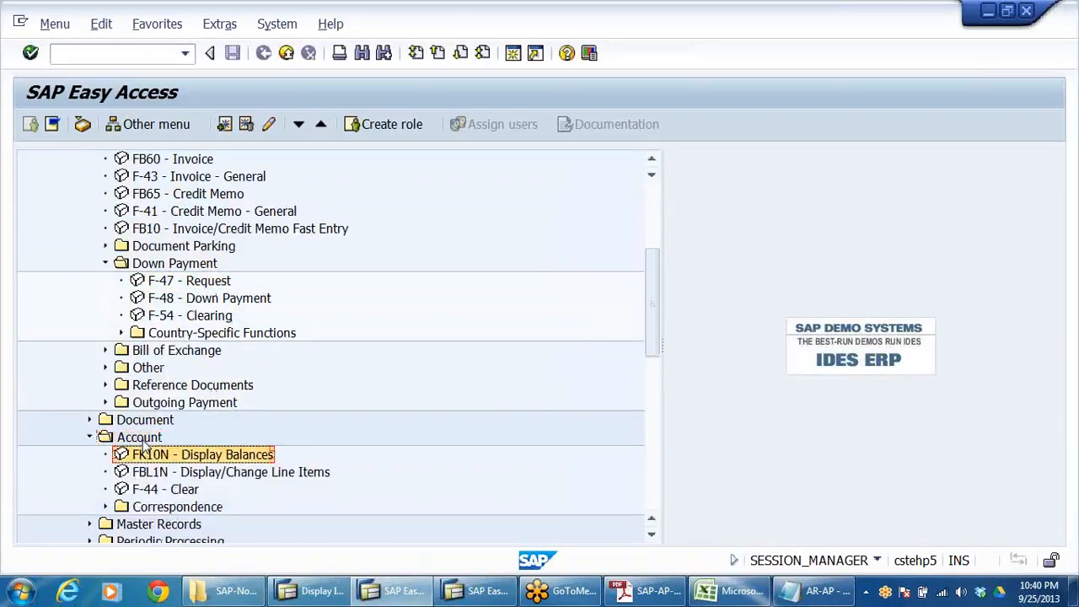
double_click(145, 449)
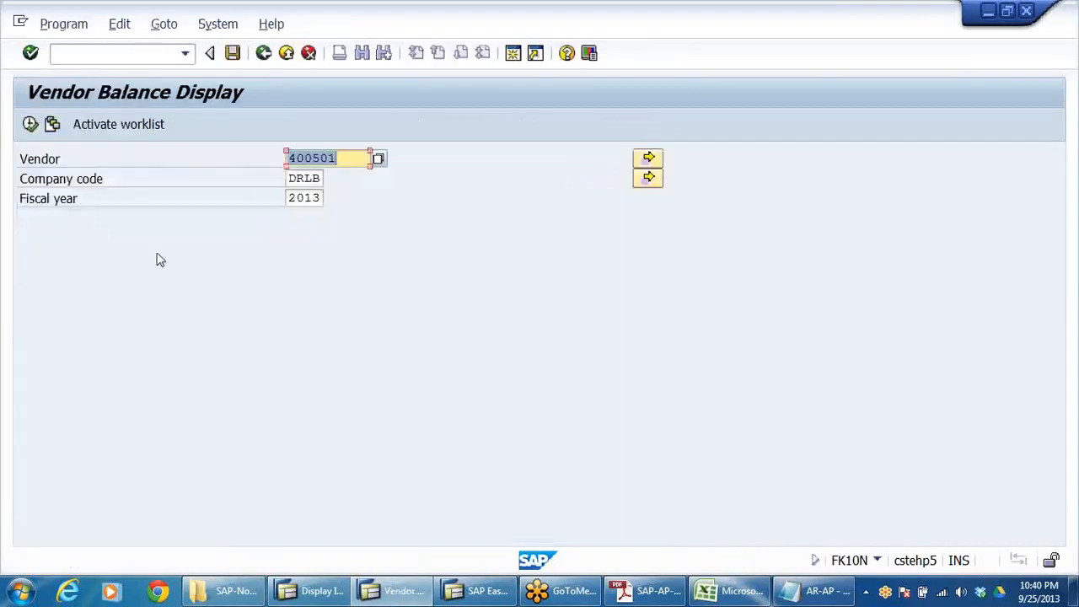
left_click(353, 162)
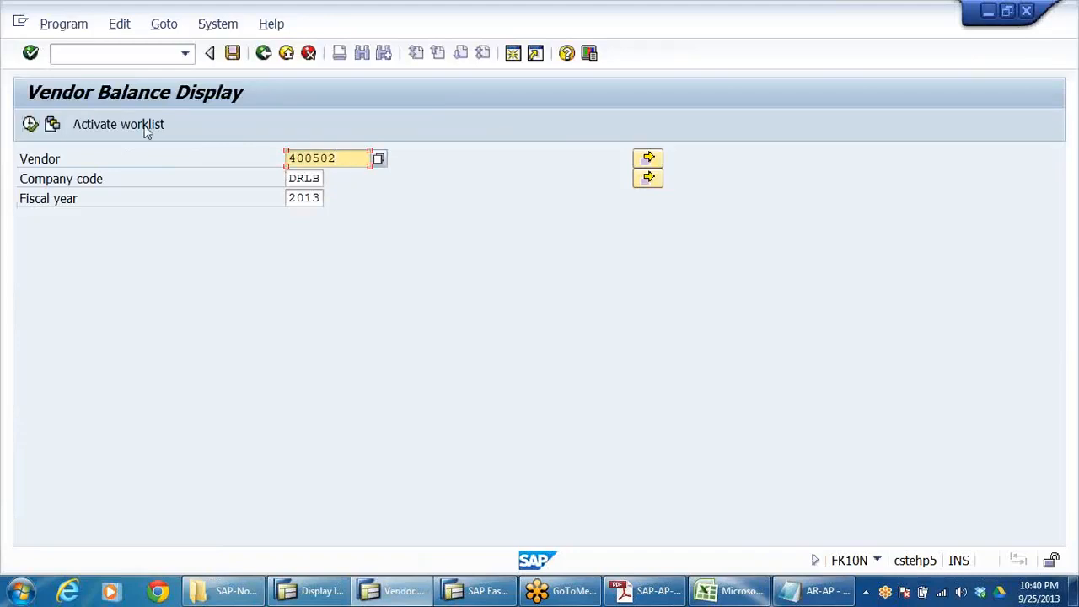
left_click(30, 123)
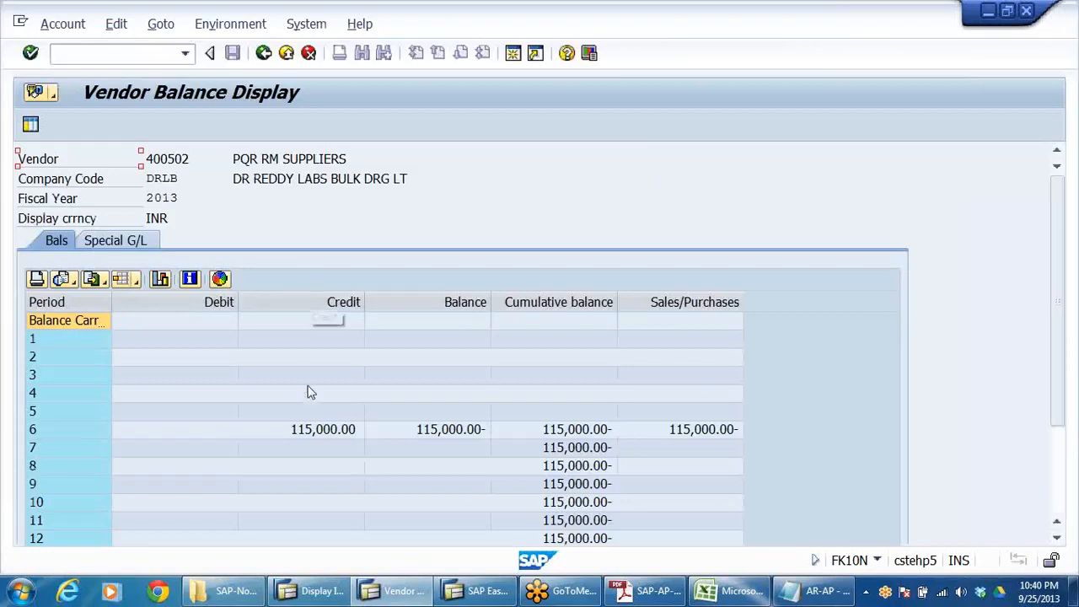
Examine the vendor's period 6 credit balance and the down payment balance under Special G/L
left_click(316, 435)
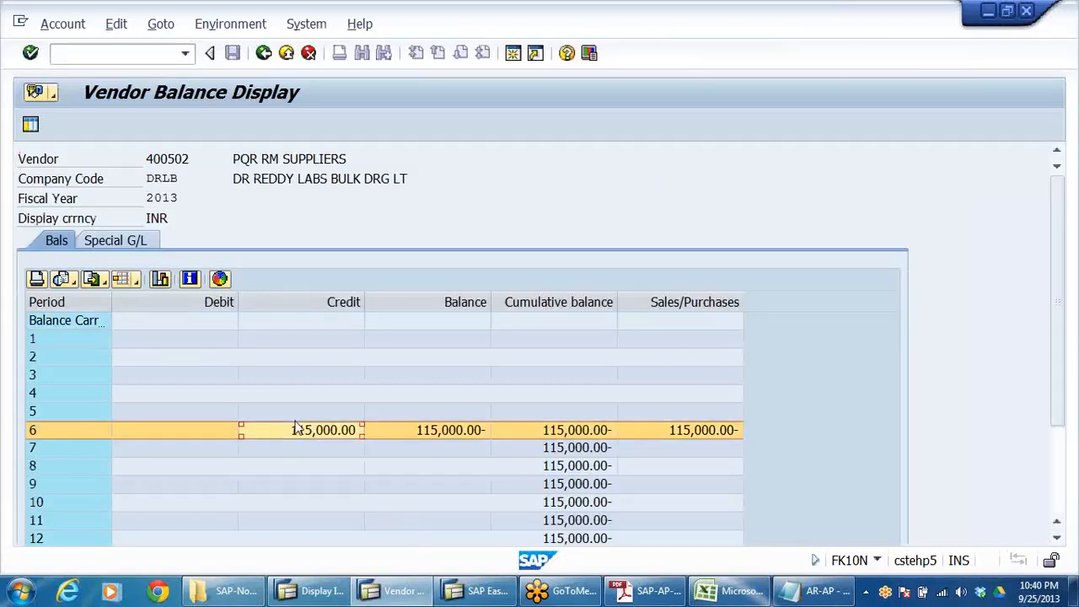
left_click(105, 240)
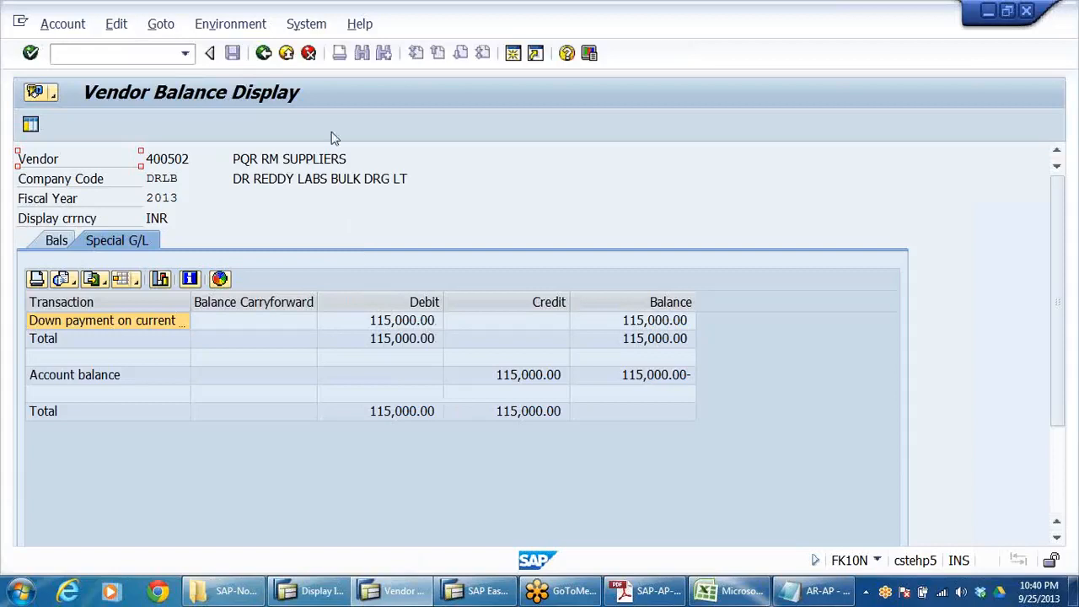
left_click(387, 327)
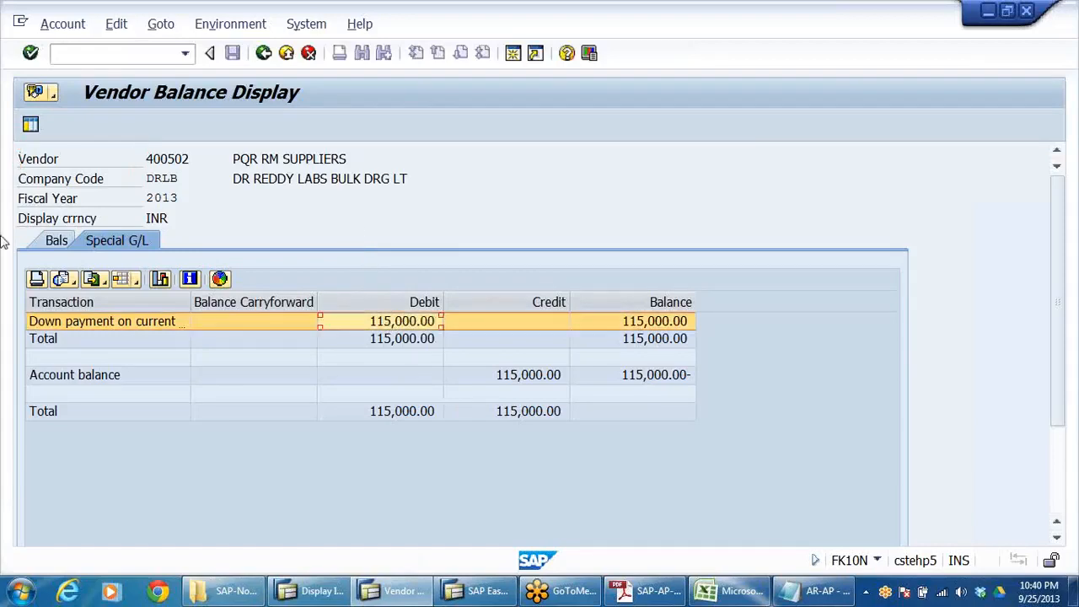
left_click(32, 237)
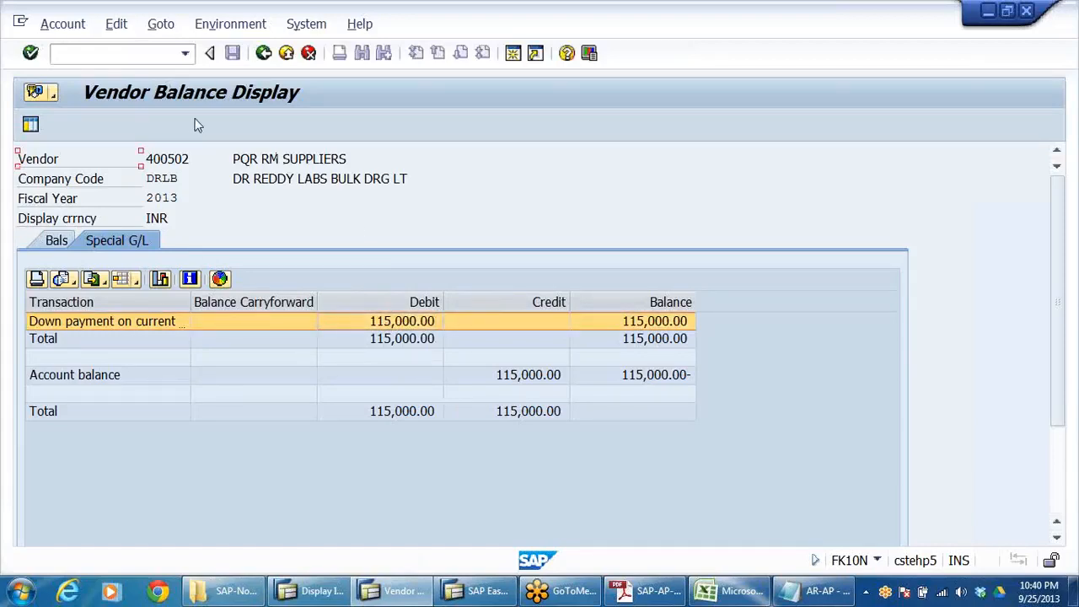
Switch to the AR-AP notes in Notepad and add X after VENDOR in both lines of the balance transfer entry
left_click(827, 593)
scroll(177, 399, "down", 2)
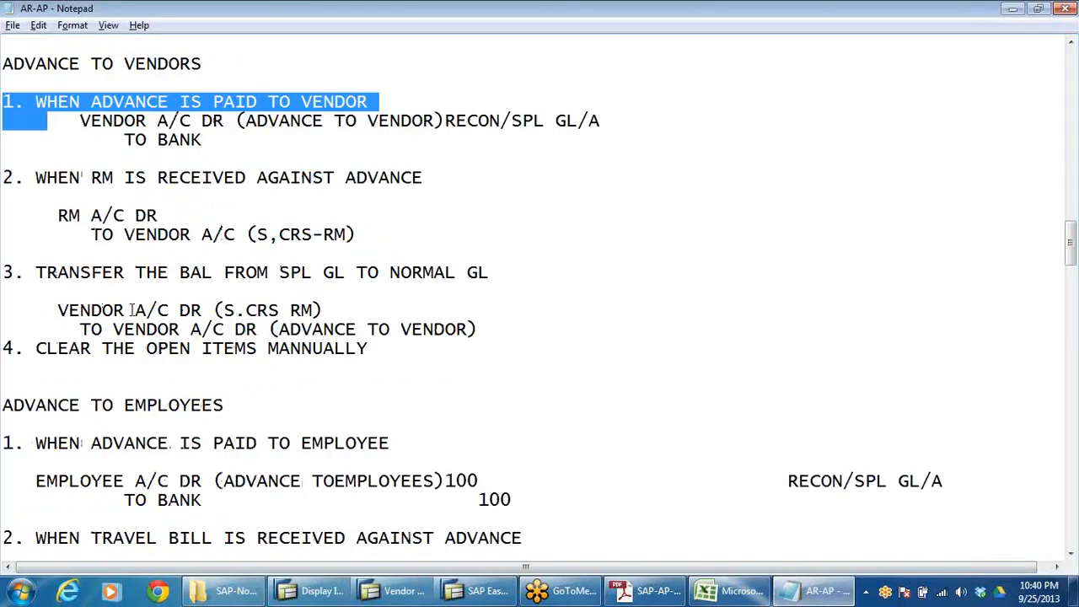
left_click(102, 311)
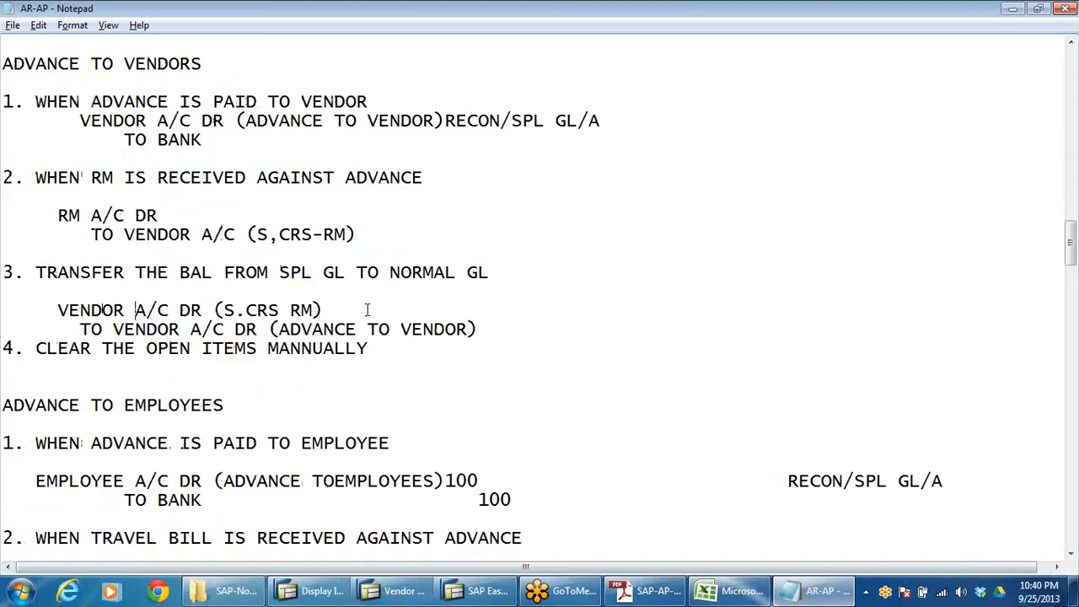
type("X")
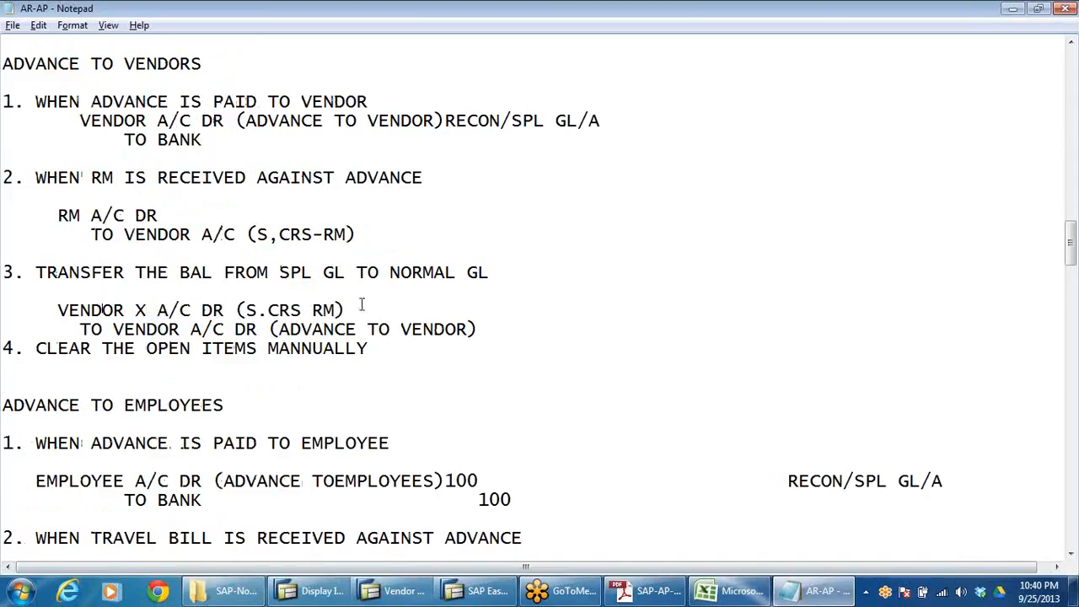
left_click(187, 330)
type("X")
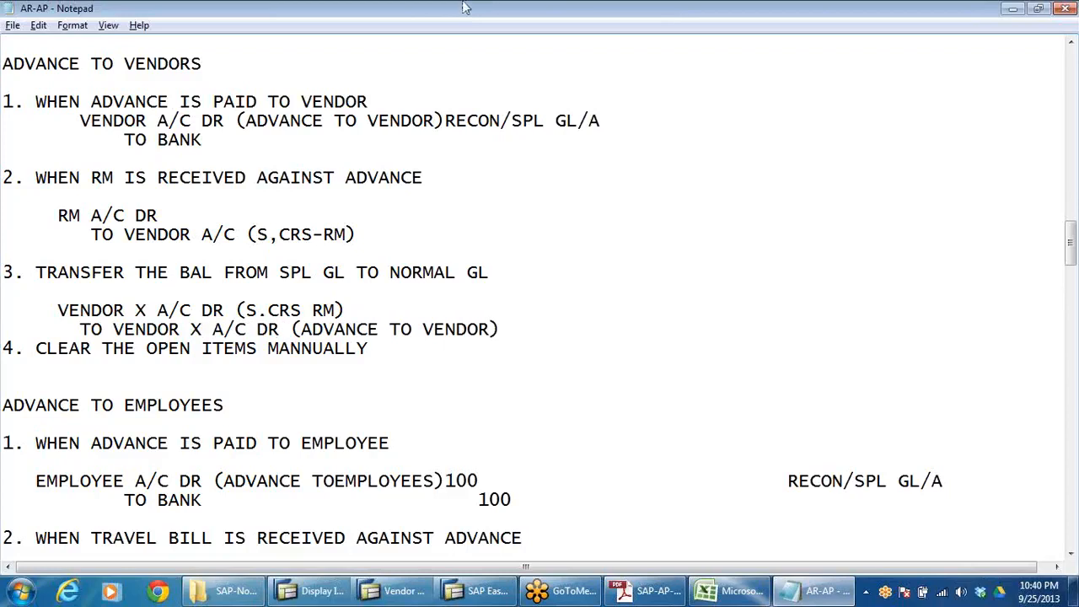
Insert a blank line after each of the two account lines in the balance transfer entry
left_click(363, 312)
key("Return")
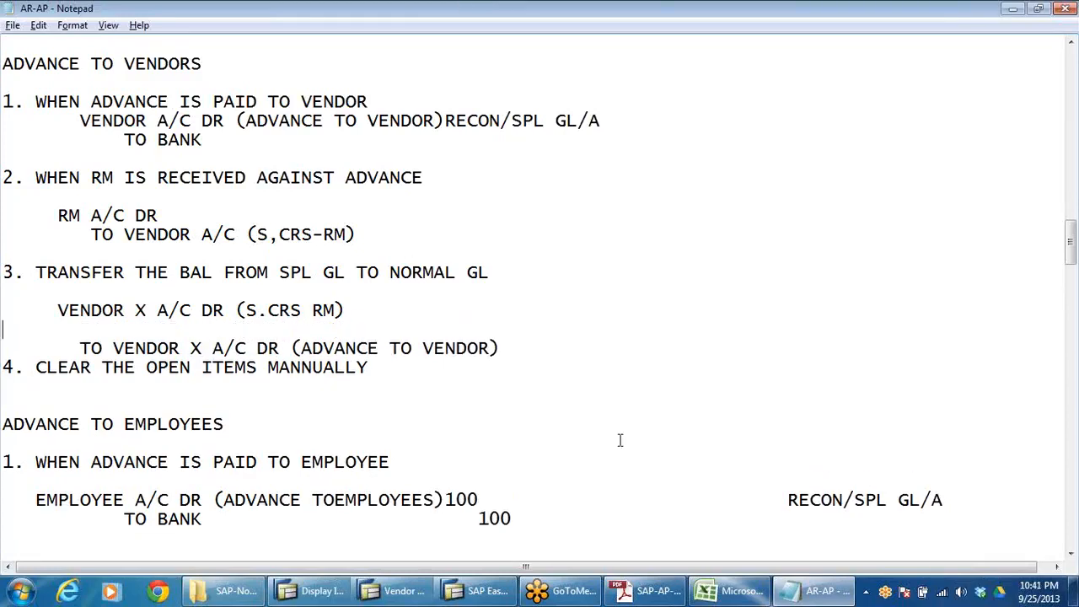
key("Return")
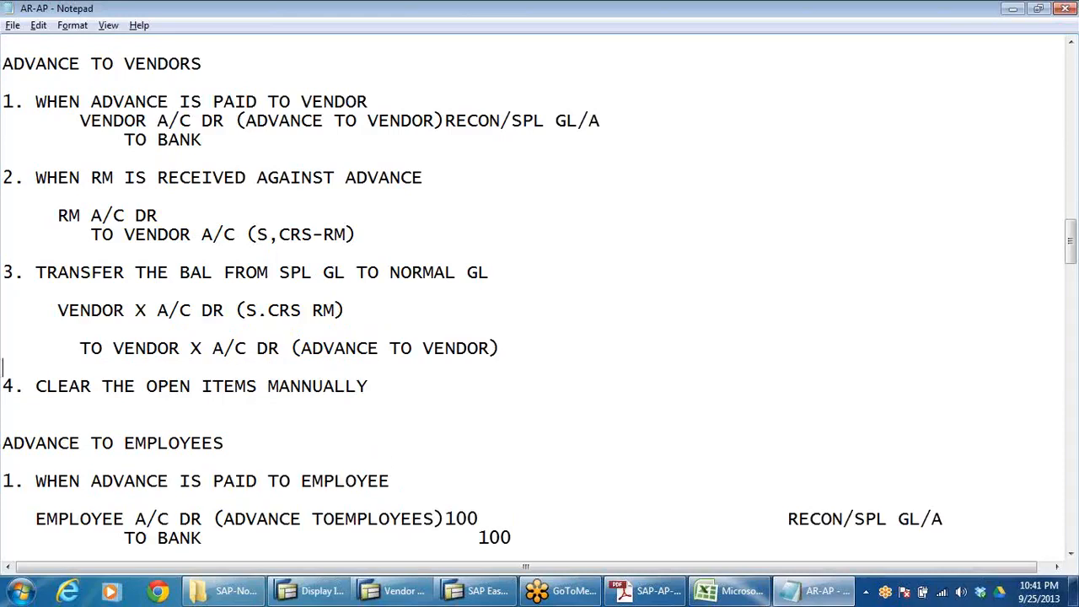
Compare the vendor accounts and reconciliation accounts in the balance transfer entry with those in the advance payment entry
left_click_drag(57, 310, 155, 314)
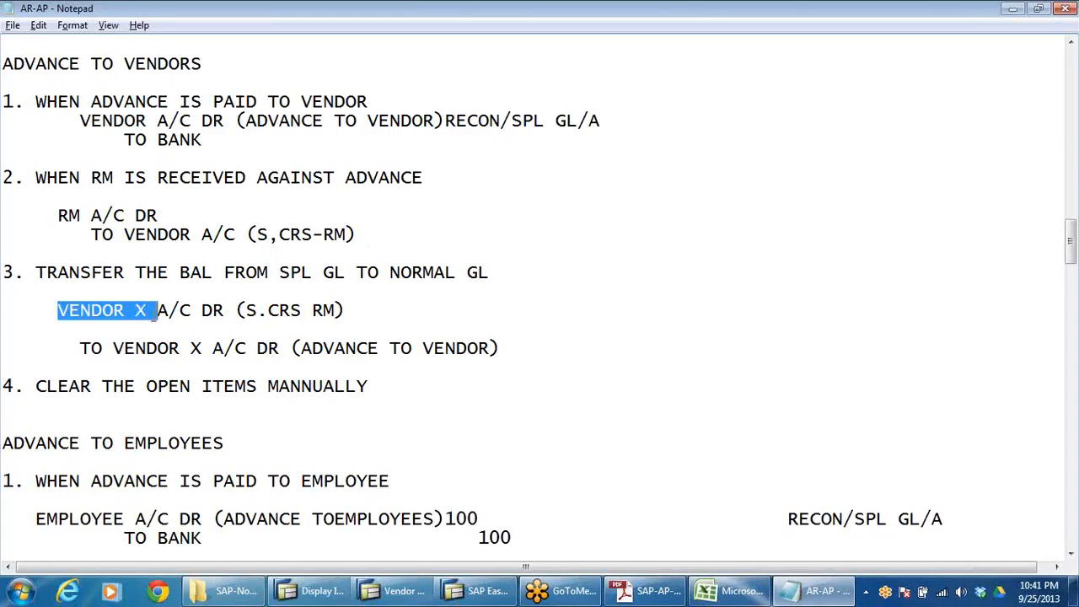
left_click_drag(80, 348, 234, 348)
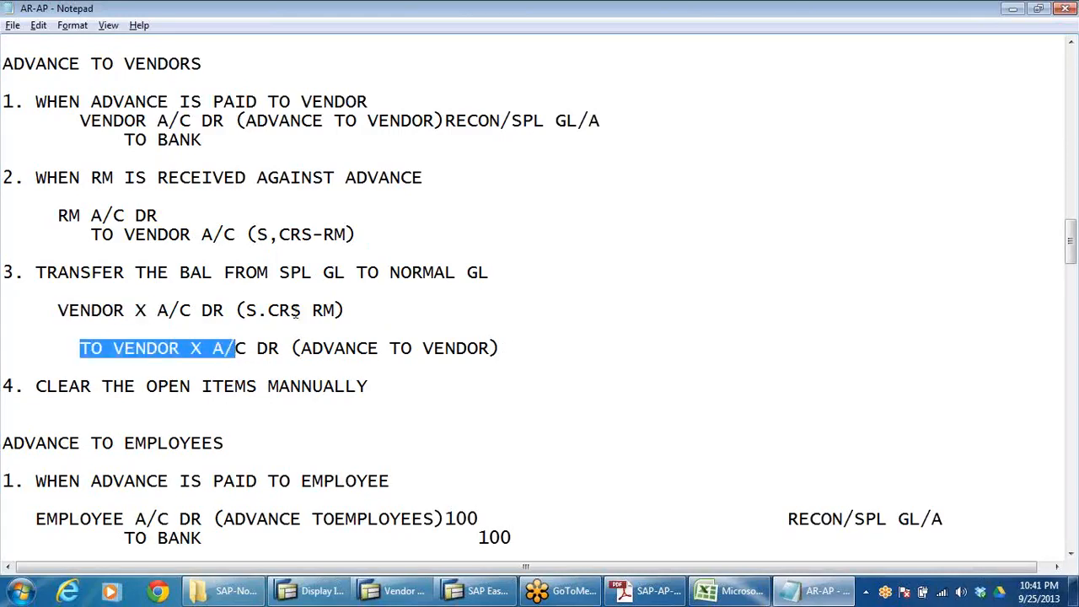
left_click_drag(243, 310, 336, 310)
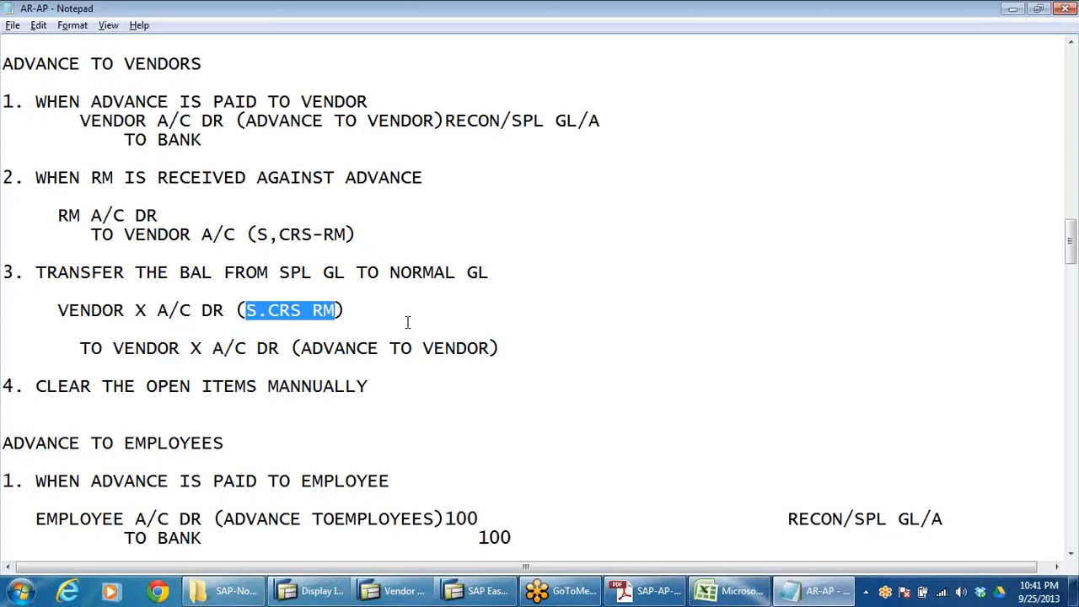
left_click_drag(310, 348, 829, 348)
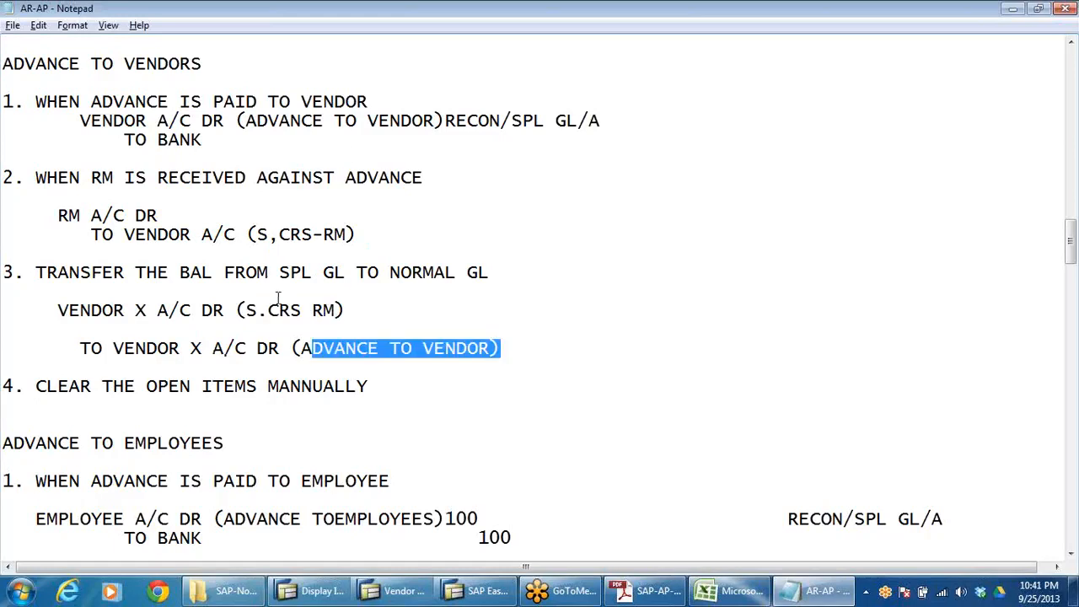
left_click_drag(268, 121, 436, 121)
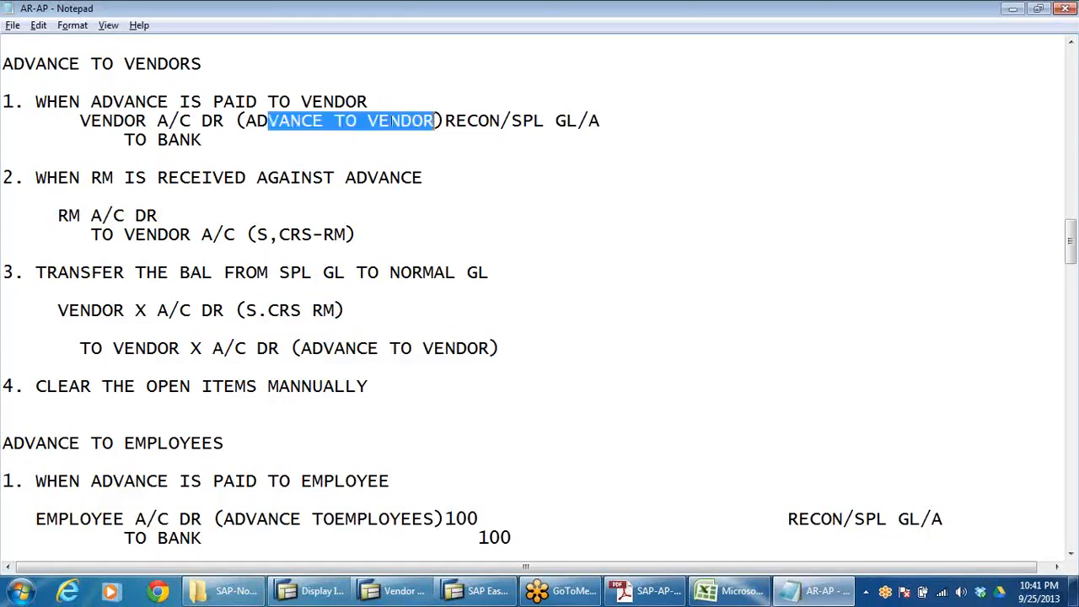
left_click(302, 310)
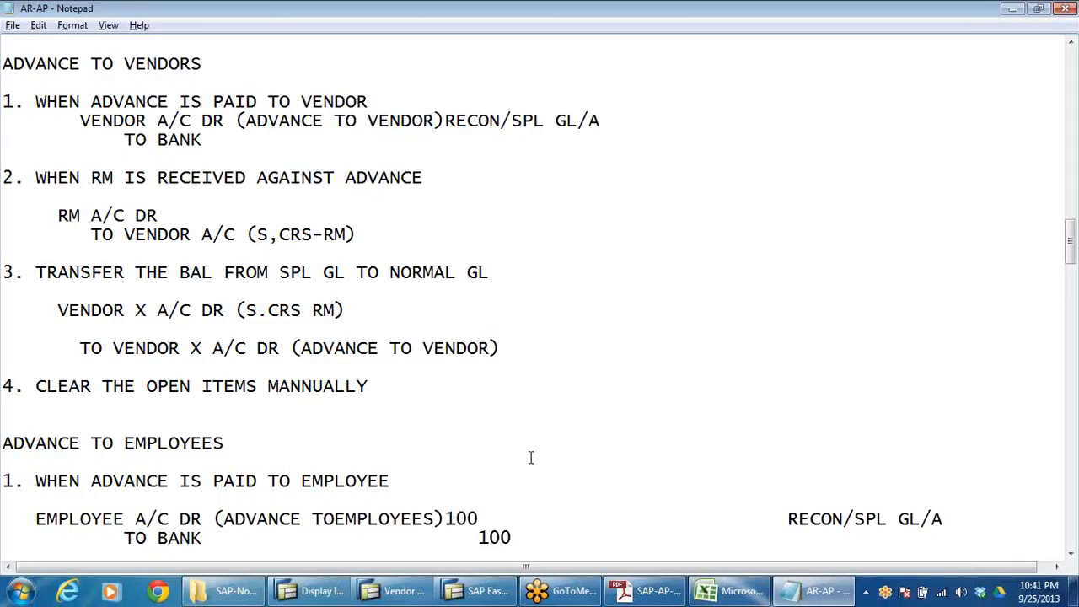
Switch back to SAP, leave the vendor balance display and open the F-54 vendor down payment clearing transaction
key("alt+Tab")
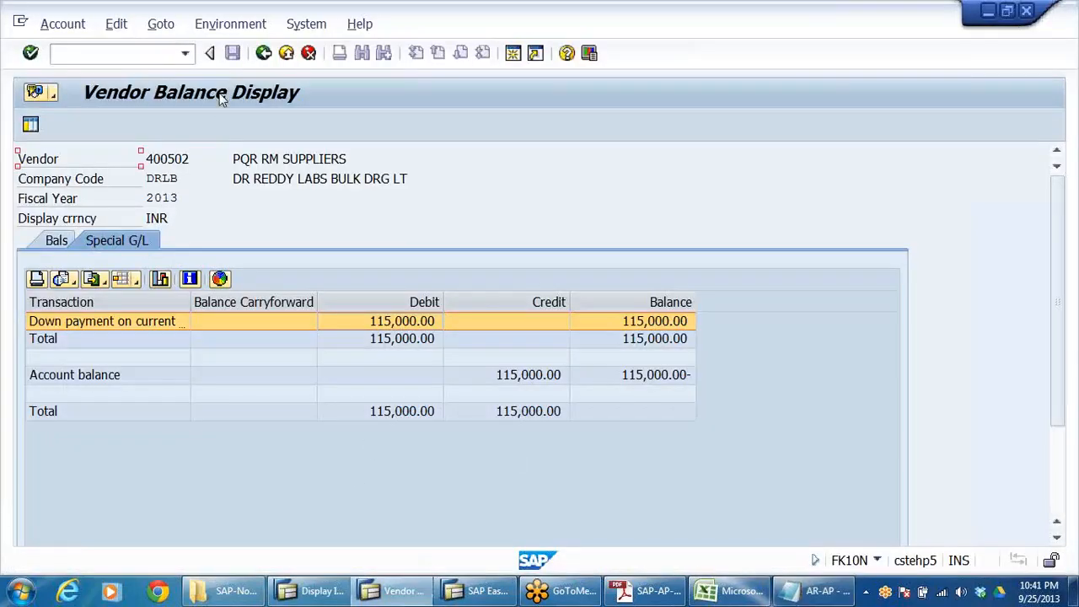
left_click(259, 53)
left_click(258, 54)
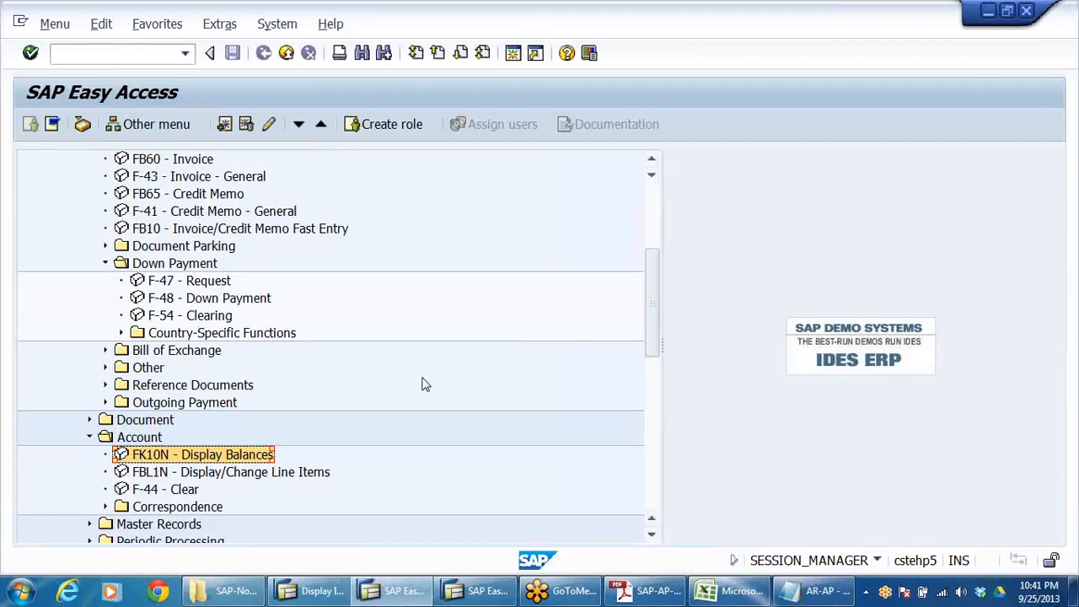
left_click(178, 301)
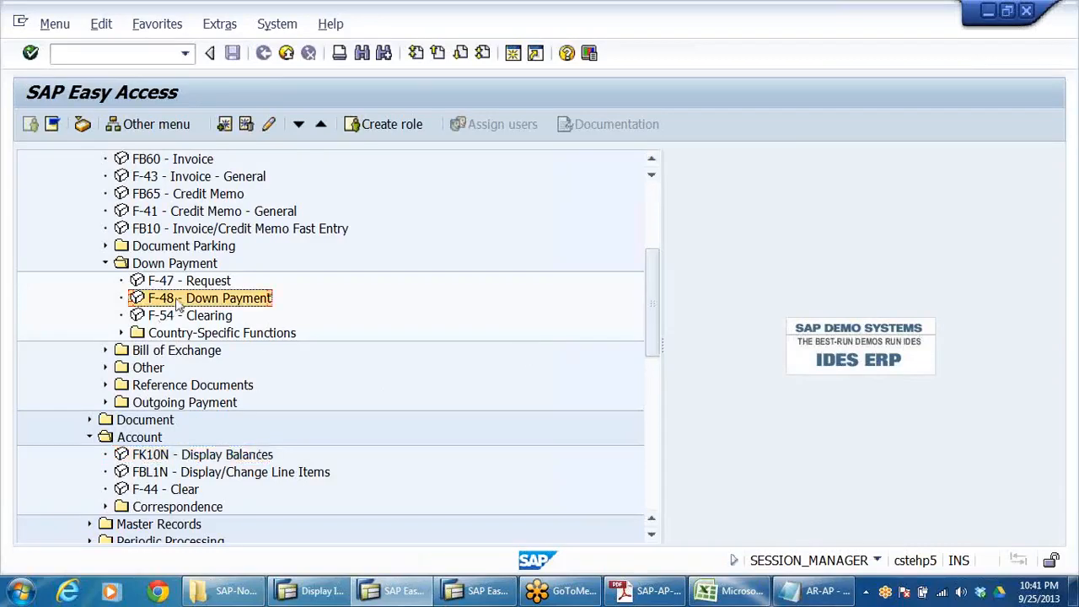
left_click(173, 316)
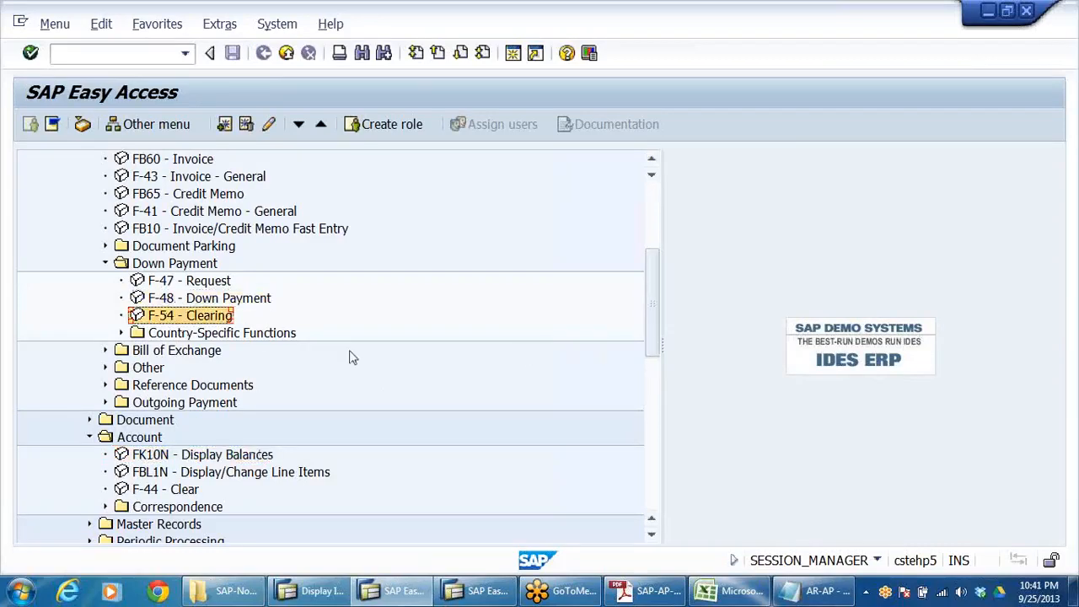
double_click(188, 323)
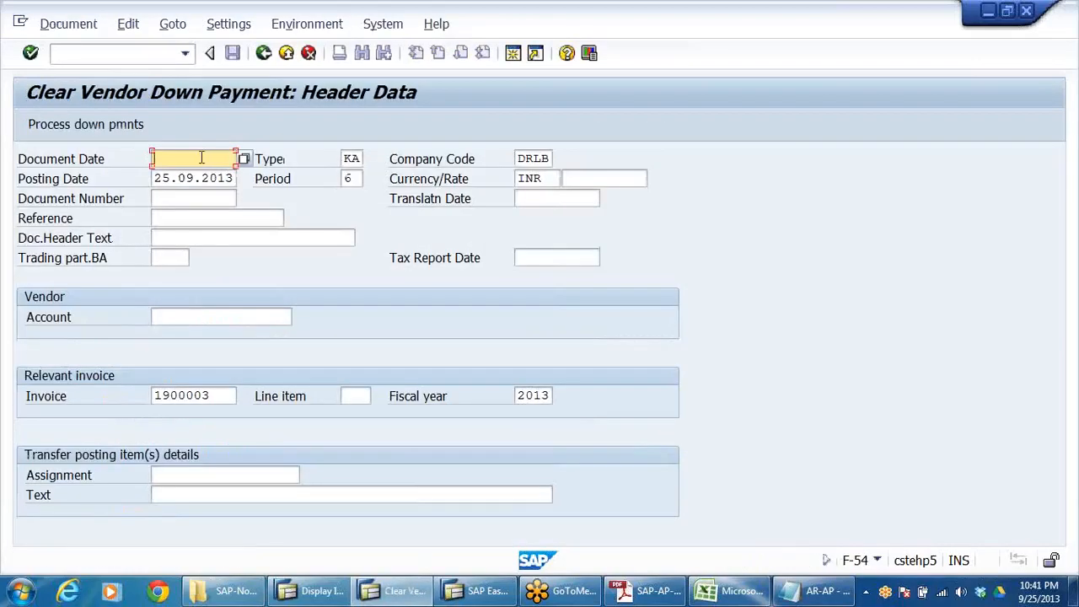
Set the document date to 25.09.2013 and choose PQR RM SUPPLIERS as the vendor for the down payment clearing
left_click(202, 157)
left_click(199, 175)
left_click(184, 316)
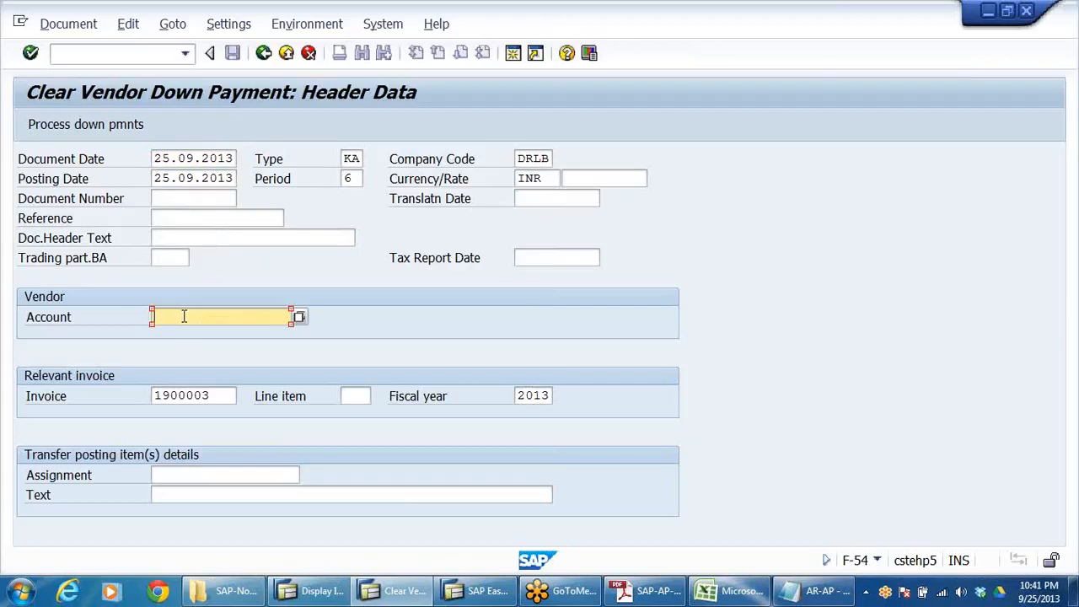
left_click(184, 316)
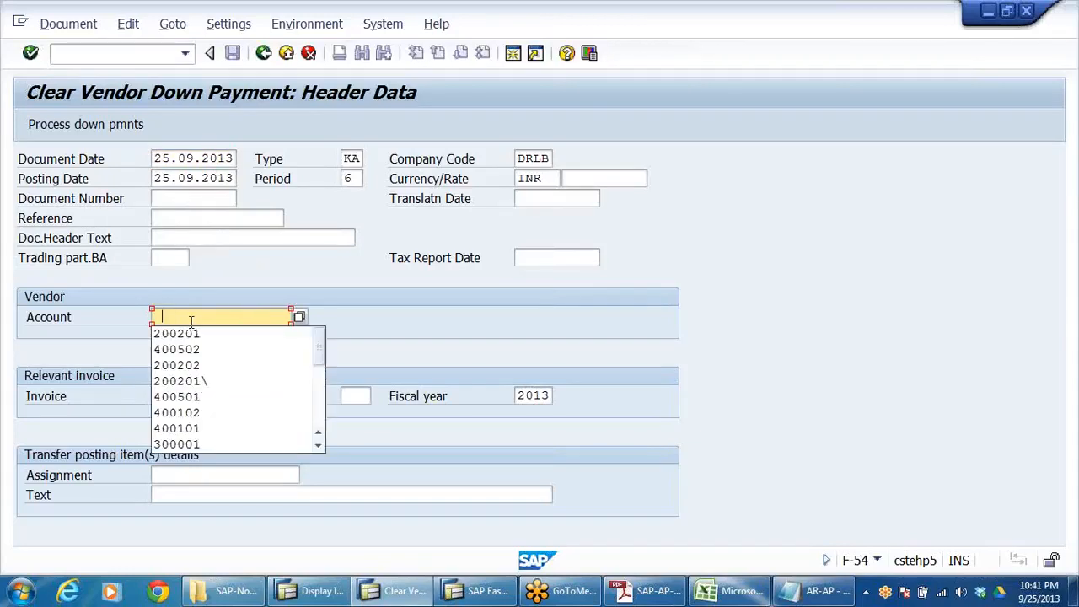
left_click(300, 319)
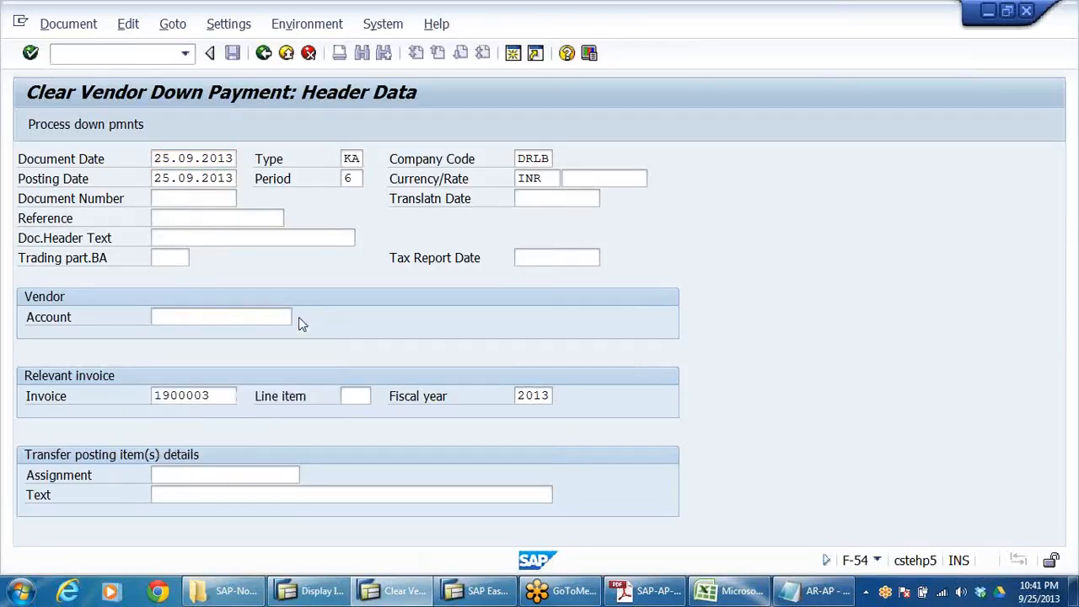
key("Return")
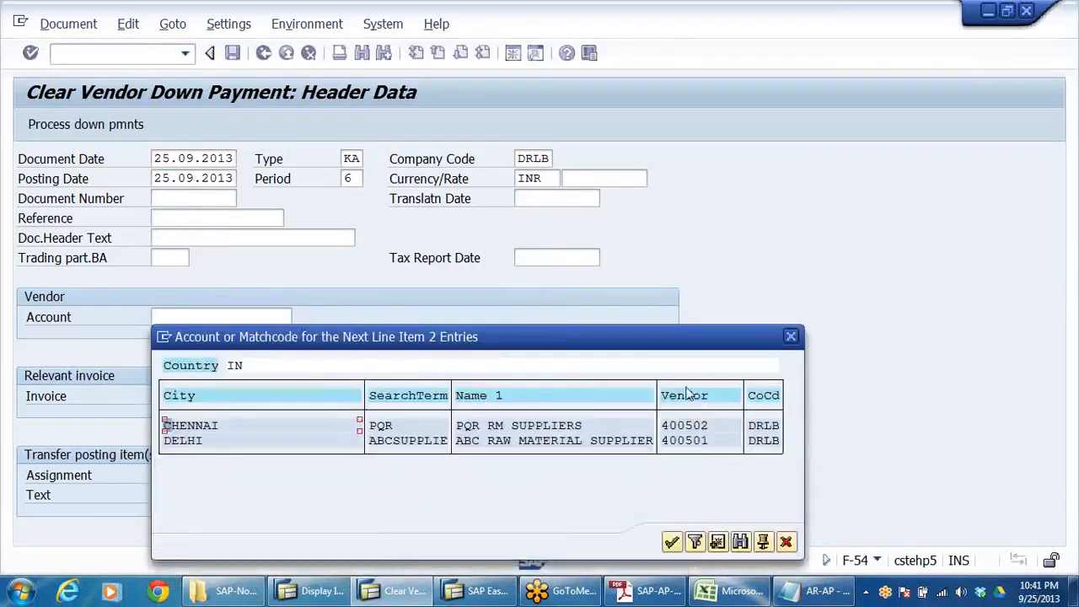
double_click(703, 425)
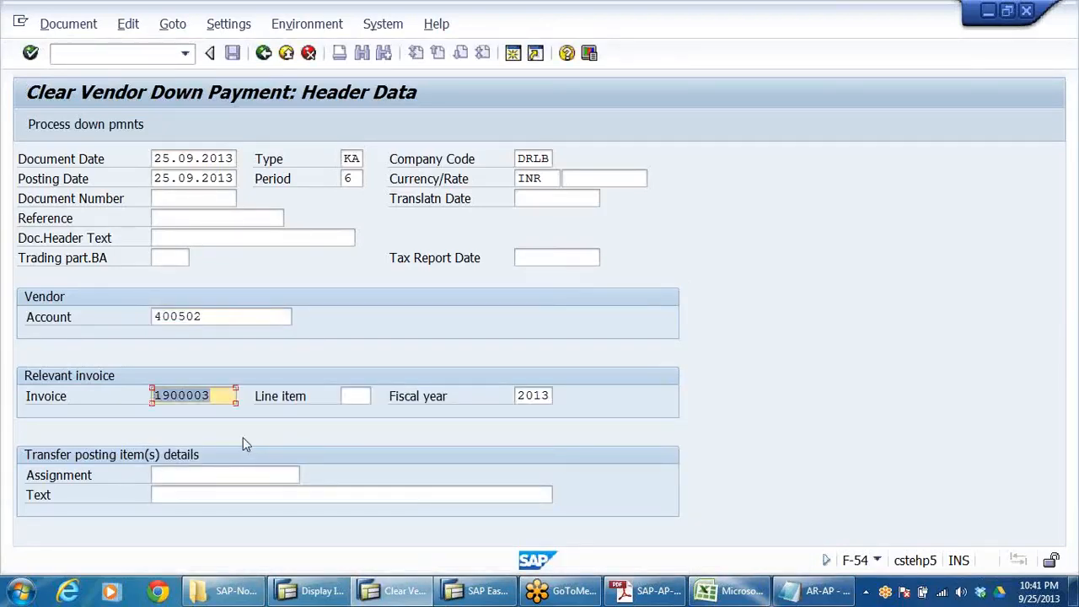
Enter the transfer posting text TRANSFER OF BALANCE FM SPL GL TO NORMAL GL and process the vendor's down payments
left_click(214, 500)
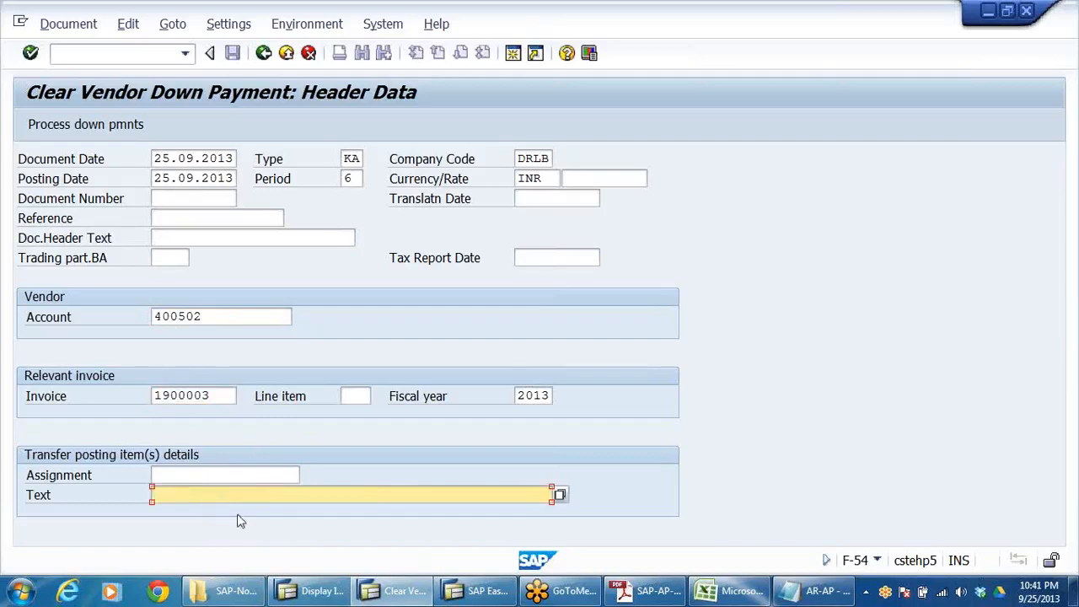
type("T")
left_click(284, 409)
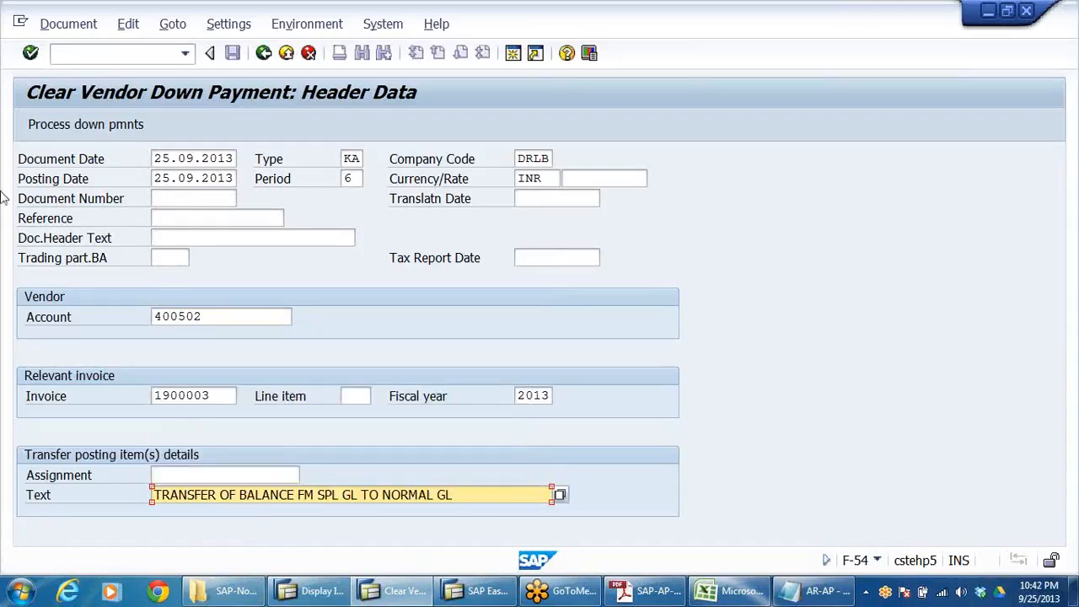
left_click(108, 125)
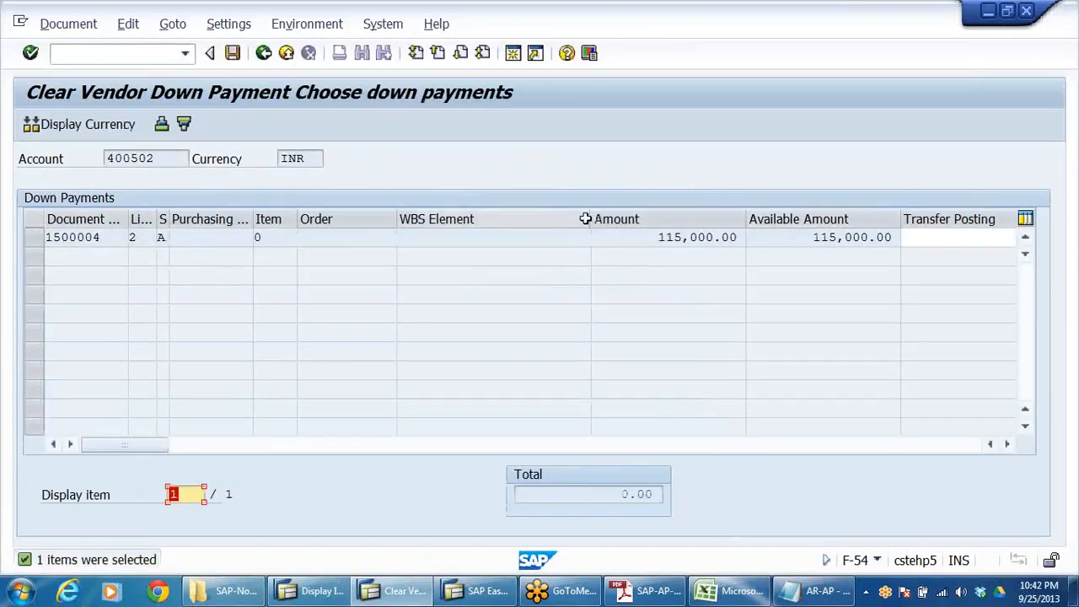
Fit the down payment columns, assign 115,000.00 as the transfer posting of the listed down payment and post the clearing
left_click_drag(591, 218, 452, 217)
left_click_drag(891, 219, 942, 214)
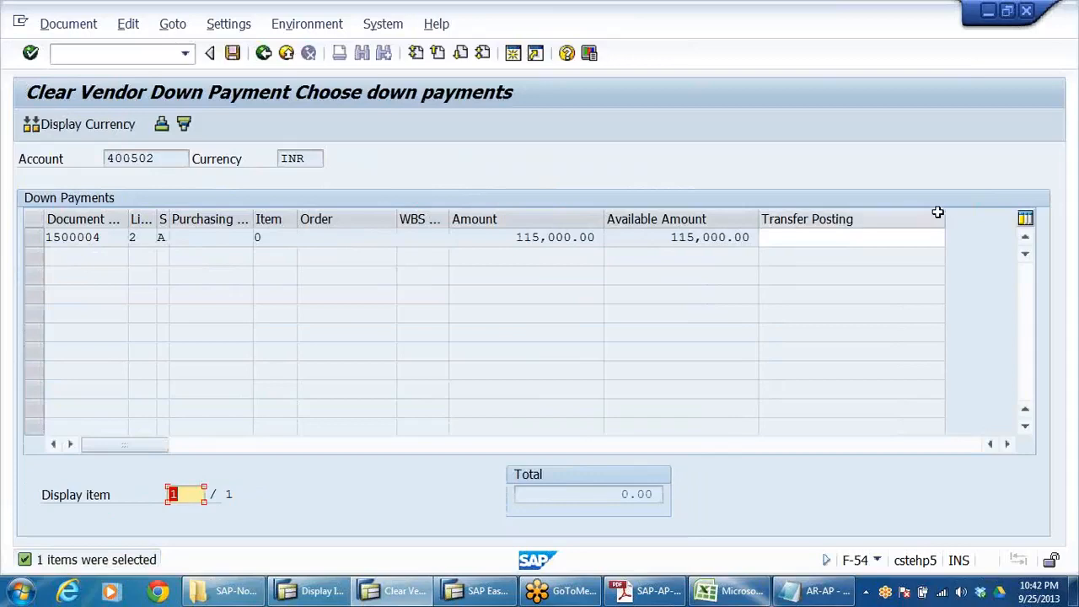
left_click(809, 240)
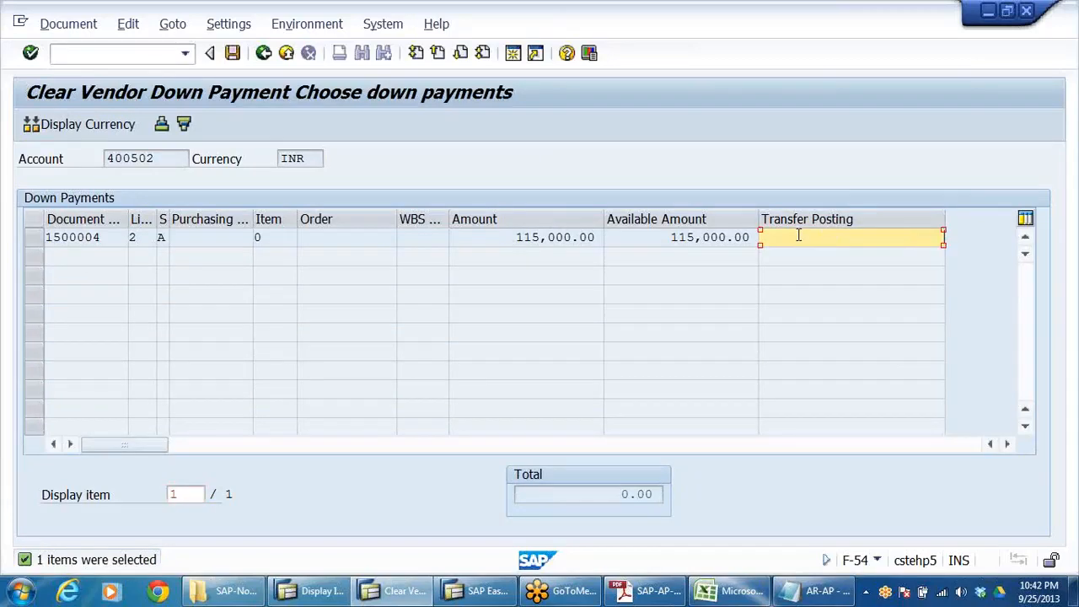
double_click(798, 237)
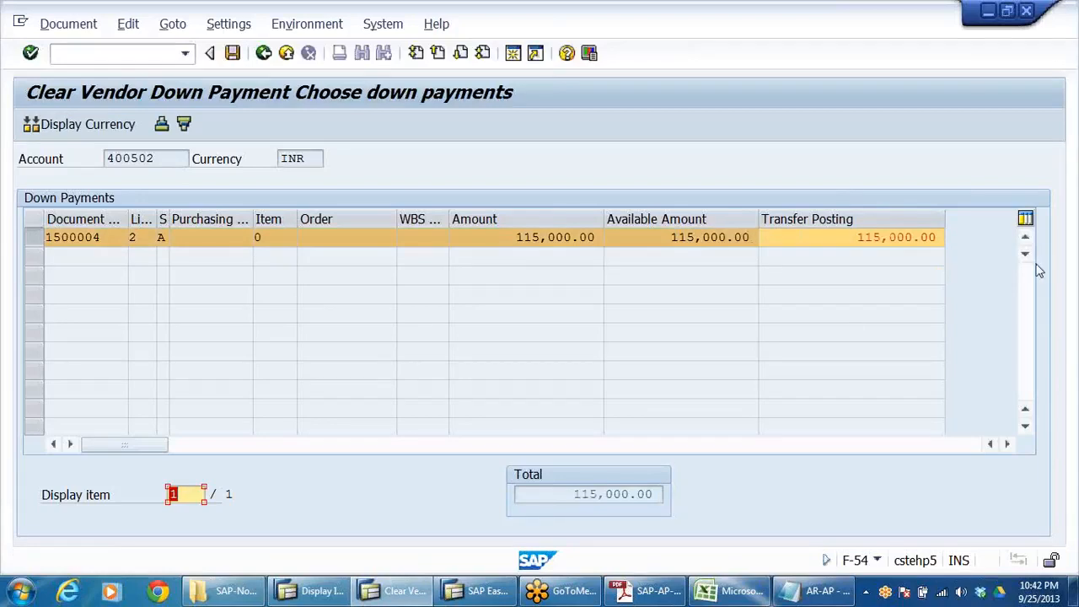
left_click(234, 53)
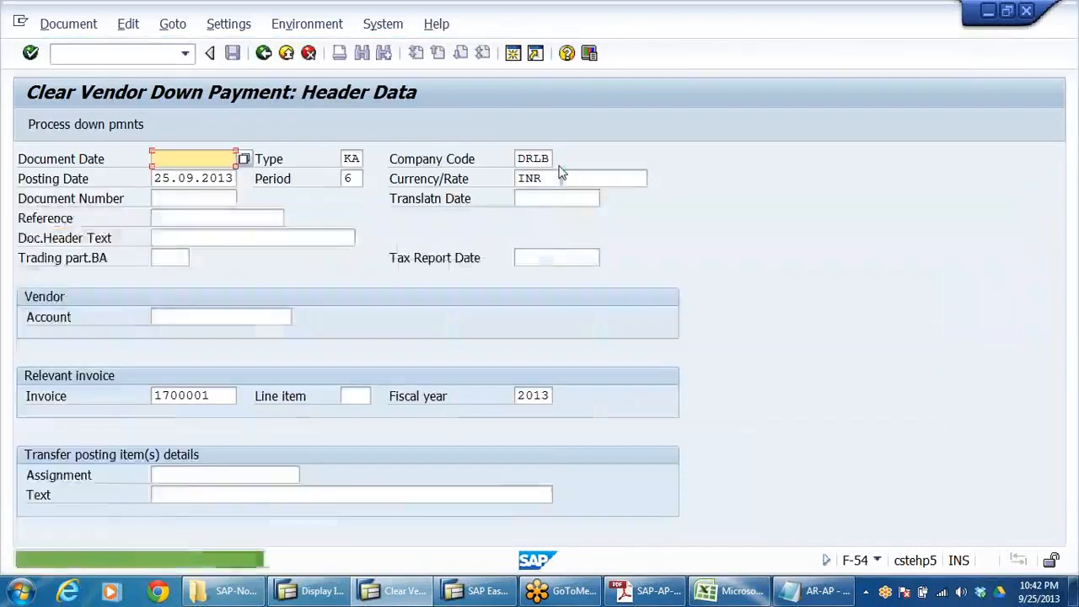
Display the posted transfer document and examine its two vendor line items in the data entry view
left_click(59, 27)
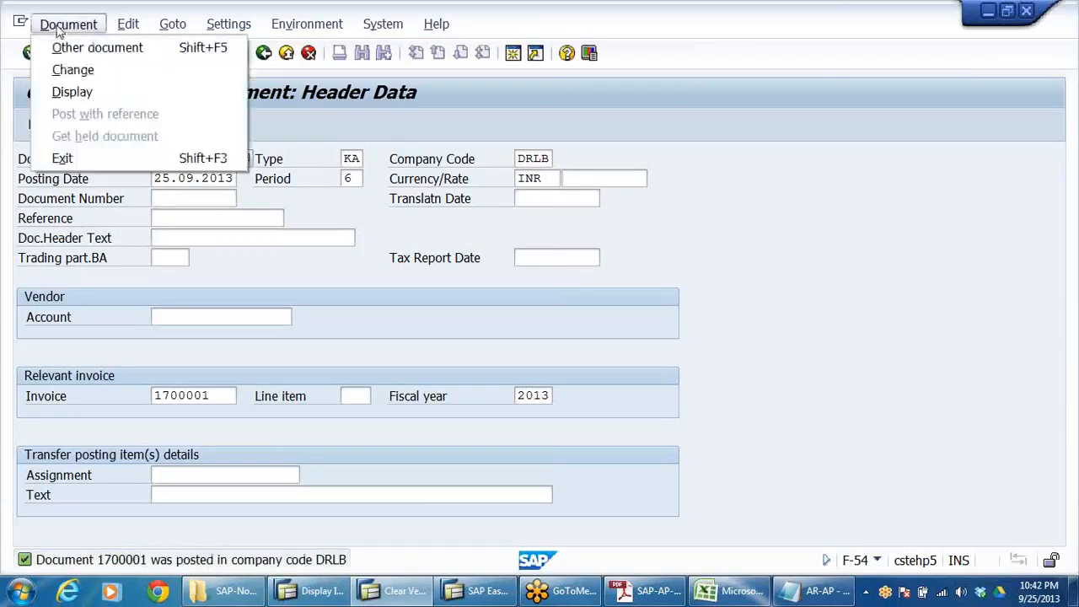
left_click(72, 91)
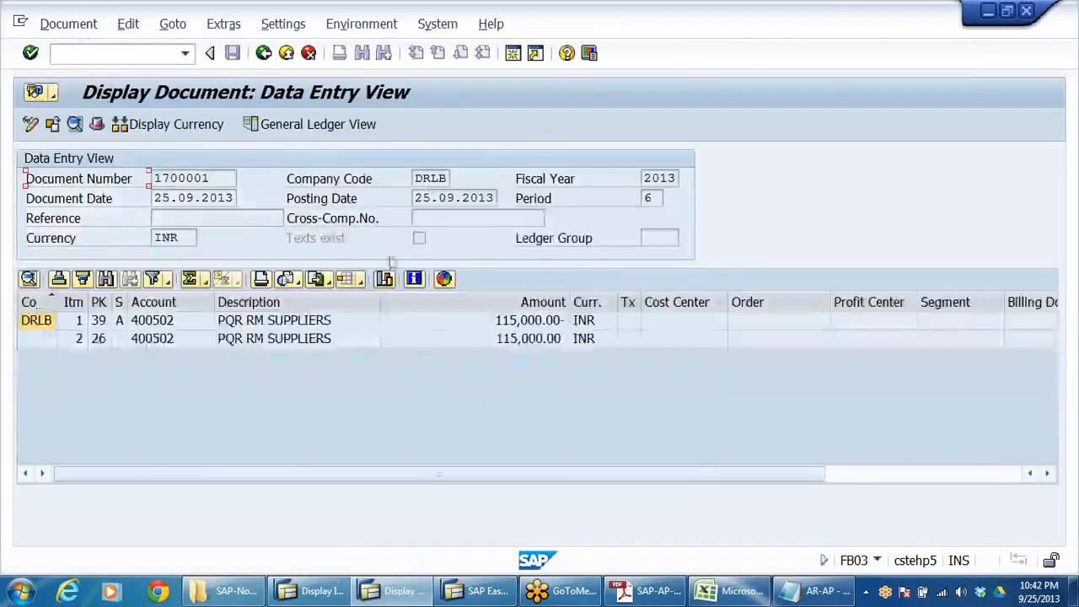
mouse_move(386, 301)
left_mouse_down()
mouse_move(455, 291)
mouse_move(381, 297)
left_mouse_up()
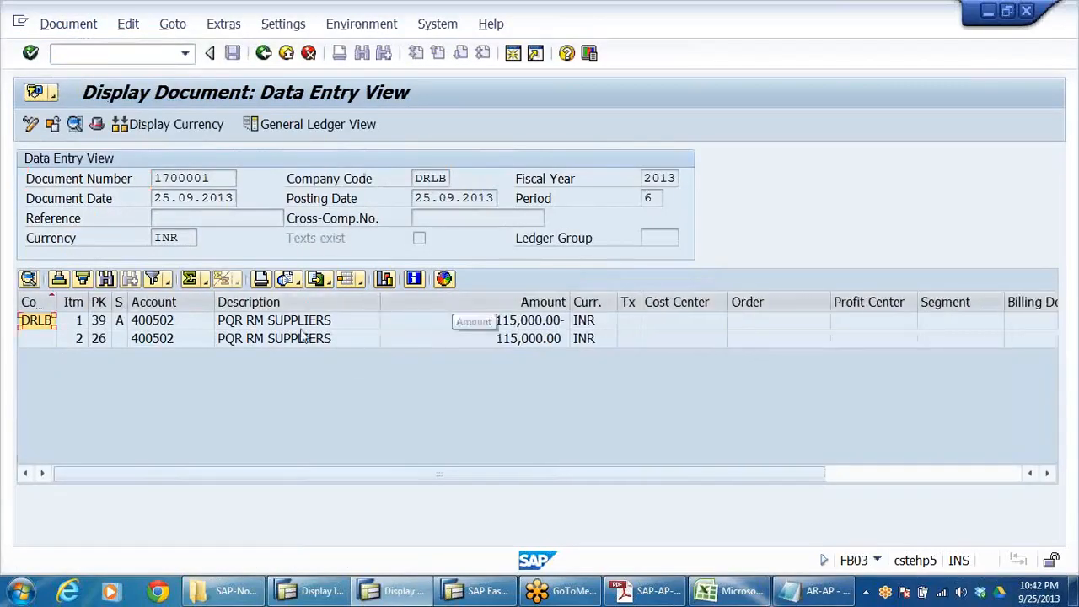
left_click(298, 323)
left_click(300, 339)
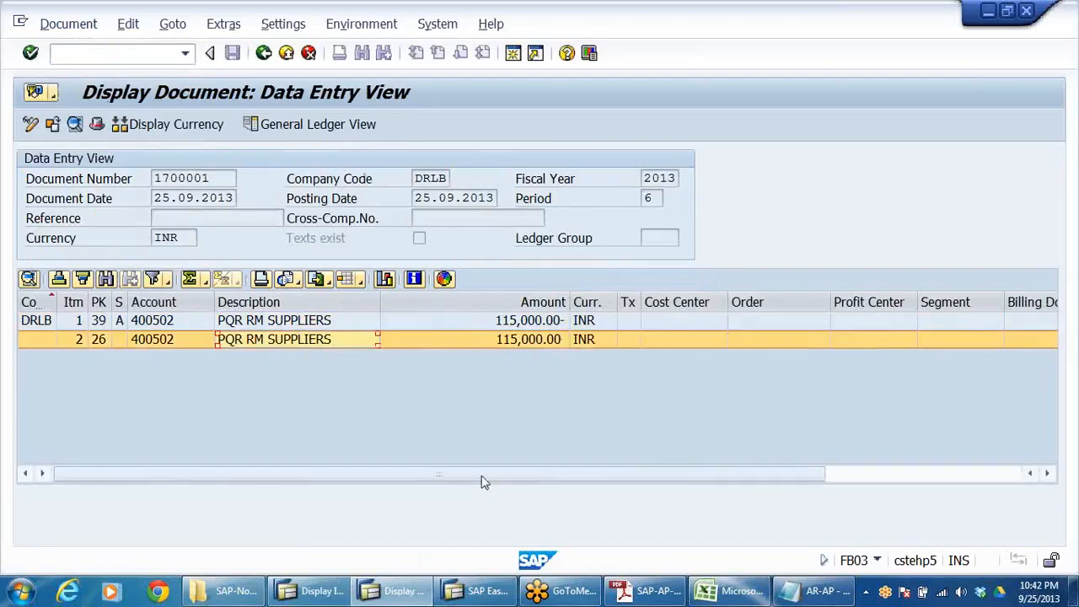
Examine the transfer document's accounts in the General Ledger view and exit the down payment clearing transaction
left_click(302, 126)
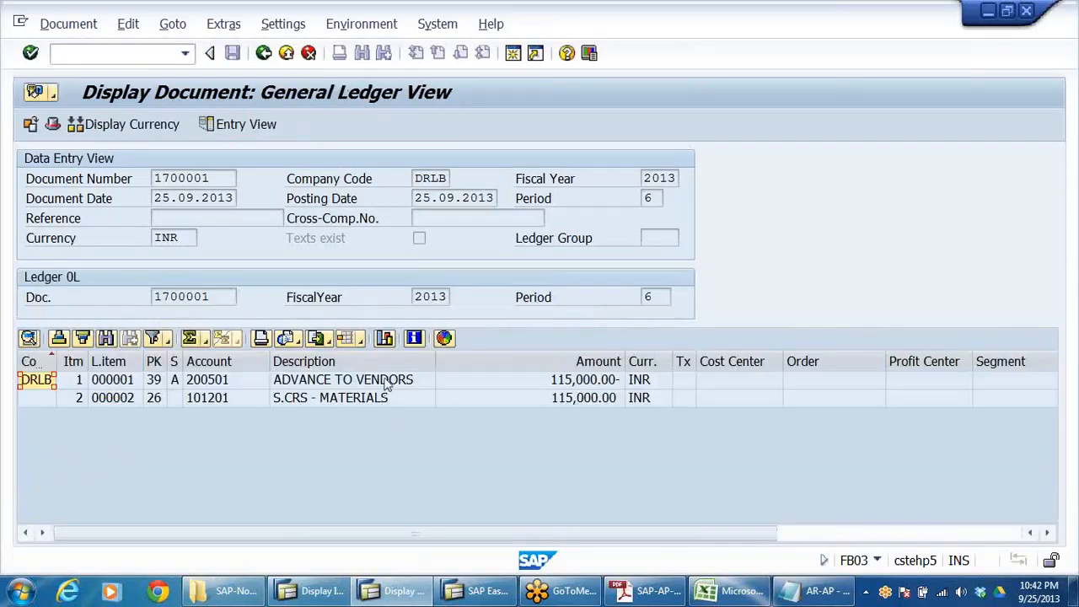
left_click(392, 399)
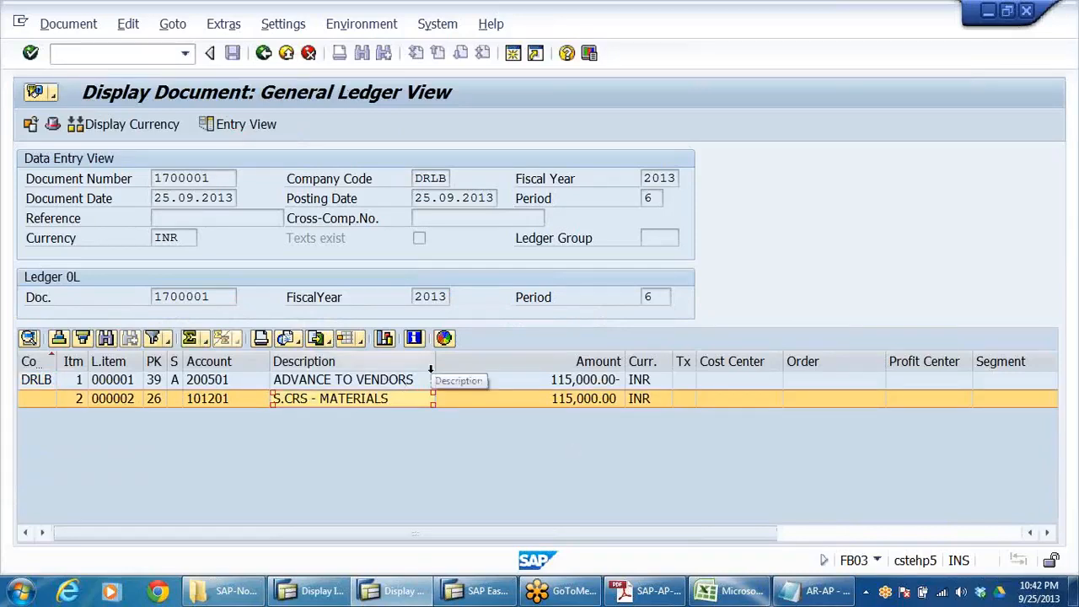
left_click(288, 54)
left_click(287, 53)
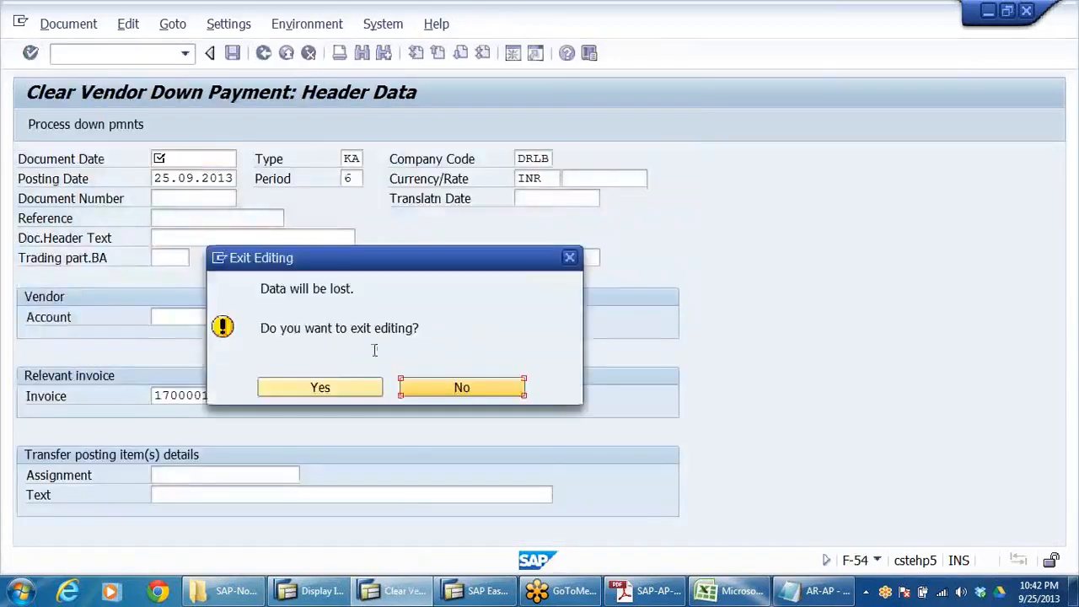
left_click(320, 387)
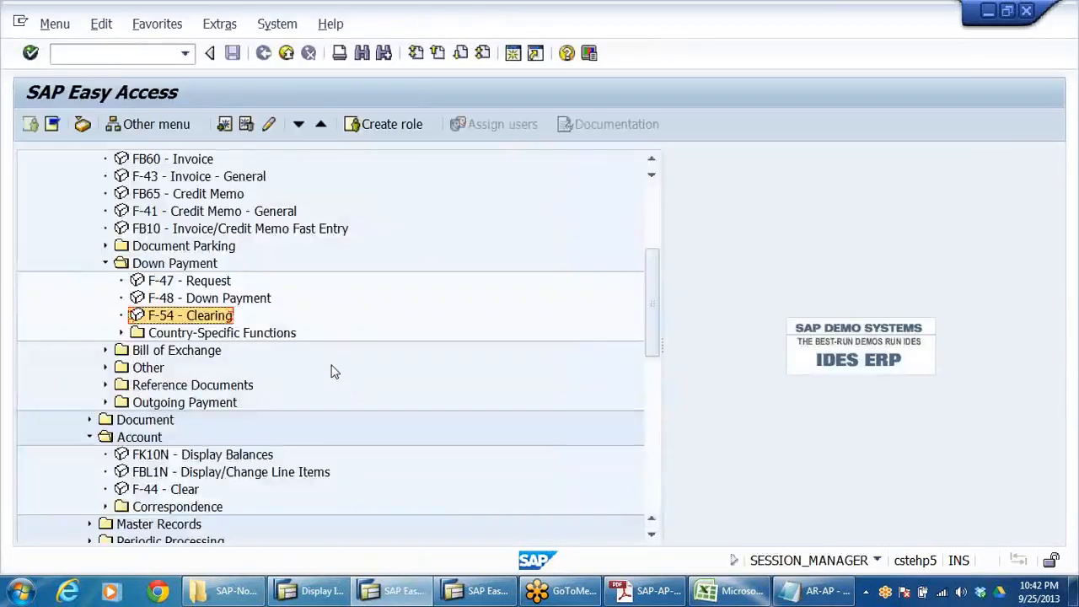
Display the PQR RM SUPPLIERS vendor balances for company code DRLB in 2013 and examine the period 6 debit and credit
scroll(333, 379, "down", 1)
left_click(173, 407)
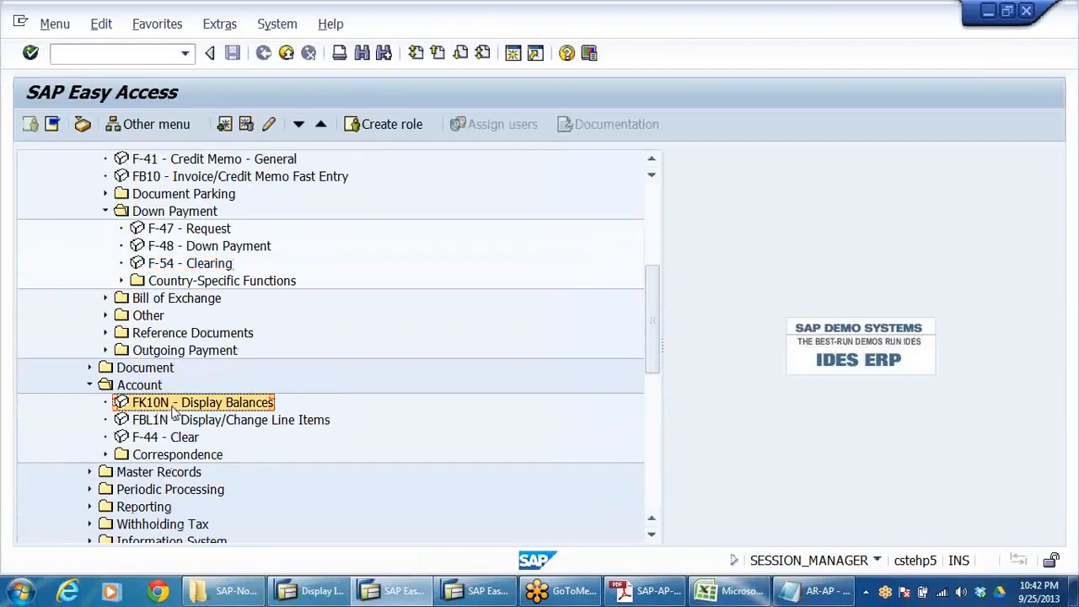
double_click(173, 407)
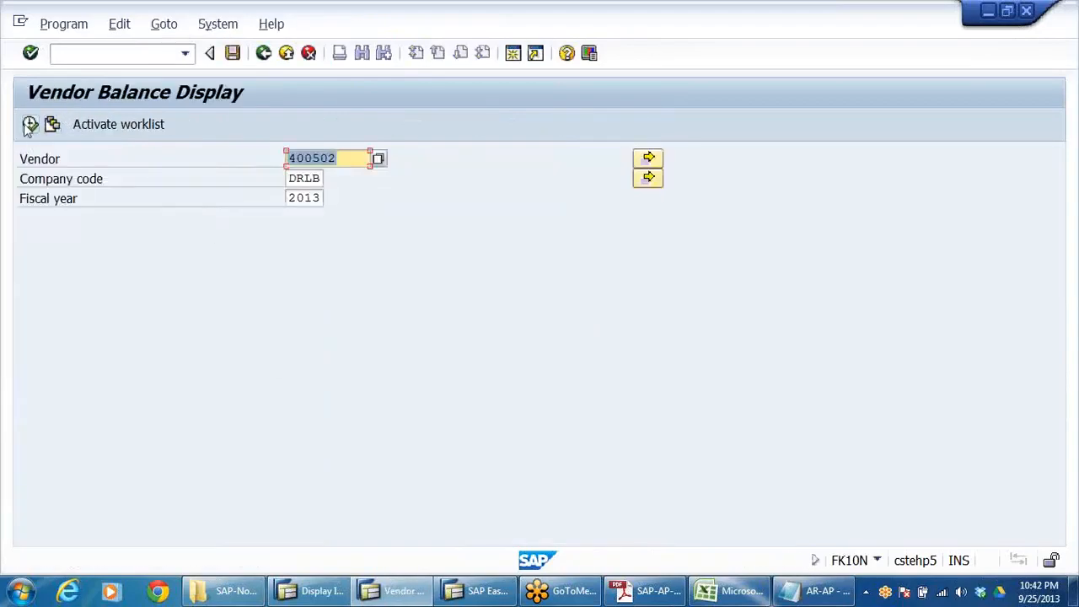
key("F8")
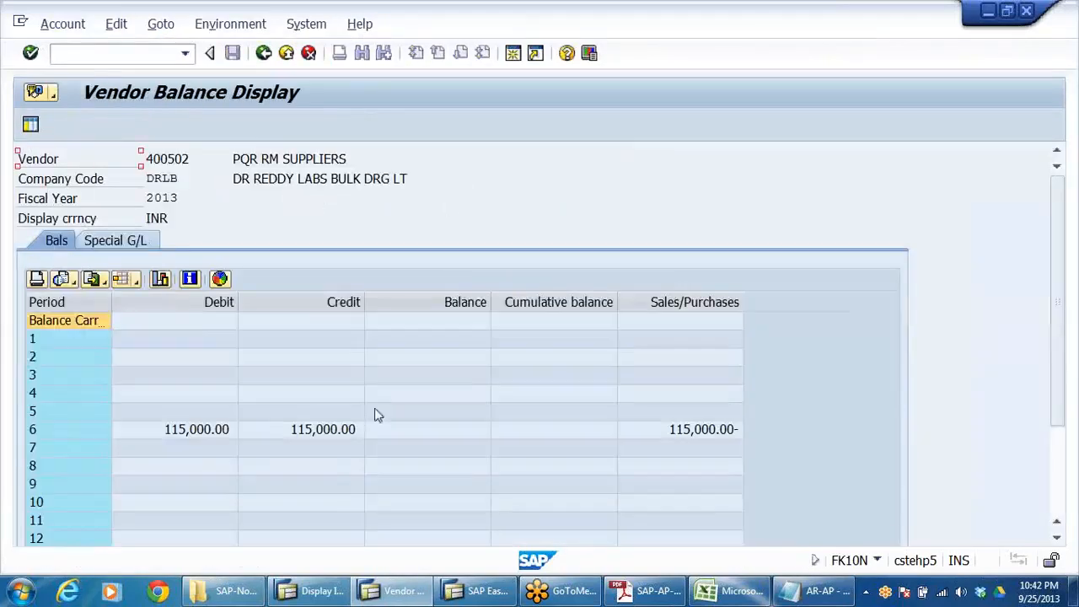
left_click(215, 435)
left_click(355, 430)
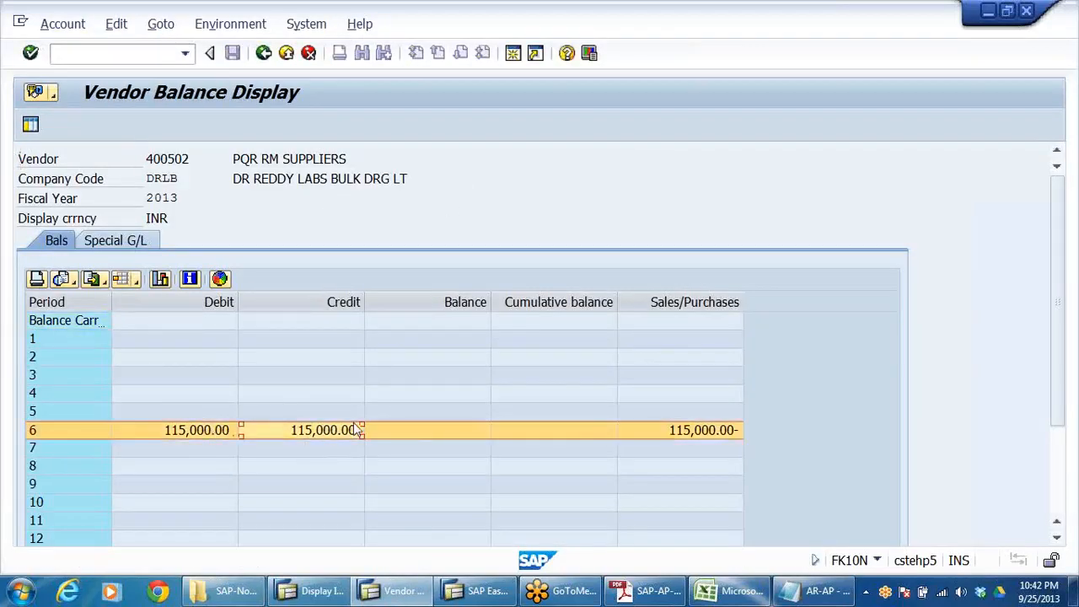
Examine the line items behind the vendor's period 6 balance and return to the SAP Easy Access menu
double_click(473, 432)
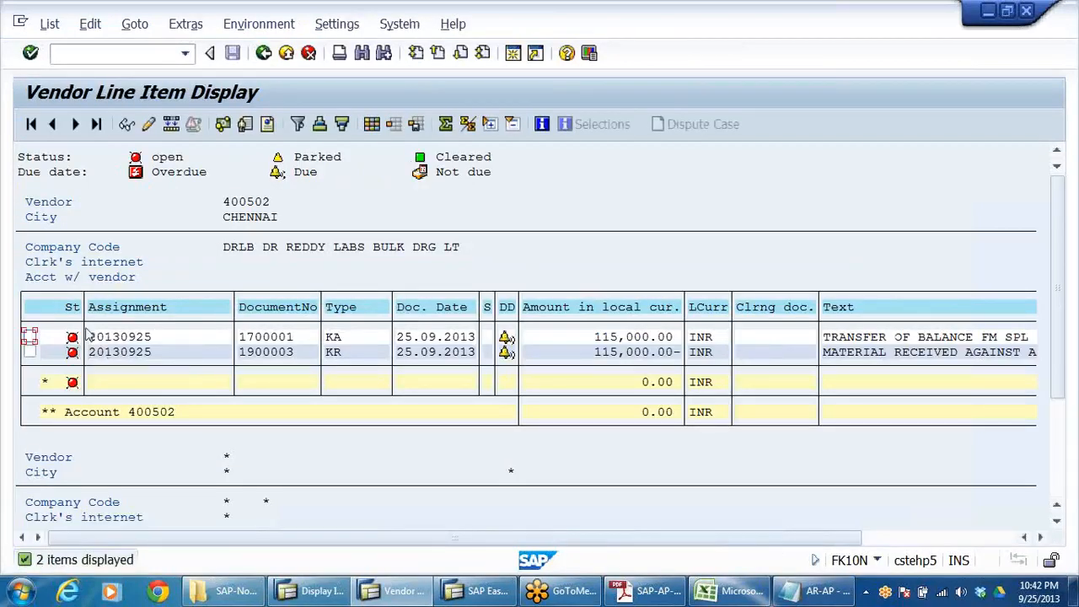
left_click(287, 53)
left_click(287, 53)
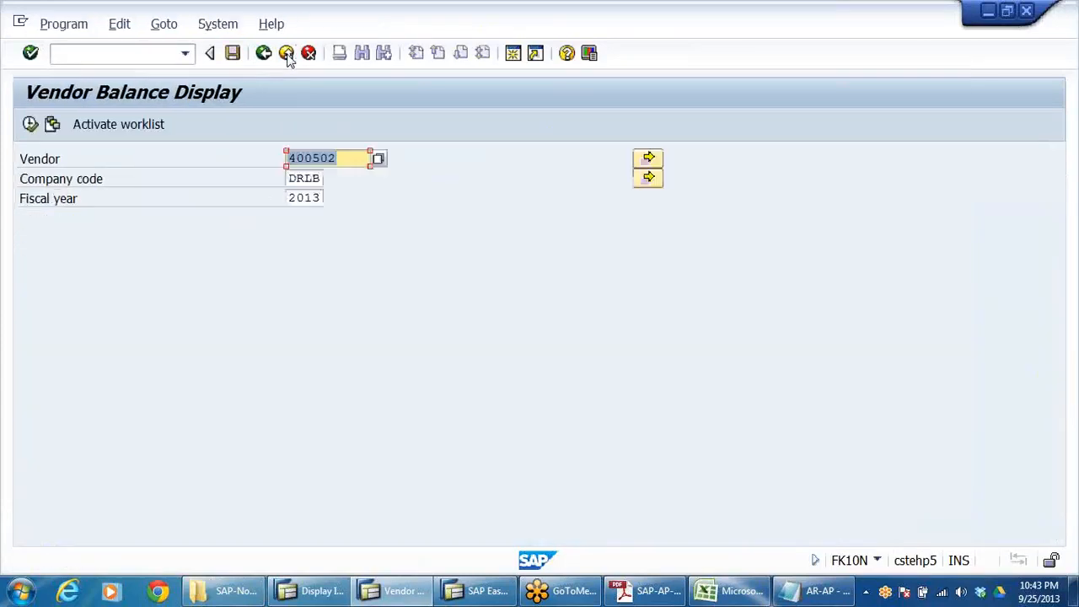
left_click(287, 53)
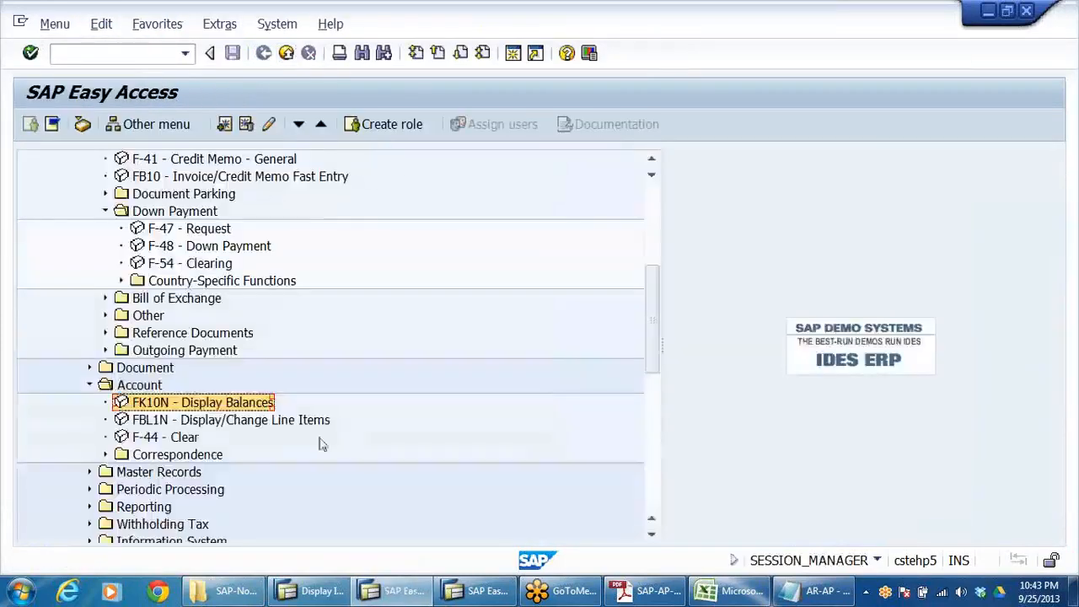
Start F-44 vendor clearing and select PQR RM SUPPLIERS as the account for company code DRLB
left_click(172, 440)
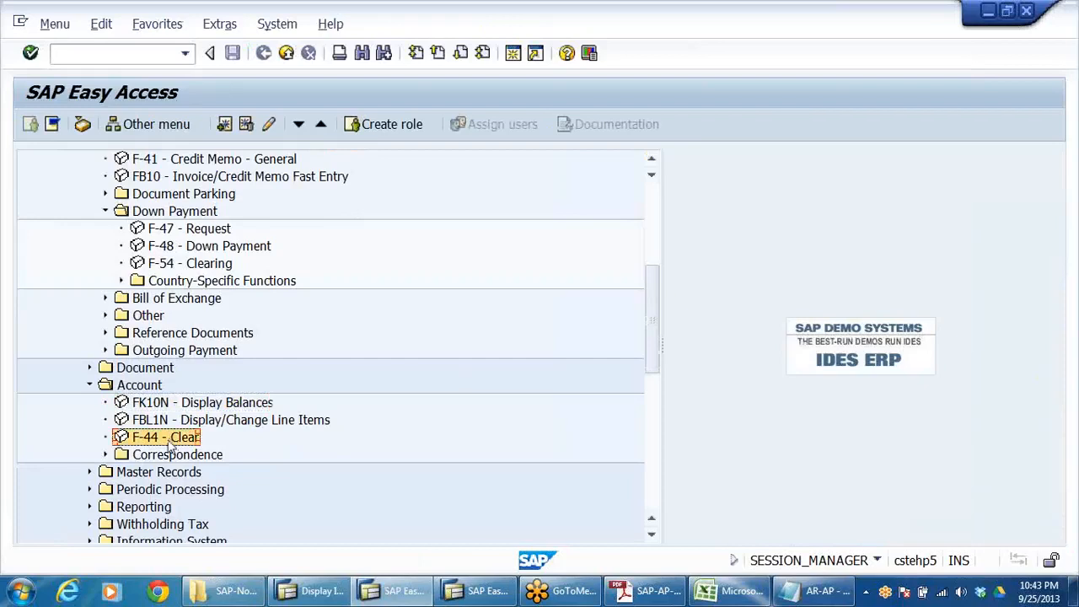
double_click(170, 444)
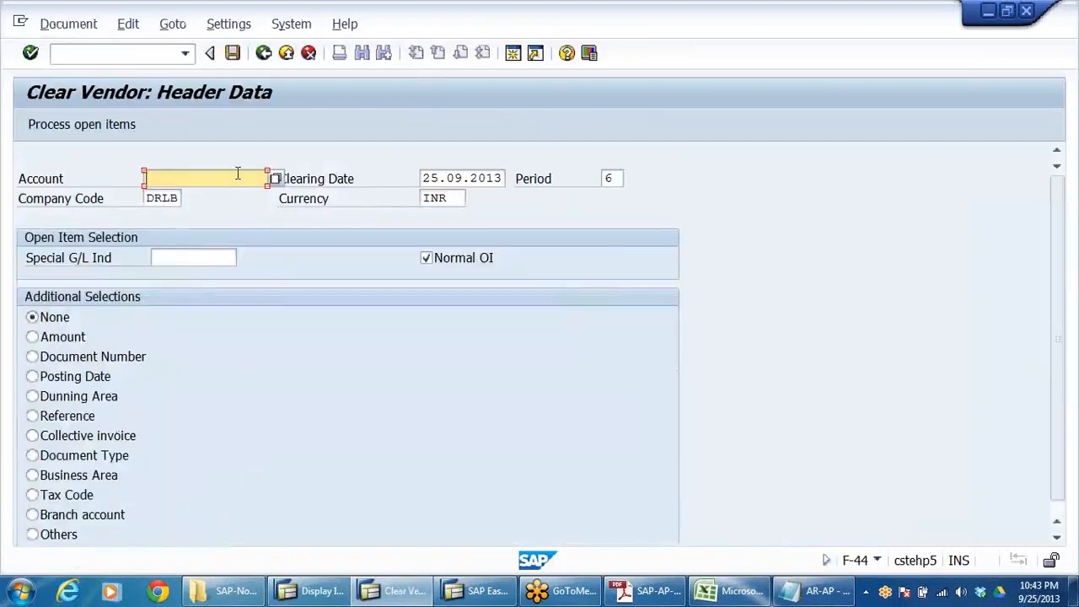
left_click(237, 178)
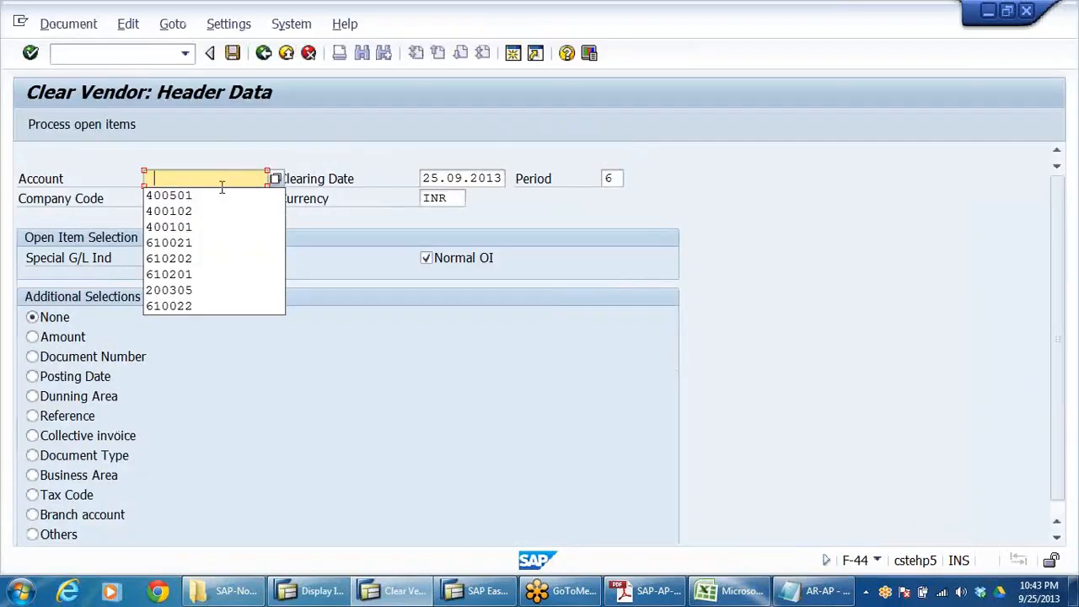
left_click(276, 178)
key("Return")
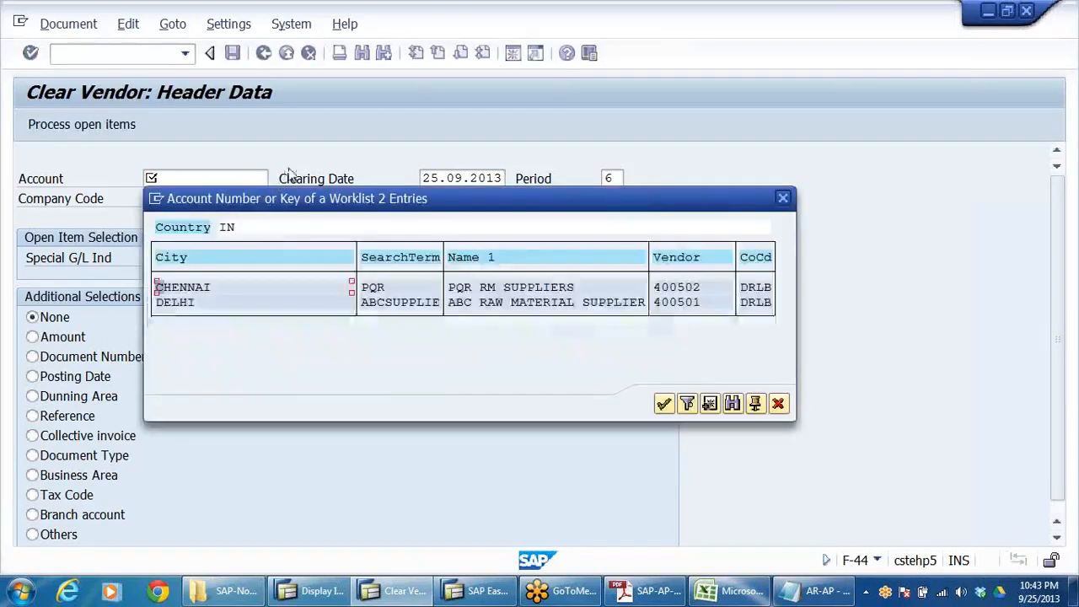
double_click(688, 287)
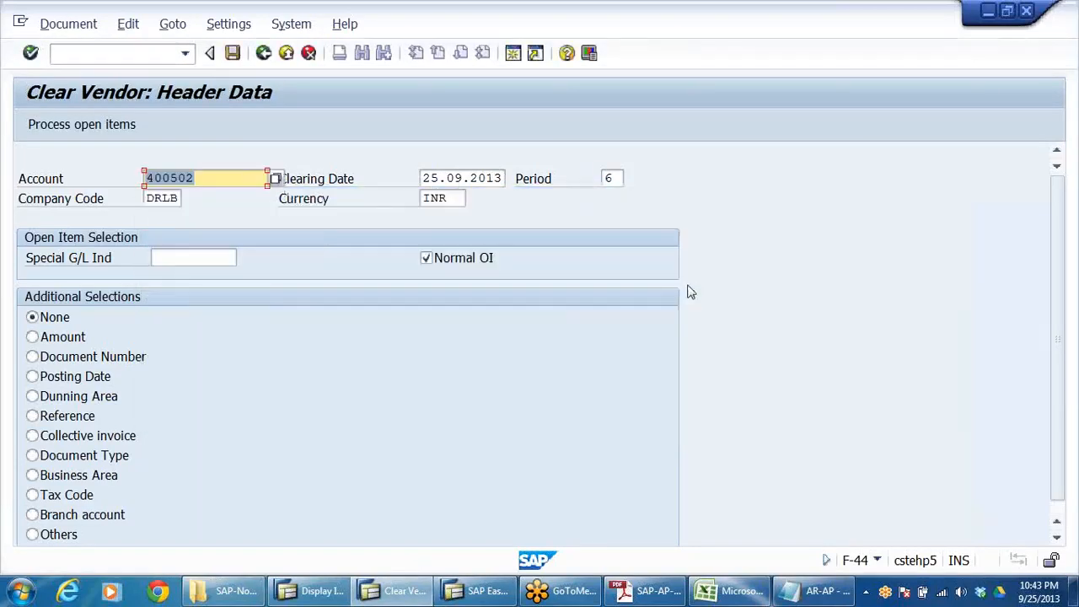
Process the vendor's normal open items, post the clearing of the transferred advance against the invoice, and return to SAP Easy Access
left_click(84, 123)
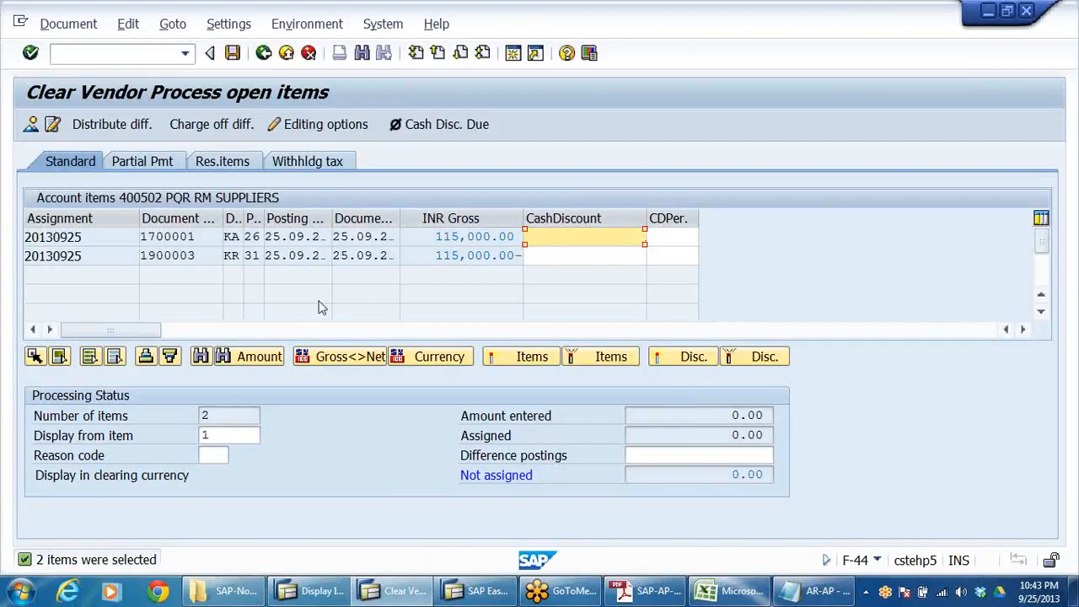
left_click(232, 53)
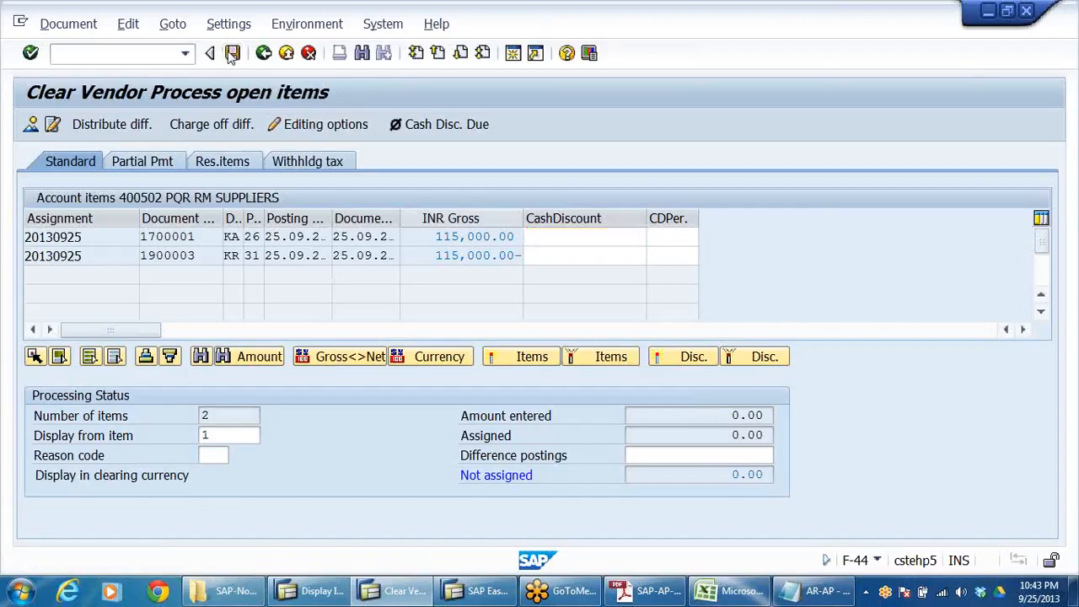
left_click(286, 53)
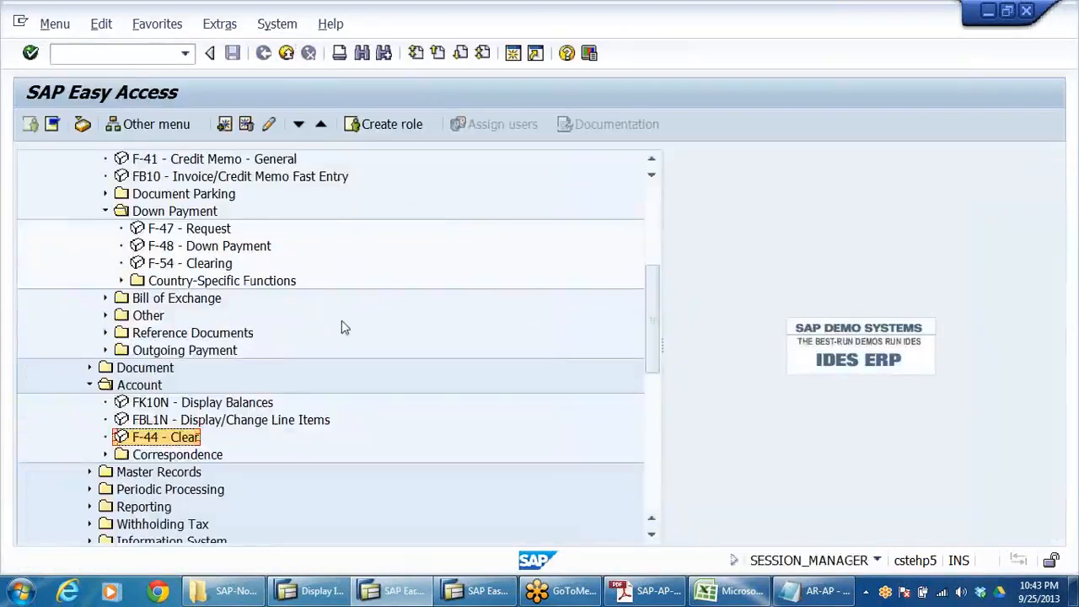
Display the PQR RM SUPPLIERS balances for DRLB in 2013 and examine the clearing status of the period 6 line items
left_click(195, 351)
left_click(176, 405)
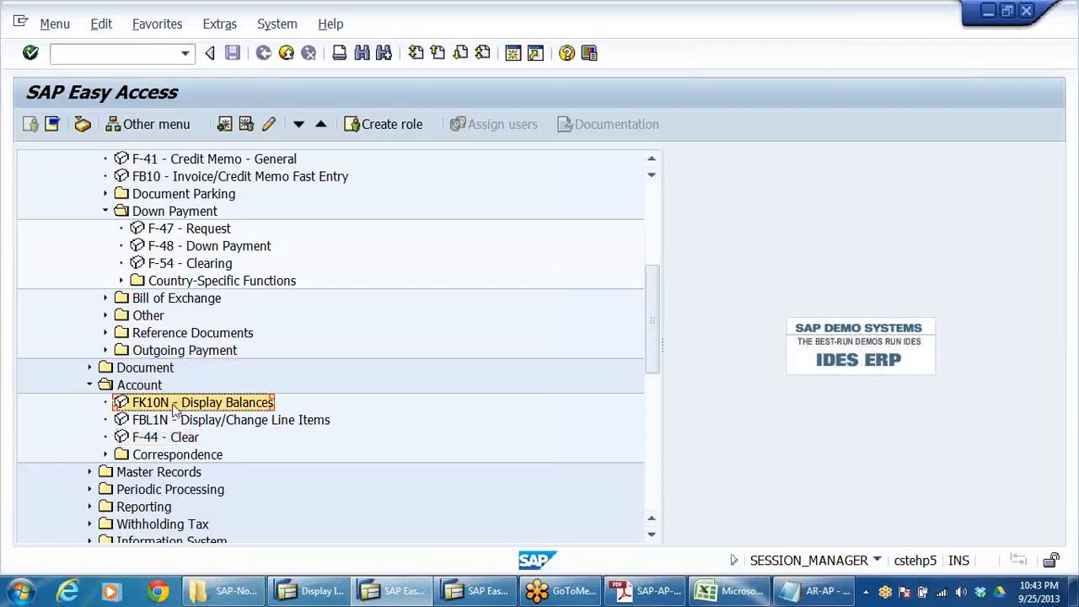
double_click(176, 405)
left_click(30, 124)
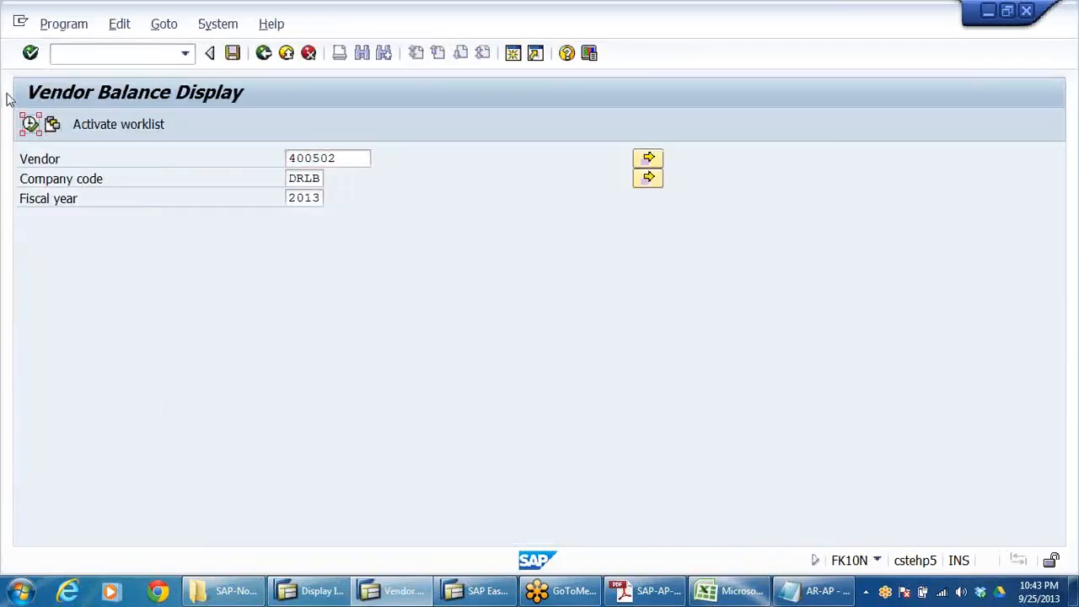
left_click(30, 124)
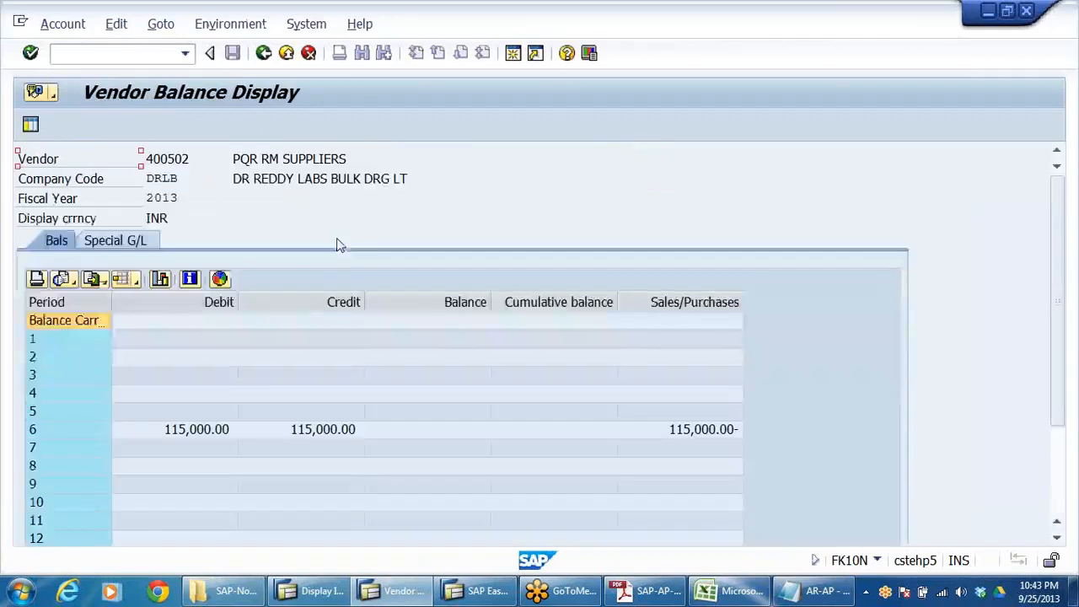
double_click(397, 432)
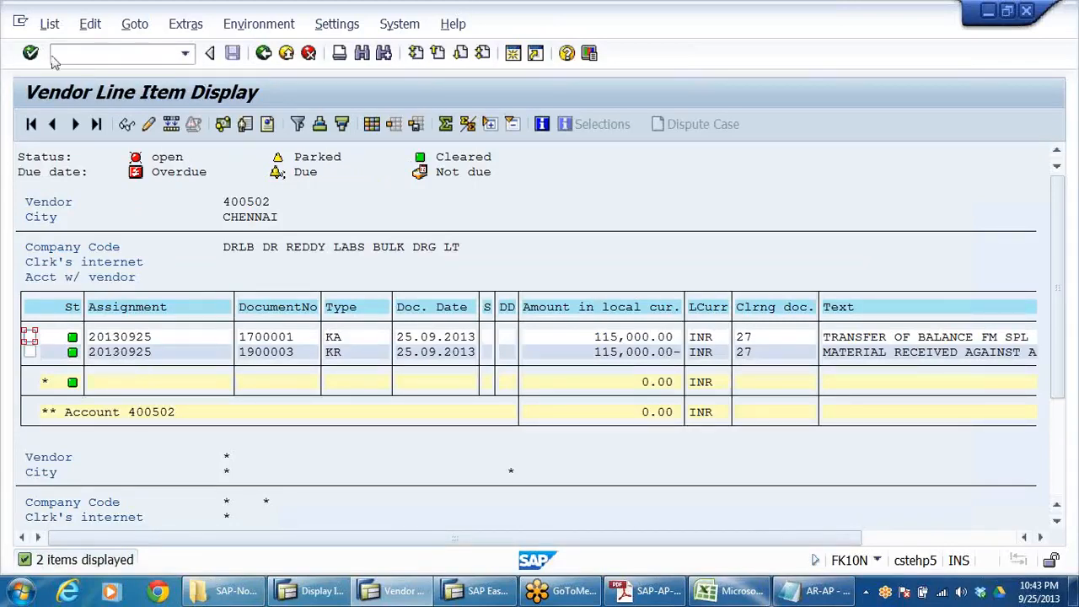
left_click(285, 52)
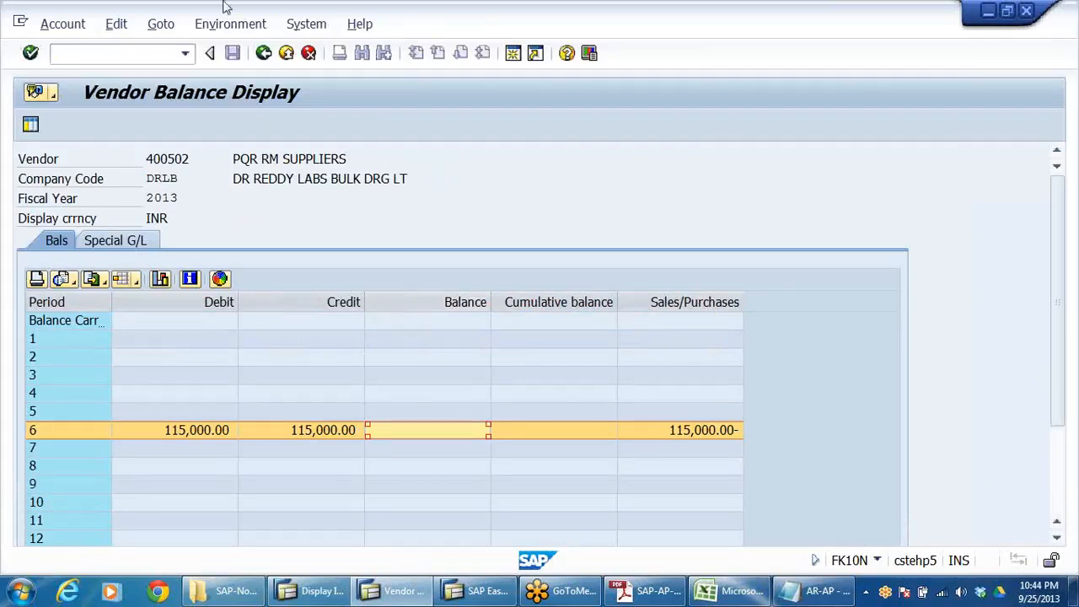
Switch to the Accounts Payable configuration notes in Adobe Reader and review the topics from vendor invoice posting to Automatic Payment Program
left_click(649, 594)
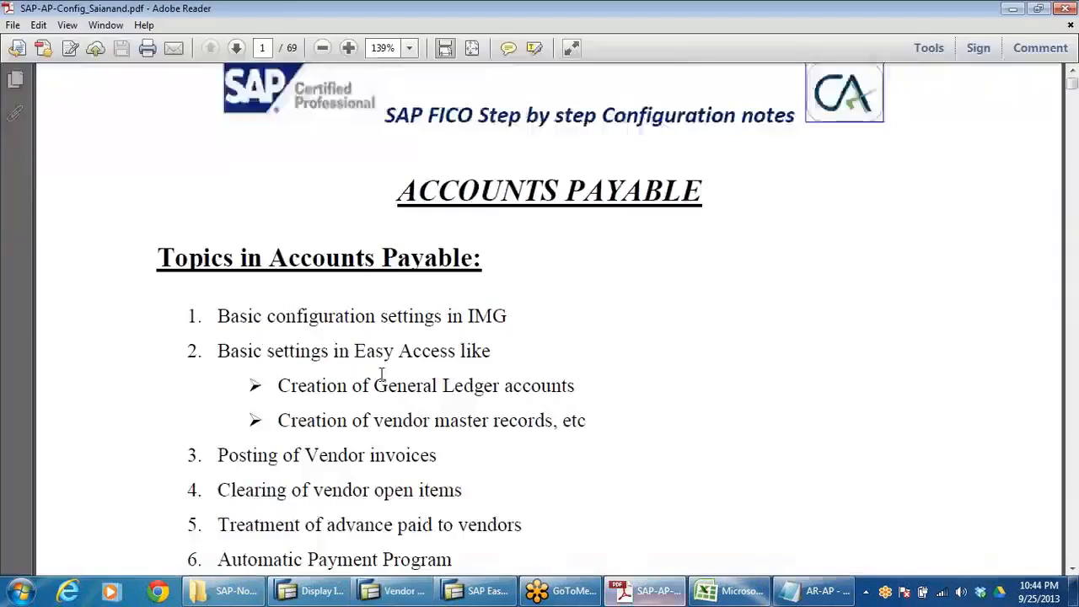
scroll(228, 305, "down", 4)
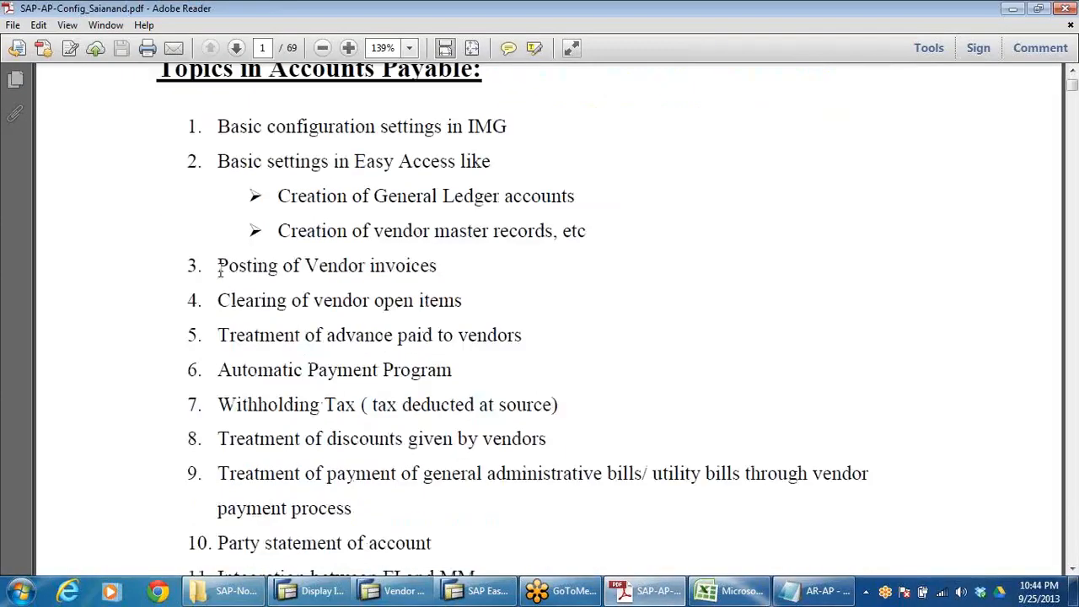
left_click_drag(218, 268, 481, 278)
left_click(320, 315)
left_click_drag(232, 371, 454, 375)
left_click(462, 369)
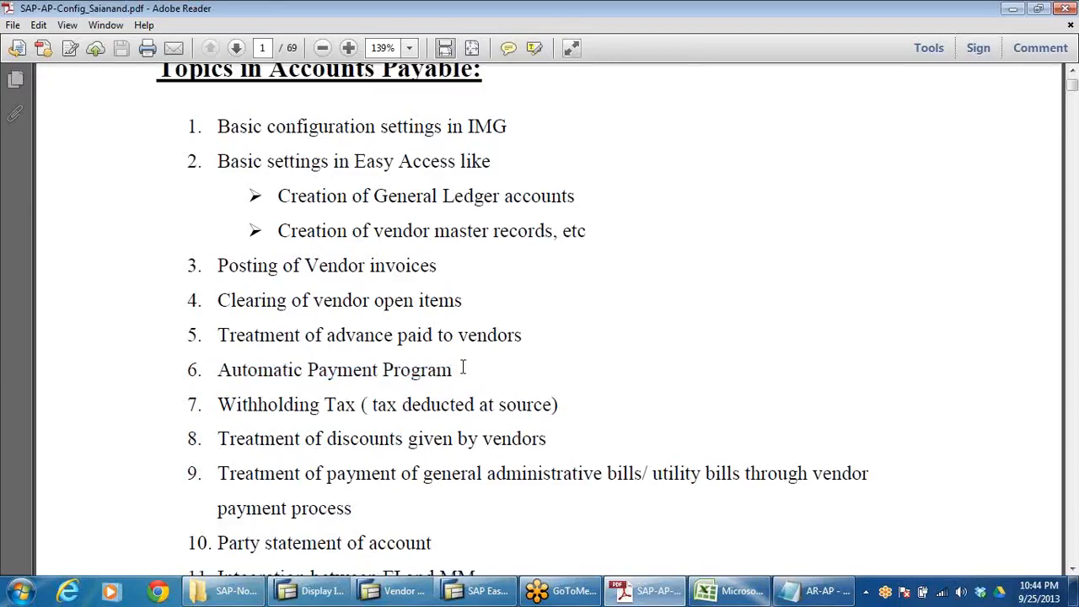